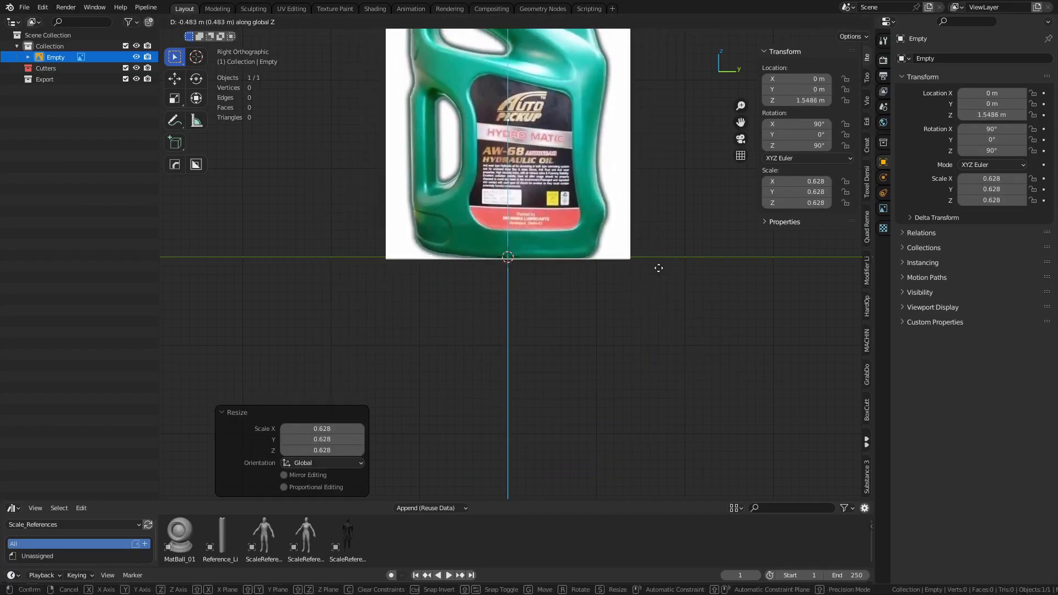
- Lower the reference image about 0.46 m along Z so the bottle's base meets the ground line, and move it -3.26 m along X
{"action": "left_click", "coordinate": [663, 251]}
{"action": "middle_click_drag", "start_coordinate": [661, 176], "coordinate": [647, 307], "text": "shift"}
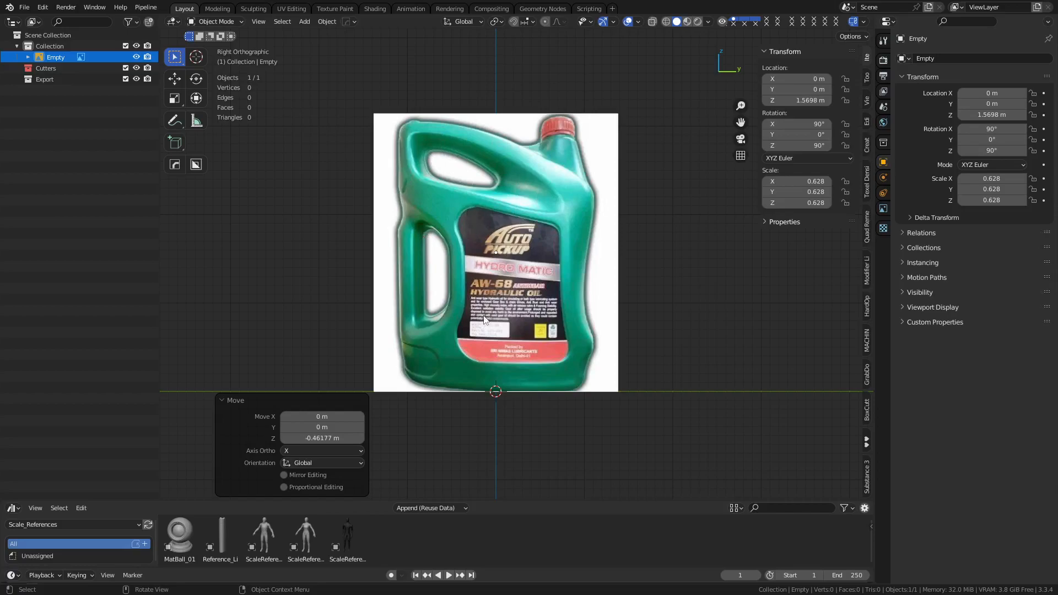
{"action": "middle_click_drag", "start_coordinate": [553, 333], "coordinate": [535, 388]}
{"action": "key", "text": "g"}
{"action": "key", "text": "y"}
{"action": "key", "text": "x"}
{"action": "left_click", "coordinate": [415, 350]}
- Enable opacity for the reference image and set it to about 0.417
{"action": "left_click", "coordinate": [883, 208]}
{"action": "left_click", "coordinate": [961, 187]}
{"action": "left_click_drag", "start_coordinate": [1003, 187], "coordinate": [986, 187]}
- In the right orthographic view, add a cube and raise its bottom face about 1.025 m along Z to the bottle's base
{"action": "key", "text": "KP_3"}
{"action": "key", "text": "shift+a"}
{"action": "mouse_move", "coordinate": [544, 208]}
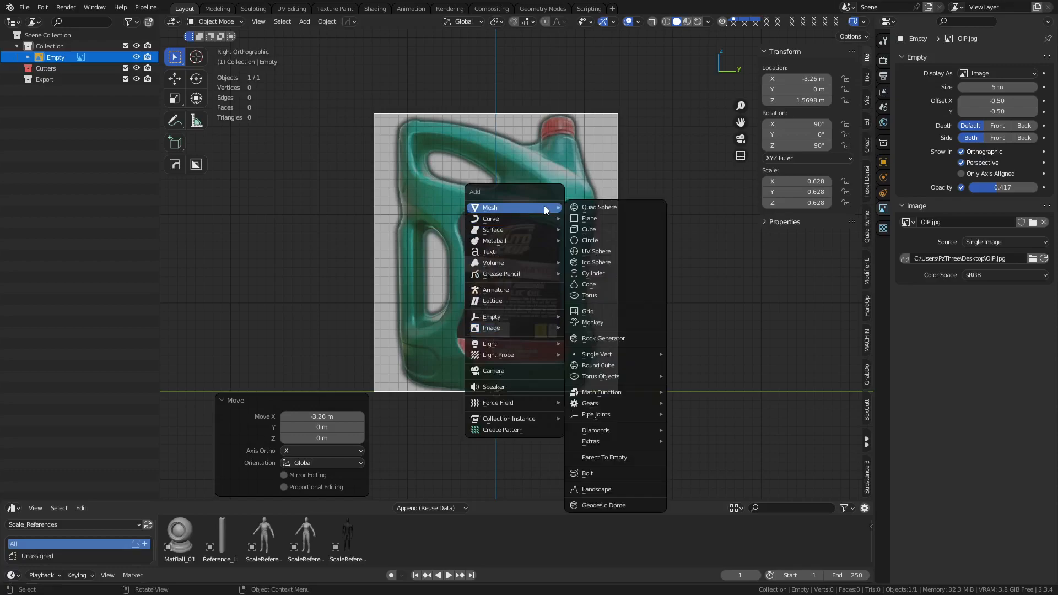
{"action": "left_click", "coordinate": [592, 229]}
{"action": "key", "text": "Tab"}
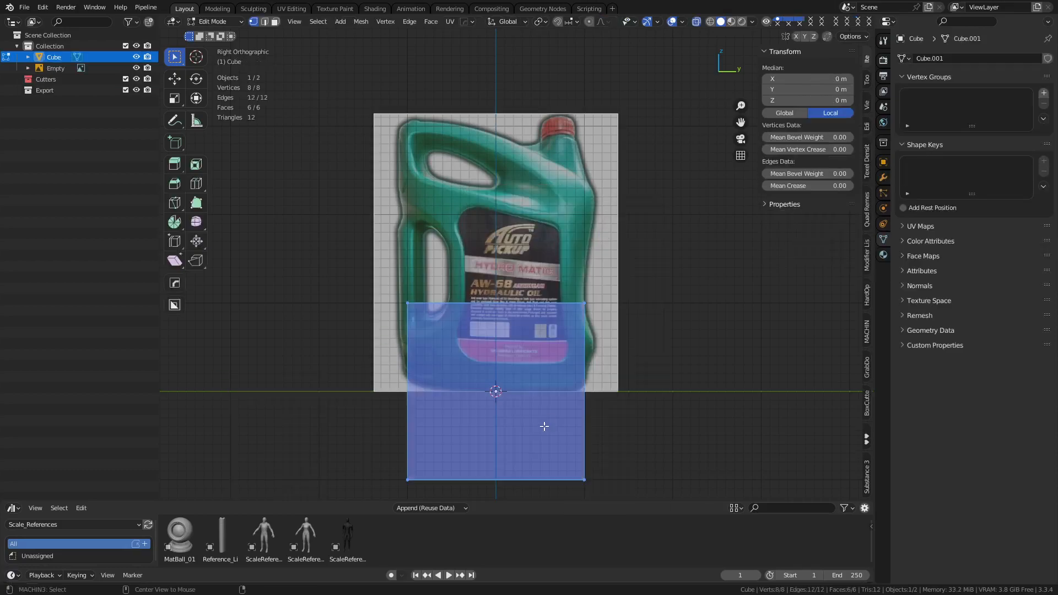
{"action": "left_click_drag", "start_coordinate": [383, 490], "coordinate": [589, 473]}
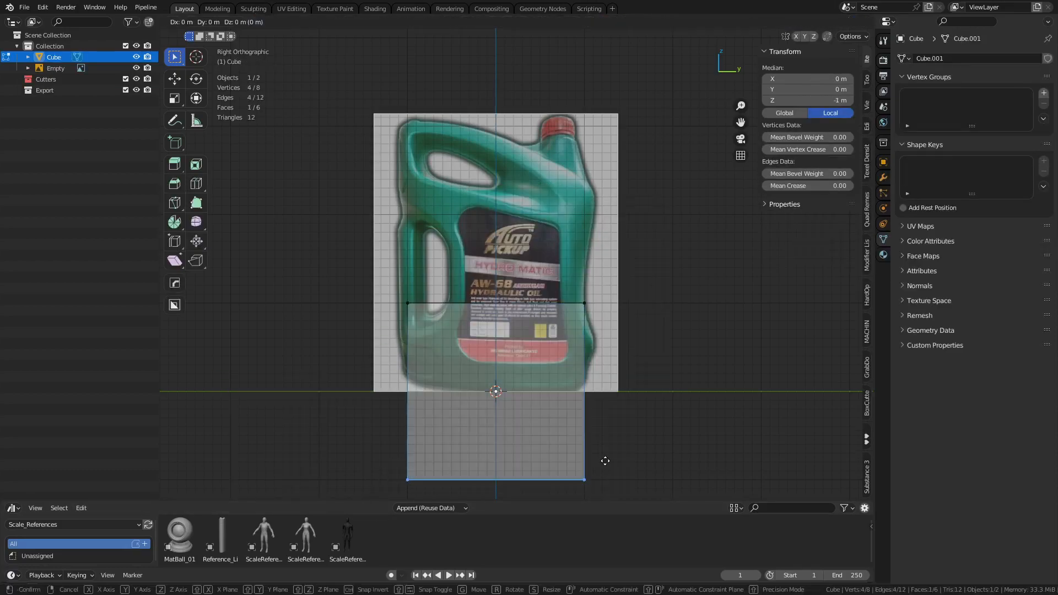
{"action": "key", "text": "g"}
{"action": "key", "text": "z"}
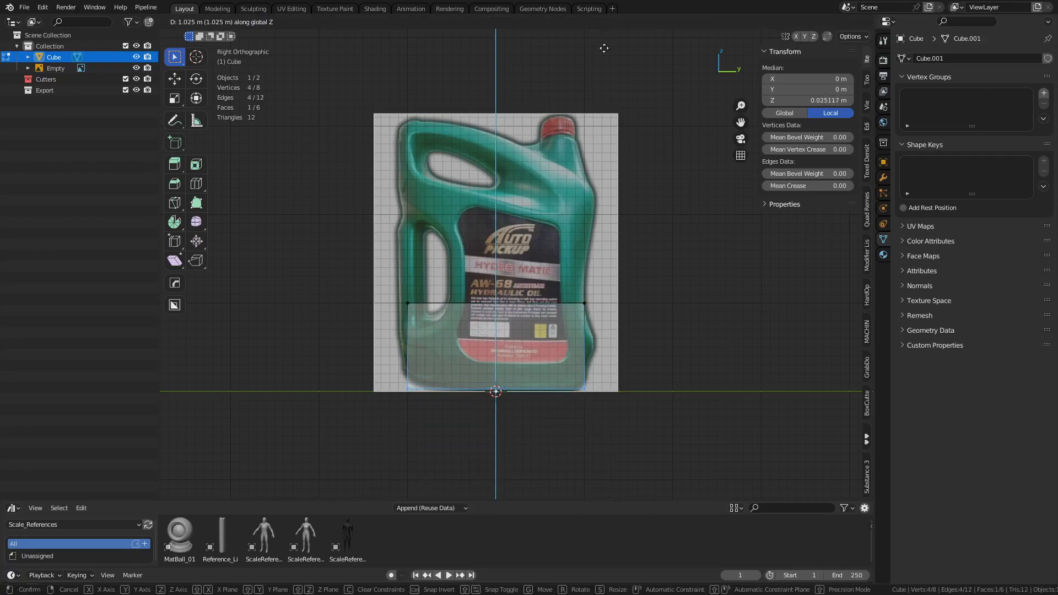
{"action": "left_click", "coordinate": [603, 48]}
- Raise the cube's top face about 2.07 m along Z to the bottle's top, then return to Object Mode and deselect it
{"action": "left_click_drag", "start_coordinate": [385, 324], "coordinate": [699, 270]}
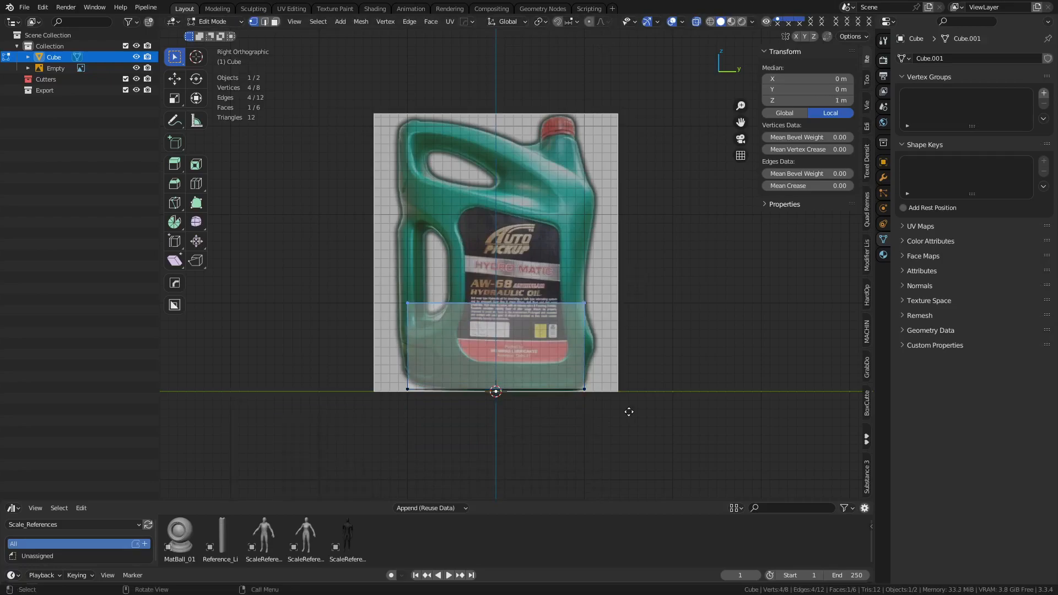
{"action": "key", "text": "g"}
{"action": "key", "text": "z"}
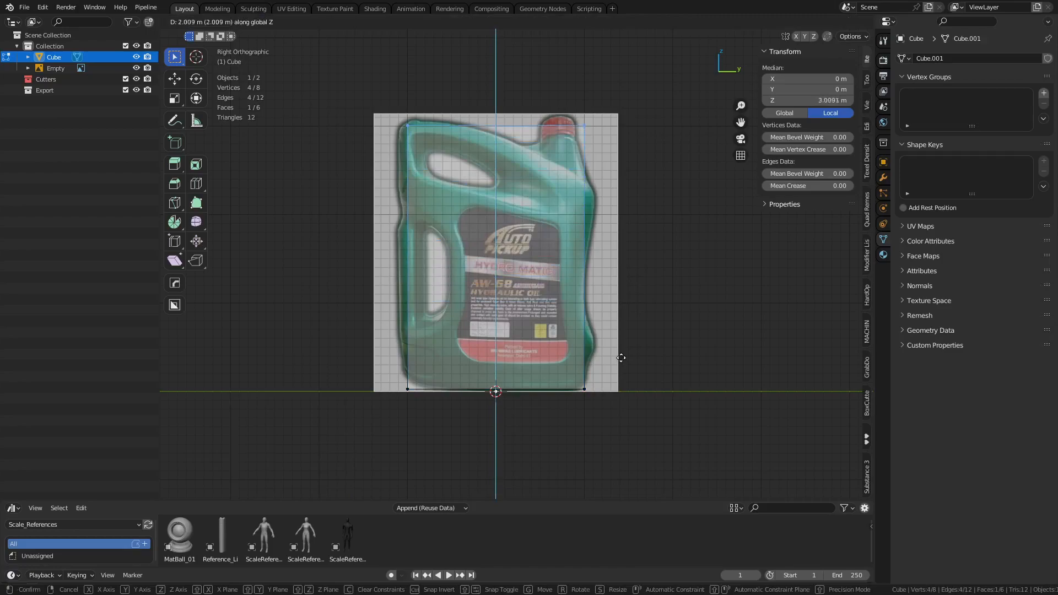
{"action": "left_click", "coordinate": [622, 353]}
{"action": "key", "text": "Tab"}
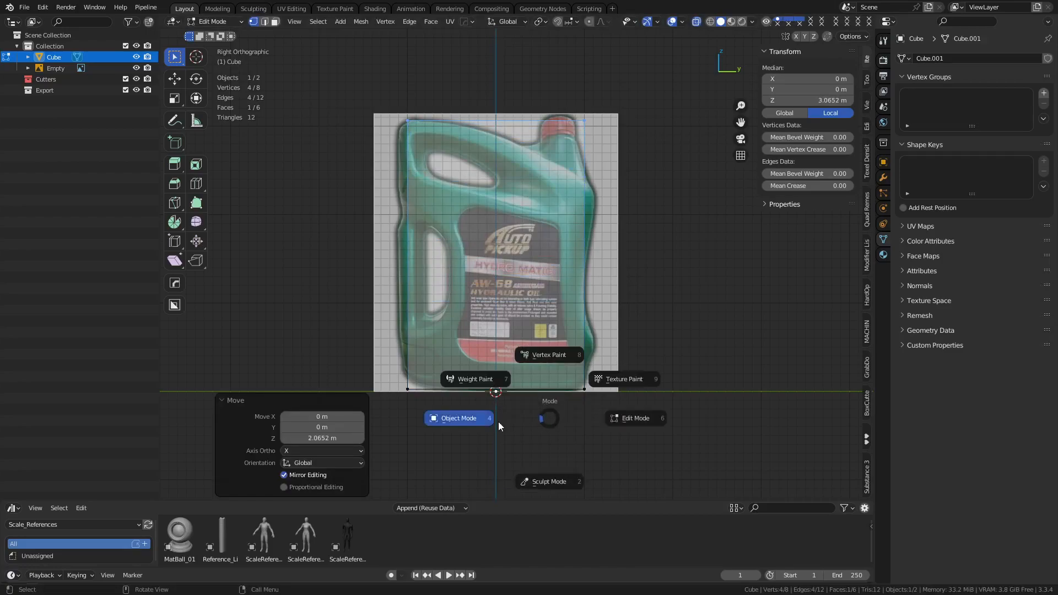
{"action": "left_click", "coordinate": [498, 421]}
{"action": "left_click", "coordinate": [576, 438]}
- Add a 32-vertex cylinder and move it to the red cap, about 0.69 m along Y and 2.99 m along Z
{"action": "middle_click_drag", "start_coordinate": [560, 417], "coordinate": [558, 430], "text": "shift"}
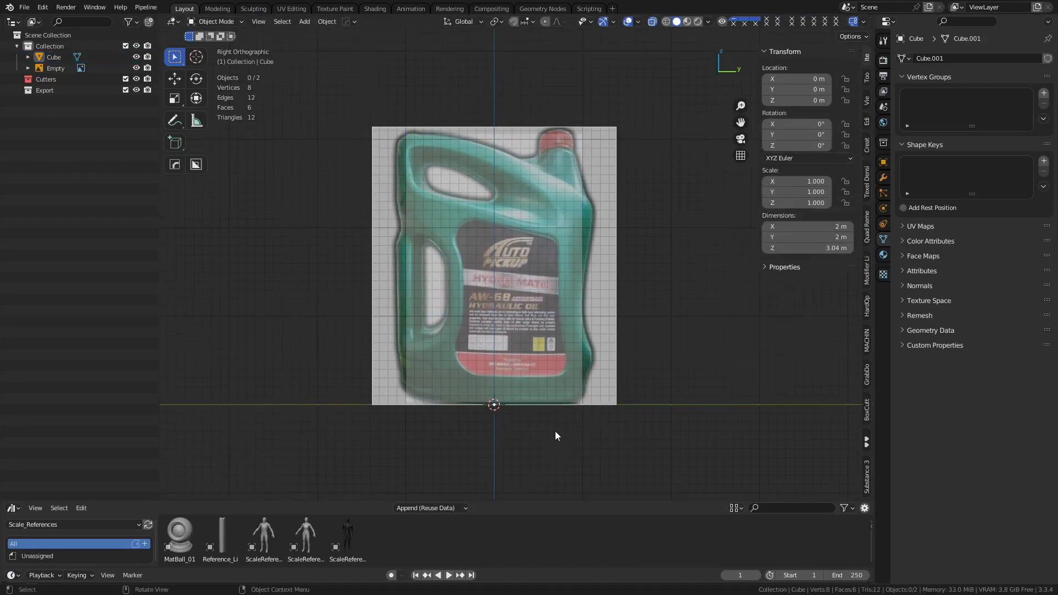
{"action": "key", "text": "shift+a"}
{"action": "mouse_move", "coordinate": [571, 417]}
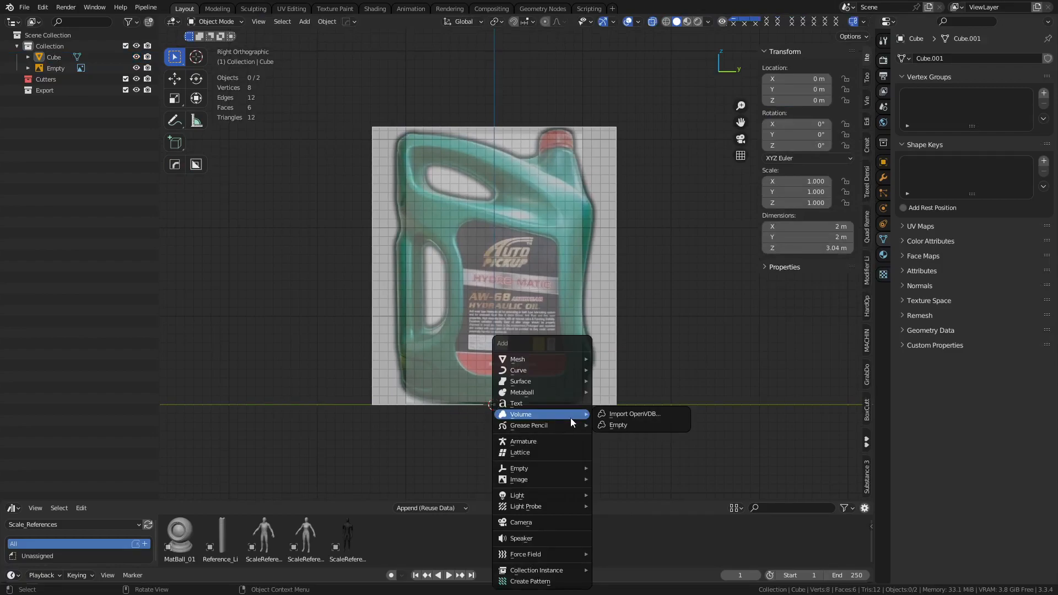
{"action": "mouse_move", "coordinate": [550, 358]}
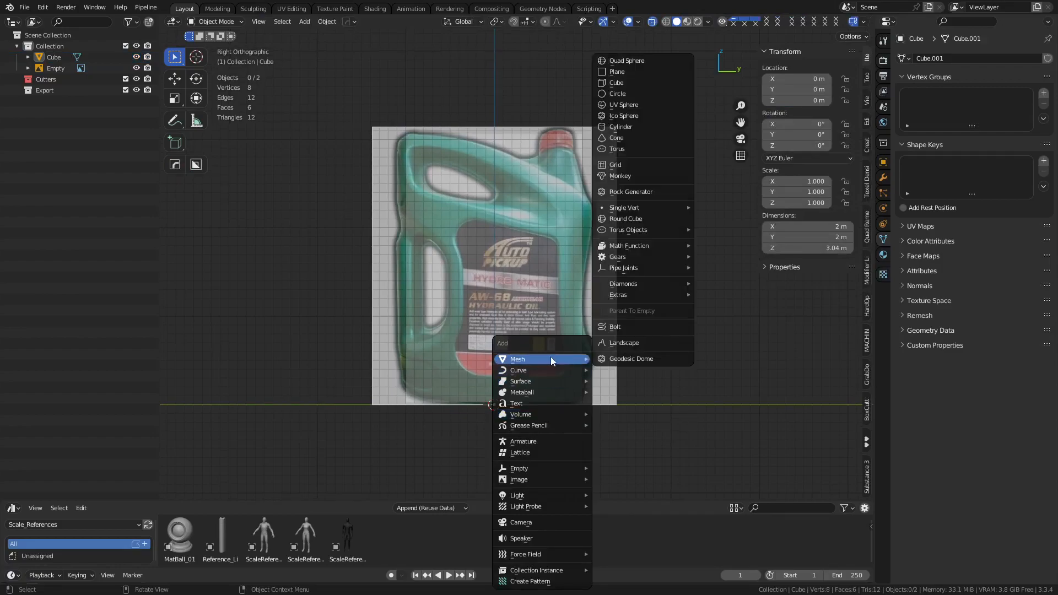
{"action": "left_click", "coordinate": [652, 131]}
{"action": "key", "text": "g"}
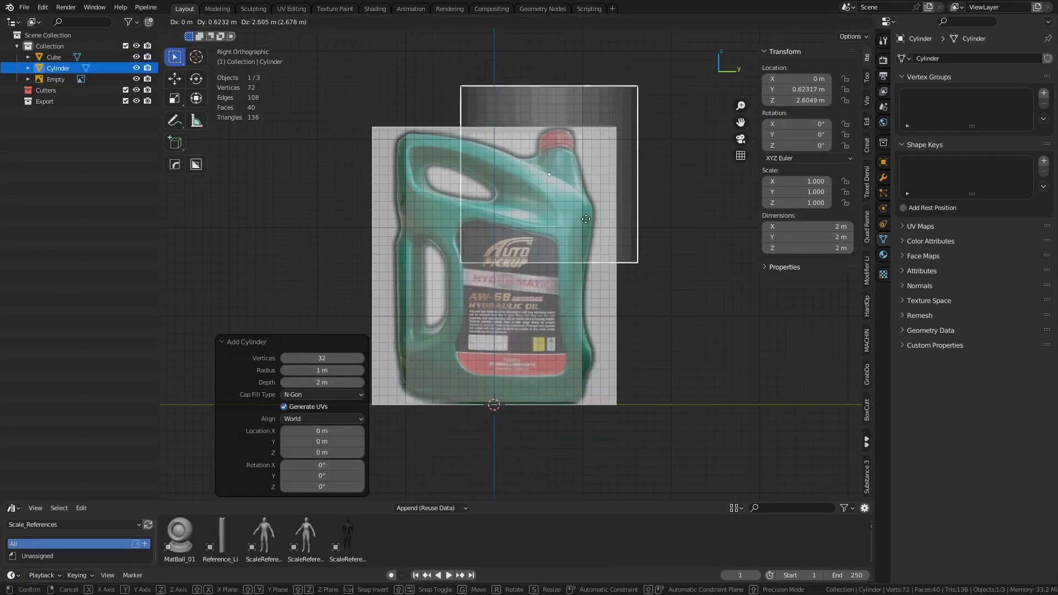
{"action": "left_click", "coordinate": [594, 188]}
- Scale the cylinder down to about 0.36 m wide and align it over the red cap
{"action": "key", "text": "s"}
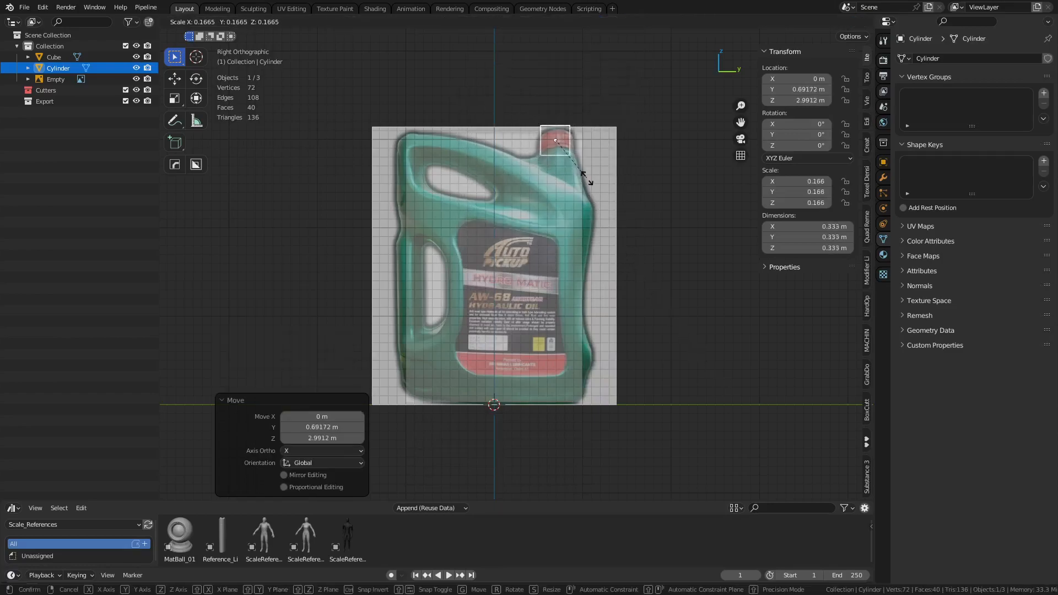
{"action": "left_click", "coordinate": [583, 182]}
{"action": "key", "text": "g"}
{"action": "left_click", "coordinate": [600, 243]}
{"action": "key", "text": "s"}
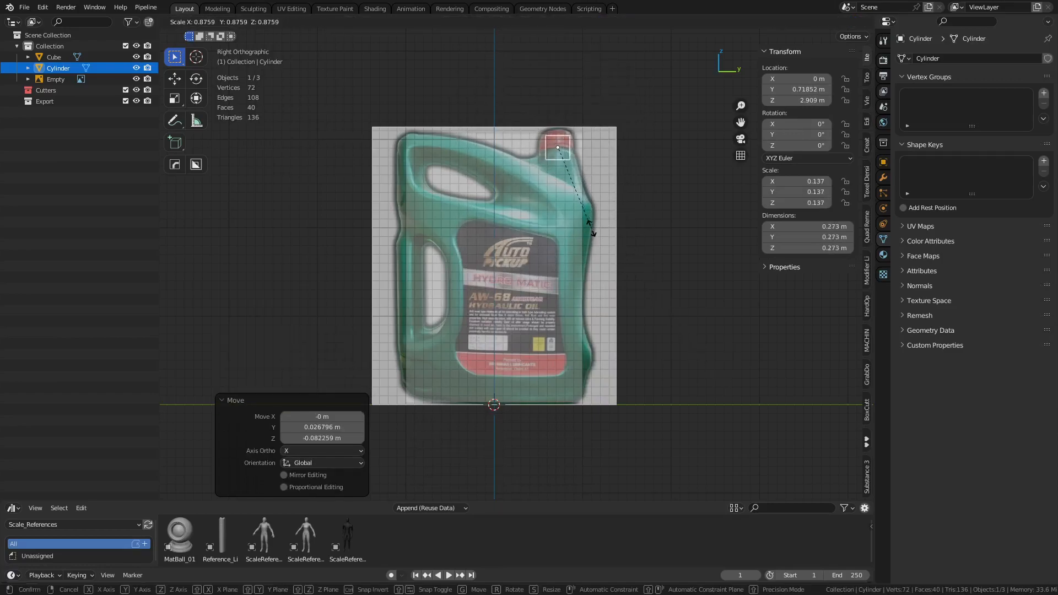
{"action": "left_click", "coordinate": [615, 243]}
{"action": "key", "text": "g"}
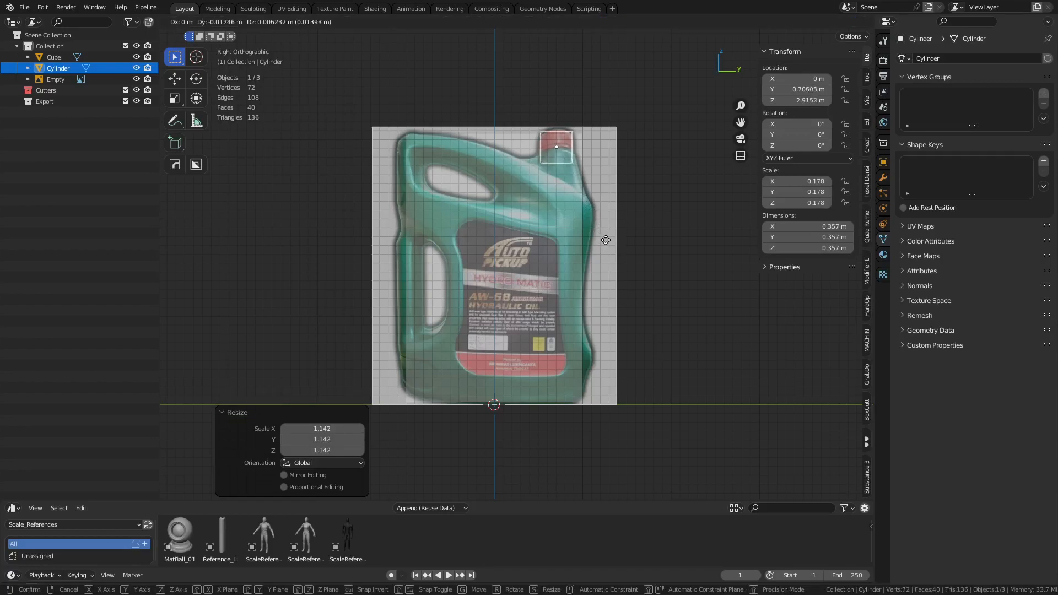
{"action": "left_click", "coordinate": [604, 239]}
- In Edit Mode, raise the cylinder's bottom ring of vertices along Z to the lower edge of the red cap
{"action": "middle_click_drag", "start_coordinate": [578, 220], "coordinate": [580, 246], "text": "shift"}
{"action": "key", "text": "ctrl+Tab"}
{"action": "left_click", "coordinate": [593, 247]}
{"action": "left_click_drag", "start_coordinate": [516, 224], "coordinate": [598, 179]}
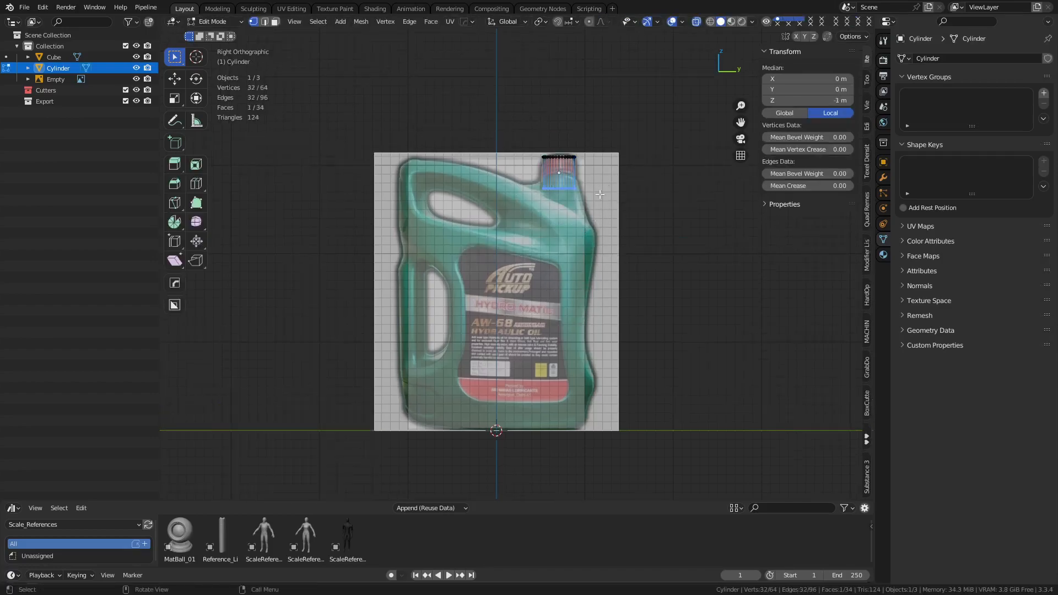
{"action": "key", "text": "g"}
{"action": "key", "text": "z"}
{"action": "left_click", "coordinate": [595, 216]}
- Raise the cylinder's top ring of vertices about 0.01 m along Z to match the top of the cap
{"action": "key", "text": "alt+a"}
{"action": "left_click_drag", "start_coordinate": [514, 165], "coordinate": [620, 141]}
{"action": "key", "text": "g"}
{"action": "key", "text": "z"}
{"action": "left_click", "coordinate": [628, 144]}
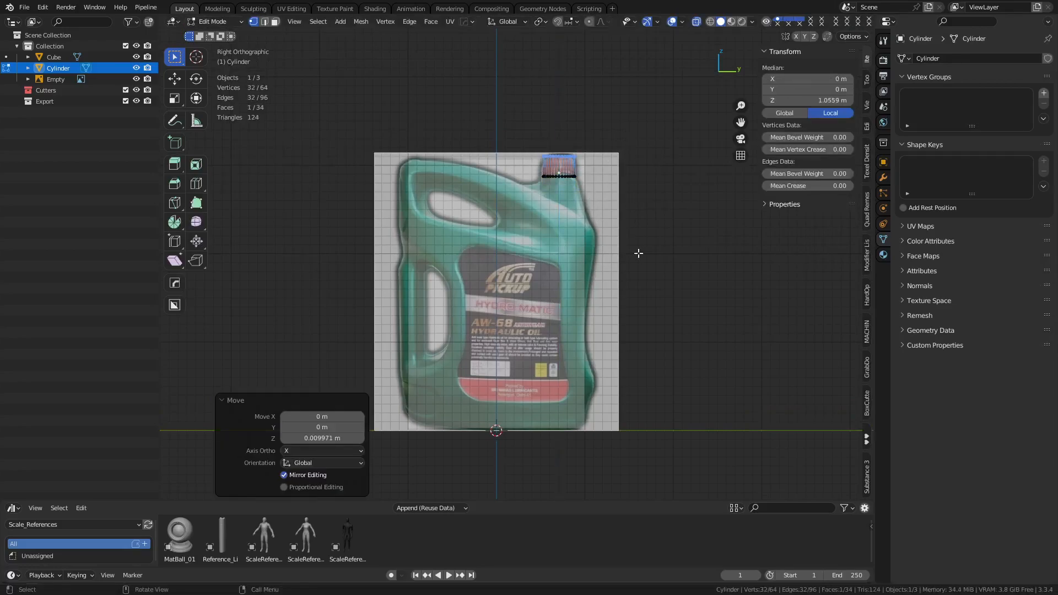
- Leave the cylinder's Edit Mode and open the cube's mesh for editing
{"action": "key", "text": "ctrl+Tab"}
{"action": "left_click", "coordinate": [590, 258]}
{"action": "left_click", "coordinate": [548, 350]}
{"action": "key", "text": "ctrl+Tab"}
{"action": "left_click", "coordinate": [616, 347]}
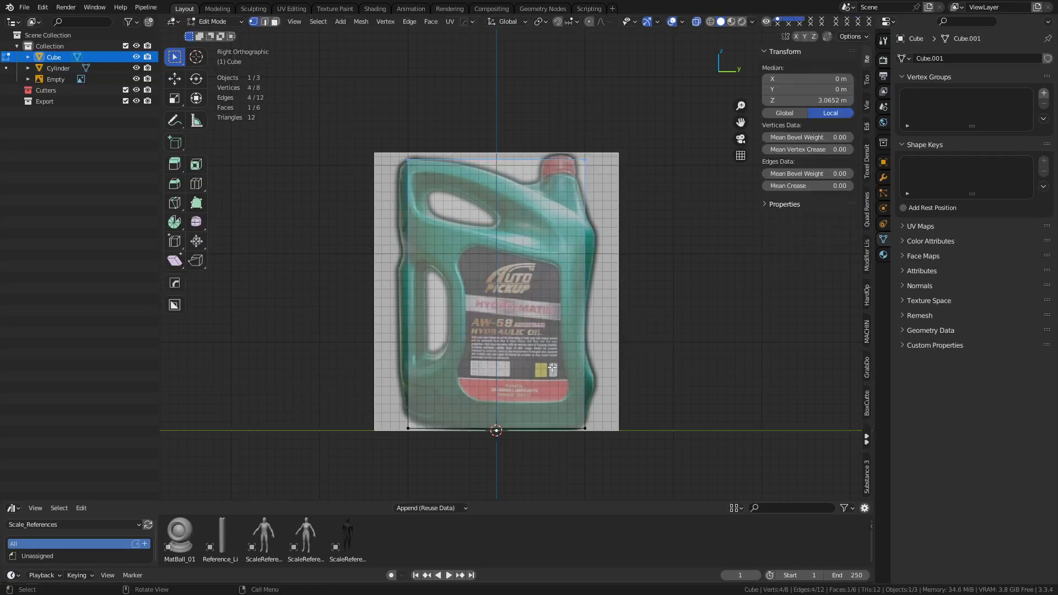
{"action": "middle_click_drag", "start_coordinate": [575, 391], "coordinate": [571, 404], "text": "shift"}
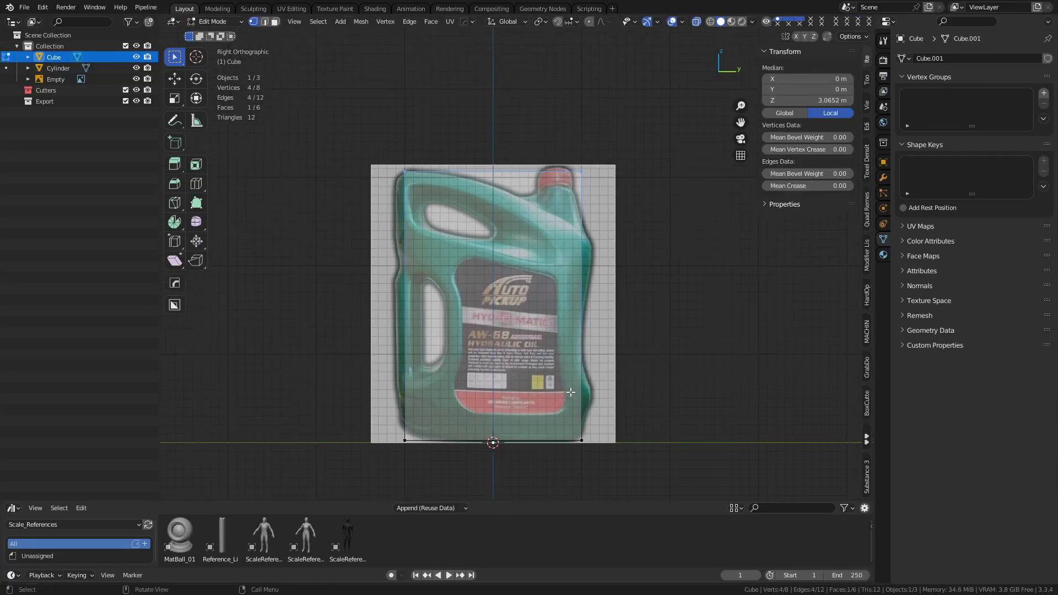
{"action": "key", "text": "ctrl+Tab"}
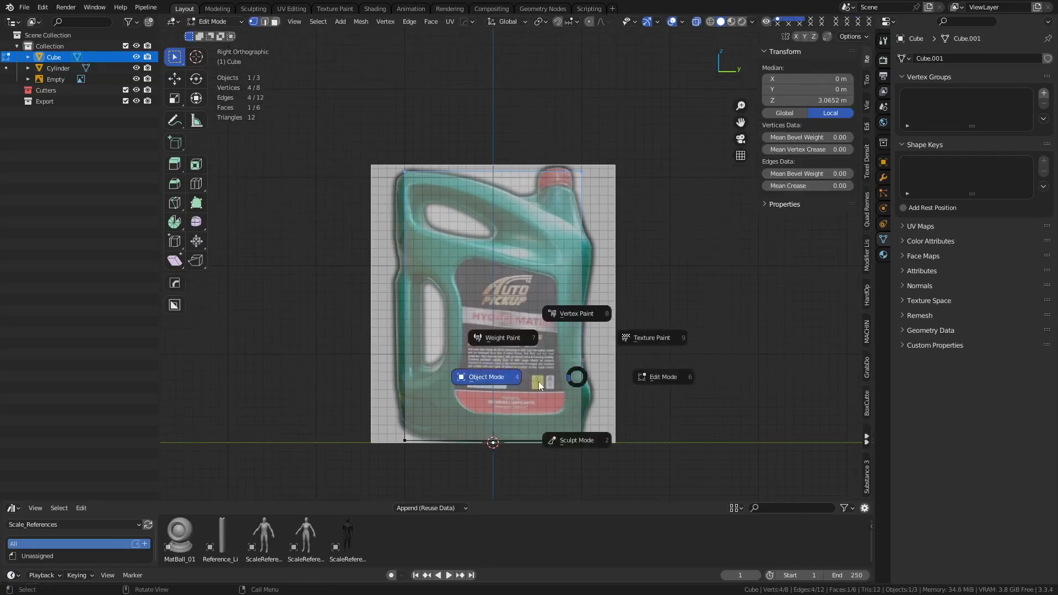
{"action": "left_click", "coordinate": [538, 382]}
{"action": "key", "text": "alt+z"}
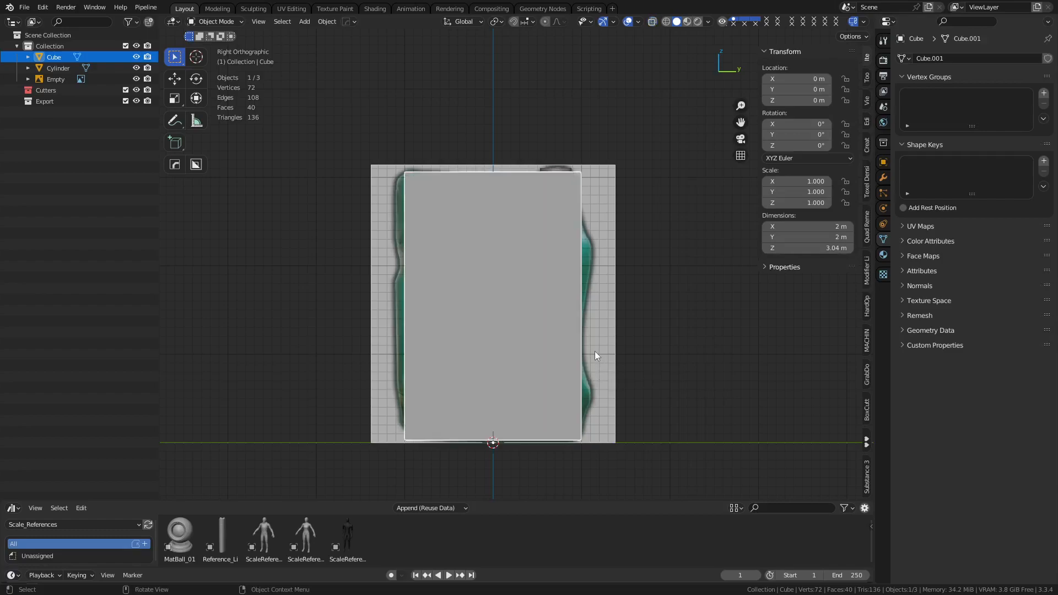
{"action": "key", "text": "alt+z"}
{"action": "key", "text": "ctrl+Tab"}
{"action": "left_click", "coordinate": [595, 354]}
- Lower the cube's top edge on the cap side about 0.64 m along Z to follow the bottle's sloping shoulder
{"action": "left_click_drag", "start_coordinate": [506, 124], "coordinate": [628, 208]}
{"action": "key", "text": "g"}
{"action": "key", "text": "z"}
{"action": "left_click", "coordinate": [625, 268]}
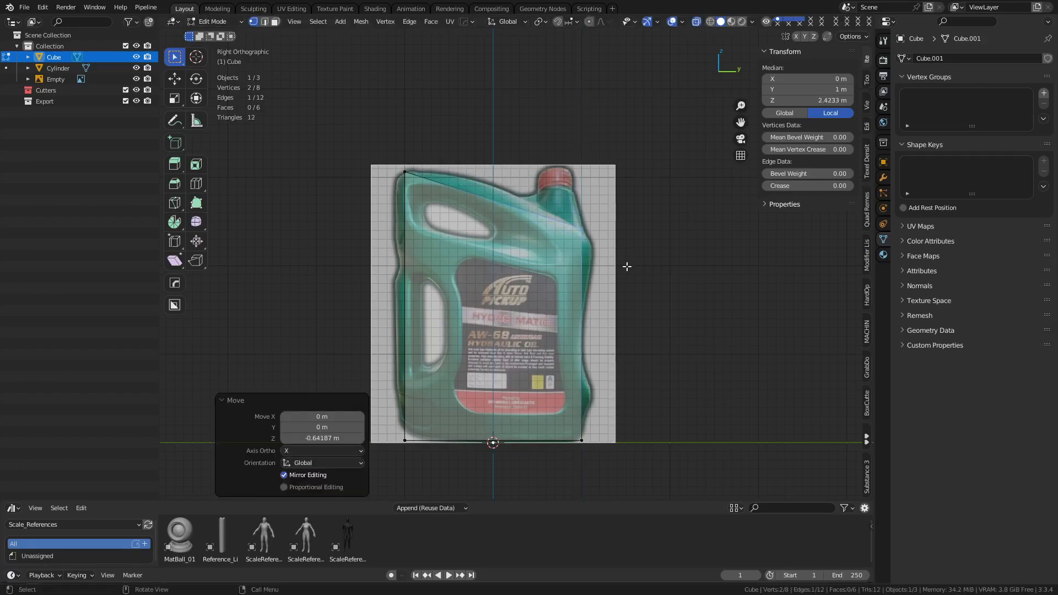
- Add a Subdivision modifier with viewport level 1 to the cube and display its modifier settings in Edit Mode
{"action": "key", "text": "Tab"}
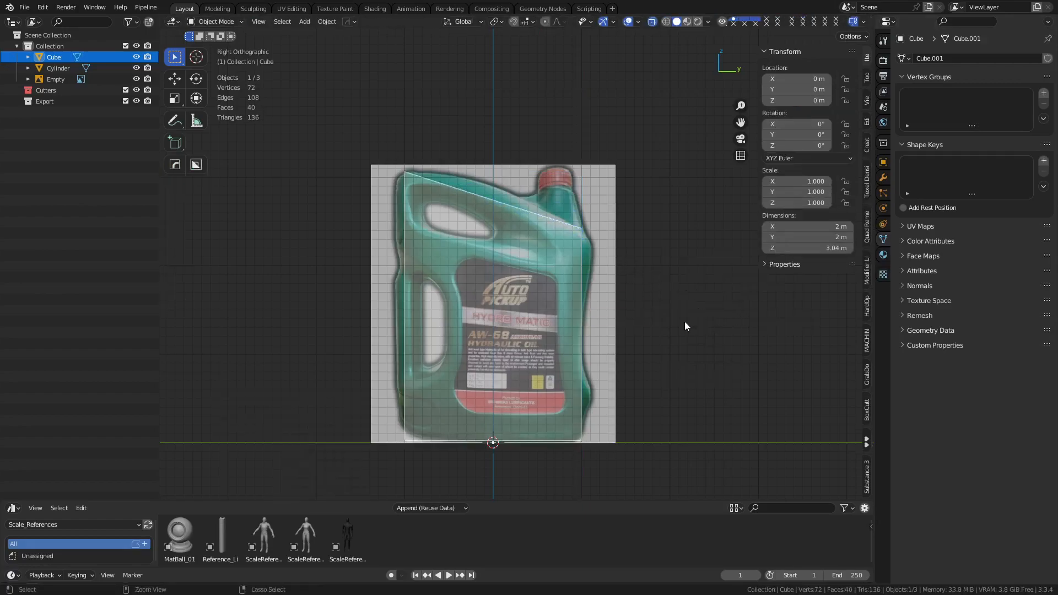
{"action": "key", "text": "ctrl+1"}
{"action": "key", "text": "ctrl+z"}
{"action": "key", "text": "ctrl+z"}
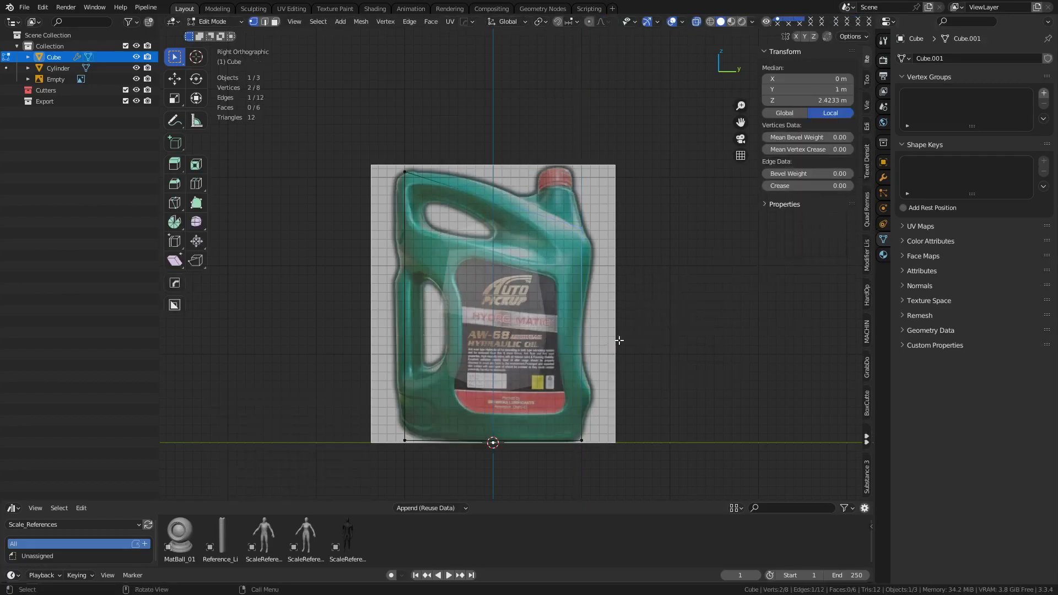
{"action": "left_click", "coordinate": [884, 180]}
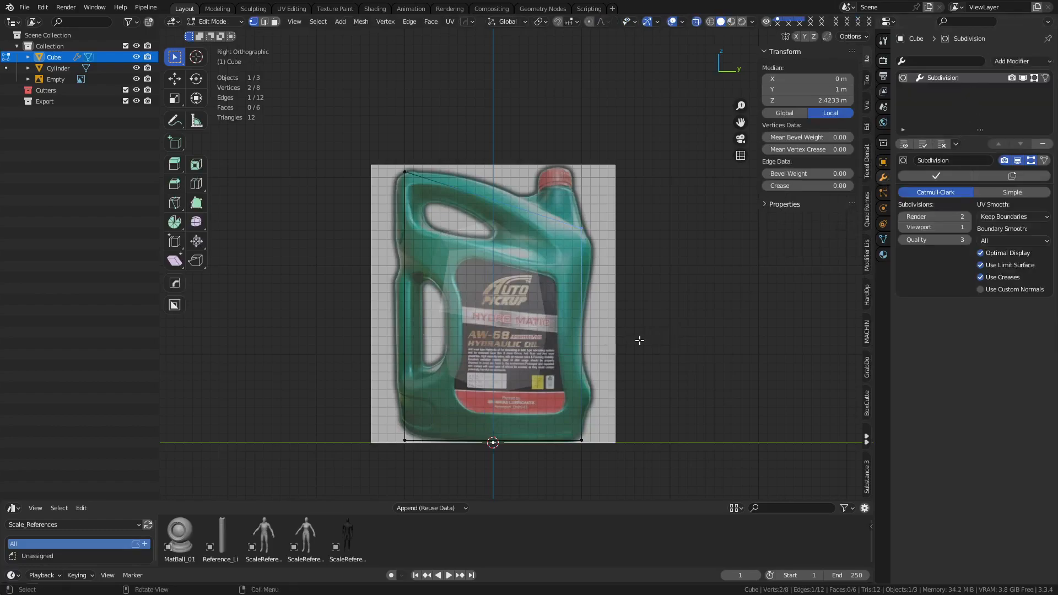
- Add a sloping loop cut around the cube just below the upper handle hole and fine-tune it with an edge slide
{"action": "key", "text": "ctrl+r"}
{"action": "left_click", "coordinate": [541, 325]}
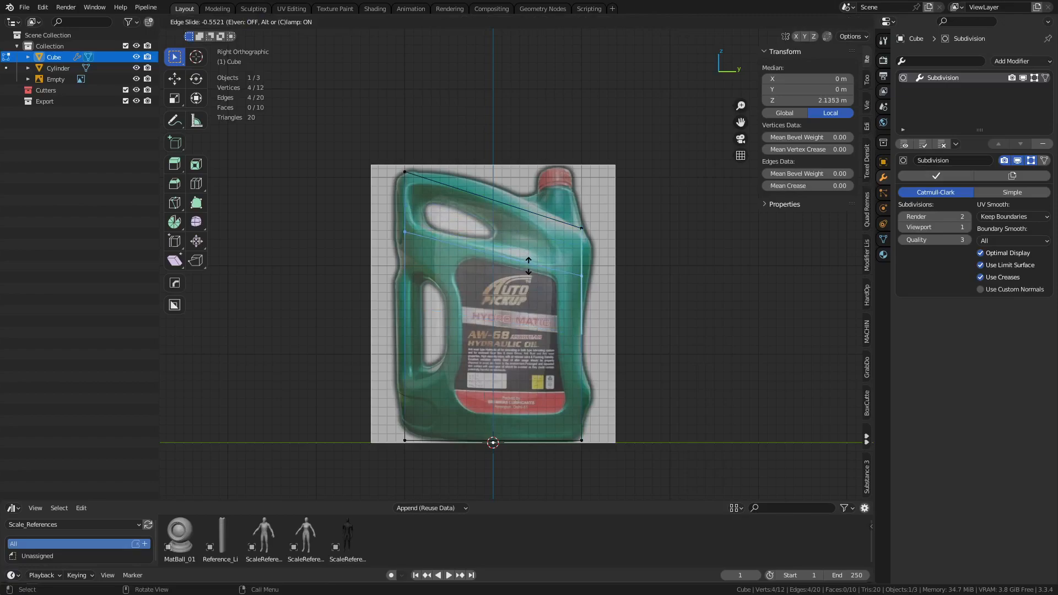
{"action": "left_click", "coordinate": [530, 263]}
{"action": "key", "text": "g"}
{"action": "key", "text": "g"}
{"action": "left_click", "coordinate": [545, 272]}
- Add a loop cut around the cube's lower section and slide it close to the base, with a factor of about 0.899
{"action": "key", "text": "ctrl+r"}
{"action": "left_click", "coordinate": [545, 357]}
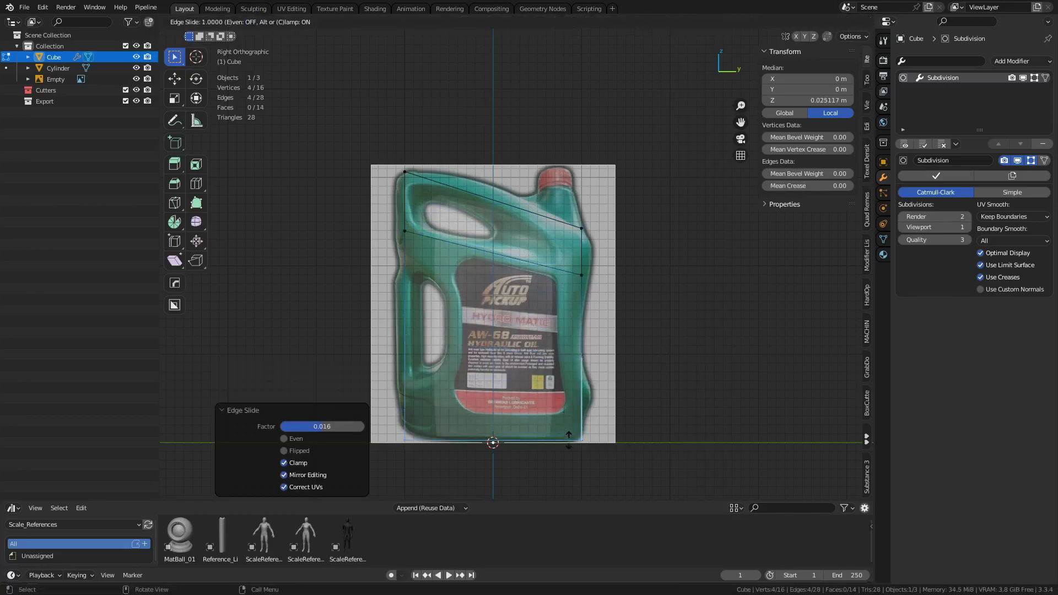
{"action": "left_click", "coordinate": [564, 432]}
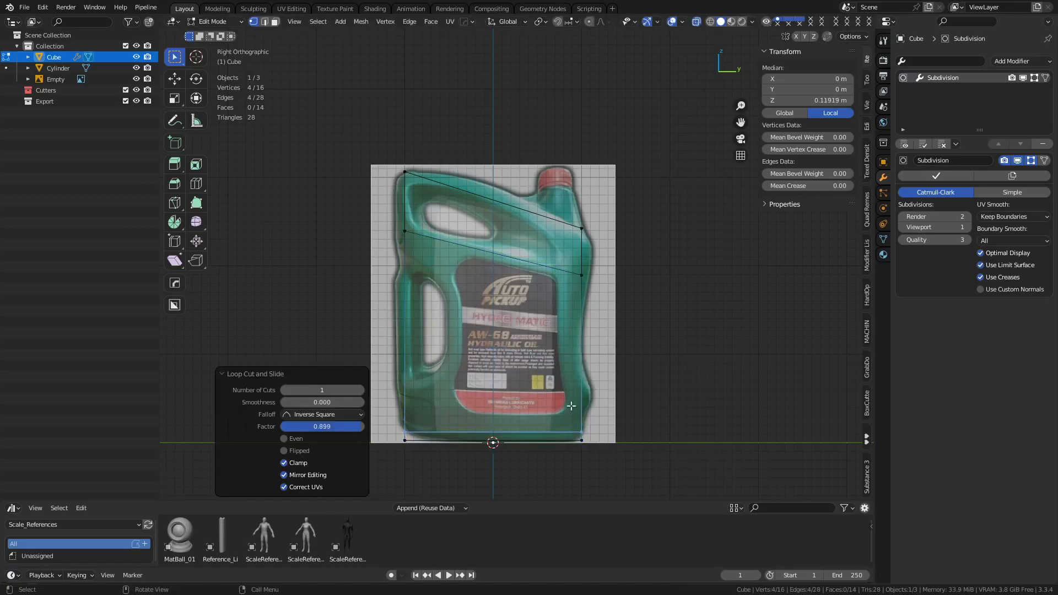
{"action": "key", "text": "ctrl+r"}
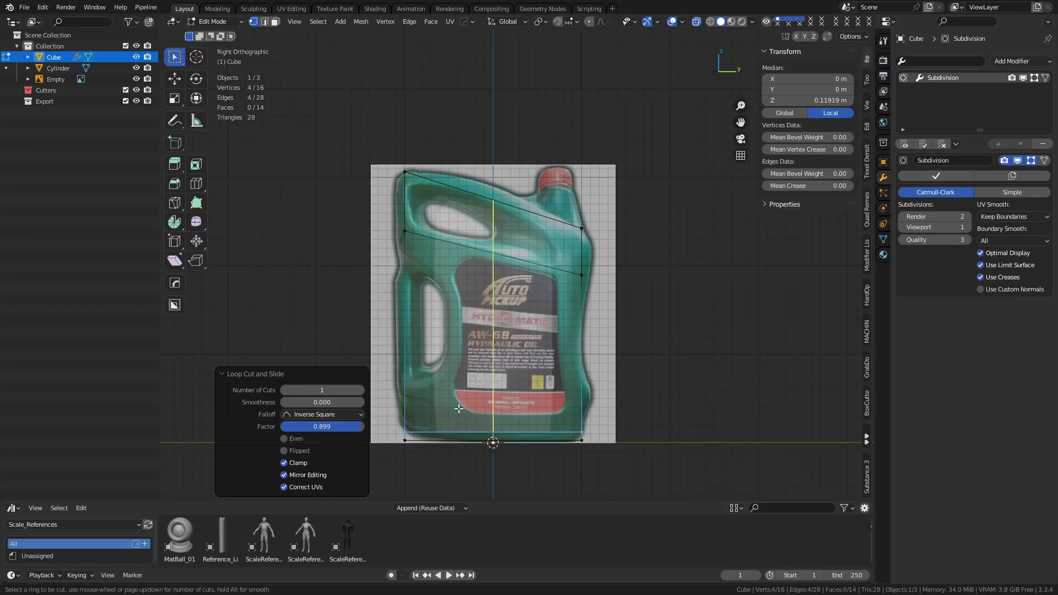
{"action": "key", "text": "Escape"}
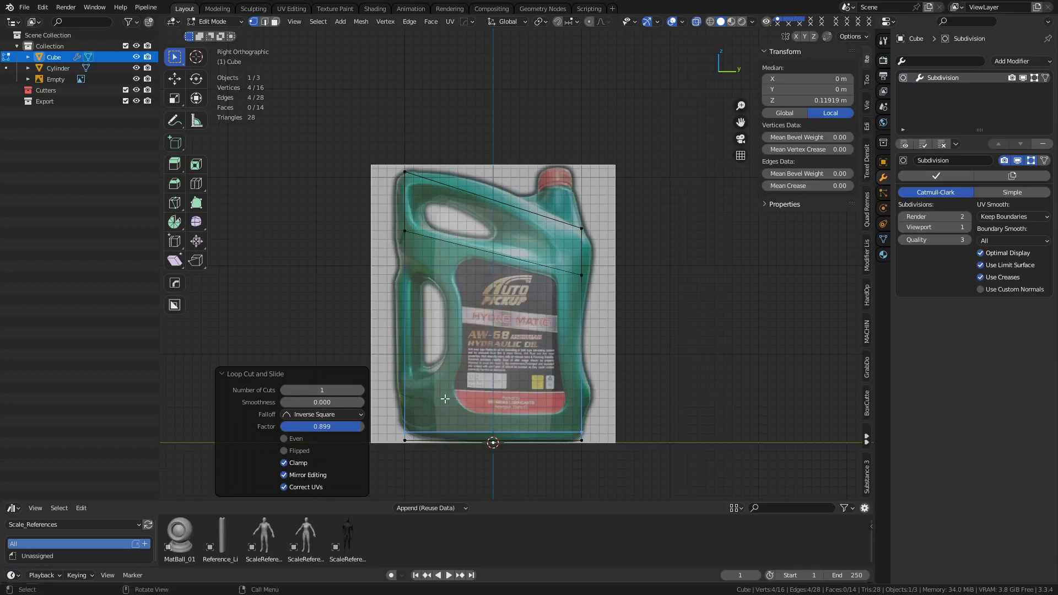
- Knife-cut the outline of the lower handle recess into the cube from its handle-side edge, following the reference
{"action": "key", "text": "k"}
{"action": "left_click", "coordinate": [405, 389]}
{"action": "left_click", "coordinate": [450, 369]}
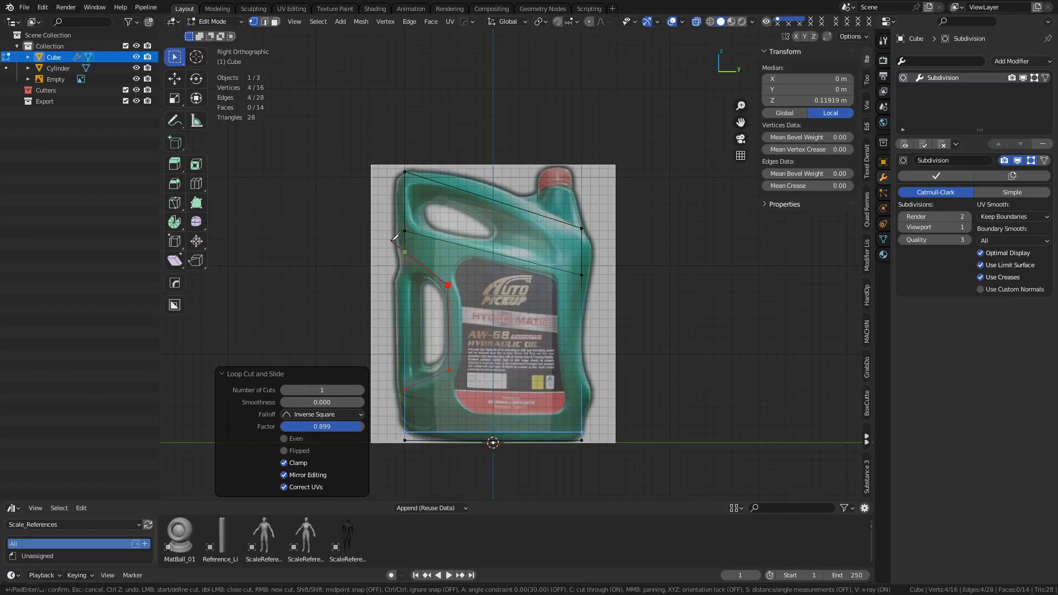
{"action": "key", "text": "Return"}
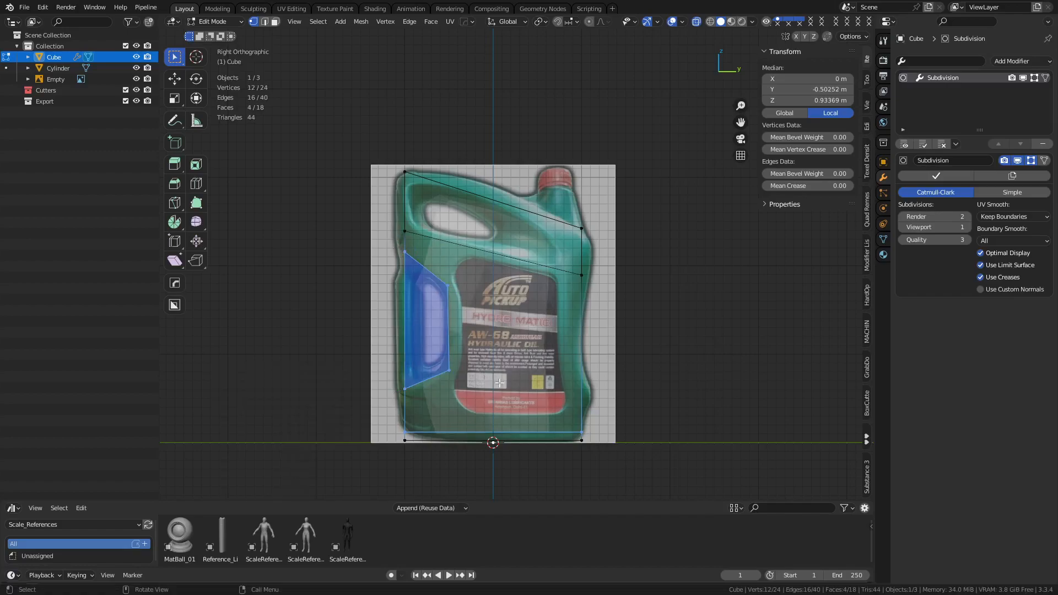
- Knife-cut a closed outline of the upper handle hole into the cube, following the reference
{"action": "middle_click_drag", "start_coordinate": [560, 385], "coordinate": [555, 424], "text": "shift"}
{"action": "key", "text": "k"}
{"action": "left_click", "coordinate": [420, 238]}
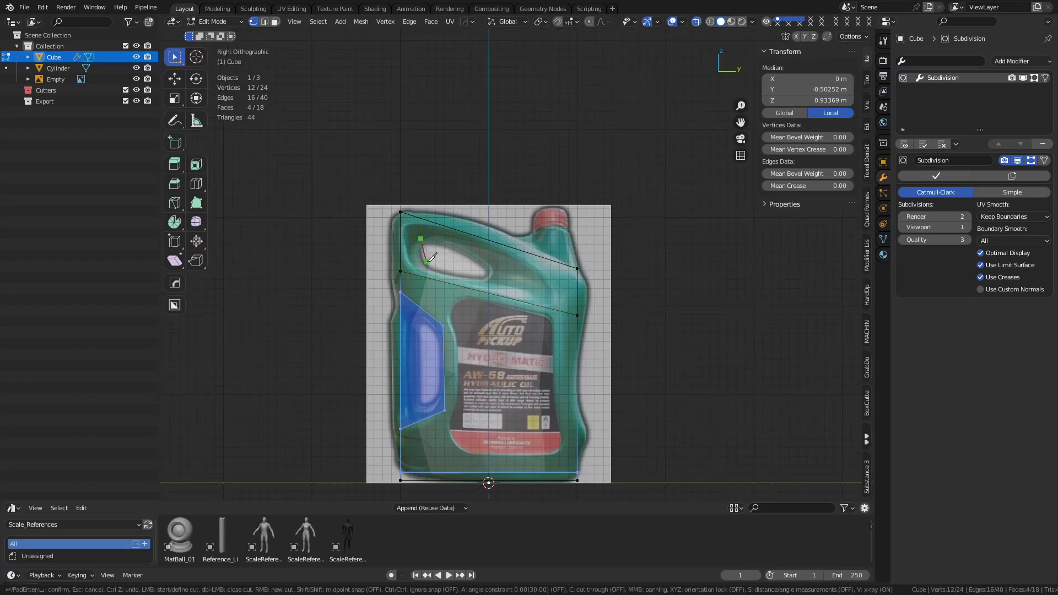
{"action": "left_click", "coordinate": [423, 261]}
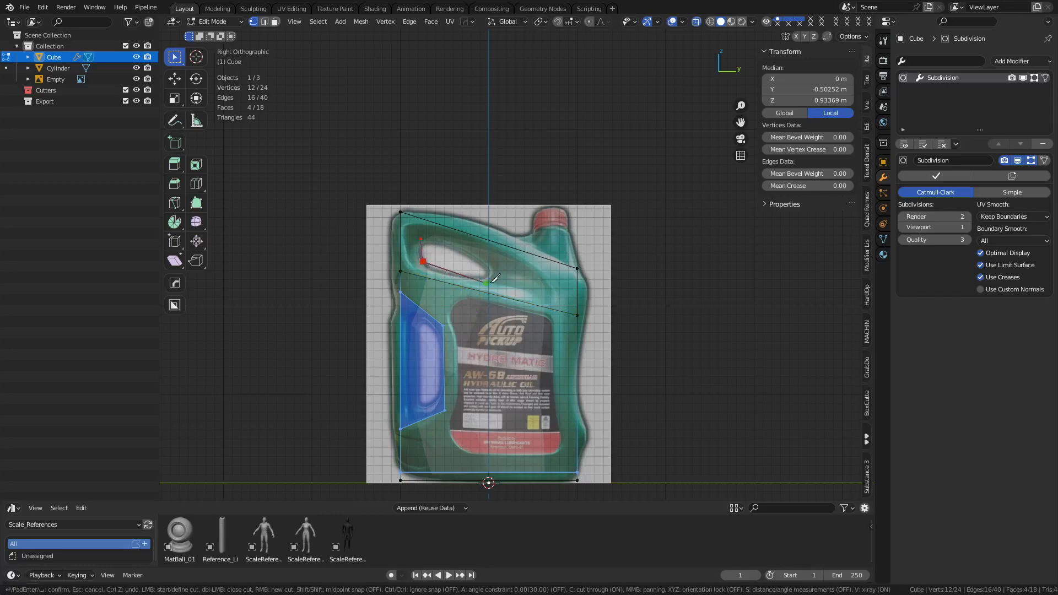
{"action": "left_click", "coordinate": [492, 269]}
{"action": "left_click", "coordinate": [422, 238]}
{"action": "key", "text": "Return"}
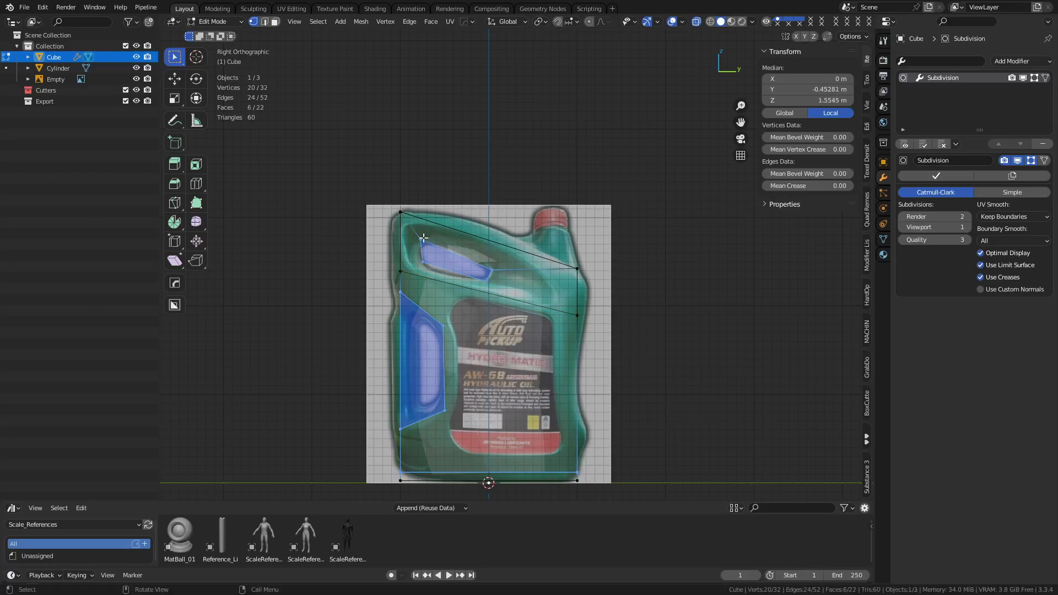
- Knife-cut a straight horizontal line across the full width of the cube at mid-height of the lower handle recess
{"action": "left_click", "coordinate": [426, 361]}
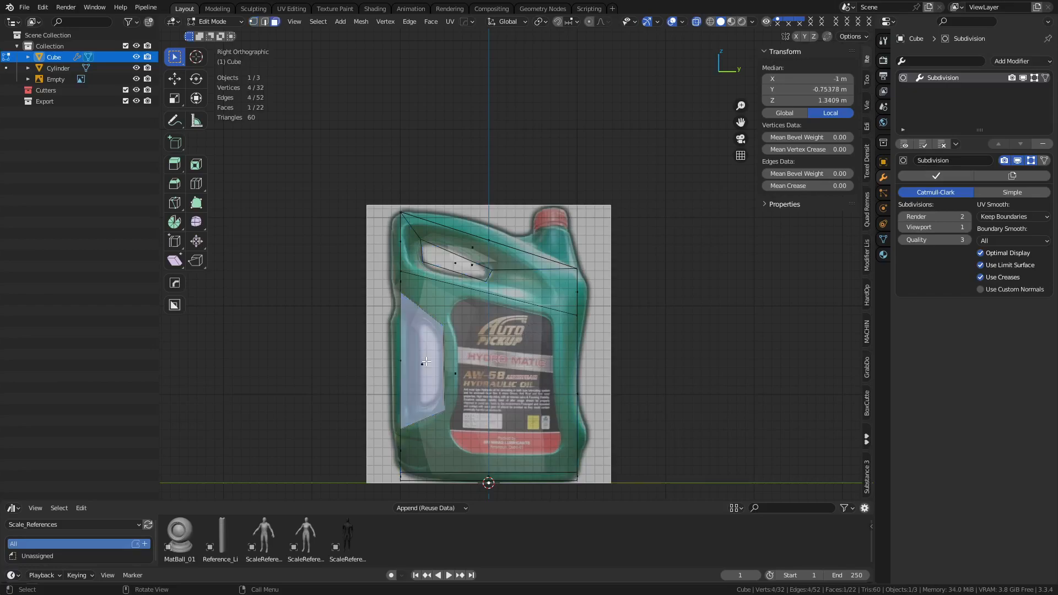
{"action": "middle_click_drag", "start_coordinate": [446, 369], "coordinate": [487, 358], "text": "shift"}
{"action": "key", "text": "1"}
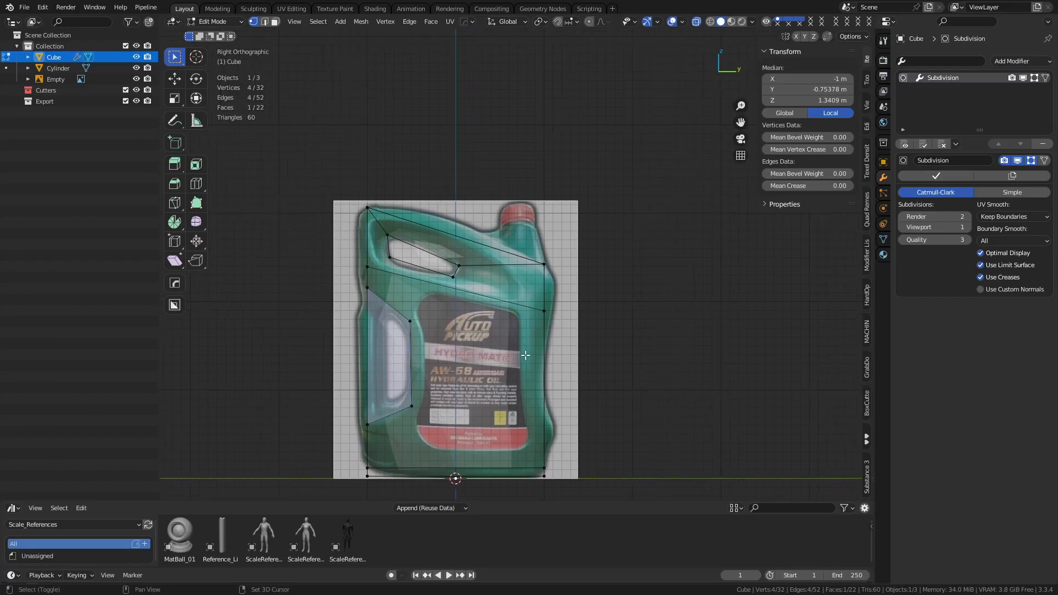
{"action": "key", "text": "ctrl+r"}
{"action": "key", "text": "Escape"}
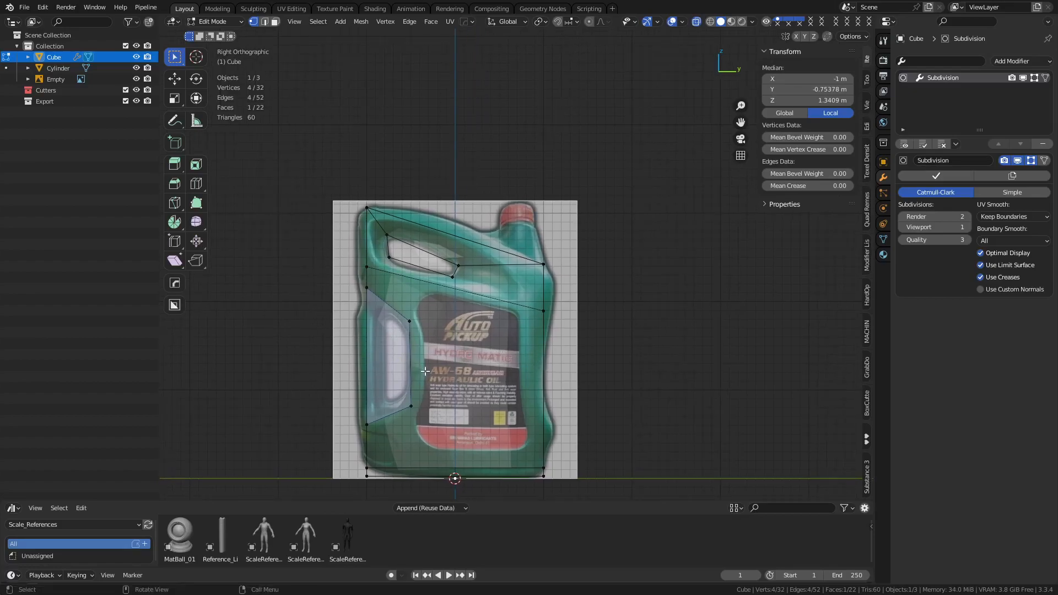
{"action": "key", "text": "k"}
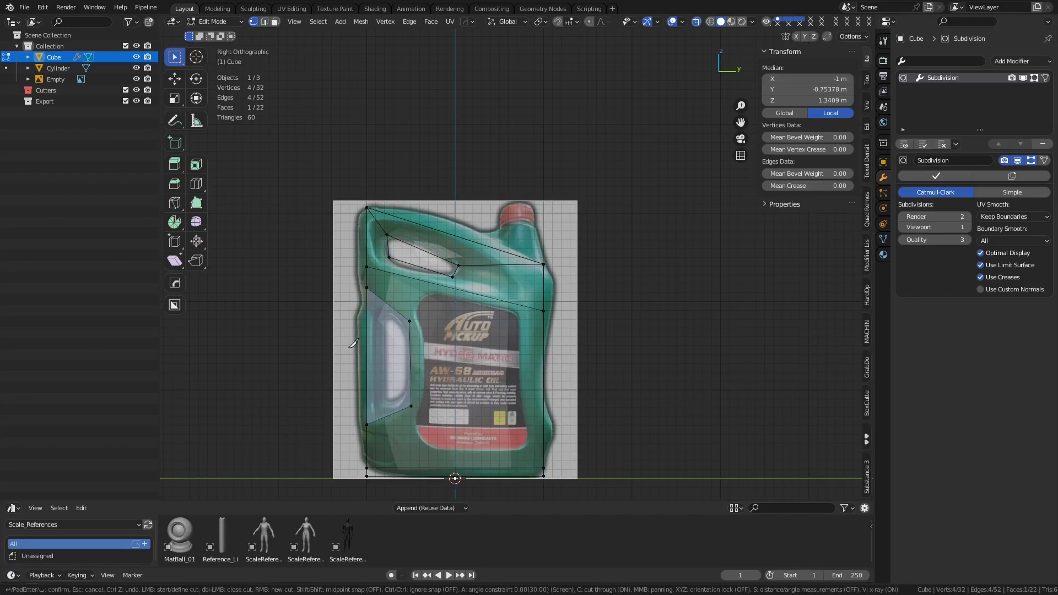
{"action": "left_click", "coordinate": [337, 371]}
{"action": "left_click", "coordinate": [678, 371]}
{"action": "right_click", "coordinate": [678, 370]}
- Knife-cut lines from the lower recess's two inner corners to the cap-side edge, plus a full-width line just below the recess
{"action": "left_click", "coordinate": [410, 319]}
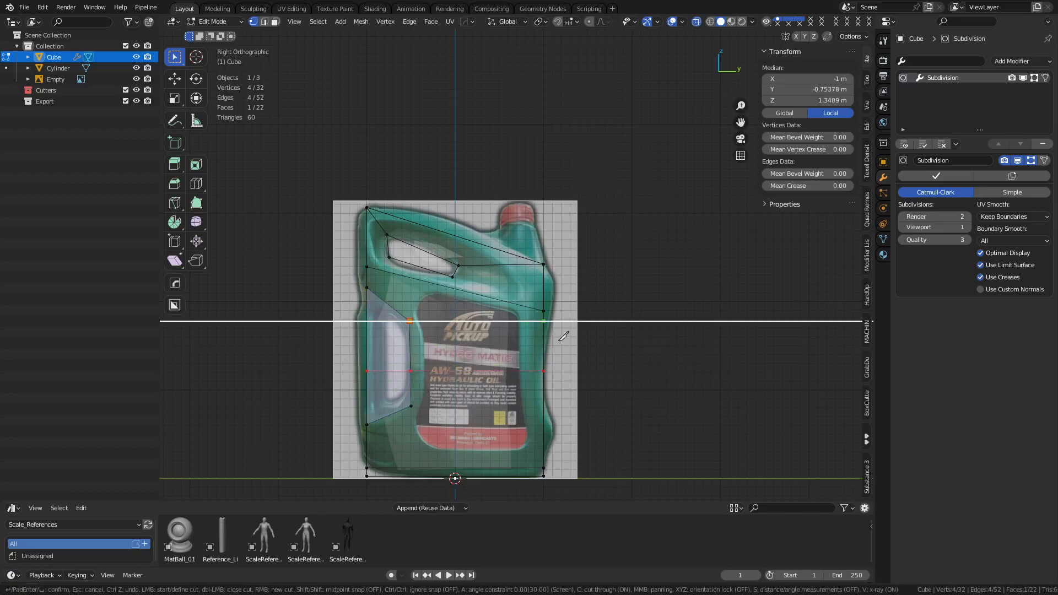
{"action": "left_click", "coordinate": [411, 406]}
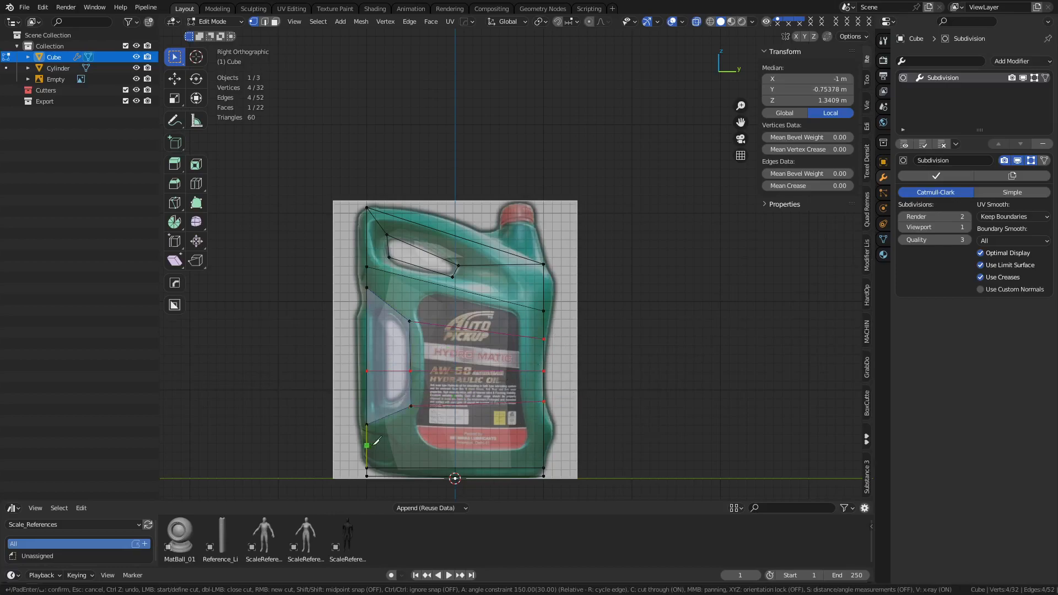
{"action": "left_click", "coordinate": [356, 439]}
{"action": "left_click", "coordinate": [610, 427]}
{"action": "right_click", "coordinate": [610, 428]}
- Knife-cut near-vertical lines down to the base from the lower recess's bottom inner corner and the upper hole's cap-side bottom corner
{"action": "middle_click_drag", "start_coordinate": [417, 416], "coordinate": [433, 360], "text": "shift"}
{"action": "left_click", "coordinate": [429, 349]}
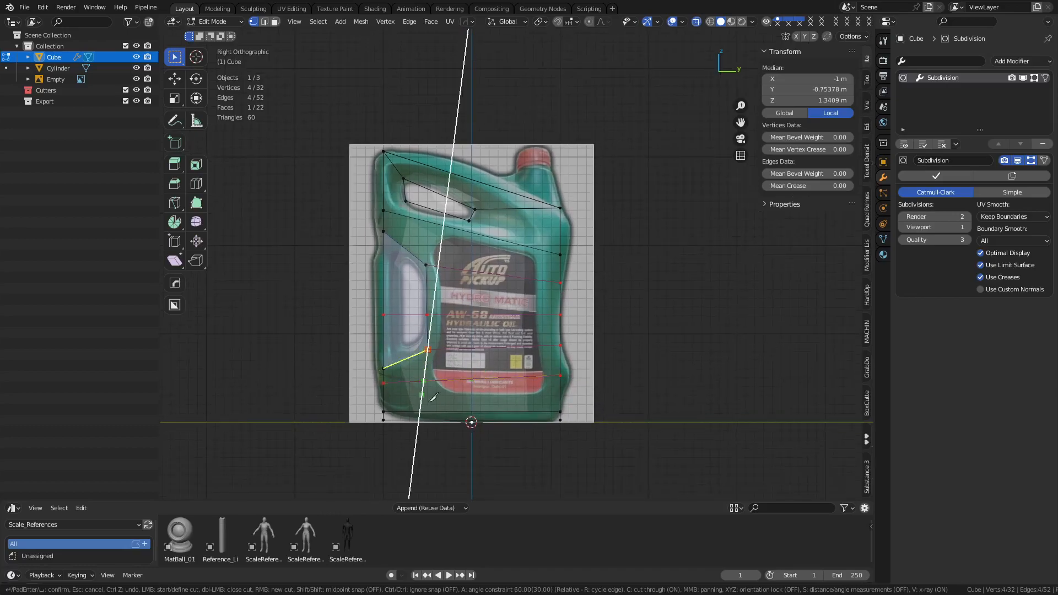
{"action": "left_click", "coordinate": [431, 437]}
{"action": "right_click", "coordinate": [430, 438]}
{"action": "middle_click_drag", "start_coordinate": [491, 238], "coordinate": [470, 236], "text": "shift"}
{"action": "scroll", "coordinate": [472, 319], "scroll_direction": "up", "scroll_amount": 1}
{"action": "scroll", "coordinate": [456, 320], "scroll_direction": "down", "scroll_amount": 1}
{"action": "left_click", "coordinate": [468, 237]}
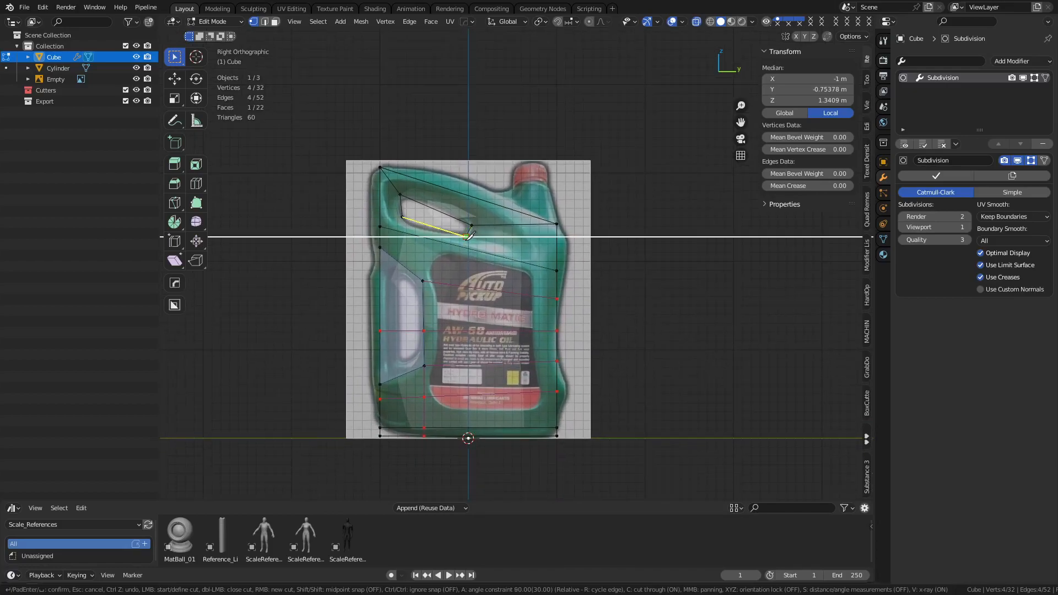
{"action": "left_click", "coordinate": [467, 438]}
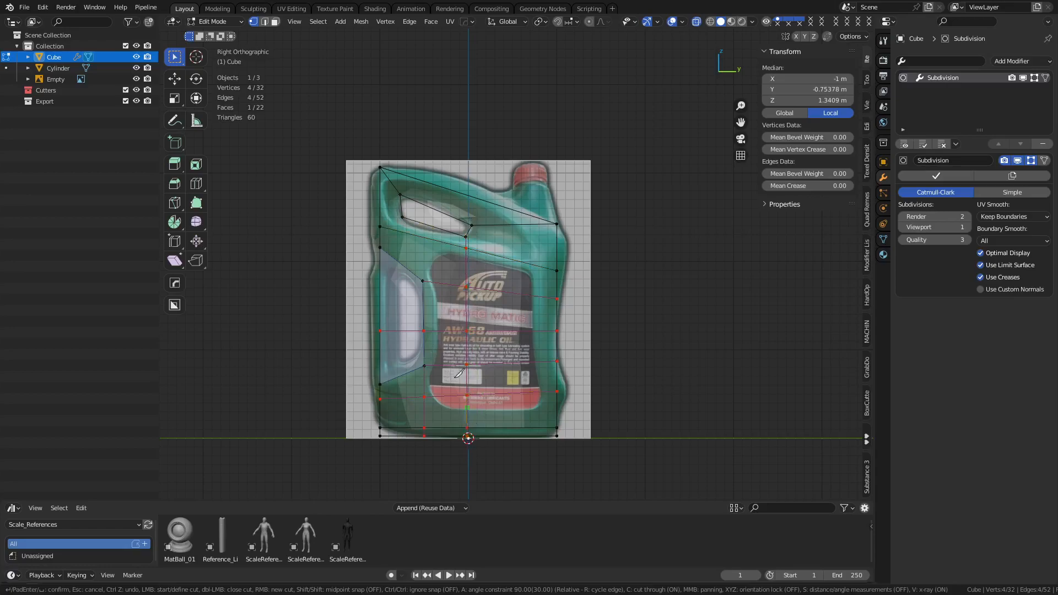
- Knife-cut from the upper hole's handle-side bottom corner to the base, and from the recess's top inner corner up across the hole
{"action": "left_click", "coordinate": [403, 216]}
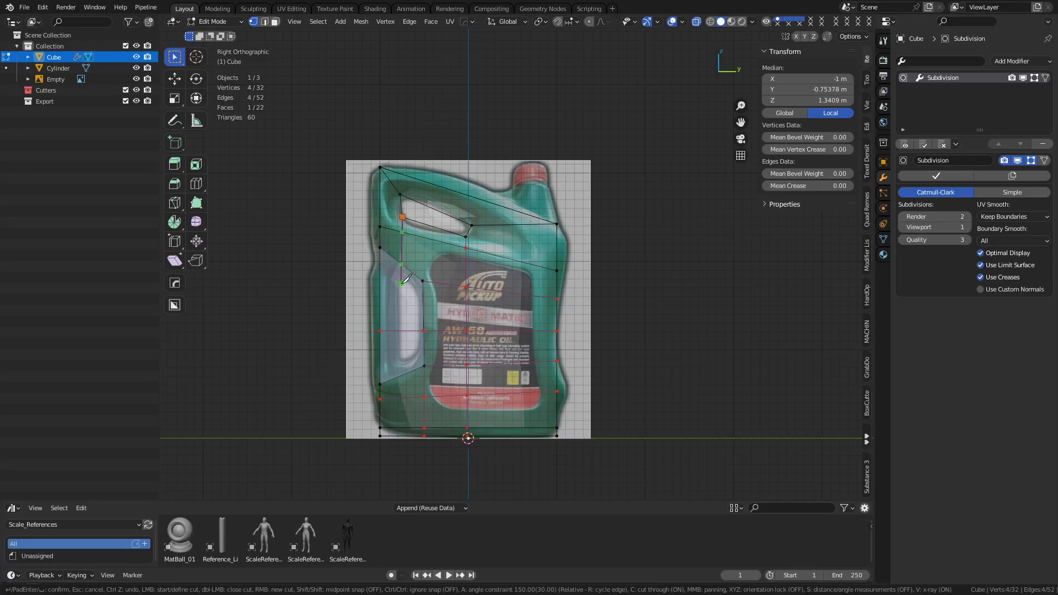
{"action": "left_click", "coordinate": [402, 438]}
{"action": "left_click", "coordinate": [468, 159]}
{"action": "right_click", "coordinate": [425, 279]}
{"action": "left_click", "coordinate": [424, 279]}
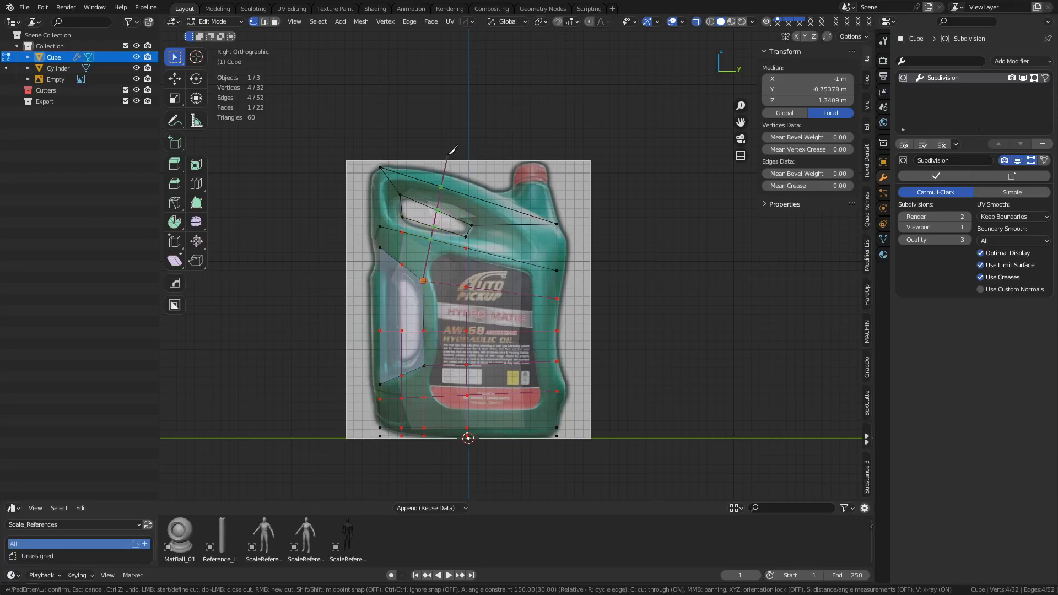
{"action": "key", "text": "Return"}
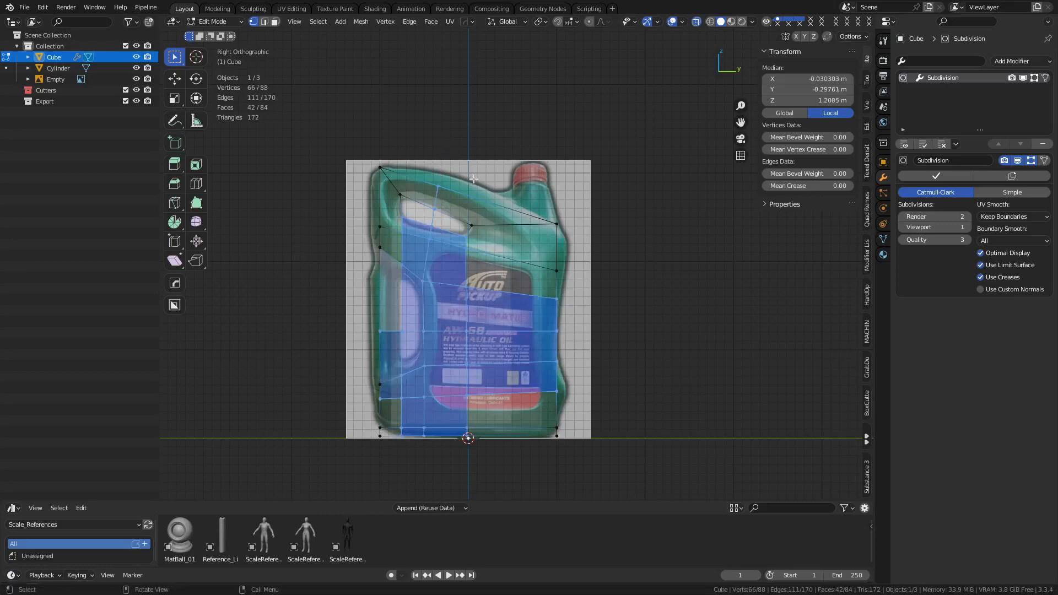
- Move the new cut's vertices above the upper handle hole by about 0.019 m in Y and 0.097 m in Z to follow the handle curve
{"action": "middle_click_drag", "start_coordinate": [555, 263], "coordinate": [567, 331], "text": "shift"}
{"action": "left_click", "coordinate": [577, 284]}
{"action": "scroll", "coordinate": [571, 288], "scroll_direction": "up", "scroll_amount": 2}
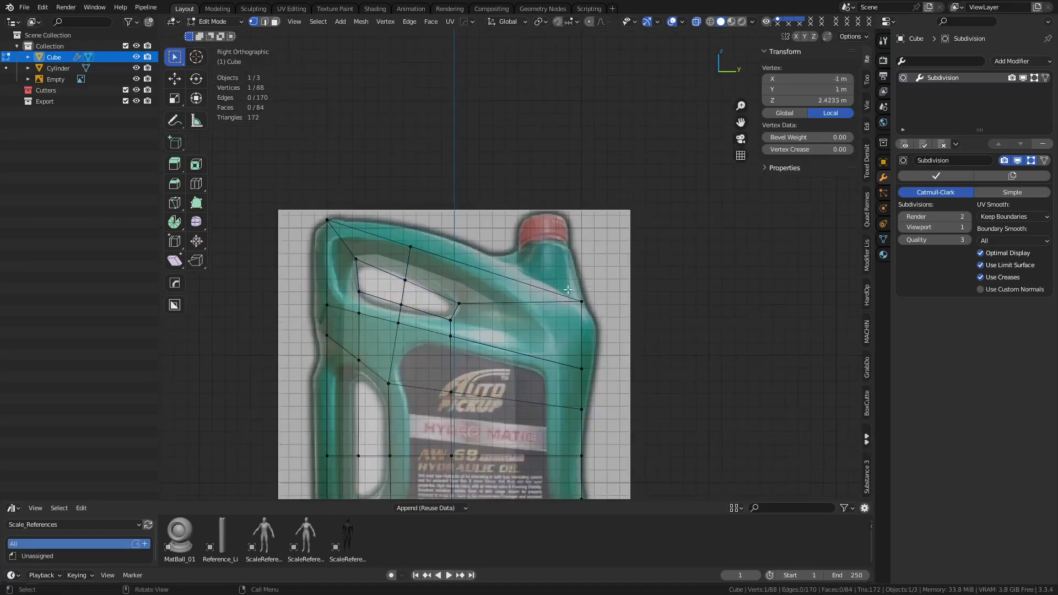
{"action": "left_click_drag", "start_coordinate": [390, 291], "coordinate": [418, 227]}
{"action": "key", "text": "g"}
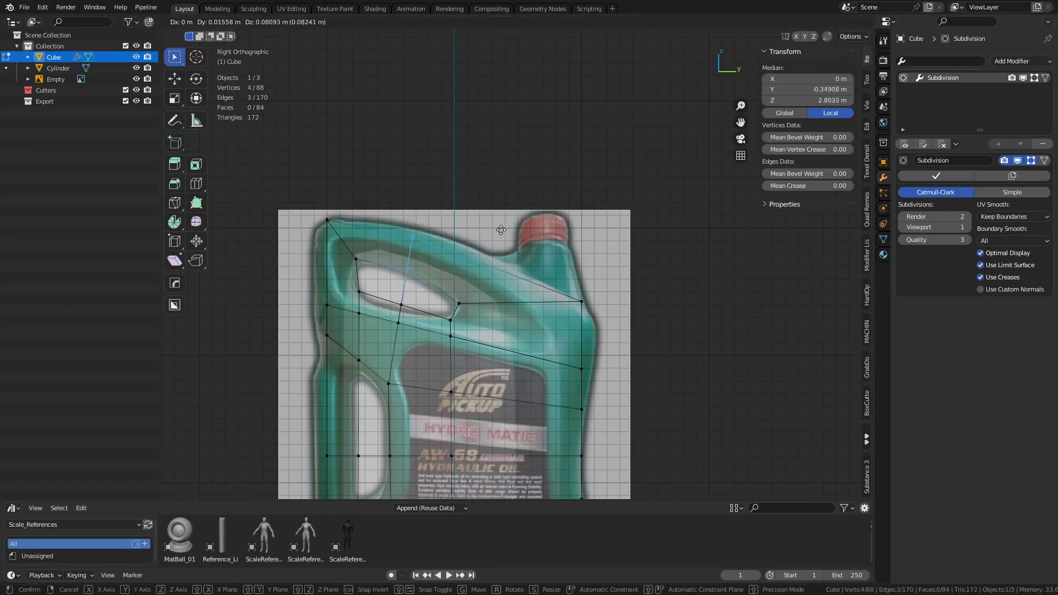
{"action": "left_click", "coordinate": [502, 218]}
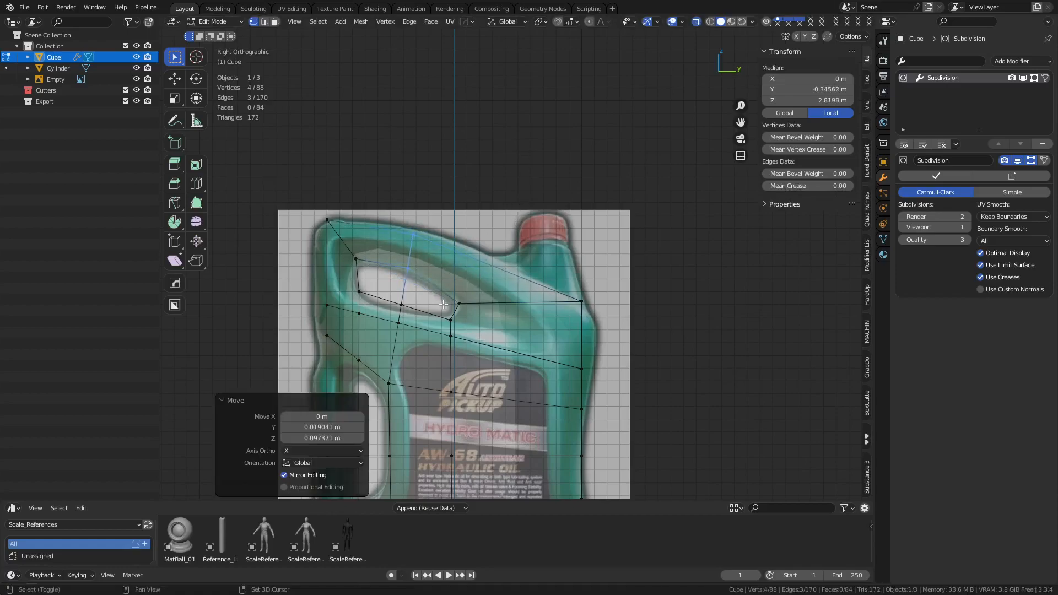
{"action": "middle_click_drag", "start_coordinate": [360, 293], "coordinate": [393, 249], "text": "shift"}
{"action": "key", "text": "ctrl+r"}
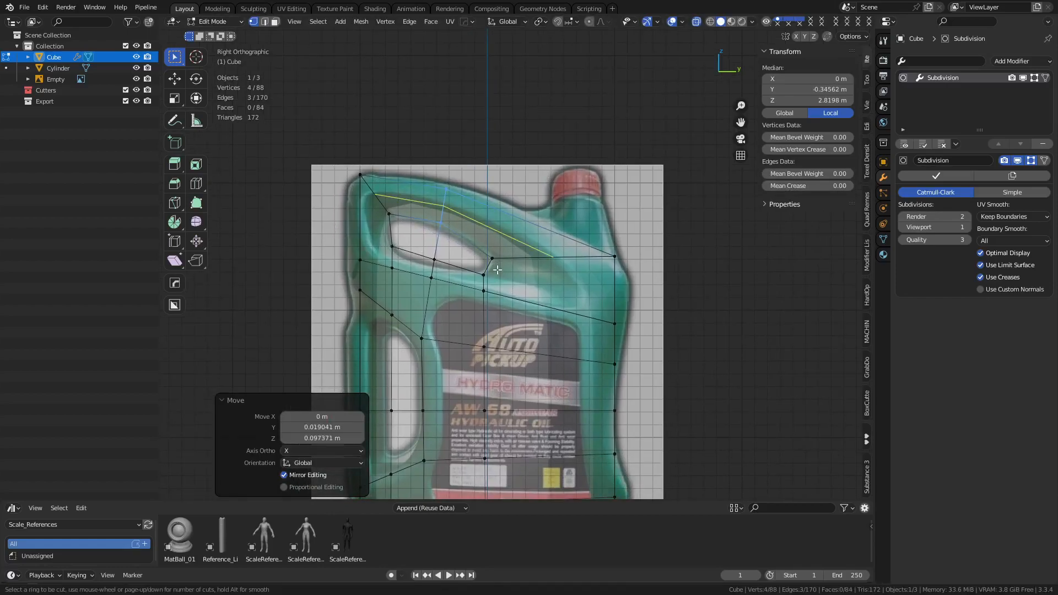
{"action": "key", "text": "Escape"}
{"action": "key", "text": "k"}
{"action": "left_click", "coordinate": [392, 247]}
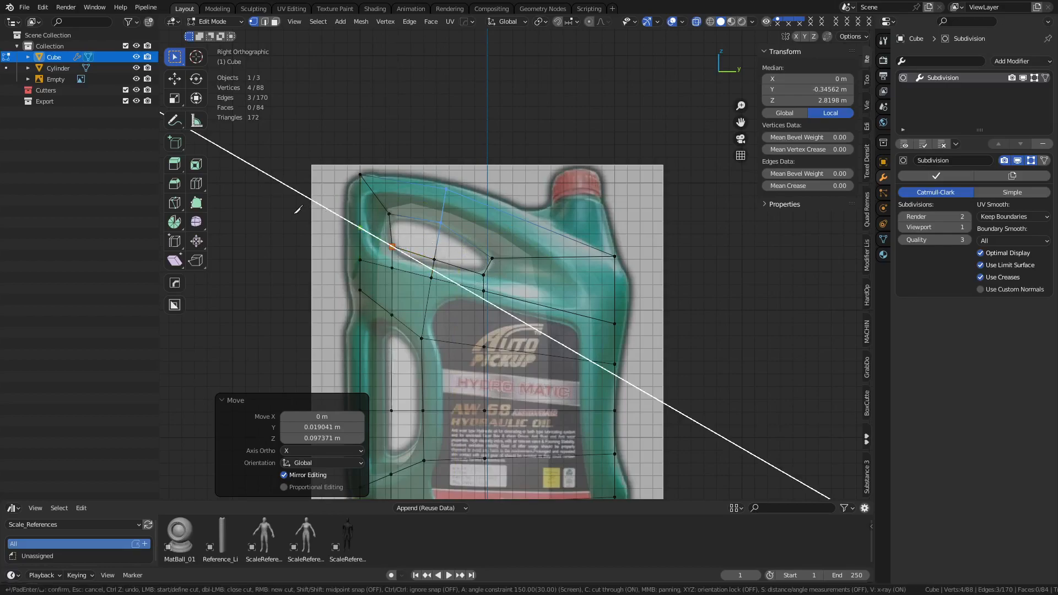
{"action": "key", "text": "Escape"}
{"action": "key", "text": "k"}
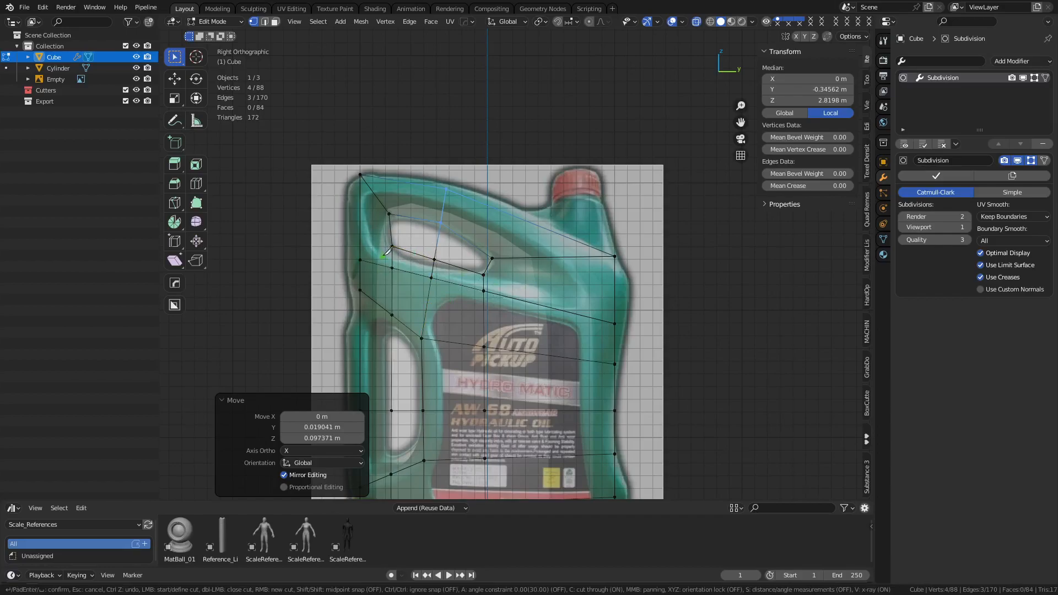
{"action": "left_click", "coordinate": [387, 243]}
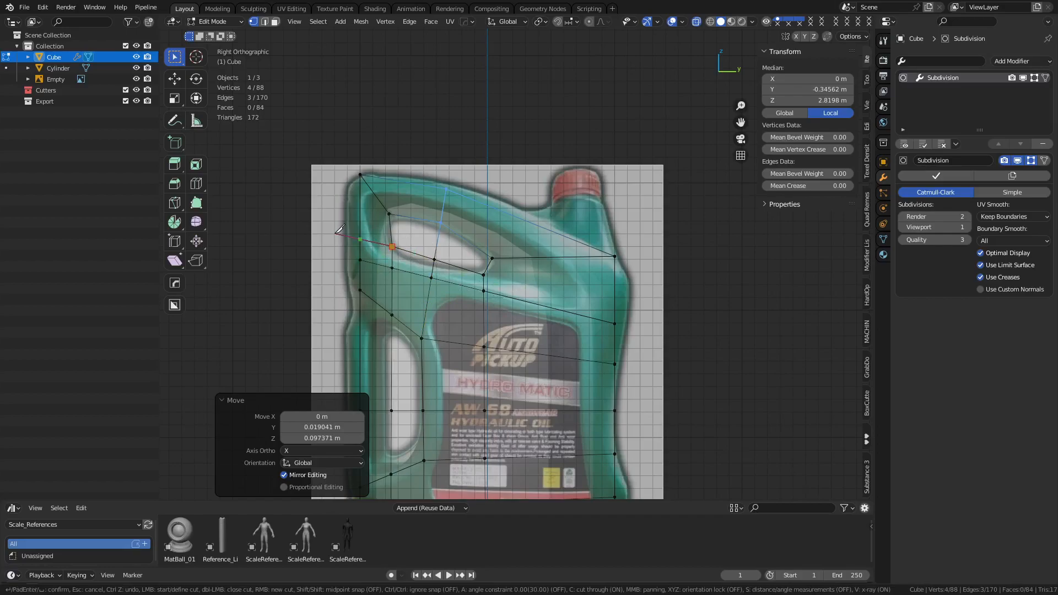
{"action": "left_click", "coordinate": [483, 275]}
{"action": "scroll", "coordinate": [634, 307], "scroll_direction": "down", "scroll_amount": 1}
{"action": "middle_click_drag", "start_coordinate": [629, 311], "coordinate": [631, 241], "text": "shift"}
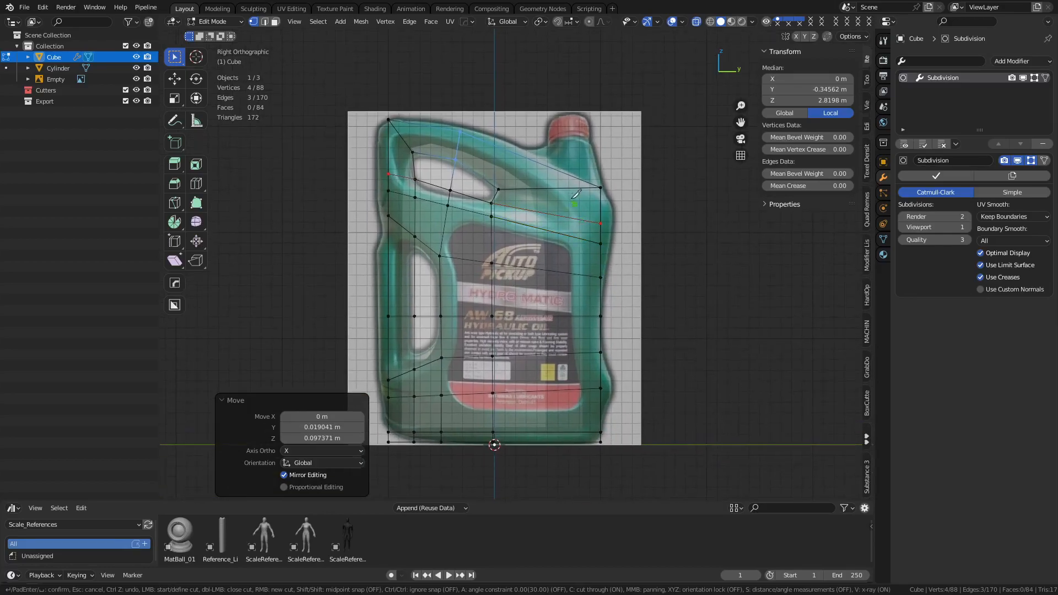
{"action": "left_click", "coordinate": [571, 158]}
{"action": "left_click", "coordinate": [577, 458]}
{"action": "middle_click_drag", "start_coordinate": [559, 252], "coordinate": [533, 283], "text": "shift"}
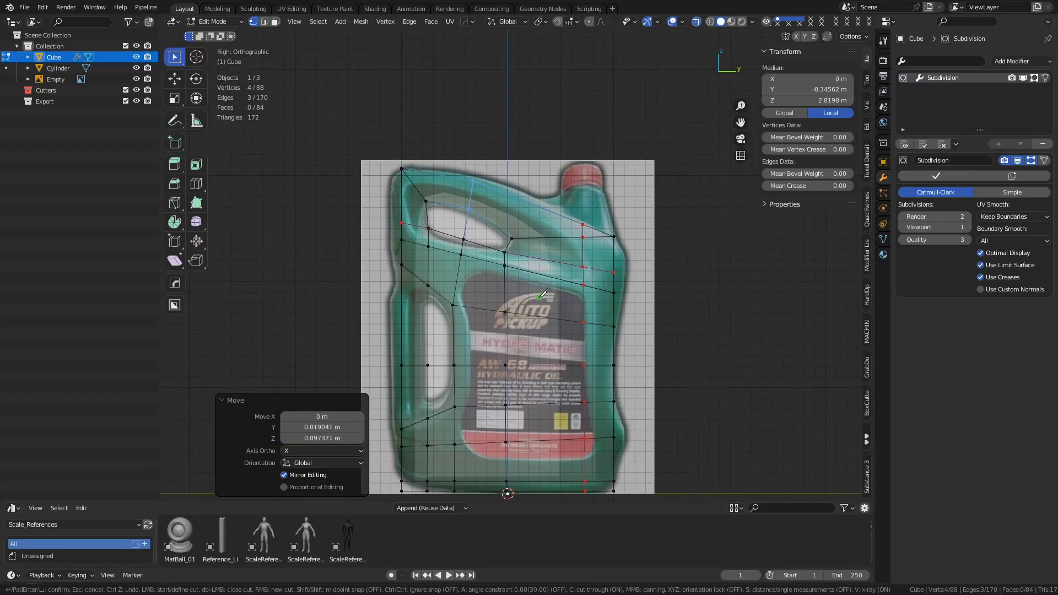
{"action": "left_click", "coordinate": [583, 236]}
{"action": "left_click", "coordinate": [471, 192]}
{"action": "left_click", "coordinate": [411, 182]}
{"action": "key", "text": "Escape"}
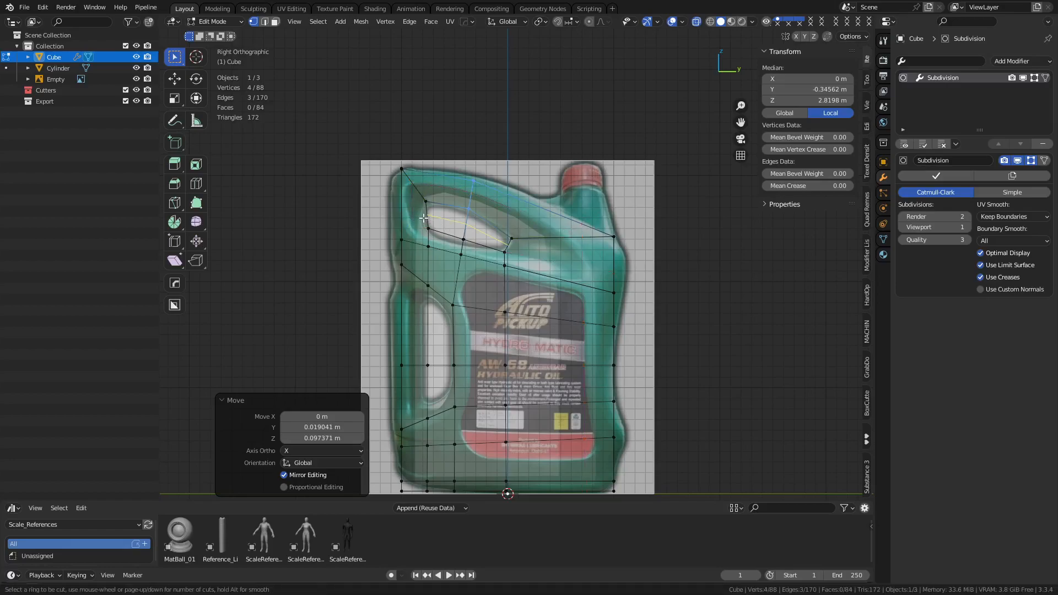
- Knife-cut a sloping line along the upper handle hole's lower edge, extending from its bottom corners to both side edges of the cube
{"action": "key", "text": "k"}
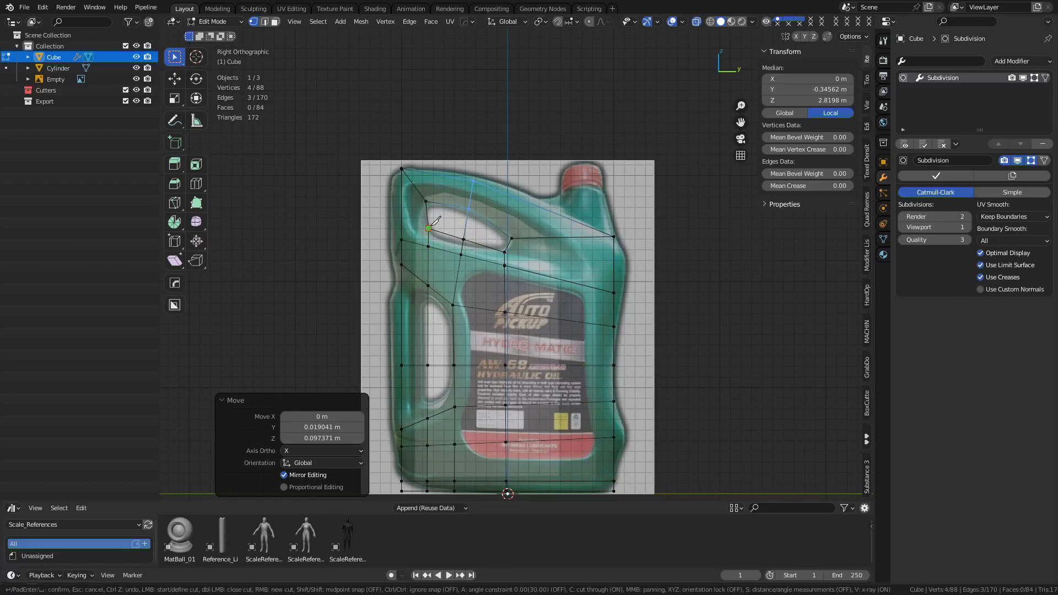
{"action": "left_click", "coordinate": [506, 251]}
{"action": "key", "text": "Return"}
- Compare the subdivided bottle's outline with the reference in Object Mode, using wireframe display
{"action": "middle_click_drag", "start_coordinate": [628, 221], "coordinate": [608, 259], "text": "shift"}
{"action": "key", "text": "ctrl+Tab"}
{"action": "middle_click_drag", "start_coordinate": [611, 253], "coordinate": [592, 261], "text": "shift"}
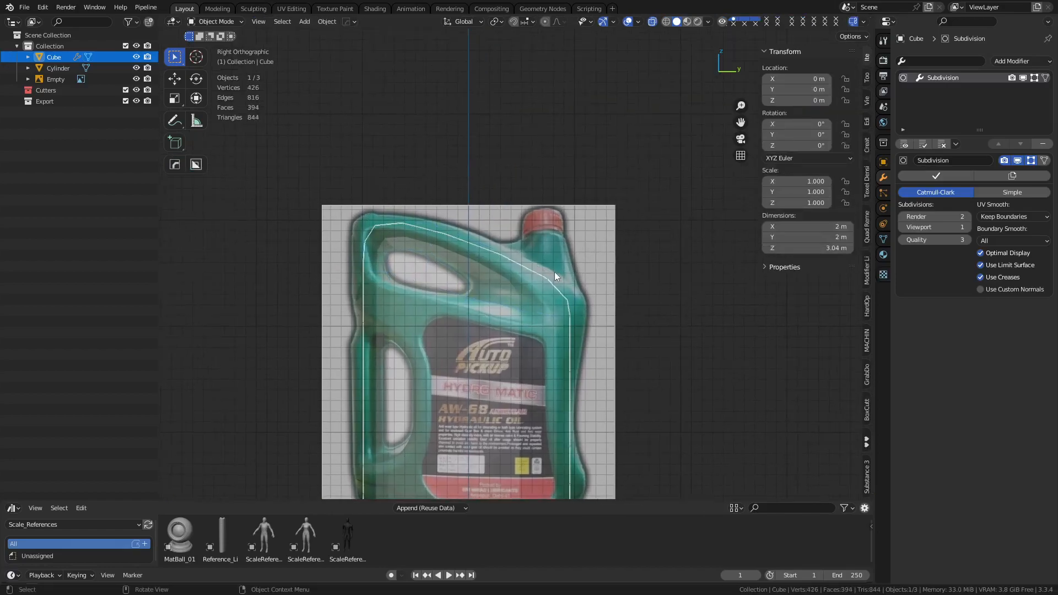
{"action": "key", "text": "Tab"}
{"action": "key", "text": "Tab"}
{"action": "key", "text": "shift+z"}
{"action": "middle_click_drag", "start_coordinate": [517, 351], "coordinate": [533, 254], "text": "shift"}
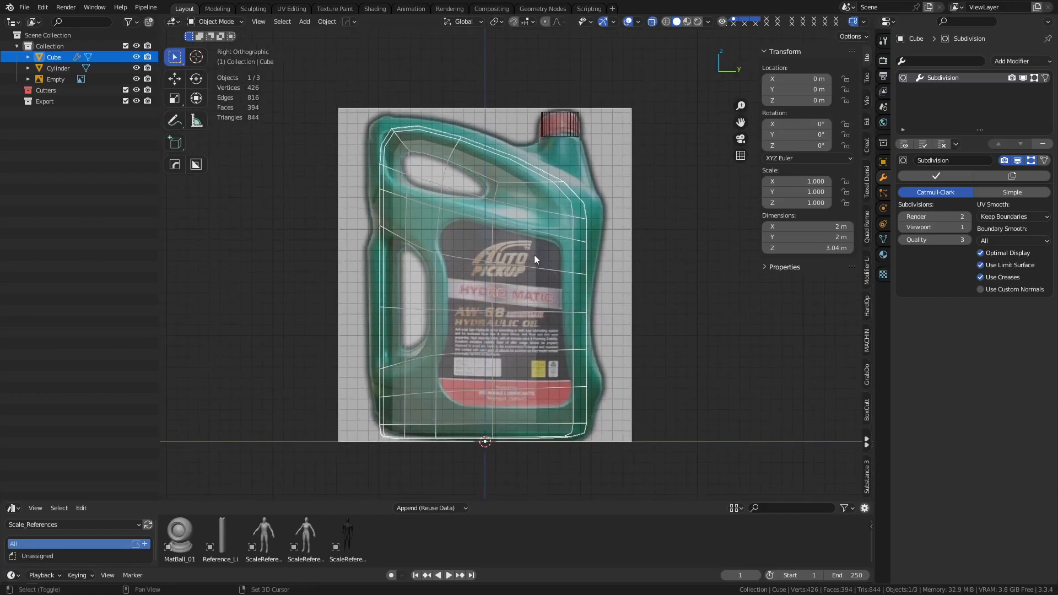
{"action": "middle_click_drag", "start_coordinate": [489, 300], "coordinate": [522, 291], "text": "shift"}
- Return to editing the cube with nothing selected, with X-ray and the Subdivision modifier's Edit Mode display turned off
{"action": "key", "text": "Tab"}
{"action": "middle_click_drag", "start_coordinate": [468, 355], "coordinate": [506, 333], "text": "shift"}
{"action": "key", "text": "alt+a"}
{"action": "key", "text": "alt+z"}
{"action": "left_click", "coordinate": [1031, 161]}
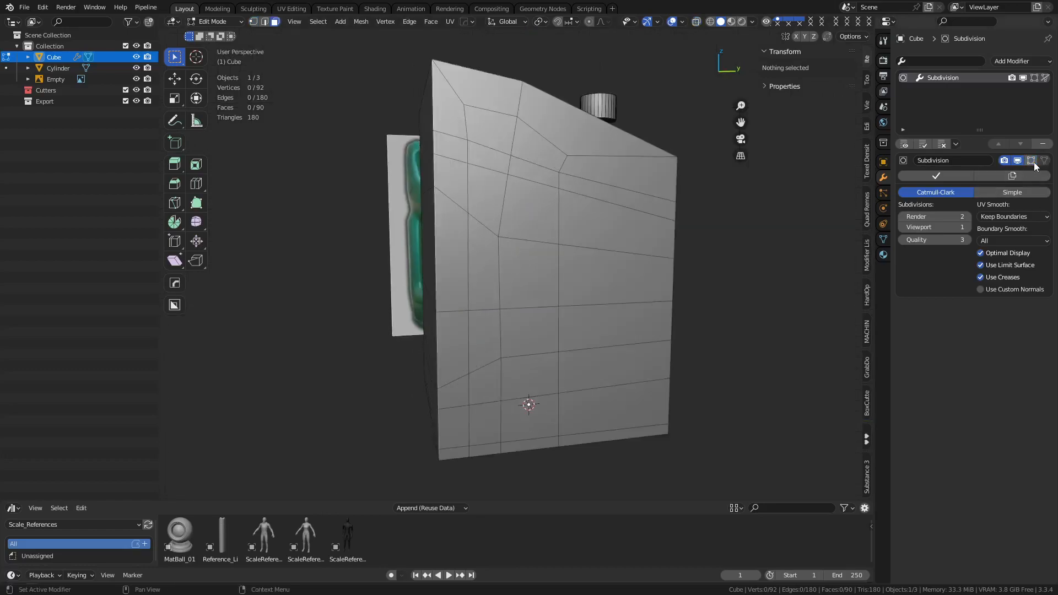
- Select all faces of the lower handle recess, wrapping from one side across the handle-side face to the other
{"action": "middle_click_drag", "start_coordinate": [668, 319], "coordinate": [435, 329]}
{"action": "left_click", "coordinate": [505, 336]}
{"action": "left_click", "coordinate": [447, 333], "text": "ctrl+shift"}
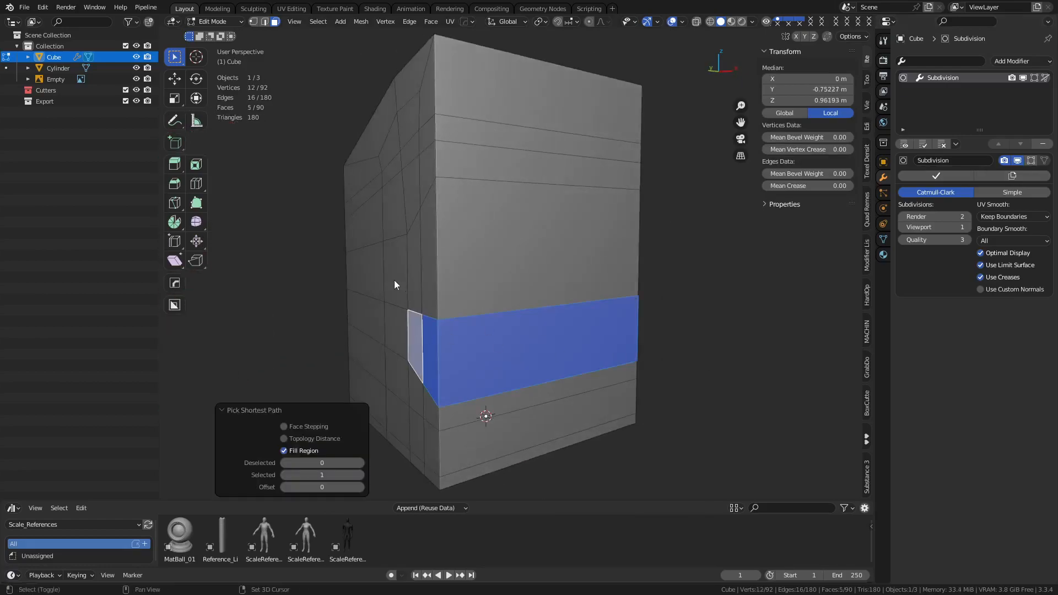
{"action": "mouse_move", "coordinate": [484, 274]}
{"action": "middle_mouse_down"}
{"action": "mouse_move", "coordinate": [618, 316]}
{"action": "mouse_move", "coordinate": [489, 291]}
{"action": "middle_mouse_up"}
{"action": "left_click", "coordinate": [489, 291], "text": "ctrl"}
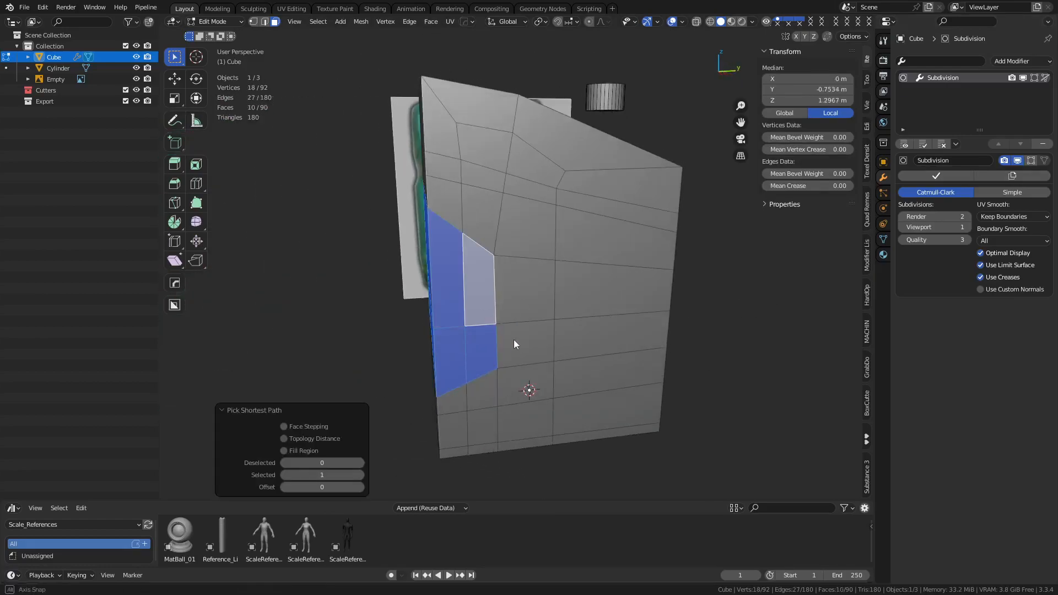
{"action": "key", "text": "KP_3"}
{"action": "key", "text": "alt+z"}
{"action": "key", "text": "i"}
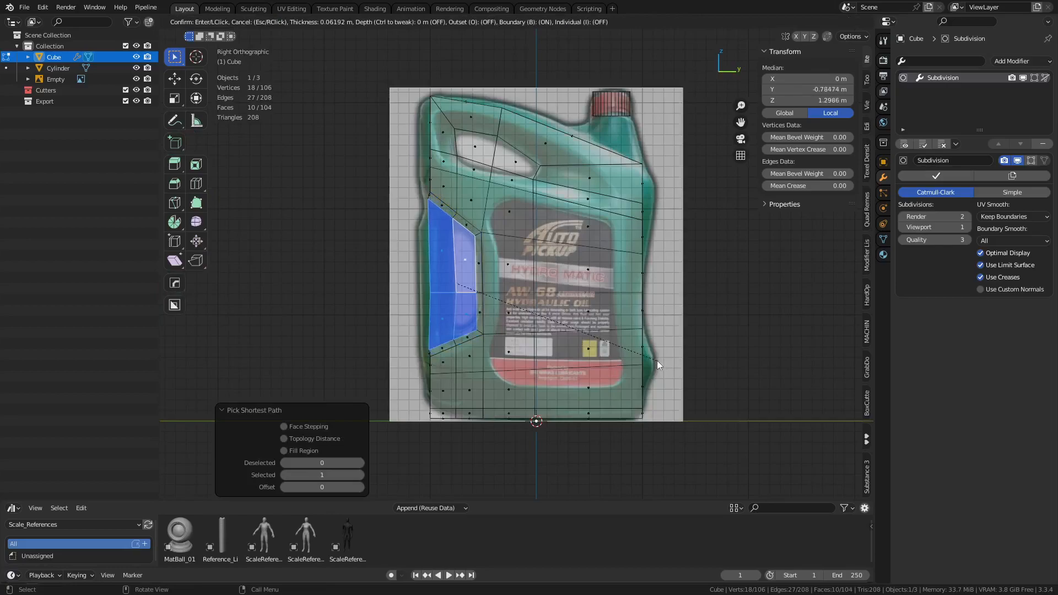
{"action": "key", "text": "Escape"}
{"action": "key", "text": "alt+z"}
- Inset the lower handle recess faces by 0.1114 m with Edge Rail enabled and a depth of -0.099 m
{"action": "middle_click_drag", "start_coordinate": [642, 355], "coordinate": [685, 384]}
{"action": "key", "text": "i"}
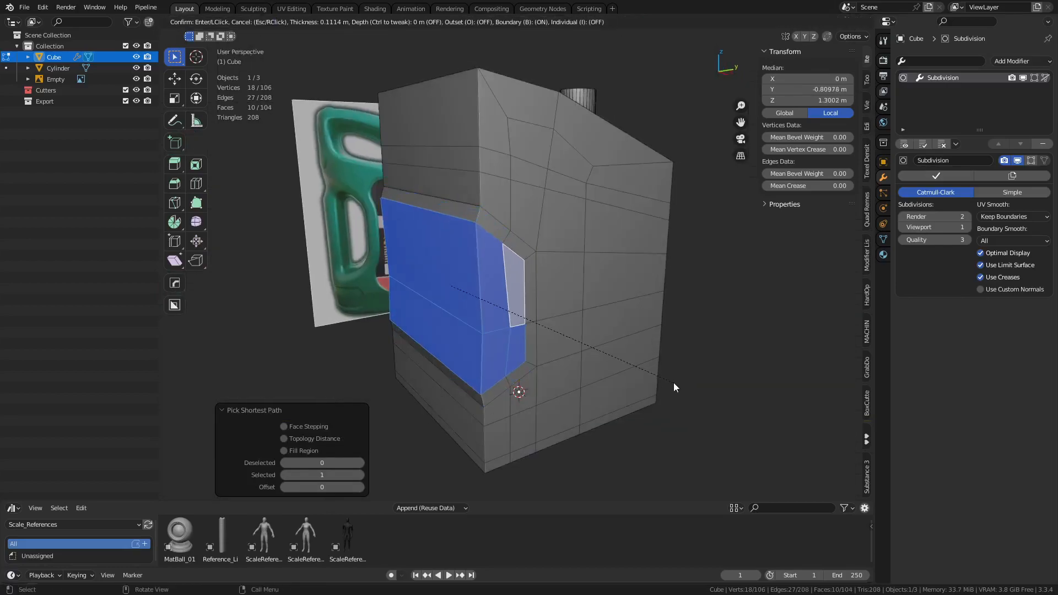
{"action": "left_click", "coordinate": [673, 387]}
{"action": "left_click", "coordinate": [306, 414]}
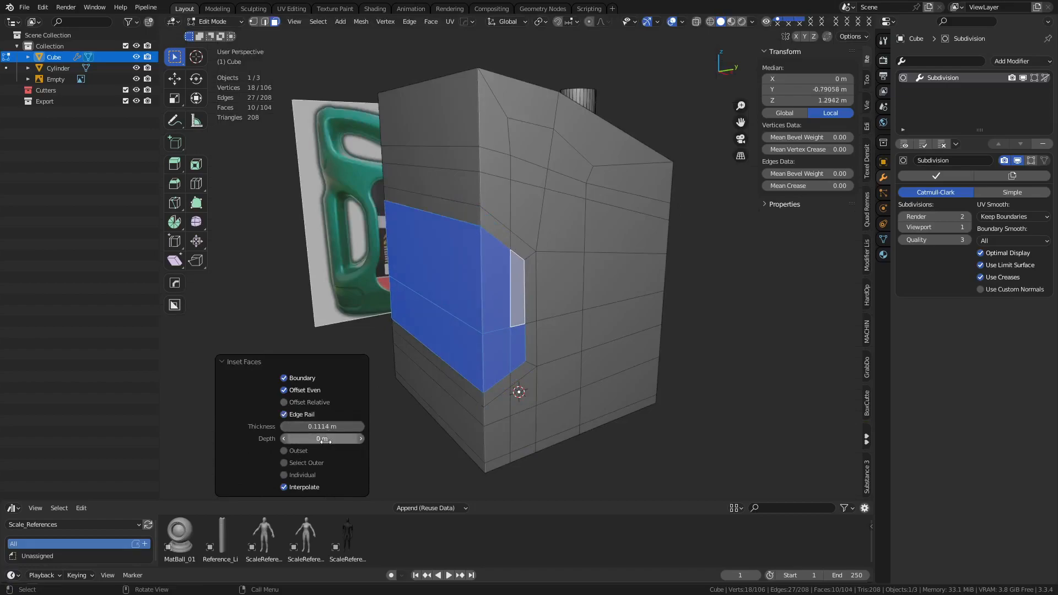
{"action": "left_click_drag", "start_coordinate": [323, 439], "coordinate": [300, 438]}
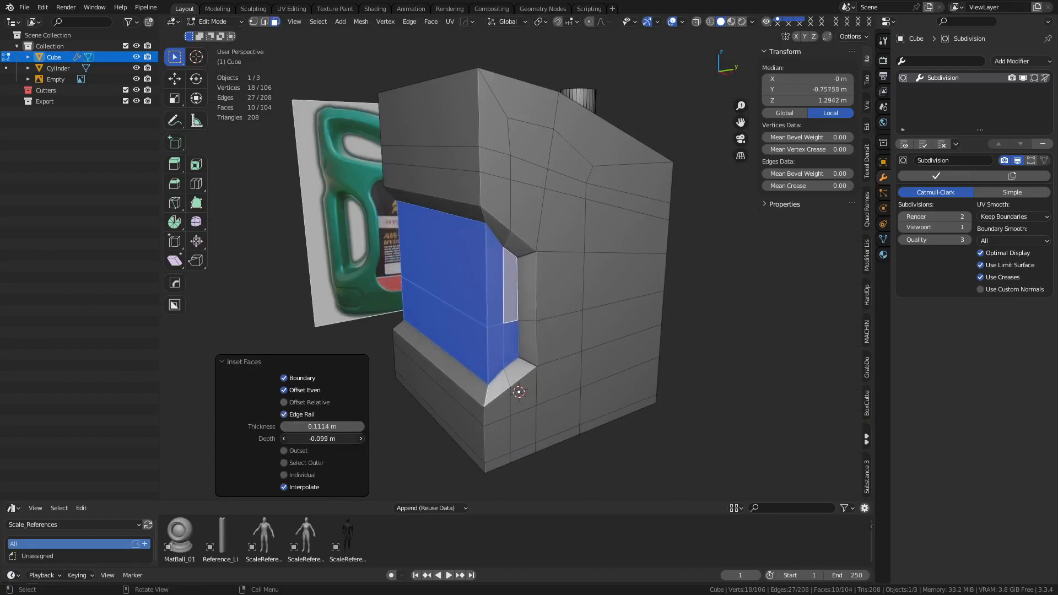
- Narrow the entire cube mesh along X by scaling it to about 0.388
{"action": "middle_click_drag", "start_coordinate": [631, 381], "coordinate": [705, 412], "text": "alt"}
{"action": "key", "text": "a"}
{"action": "key", "text": "s"}
{"action": "key", "text": "x"}
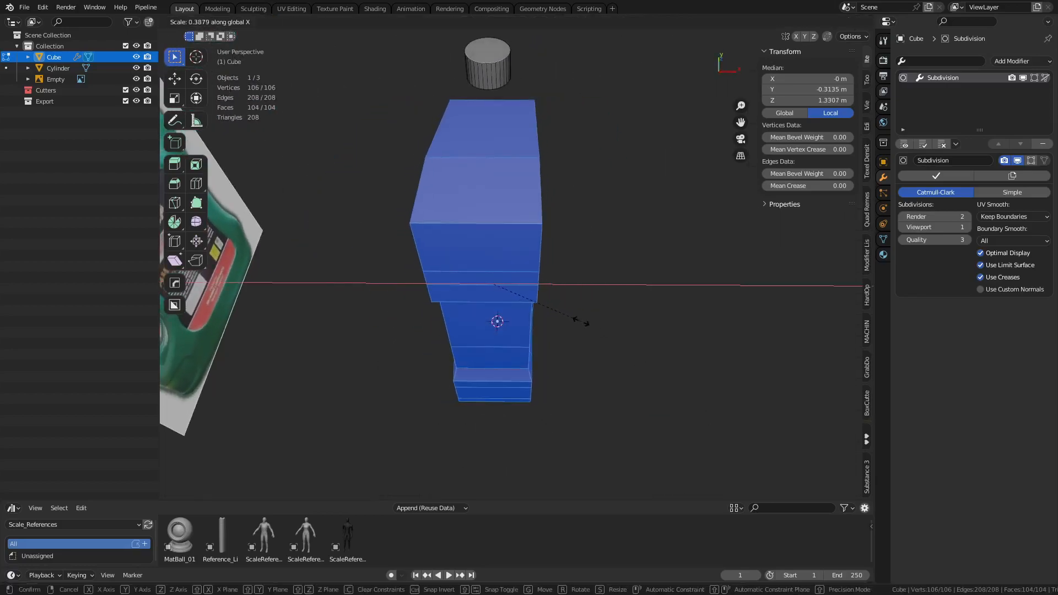
{"action": "left_click", "coordinate": [582, 321]}
- Inspect the narrowed bottle in Object Mode and compare its outline with the reference from the right side
{"action": "key", "text": "ctrl+Tab"}
{"action": "left_click", "coordinate": [608, 343]}
{"action": "middle_click_drag", "start_coordinate": [738, 349], "coordinate": [610, 281]}
{"action": "key", "text": "alt+z"}
{"action": "middle_click_drag", "start_coordinate": [609, 341], "coordinate": [605, 307], "text": "shift"}
{"action": "scroll", "coordinate": [550, 329], "scroll_direction": "up", "scroll_amount": 2}
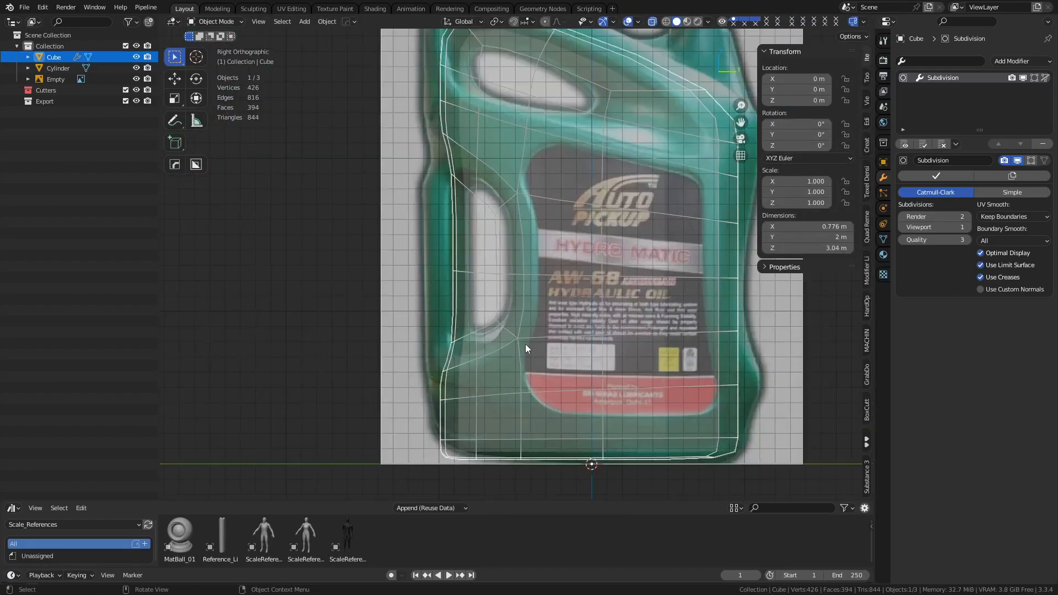
- Move the two lower columns of side vertices below the handle recess slightly outward along Y toward the reference outline
{"action": "key", "text": "Tab"}
{"action": "left_click", "coordinate": [464, 397]}
{"action": "key", "text": "1"}
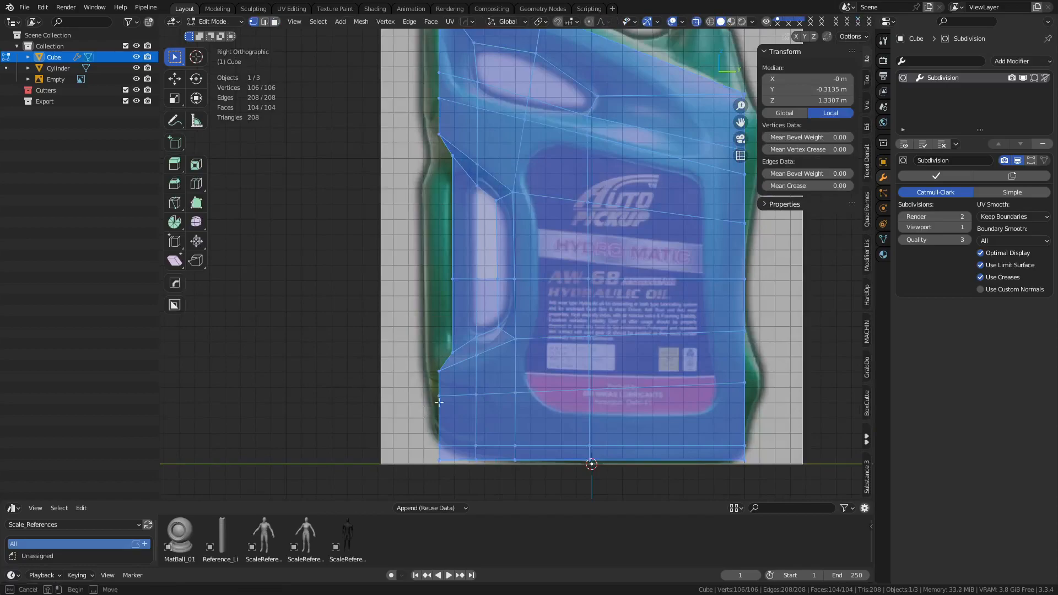
{"action": "left_click_drag", "start_coordinate": [429, 408], "coordinate": [460, 393]}
{"action": "middle_click_drag", "start_coordinate": [547, 412], "coordinate": [551, 396], "text": "shift"}
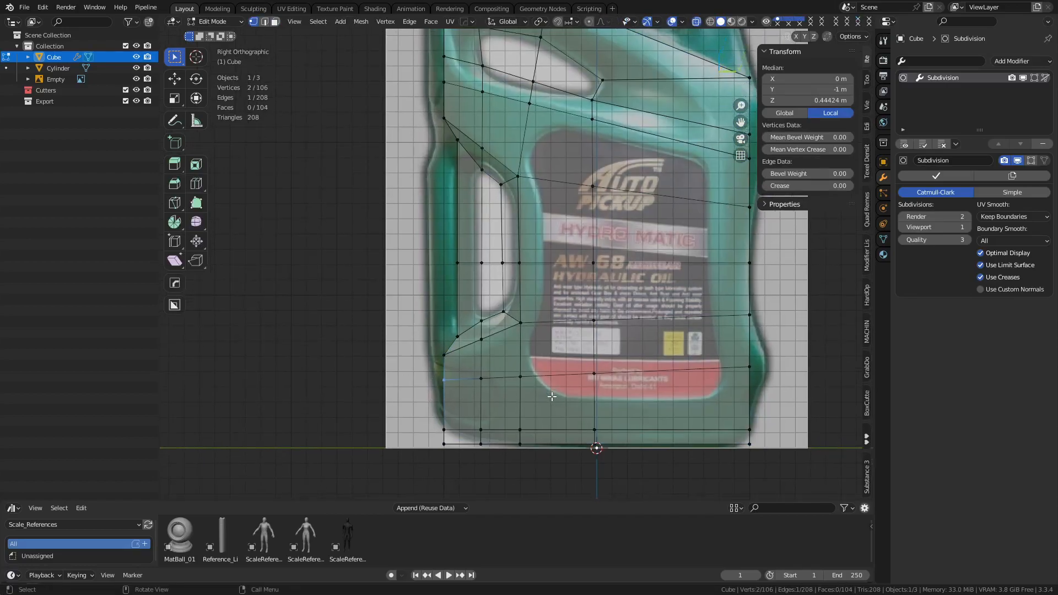
{"action": "left_click", "coordinate": [481, 379], "text": "shift"}
{"action": "key", "text": "g"}
{"action": "key", "text": "y"}
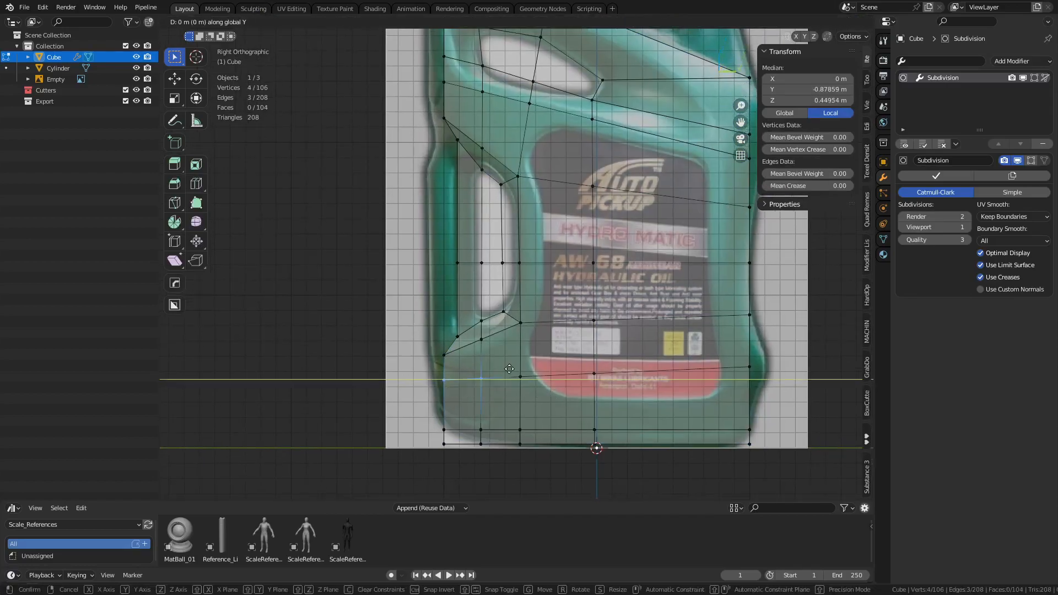
{"action": "left_click", "coordinate": [418, 368]}
- Try to move the lower corner vertices of the handle recess outward and down toward the reference outline
{"action": "left_click_drag", "start_coordinate": [484, 339], "coordinate": [484, 338]}
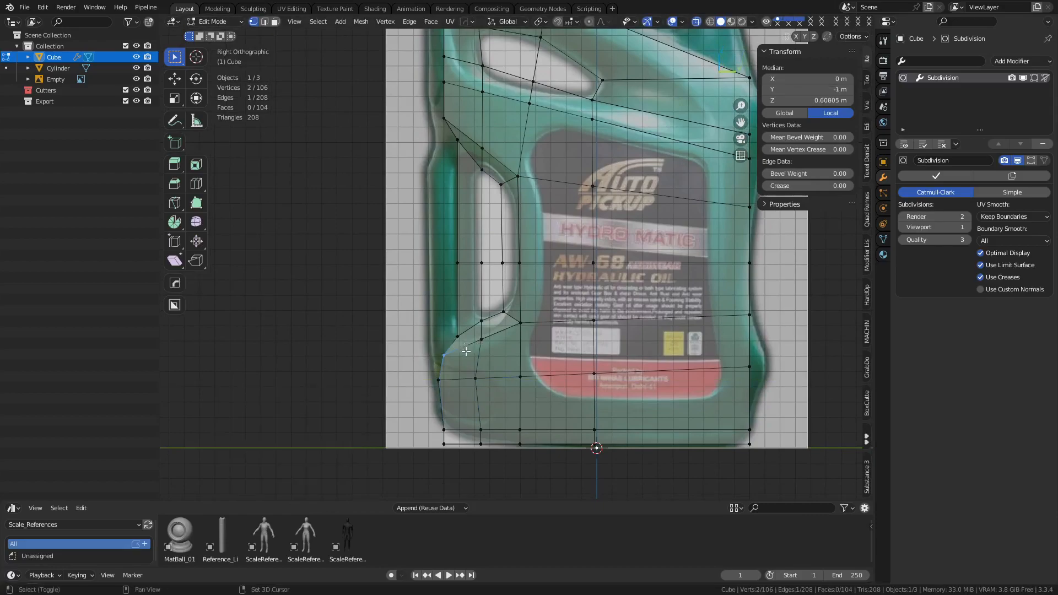
{"action": "key", "text": "g"}
{"action": "left_click", "coordinate": [445, 379]}
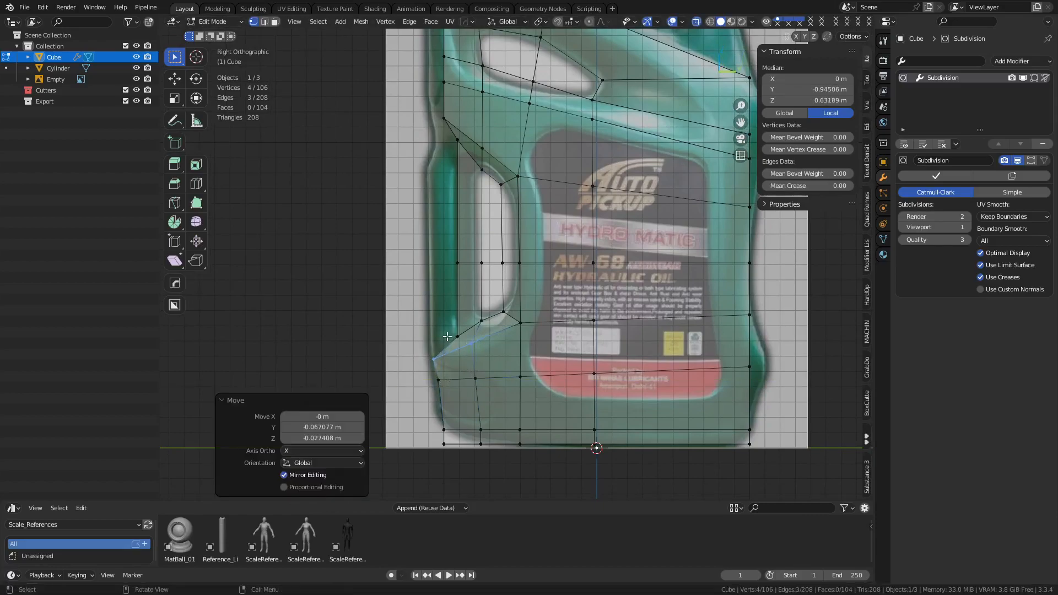
{"action": "key", "text": "ctrl+z"}
- Add a new cube in Object Mode and place it over the lower handle in the side view
{"action": "key", "text": "ctrl+Tab"}
{"action": "left_click", "coordinate": [438, 329]}
{"action": "left_click", "coordinate": [447, 292]}
{"action": "scroll", "coordinate": [448, 288], "scroll_direction": "down", "scroll_amount": 3}
{"action": "key", "text": "alt+z"}
{"action": "mouse_move", "coordinate": [467, 283]}
{"action": "middle_mouse_down"}
{"action": "mouse_move", "coordinate": [523, 297]}
{"action": "mouse_move", "coordinate": [467, 296]}
{"action": "middle_mouse_up"}
{"action": "key", "text": "shift+a"}
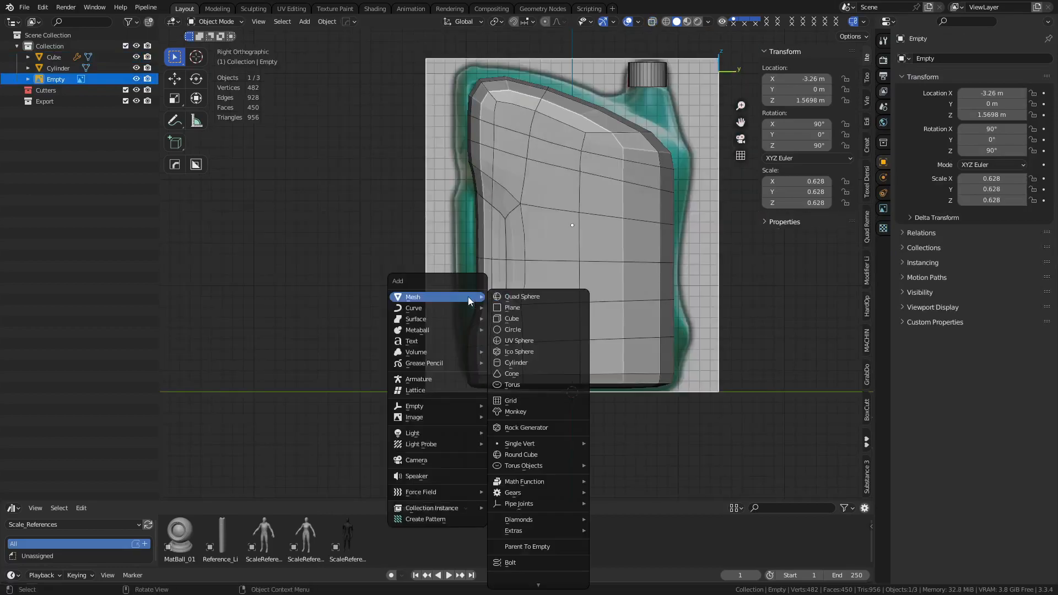
{"action": "left_click", "coordinate": [530, 315]}
{"action": "key", "text": "g"}
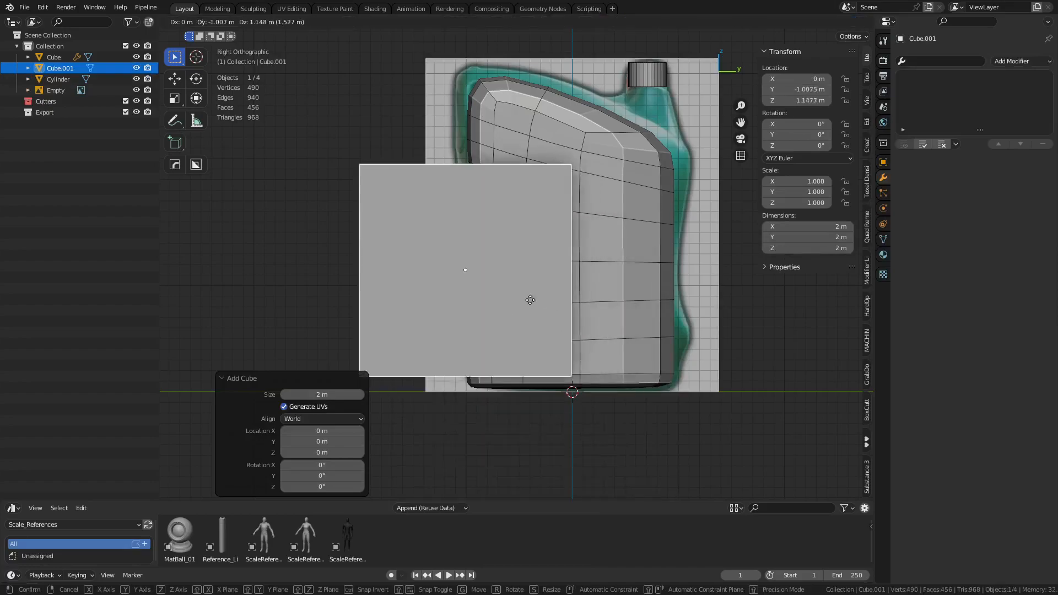
{"action": "left_click", "coordinate": [528, 300]}
- Scale the new cube's mesh down to about 0.262 m and reposition it over the reference's lower handle bar
{"action": "key", "text": "ctrl+Tab"}
{"action": "left_click", "coordinate": [573, 299]}
{"action": "key", "text": "s"}
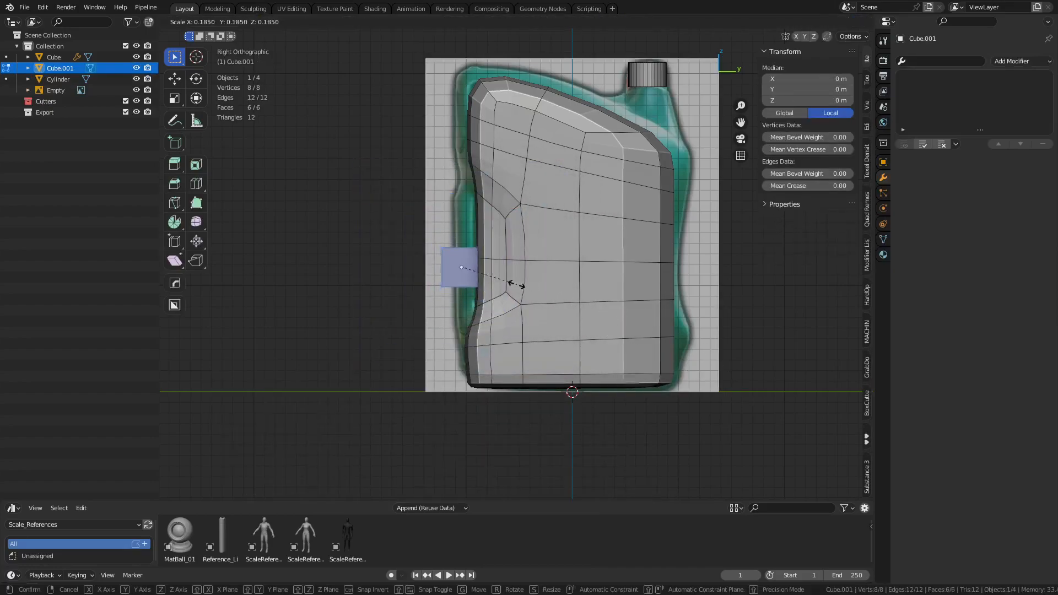
{"action": "left_click", "coordinate": [505, 282]}
{"action": "key", "text": "Tab"}
{"action": "key", "text": "g"}
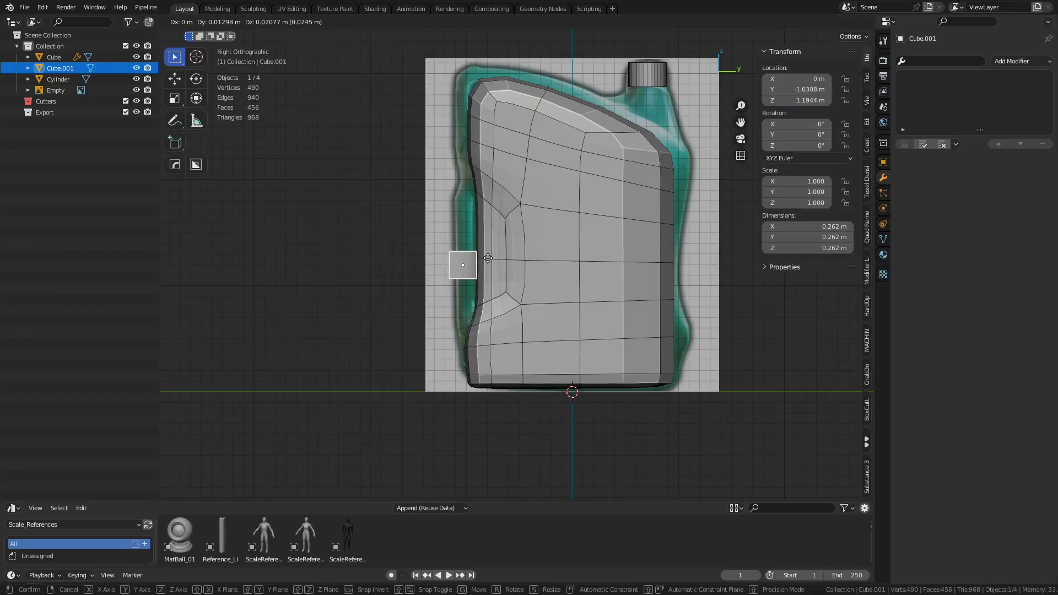
{"action": "left_click", "coordinate": [529, 233]}
- Raise the small cube's top vertices by 0.45981 m along Z to follow the handle in the reference
{"action": "key", "text": "alt+z"}
{"action": "scroll", "coordinate": [488, 251], "scroll_direction": "up", "scroll_amount": 2}
{"action": "middle_click_drag", "start_coordinate": [487, 253], "coordinate": [482, 358], "text": "shift"}
{"action": "scroll", "coordinate": [560, 247], "scroll_direction": "down", "scroll_amount": 2}
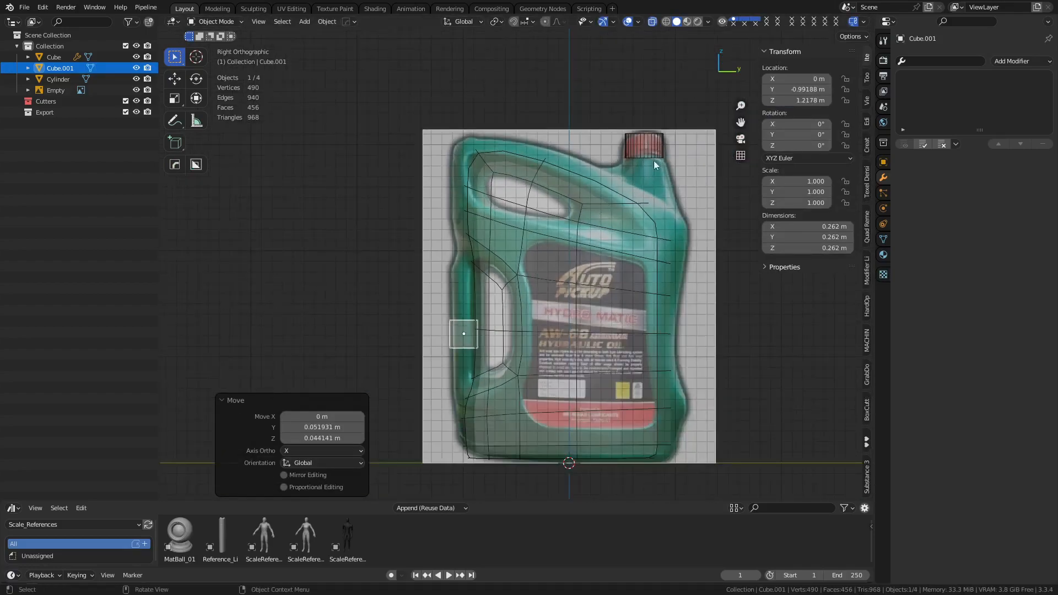
{"action": "key", "text": "Tab"}
{"action": "scroll", "coordinate": [498, 314], "scroll_direction": "up", "scroll_amount": 3}
{"action": "left_click_drag", "start_coordinate": [385, 343], "coordinate": [486, 312]}
{"action": "key", "text": "g"}
{"action": "key", "text": "z"}
{"action": "left_click", "coordinate": [482, 230]}
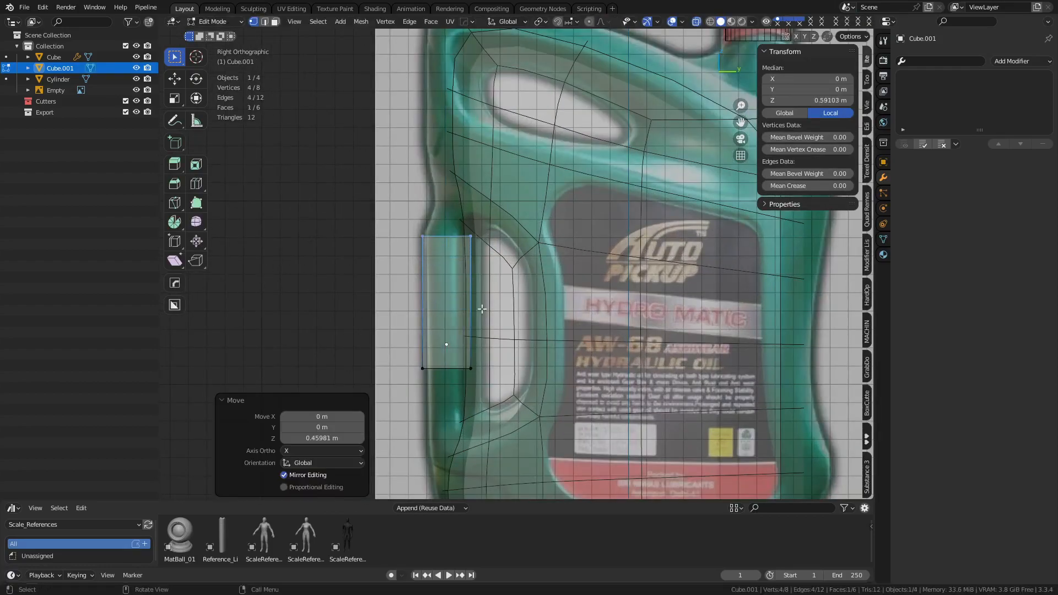
- Lower the block's bottom vertices along Z so the handle bar is about 1.02 m tall
{"action": "middle_click_drag", "start_coordinate": [396, 421], "coordinate": [412, 337], "text": "shift"}
{"action": "left_click_drag", "start_coordinate": [529, 252], "coordinate": [529, 252]}
{"action": "key", "text": "g"}
{"action": "key", "text": "z"}
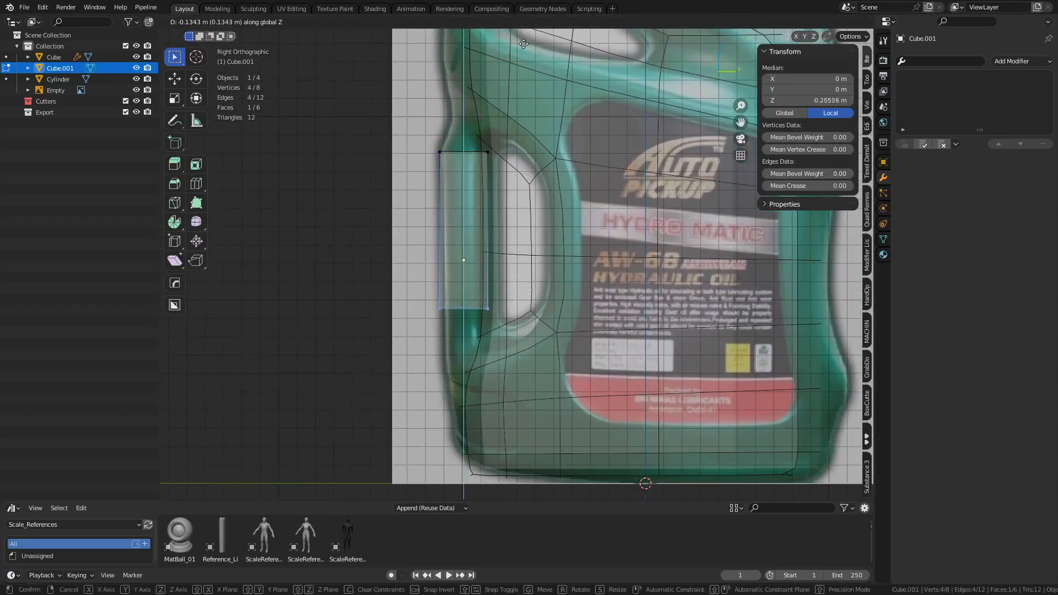
{"action": "left_click", "coordinate": [602, 331]}
{"action": "middle_click_drag", "start_coordinate": [549, 329], "coordinate": [513, 341], "text": "shift"}
{"action": "key", "text": "Tab"}
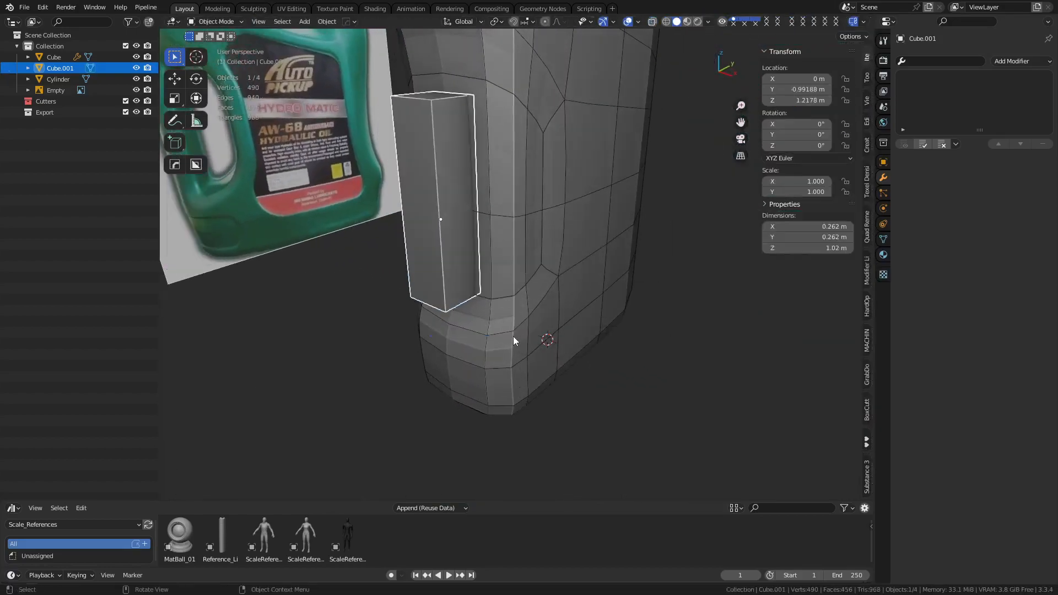
- Add a level 1 Subdivision modifier to the handle bar and delete its top and bottom end faces
{"action": "key", "text": "ctrl+1"}
{"action": "key", "text": "Tab"}
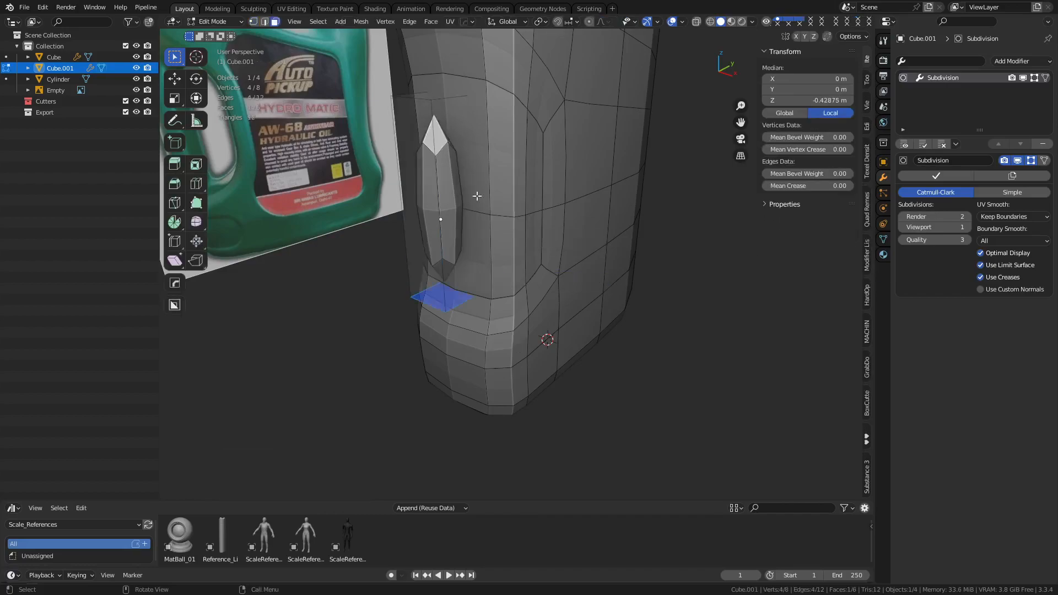
{"action": "left_click", "coordinate": [433, 97]}
{"action": "key", "text": "alt+z"}
{"action": "left_click", "coordinate": [453, 289], "text": "shift"}
{"action": "key", "text": "x"}
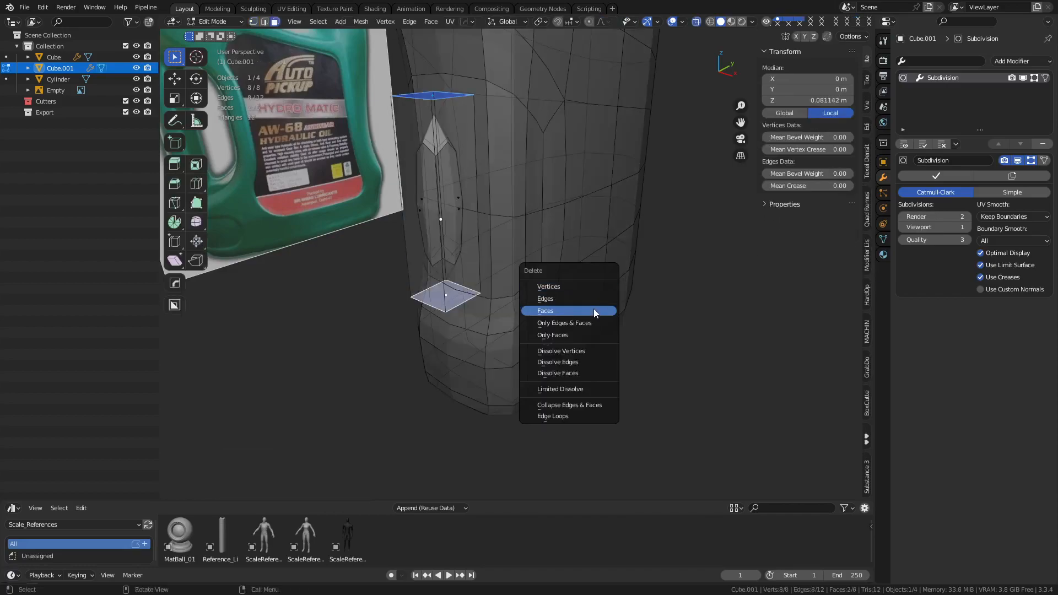
{"action": "left_click", "coordinate": [593, 310]}
{"action": "key", "text": "alt+z"}
- Add two lengthwise loop cuts in each direction to the handle bar to hold its cross-section
{"action": "key", "text": "ctrl+Tab"}
{"action": "middle_click_drag", "start_coordinate": [577, 296], "coordinate": [522, 318]}
{"action": "scroll", "coordinate": [451, 252], "scroll_direction": "up", "scroll_amount": 1}
{"action": "left_click", "coordinate": [451, 253]}
{"action": "right_click", "coordinate": [451, 252]}
{"action": "key", "text": "ctrl+r"}
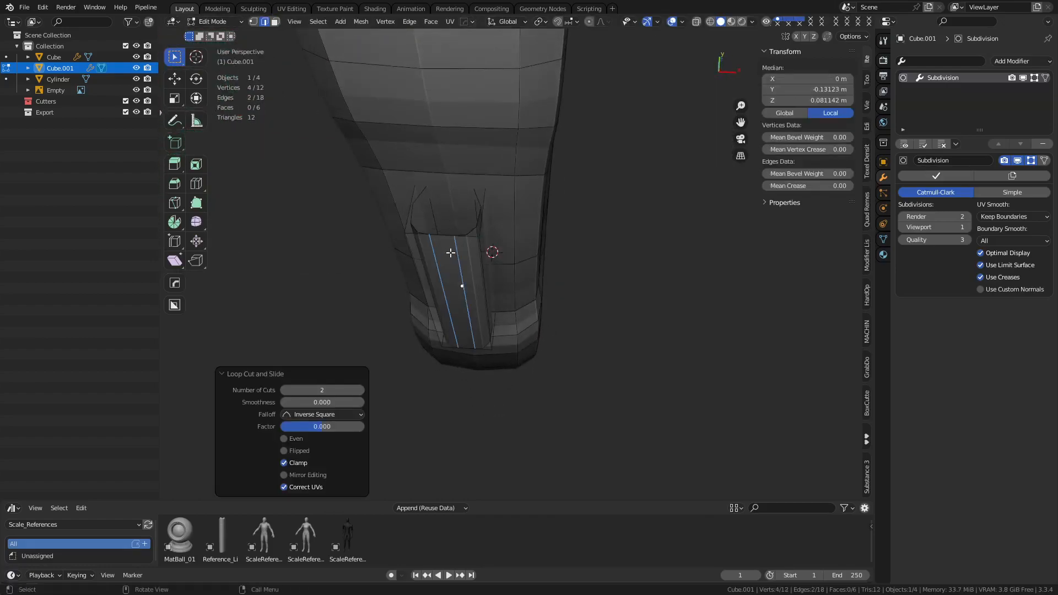
{"action": "scroll", "coordinate": [453, 190], "scroll_direction": "up", "scroll_amount": 1}
{"action": "left_click", "coordinate": [453, 190]}
{"action": "right_click", "coordinate": [453, 191]}
{"action": "key", "text": "Tab"}
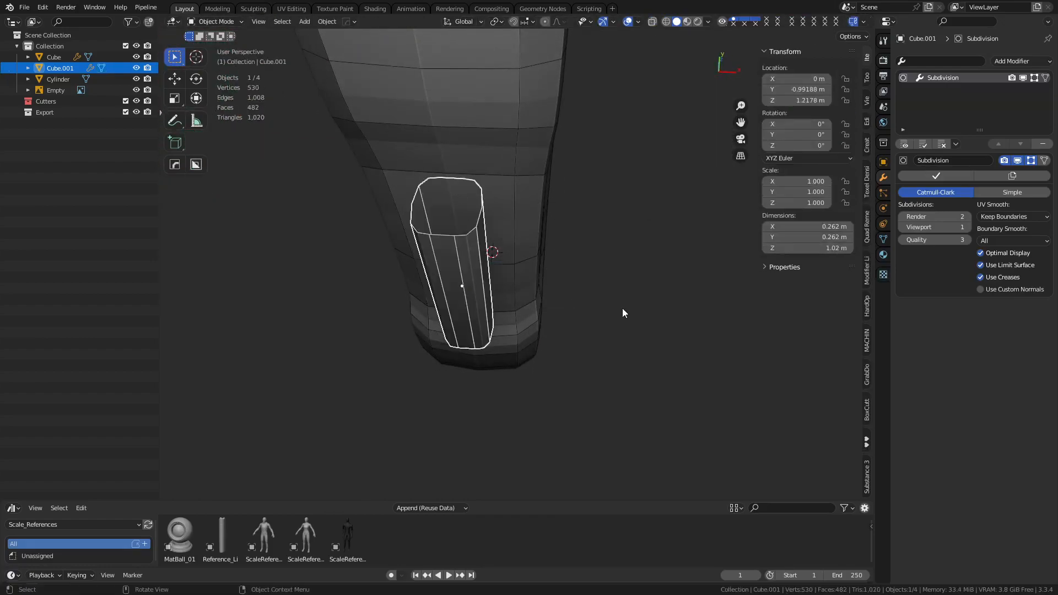
- Select the bottle body's faces inside the lower handle recess and delete them to open the recess
{"action": "left_click", "coordinate": [623, 309]}
{"action": "middle_click_drag", "start_coordinate": [643, 312], "coordinate": [510, 232]}
{"action": "key", "text": "alt+z"}
{"action": "left_click", "coordinate": [510, 233]}
{"action": "key", "text": "ctrl+Tab"}
{"action": "left_click", "coordinate": [545, 240]}
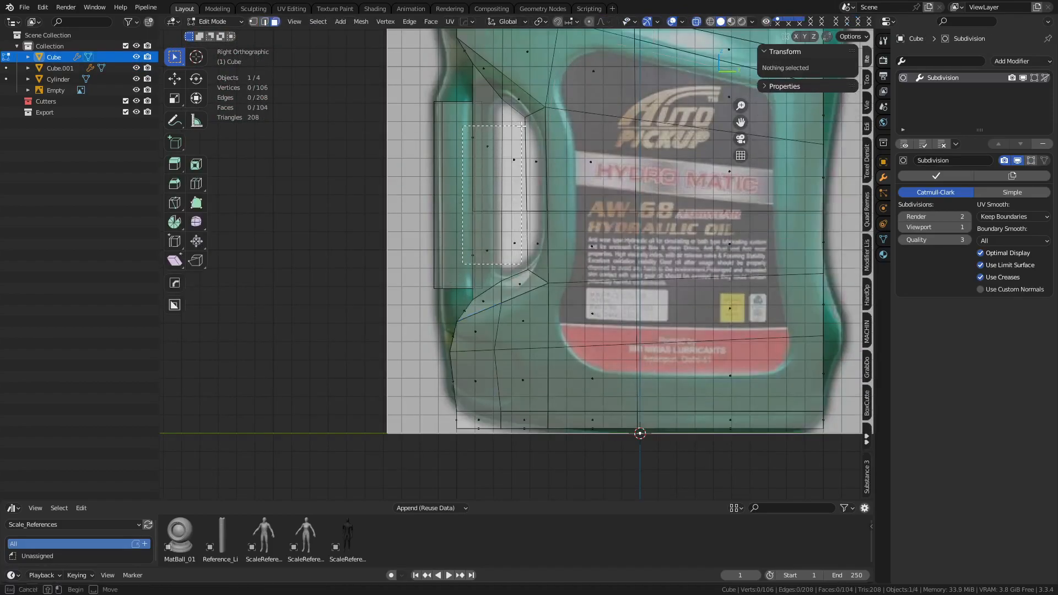
{"action": "left_click_drag", "start_coordinate": [522, 125], "coordinate": [522, 128]}
{"action": "key", "text": "x"}
{"action": "left_click", "coordinate": [567, 230]}
{"action": "key", "text": "alt+z"}
- Set the snapping target to Vertex
{"action": "middle_click_drag", "start_coordinate": [560, 253], "coordinate": [606, 347]}
{"action": "key", "text": "ctrl+shift+Tab"}
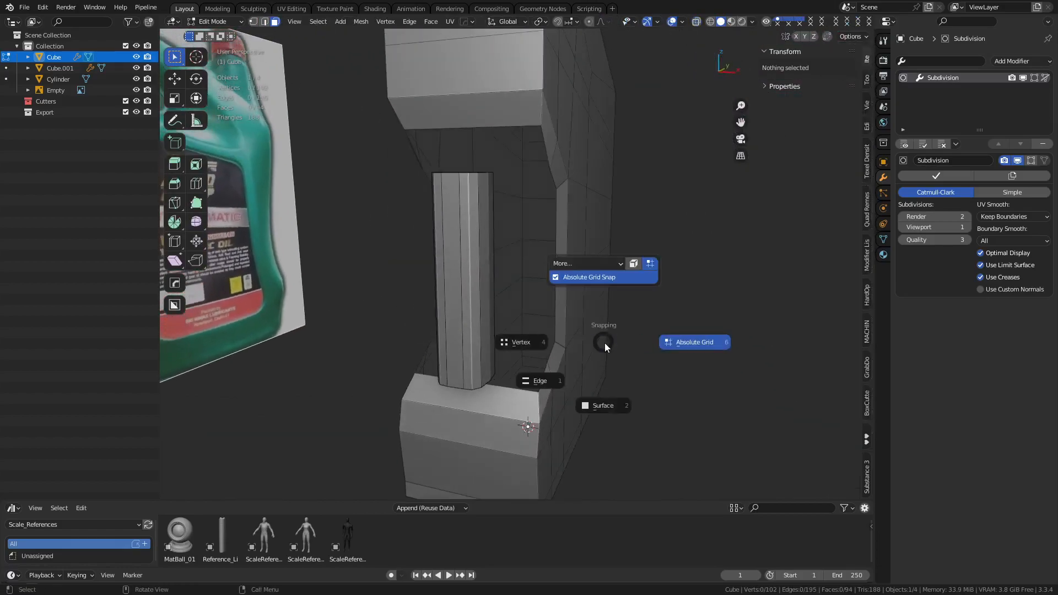
{"action": "left_click", "coordinate": [530, 341]}
{"action": "left_click", "coordinate": [571, 26]}
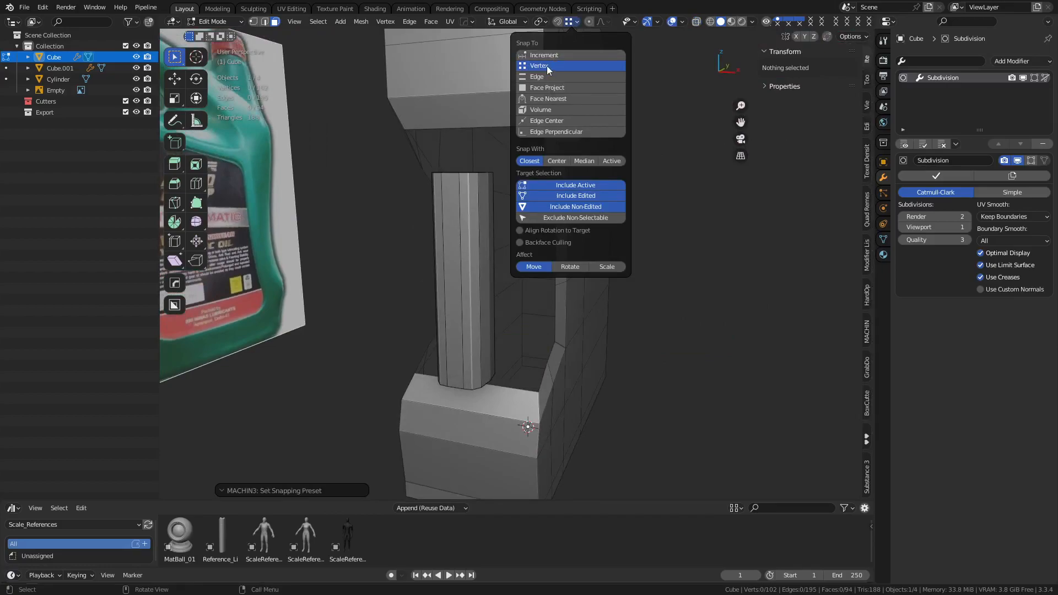
- Extrude the open edge at the recess's base repeatedly up its inner wall, snapping each strip to the side vertices
{"action": "left_click", "coordinate": [518, 384]}
{"action": "middle_click_drag", "start_coordinate": [557, 395], "coordinate": [534, 354]}
{"action": "right_click", "coordinate": [529, 336], "text": "ctrl"}
{"action": "key", "text": "e"}
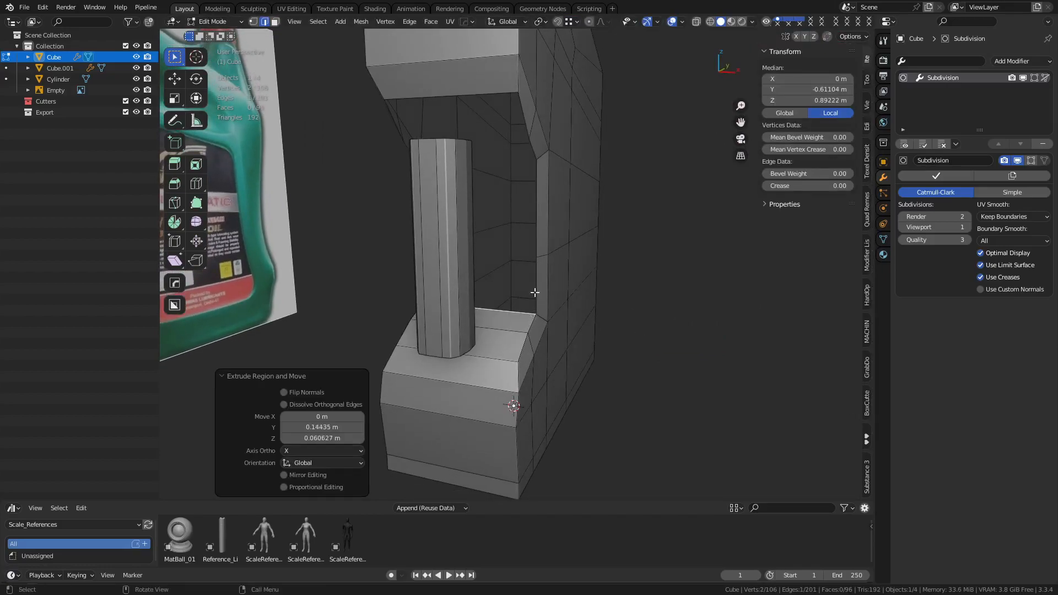
{"action": "left_click", "coordinate": [537, 162], "text": "ctrl"}
{"action": "key", "text": "e"}
{"action": "left_click", "coordinate": [529, 142], "text": "ctrl"}
{"action": "key", "text": "e"}
{"action": "left_click", "coordinate": [517, 101], "text": "ctrl"}
- Merge all of the body's vertices by distance at 0.0001 m and add two vertical loop cuts around the bottle
{"action": "middle_click_drag", "start_coordinate": [597, 310], "coordinate": [606, 312]}
{"action": "key", "text": "a"}
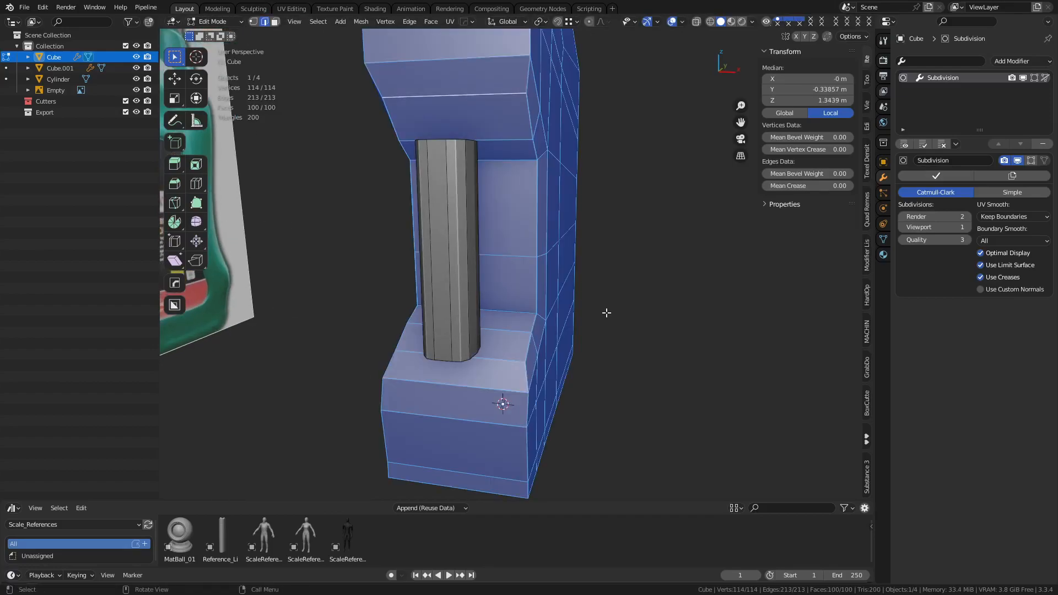
{"action": "key", "text": "m"}
{"action": "left_click", "coordinate": [603, 354]}
{"action": "key", "text": "ctrl+r"}
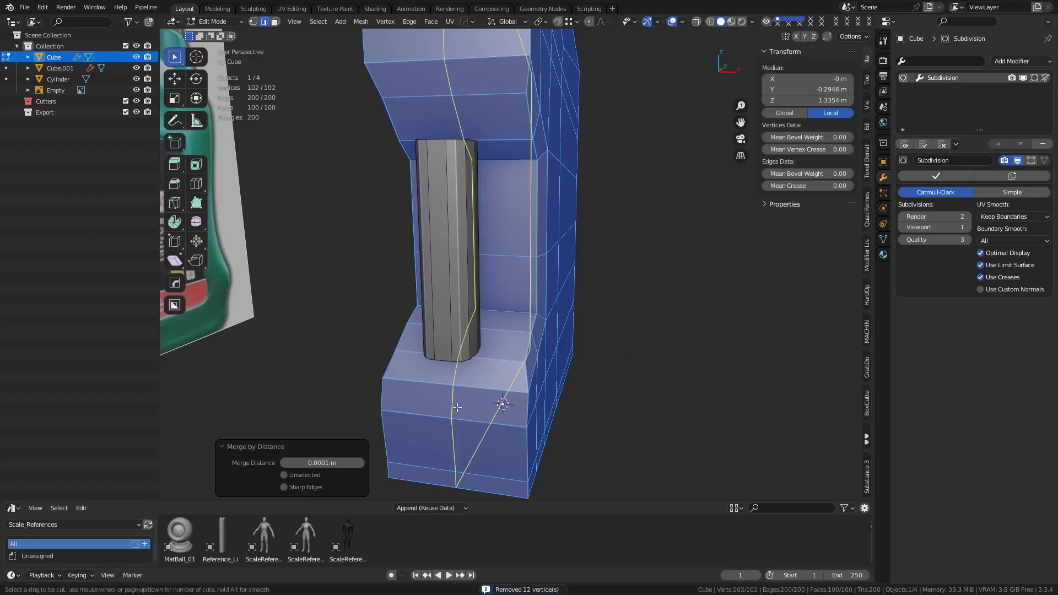
{"action": "left_click", "coordinate": [456, 407]}
{"action": "right_click", "coordinate": [456, 407]}
- Examine the handle bar and the rebuilt recess against the reference from the right side
{"action": "key", "text": "Tab"}
{"action": "left_click", "coordinate": [641, 326]}
{"action": "scroll", "coordinate": [641, 325], "scroll_direction": "down", "scroll_amount": 4}
{"action": "middle_click_drag", "start_coordinate": [642, 326], "coordinate": [540, 326]}
{"action": "scroll", "coordinate": [537, 321], "scroll_direction": "up", "scroll_amount": 5}
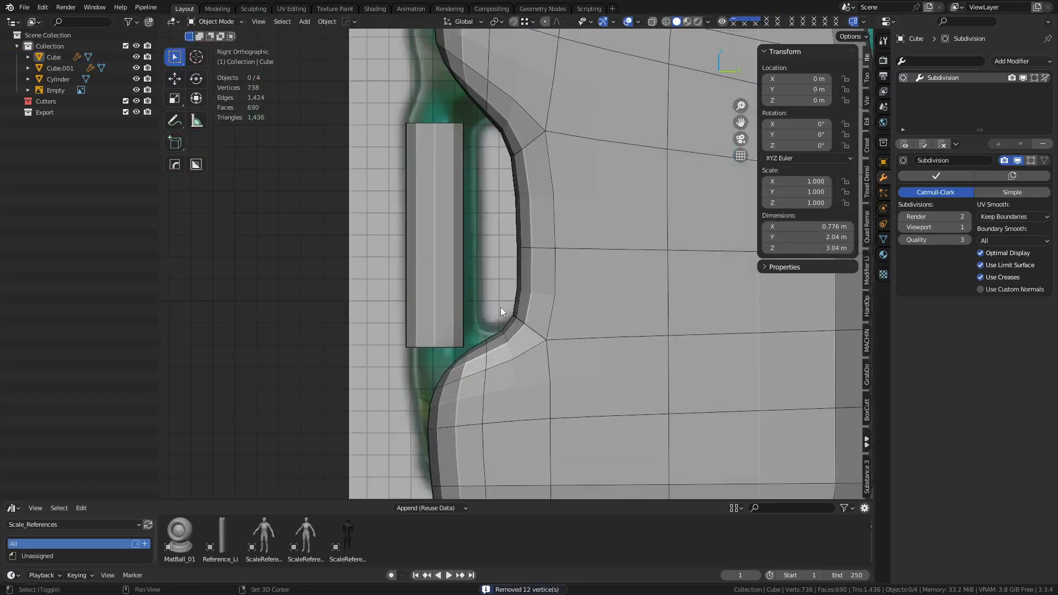
{"action": "left_click", "coordinate": [443, 296]}
{"action": "key", "text": "Tab"}
{"action": "middle_click_drag", "start_coordinate": [516, 344], "coordinate": [518, 277], "text": "shift"}
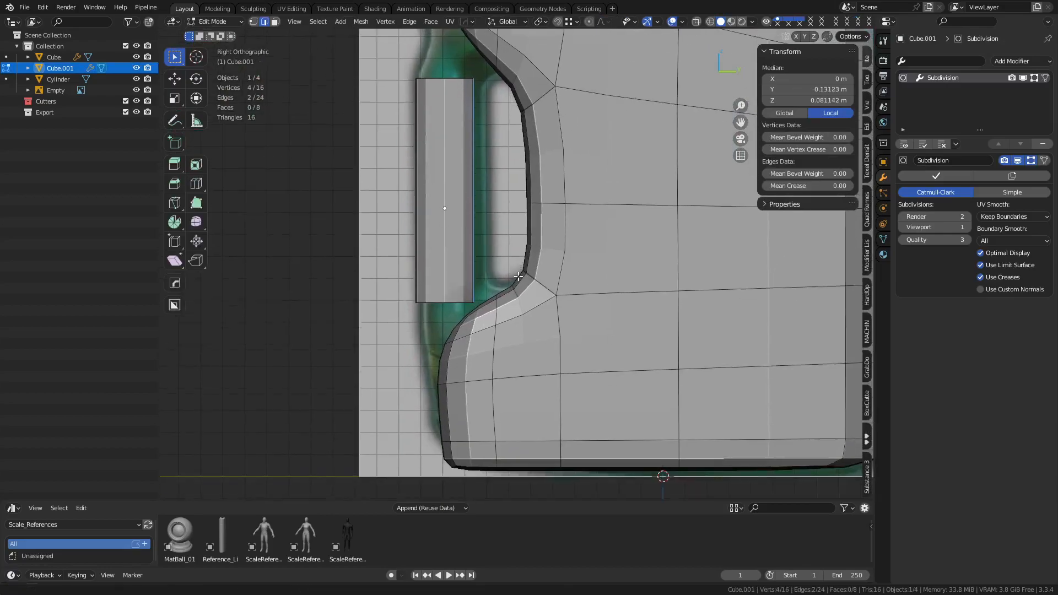
{"action": "middle_click_drag", "start_coordinate": [596, 326], "coordinate": [592, 324], "text": "shift"}
{"action": "key", "text": "Tab"}
- Move the body's vertices at the upper corner of the lower handle recess outward to the reference outline
{"action": "middle_click_drag", "start_coordinate": [571, 274], "coordinate": [481, 380], "text": "shift"}
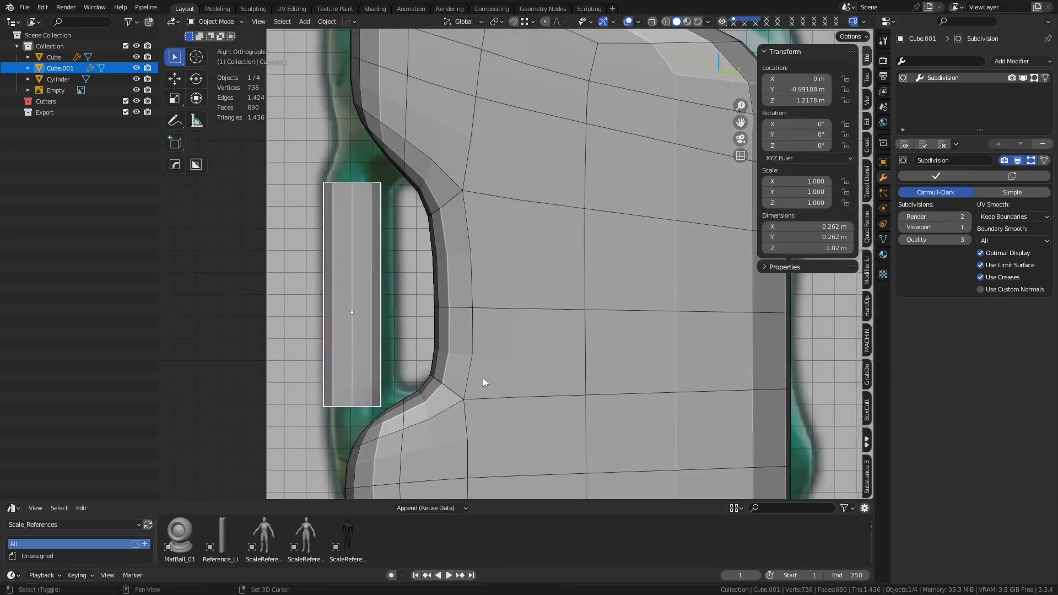
{"action": "middle_click_drag", "start_coordinate": [539, 217], "coordinate": [504, 347], "text": "shift"}
{"action": "middle_click_drag", "start_coordinate": [477, 269], "coordinate": [513, 351], "text": "shift"}
{"action": "left_click", "coordinate": [513, 353]}
{"action": "key", "text": "ctrl+Tab"}
{"action": "left_click", "coordinate": [551, 346]}
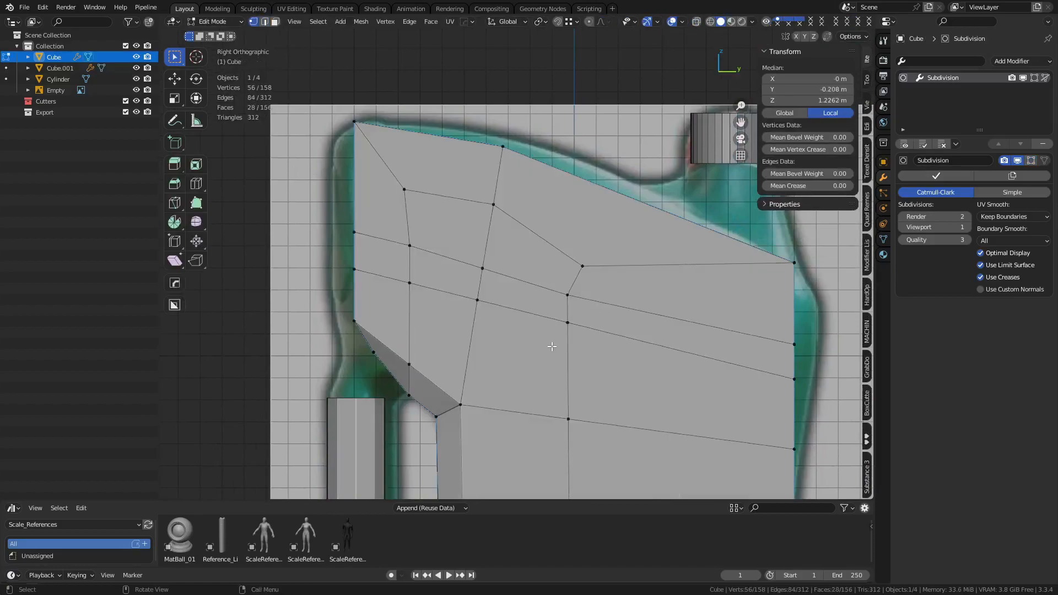
{"action": "key", "text": "alt+z"}
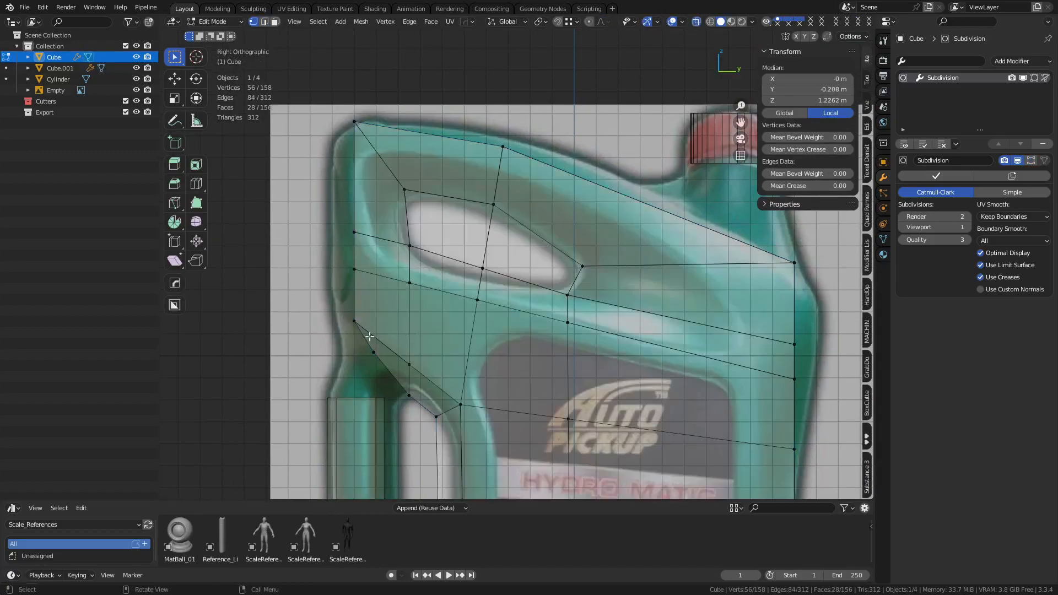
{"action": "left_click_drag", "start_coordinate": [338, 369], "coordinate": [384, 311]}
{"action": "key", "text": "g"}
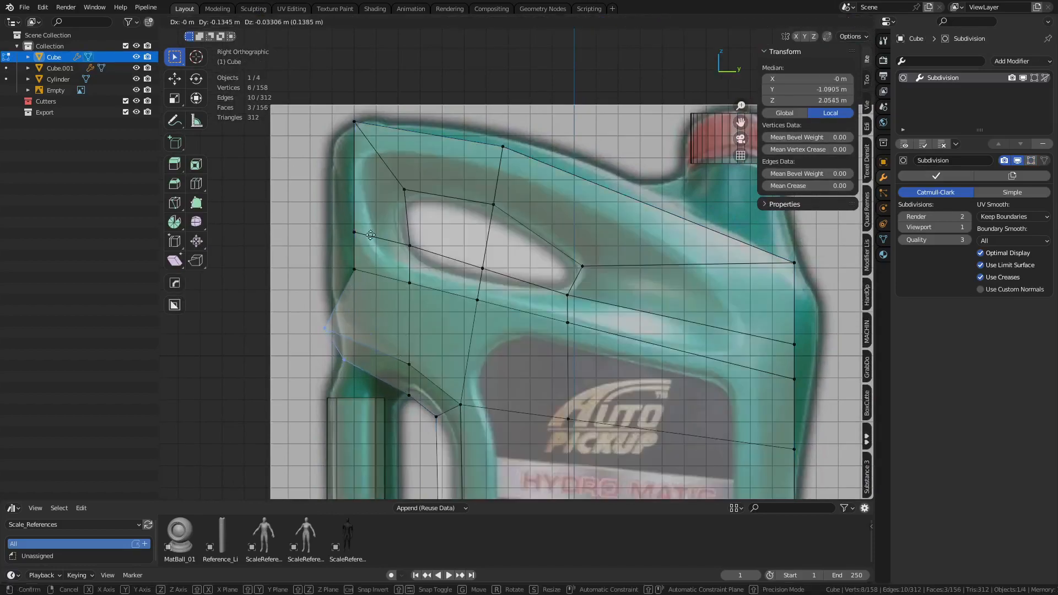
{"action": "left_click", "coordinate": [372, 238]}
- Move the upper handle-side edge vertices outward by -0.12021 m along Y
{"action": "left_click_drag", "start_coordinate": [324, 294], "coordinate": [384, 98]}
{"action": "key", "text": "g"}
{"action": "key", "text": "y"}
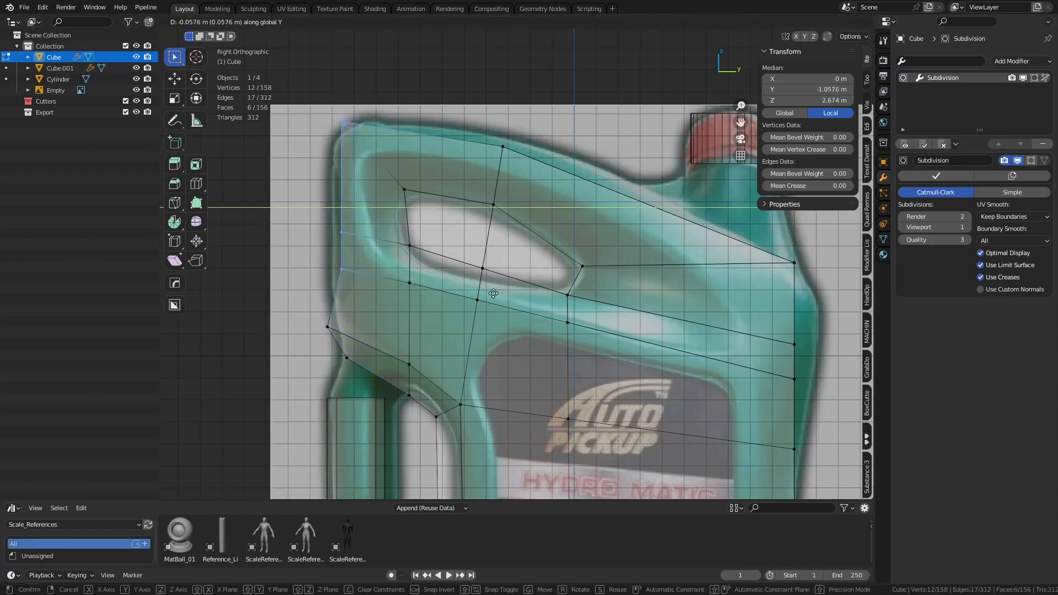
{"action": "left_click", "coordinate": [493, 289]}
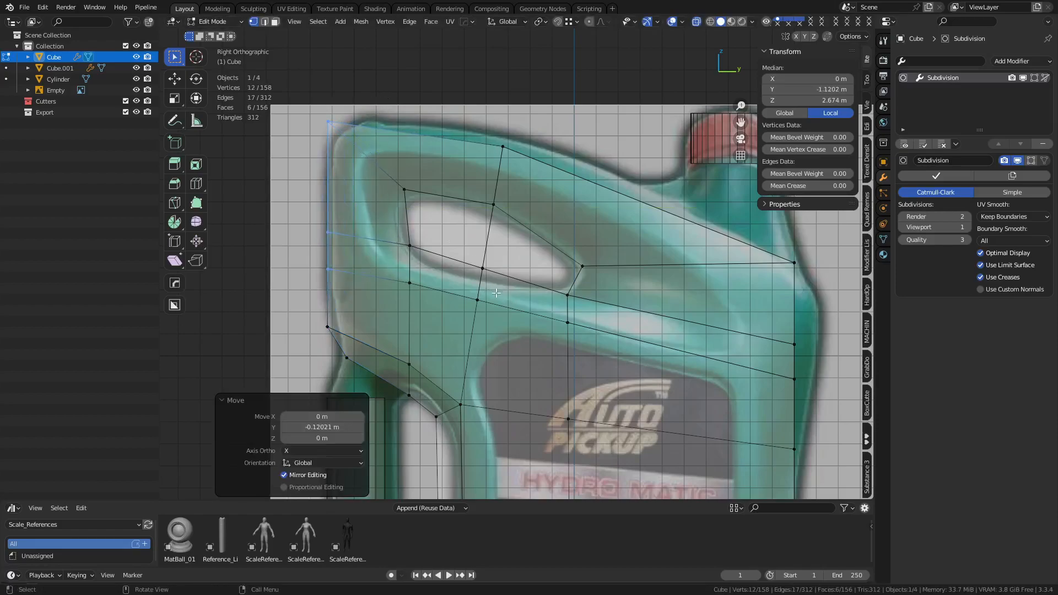
- Align the bottle's bottom handle-side vertices to their minimum Y and move them by -0.039068 m along Y
{"action": "scroll", "coordinate": [500, 298], "scroll_direction": "down", "scroll_amount": 1}
{"action": "middle_click_drag", "start_coordinate": [396, 219], "coordinate": [417, 384], "text": "shift"}
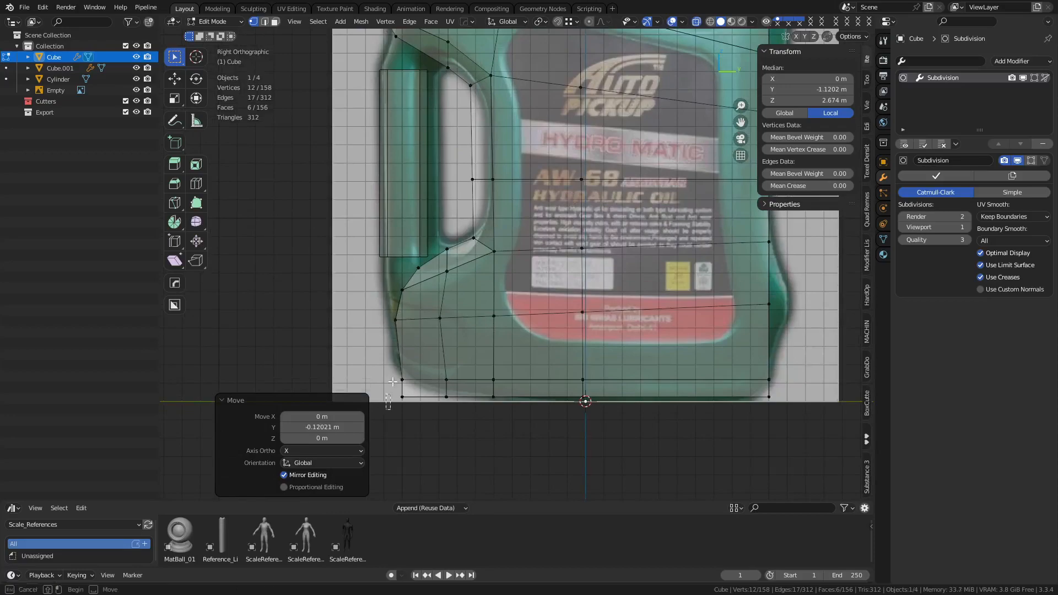
{"action": "left_click_drag", "start_coordinate": [387, 409], "coordinate": [414, 311]}
{"action": "key", "text": "alt+a"}
{"action": "left_click", "coordinate": [391, 324]}
{"action": "key", "text": "g"}
{"action": "key", "text": "y"}
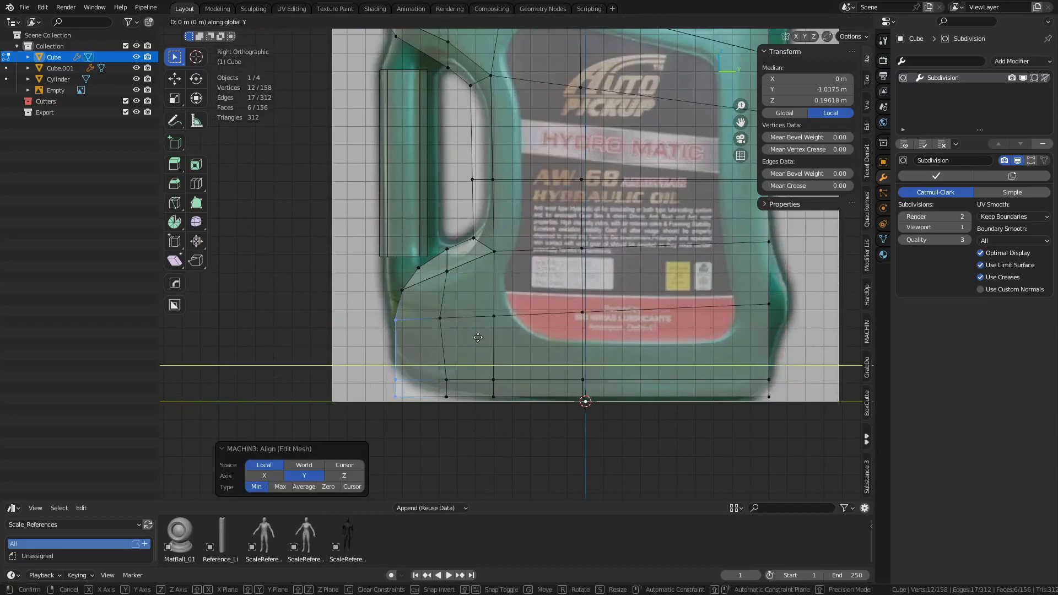
{"action": "left_click", "coordinate": [406, 343]}
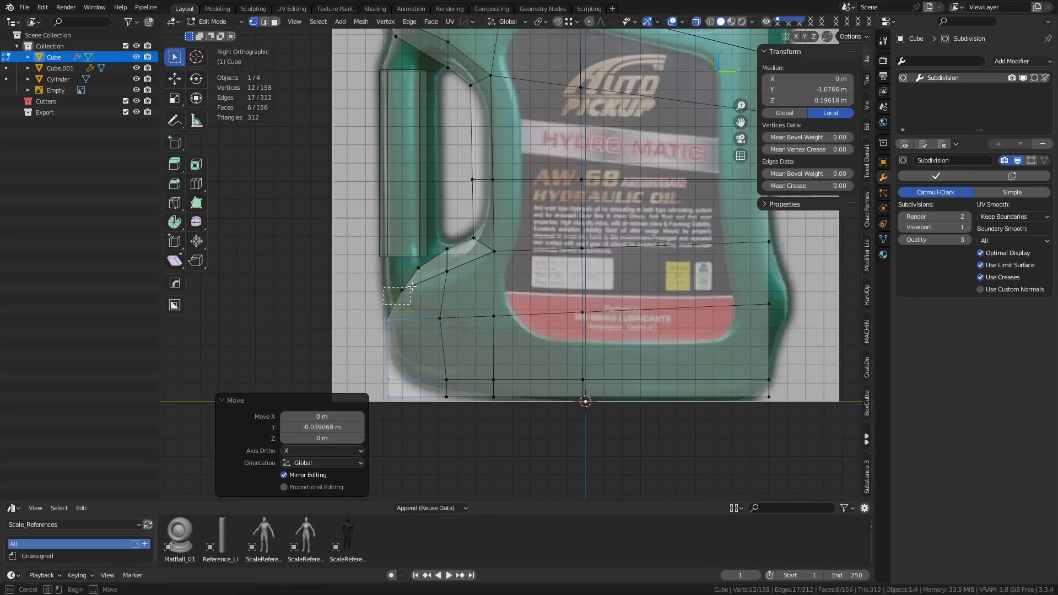
- Move the body vertices just below the handle bar outward along Y to the reference outline, shifting the upper ones by a further -0.090158 m
{"action": "left_click_drag", "start_coordinate": [409, 287], "coordinate": [420, 266]}
{"action": "key", "text": "g"}
{"action": "key", "text": "y"}
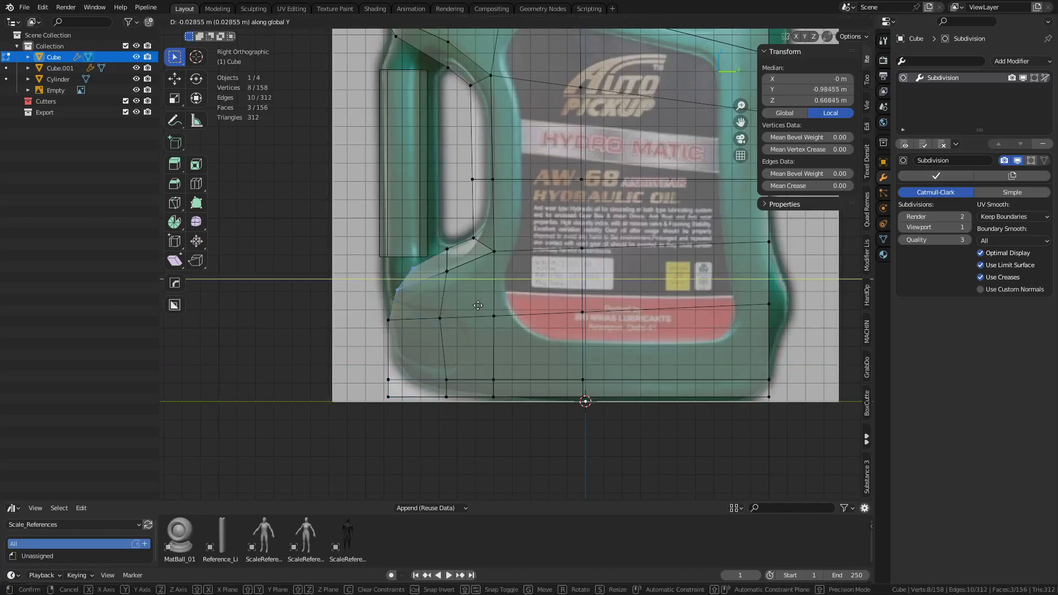
{"action": "left_click", "coordinate": [371, 306]}
{"action": "left_click_drag", "start_coordinate": [392, 283], "coordinate": [425, 261]}
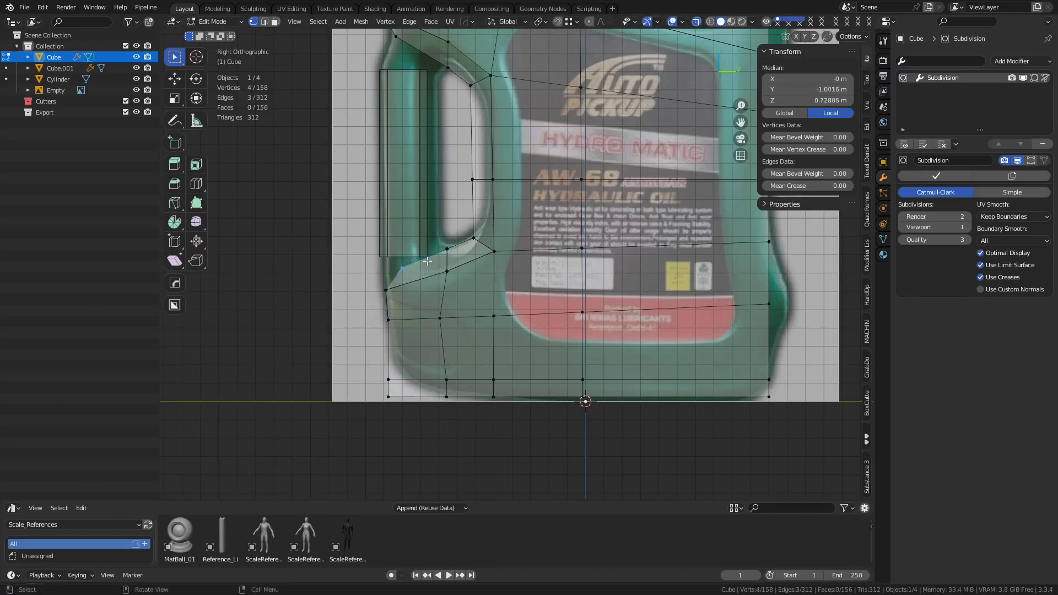
{"action": "key", "text": "g"}
{"action": "key", "text": "y"}
{"action": "left_click", "coordinate": [410, 267]}
{"action": "key", "text": "Tab"}
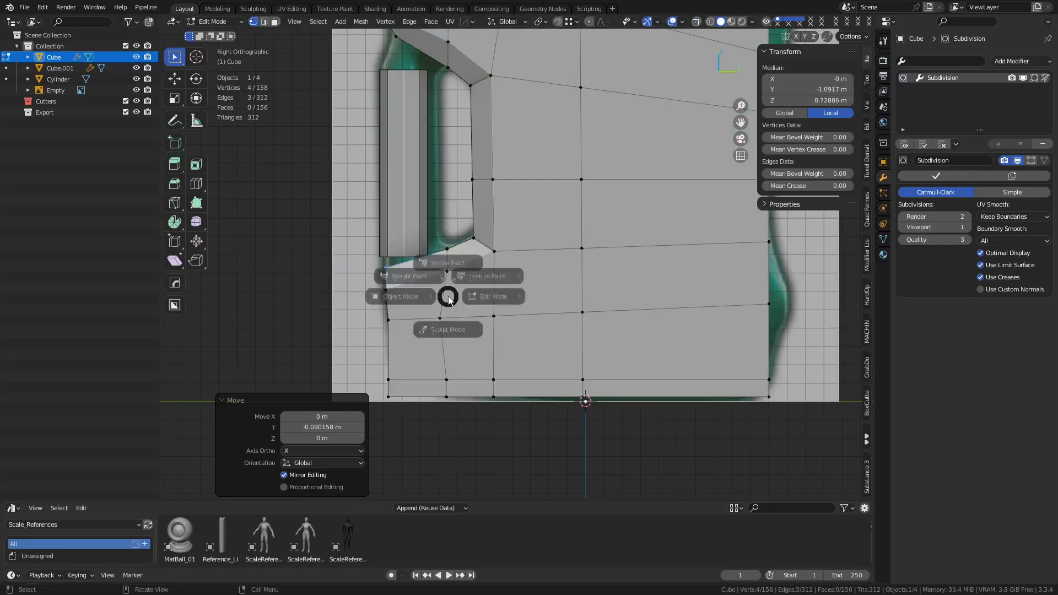
{"action": "left_click", "coordinate": [307, 309]}
{"action": "key", "text": "alt+z"}
- Move the vertices at the lower bulge opposite the handle outward along Y to the reference outline
{"action": "middle_click_drag", "start_coordinate": [478, 319], "coordinate": [279, 326], "text": "shift"}
{"action": "key", "text": "ctrl+Tab"}
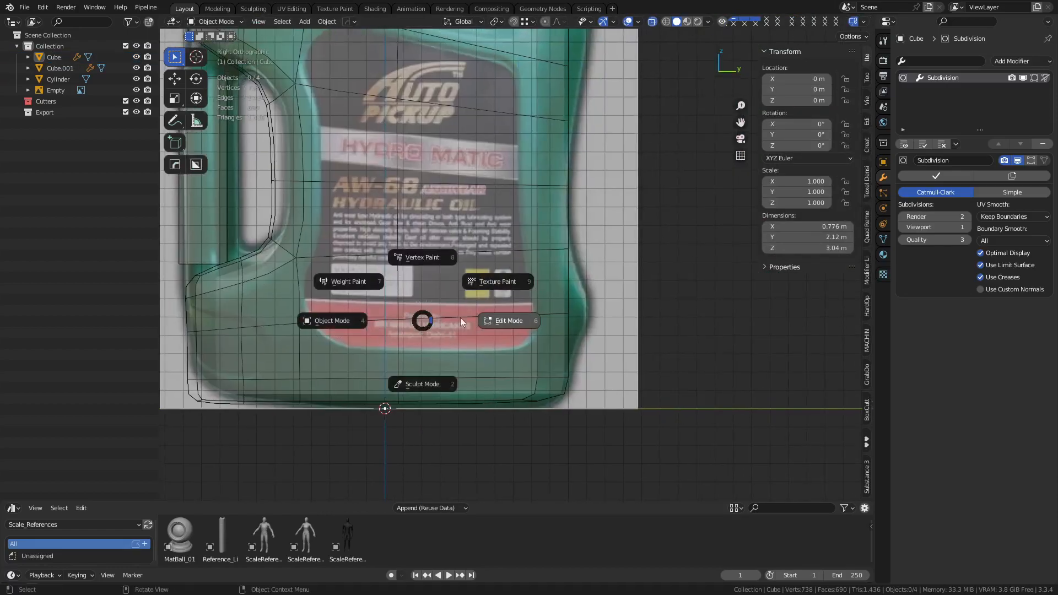
{"action": "left_click", "coordinate": [508, 319]}
{"action": "middle_click_drag", "start_coordinate": [597, 321], "coordinate": [570, 321], "text": "shift"}
{"action": "key", "text": "g"}
{"action": "key", "text": "y"}
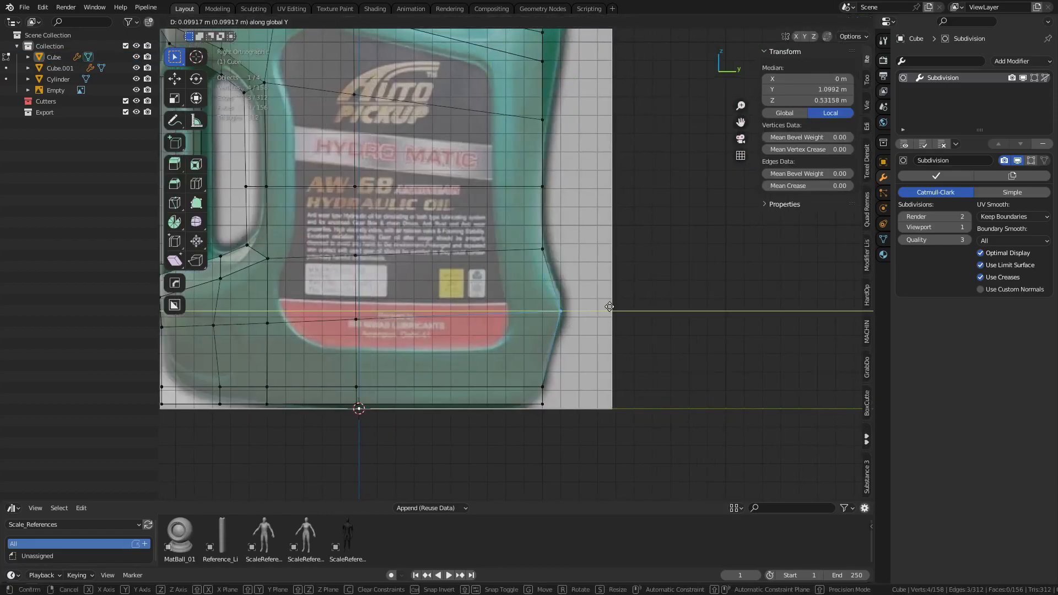
{"action": "left_click", "coordinate": [609, 306]}
{"action": "key", "text": "Tab"}
{"action": "left_click", "coordinate": [569, 351]}
- Add a horizontal loop cut below the lower bulge and adjust the new and bulge vertices along Y to the reference
{"action": "key", "text": "ctrl+Tab"}
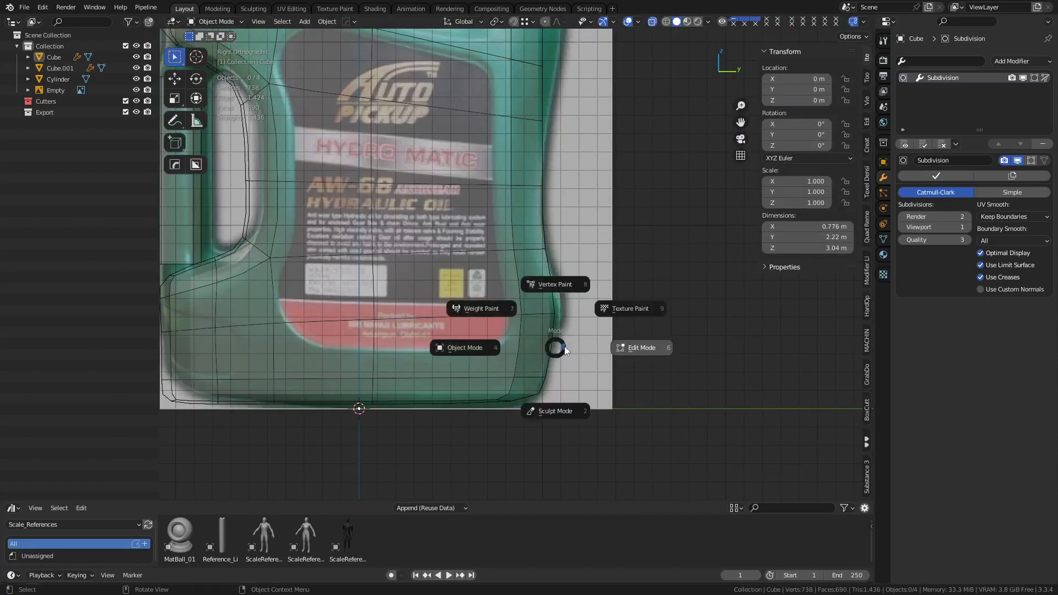
{"action": "left_click", "coordinate": [573, 353]}
{"action": "key", "text": "ctrl+r"}
{"action": "left_click", "coordinate": [553, 361]}
{"action": "right_click", "coordinate": [553, 362]}
{"action": "key", "text": "g"}
{"action": "left_click_drag", "start_coordinate": [539, 362], "coordinate": [579, 275]}
{"action": "key", "text": "y"}
{"action": "left_click", "coordinate": [573, 335]}
{"action": "key", "text": "g"}
{"action": "key", "text": "y"}
{"action": "left_click", "coordinate": [665, 302]}
- Add a horizontal loop cut above the lower bulge and move its outer vertices by -0.025545 m along Y
{"action": "key", "text": "ctrl+r"}
{"action": "left_click", "coordinate": [555, 277]}
{"action": "right_click", "coordinate": [554, 279]}
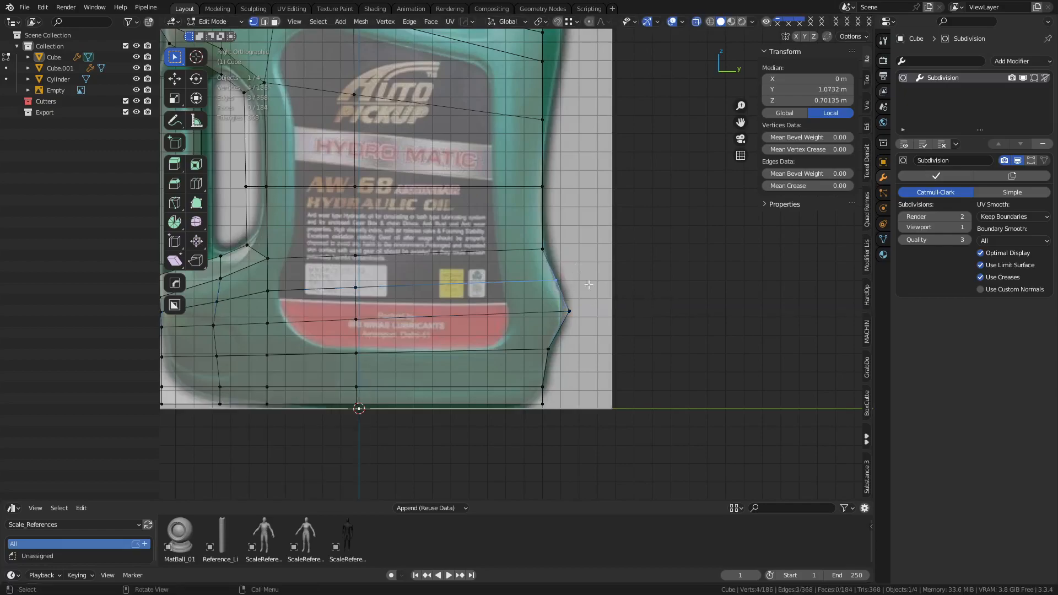
{"action": "key", "text": "g"}
{"action": "key", "text": "y"}
{"action": "left_click", "coordinate": [590, 305]}
{"action": "key", "text": "ctrl+Tab"}
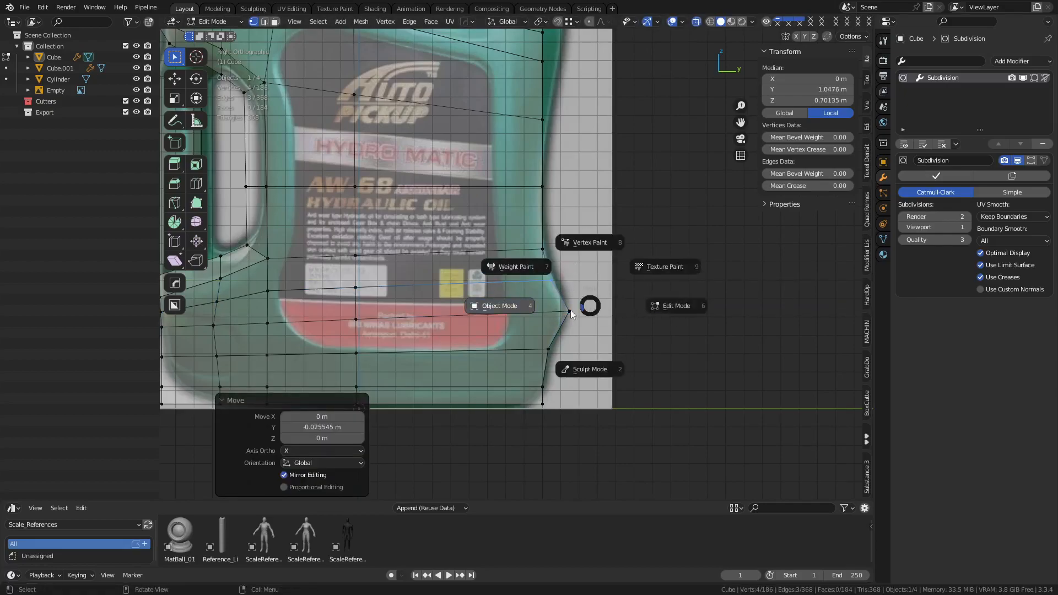
{"action": "left_click", "coordinate": [550, 318]}
- Move the outer vertices level with the label's logo outward along Y, and select the two vertex rows above them
{"action": "middle_click_drag", "start_coordinate": [571, 222], "coordinate": [563, 392], "text": "shift"}
{"action": "key", "text": "ctrl+Tab"}
{"action": "left_click", "coordinate": [580, 315]}
{"action": "key", "text": "g"}
{"action": "key", "text": "y"}
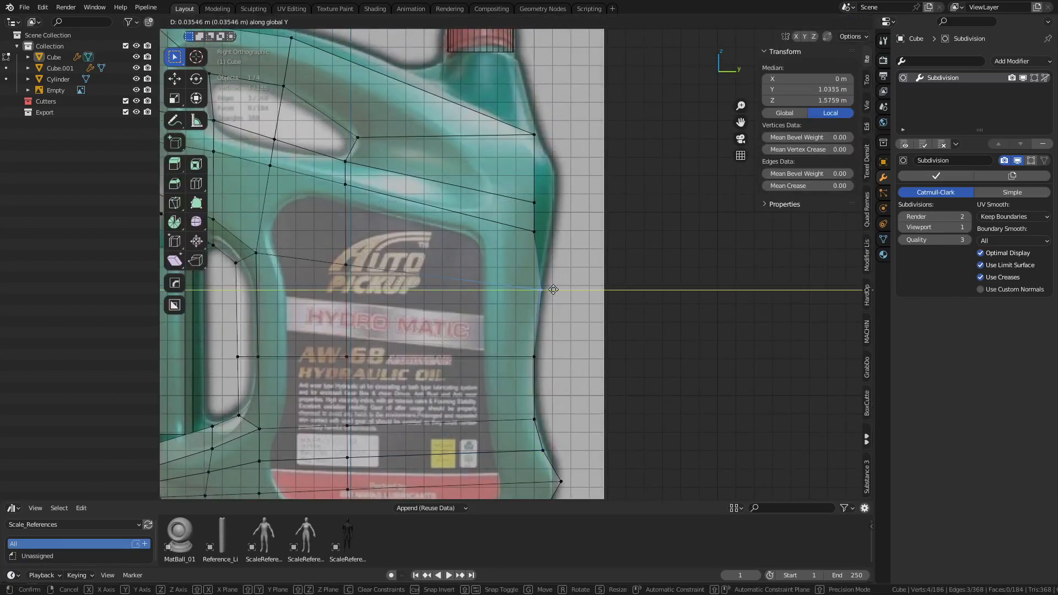
{"action": "left_click", "coordinate": [550, 290]}
{"action": "middle_click_drag", "start_coordinate": [552, 286], "coordinate": [551, 341], "text": "shift"}
{"action": "left_click_drag", "start_coordinate": [518, 304], "coordinate": [571, 247]}
{"action": "key", "text": "g"}
{"action": "key", "text": "y"}
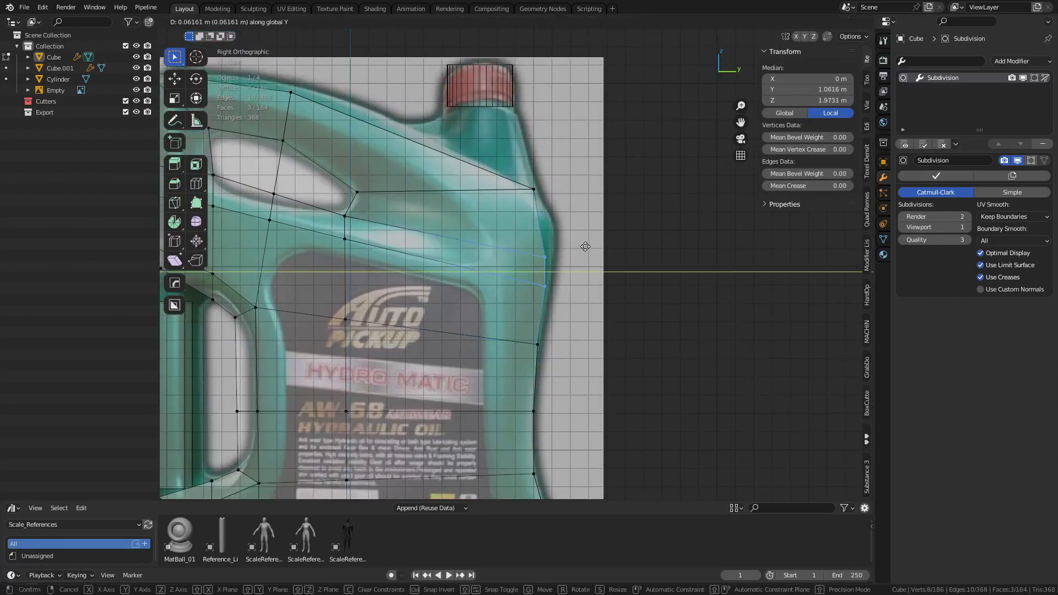
{"action": "right_click", "coordinate": [625, 252]}
{"action": "key", "text": "g"}
{"action": "key", "text": "y"}
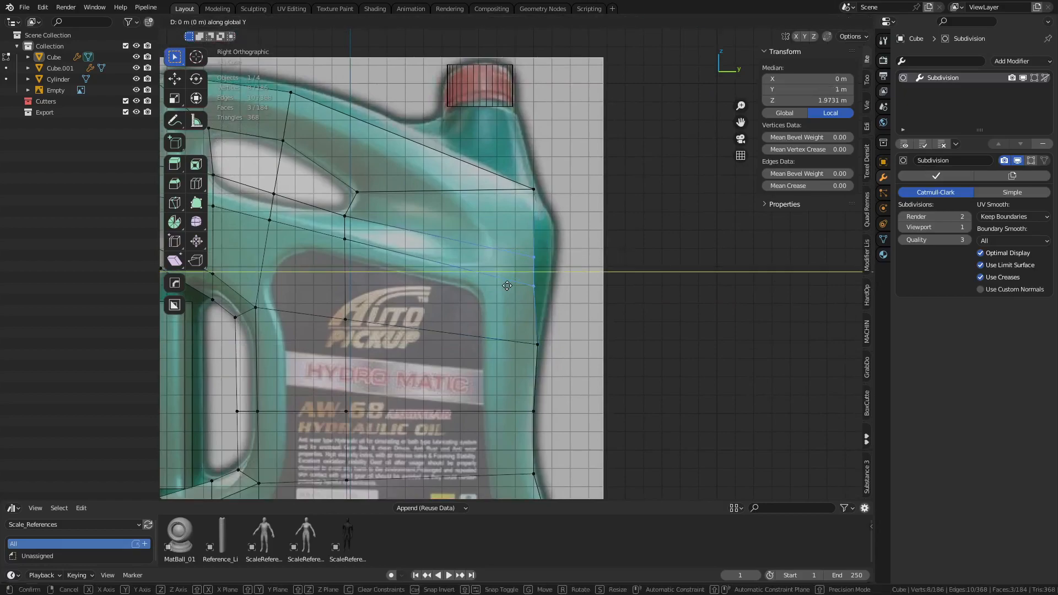
{"action": "right_click", "coordinate": [497, 282]}
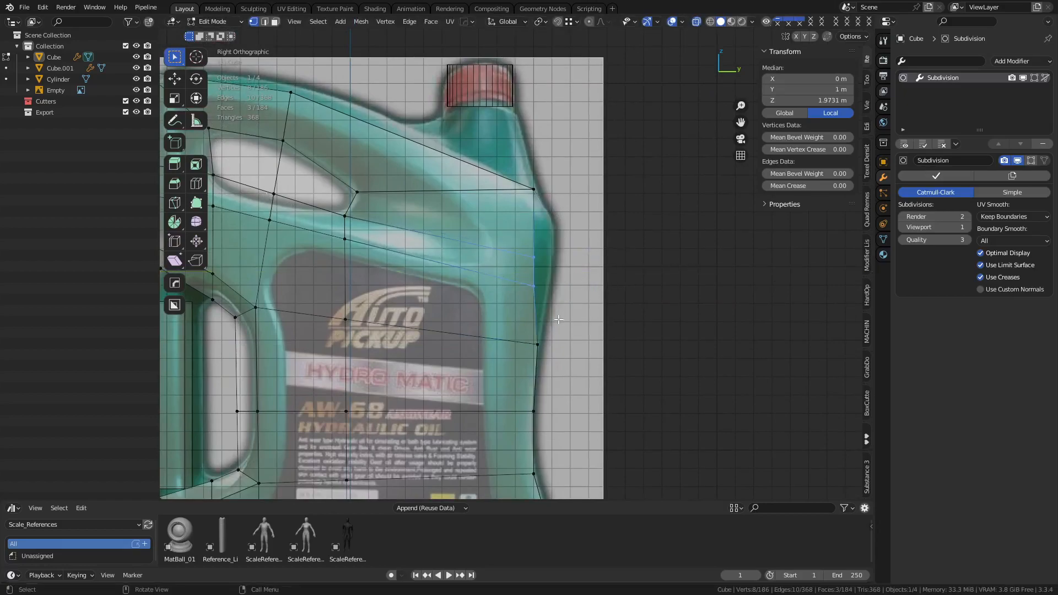
- Vertex-slide the two selected shoulder rows outward by a factor of -0.088 with clamping off
{"action": "key", "text": "g"}
{"action": "key", "text": "g"}
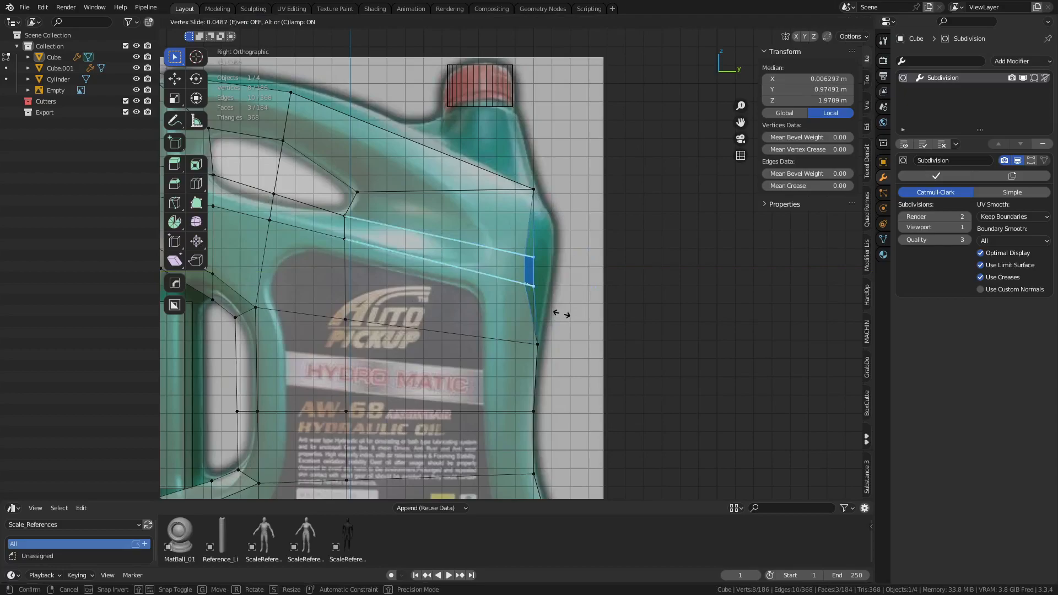
{"action": "key", "text": "c"}
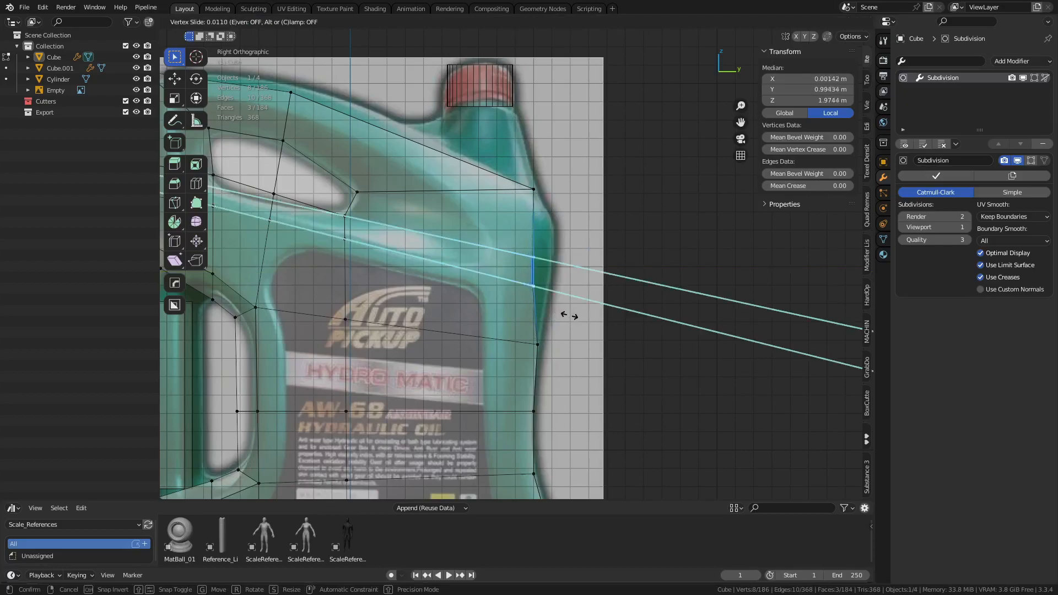
{"action": "left_click", "coordinate": [586, 322]}
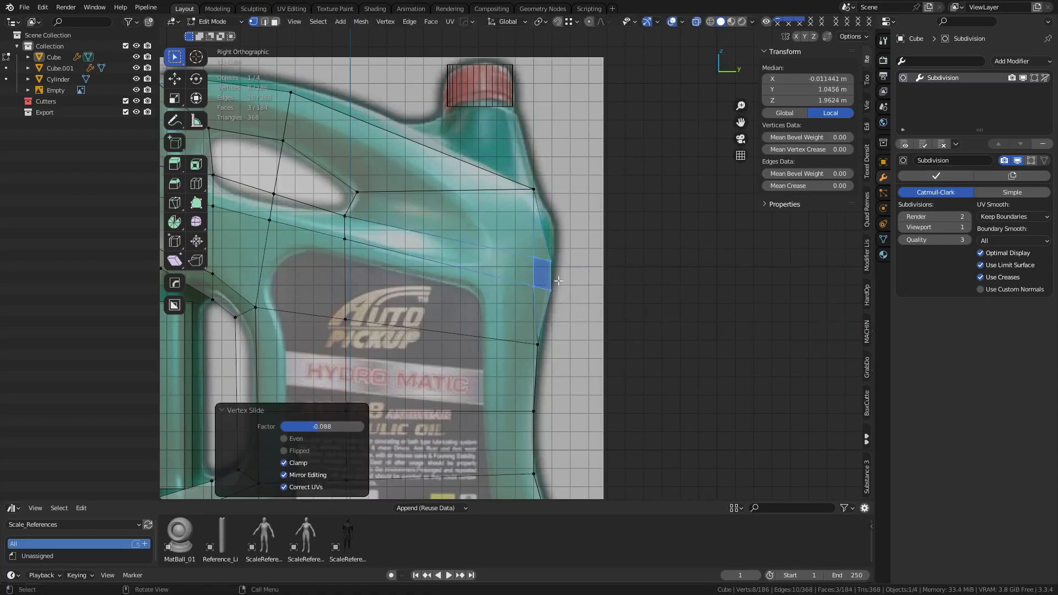
- Slide the upper row of shoulder vertices outward without clamping to meet the reference outline
{"action": "left_click_drag", "start_coordinate": [541, 250], "coordinate": [579, 275]}
{"action": "key", "text": "g"}
{"action": "key", "text": "g"}
{"action": "key", "text": "c"}
{"action": "left_click", "coordinate": [606, 285]}
- Examine the edges across the bottle's shoulder on the side opposite the handle from an angled view
{"action": "middle_click_drag", "start_coordinate": [606, 286], "coordinate": [551, 289]}
{"action": "key", "text": "2"}
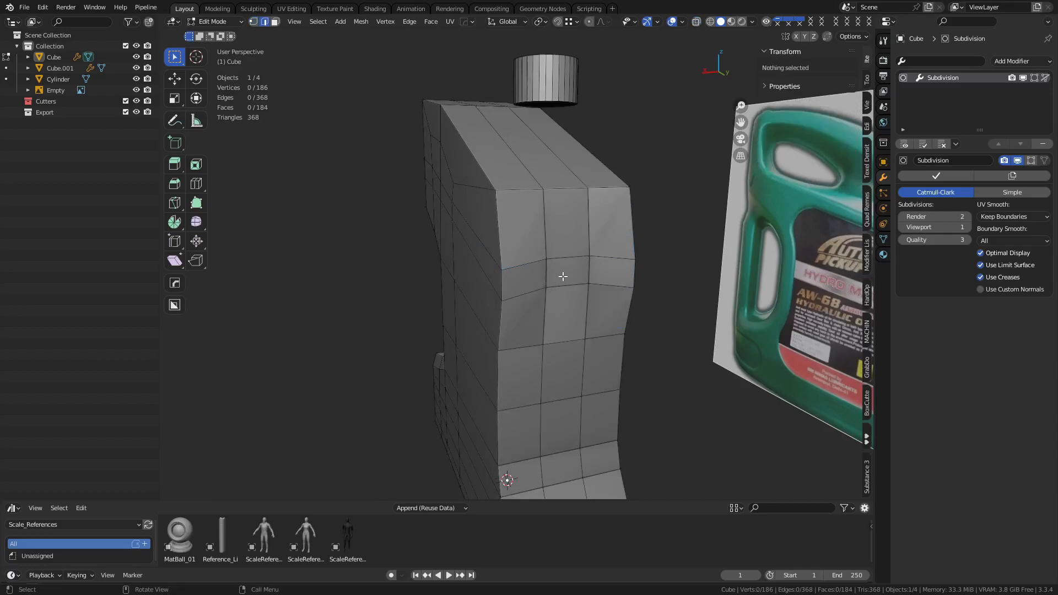
{"action": "left_click", "coordinate": [553, 284]}
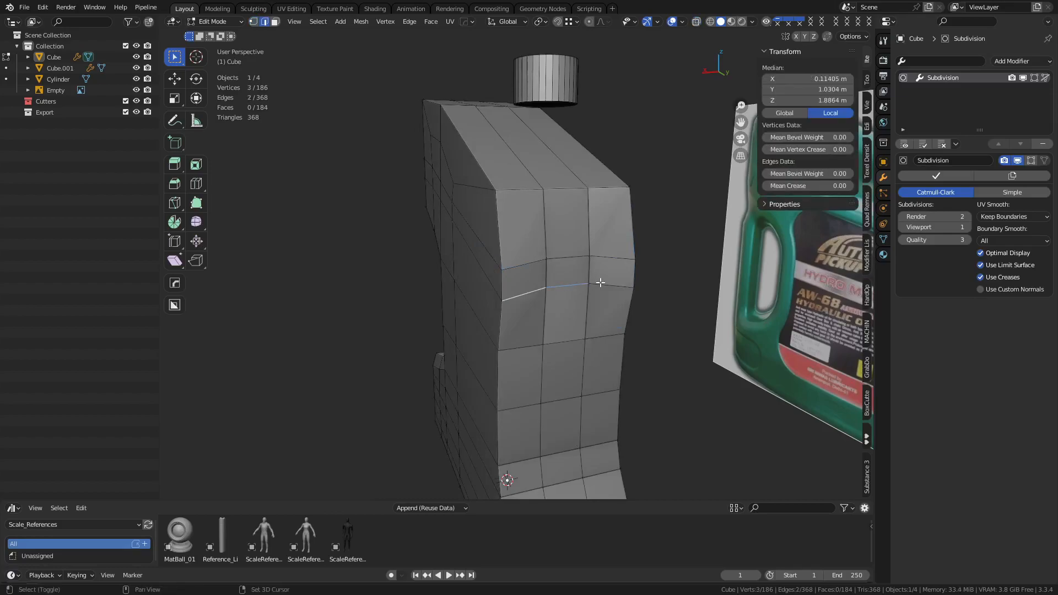
{"action": "key", "text": "alt+a"}
{"action": "left_click", "coordinate": [597, 321]}
{"action": "middle_click_drag", "start_coordinate": [597, 321], "coordinate": [649, 303]}
{"action": "key", "text": "alt+a"}
{"action": "left_click", "coordinate": [704, 325]}
{"action": "left_click", "coordinate": [534, 267]}
{"action": "left_click", "coordinate": [582, 261], "text": "ctrl"}
{"action": "key", "text": "alt+a"}
{"action": "left_click", "coordinate": [651, 333]}
{"action": "key", "text": "alt+a"}
{"action": "left_click", "coordinate": [714, 328]}
- Knife-cut an angle-constrained vertical line through the whole body below the cap, from the base to above the top
{"action": "middle_click_drag", "start_coordinate": [647, 338], "coordinate": [659, 326], "text": "alt"}
{"action": "middle_click_drag", "start_coordinate": [595, 282], "coordinate": [600, 310], "text": "shift"}
{"action": "middle_click_drag", "start_coordinate": [527, 322], "coordinate": [537, 286], "text": "shift"}
{"action": "scroll", "coordinate": [537, 302], "scroll_direction": "down", "scroll_amount": 3}
{"action": "key", "text": "k"}
{"action": "key", "text": "a"}
{"action": "left_click", "coordinate": [538, 419]}
{"action": "left_click", "coordinate": [533, 84]}
{"action": "key", "text": "Return"}
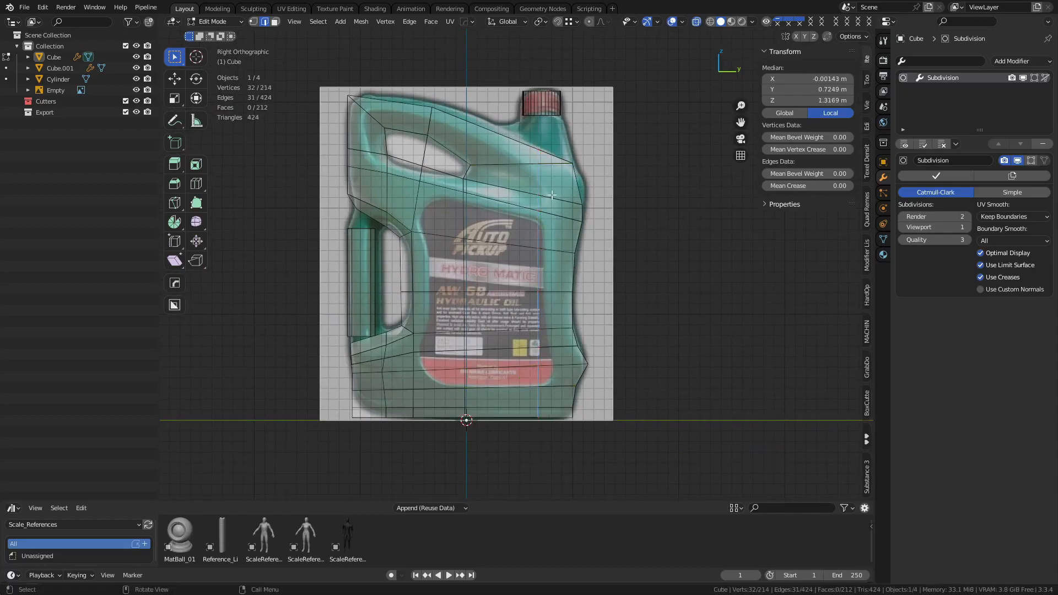
- Move the shoulder corner vertices below the cap outward and down to the reference outline
{"action": "scroll", "coordinate": [560, 191], "scroll_direction": "up", "scroll_amount": 3}
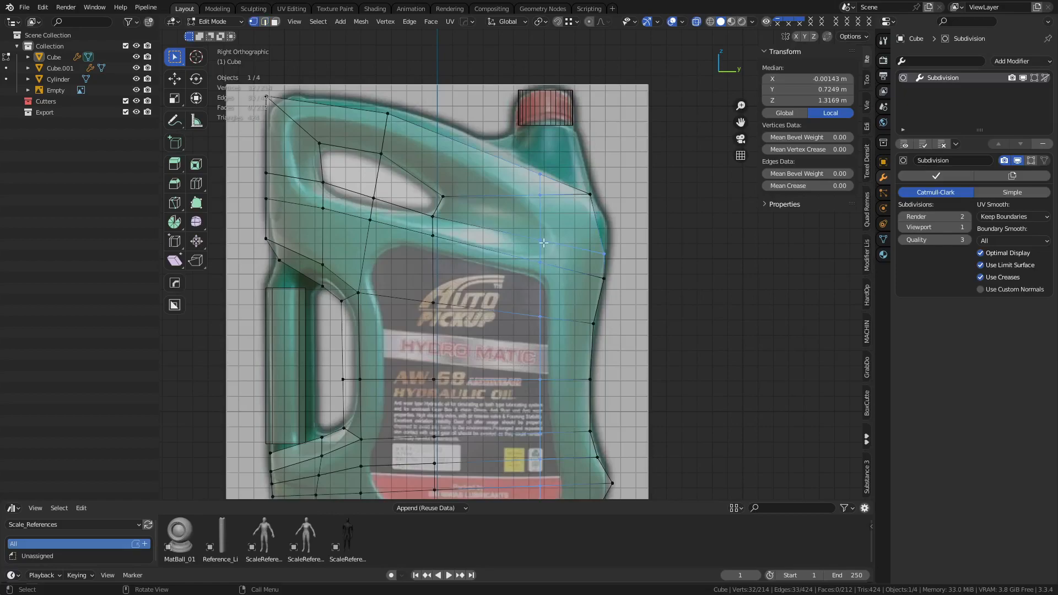
{"action": "left_click", "coordinate": [558, 199]}
{"action": "middle_click_drag", "start_coordinate": [556, 253], "coordinate": [545, 258], "text": "shift"}
{"action": "key", "text": "alt+a"}
{"action": "left_click_drag", "start_coordinate": [551, 190], "coordinate": [589, 235]}
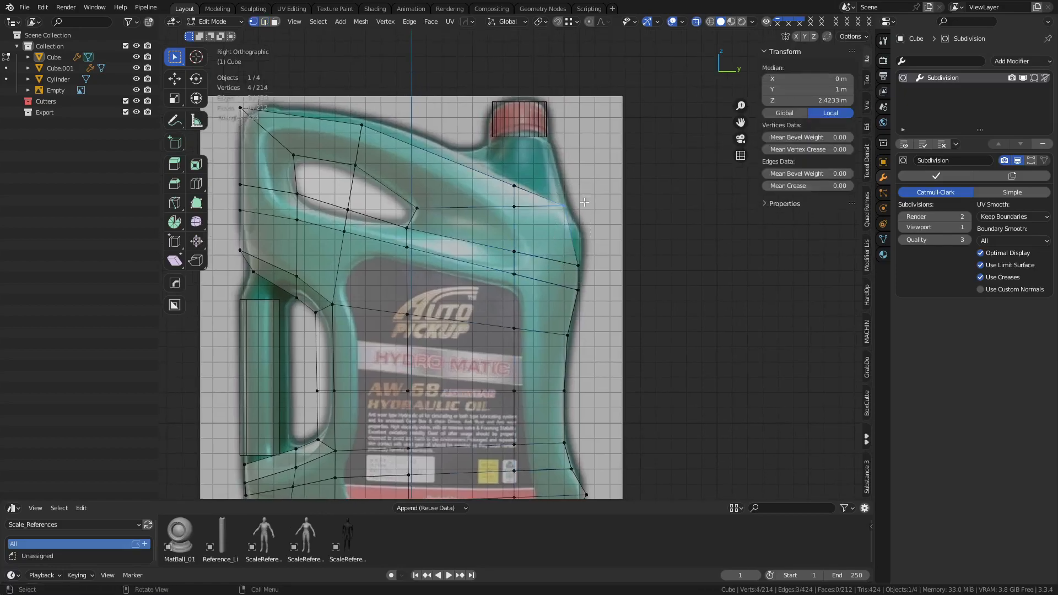
{"action": "key", "text": "g"}
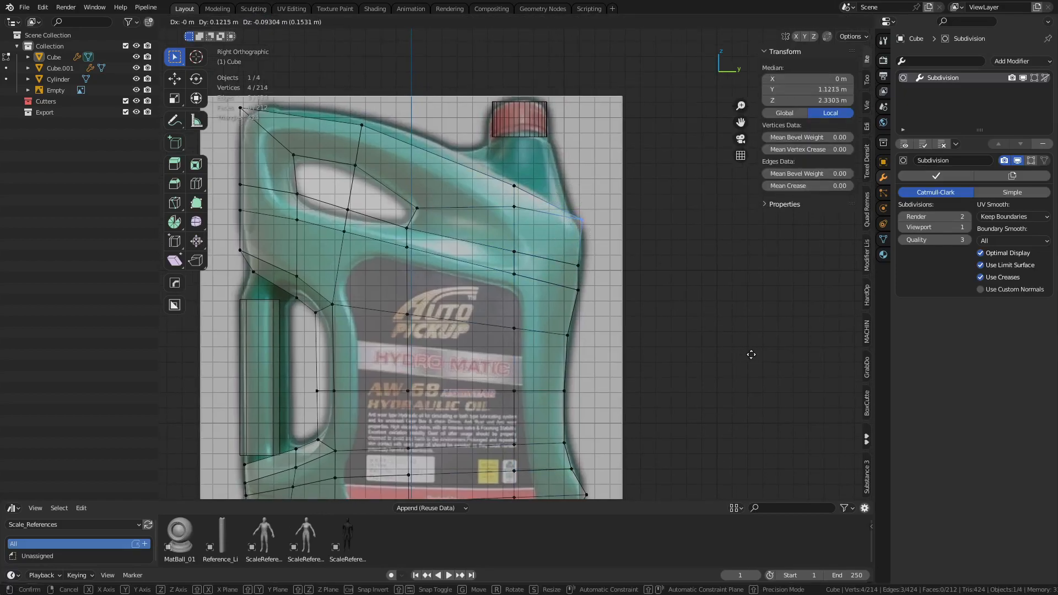
{"action": "left_click", "coordinate": [742, 371]}
{"action": "key", "text": "Tab"}
{"action": "left_click", "coordinate": [716, 377]}
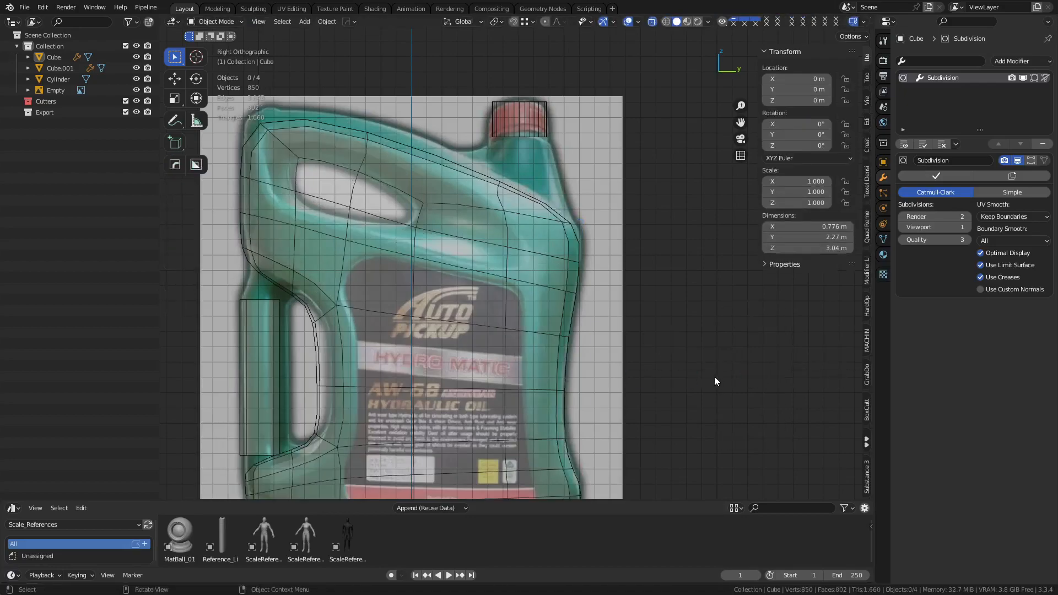
{"action": "key", "text": "Tab"}
{"action": "key", "text": "g"}
{"action": "left_click", "coordinate": [648, 301]}
- Move the top-edge vertices on the new vertical cut slightly upward to match the reference
{"action": "middle_click_drag", "start_coordinate": [501, 165], "coordinate": [532, 215], "text": "shift"}
{"action": "left_click_drag", "start_coordinate": [516, 206], "coordinate": [568, 243]}
{"action": "key", "text": "g"}
{"action": "key", "text": "Tab"}
- Move the top-edge vertices above the upper handle opening up to the reference outline
{"action": "middle_click_drag", "start_coordinate": [483, 190], "coordinate": [531, 212], "text": "shift"}
{"action": "key", "text": "Tab"}
{"action": "left_click_drag", "start_coordinate": [417, 214], "coordinate": [475, 177]}
{"action": "key", "text": "g"}
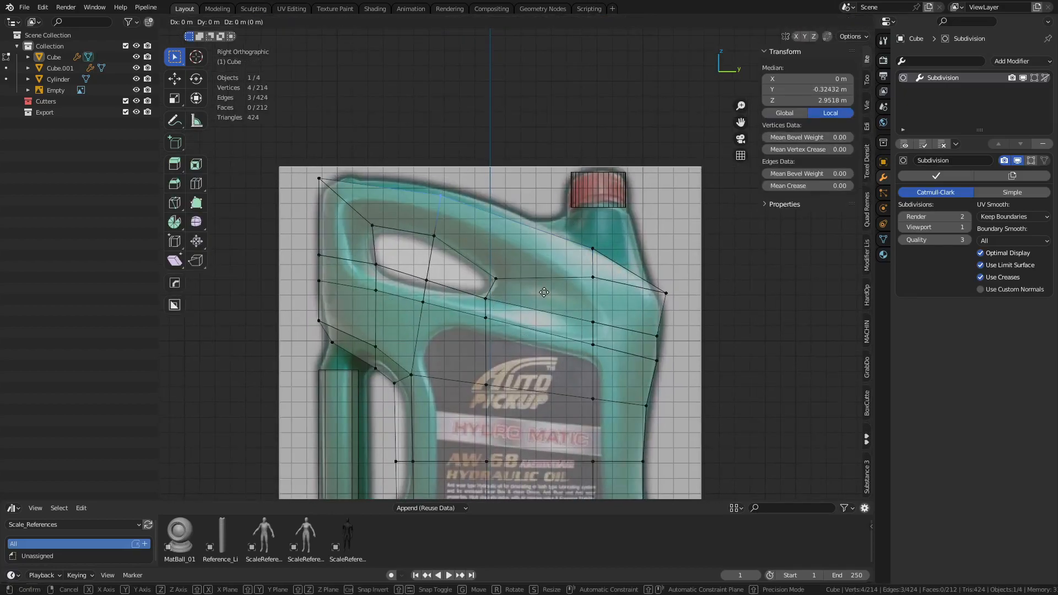
{"action": "left_click", "coordinate": [546, 204]}
{"action": "middle_click_drag", "start_coordinate": [532, 227], "coordinate": [563, 232], "text": "shift"}
{"action": "key", "text": "Tab"}
- Move the body's top corner vertices at the handle end up and outward beyond the reference outline
{"action": "key", "text": "Tab"}
{"action": "left_click_drag", "start_coordinate": [334, 208], "coordinate": [380, 165]}
{"action": "key", "text": "g"}
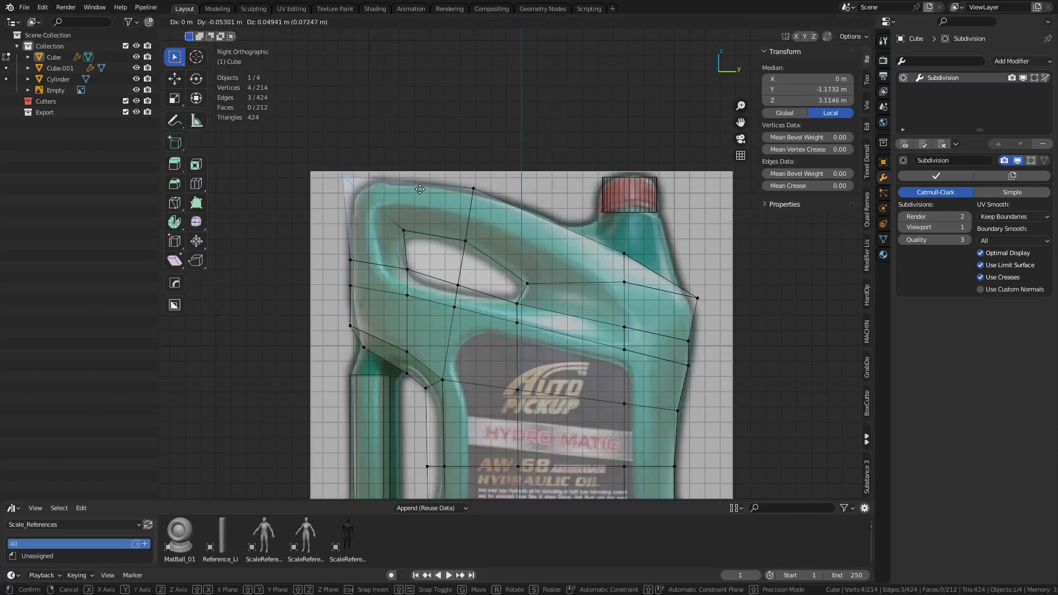
{"action": "left_click", "coordinate": [434, 98]}
{"action": "key", "text": "Tab"}
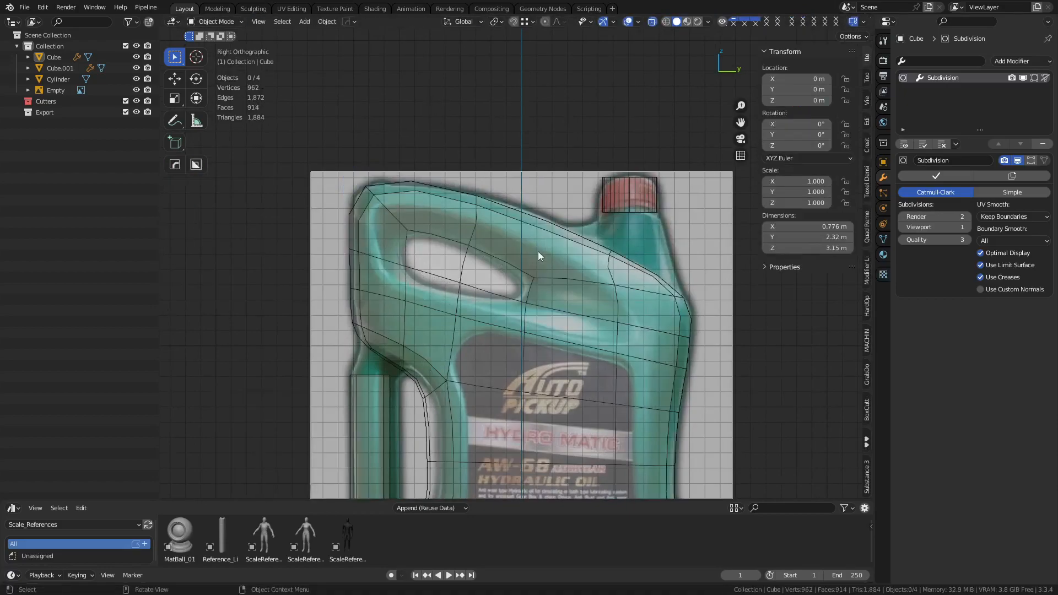
{"action": "key", "text": "Tab"}
{"action": "middle_click_drag", "start_coordinate": [478, 284], "coordinate": [480, 240], "text": "shift"}
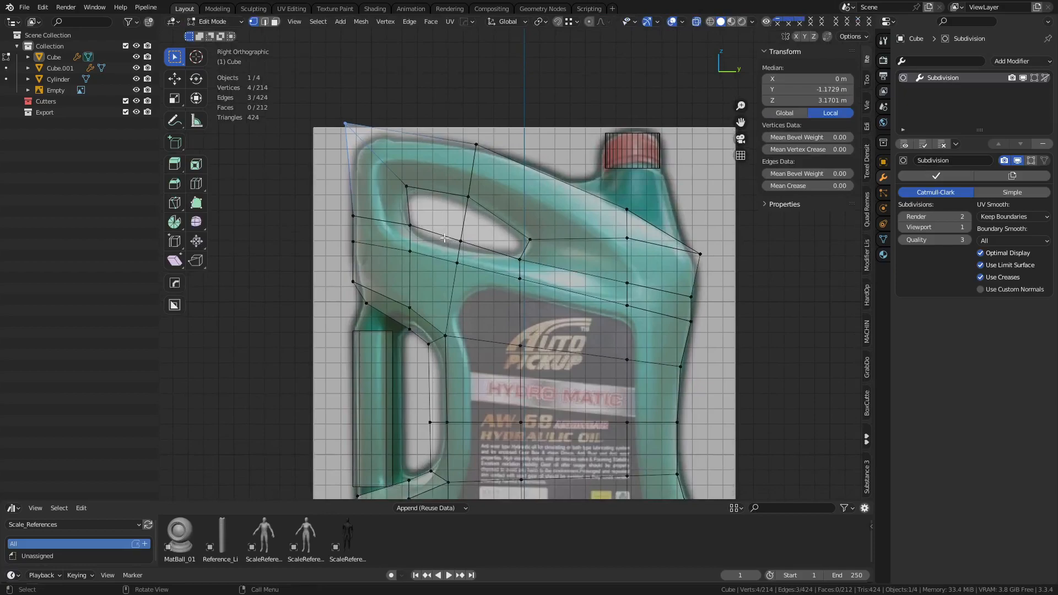
{"action": "key", "text": "3"}
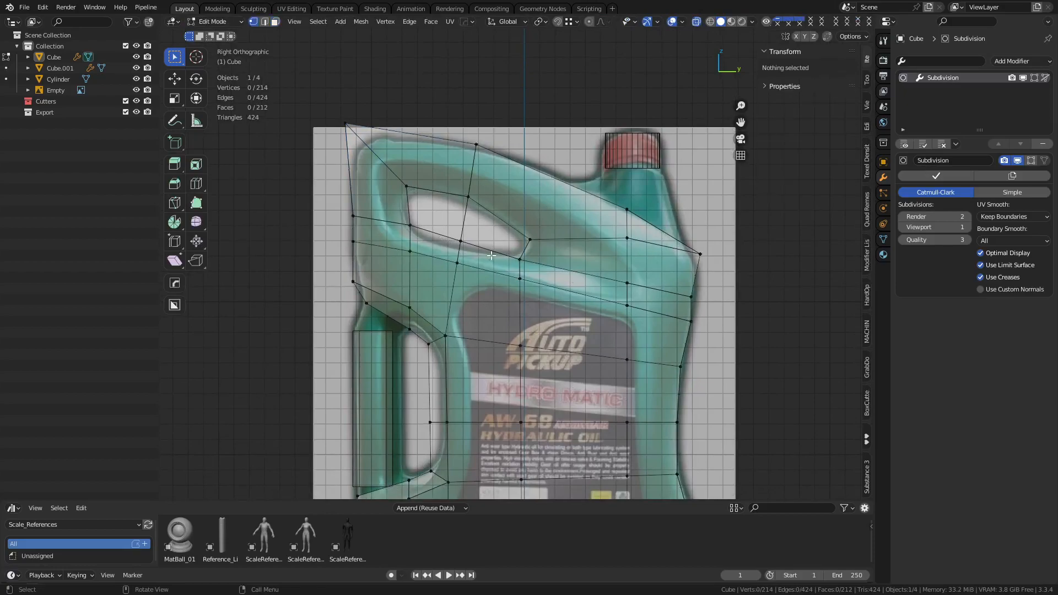
{"action": "left_click", "coordinate": [381, 234]}
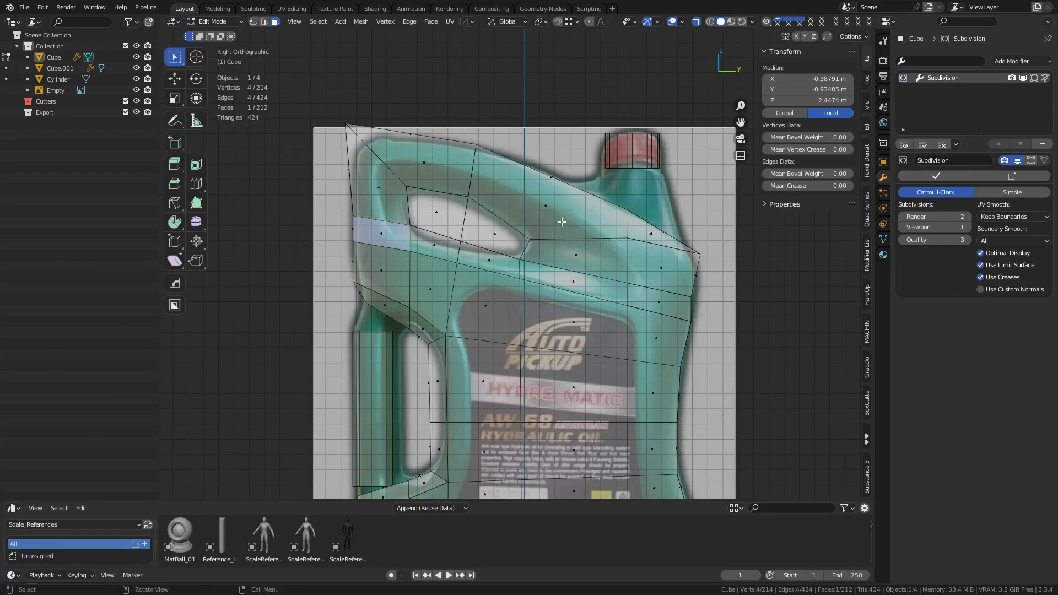
{"action": "key", "text": "k"}
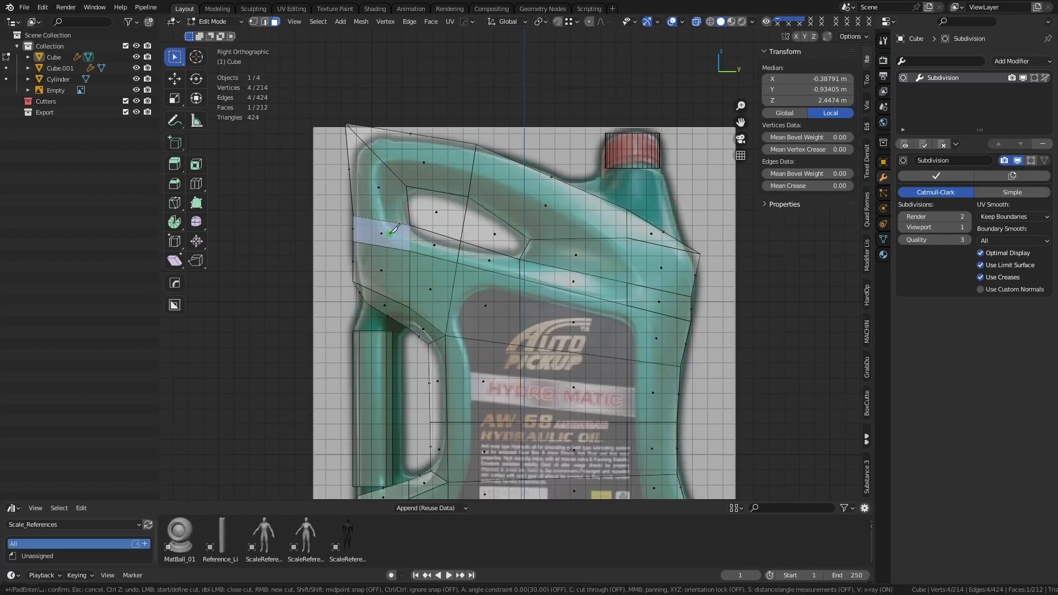
{"action": "key", "text": "Escape"}
- Reposition the upper vertices of the vertical cut along the reference's shoulder contour, moving the last pair 0.003606 m in Y and -0.065635 m in Z
{"action": "key", "text": "1"}
{"action": "left_click_drag", "start_coordinate": [617, 294], "coordinate": [638, 227]}
{"action": "key", "text": "g"}
{"action": "left_click", "coordinate": [799, 351]}
{"action": "key", "text": "g"}
{"action": "left_click", "coordinate": [181, 308], "text": "shift"}
{"action": "key", "text": "g"}
{"action": "left_click", "coordinate": [611, 290], "text": "shift"}
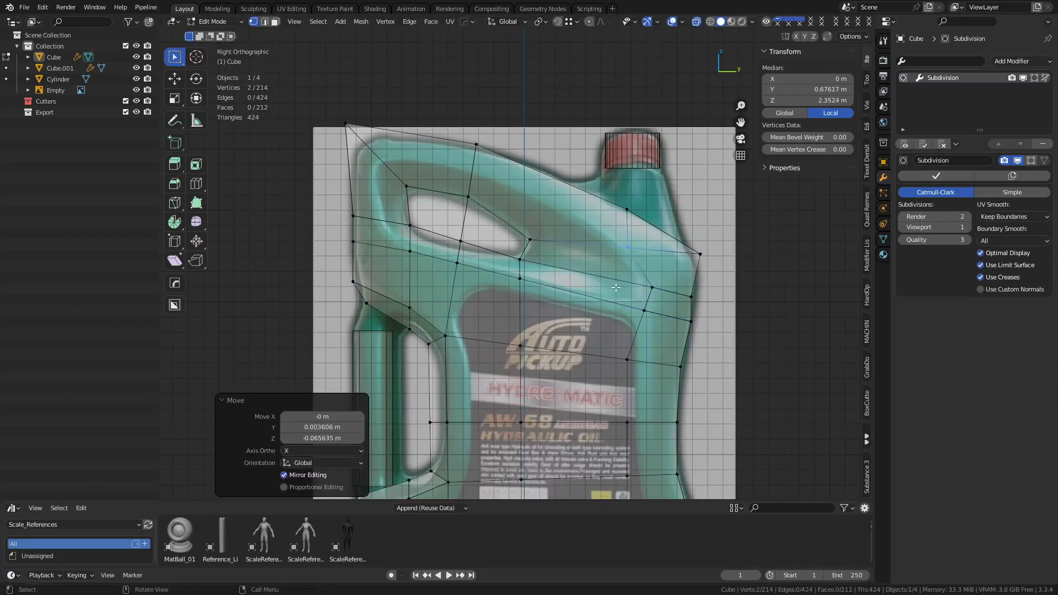
- Select the side faces around the upper handle opening, up to the vertical cut, and inset them by 0.1031 m
{"action": "key", "text": "3"}
{"action": "left_click", "coordinate": [668, 303]}
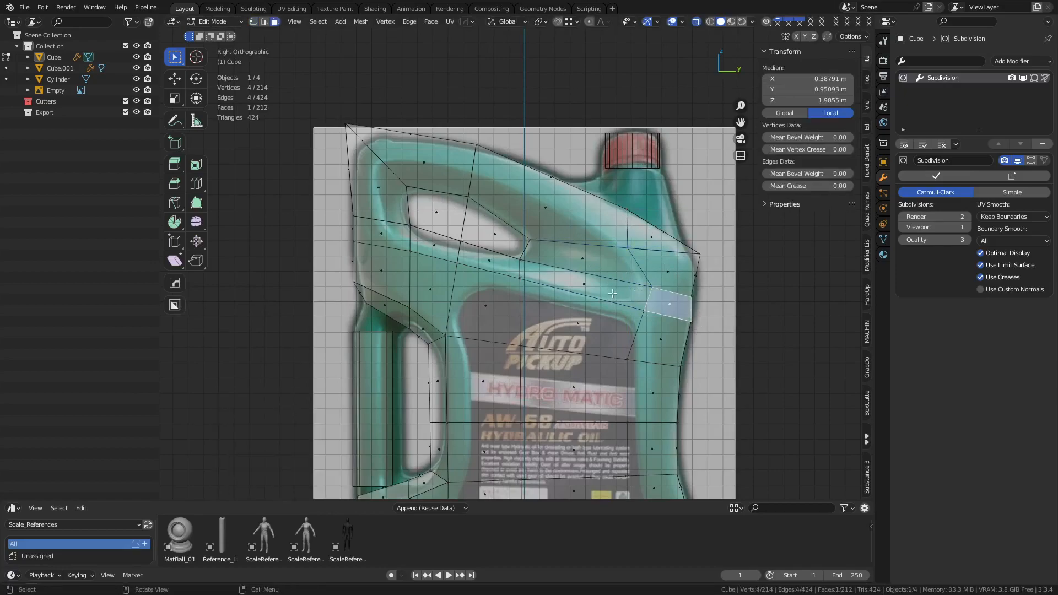
{"action": "left_click", "coordinate": [585, 284]}
{"action": "left_click", "coordinate": [393, 181], "text": "ctrl+shift"}
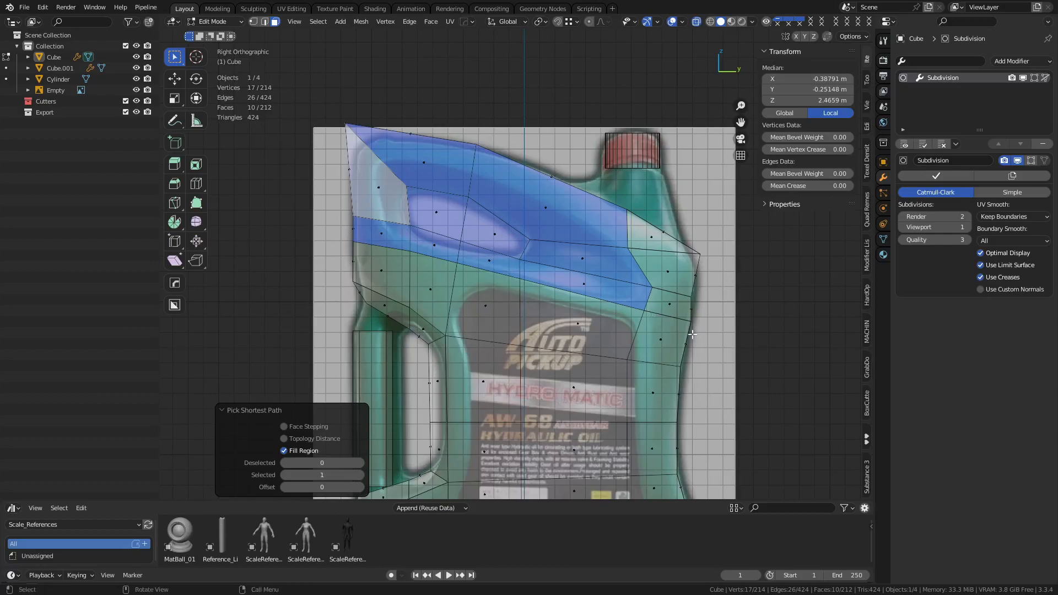
{"action": "key", "text": "i"}
{"action": "left_click", "coordinate": [631, 311]}
- Shift the inset handle faces slightly along Y and Z to fit the reference recess
{"action": "key", "text": "g"}
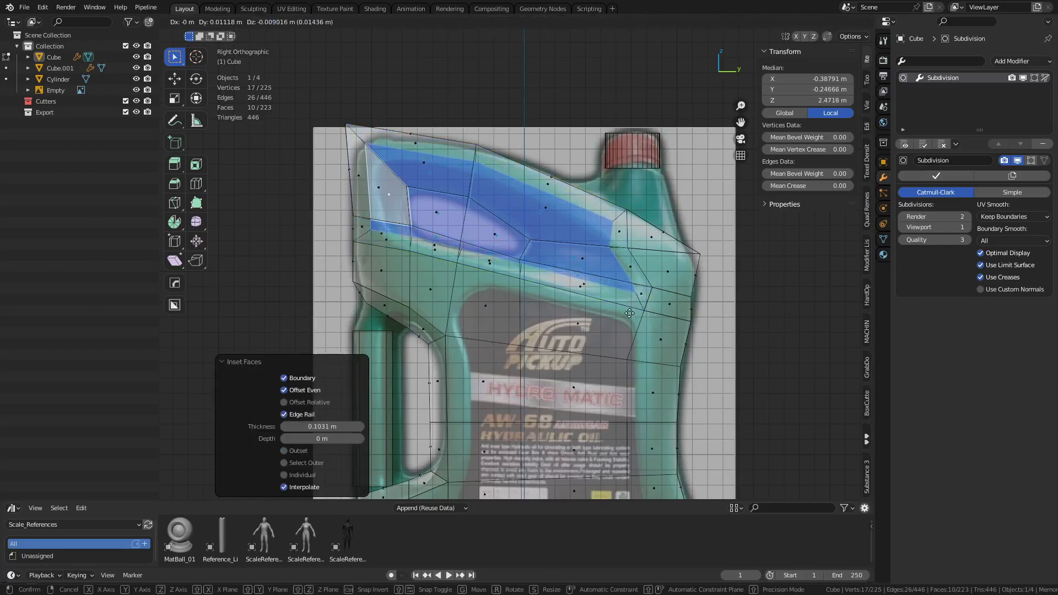
{"action": "right_click", "coordinate": [632, 312]}
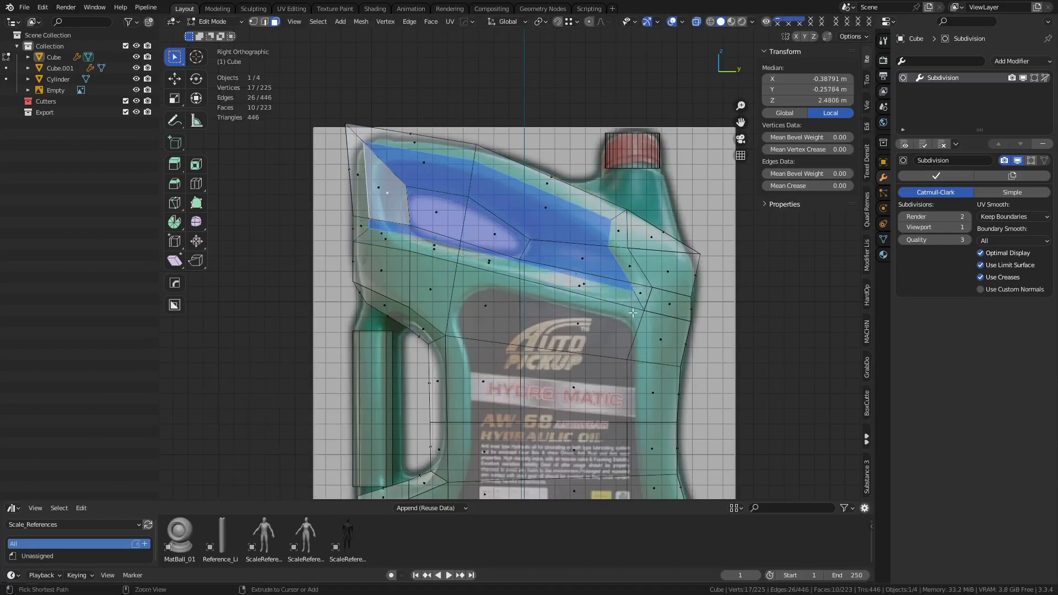
{"action": "key", "text": "g"}
{"action": "left_click", "coordinate": [638, 317]}
- Symmetrize the entire body mesh across X from the negative to the positive side
{"action": "key", "text": "1"}
{"action": "middle_click_drag", "start_coordinate": [636, 317], "coordinate": [548, 328]}
{"action": "key", "text": "a"}
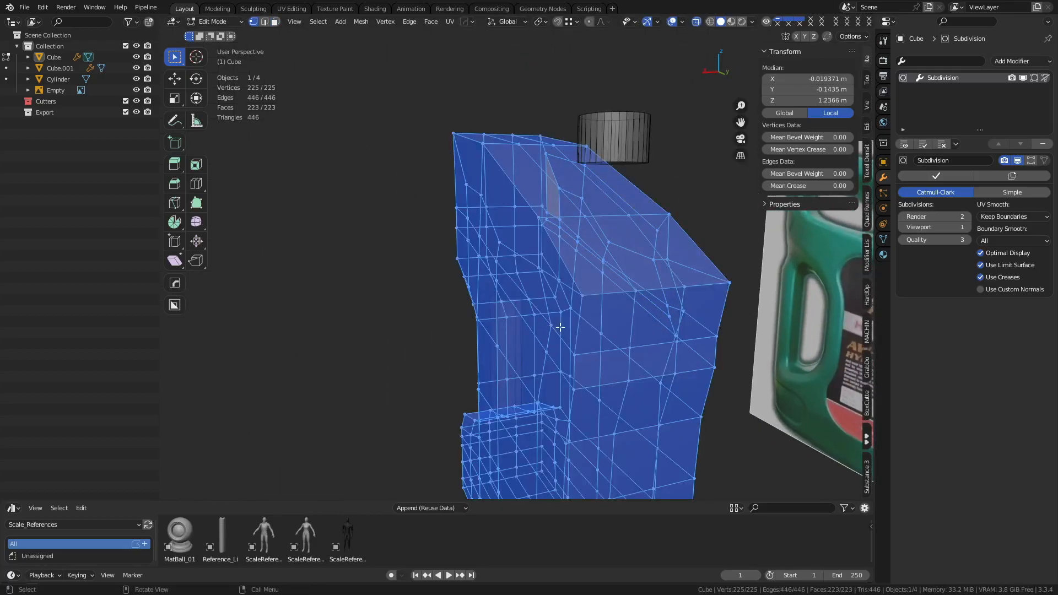
{"action": "key", "text": "alt+x"}
{"action": "middle_click_drag", "start_coordinate": [415, 369], "coordinate": [518, 307]}
{"action": "scroll", "coordinate": [518, 306], "scroll_direction": "up", "scroll_amount": 1}
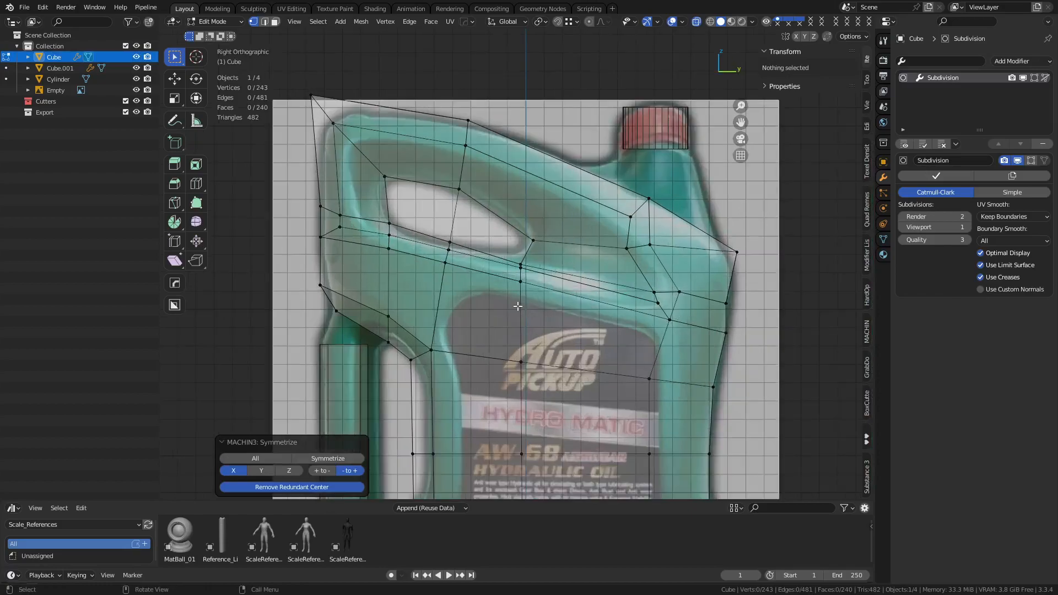
- Move the upper handle opening's handle-end vertex pair -0.071375 m in Y and 0.089907 m in Z, and adjust the corner pair above it
{"action": "scroll", "coordinate": [518, 306], "scroll_direction": "up", "scroll_amount": 1}
{"action": "left_click", "coordinate": [355, 225]}
{"action": "left_click_drag", "start_coordinate": [354, 222], "coordinate": [376, 209]}
{"action": "key", "text": "g"}
{"action": "left_click", "coordinate": [347, 213]}
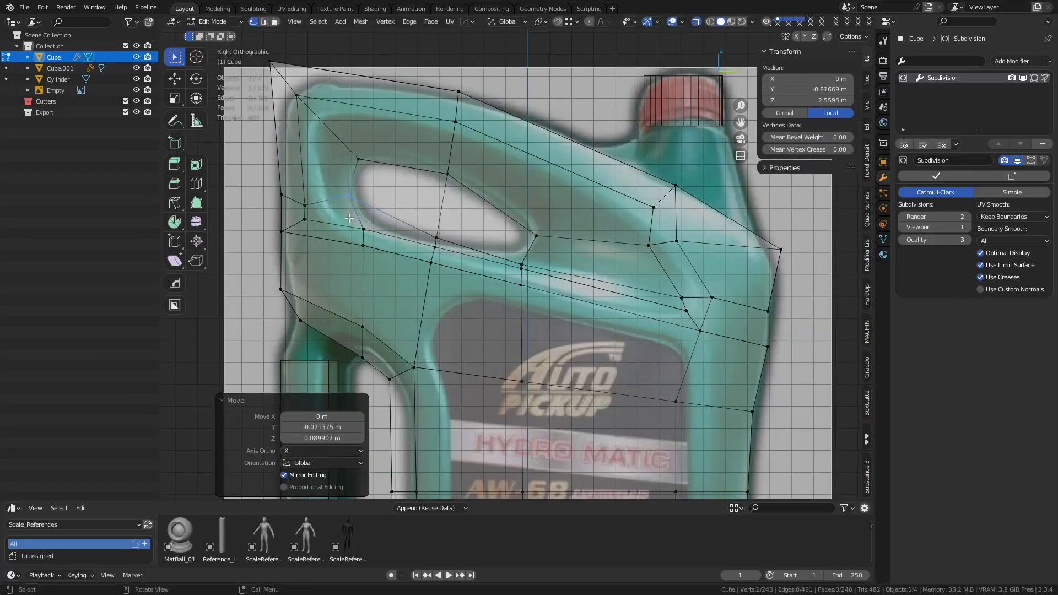
{"action": "left_click_drag", "start_coordinate": [366, 173], "coordinate": [351, 150]}
{"action": "key", "text": "g"}
{"action": "left_click", "coordinate": [351, 149]}
- Select the faces filling the upper handle opening on both sides of the body and delete them
{"action": "left_click_drag", "start_coordinate": [469, 225], "coordinate": [495, 252]}
{"action": "left_click_drag", "start_coordinate": [428, 224], "coordinate": [456, 245]}
{"action": "key", "text": "3"}
{"action": "left_click", "coordinate": [388, 233]}
{"action": "key", "text": "c"}
{"action": "left_click_drag", "start_coordinate": [394, 187], "coordinate": [396, 220]}
{"action": "left_click_drag", "start_coordinate": [472, 234], "coordinate": [484, 224]}
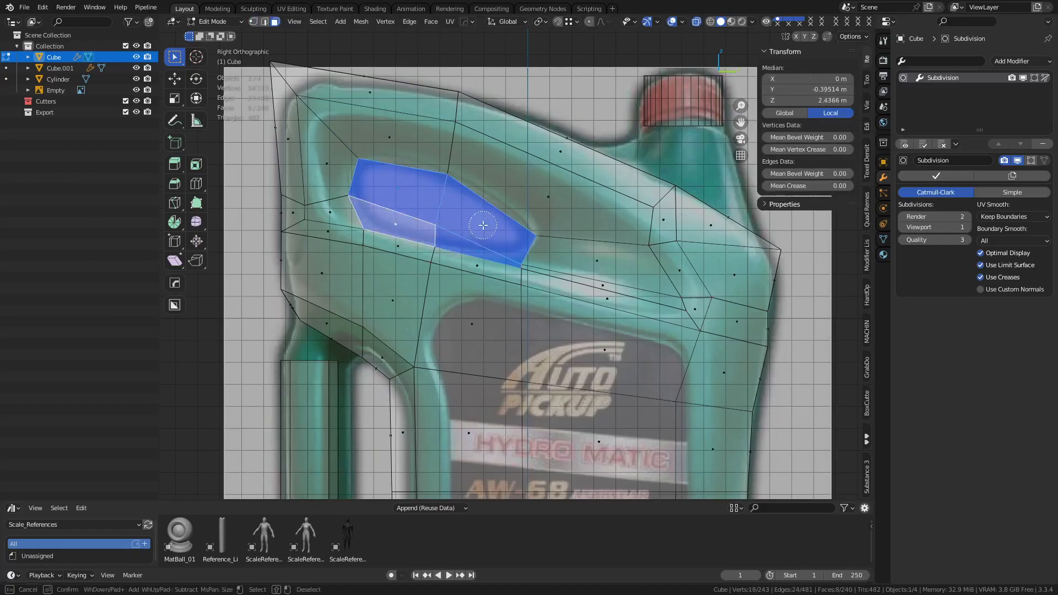
{"action": "key", "text": "Escape"}
{"action": "key", "text": "x"}
{"action": "left_click", "coordinate": [563, 243]}
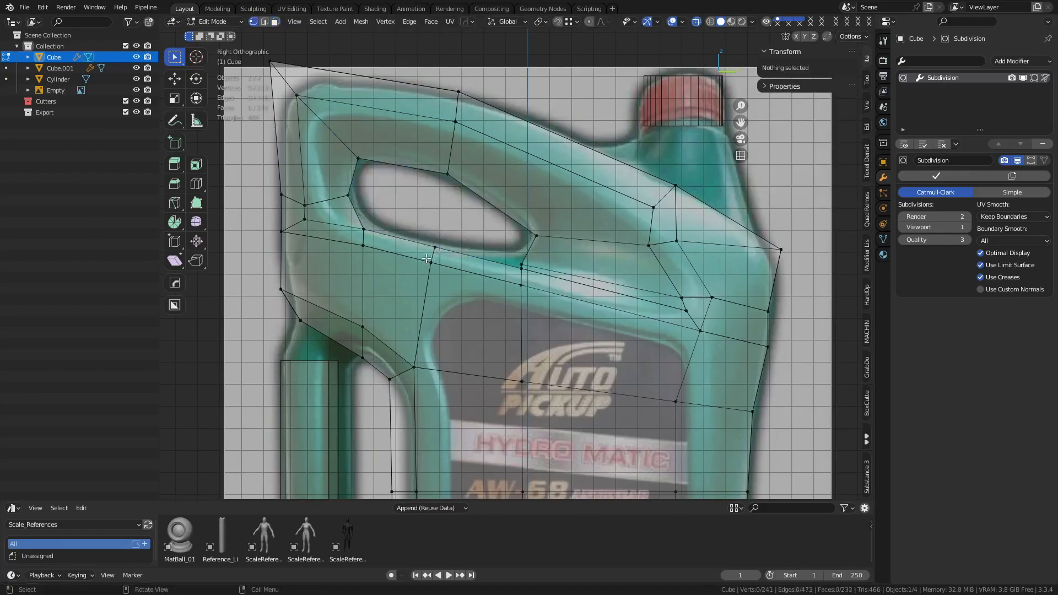
- Adjust the opening's lower-edge vertices to the reference, moving the pair near the cap end 0.023541 m in Y and 0.049086 m in Z
{"action": "left_click_drag", "start_coordinate": [428, 258], "coordinate": [452, 234]}
{"action": "key", "text": "g"}
{"action": "left_click", "coordinate": [454, 232]}
{"action": "left_click_drag", "start_coordinate": [510, 254], "coordinate": [536, 267]}
{"action": "key", "text": "g"}
{"action": "left_click", "coordinate": [542, 256]}
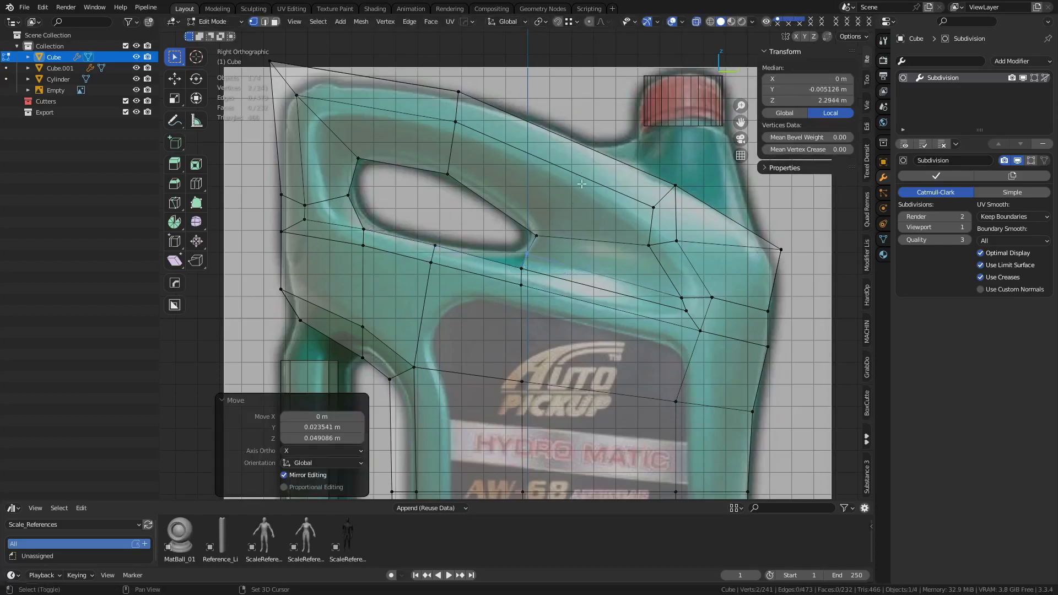
- Raise the vertex pairs around the opening's cap-end corner to the reference outline, moving the last pair 0.020286 m in Y and 0.044077 m in Z
{"action": "left_click", "coordinate": [520, 269]}
{"action": "key", "text": "g"}
{"action": "left_click", "coordinate": [489, 187]}
{"action": "left_click", "coordinate": [536, 236]}
{"action": "key", "text": "g"}
{"action": "left_click", "coordinate": [543, 255]}
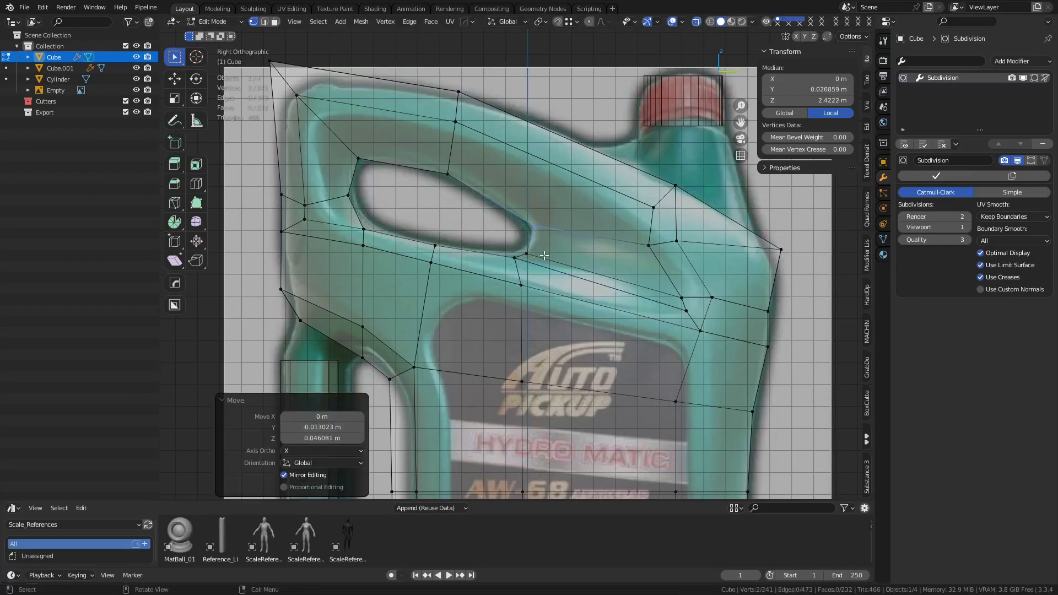
{"action": "left_click_drag", "start_coordinate": [518, 241], "coordinate": [572, 277]}
{"action": "key", "text": "g"}
{"action": "left_click", "coordinate": [636, 250]}
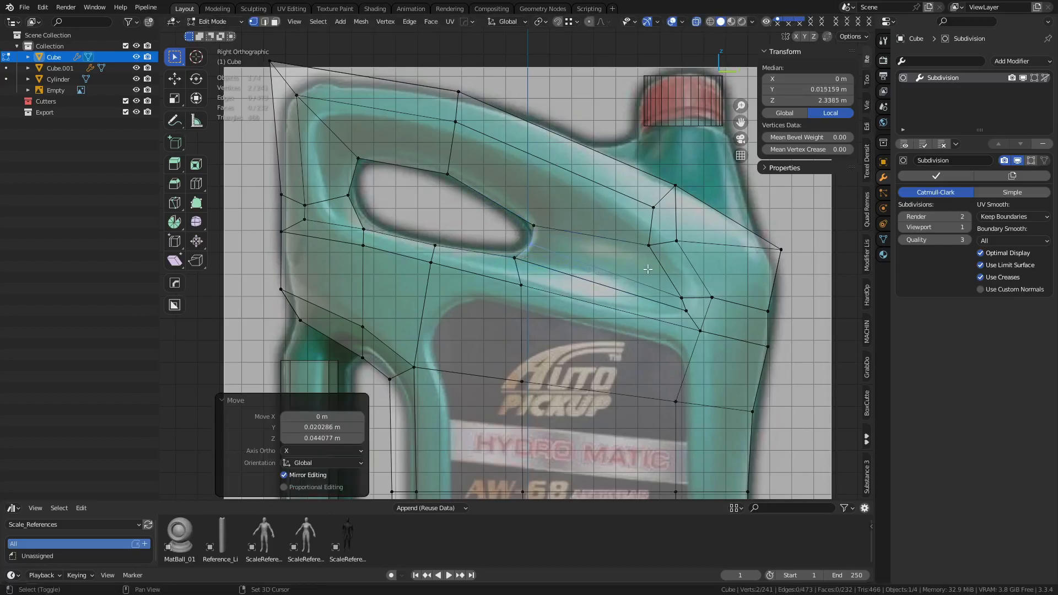
- Move the recess's lower cap-end corner vertices -0.050839 m in Y and 0.076133 m in Z, and shift them further along Y
{"action": "left_click", "coordinate": [668, 298]}
{"action": "key", "text": "g"}
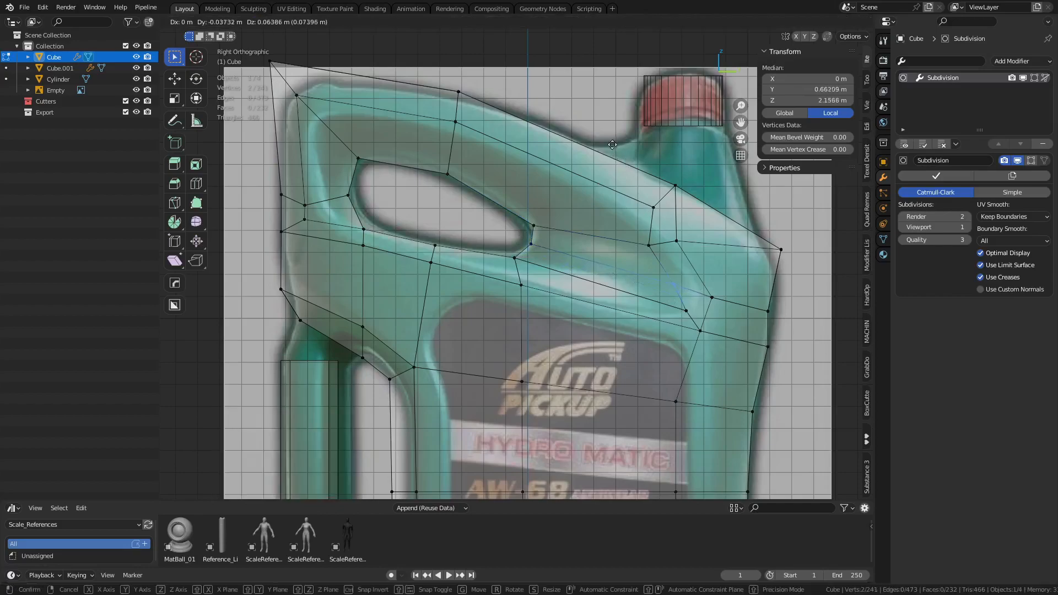
{"action": "left_click", "coordinate": [584, 122]}
{"action": "key", "text": "g"}
{"action": "key", "text": "y"}
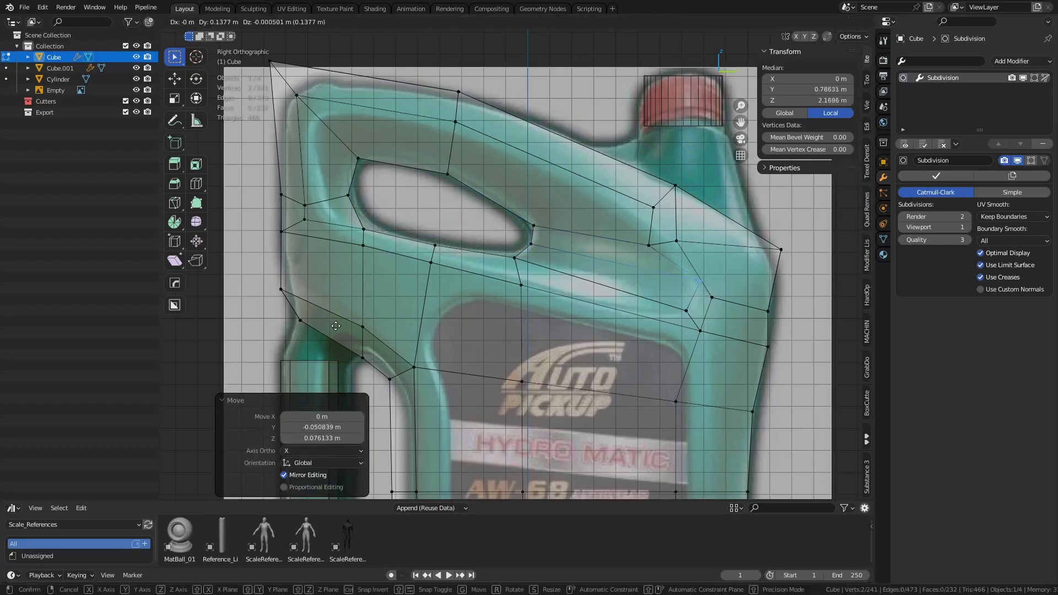
{"action": "left_click", "coordinate": [558, 333]}
- Move the shoulder vertices beside the recess's lower cap-end corner 0.000751 m in Y and 0.06286 m in Z
{"action": "middle_click_drag", "start_coordinate": [750, 298], "coordinate": [722, 298], "text": "shift"}
{"action": "left_click_drag", "start_coordinate": [682, 314], "coordinate": [699, 261]}
{"action": "key", "text": "g"}
{"action": "left_click", "coordinate": [697, 157]}
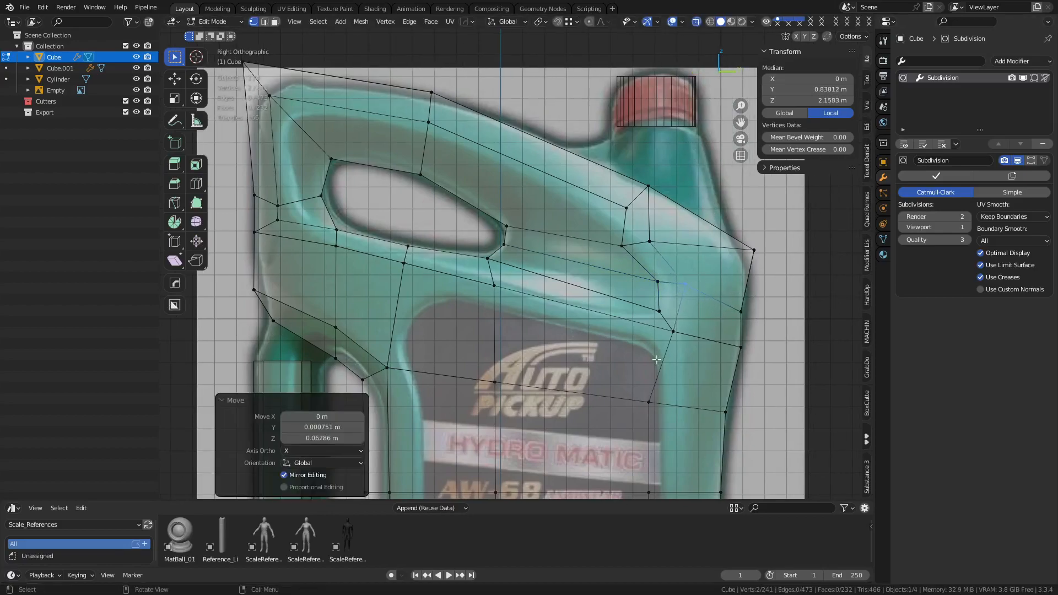
- Select the column of vertices along the label's cap-side edge down to the base and move it 0.10559 m in Y
{"action": "scroll", "coordinate": [646, 386], "scroll_direction": "down", "scroll_amount": 4}
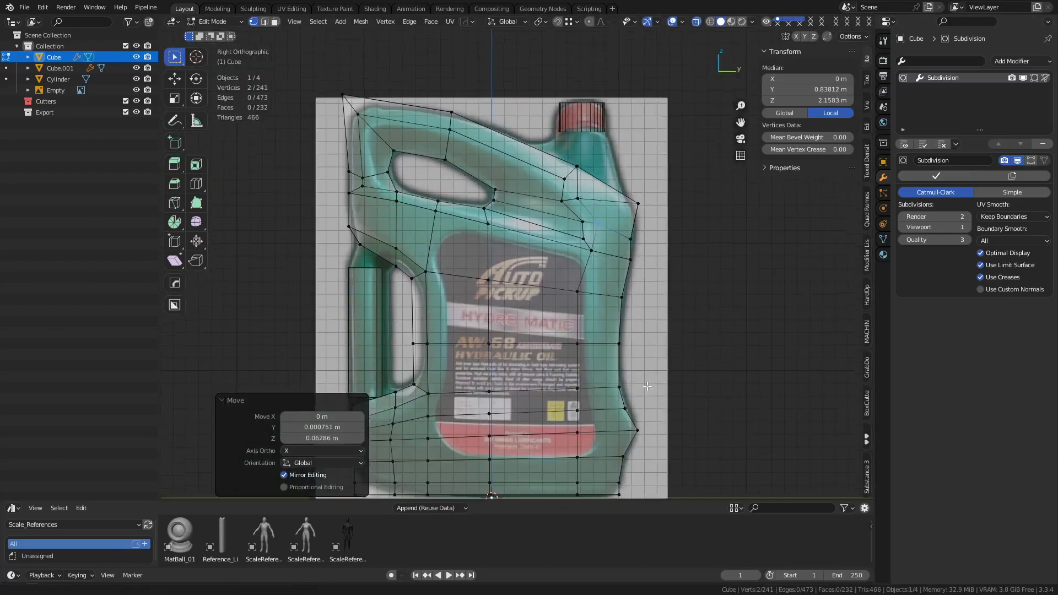
{"action": "middle_click_drag", "start_coordinate": [647, 385], "coordinate": [649, 325], "text": "shift"}
{"action": "left_click_drag", "start_coordinate": [561, 449], "coordinate": [589, 444]}
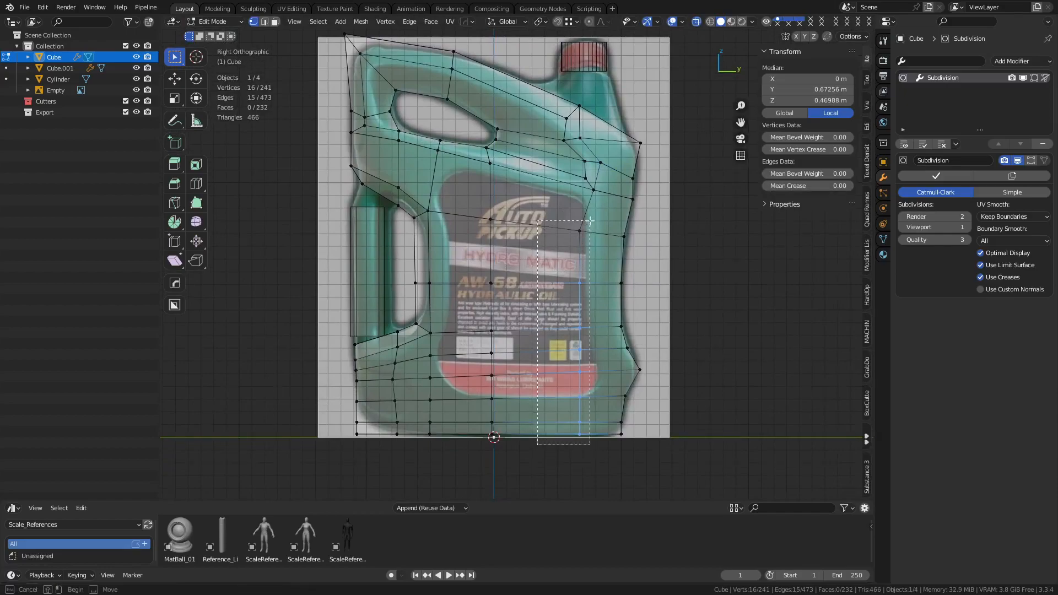
{"action": "key", "text": "g"}
{"action": "key", "text": "y"}
{"action": "left_click", "coordinate": [750, 296]}
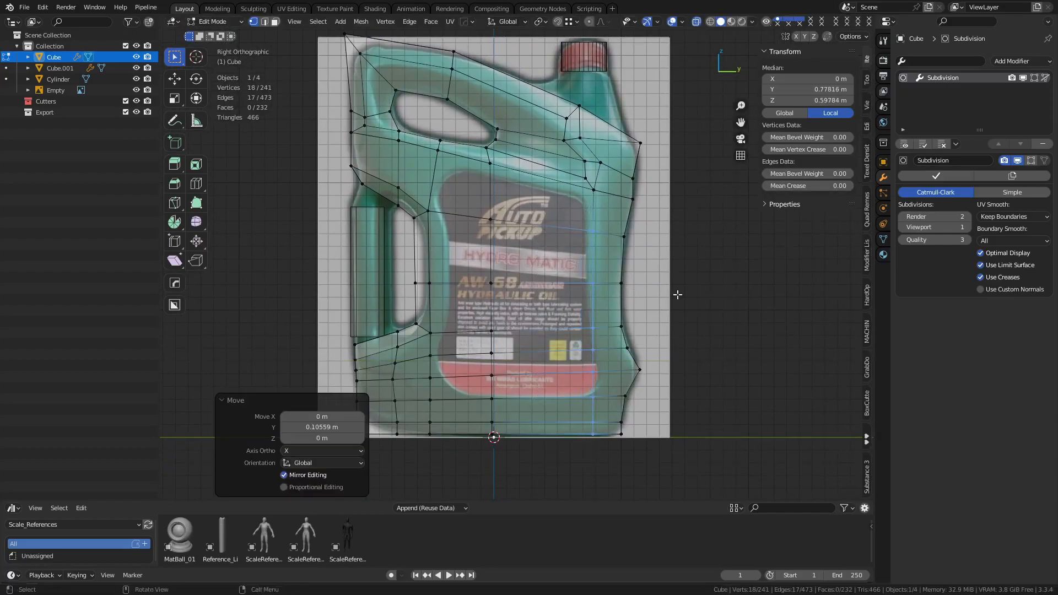
- Reposition two vertex pairs along the recess's upper edge, moving the cap-end pair about -0.1665 m in Y and -0.029 m in Z
{"action": "middle_click_drag", "start_coordinate": [673, 311], "coordinate": [694, 360], "text": "shift"}
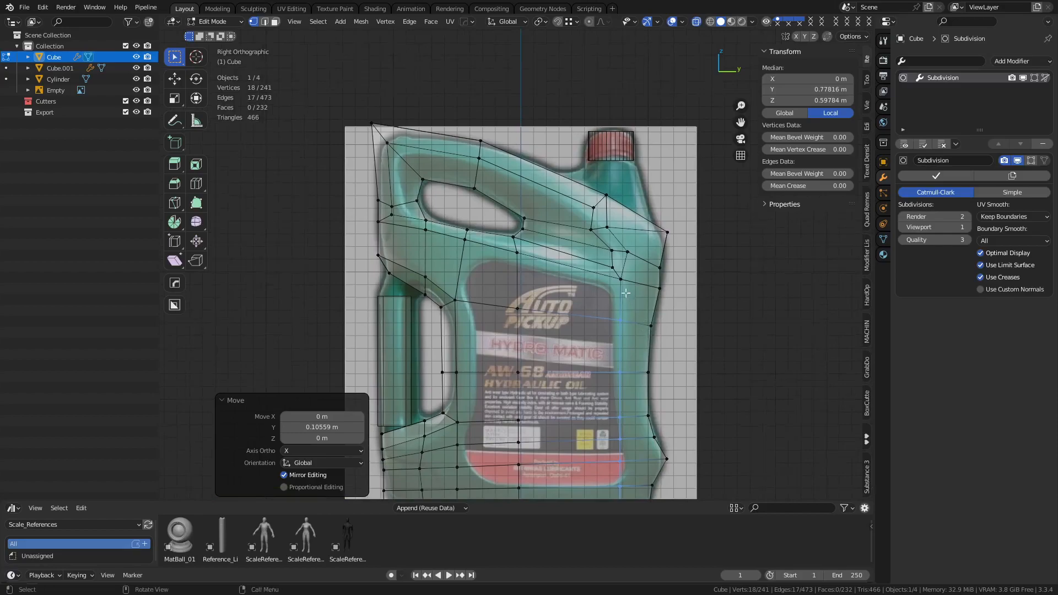
{"action": "scroll", "coordinate": [628, 254], "scroll_direction": "up", "scroll_amount": 2}
{"action": "key", "text": "c"}
{"action": "left_click_drag", "start_coordinate": [607, 212], "coordinate": [623, 203]}
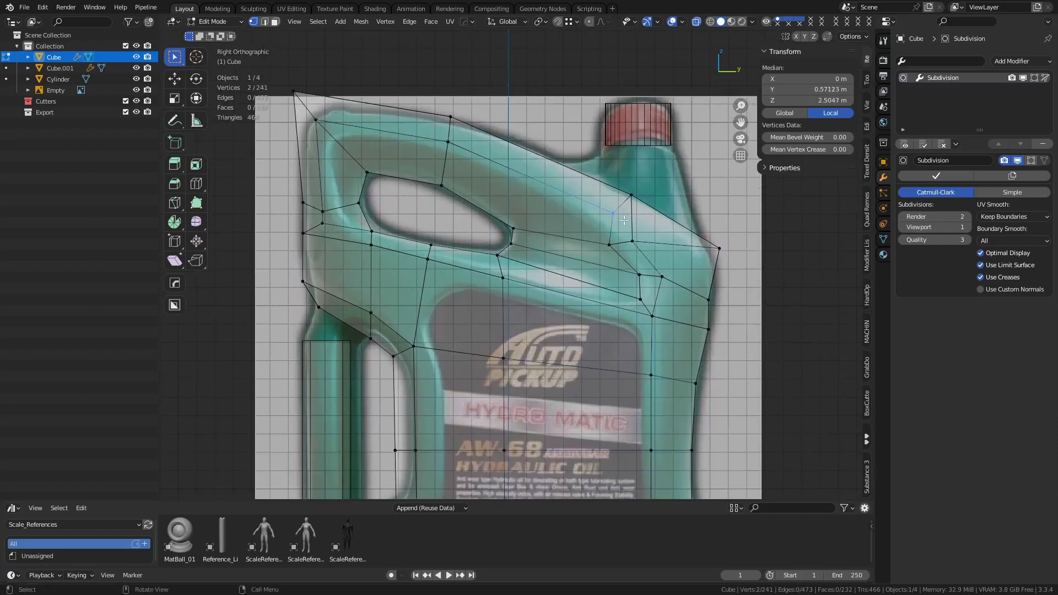
{"action": "key", "text": "g"}
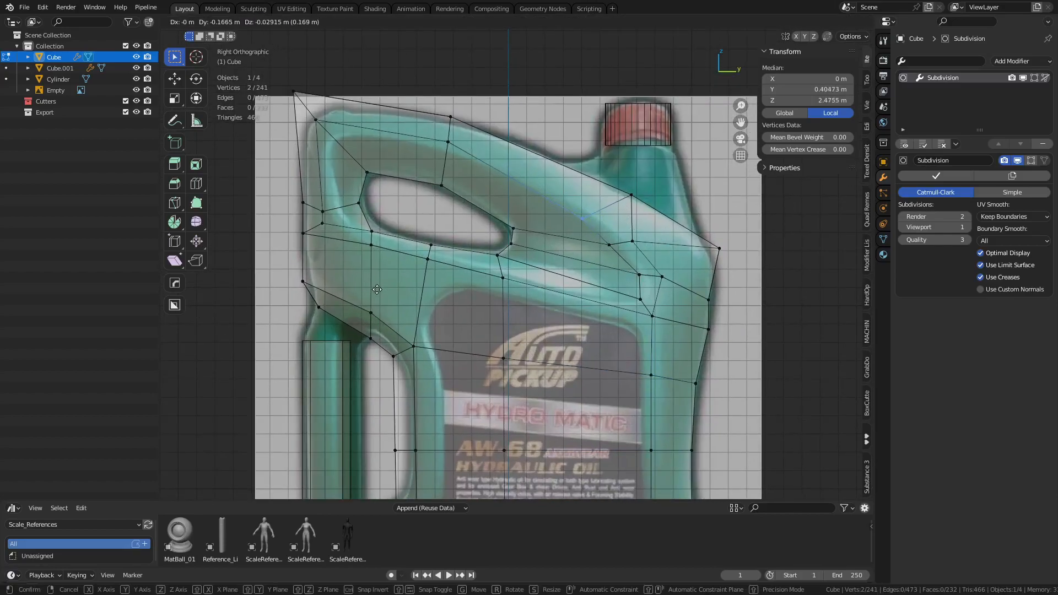
{"action": "left_click", "coordinate": [377, 289]}
{"action": "middle_click_drag", "start_coordinate": [499, 255], "coordinate": [538, 319], "text": "shift"}
{"action": "left_click_drag", "start_coordinate": [468, 193], "coordinate": [495, 234]}
{"action": "key", "text": "g"}
{"action": "left_click", "coordinate": [477, 263]}
- Move the recess's upper handle-end corner vertices 0.082044 m in Y and -0.077836 m in Z
{"action": "middle_click_drag", "start_coordinate": [333, 198], "coordinate": [353, 185], "text": "shift"}
{"action": "left_click_drag", "start_coordinate": [395, 215], "coordinate": [361, 158]}
{"action": "key", "text": "g"}
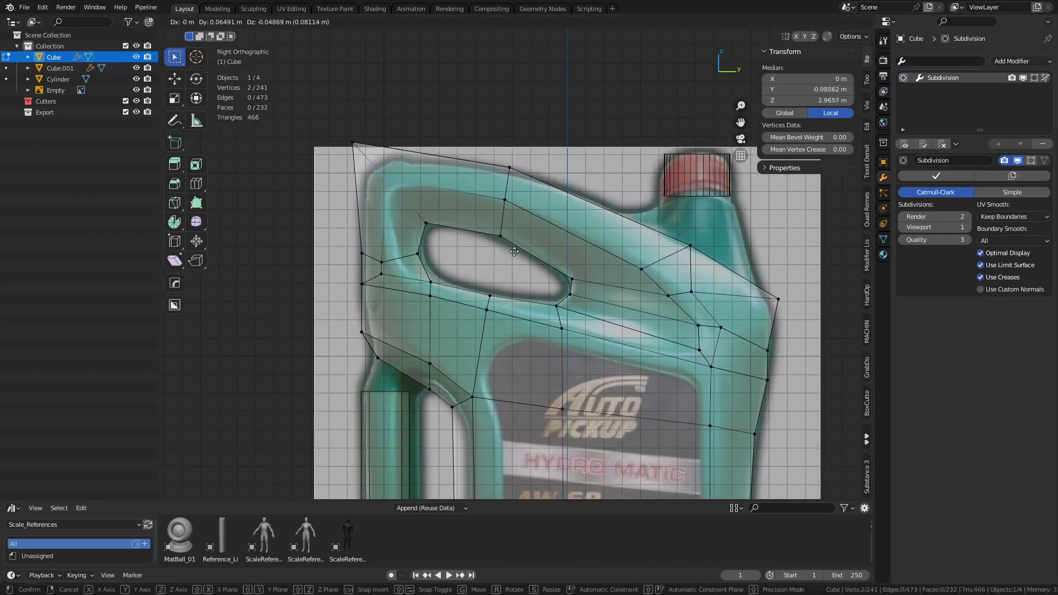
{"action": "left_click", "coordinate": [542, 287]}
- Move the recess's handle-end edge vertices up and inward, and the outline vertices beside them -0.016829 m in Y and 0.074531 m in Z
{"action": "middle_click_drag", "start_coordinate": [376, 275], "coordinate": [385, 266], "text": "shift"}
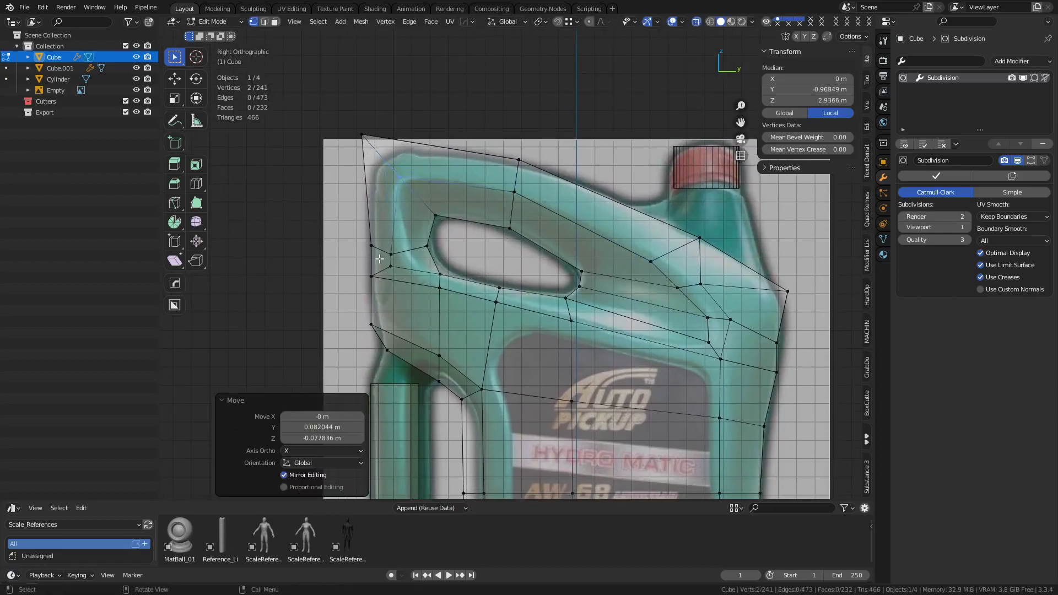
{"action": "left_click_drag", "start_coordinate": [379, 259], "coordinate": [403, 250]}
{"action": "key", "text": "g"}
{"action": "left_click", "coordinate": [415, 239]}
{"action": "key", "text": "g"}
{"action": "left_click", "coordinate": [402, 240]}
{"action": "left_click_drag", "start_coordinate": [353, 257], "coordinate": [377, 241]}
{"action": "key", "text": "g"}
{"action": "left_click", "coordinate": [374, 226]}
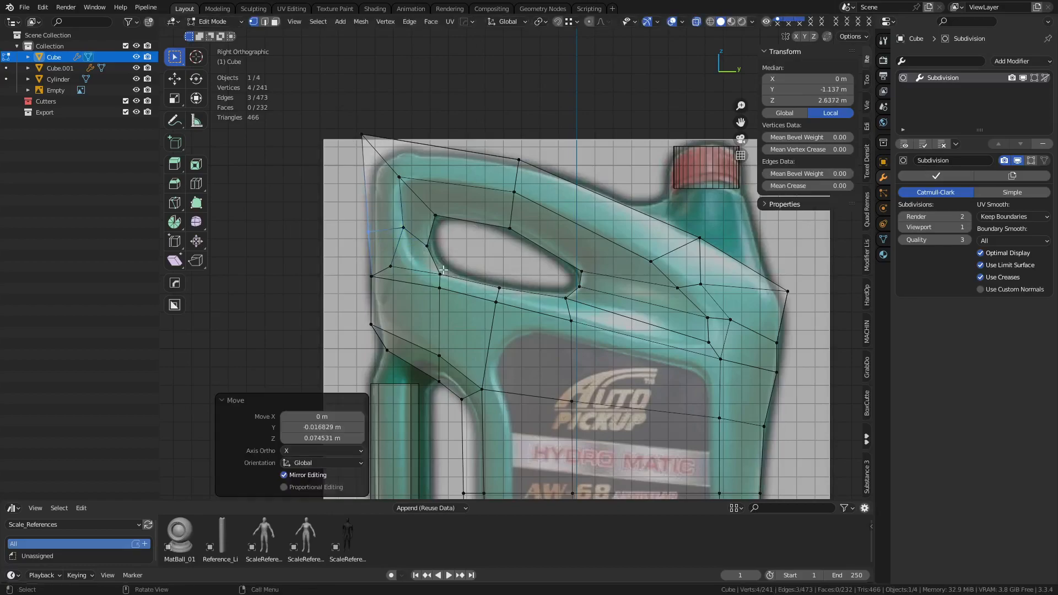
- Move the recess's lower handle-end corner vertices 0.096469 m in Y and 0.015928 m in Z
{"action": "left_click", "coordinate": [390, 268]}
{"action": "key", "text": "g"}
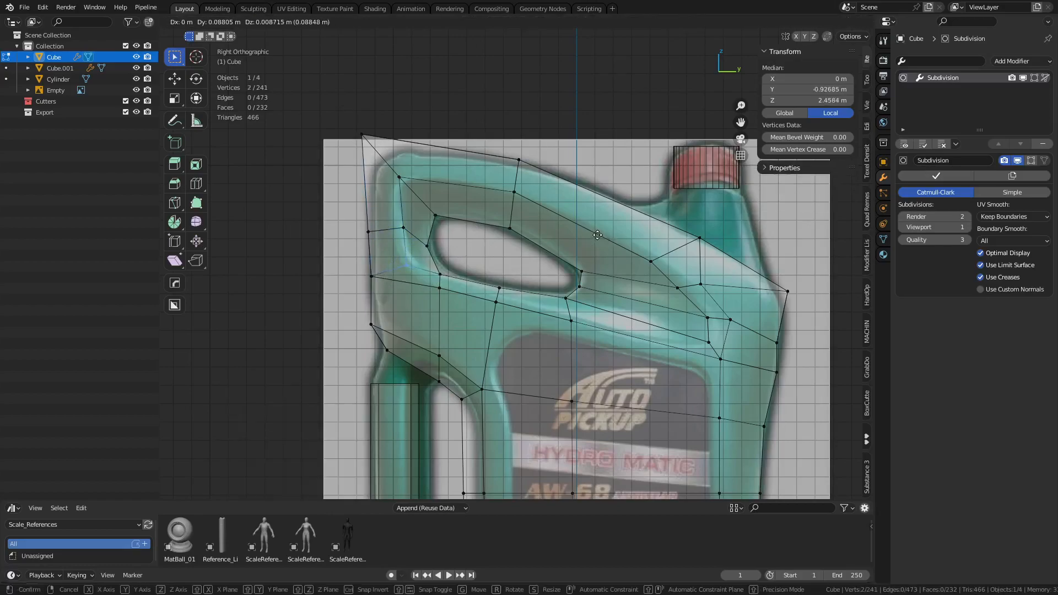
{"action": "left_click", "coordinate": [608, 226]}
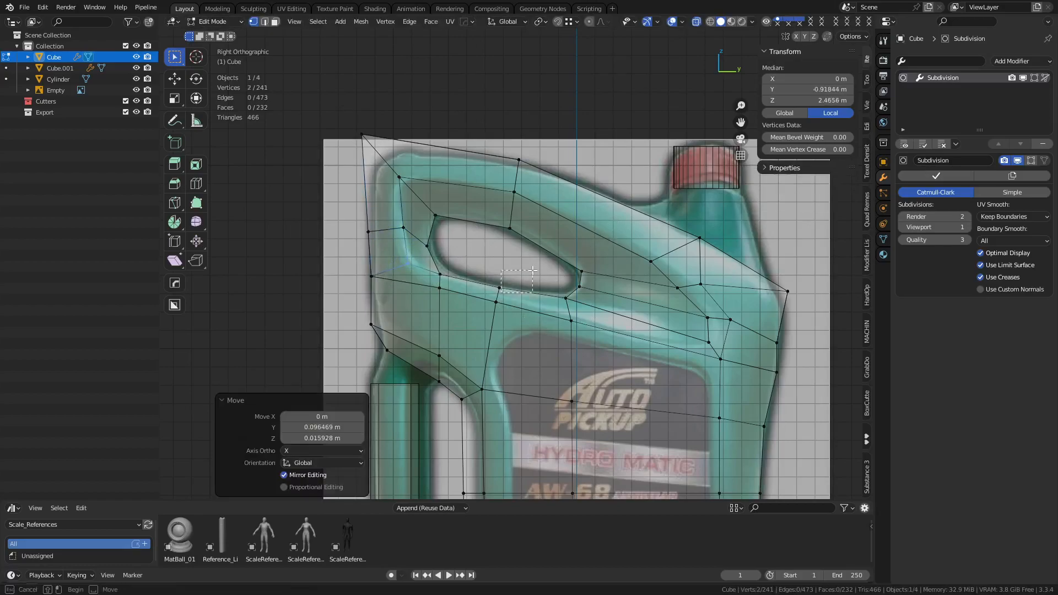
- Lower the vertex pairs along the opening's bottom edge slightly to follow the reference, and check the smoothed shape in Object Mode
{"action": "left_click", "coordinate": [494, 294]}
{"action": "left_click", "coordinate": [499, 288]}
{"action": "key", "text": "g"}
{"action": "left_click", "coordinate": [529, 313]}
{"action": "left_click_drag", "start_coordinate": [553, 290], "coordinate": [574, 313]}
{"action": "key", "text": "g"}
{"action": "left_click", "coordinate": [570, 330]}
{"action": "middle_click_drag", "start_coordinate": [569, 330], "coordinate": [649, 370]}
{"action": "key", "text": "ctrl+Tab"}
{"action": "left_click", "coordinate": [601, 376]}
{"action": "key", "text": "ctrl+Tab"}
{"action": "left_click", "coordinate": [617, 374]}
- Select the handle opening's border edge loops on both sides and scale them to 0.799 along X
{"action": "key", "text": "2"}
{"action": "left_click", "coordinate": [524, 285], "text": "alt"}
{"action": "middle_click_drag", "start_coordinate": [503, 302], "coordinate": [554, 285]}
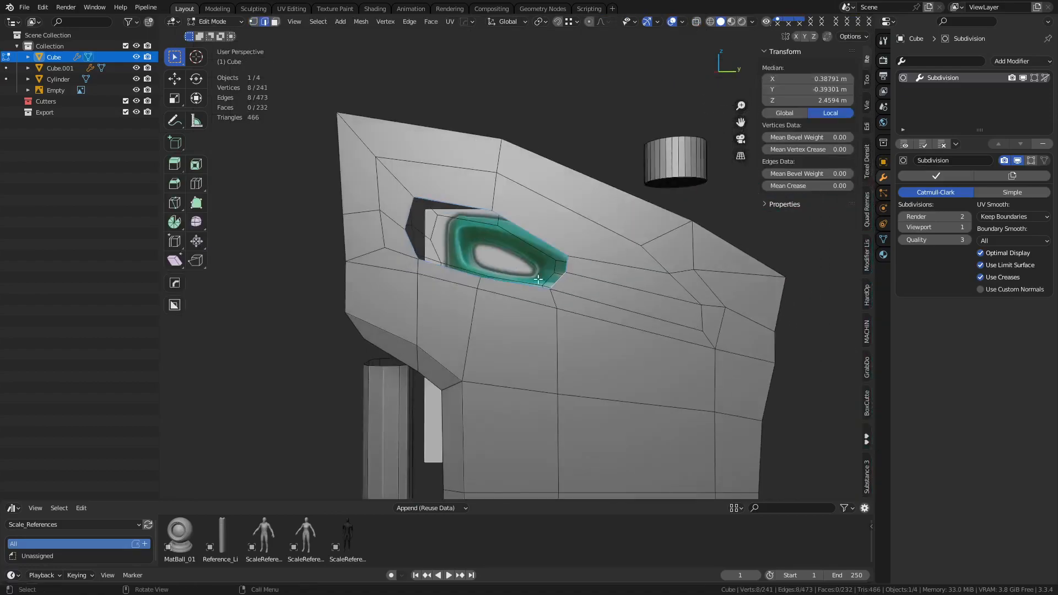
{"action": "left_click", "coordinate": [433, 232], "text": "alt+shift"}
{"action": "middle_click_drag", "start_coordinate": [594, 322], "coordinate": [649, 342]}
{"action": "key", "text": "s"}
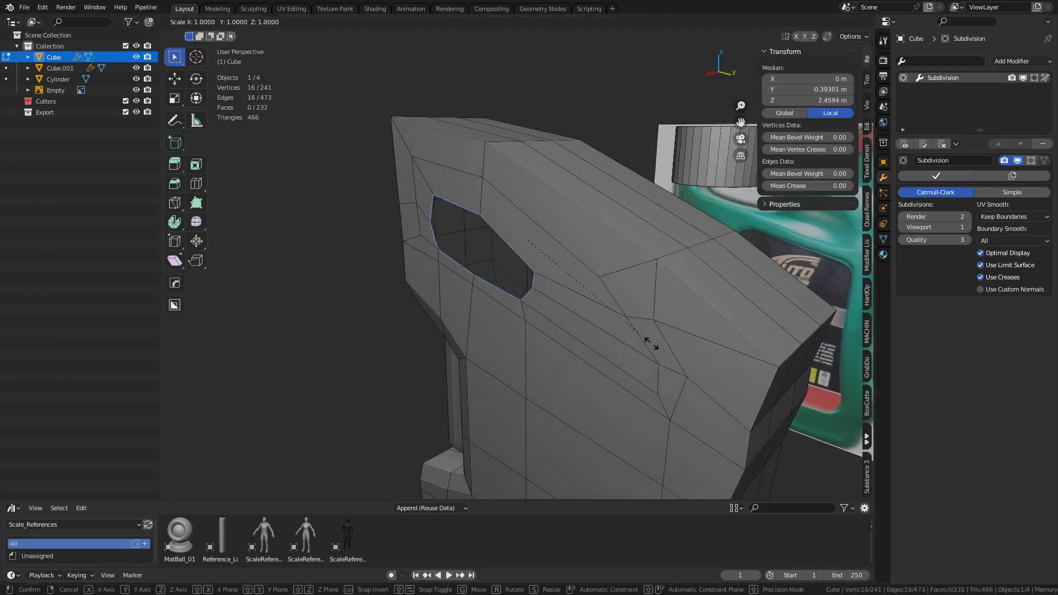
{"action": "key", "text": "x"}
{"action": "left_click", "coordinate": [628, 321]}
- Switch the body to Object Mode and turn off Optimal Display in its Subdivision modifier
{"action": "key", "text": "KP_3"}
{"action": "key", "text": "alt+z"}
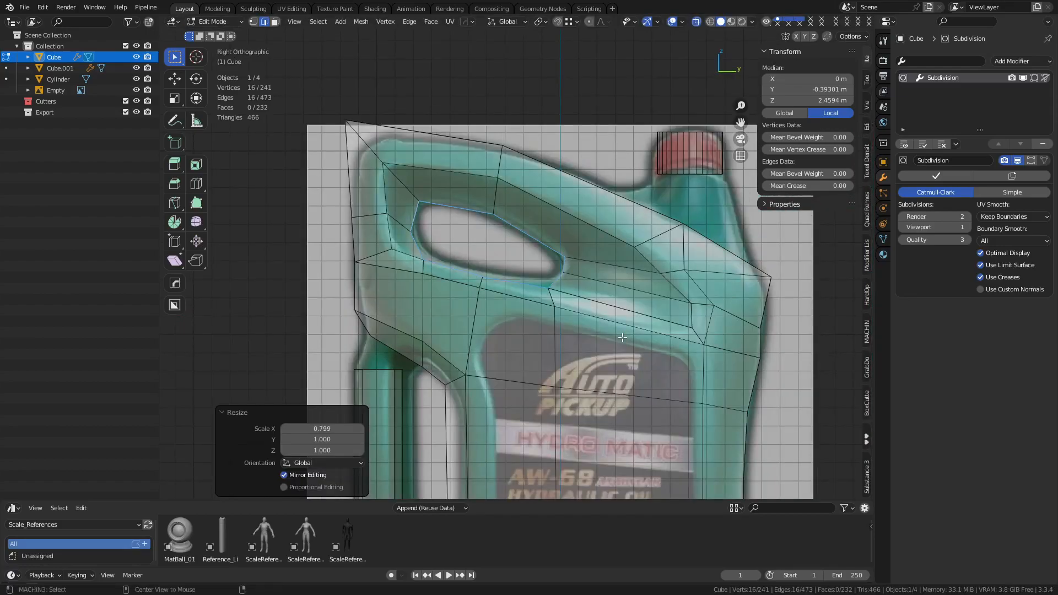
{"action": "key", "text": "alt+z"}
{"action": "middle_click_drag", "start_coordinate": [622, 337], "coordinate": [597, 351]}
{"action": "key", "text": "ctrl+Tab"}
{"action": "left_click", "coordinate": [569, 384]}
{"action": "left_click", "coordinate": [981, 253]}
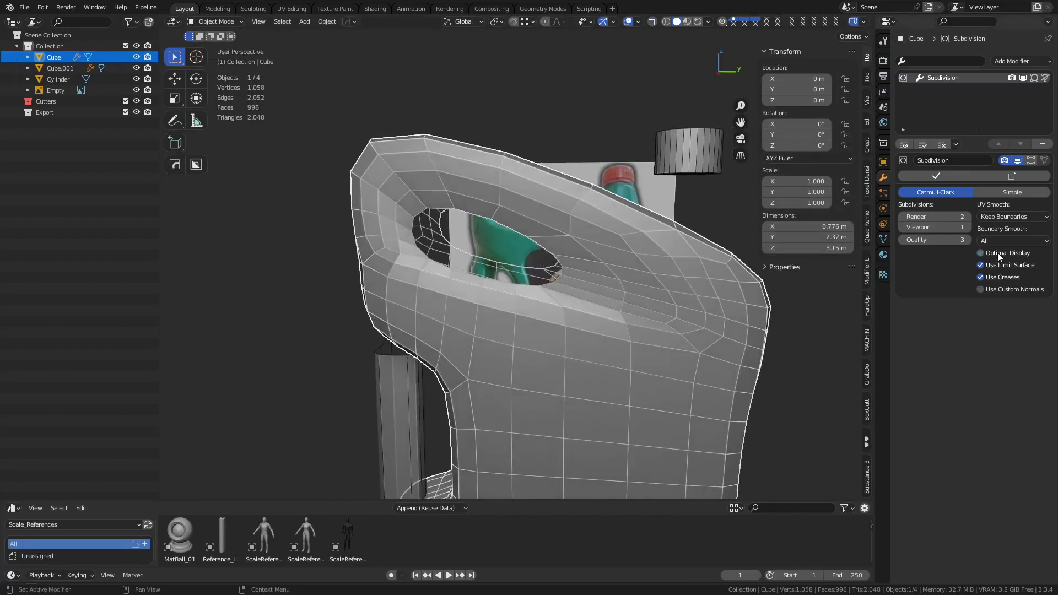
- Draw an annotation tracing the edge flow around the handle recess and undo it
{"action": "left_click", "coordinate": [171, 121]}
{"action": "left_click_drag", "start_coordinate": [456, 177], "coordinate": [418, 169]}
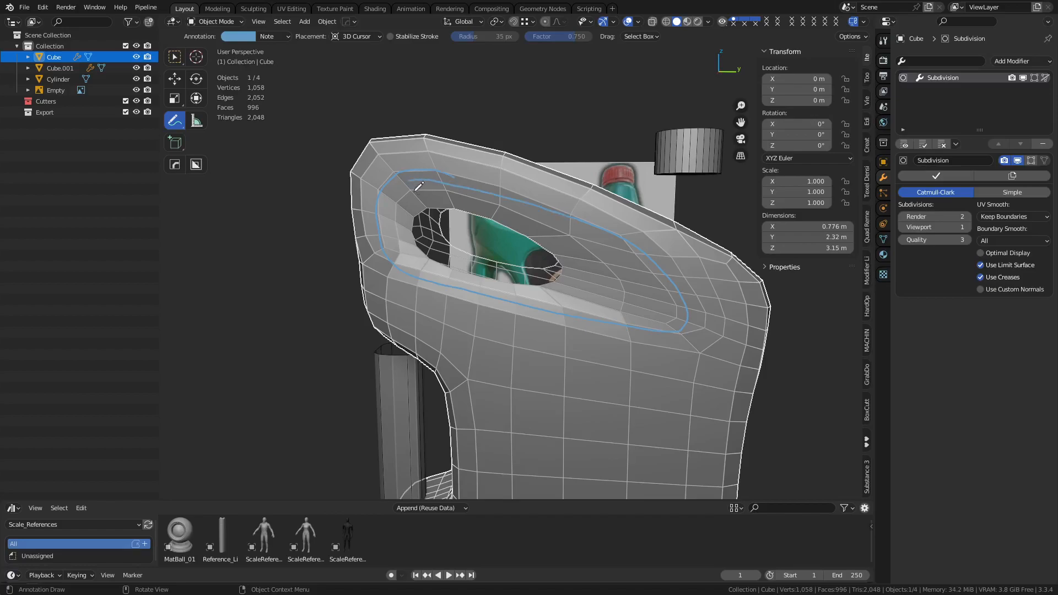
{"action": "right_click", "coordinate": [581, 302]}
{"action": "key", "text": "ctrl+z"}
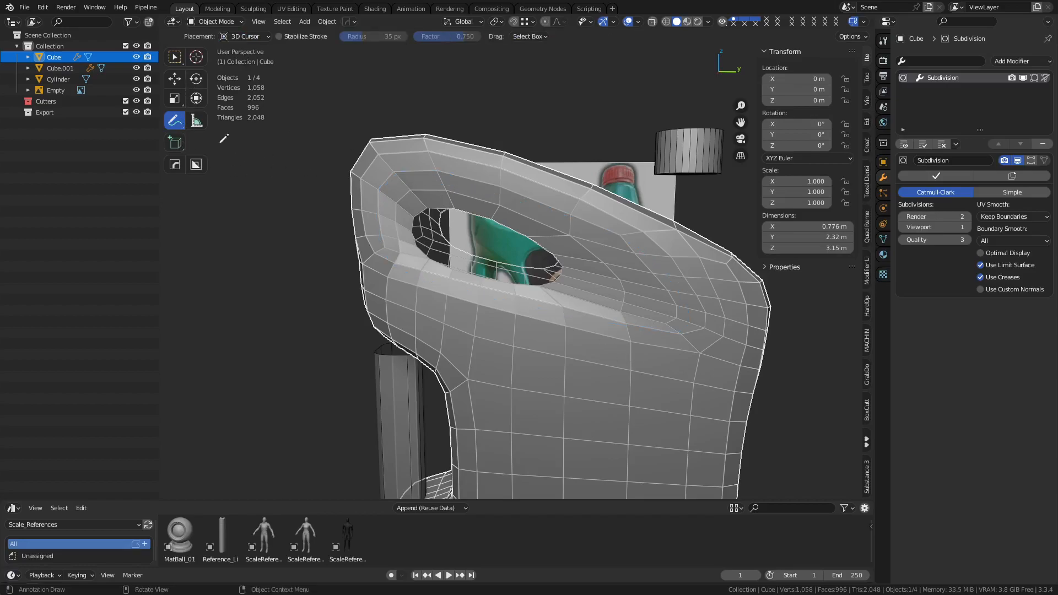
{"action": "left_click", "coordinate": [173, 58]}
- Compare the subdivided body's topology with the reference image in the see-through side view
{"action": "left_click", "coordinate": [253, 247]}
{"action": "middle_click_drag", "start_coordinate": [442, 387], "coordinate": [445, 380], "text": "alt"}
{"action": "key", "text": "alt+z"}
{"action": "scroll", "coordinate": [473, 399], "scroll_direction": "up", "scroll_amount": 3}
{"action": "left_click", "coordinate": [451, 359]}
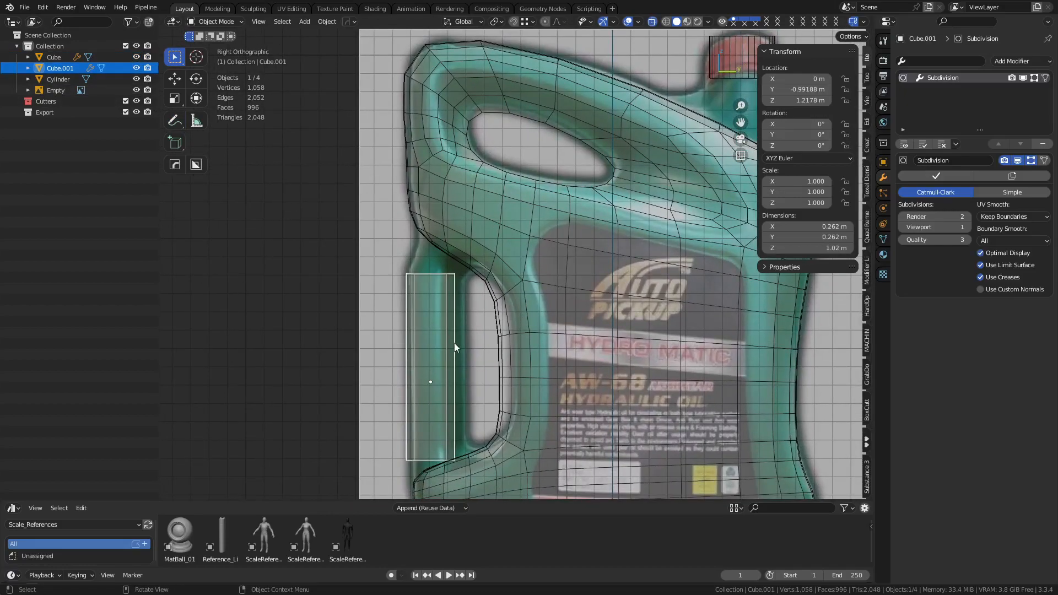
{"action": "middle_click_drag", "start_coordinate": [455, 347], "coordinate": [448, 309]}
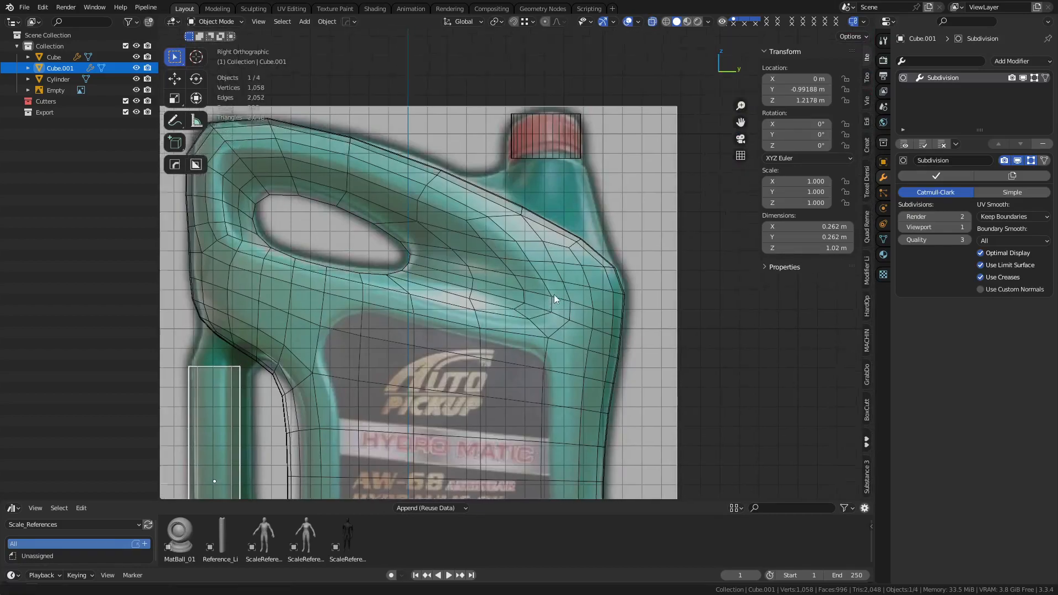
{"action": "middle_click_drag", "start_coordinate": [501, 263], "coordinate": [506, 304]}
{"action": "key", "text": "ctrl+Tab"}
{"action": "left_click", "coordinate": [545, 295]}
{"action": "left_click", "coordinate": [488, 239], "text": "alt"}
{"action": "middle_click_drag", "start_coordinate": [605, 303], "coordinate": [626, 294]}
{"action": "key", "text": "ctrl+Tab"}
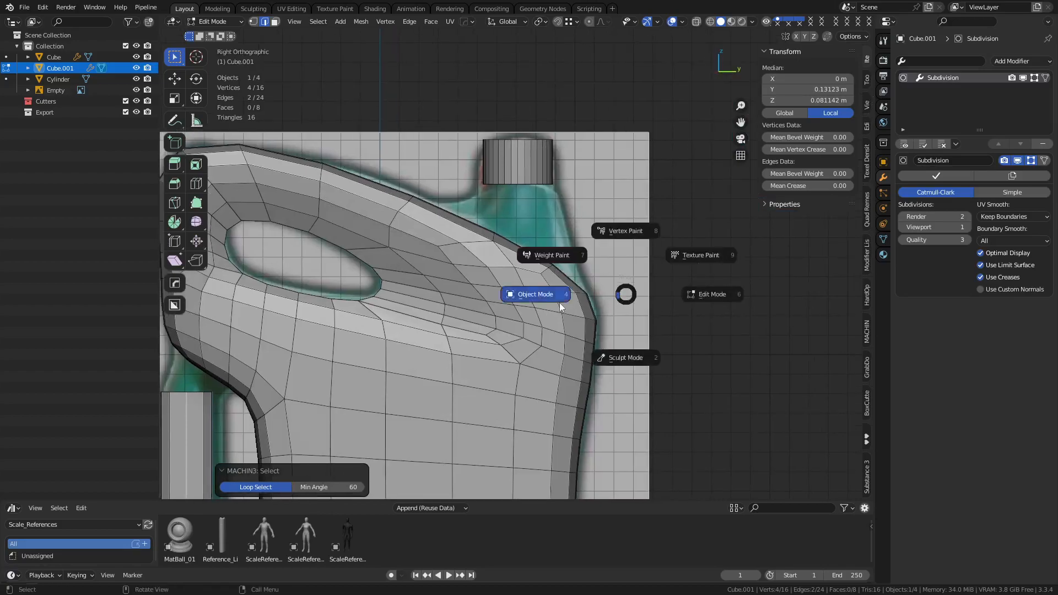
{"action": "left_click", "coordinate": [559, 302]}
- Open the bottle body in Edit Mode and knife-cut vertically through the mesh from the recess's upper cap-end vertex to the shoulder's top edge
{"action": "left_click", "coordinate": [507, 257]}
{"action": "key", "text": "ctrl+Tab"}
{"action": "left_click", "coordinate": [556, 253]}
{"action": "middle_click_drag", "start_coordinate": [557, 253], "coordinate": [521, 269]}
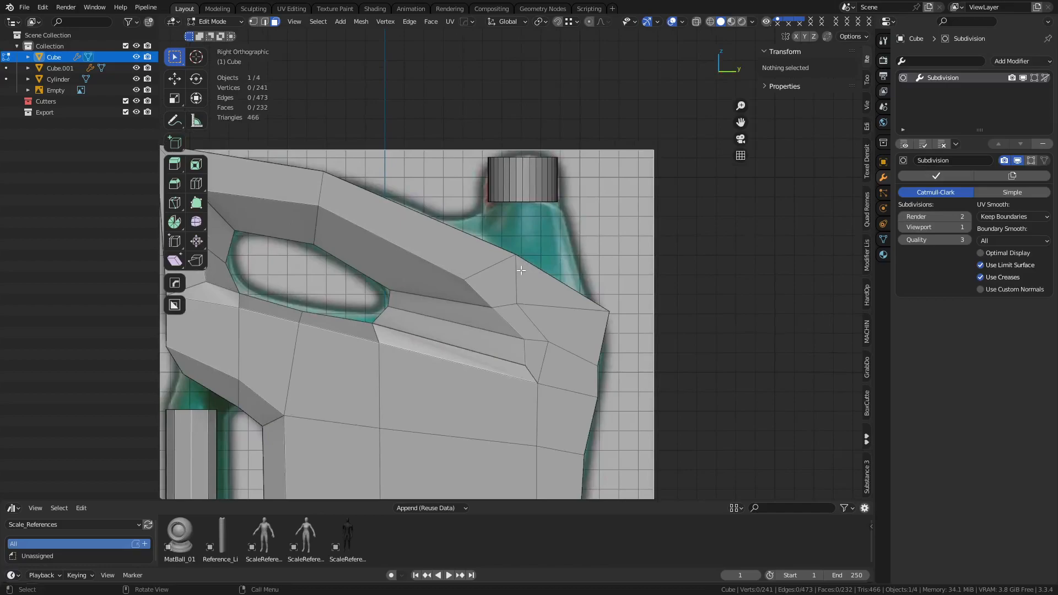
{"action": "left_click_drag", "start_coordinate": [505, 272], "coordinate": [536, 235]}
{"action": "key", "text": "3"}
{"action": "left_click", "coordinate": [499, 292]}
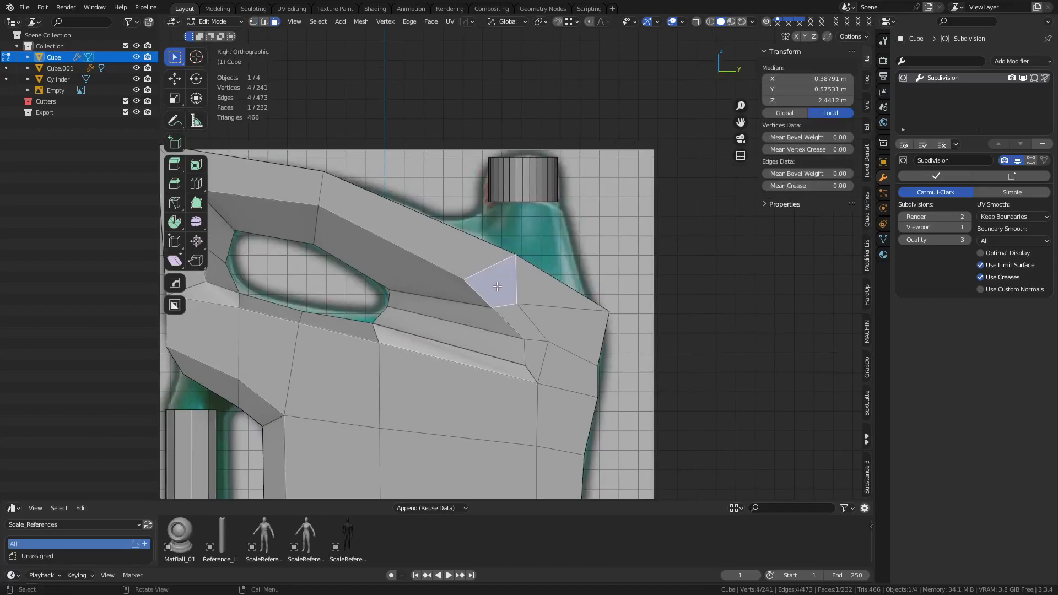
{"action": "key", "text": "alt+z"}
{"action": "key", "text": "k"}
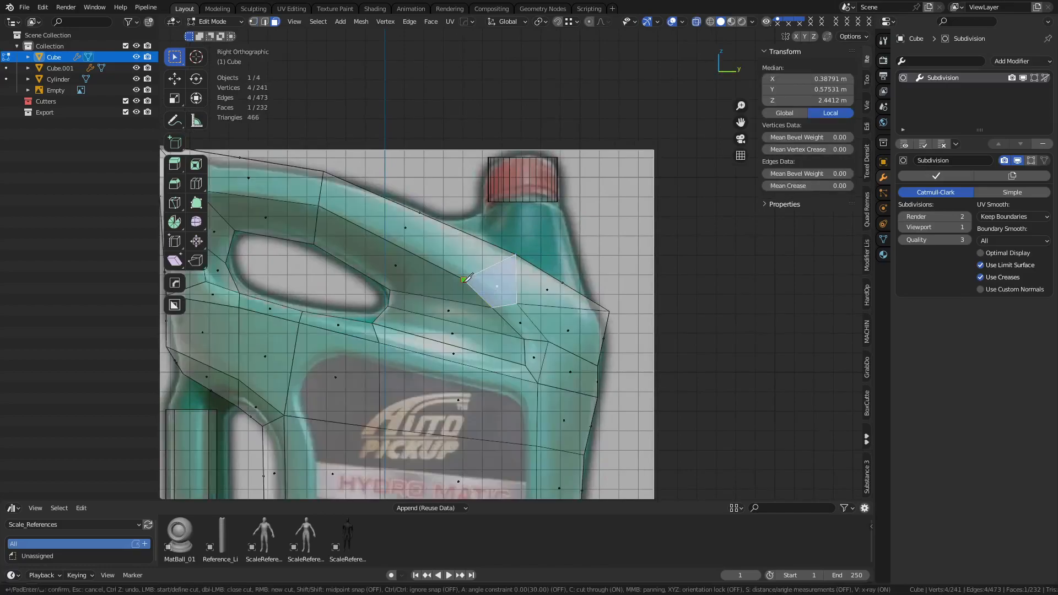
{"action": "left_click", "coordinate": [464, 279]}
{"action": "left_click", "coordinate": [483, 207]}
{"action": "key", "text": "Return"}
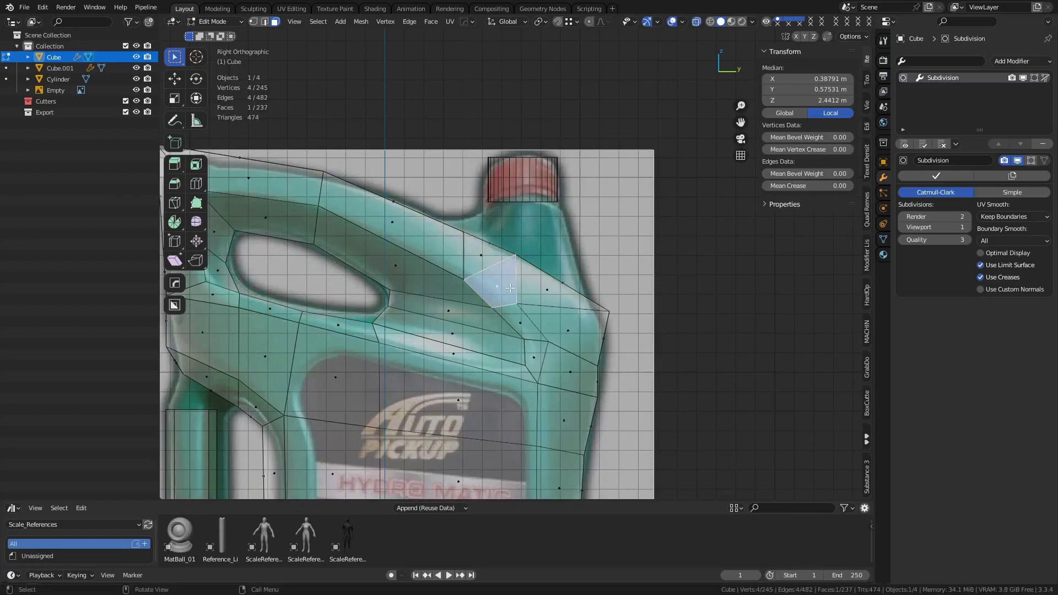
{"action": "key", "text": "1"}
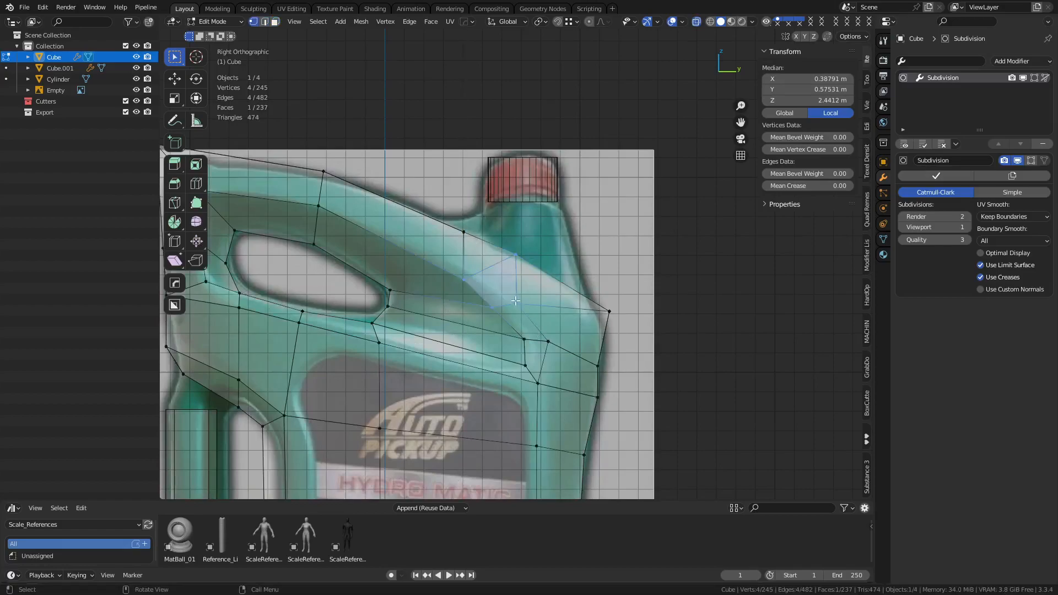
{"action": "left_click_drag", "start_coordinate": [512, 316], "coordinate": [550, 291]}
{"action": "key", "text": "g"}
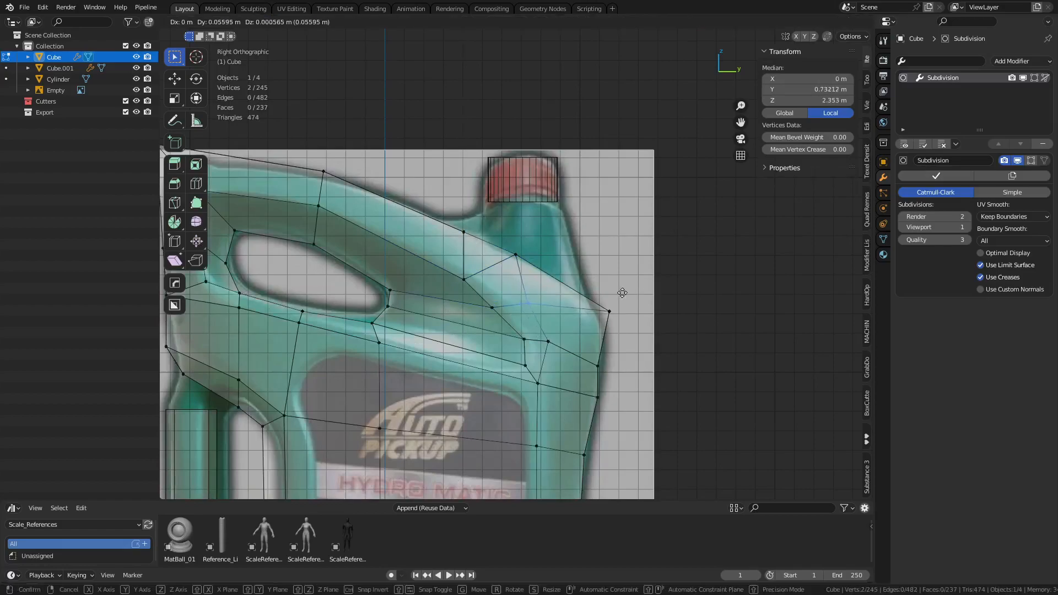
{"action": "left_click", "coordinate": [596, 291]}
- Knife-cut along the handle's upper strip from the shoulder vertex below the neck, and merge the two vertices near the neck at center
{"action": "key", "text": "k"}
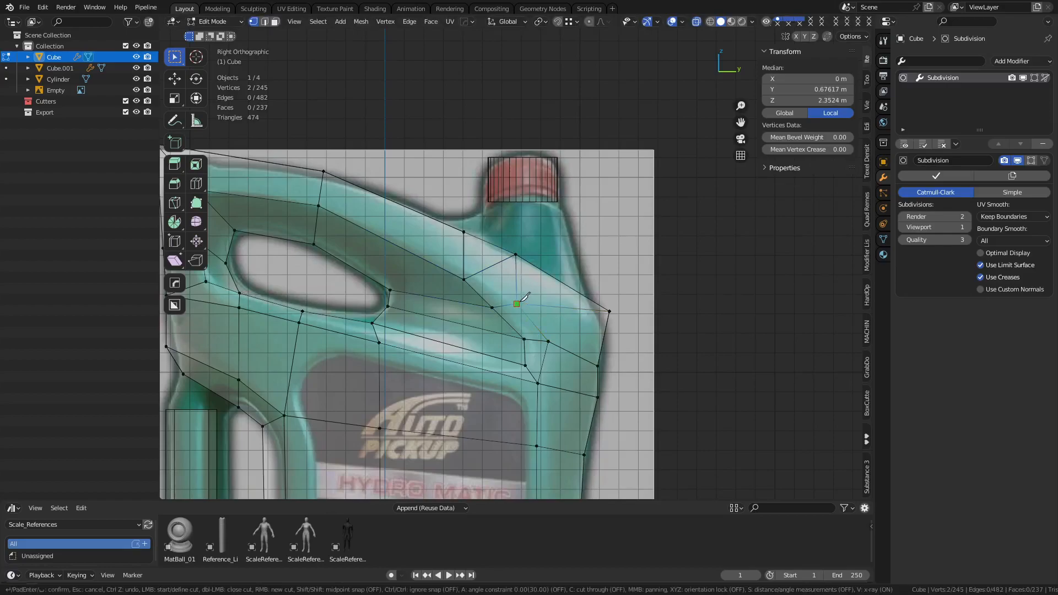
{"action": "left_click", "coordinate": [318, 189]}
{"action": "key", "text": "Return"}
{"action": "left_click", "coordinate": [461, 253]}
{"action": "left_click", "coordinate": [488, 267], "text": "shift"}
{"action": "key", "text": "shift+1"}
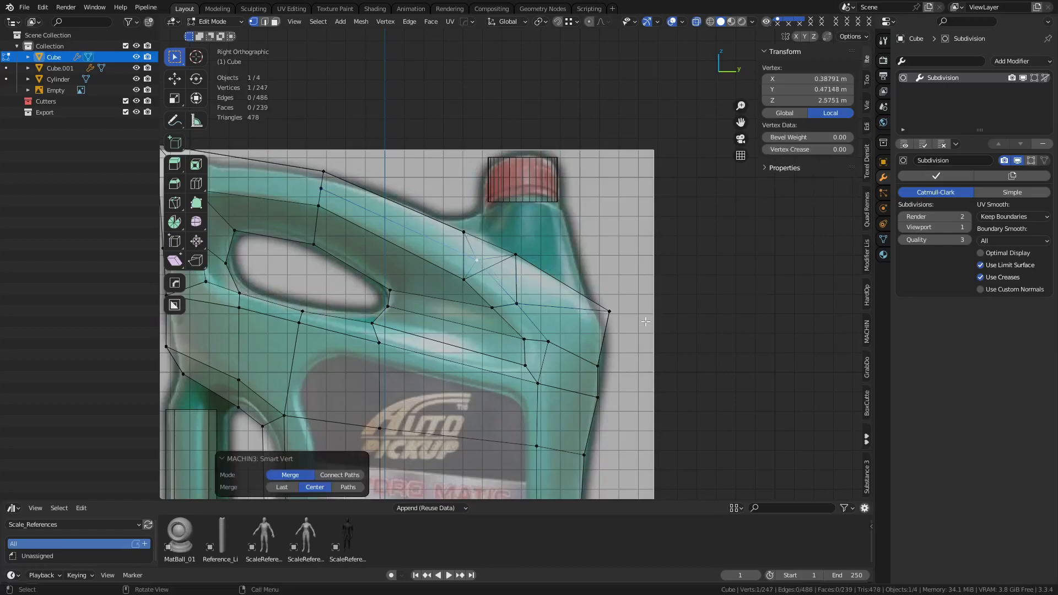
- Symmetrize the whole body mesh along X from the positive to the negative side
{"action": "middle_click_drag", "start_coordinate": [652, 321], "coordinate": [540, 345]}
{"action": "key", "text": "a"}
{"action": "key", "text": "alt+x"}
{"action": "middle_click_drag", "start_coordinate": [618, 361], "coordinate": [661, 340], "text": "alt"}
{"action": "key", "text": "alt+z"}
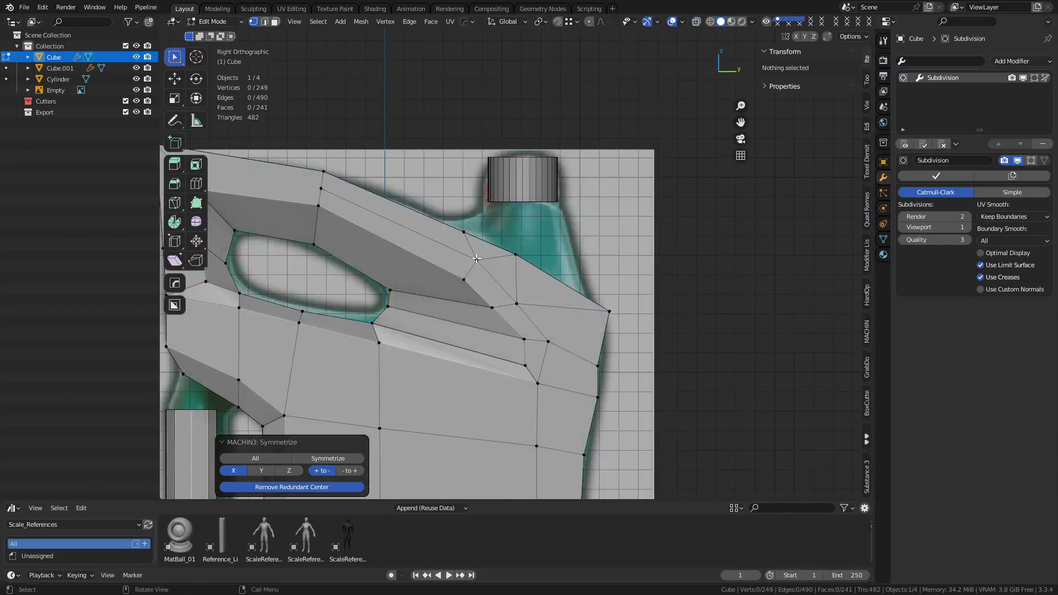
- Dissolve the short edge joining the merged vertex to the shoulder's top edge, symmetrize the mesh along X, and check it in Object Mode
{"action": "key", "text": "alt+z"}
{"action": "key", "text": "2"}
{"action": "left_click", "coordinate": [509, 284]}
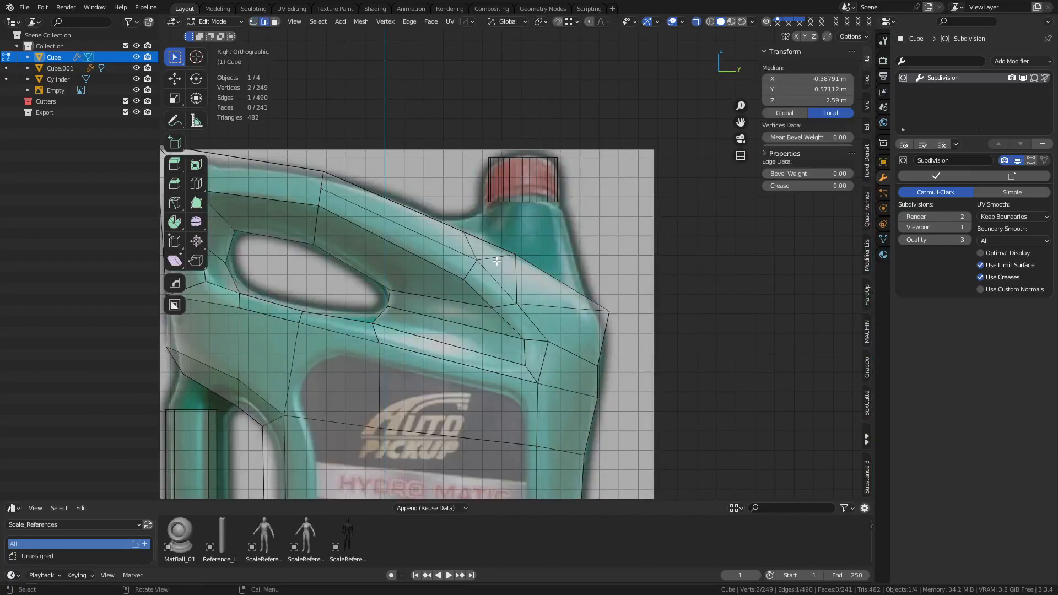
{"action": "key", "text": "ctrl+x"}
{"action": "middle_click_drag", "start_coordinate": [567, 314], "coordinate": [554, 358]}
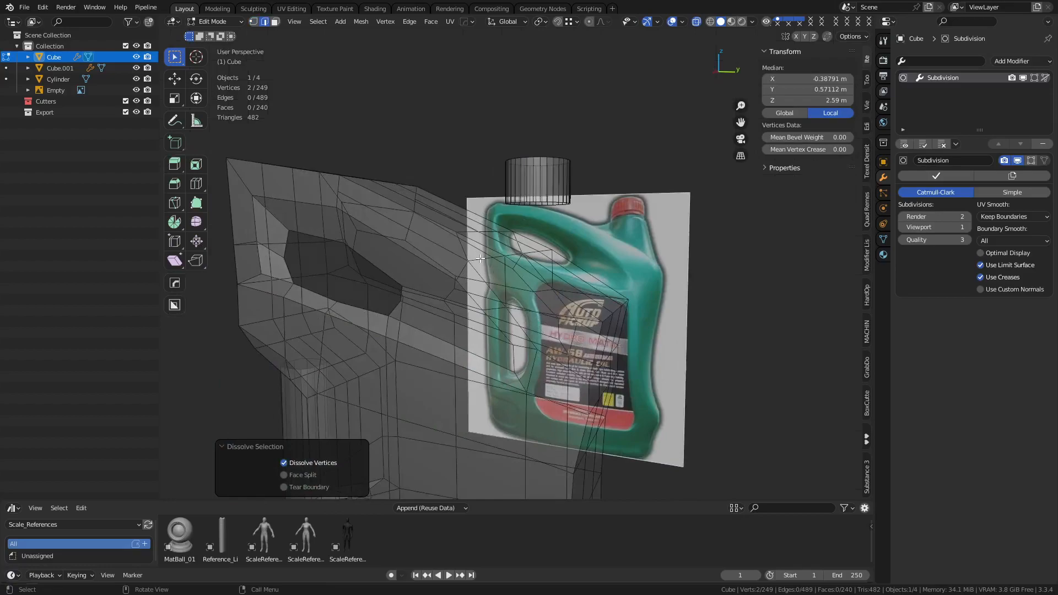
{"action": "key", "text": "a"}
{"action": "key", "text": "alt+x"}
{"action": "key", "text": "alt+z"}
{"action": "key", "text": "Tab"}
{"action": "key", "text": "KP_3"}
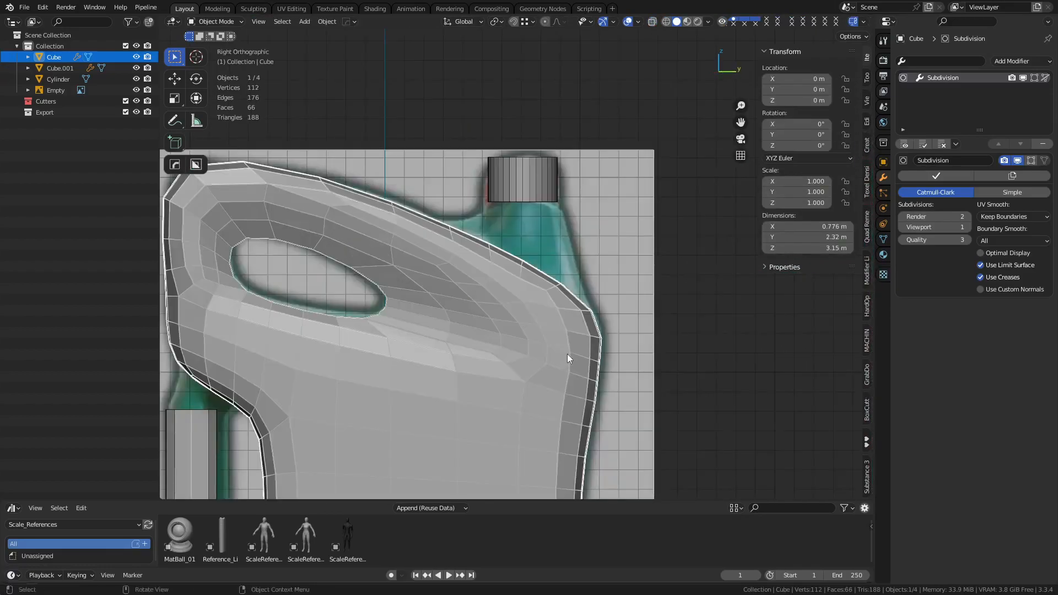
- Move the vertices at the shoulder's outer corner about 0.037 m inward along Y and 0.017 m down
{"action": "key", "text": "Tab"}
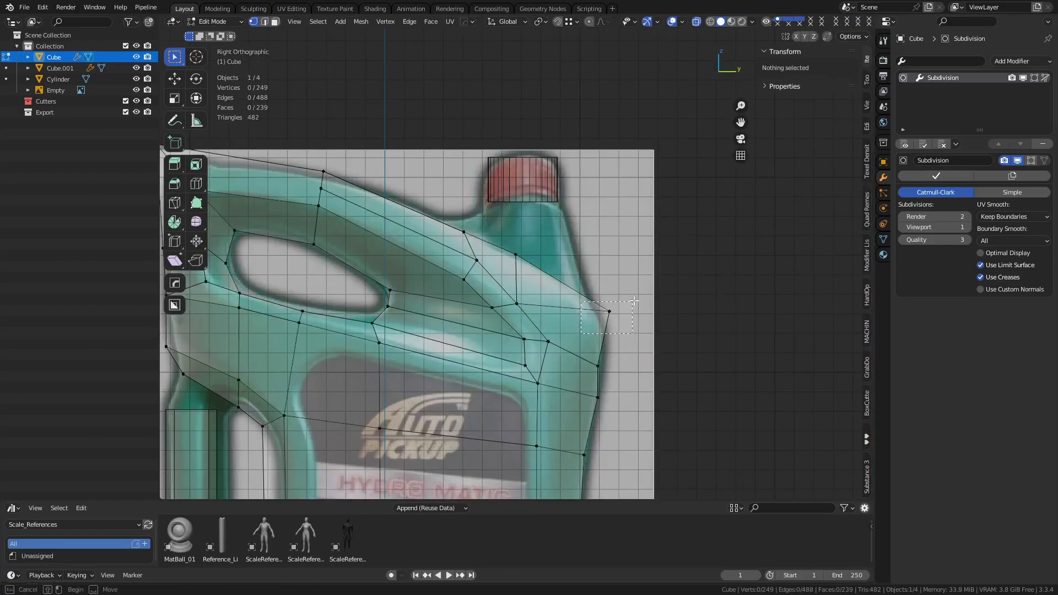
{"action": "left_click", "coordinate": [608, 329], "text": "alt"}
{"action": "key", "text": "g"}
{"action": "left_click", "coordinate": [565, 332]}
- Add a single loop cut across the shoulder top between the neck area and the outer corner, and move it to follow the reference outline
{"action": "middle_click_drag", "start_coordinate": [567, 325], "coordinate": [567, 274]}
{"action": "key", "text": "ctrl+r"}
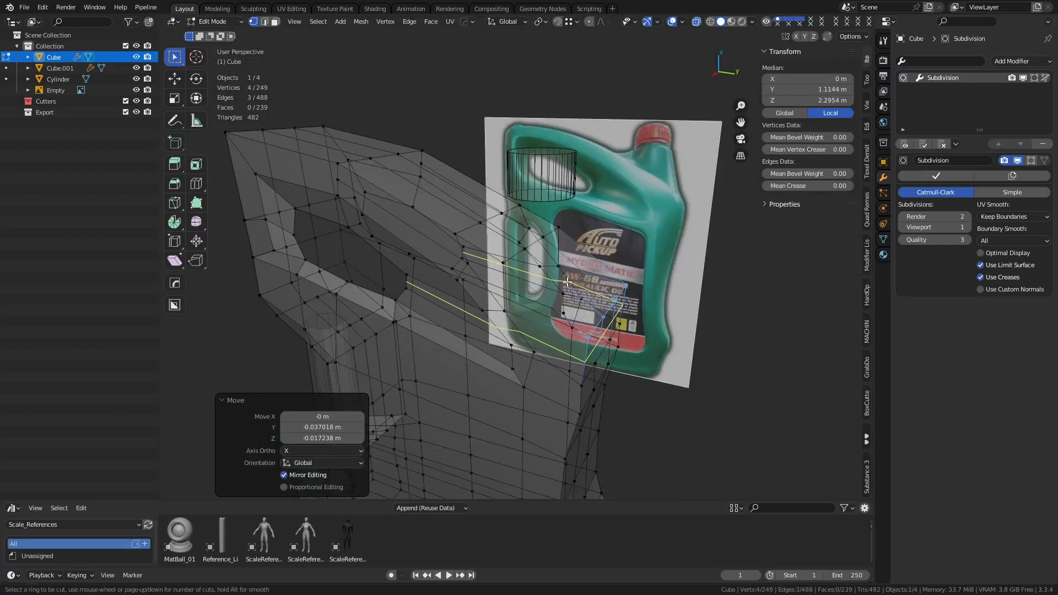
{"action": "key", "text": "KP_3"}
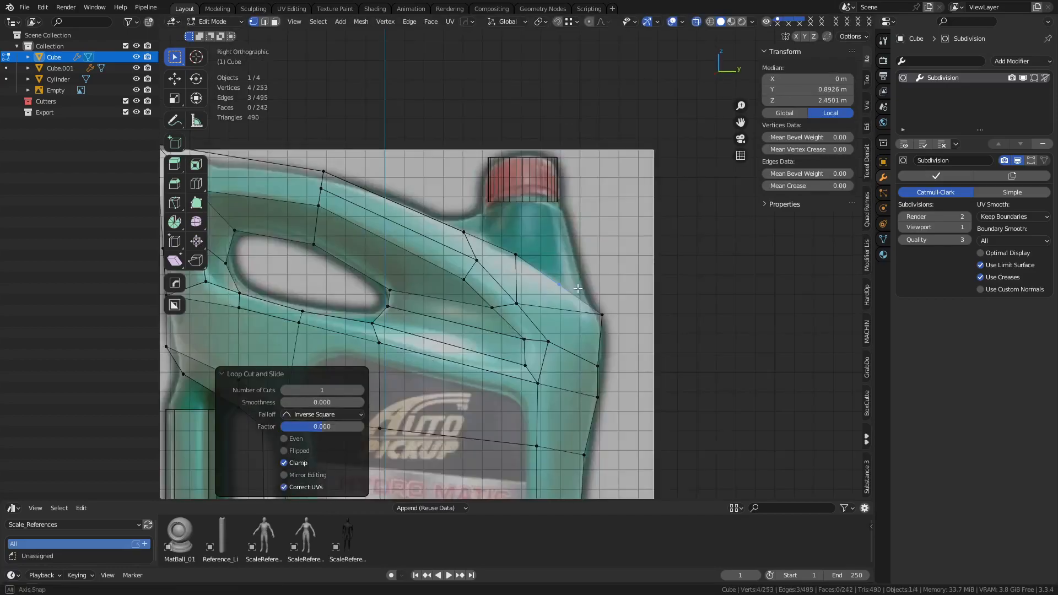
{"action": "key", "text": "g"}
{"action": "left_click", "coordinate": [642, 255]}
- Try to select the block of shoulder faces beneath the cap in face select mode
{"action": "middle_click_drag", "start_coordinate": [641, 255], "coordinate": [568, 323]}
{"action": "key", "text": "3"}
{"action": "left_click", "coordinate": [551, 325]}
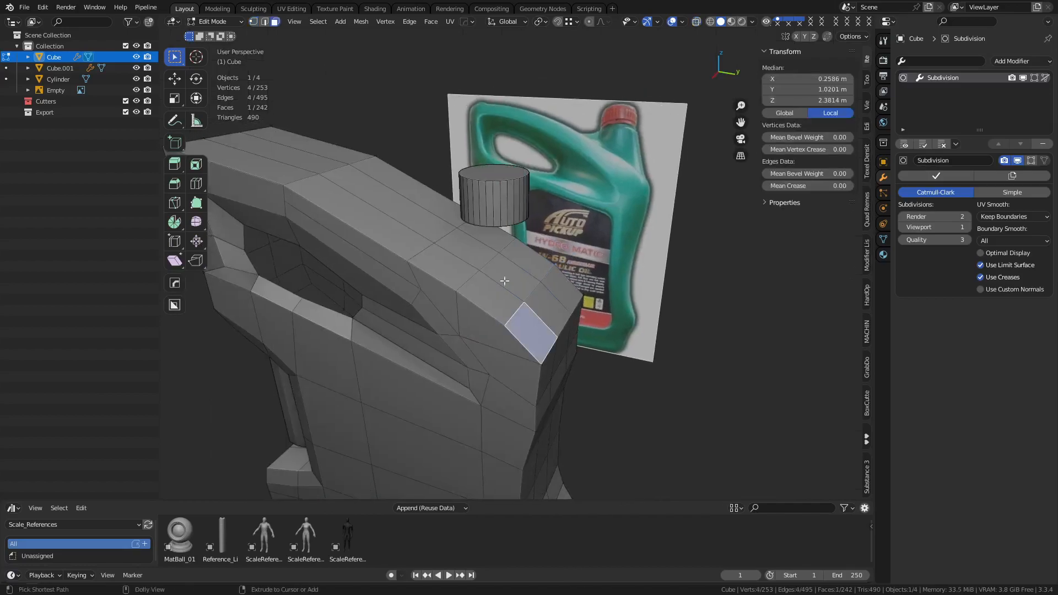
{"action": "left_click", "coordinate": [489, 219], "text": "ctrl+shift"}
{"action": "left_click", "coordinate": [469, 285]}
{"action": "left_click", "coordinate": [445, 271]}
{"action": "left_click", "coordinate": [475, 247]}
{"action": "left_click", "coordinate": [491, 235]}
{"action": "left_click", "coordinate": [456, 269]}
{"action": "left_click", "coordinate": [501, 301]}
{"action": "left_click", "coordinate": [524, 324]}
{"action": "left_click", "coordinate": [460, 285]}
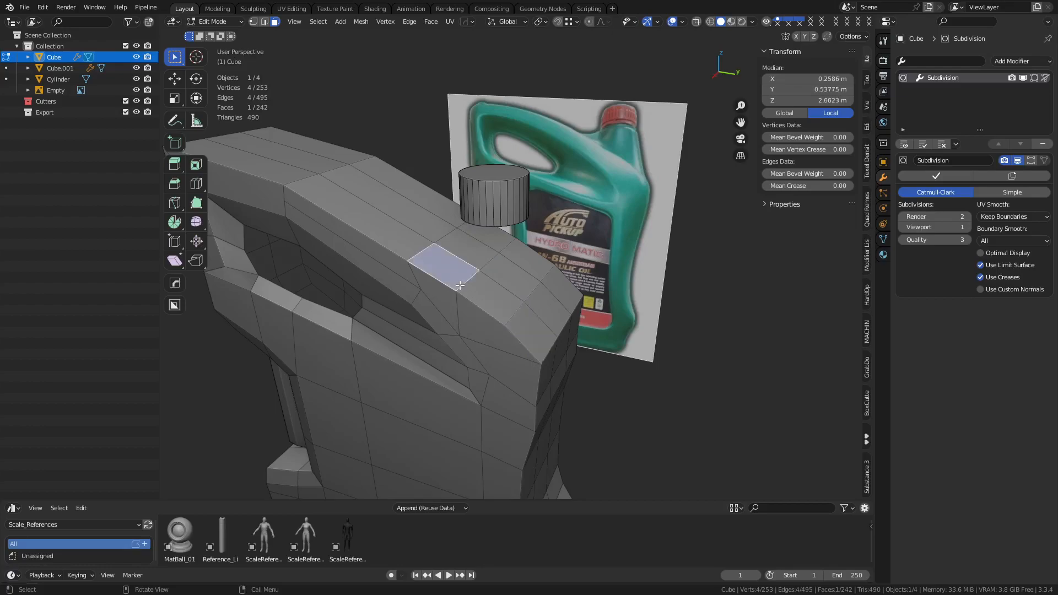
{"action": "left_click", "coordinate": [563, 283], "text": "ctrl+shift"}
- Select the three-by-three block of top shoulder faces beneath the cap
{"action": "mouse_move", "coordinate": [613, 351]}
{"action": "middle_mouse_down"}
{"action": "mouse_move", "coordinate": [626, 335]}
{"action": "mouse_move", "coordinate": [638, 340]}
{"action": "mouse_move", "coordinate": [597, 354]}
{"action": "middle_mouse_up"}
{"action": "left_click", "coordinate": [526, 329]}
{"action": "left_click", "coordinate": [495, 253], "text": "ctrl+shift"}
{"action": "key", "text": "a"}
{"action": "key", "text": "a"}
{"action": "key", "text": "c"}
{"action": "left_click", "coordinate": [493, 277]}
{"action": "mouse_move", "coordinate": [493, 277]}
{"action": "left_mouse_down"}
{"action": "mouse_move", "coordinate": [529, 287]}
{"action": "mouse_move", "coordinate": [504, 263]}
{"action": "left_mouse_up"}
{"action": "right_click", "coordinate": [520, 277]}
- Inset the selected shoulder faces by about 0.048 m and raise them about 0.177 m toward the cap
{"action": "middle_click_drag", "start_coordinate": [581, 327], "coordinate": [641, 343], "text": "alt"}
{"action": "scroll", "coordinate": [666, 335], "scroll_direction": "up", "scroll_amount": 1}
{"action": "key", "text": "i"}
{"action": "left_click", "coordinate": [648, 362]}
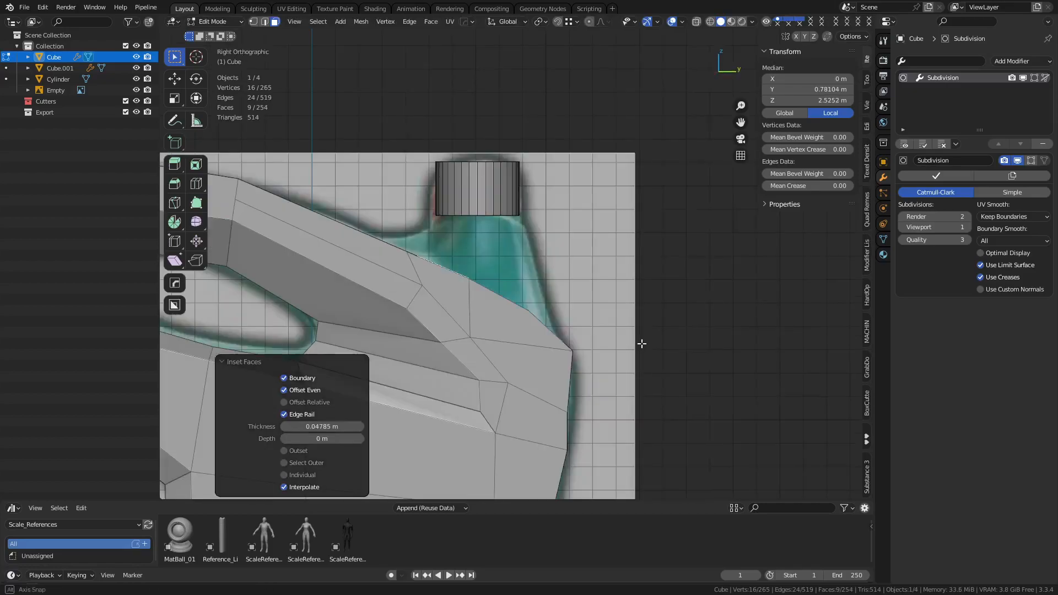
{"action": "key", "text": "g"}
{"action": "left_click", "coordinate": [640, 303]}
- Align the raised neck faces to their highest point, scale them by 0.589, and position them directly under the cap
{"action": "key", "text": "alt+a"}
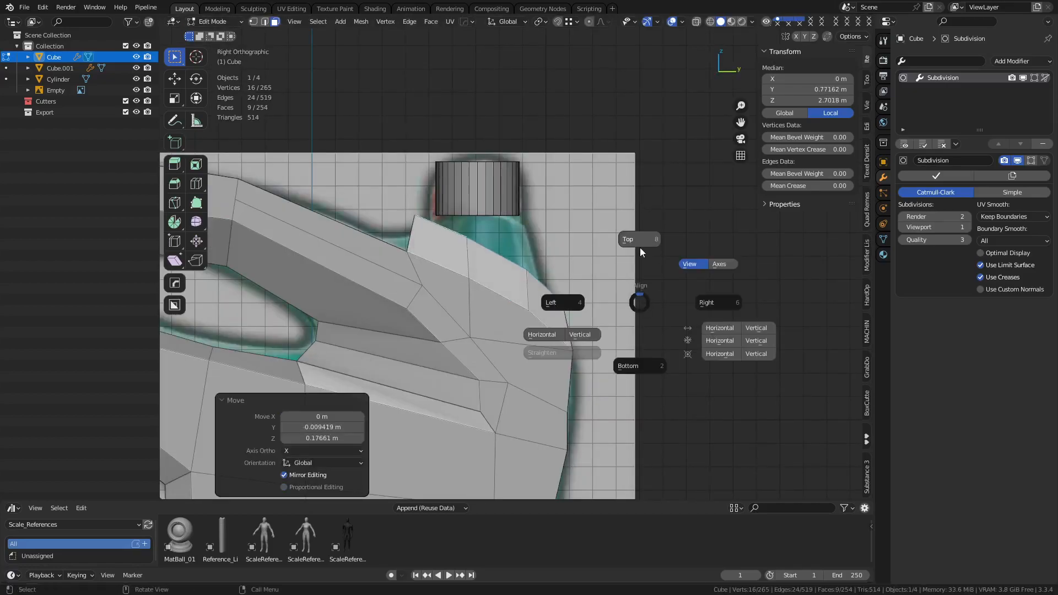
{"action": "left_click", "coordinate": [640, 246]}
{"action": "key", "text": "s"}
{"action": "left_click", "coordinate": [625, 271]}
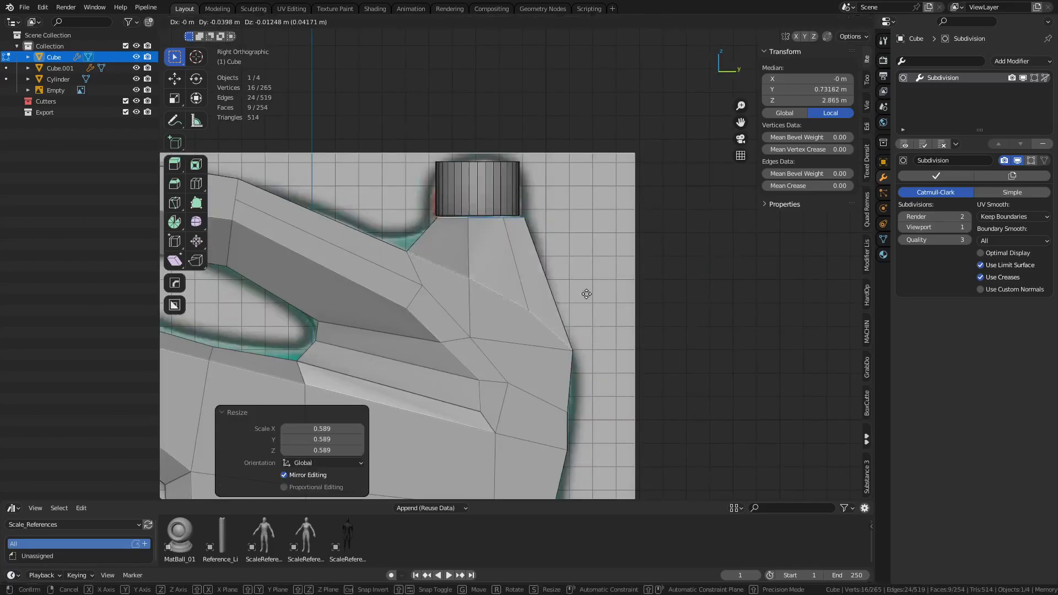
{"action": "key", "text": "g"}
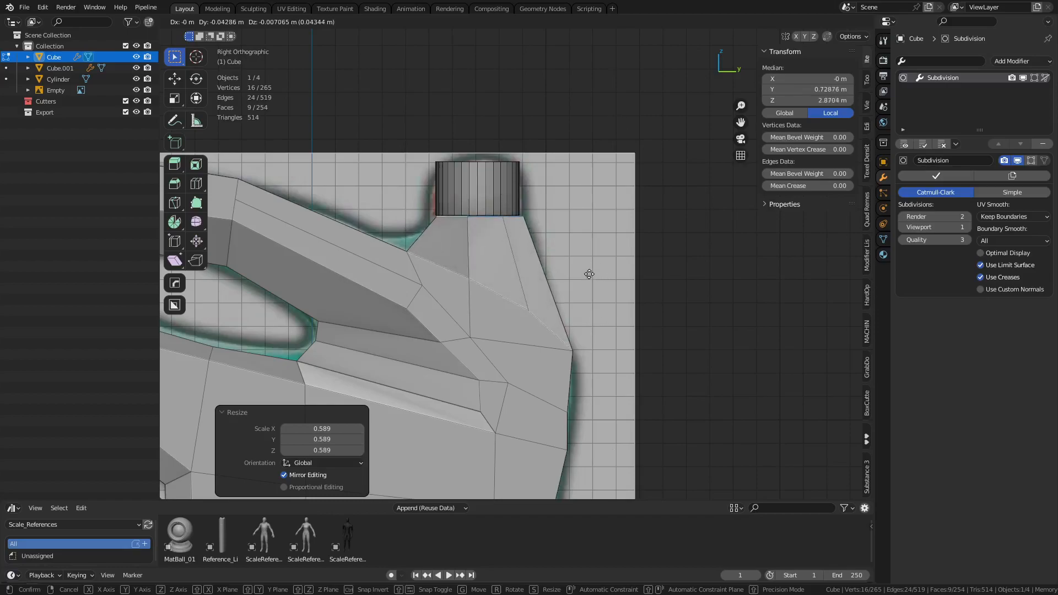
{"action": "left_click", "coordinate": [597, 289]}
{"action": "middle_click_drag", "start_coordinate": [491, 291], "coordinate": [570, 297], "text": "shift"}
{"action": "middle_click_drag", "start_coordinate": [331, 215], "coordinate": [391, 246]}
{"action": "middle_click_drag", "start_coordinate": [656, 266], "coordinate": [635, 259], "text": "alt"}
{"action": "key", "text": "ctrl+Tab"}
{"action": "left_click", "coordinate": [587, 264]}
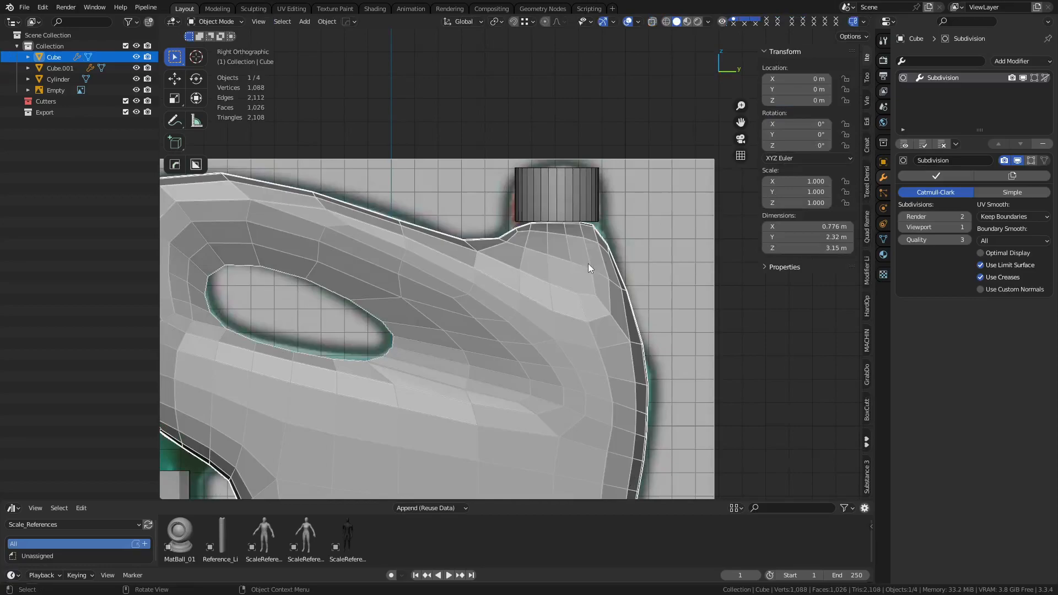
- Reshape the neck's top faces into a circle with LoopTools and shift them about 0.02 m along negative Y under the cap
{"action": "key", "text": "ctrl+Tab"}
{"action": "left_click", "coordinate": [622, 264]}
{"action": "middle_click_drag", "start_coordinate": [565, 262], "coordinate": [607, 331]}
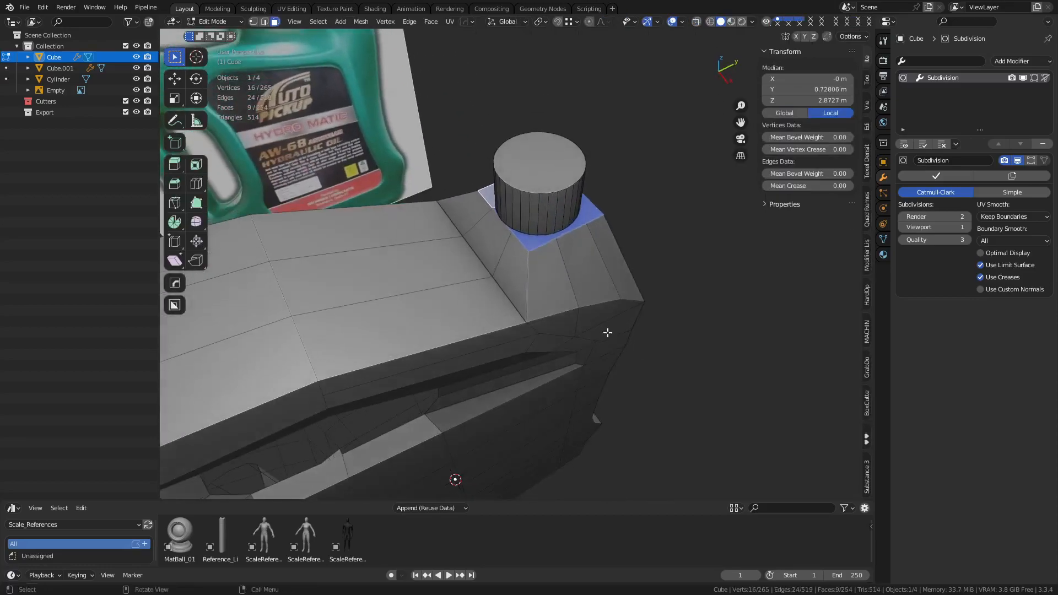
{"action": "right_click", "coordinate": [597, 245]}
{"action": "mouse_move", "coordinate": [597, 248]}
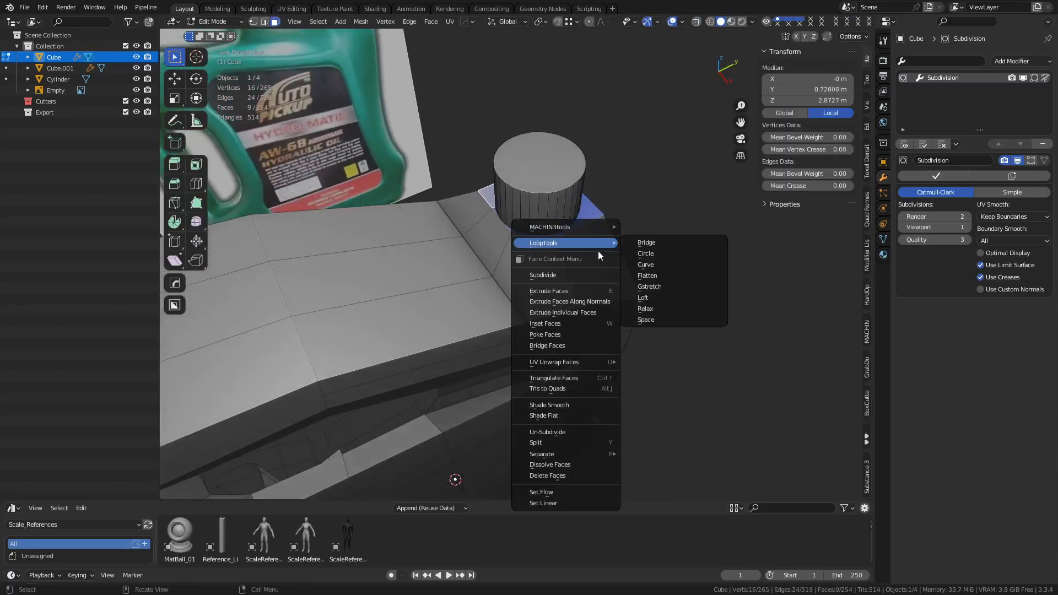
{"action": "left_click", "coordinate": [643, 255]}
{"action": "middle_click_drag", "start_coordinate": [644, 267], "coordinate": [674, 274]}
{"action": "key", "text": "g"}
{"action": "key", "text": "y"}
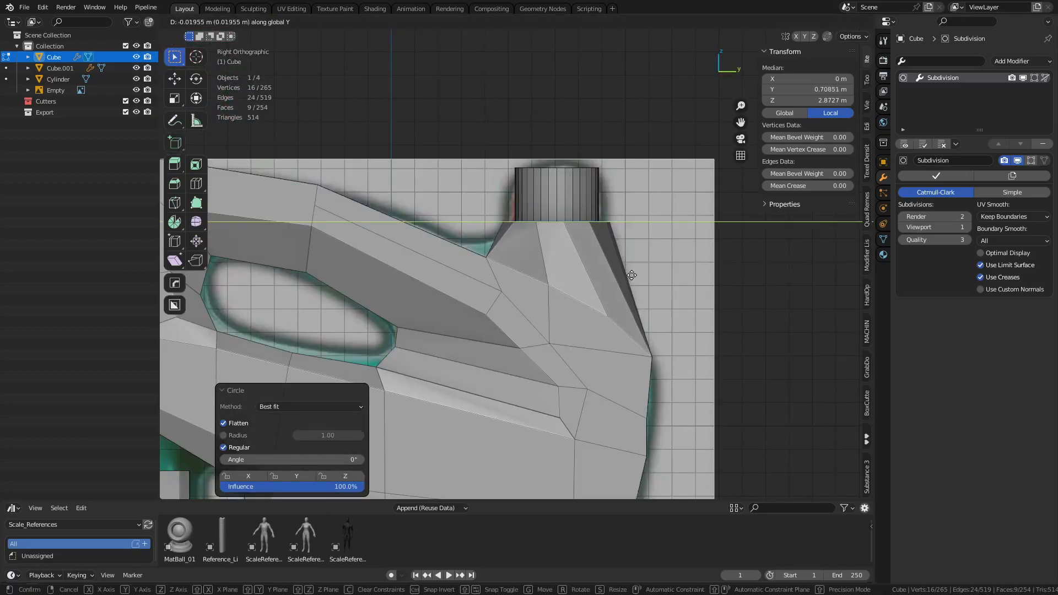
{"action": "left_click", "coordinate": [632, 277]}
- Add an edge loop around the neck, edge-slide it evenly to just below the rim, and align it along Z to the minimum
{"action": "key", "text": "ctrl+Tab"}
{"action": "left_click", "coordinate": [541, 275]}
{"action": "key", "text": "Tab"}
{"action": "key", "text": "g"}
{"action": "key", "text": "g"}
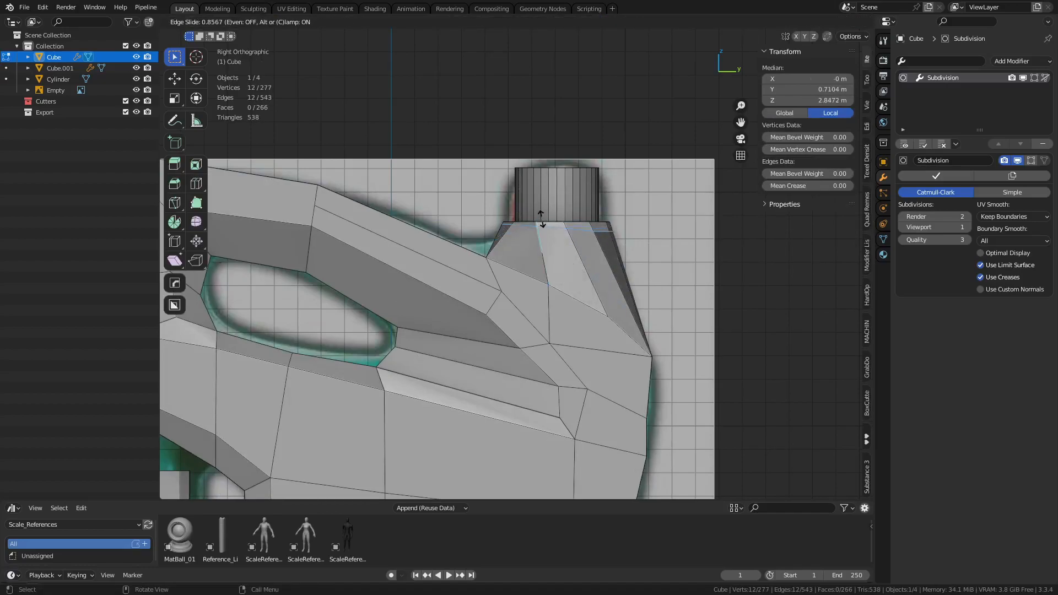
{"action": "key", "text": "e"}
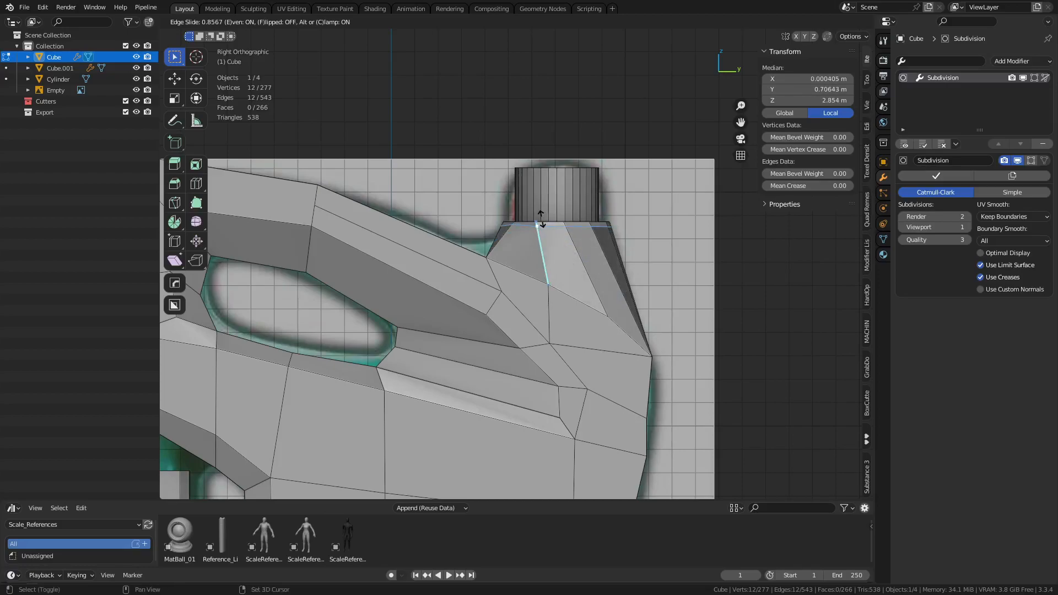
{"action": "left_click", "coordinate": [544, 225]}
{"action": "key", "text": "alt+a"}
{"action": "left_click", "coordinate": [545, 289]}
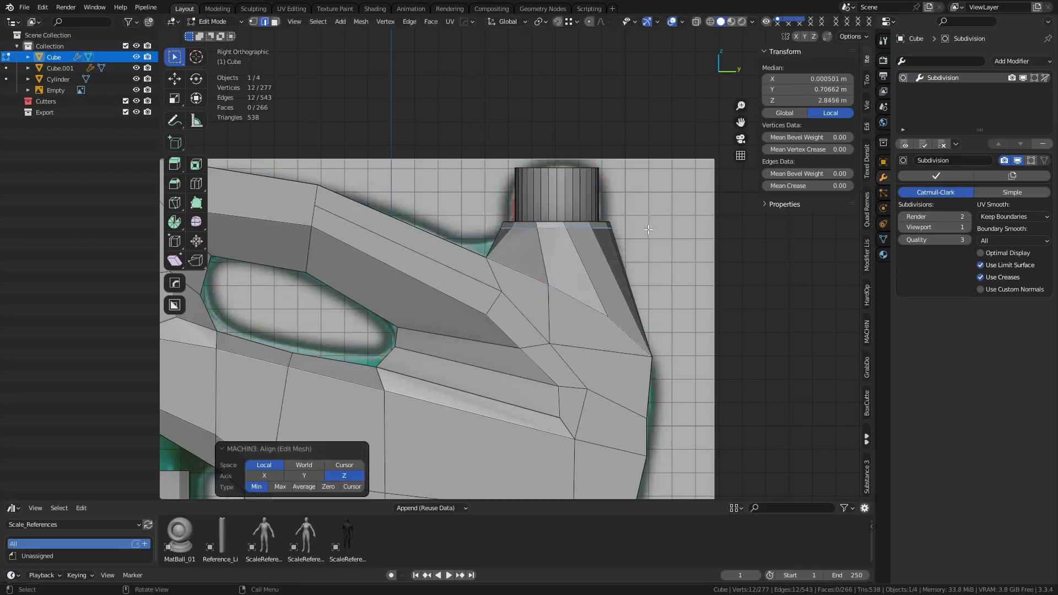
{"action": "middle_click_drag", "start_coordinate": [638, 255], "coordinate": [574, 293]}
{"action": "key", "text": "ctrl+Tab"}
{"action": "left_click", "coordinate": [592, 292]}
- Select all the top faces of the neck beneath the cap and inset them slightly
{"action": "key", "text": "ctrl+Tab"}
{"action": "left_click", "coordinate": [597, 282]}
{"action": "key", "text": "3"}
{"action": "left_click", "coordinate": [529, 228]}
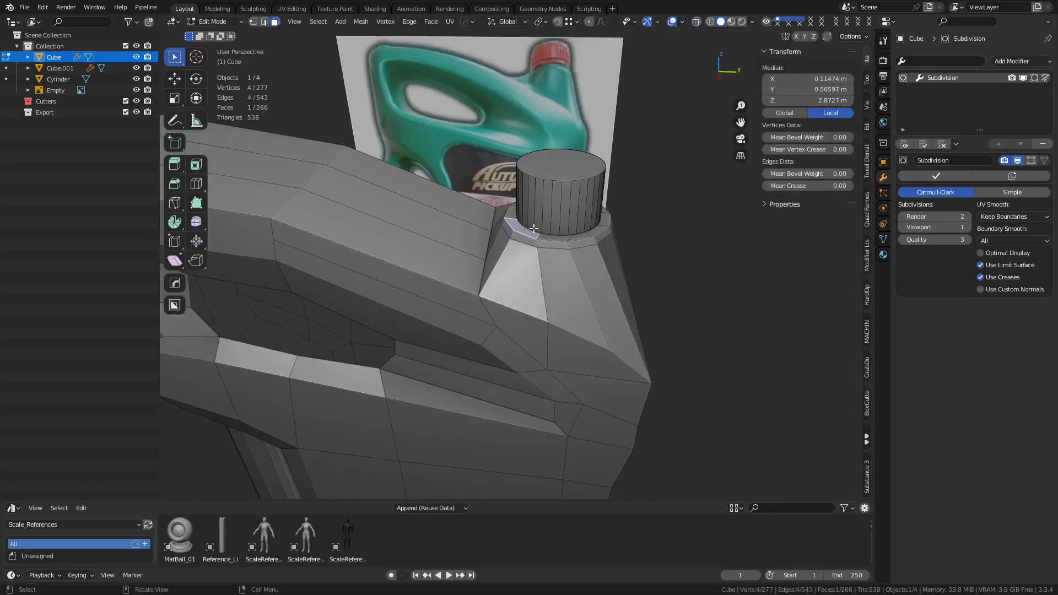
{"action": "key", "text": "alt+z"}
{"action": "left_click", "coordinate": [587, 211], "text": "ctrl+shift"}
{"action": "key", "text": "alt+z"}
{"action": "key", "text": "i"}
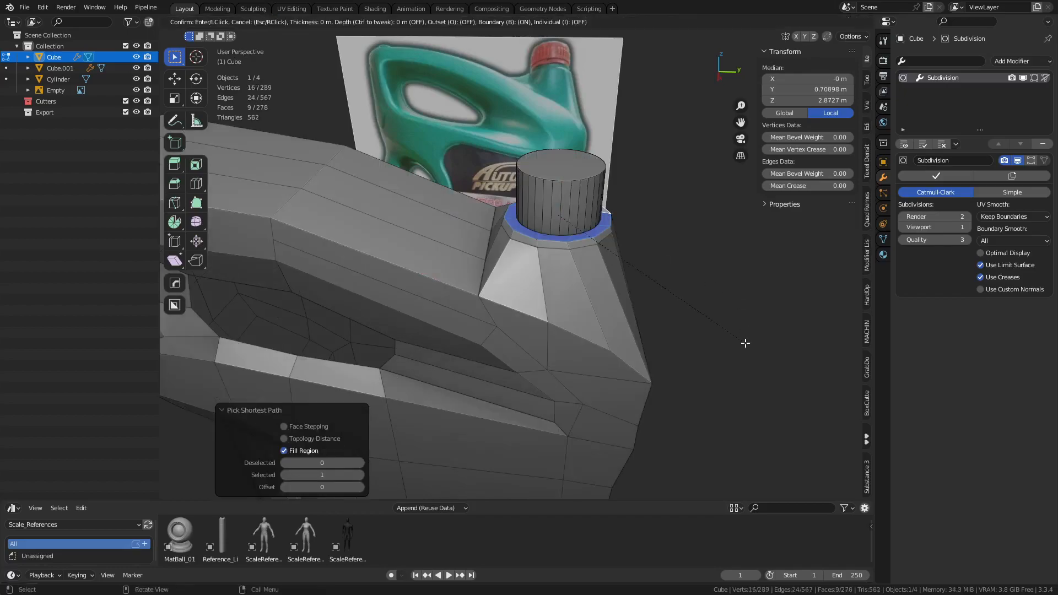
{"action": "left_click", "coordinate": [735, 341]}
- Compare the subdivided neck and the cap with the reference image in the side view
{"action": "key", "text": "ctrl+Tab"}
{"action": "left_click", "coordinate": [683, 338]}
{"action": "middle_click_drag", "start_coordinate": [595, 294], "coordinate": [580, 403]}
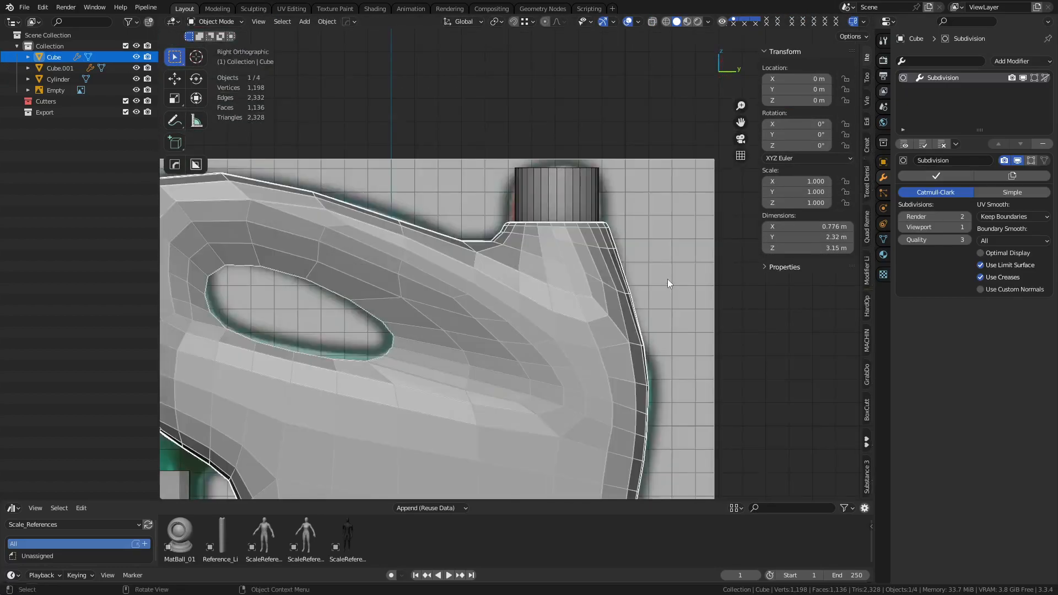
{"action": "scroll", "coordinate": [666, 283], "scroll_direction": "down", "scroll_amount": 3}
{"action": "left_click", "coordinate": [572, 213]}
{"action": "scroll", "coordinate": [607, 256], "scroll_direction": "up", "scroll_amount": 4}
{"action": "key", "text": "alt+z"}
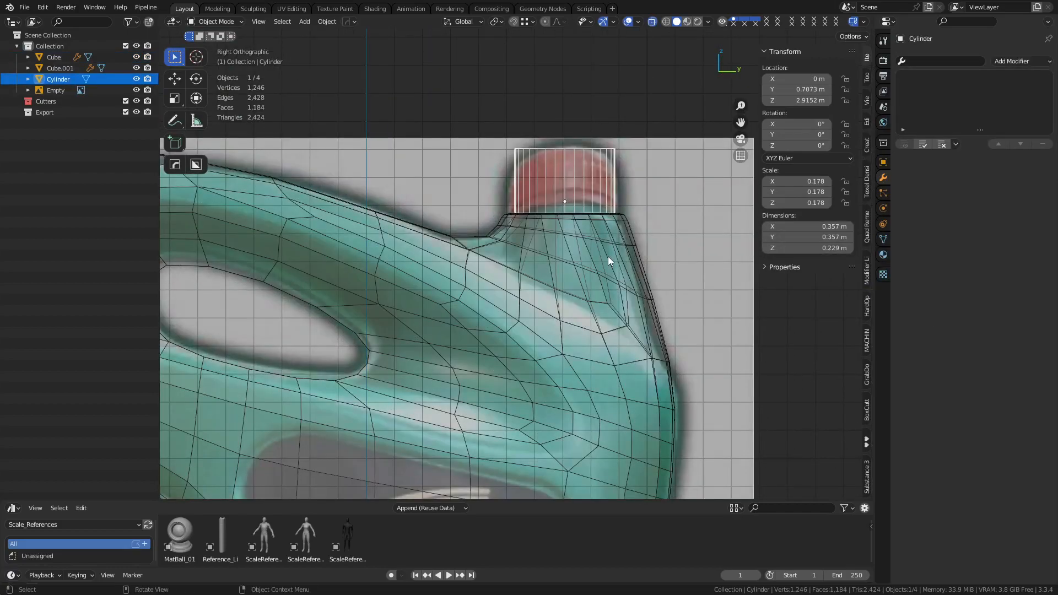
{"action": "scroll", "coordinate": [607, 256], "scroll_direction": "down", "scroll_amount": 4}
{"action": "key", "text": "alt+z"}
- Select the separate handle bar and compare it and the lower body with the reference image
{"action": "middle_click_drag", "start_coordinate": [556, 380], "coordinate": [606, 229], "text": "shift"}
{"action": "middle_click_drag", "start_coordinate": [513, 280], "coordinate": [559, 268], "text": "shift"}
{"action": "left_click", "coordinate": [390, 279]}
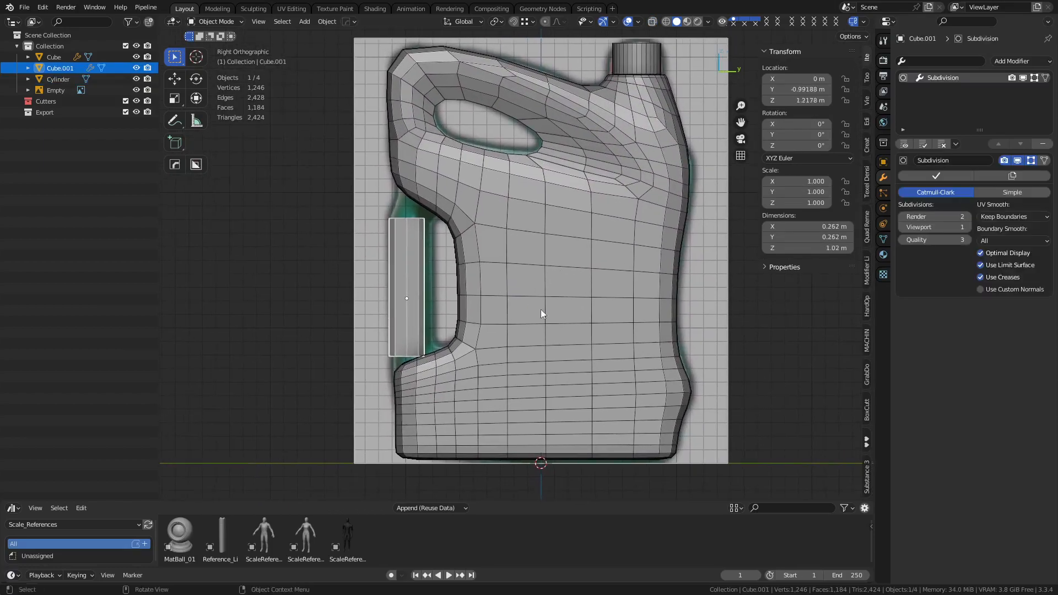
{"action": "key", "text": "alt+z"}
{"action": "scroll", "coordinate": [571, 317], "scroll_direction": "down", "scroll_amount": 4, "text": "shift"}
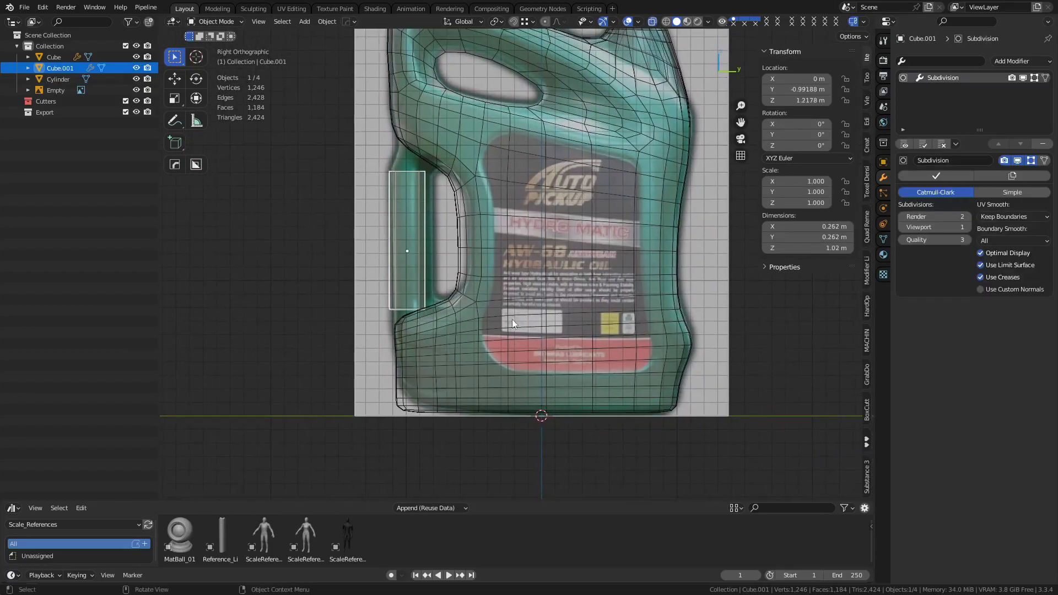
{"action": "key", "text": "alt+z"}
{"action": "middle_click_drag", "start_coordinate": [515, 337], "coordinate": [529, 335], "text": "shift"}
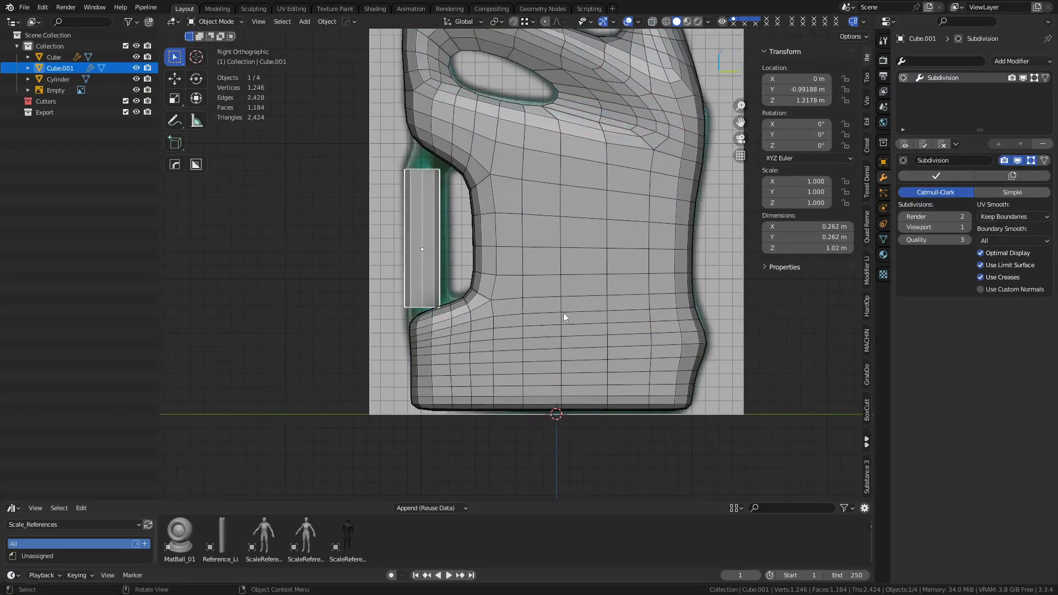
- Try a Subdivision viewport level of 0 on the handle bar
{"action": "left_click", "coordinate": [902, 229]}
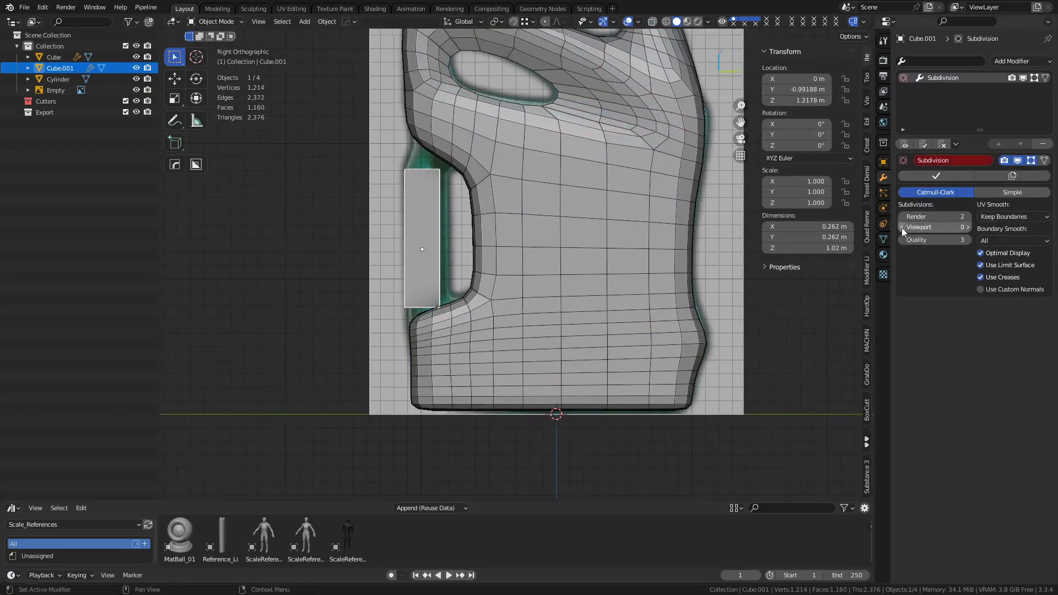
{"action": "left_click", "coordinate": [620, 288]}
{"action": "key", "text": "alt+z"}
{"action": "scroll", "coordinate": [524, 276], "scroll_direction": "up", "scroll_amount": 3}
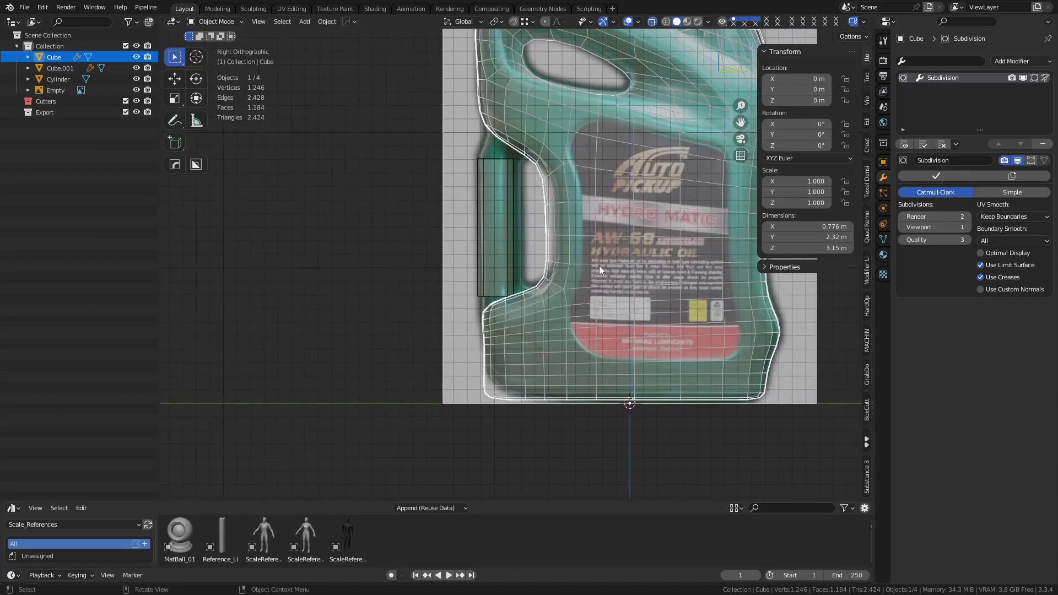
- Scale the handle bar to 0.964 along Z and raise it about 0.032 m between the body's two ledges
{"action": "left_click", "coordinate": [486, 268]}
{"action": "middle_click_drag", "start_coordinate": [489, 265], "coordinate": [557, 319]}
{"action": "key", "text": "alt+z"}
{"action": "key", "text": "s"}
{"action": "key", "text": "z"}
{"action": "left_click", "coordinate": [628, 383]}
{"action": "key", "text": "ctrl+Tab"}
{"action": "left_click", "coordinate": [590, 393]}
{"action": "key", "text": "g"}
{"action": "key", "text": "z"}
{"action": "left_click", "coordinate": [587, 327]}
- Open the bottle body in Edit Mode and symmetrize its whole mesh along X from positive to negative
{"action": "key", "text": "ctrl+Tab"}
{"action": "left_click", "coordinate": [587, 326]}
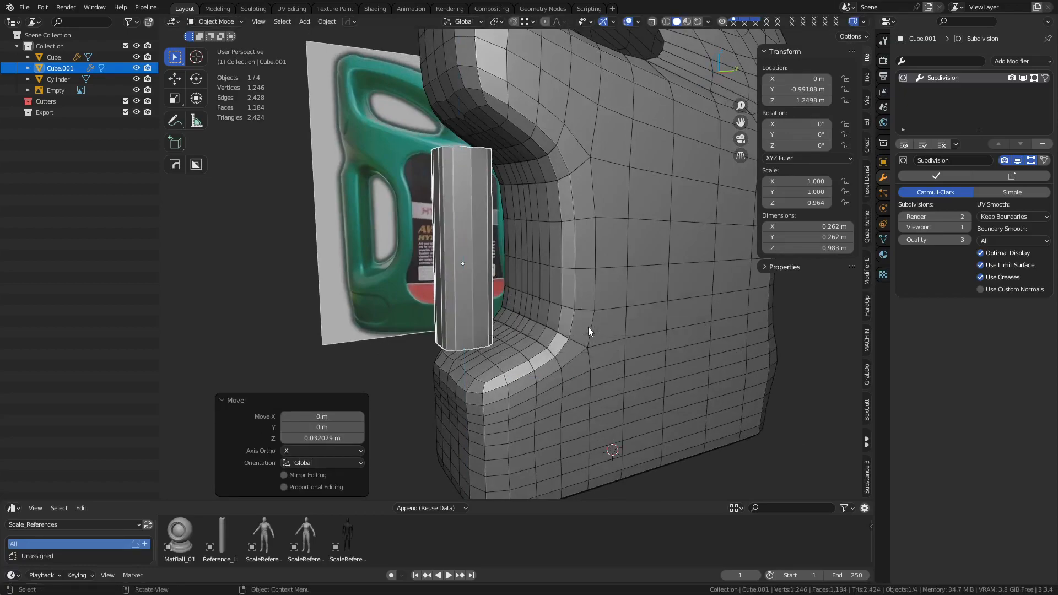
{"action": "left_click", "coordinate": [587, 326]}
{"action": "key", "text": "ctrl+Tab"}
{"action": "left_click", "coordinate": [626, 328]}
{"action": "key", "text": "a"}
{"action": "middle_click_drag", "start_coordinate": [627, 341], "coordinate": [546, 266], "text": "alt"}
{"action": "key", "text": "alt+x"}
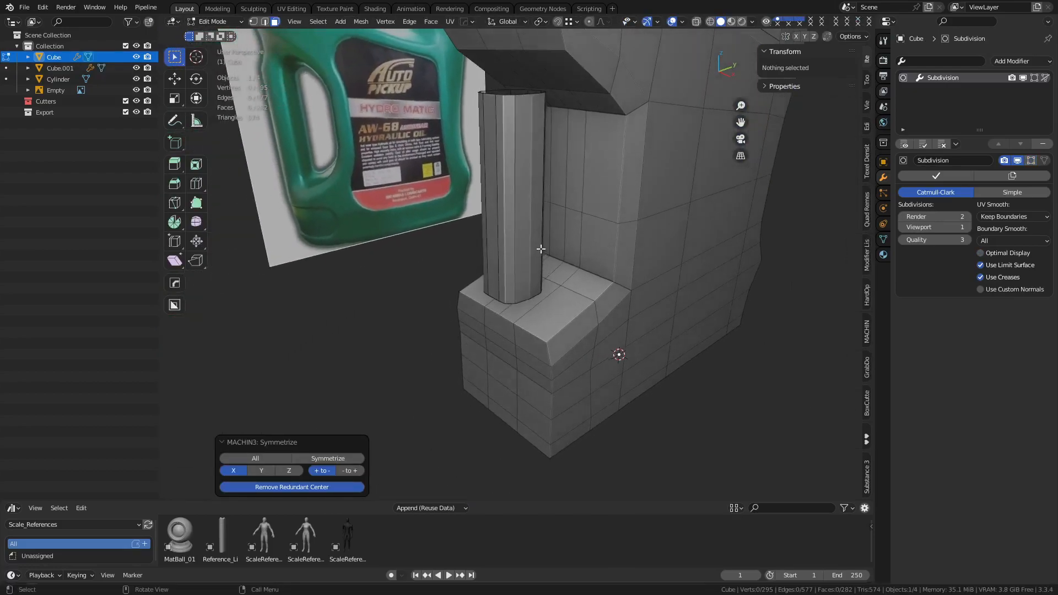
- Return to Object Mode, select the handle bar with the bottle body, and join them into one mesh
{"action": "middle_click_drag", "start_coordinate": [556, 310], "coordinate": [577, 309]}
{"action": "left_click", "coordinate": [526, 319]}
{"action": "key", "text": "alt+z"}
{"action": "key", "text": "alt+z"}
{"action": "key", "text": "ctrl+Tab"}
{"action": "left_click", "coordinate": [530, 311]}
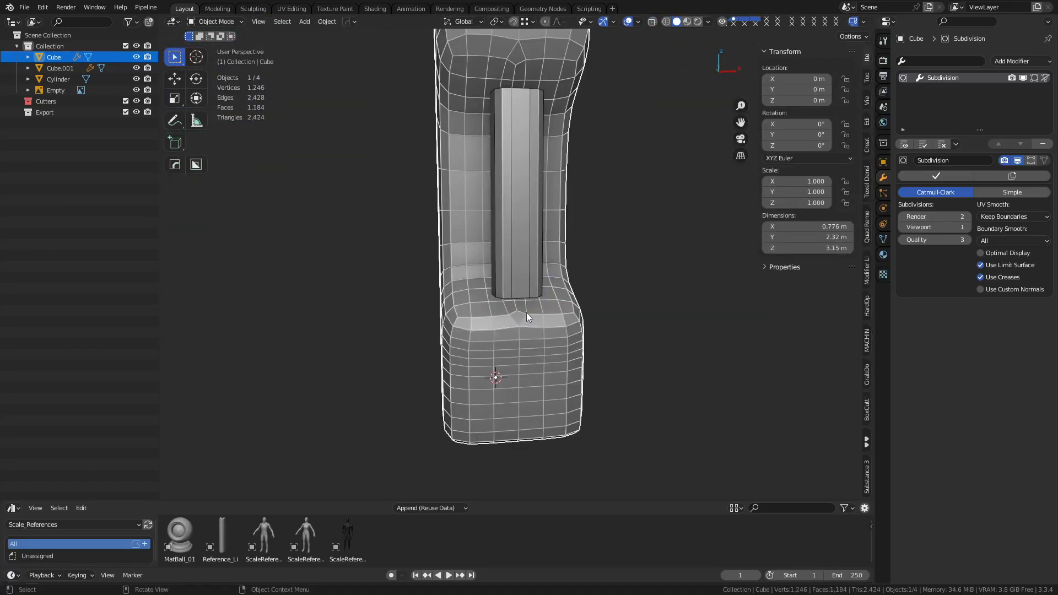
{"action": "left_click", "coordinate": [523, 288]}
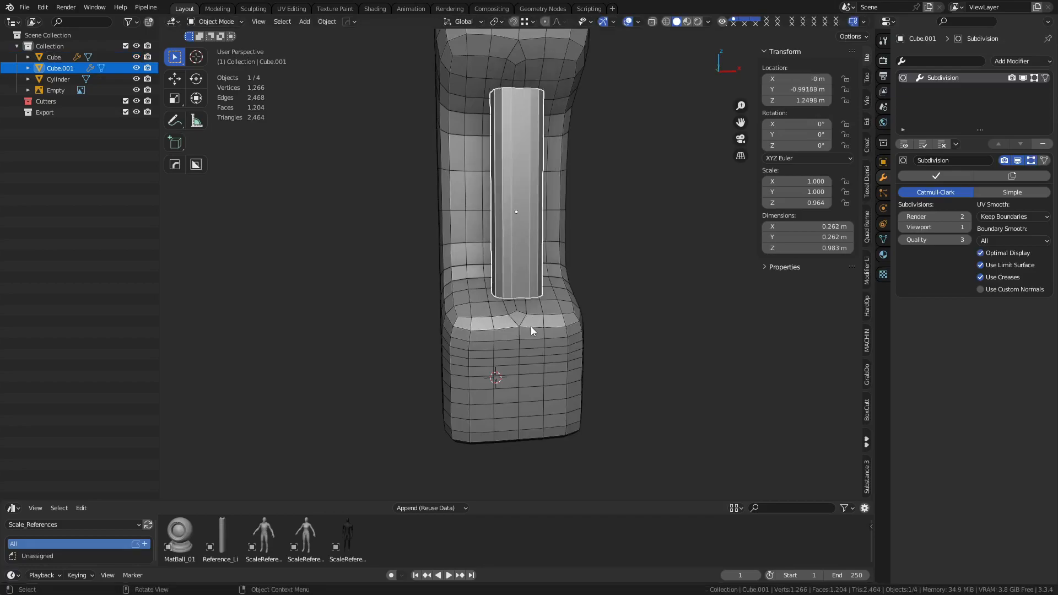
{"action": "left_click", "coordinate": [514, 352], "text": "shift"}
{"action": "key", "text": "ctrl+j"}
- Open the joined mesh in Edit Mode and delete the two central ledge faces directly beneath the handle bar
{"action": "key", "text": "ctrl+Tab"}
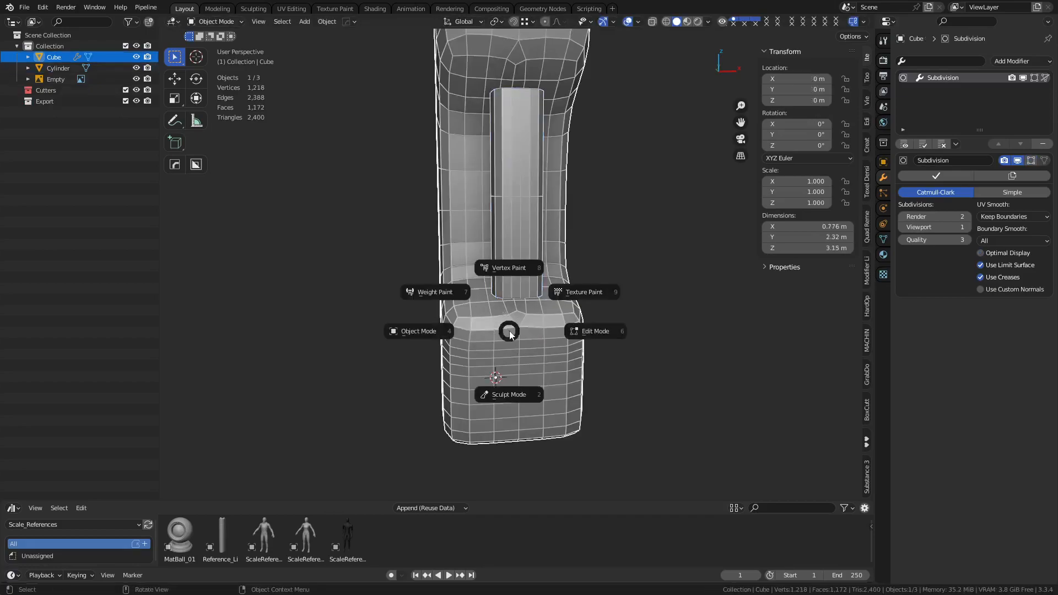
{"action": "left_click", "coordinate": [530, 309]}
{"action": "left_click", "coordinate": [515, 306]}
{"action": "middle_click_drag", "start_coordinate": [515, 306], "coordinate": [543, 319]}
{"action": "scroll", "coordinate": [543, 318], "scroll_direction": "up", "scroll_amount": 3}
{"action": "middle_click_drag", "start_coordinate": [507, 350], "coordinate": [518, 374]}
{"action": "key", "text": "3"}
{"action": "left_click", "coordinate": [506, 339]}
{"action": "left_click", "coordinate": [533, 340], "text": "shift"}
{"action": "key", "text": "x"}
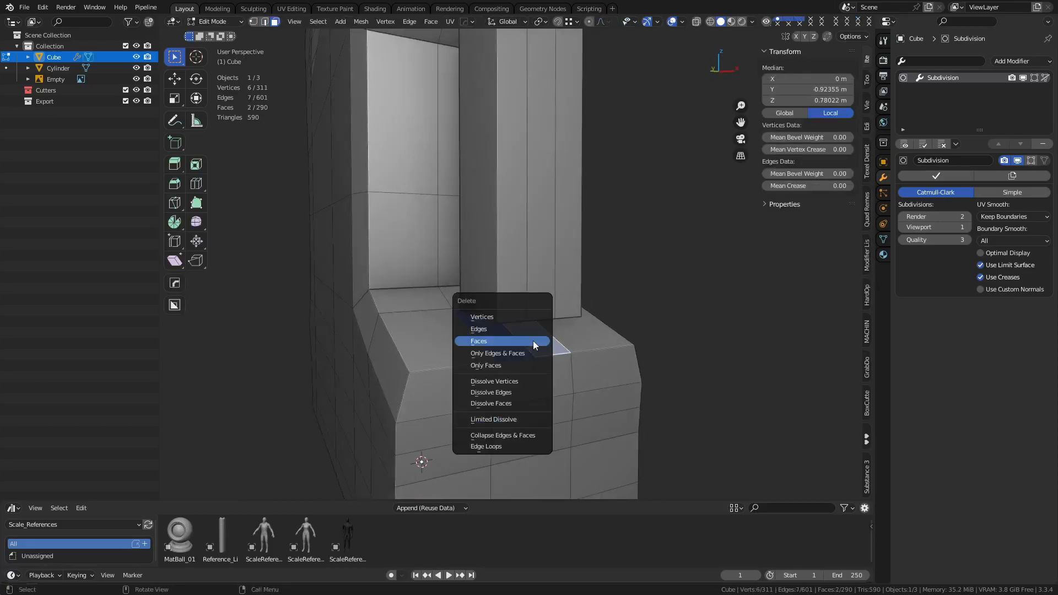
{"action": "left_click", "coordinate": [532, 340]}
{"action": "left_click", "coordinate": [554, 358]}
- Symmetrize the mesh along X from negative to positive with Remove Redundant Center turned off
{"action": "middle_click_drag", "start_coordinate": [573, 373], "coordinate": [550, 382]}
{"action": "key", "text": "1"}
{"action": "scroll", "coordinate": [528, 374], "scroll_direction": "down", "scroll_amount": 3}
{"action": "key", "text": "alt+x"}
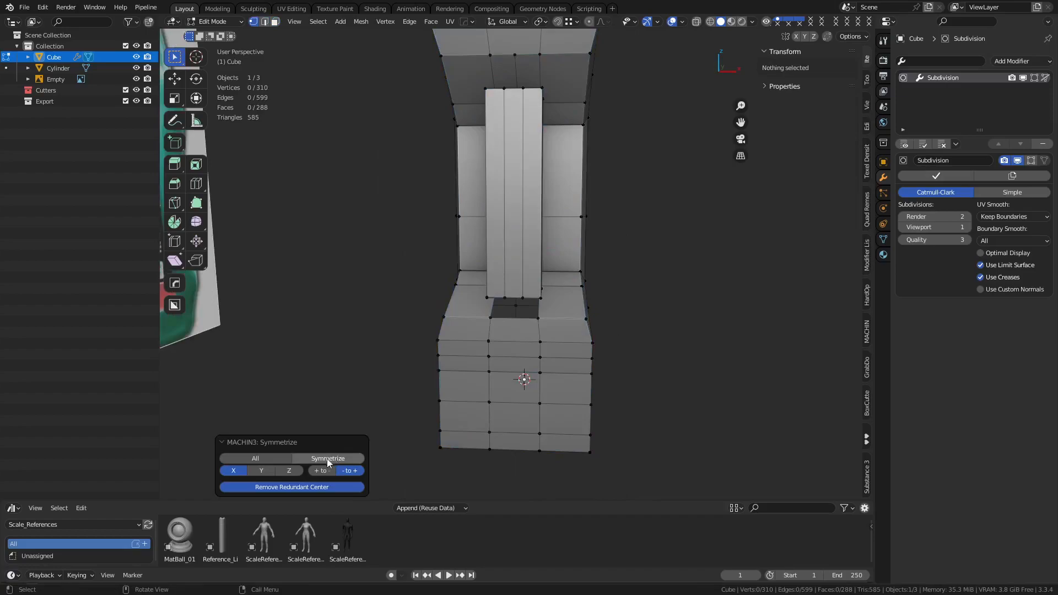
{"action": "left_click", "coordinate": [320, 487]}
- Fill the front gap between the handle bar's lower end and the ledge hole with two faces
{"action": "middle_click_drag", "start_coordinate": [463, 339], "coordinate": [550, 292]}
{"action": "middle_click_drag", "start_coordinate": [491, 370], "coordinate": [547, 295]}
{"action": "middle_click_drag", "start_coordinate": [495, 397], "coordinate": [538, 262], "text": "shift"}
{"action": "scroll", "coordinate": [537, 331], "scroll_direction": "up", "scroll_amount": 3}
{"action": "mouse_move", "coordinate": [534, 358]}
{"action": "middle_mouse_down"}
{"action": "mouse_move", "coordinate": [501, 306]}
{"action": "mouse_move", "coordinate": [520, 350]}
{"action": "middle_mouse_up"}
{"action": "scroll", "coordinate": [567, 267], "scroll_direction": "up", "scroll_amount": 3}
{"action": "middle_click_drag", "start_coordinate": [521, 350], "coordinate": [513, 313]}
{"action": "scroll", "coordinate": [509, 331], "scroll_direction": "up", "scroll_amount": 1}
{"action": "key", "text": "2"}
{"action": "key", "text": "alt+z"}
{"action": "key", "text": "alt+z"}
{"action": "left_click", "coordinate": [500, 278]}
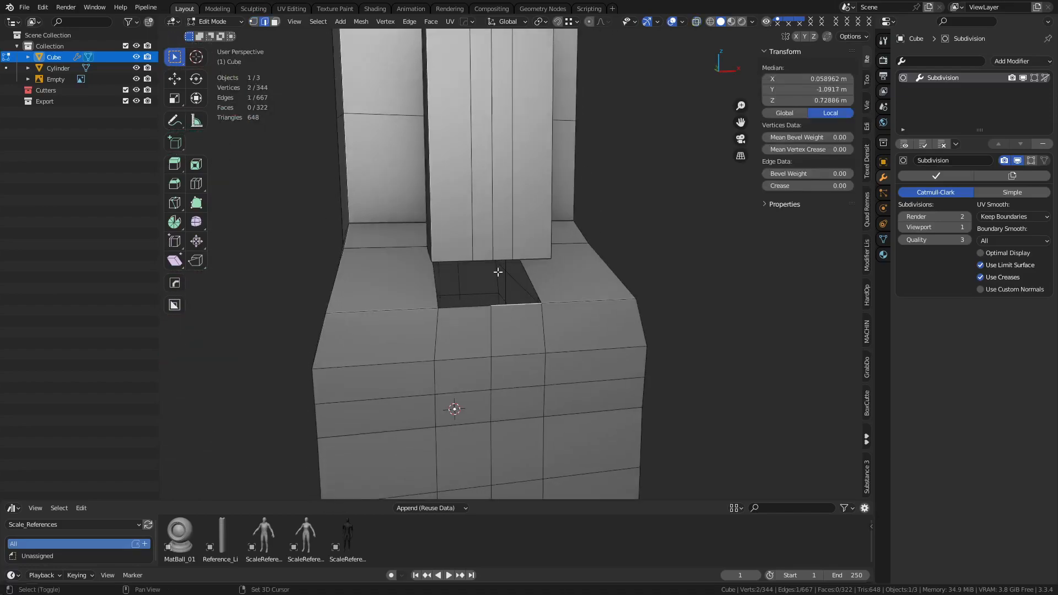
{"action": "left_click", "coordinate": [501, 257], "text": "shift"}
{"action": "middle_click_drag", "start_coordinate": [502, 257], "coordinate": [466, 272]}
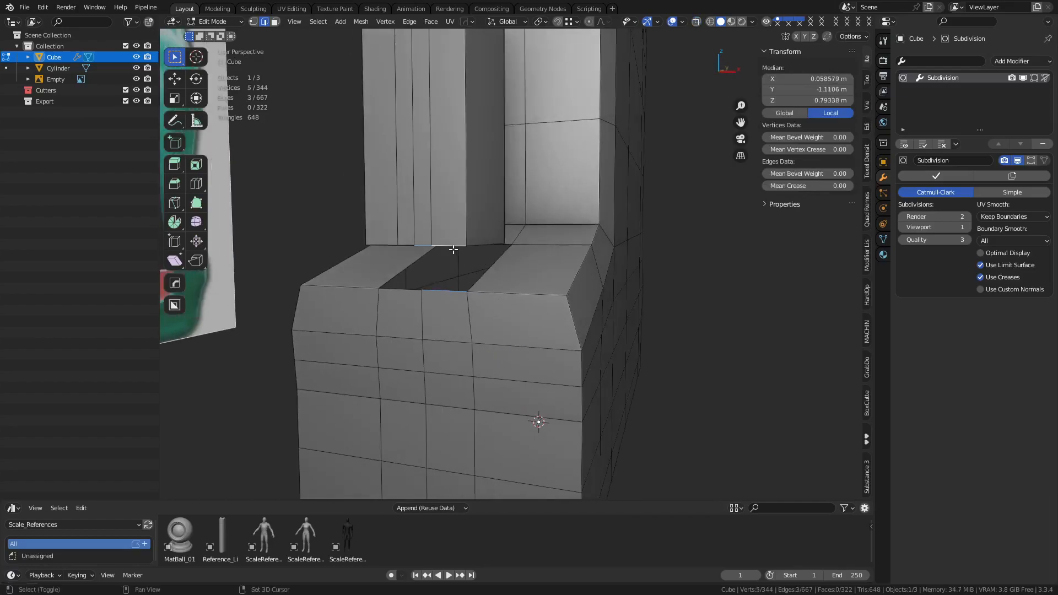
{"action": "key", "text": "f"}
{"action": "middle_click_drag", "start_coordinate": [500, 303], "coordinate": [509, 315]}
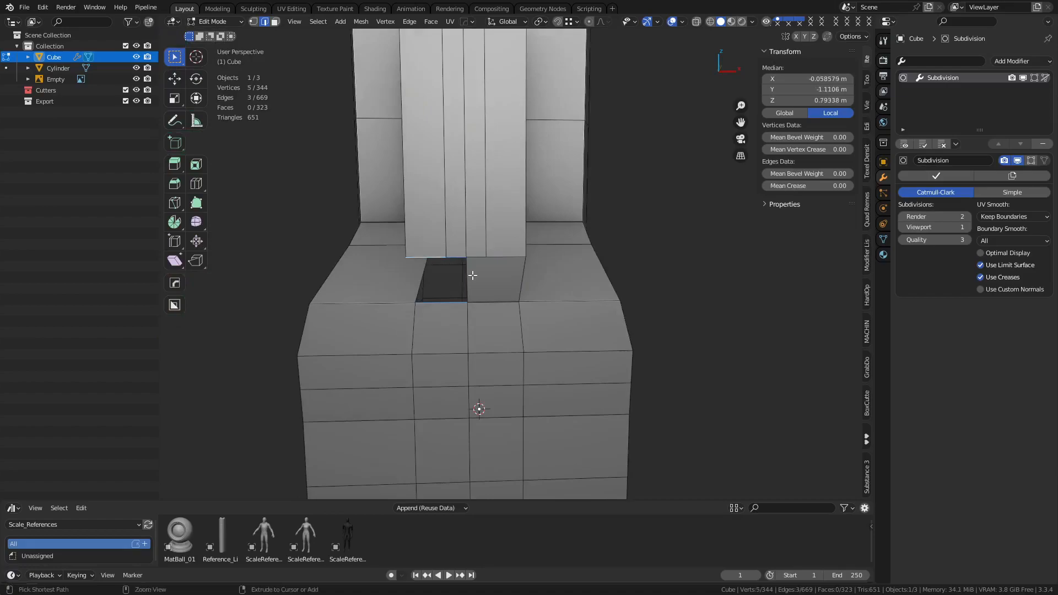
{"action": "key", "text": "f"}
- Fill the positive-X side gap and the two rear gaps between the handle bar's base and the ledge hole
{"action": "middle_click_drag", "start_coordinate": [528, 334], "coordinate": [430, 296]}
{"action": "left_click", "coordinate": [448, 265]}
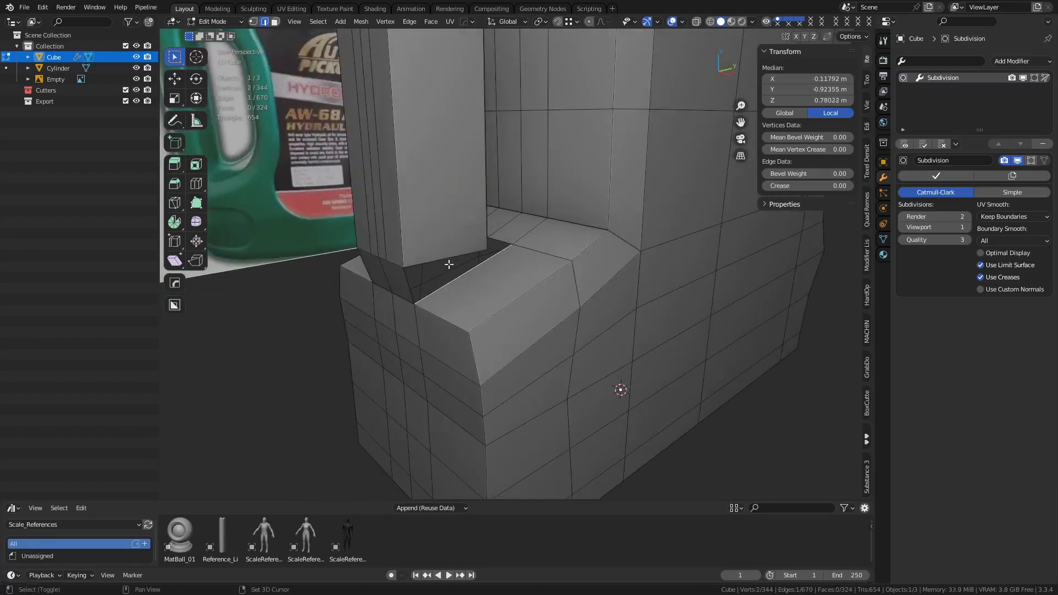
{"action": "key", "text": "f"}
{"action": "middle_click_drag", "start_coordinate": [567, 281], "coordinate": [507, 231]}
{"action": "scroll", "coordinate": [500, 244], "scroll_direction": "up", "scroll_amount": 5}
{"action": "left_click", "coordinate": [501, 207]}
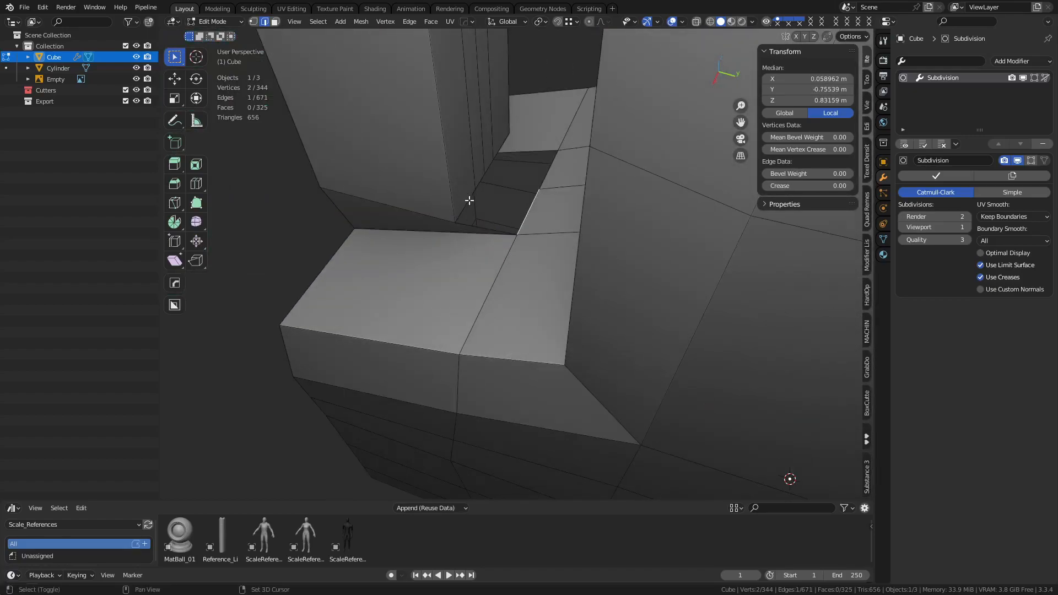
{"action": "key", "text": "f"}
{"action": "left_click", "coordinate": [494, 160]}
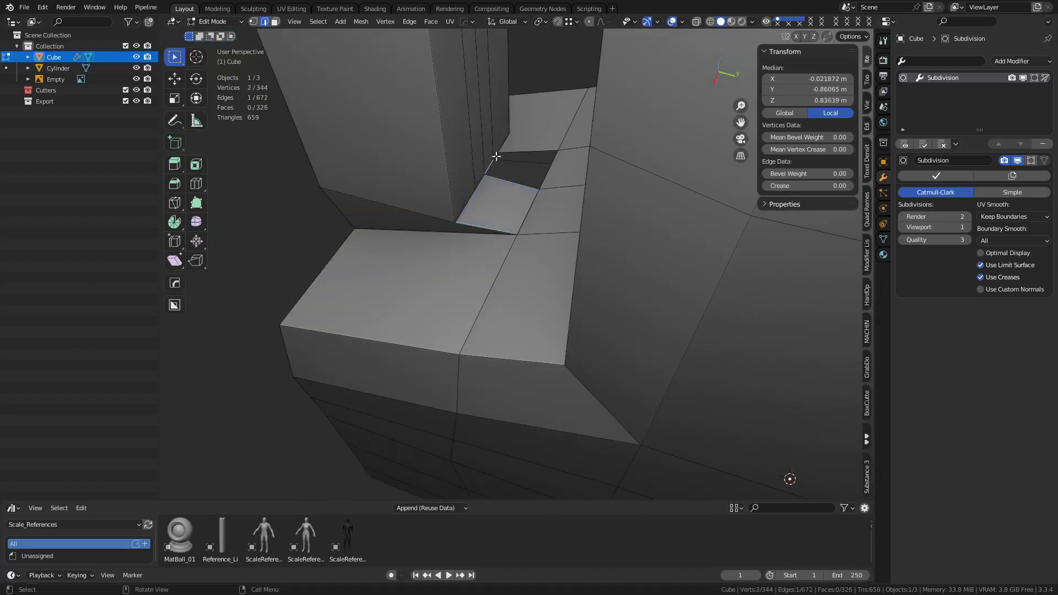
{"action": "key", "text": "f"}
- Fill the remaining side gap on negative X between the handle bar's base and the ledge
{"action": "middle_click_drag", "start_coordinate": [387, 240], "coordinate": [546, 339]}
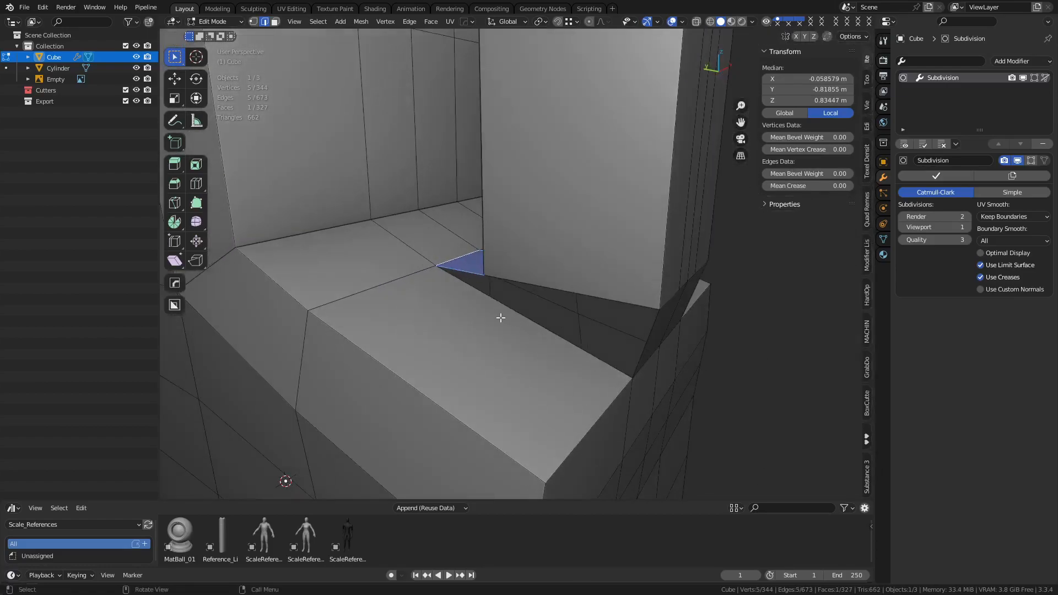
{"action": "middle_click_drag", "start_coordinate": [615, 324], "coordinate": [561, 353]}
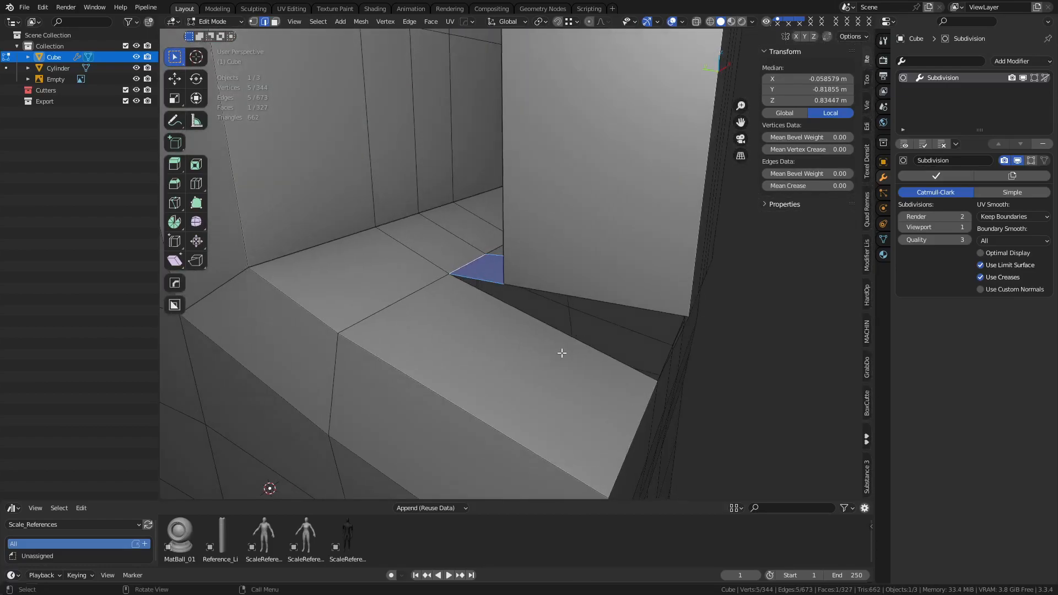
{"action": "left_click", "coordinate": [593, 296], "text": "shift"}
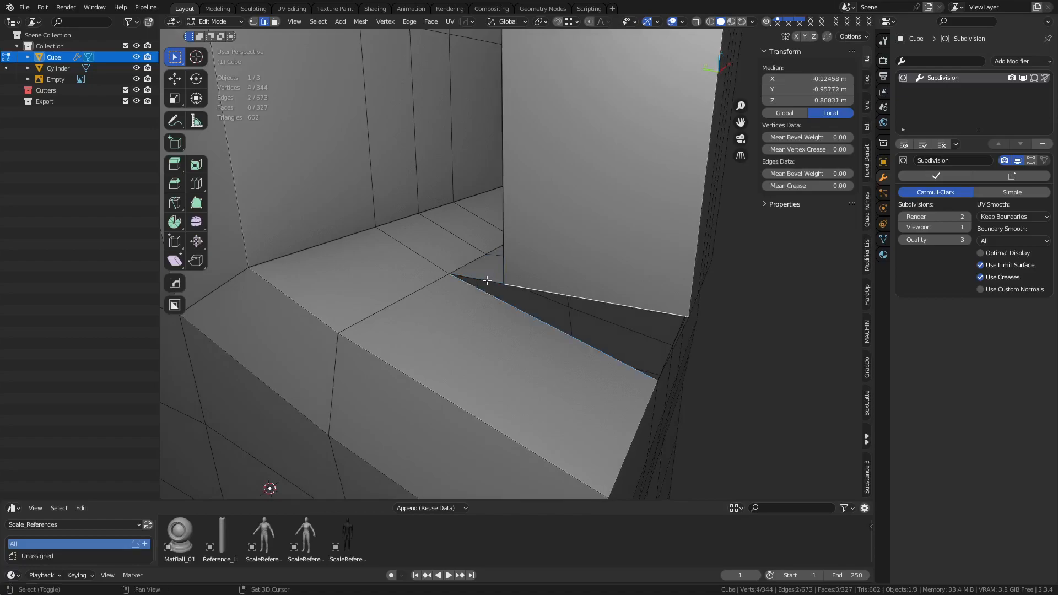
{"action": "middle_click_drag", "start_coordinate": [662, 341], "coordinate": [512, 288]}
{"action": "key", "text": "f"}
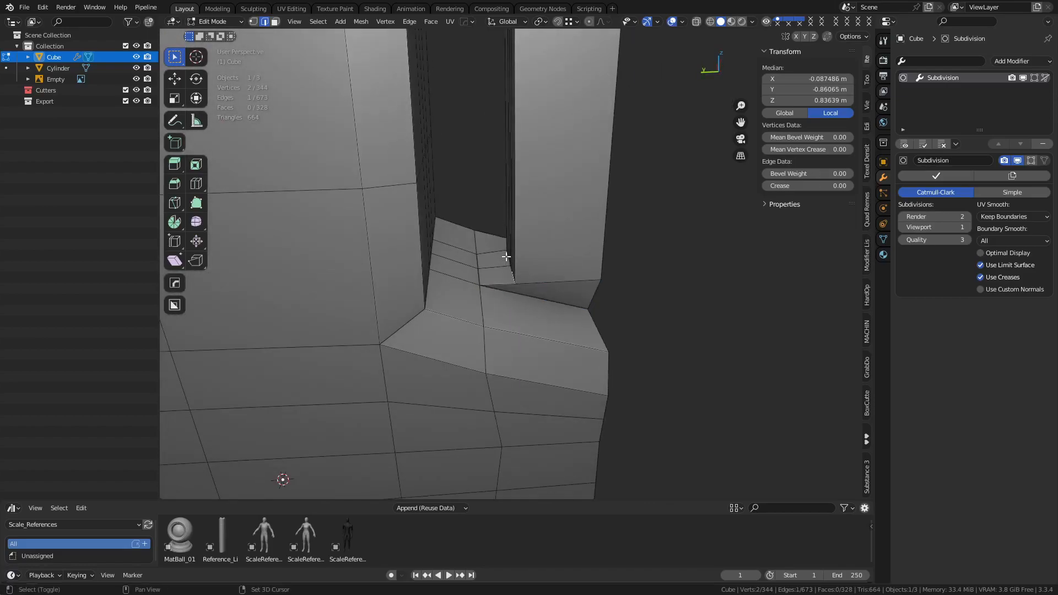
- In side view, move the handle bar's two outer rear base edges about 0.06 m along Y and 0.03 m up
{"action": "left_click", "coordinate": [506, 257], "text": "shift"}
{"action": "key", "text": "ctrl+KP_3"}
{"action": "key", "text": "g"}
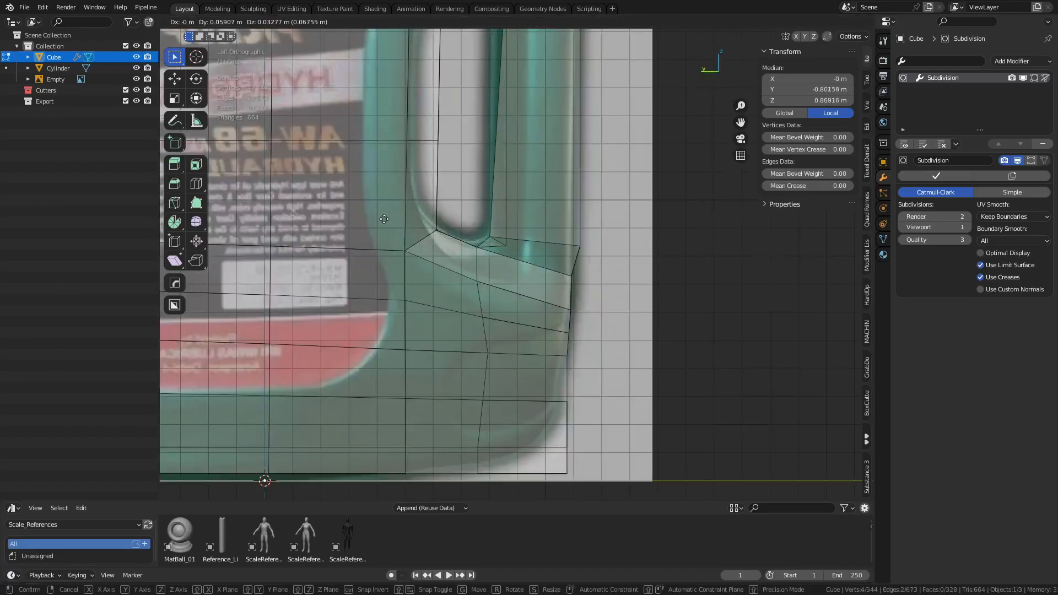
{"action": "left_click", "coordinate": [456, 233]}
{"action": "key", "text": "alt+z"}
- Move the lower ledge's vertices behind the handle bar 0.037 m along Y and 0.0155 m along Z
{"action": "key", "text": "1"}
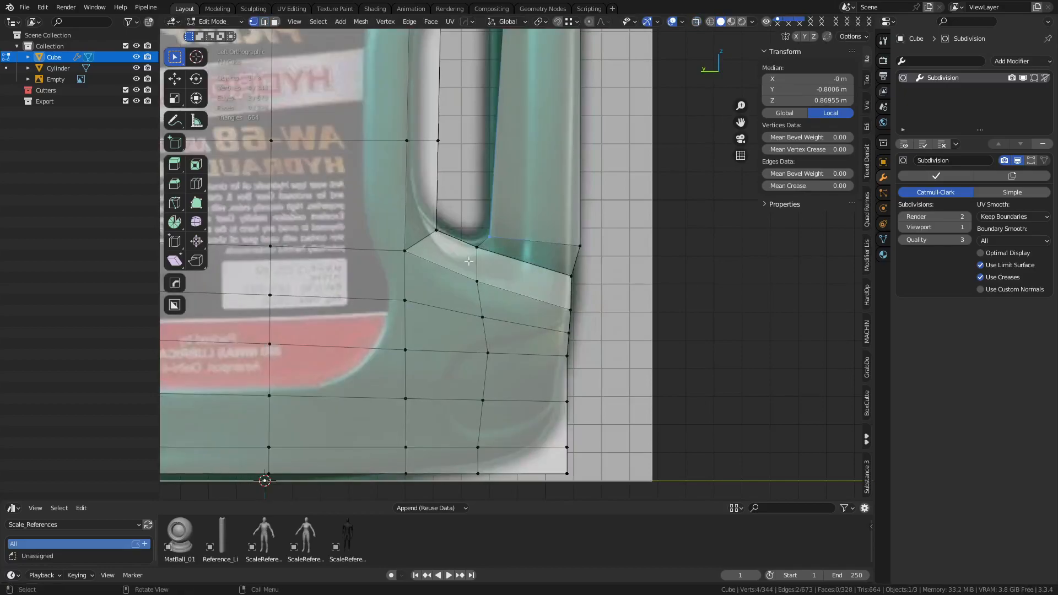
{"action": "key", "text": "alt+z"}
{"action": "left_click_drag", "start_coordinate": [466, 261], "coordinate": [490, 240]}
{"action": "key", "text": "g"}
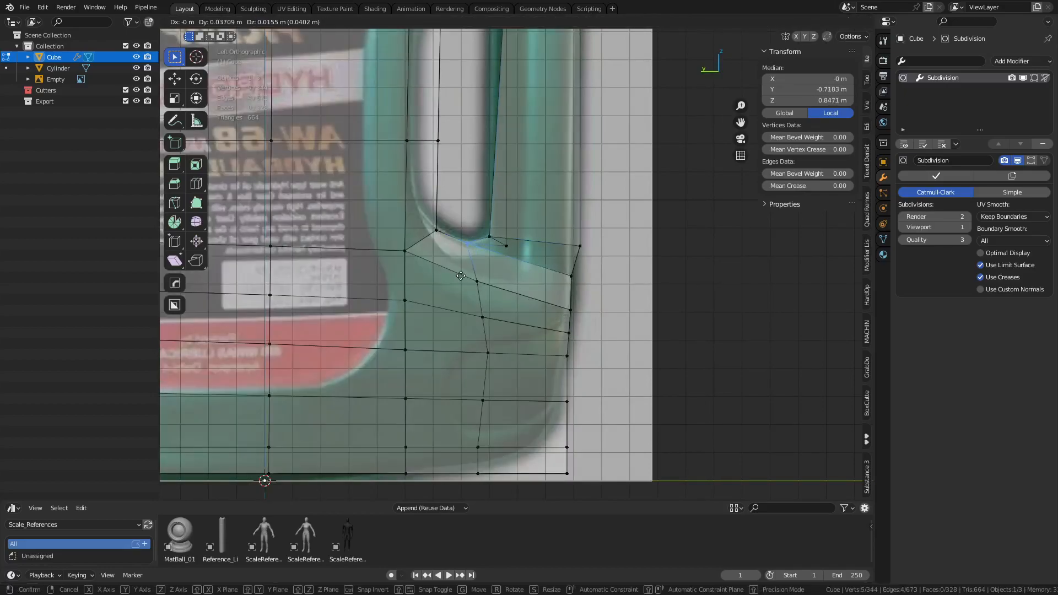
{"action": "left_click", "coordinate": [517, 294]}
{"action": "key", "text": "alt+z"}
- Straighten the row of vertices at the handle bar's rear base and preview the subdivided body in Object Mode
{"action": "middle_click_drag", "start_coordinate": [556, 308], "coordinate": [540, 339]}
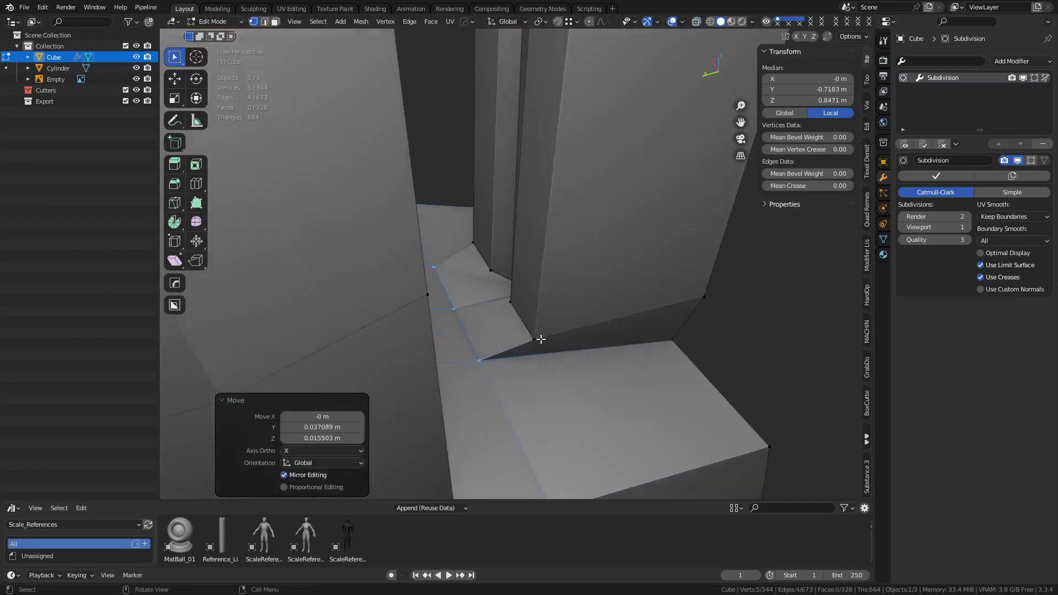
{"action": "key", "text": "alt+z"}
{"action": "left_click", "coordinate": [530, 289]}
{"action": "middle_click_drag", "start_coordinate": [530, 291], "coordinate": [507, 320]}
{"action": "left_click", "coordinate": [477, 263], "text": "shift"}
{"action": "middle_click_drag", "start_coordinate": [509, 266], "coordinate": [491, 266]}
{"action": "key", "text": "alt+a"}
{"action": "left_click", "coordinate": [458, 269]}
{"action": "left_click", "coordinate": [465, 227]}
{"action": "middle_click_drag", "start_coordinate": [529, 344], "coordinate": [455, 317]}
{"action": "key", "text": "alt+z"}
{"action": "middle_click_drag", "start_coordinate": [600, 309], "coordinate": [499, 340]}
{"action": "key", "text": "ctrl+Tab"}
{"action": "left_click", "coordinate": [380, 328]}
{"action": "key", "text": "Tab"}
- Move the handle bar's upper rear vertices inward and down to follow the reference handle opening
{"action": "scroll", "coordinate": [466, 274], "scroll_direction": "up", "scroll_amount": 6}
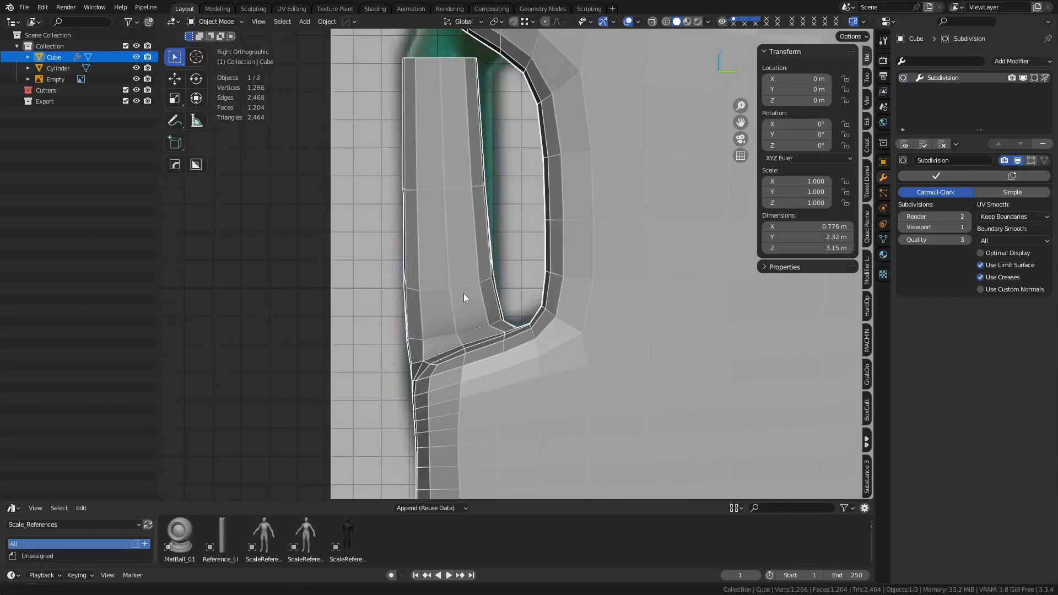
{"action": "key", "text": "alt+z"}
{"action": "left_click_drag", "start_coordinate": [446, 179], "coordinate": [491, 126]}
{"action": "key", "text": "g"}
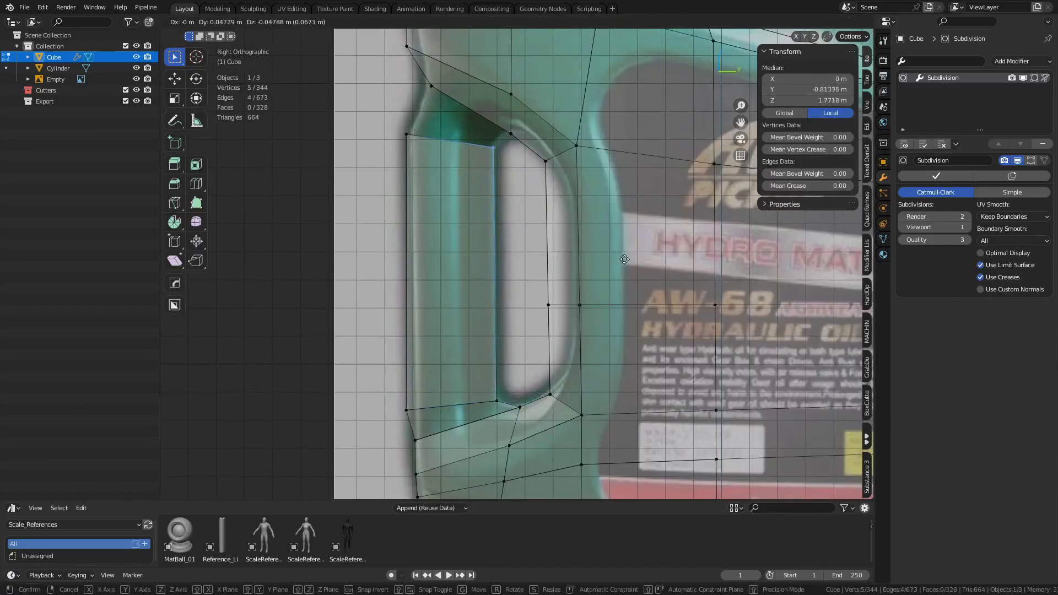
{"action": "left_click", "coordinate": [646, 303]}
- Close the handle bar's open upper end with a single face
{"action": "middle_click_drag", "start_coordinate": [550, 306], "coordinate": [545, 324], "text": "shift"}
{"action": "middle_click_drag", "start_coordinate": [468, 325], "coordinate": [563, 239]}
{"action": "key", "text": "alt+z"}
{"action": "key", "text": "2"}
{"action": "key", "text": "f"}
{"action": "key", "text": "3"}
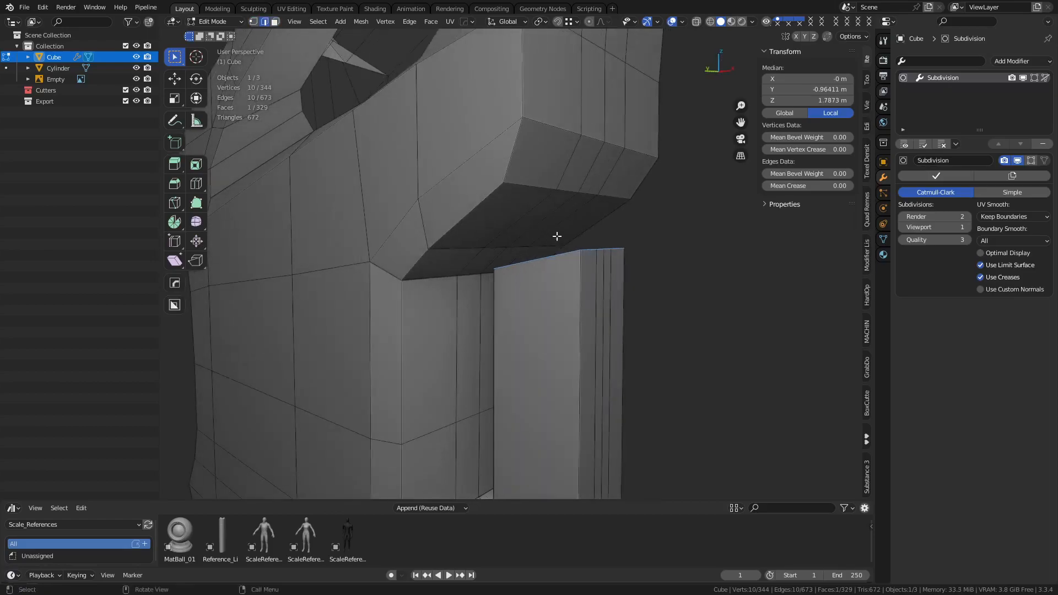
- Dissolve the centre edge on the upper ledge's underside so the area above the handle bar is one face
{"action": "key", "text": "2"}
{"action": "left_click", "coordinate": [557, 229]}
{"action": "key", "text": "ctrl+x"}
- Bridge the handle bar's top face to the central face on the upper ledge's underside
{"action": "middle_click_drag", "start_coordinate": [633, 234], "coordinate": [520, 283]}
{"action": "key", "text": "3"}
{"action": "left_click", "coordinate": [518, 285]}
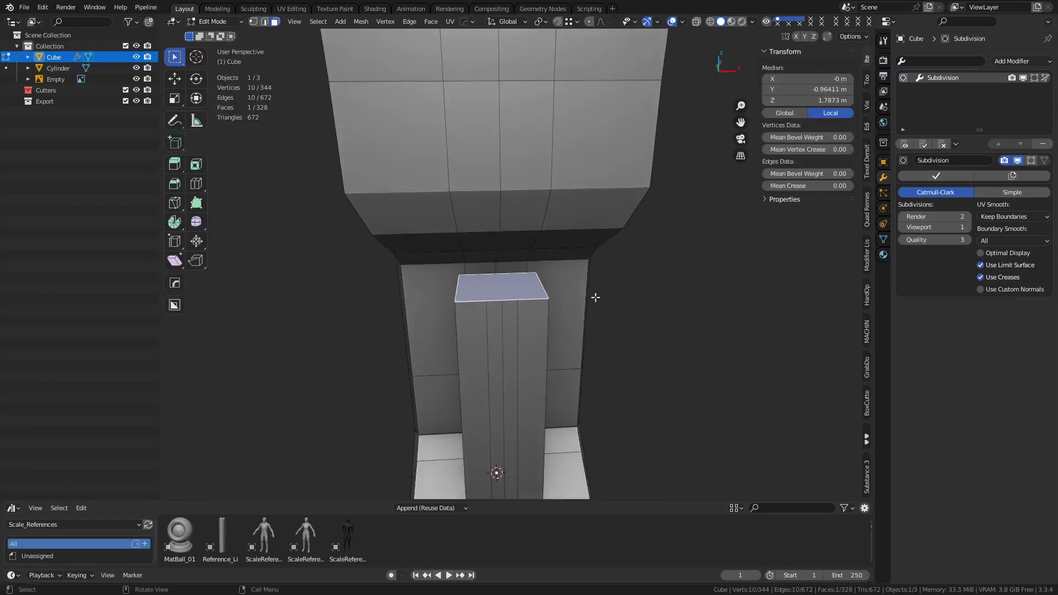
{"action": "middle_click_drag", "start_coordinate": [595, 297], "coordinate": [562, 237]}
{"action": "left_click", "coordinate": [478, 219], "text": "shift"}
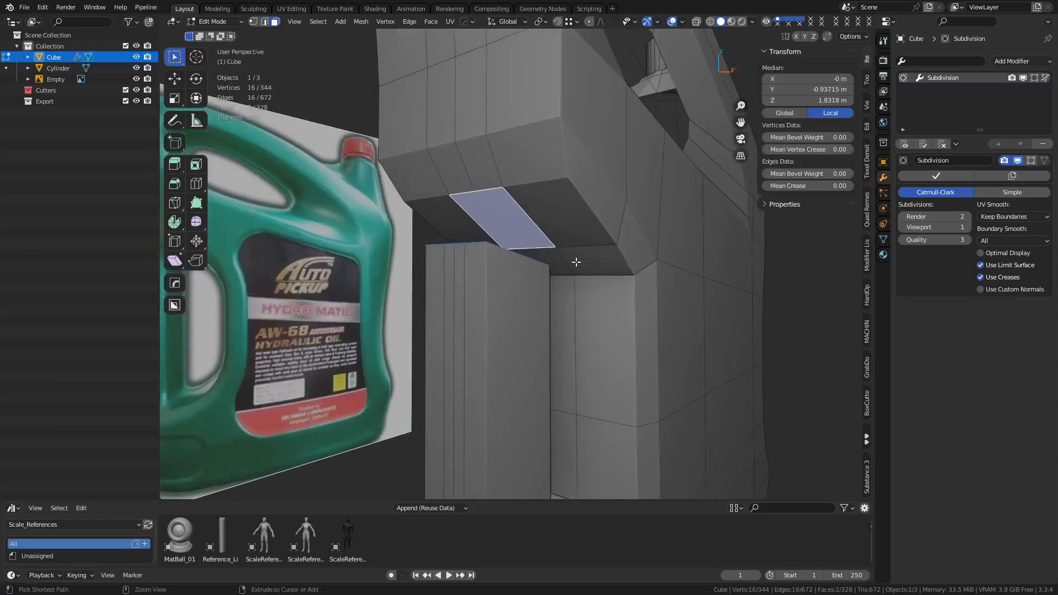
{"action": "key", "text": "ctrl+e"}
{"action": "left_click", "coordinate": [579, 284]}
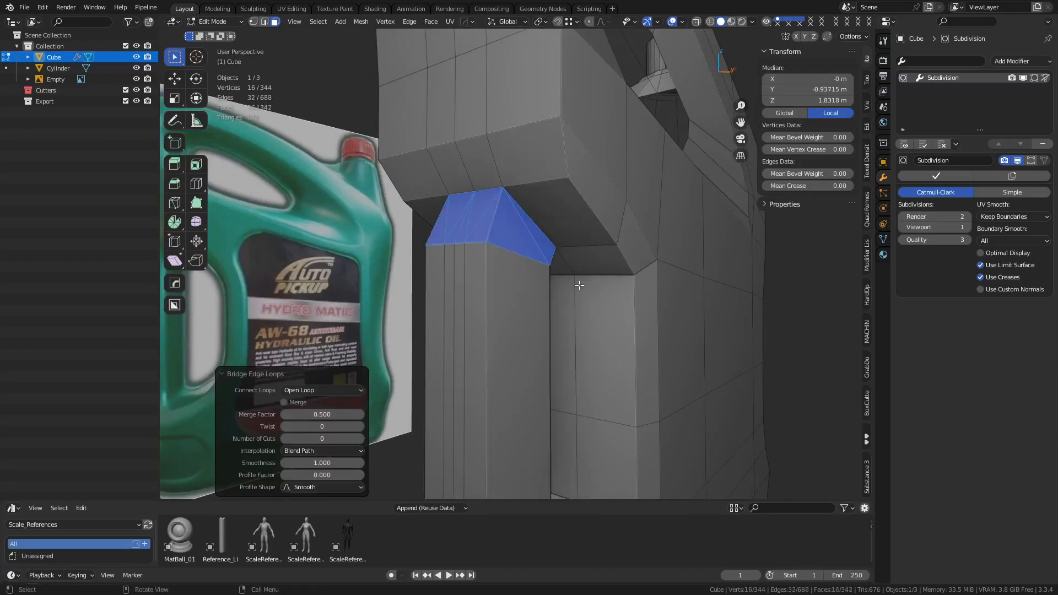
- Symmetrize the bridged body and handle along X from negative to positive
{"action": "middle_click_drag", "start_coordinate": [563, 289], "coordinate": [622, 300]}
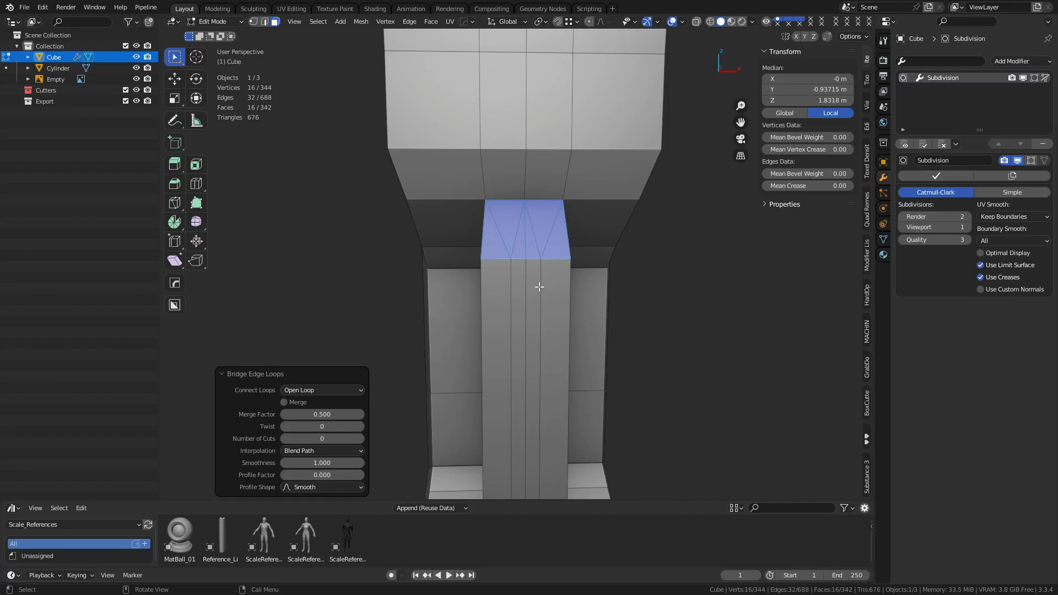
{"action": "scroll", "coordinate": [551, 284], "scroll_direction": "down", "scroll_amount": 3}
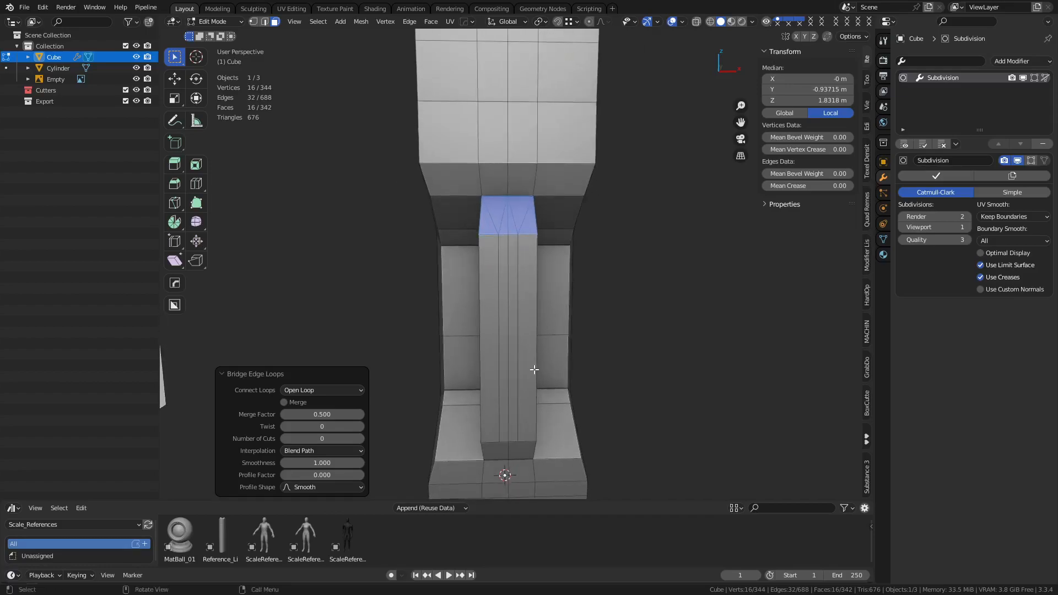
{"action": "key", "text": "1"}
{"action": "key", "text": "alt+x"}
{"action": "middle_click_drag", "start_coordinate": [612, 392], "coordinate": [604, 376], "text": "shift"}
{"action": "middle_click_drag", "start_coordinate": [519, 446], "coordinate": [534, 260], "text": "shift"}
{"action": "scroll", "coordinate": [533, 261], "scroll_direction": "up", "scroll_amount": 3}
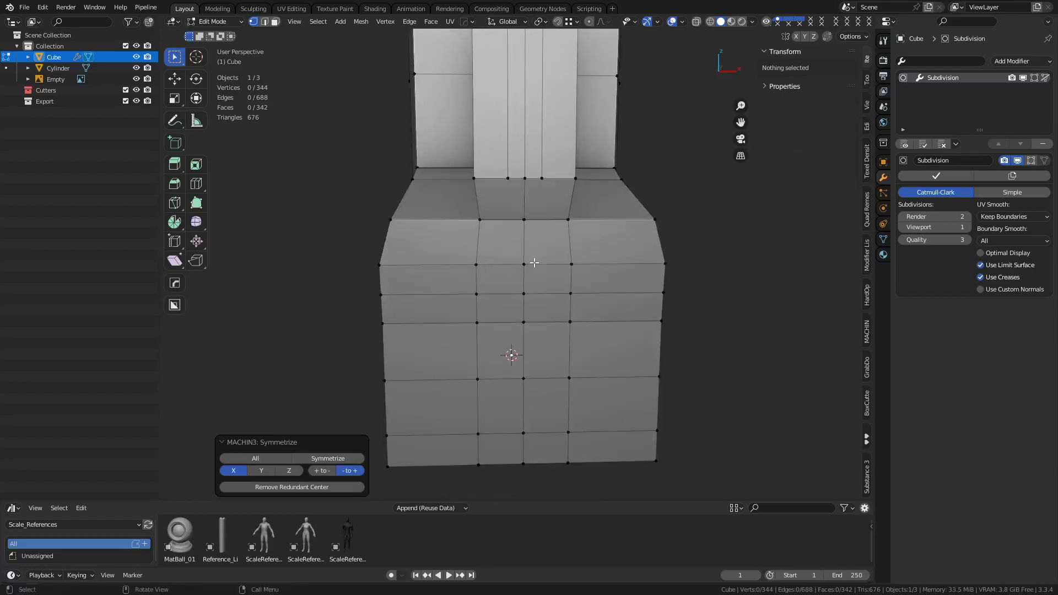
- Select the vertical edge loop running down the body's centre line and dissolve it
{"action": "key", "text": "2"}
{"action": "left_click", "coordinate": [527, 205], "text": "alt"}
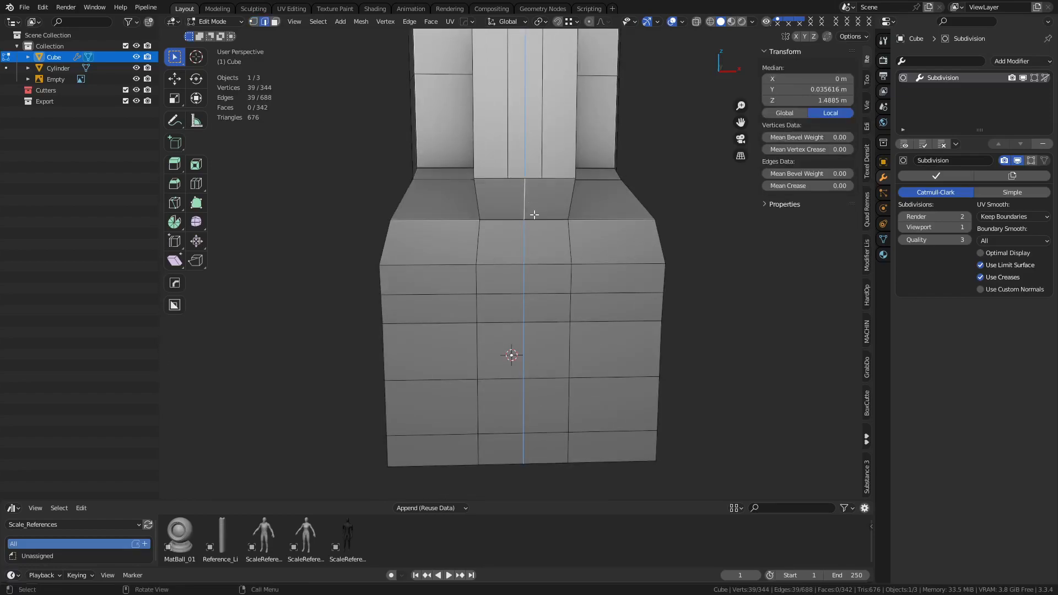
{"action": "scroll", "coordinate": [532, 211], "scroll_direction": "down", "scroll_amount": 3}
{"action": "middle_click_drag", "start_coordinate": [575, 181], "coordinate": [572, 325], "text": "shift"}
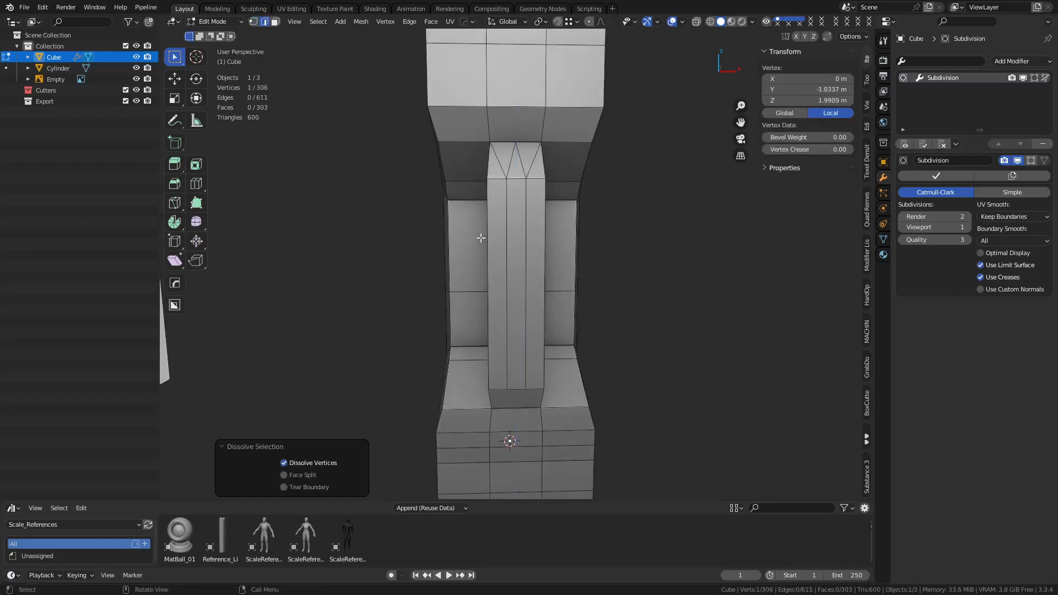
- Dissolve the handle bar's inner front vertical edges and the diagonal edges on its upper front bridge
{"action": "left_click", "coordinate": [511, 157], "text": "shift"}
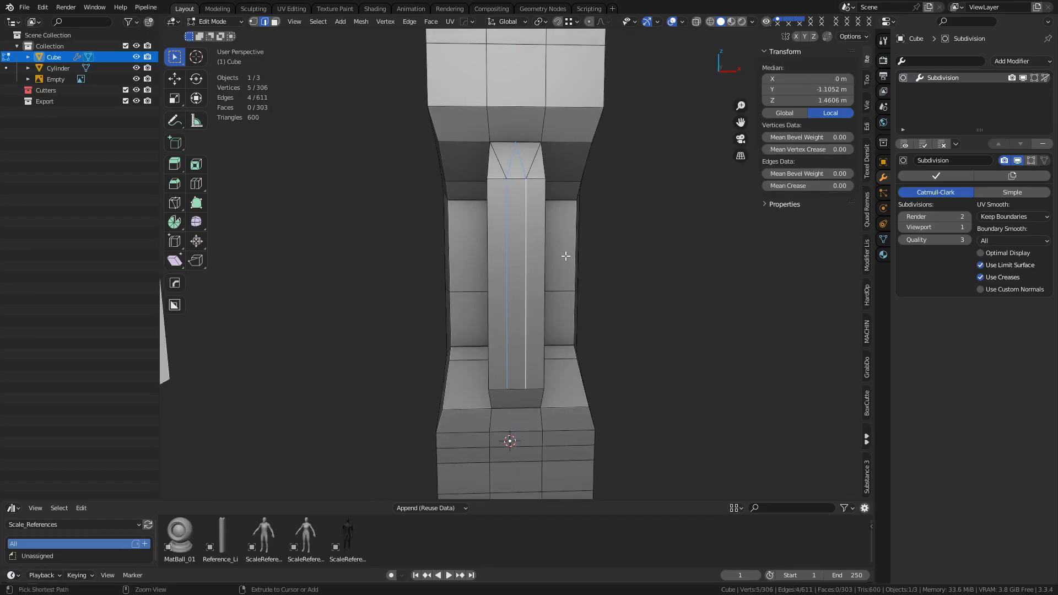
{"action": "key", "text": "ctrl+x"}
{"action": "left_click", "coordinate": [532, 164], "text": "shift"}
{"action": "left_click", "coordinate": [501, 166], "text": "shift"}
{"action": "key", "text": "ctrl+x"}
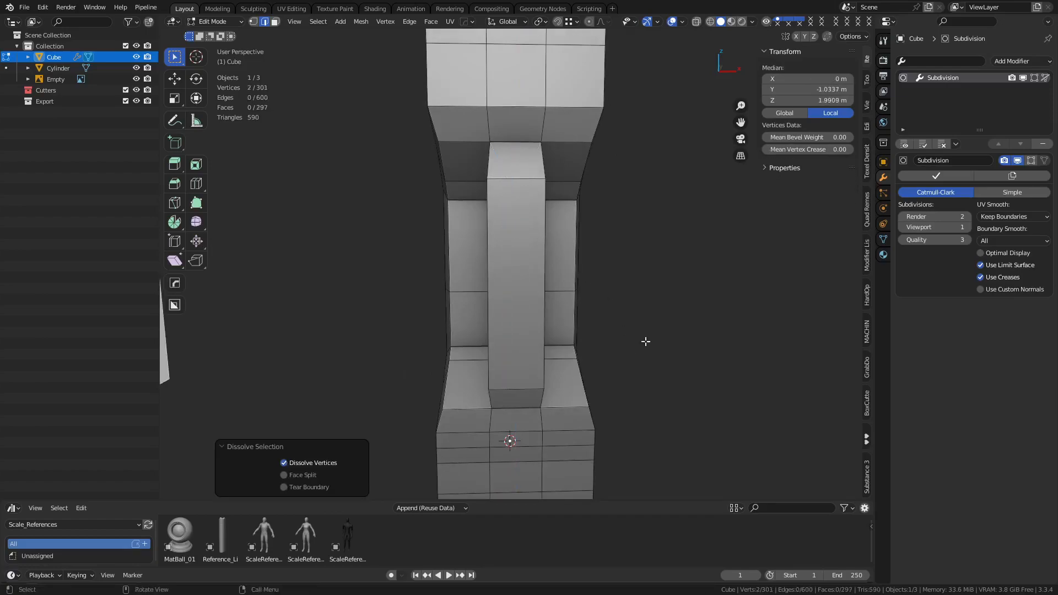
- Dissolve the inner vertical edges along the rear face of the handle bar
{"action": "middle_click_drag", "start_coordinate": [646, 341], "coordinate": [491, 324]}
{"action": "scroll", "coordinate": [502, 292], "scroll_direction": "up", "scroll_amount": 2}
{"action": "middle_click_drag", "start_coordinate": [503, 288], "coordinate": [521, 276]}
{"action": "left_click", "coordinate": [524, 311], "text": "alt"}
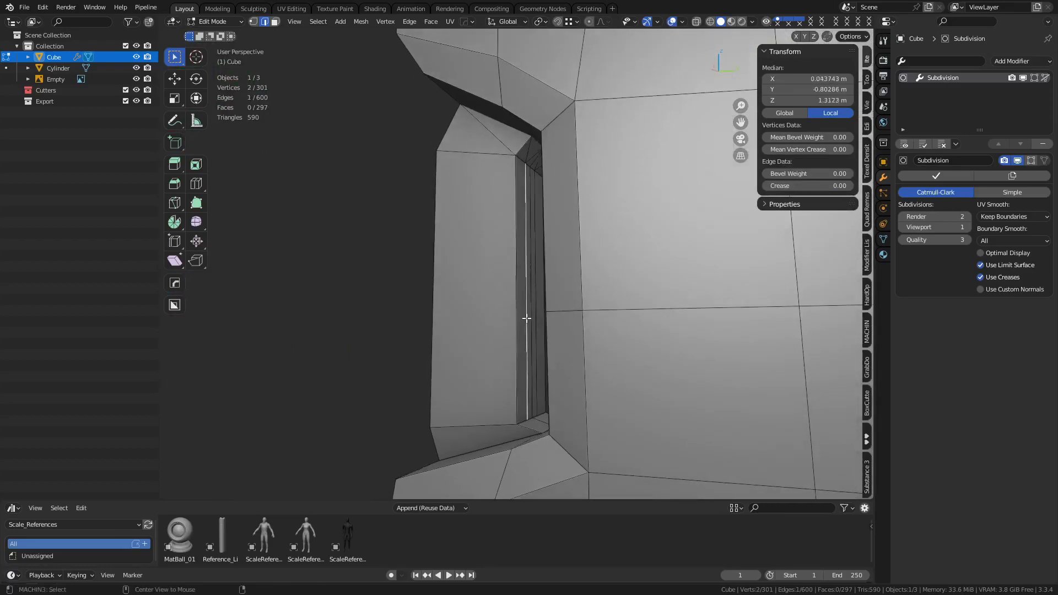
{"action": "left_click", "coordinate": [535, 321], "text": "alt"}
{"action": "left_click", "coordinate": [534, 316], "text": "alt"}
{"action": "left_click", "coordinate": [533, 326], "text": "alt+shift"}
{"action": "key", "text": "ctrl+x"}
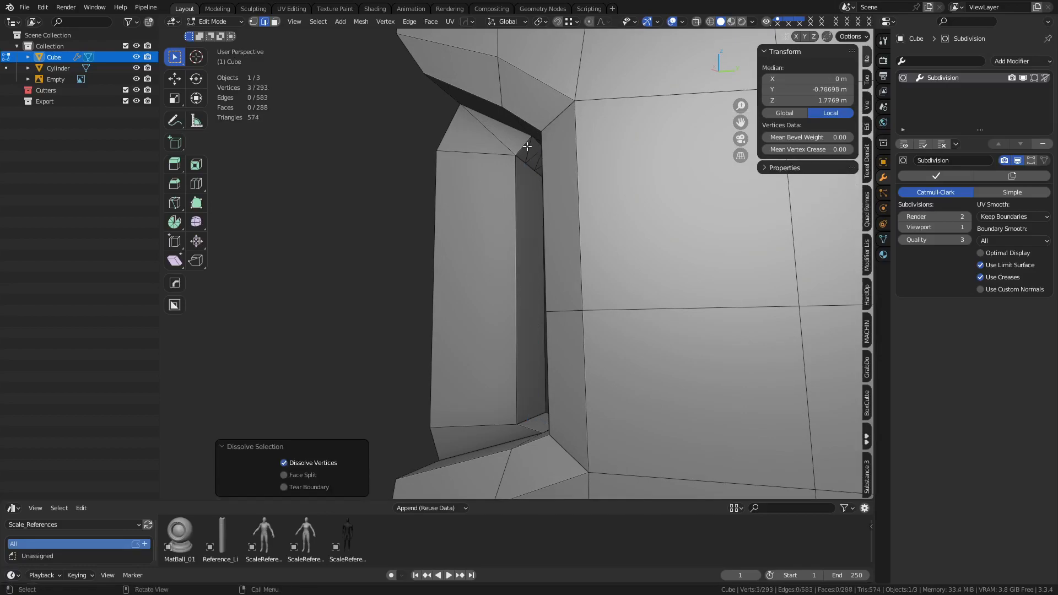
- Dissolve the leftover zigzag diagonal edges at the top of the handle bar's inner face, next to the body
{"action": "left_click", "coordinate": [527, 147]}
{"action": "left_click", "coordinate": [536, 156], "text": "shift"}
{"action": "middle_click_drag", "start_coordinate": [513, 227], "coordinate": [523, 229]}
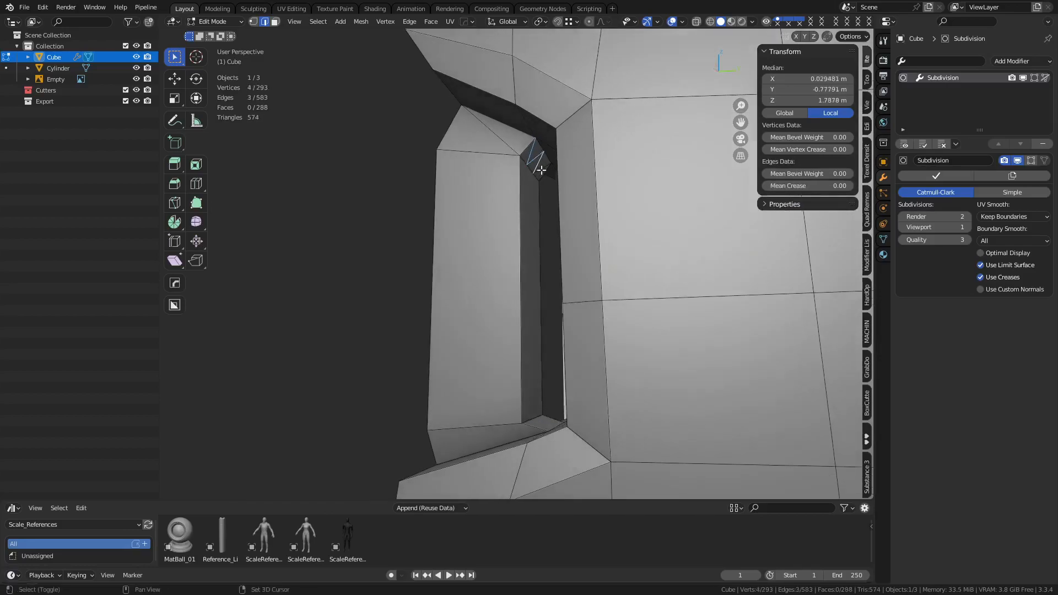
{"action": "key", "text": "ctrl+x"}
{"action": "middle_click_drag", "start_coordinate": [449, 296], "coordinate": [542, 282]}
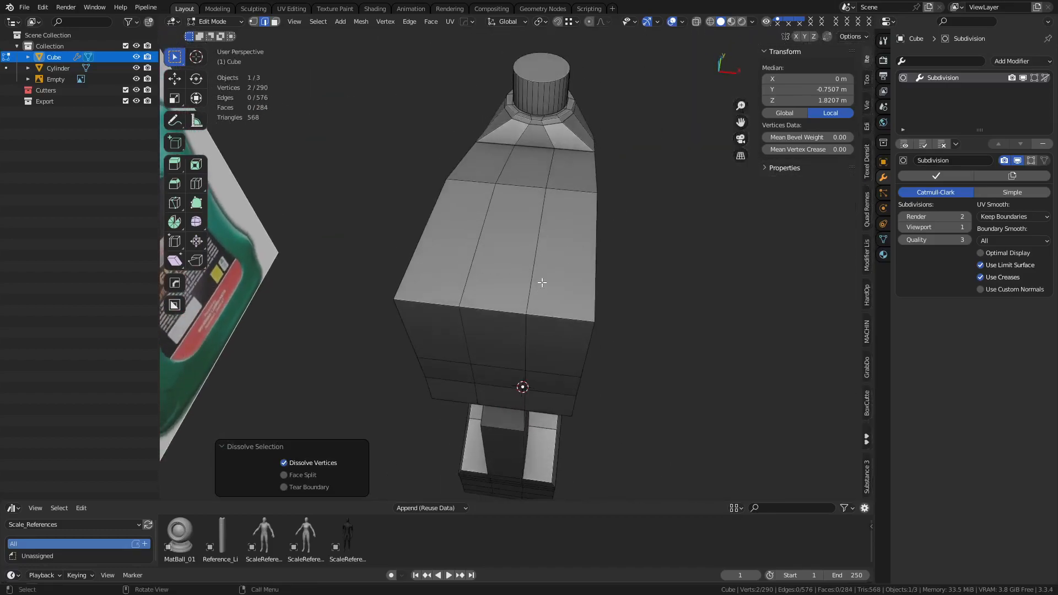
- Dissolve the diagonal edge on the upper bridge of the handle bar on the negative X side
{"action": "middle_click_drag", "start_coordinate": [537, 330], "coordinate": [593, 315]}
{"action": "key", "text": "3"}
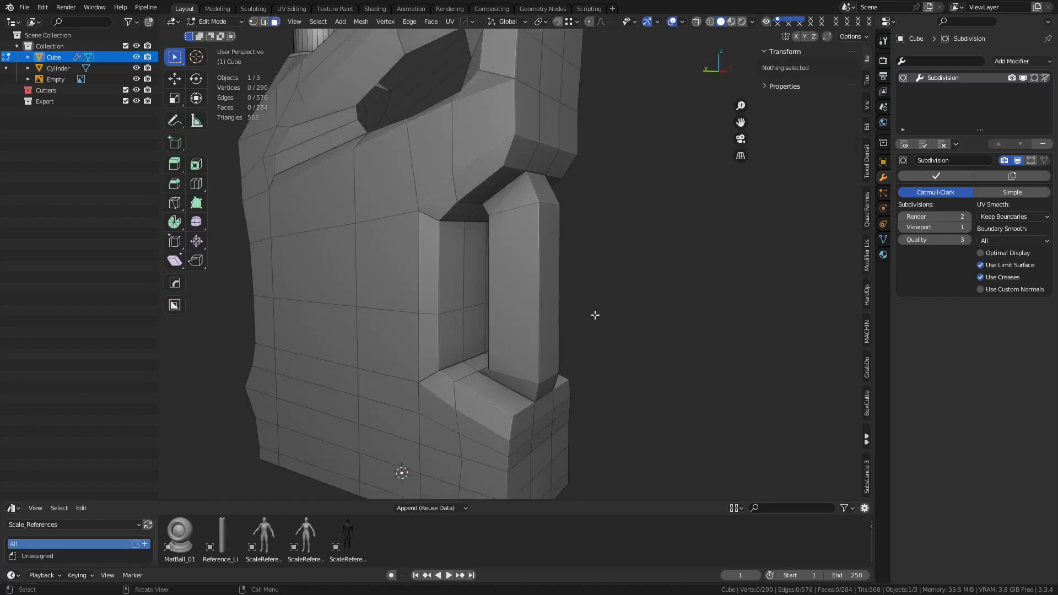
{"action": "left_click", "coordinate": [509, 198]}
{"action": "key", "text": "ctrl+x"}
{"action": "middle_click_drag", "start_coordinate": [536, 301], "coordinate": [501, 366]}
- Try to inset the face strip along the handle bar's outer side, including both adjoining body faces, by about 0.033 m
{"action": "key", "text": "3"}
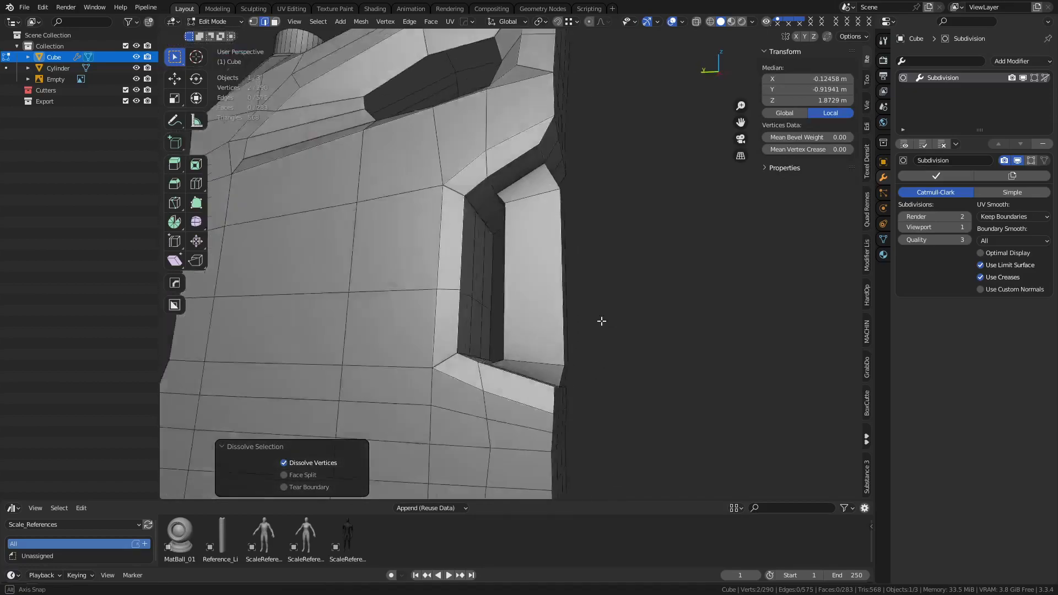
{"action": "left_click", "coordinate": [499, 407]}
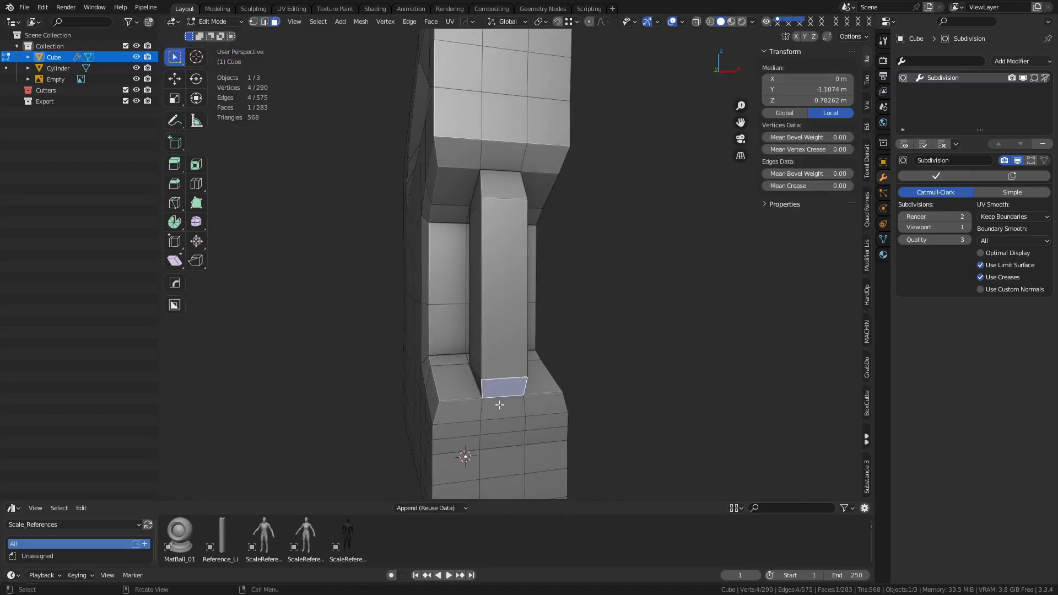
{"action": "left_click", "coordinate": [506, 151], "text": "ctrl"}
{"action": "middle_click_drag", "start_coordinate": [539, 220], "coordinate": [591, 245]}
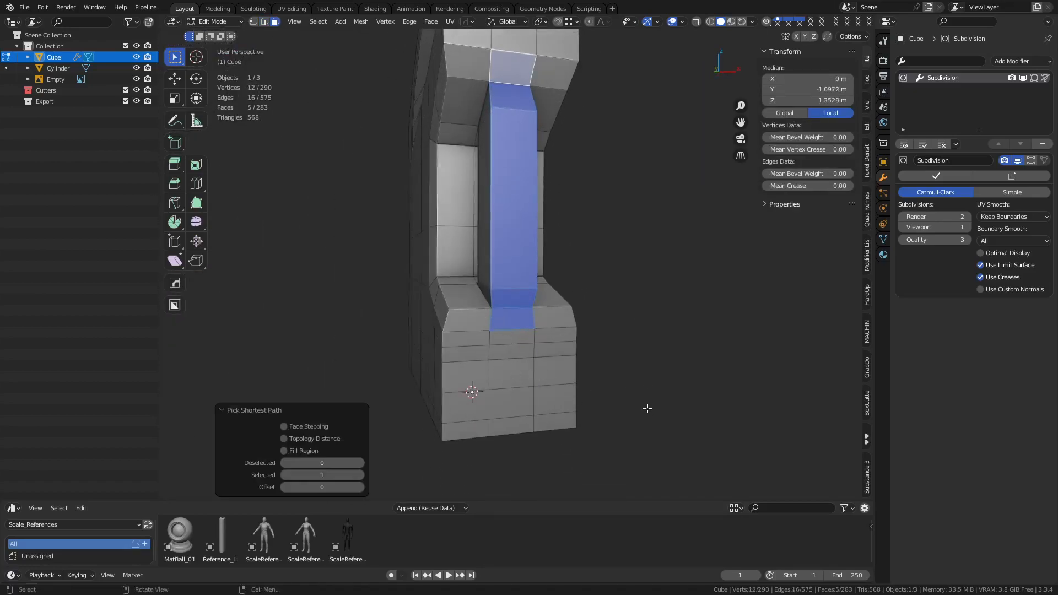
{"action": "key", "text": "i"}
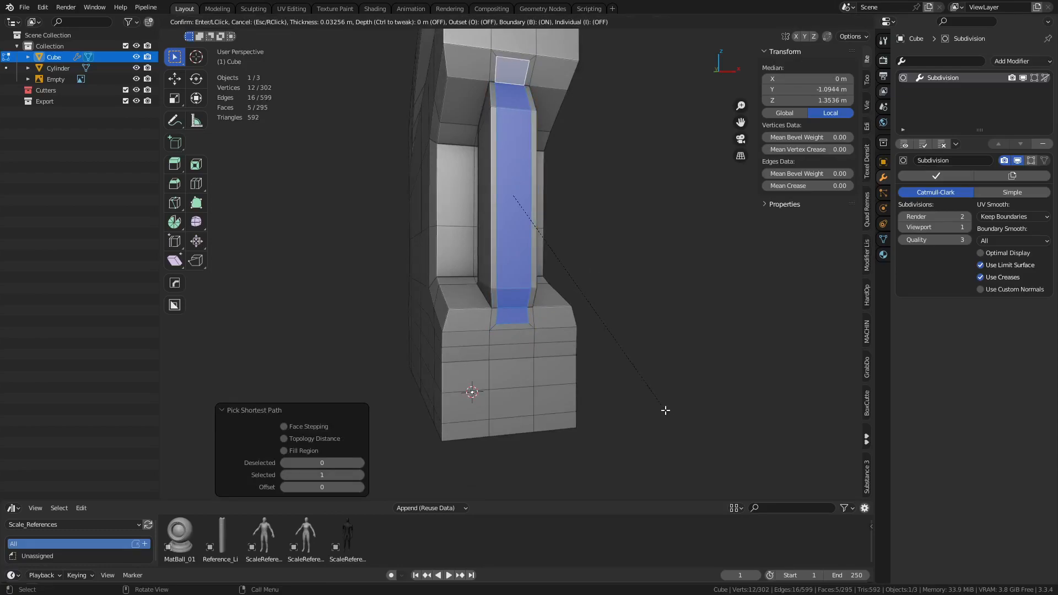
{"action": "left_click", "coordinate": [666, 410]}
{"action": "middle_click_drag", "start_coordinate": [667, 410], "coordinate": [651, 383]}
{"action": "key", "text": "ctrl+Tab"}
{"action": "left_click", "coordinate": [528, 338]}
{"action": "middle_click_drag", "start_coordinate": [543, 339], "coordinate": [570, 343]}
{"action": "middle_click_drag", "start_coordinate": [559, 234], "coordinate": [497, 140], "text": "shift"}
{"action": "key", "text": "Tab"}
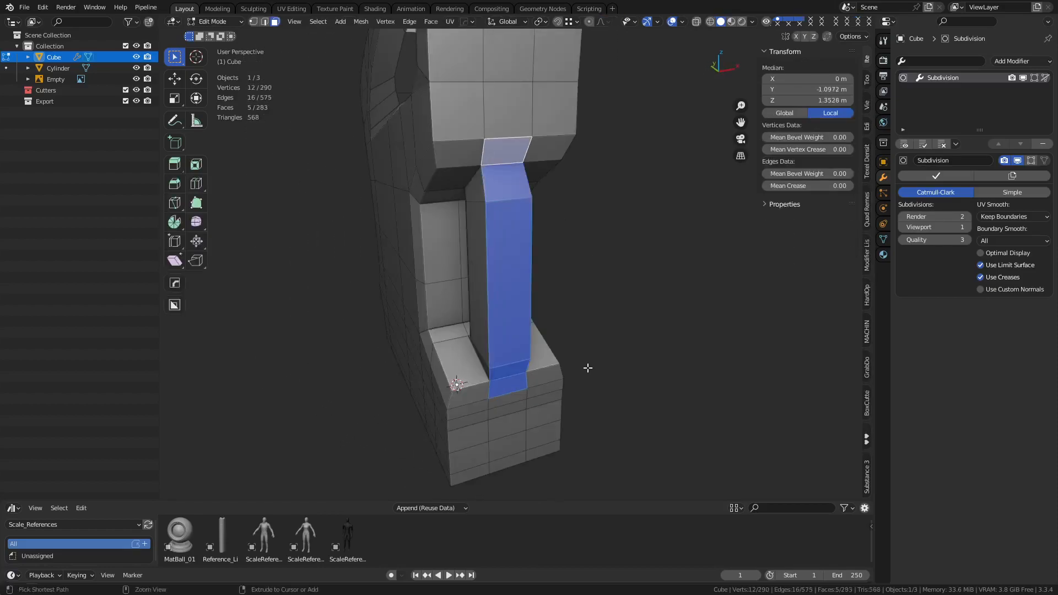
- Set the bottle's viewport subdivision level to 3 in Object Mode and shade it smooth
{"action": "middle_click_drag", "start_coordinate": [582, 352], "coordinate": [638, 331]}
{"action": "key", "text": "ctrl+Tab"}
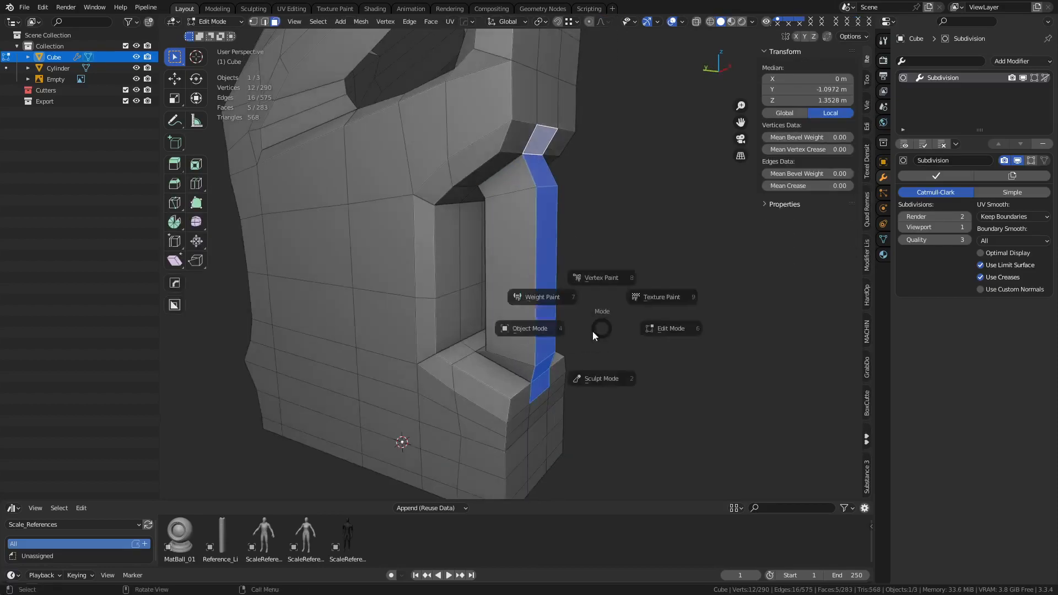
{"action": "left_click", "coordinate": [559, 336]}
{"action": "middle_click_drag", "start_coordinate": [557, 358], "coordinate": [484, 362]}
{"action": "key", "text": "ctrl+3"}
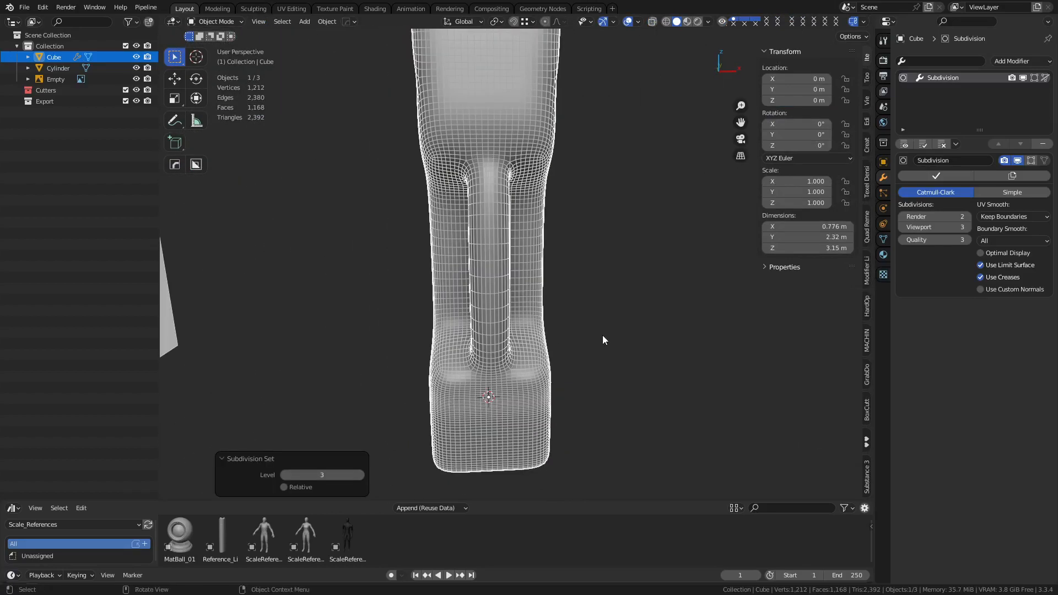
{"action": "middle_click_drag", "start_coordinate": [680, 374], "coordinate": [528, 431]}
{"action": "right_click", "coordinate": [579, 356]}
{"action": "left_click", "coordinate": [576, 346]}
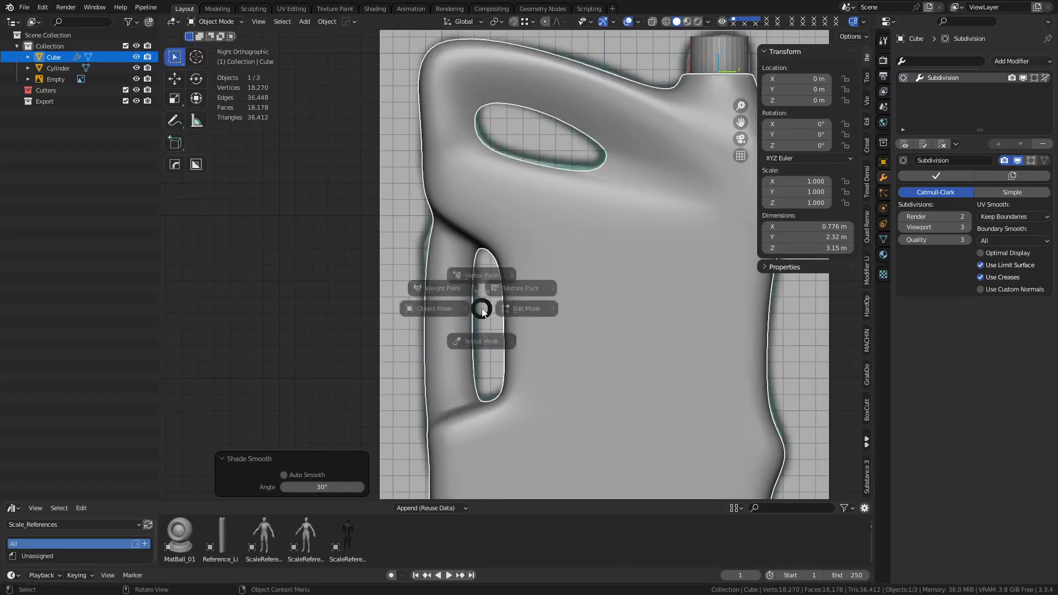
- Dissolve the matching diagonal edge on the handle bar's upper bridge on the positive X side
{"action": "key", "text": "Tab"}
{"action": "scroll", "coordinate": [514, 283], "scroll_direction": "up", "scroll_amount": 6}
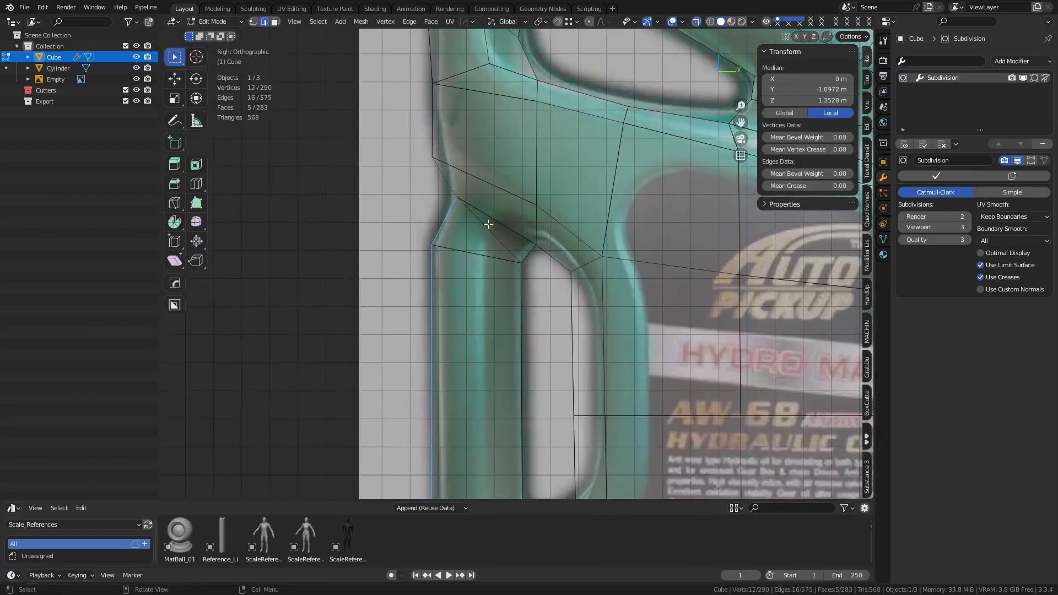
{"action": "left_click", "coordinate": [489, 224]}
{"action": "key", "text": "alt+z"}
{"action": "middle_click_drag", "start_coordinate": [524, 304], "coordinate": [678, 319]}
{"action": "middle_click_drag", "start_coordinate": [570, 312], "coordinate": [447, 300]}
{"action": "key", "text": "ctrl+x"}
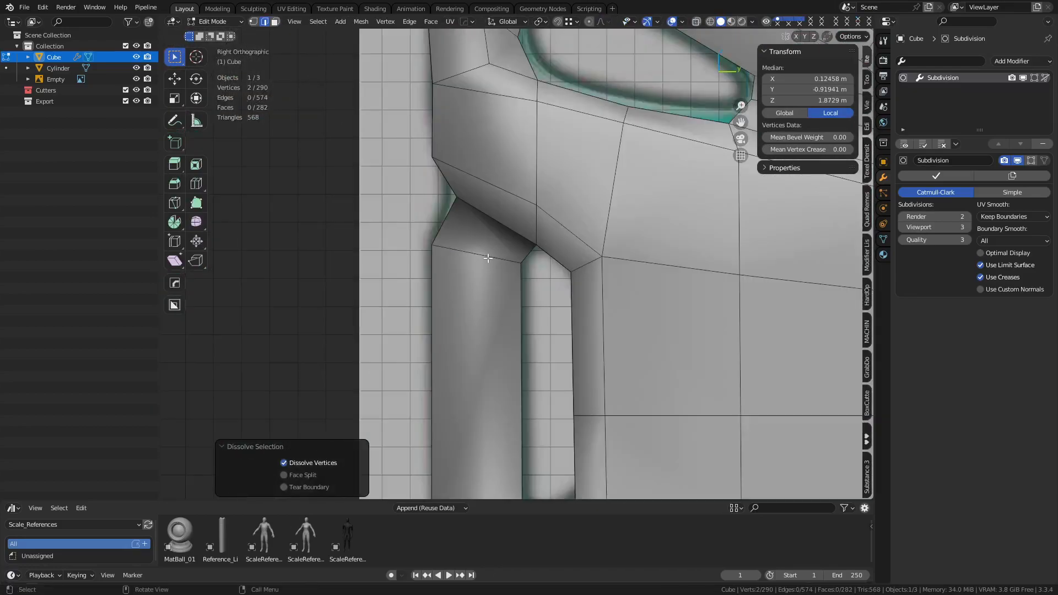
- Bevel the edge loop around the handle bar's upper end into a single-segment band and preview the smoothed result
{"action": "left_click", "coordinate": [487, 257], "text": "alt"}
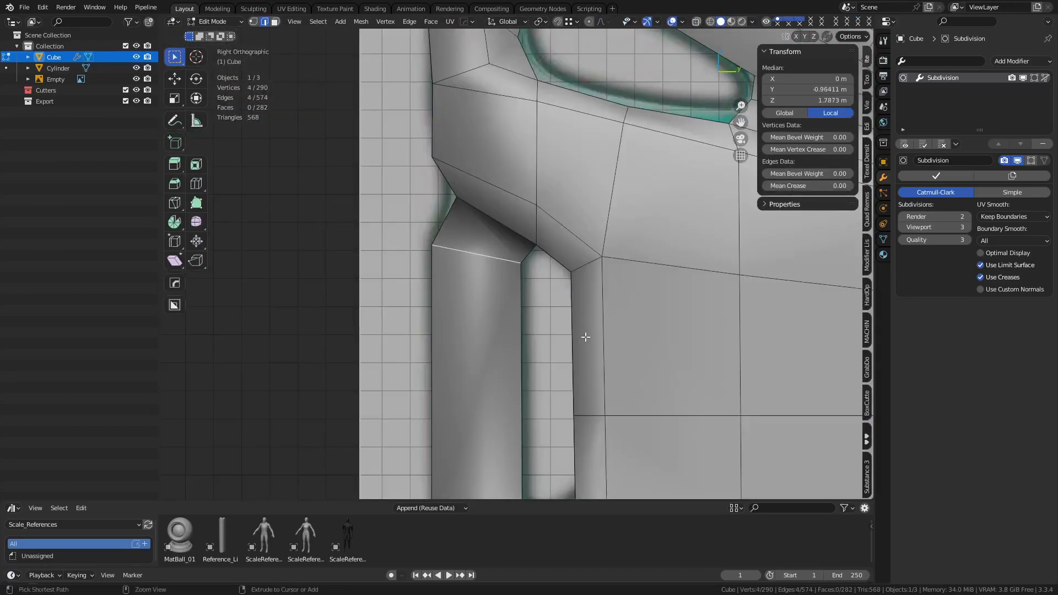
{"action": "key", "text": "ctrl+b"}
{"action": "scroll", "coordinate": [669, 405], "scroll_direction": "up", "scroll_amount": 1}
{"action": "left_click", "coordinate": [669, 405]}
{"action": "key", "text": "ctrl+Tab"}
{"action": "left_click", "coordinate": [622, 407]}
{"action": "mouse_move", "coordinate": [459, 331]}
{"action": "middle_mouse_down"}
{"action": "mouse_move", "coordinate": [545, 346]}
{"action": "mouse_move", "coordinate": [478, 329]}
{"action": "middle_mouse_up"}
{"action": "key", "text": "ctrl+Tab"}
{"action": "key", "text": "ctrl+b"}
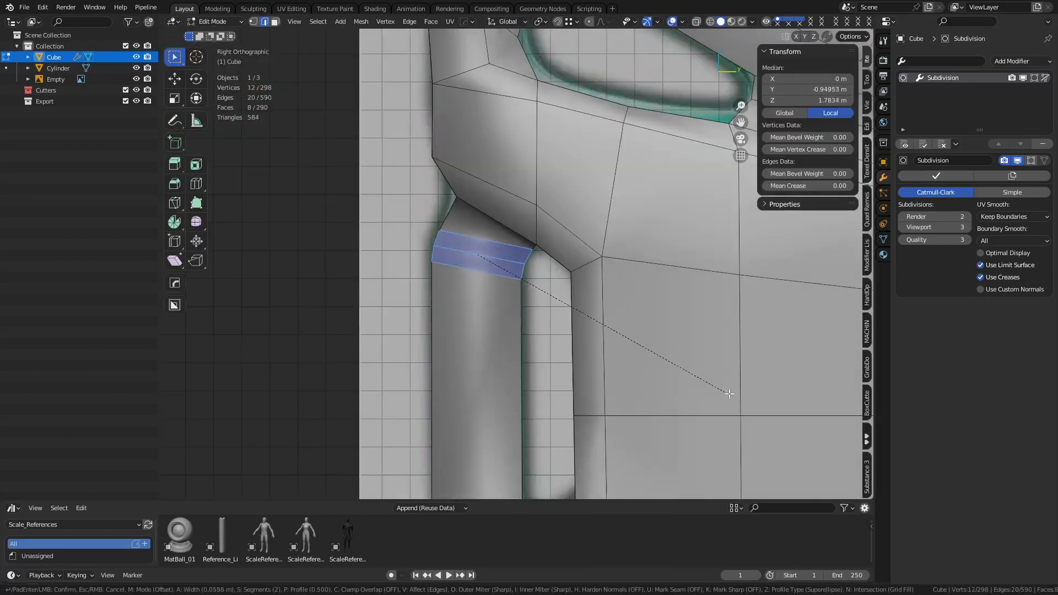
{"action": "left_click", "coordinate": [697, 377]}
{"action": "key", "text": "ctrl+Tab"}
{"action": "left_click", "coordinate": [562, 345]}
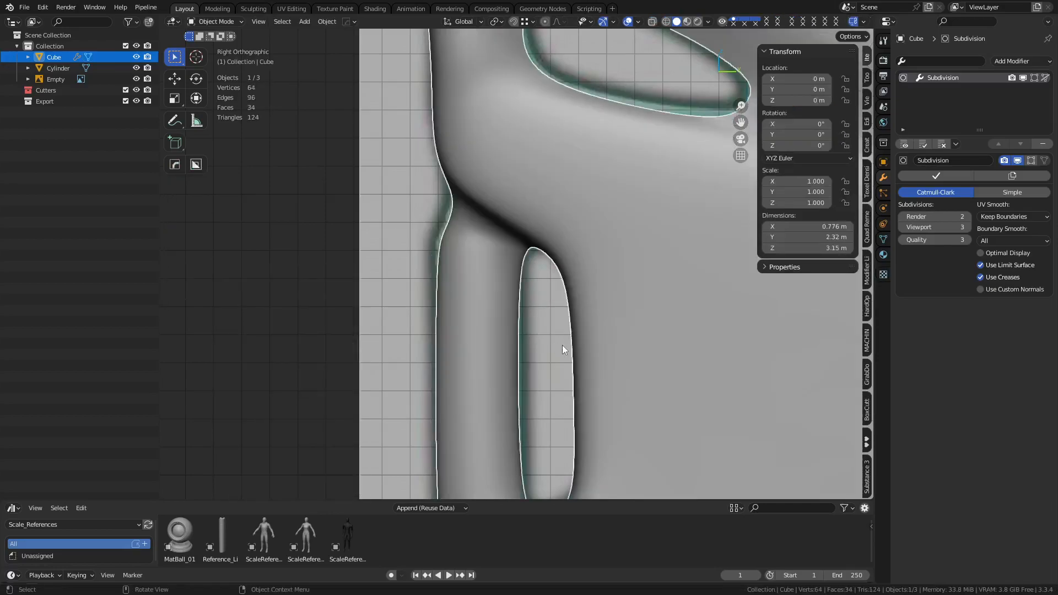
- Nudge the bevelled band on the handle bar slightly rearward and upward to follow the reference outline, checking it in Object Mode
{"action": "key", "text": "ctrl+Tab"}
{"action": "left_click", "coordinate": [496, 243]}
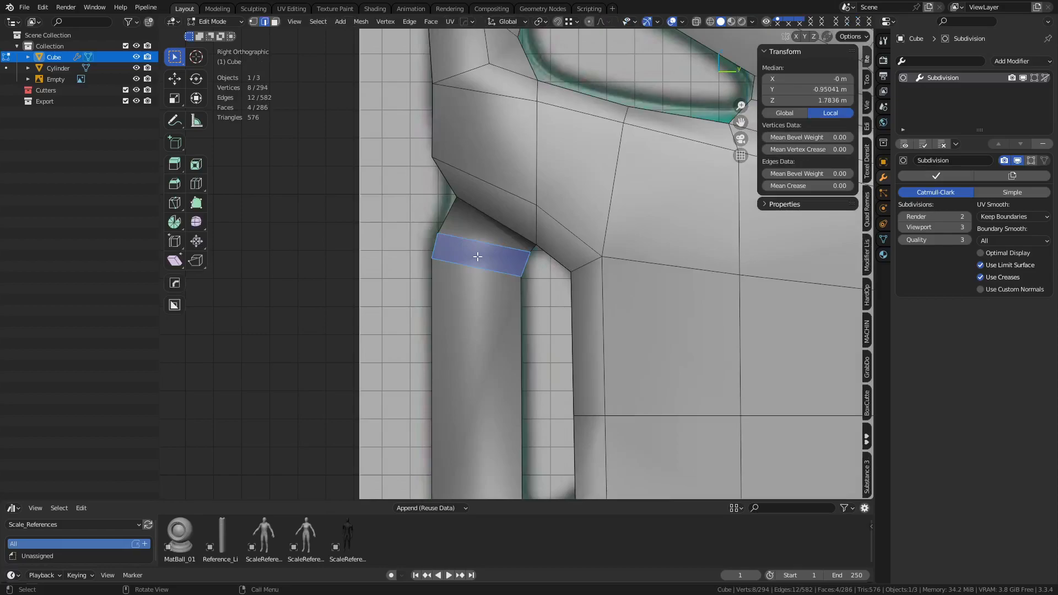
{"action": "key", "text": "g"}
{"action": "left_click", "coordinate": [571, 312]}
{"action": "key", "text": "ctrl+Tab"}
{"action": "left_click", "coordinate": [464, 293]}
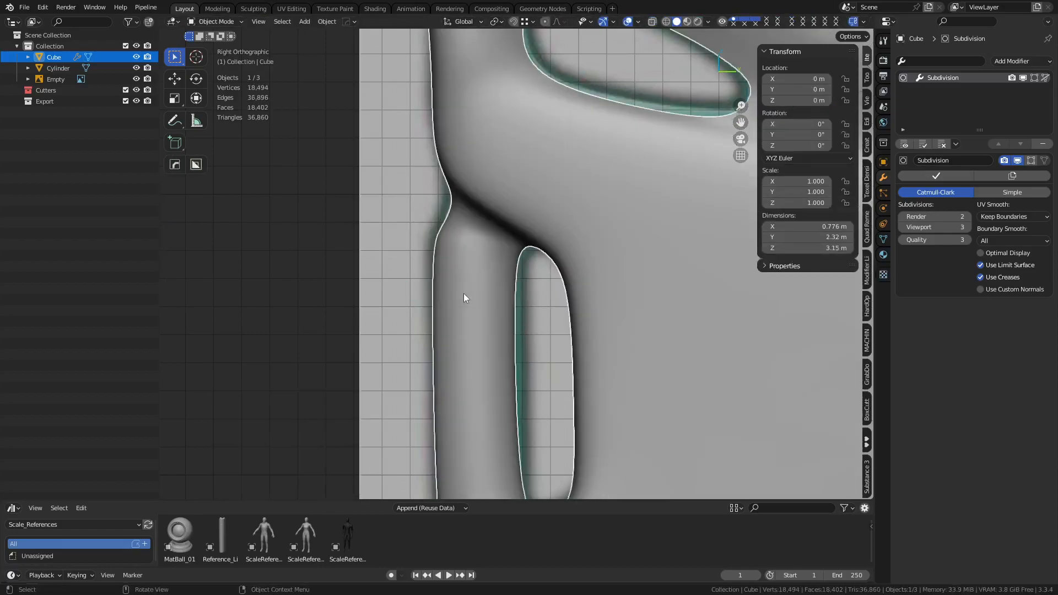
{"action": "key", "text": "ctrl+Tab"}
{"action": "left_click", "coordinate": [529, 281]}
{"action": "key", "text": "g"}
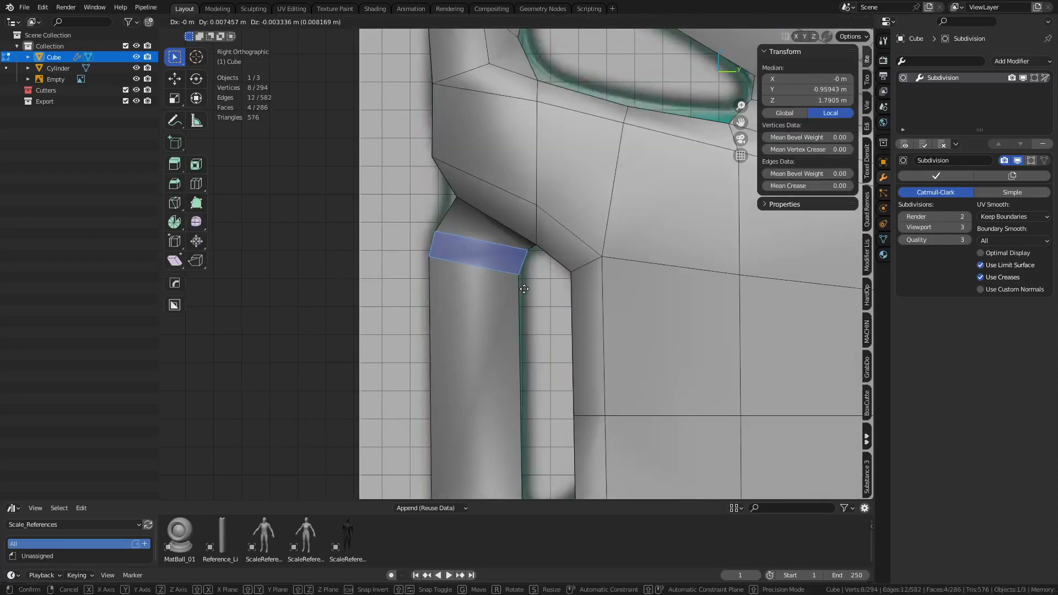
{"action": "left_click", "coordinate": [524, 290]}
{"action": "key", "text": "ctrl+Tab"}
{"action": "left_click", "coordinate": [402, 287]}
{"action": "left_click", "coordinate": [378, 286]}
- Align the vertices of the body's rear wall below the handle to the minimum local Y with MACHIN3 Align
{"action": "scroll", "coordinate": [550, 385], "scroll_direction": "down", "scroll_amount": 3}
{"action": "middle_click_drag", "start_coordinate": [474, 405], "coordinate": [459, 344], "text": "shift"}
{"action": "key", "text": "ctrl+Tab"}
{"action": "left_click", "coordinate": [499, 353]}
{"action": "key", "text": "ctrl+Tab"}
{"action": "left_click", "coordinate": [557, 358]}
{"action": "middle_click_drag", "start_coordinate": [555, 363], "coordinate": [542, 347], "text": "shift"}
{"action": "key", "text": "alt+z"}
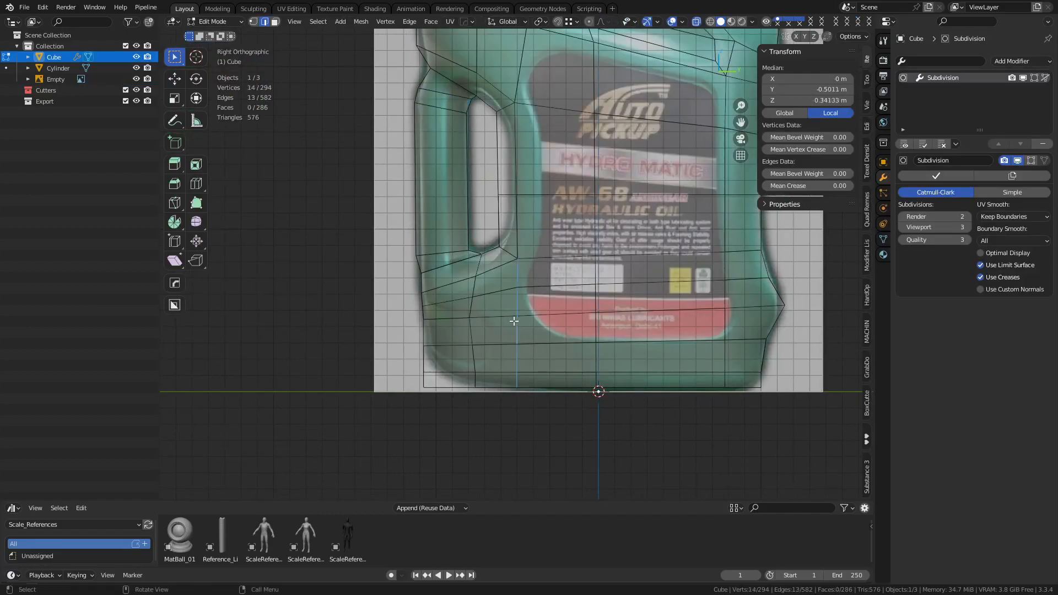
{"action": "middle_click_drag", "start_coordinate": [423, 361], "coordinate": [438, 347], "text": "shift"}
{"action": "left_click_drag", "start_coordinate": [416, 381], "coordinate": [462, 264]}
{"action": "key", "text": "alt+a"}
{"action": "left_click", "coordinate": [538, 337]}
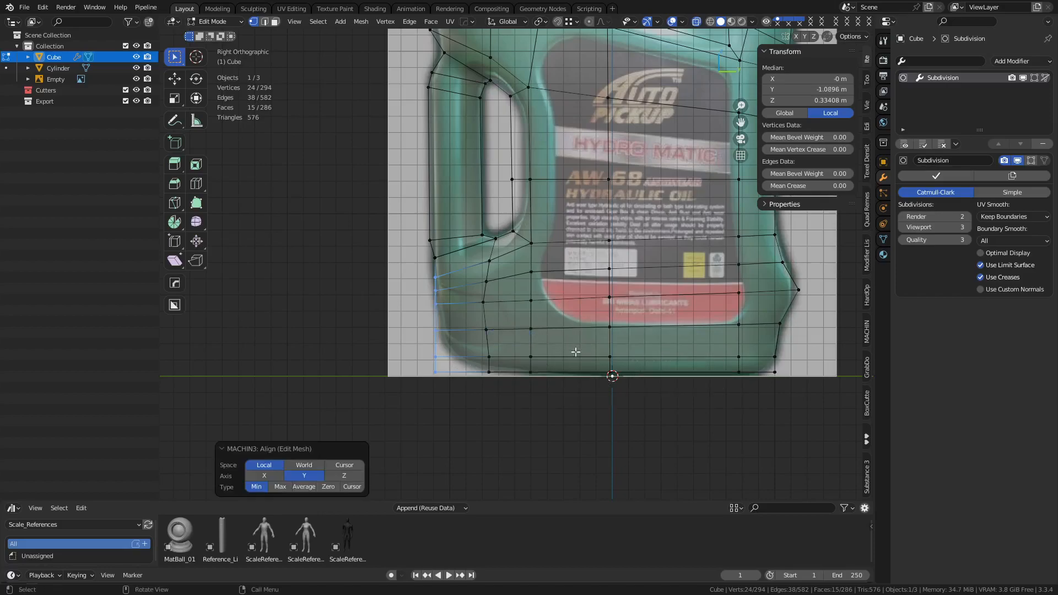
- Move the two bottom rear vertex rows inward along Y, shifting the lowest row about 0.057 m further to round the corner
{"action": "middle_click_drag", "start_coordinate": [450, 386], "coordinate": [468, 347], "text": "shift"}
{"action": "left_click_drag", "start_coordinate": [463, 313], "coordinate": [488, 324]}
{"action": "key", "text": "g"}
{"action": "key", "text": "y"}
{"action": "left_click", "coordinate": [557, 340]}
{"action": "key", "text": "g"}
{"action": "key", "text": "y"}
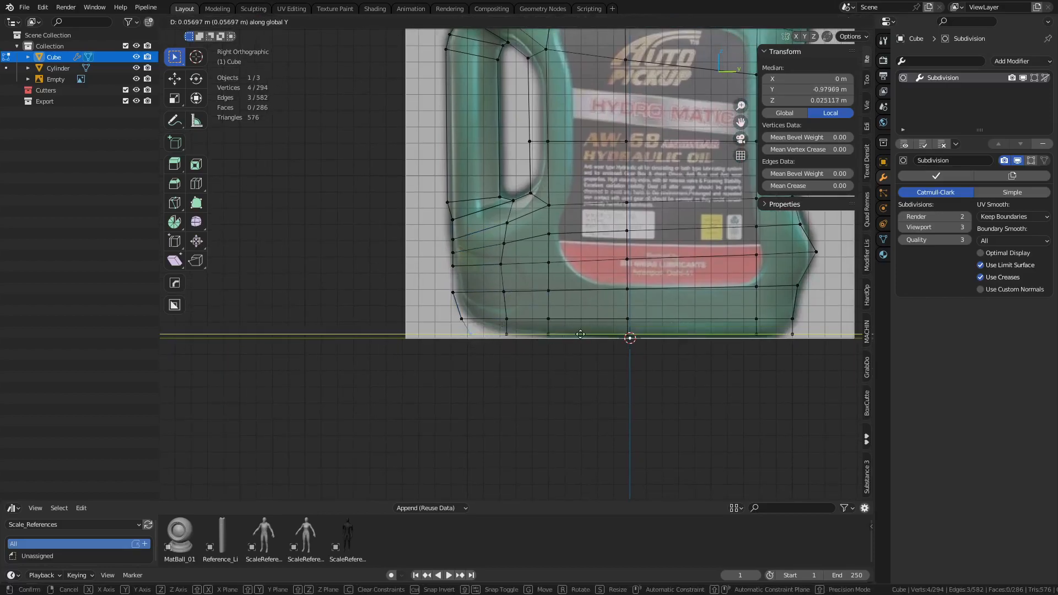
{"action": "left_click", "coordinate": [580, 334]}
{"action": "key", "text": "ctrl+Tab"}
{"action": "left_click", "coordinate": [488, 339]}
- Move the front vertex row above the lower bulge by -0.005 m in Y and 0.039 m in Z
{"action": "scroll", "coordinate": [521, 294], "scroll_direction": "down", "scroll_amount": 2}
{"action": "middle_click_drag", "start_coordinate": [532, 199], "coordinate": [514, 232], "text": "shift"}
{"action": "middle_click_drag", "start_coordinate": [638, 235], "coordinate": [619, 282], "text": "shift"}
{"action": "middle_click_drag", "start_coordinate": [694, 297], "coordinate": [668, 327], "text": "shift"}
{"action": "middle_click_drag", "start_coordinate": [636, 392], "coordinate": [552, 274], "text": "shift"}
{"action": "key", "text": "ctrl+Tab"}
{"action": "left_click", "coordinate": [589, 270]}
{"action": "scroll", "coordinate": [551, 264], "scroll_direction": "up", "scroll_amount": 3}
{"action": "key", "text": "alt+z"}
{"action": "left_click_drag", "start_coordinate": [475, 243], "coordinate": [610, 211]}
{"action": "key", "text": "g"}
{"action": "left_click", "coordinate": [626, 208]}
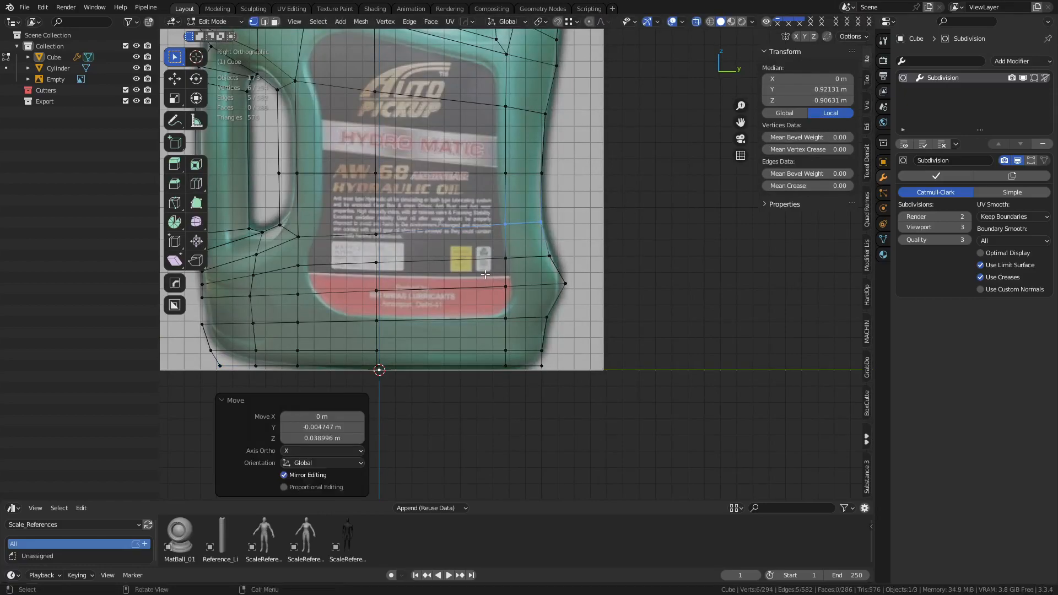
- Move the next two front rows by -0.005 m Y, 0.034 m Z and -0.022 m Y, 0.015 m Z to match the reference bulge
{"action": "left_click_drag", "start_coordinate": [569, 252], "coordinate": [568, 253]}
{"action": "key", "text": "g"}
{"action": "left_click", "coordinate": [562, 202]}
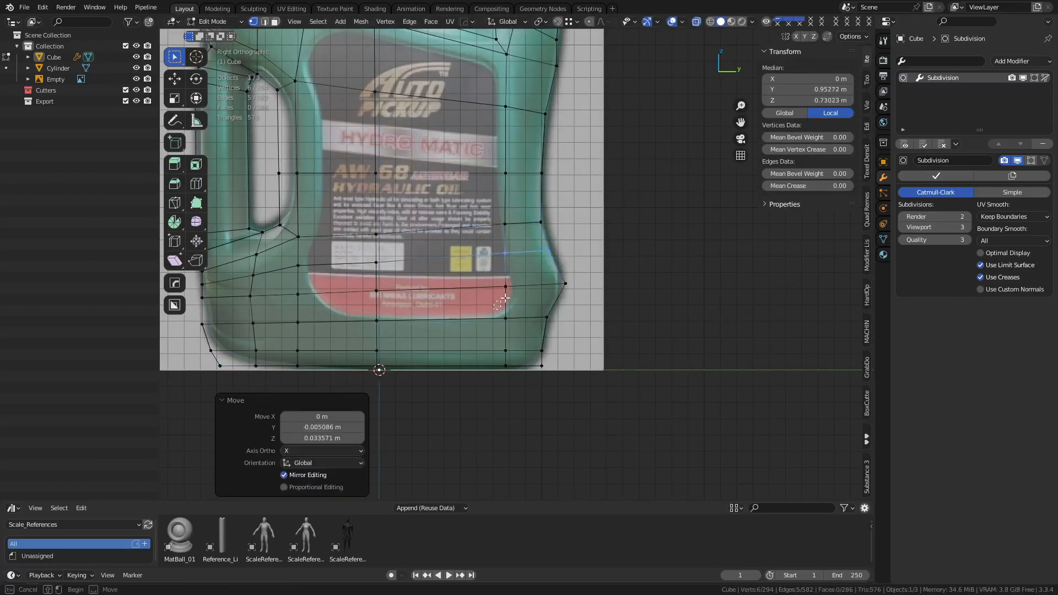
{"action": "left_click_drag", "start_coordinate": [612, 279], "coordinate": [612, 280]}
{"action": "key", "text": "g"}
{"action": "left_click", "coordinate": [600, 270]}
{"action": "key", "text": "ctrl+Tab"}
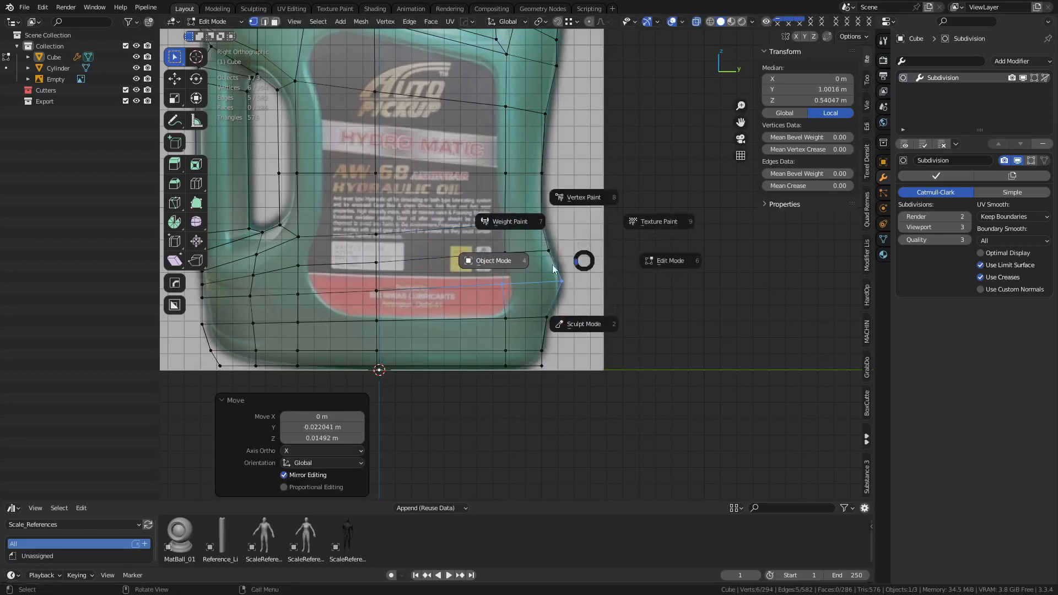
{"action": "left_click", "coordinate": [493, 260]}
{"action": "middle_click_drag", "start_coordinate": [559, 234], "coordinate": [498, 307]}
- Select both open edge loops inside the upper handle opening and bridge them
{"action": "key", "text": "Tab"}
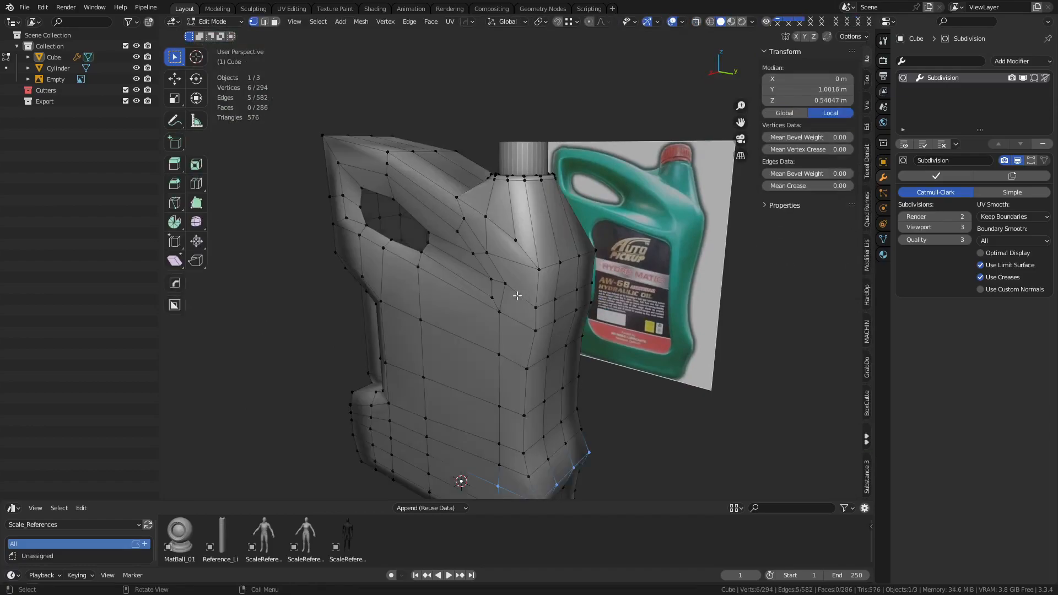
{"action": "key", "text": "3"}
{"action": "left_click", "coordinate": [443, 249]}
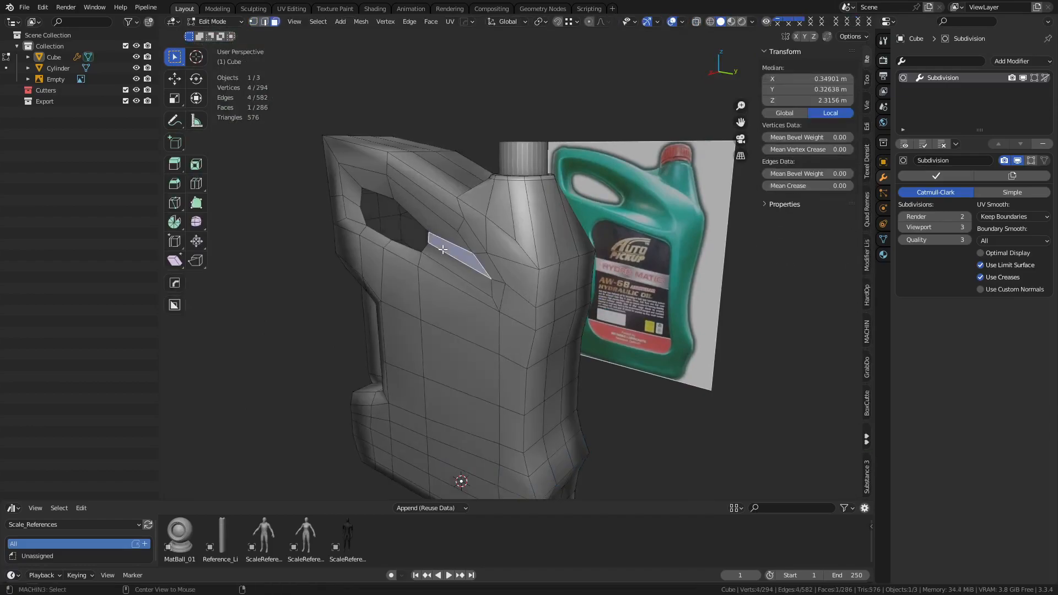
{"action": "middle_click", "coordinate": [442, 249], "text": "alt"}
{"action": "scroll", "coordinate": [535, 309], "scroll_direction": "up", "scroll_amount": 5}
{"action": "middle_click_drag", "start_coordinate": [534, 322], "coordinate": [617, 318]}
{"action": "key", "text": "2"}
{"action": "left_click", "coordinate": [366, 254], "text": "alt"}
{"action": "left_click", "coordinate": [330, 283], "text": "alt+shift"}
{"action": "key", "text": "ctrl+e"}
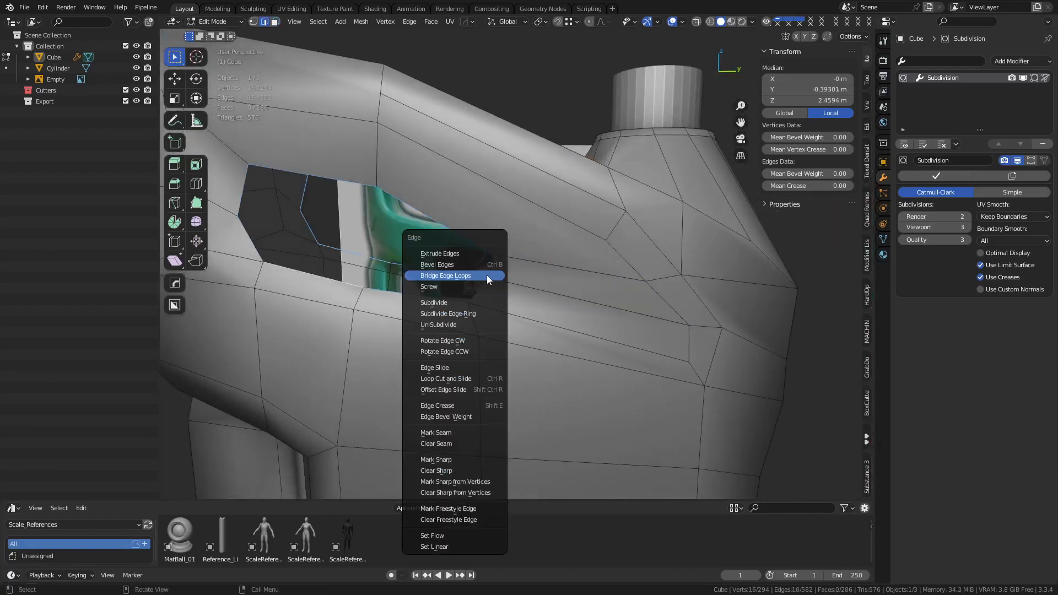
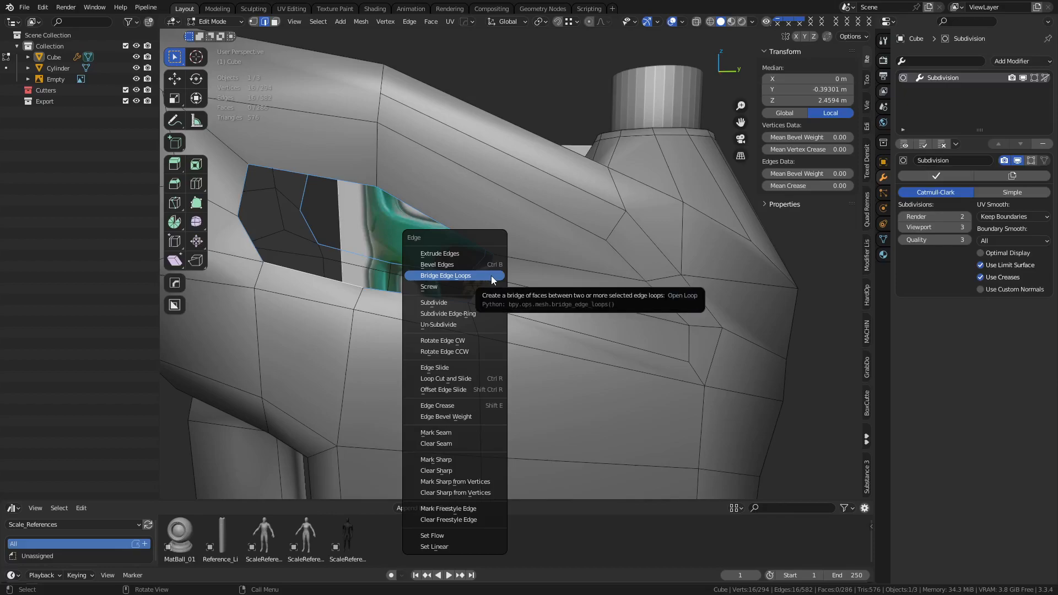
{"action": "left_click", "coordinate": [491, 275]}
- Scale the bridged faces of the upper handle opening to 0.934 and move them up about 0.028 m to fit the reference
{"action": "middle_click_drag", "start_coordinate": [504, 317], "coordinate": [533, 324]}
{"action": "key", "text": "Tab"}
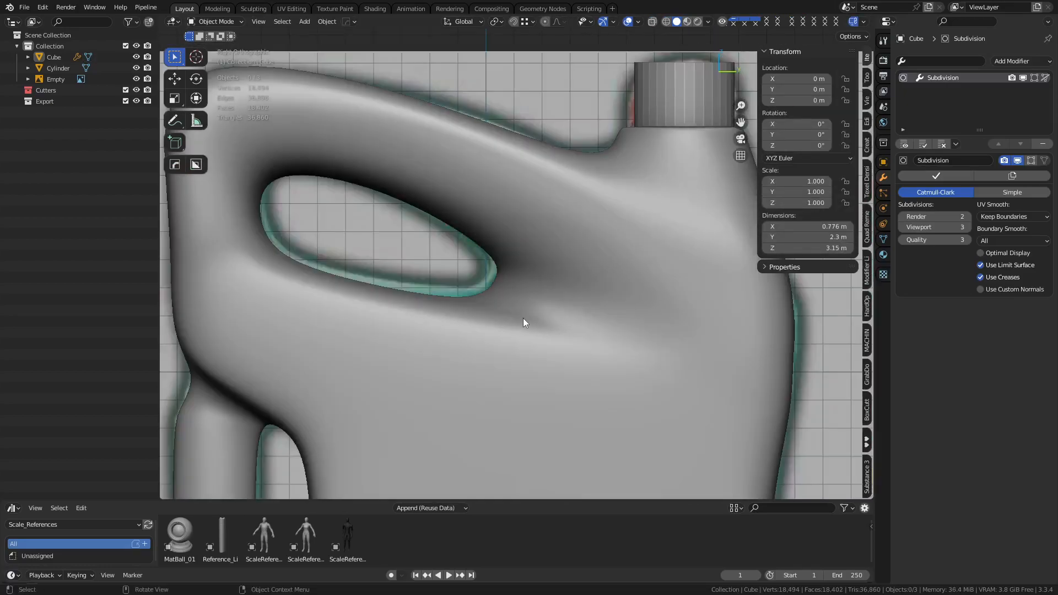
{"action": "key", "text": "Tab"}
{"action": "key", "text": "s"}
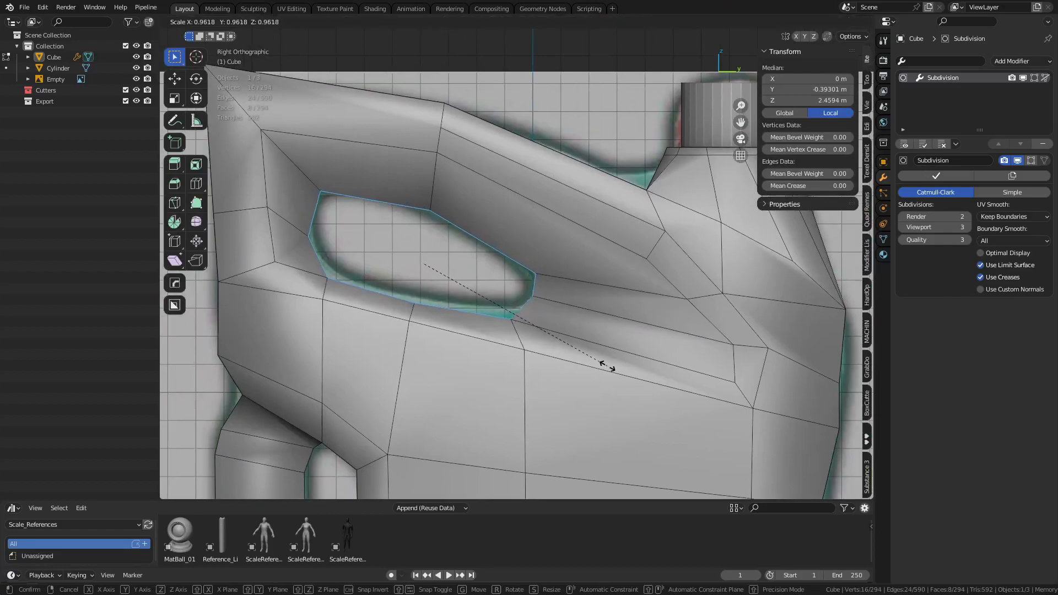
{"action": "left_click", "coordinate": [602, 362]}
{"action": "key", "text": "alt+z"}
{"action": "key", "text": "g"}
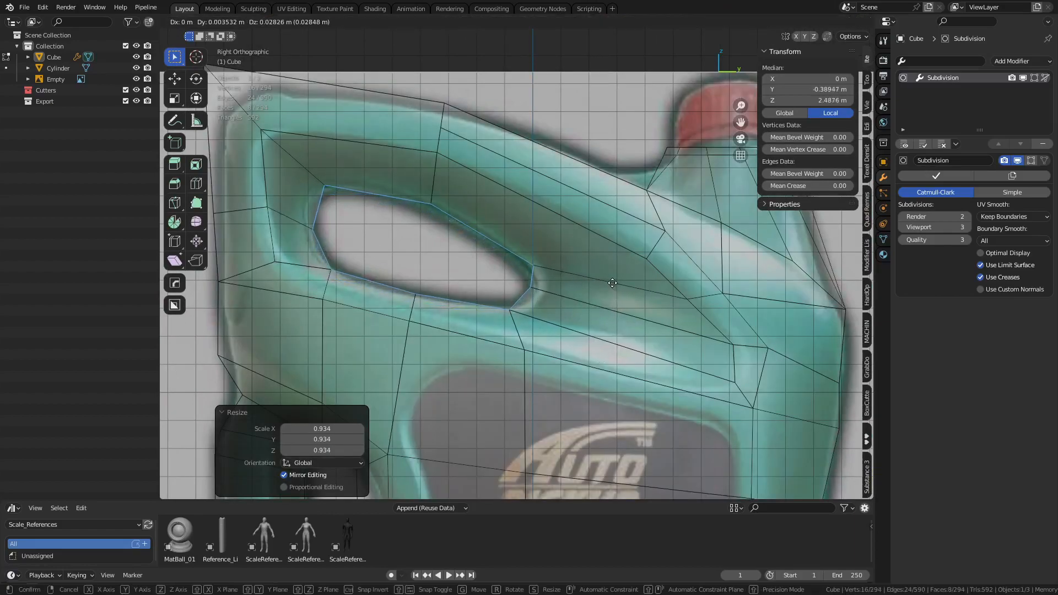
{"action": "left_click", "coordinate": [612, 283]}
{"action": "key", "text": "alt+z"}
{"action": "middle_click_drag", "start_coordinate": [610, 294], "coordinate": [613, 352]}
- Inspect the smoothed upper handle opening and the surrounding body mesh from several angles
{"action": "key", "text": "ctrl+Tab"}
{"action": "left_click", "coordinate": [593, 348]}
{"action": "scroll", "coordinate": [579, 352], "scroll_direction": "down", "scroll_amount": 5}
{"action": "scroll", "coordinate": [583, 357], "scroll_direction": "up", "scroll_amount": 4}
{"action": "key", "text": "Tab"}
{"action": "right_click", "coordinate": [593, 368]}
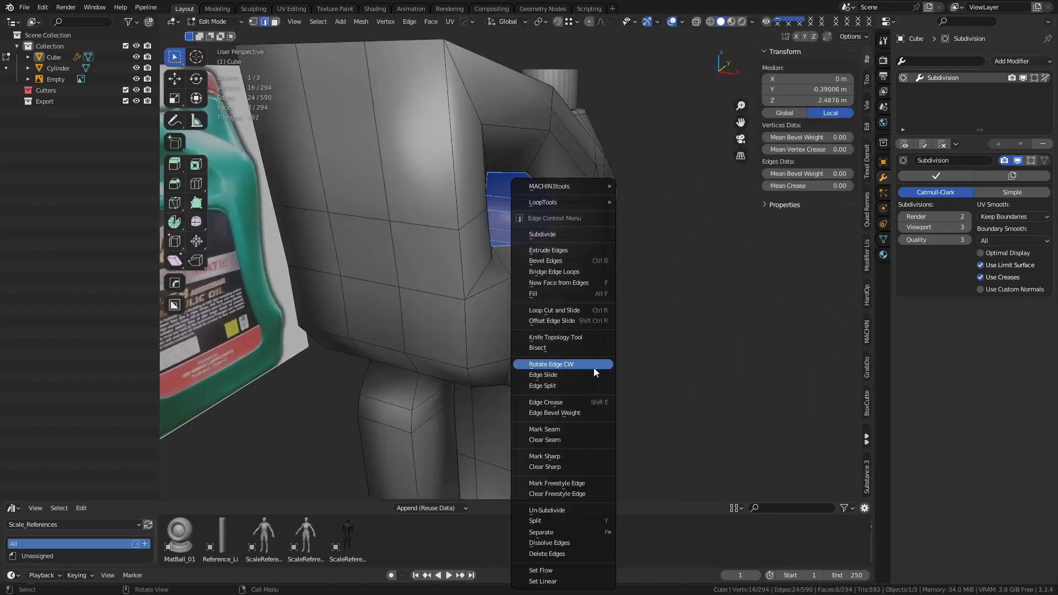
{"action": "middle_click_drag", "start_coordinate": [549, 309], "coordinate": [647, 308]}
{"action": "scroll", "coordinate": [659, 344], "scroll_direction": "down", "scroll_amount": 3}
{"action": "middle_click_drag", "start_coordinate": [571, 222], "coordinate": [609, 282]}
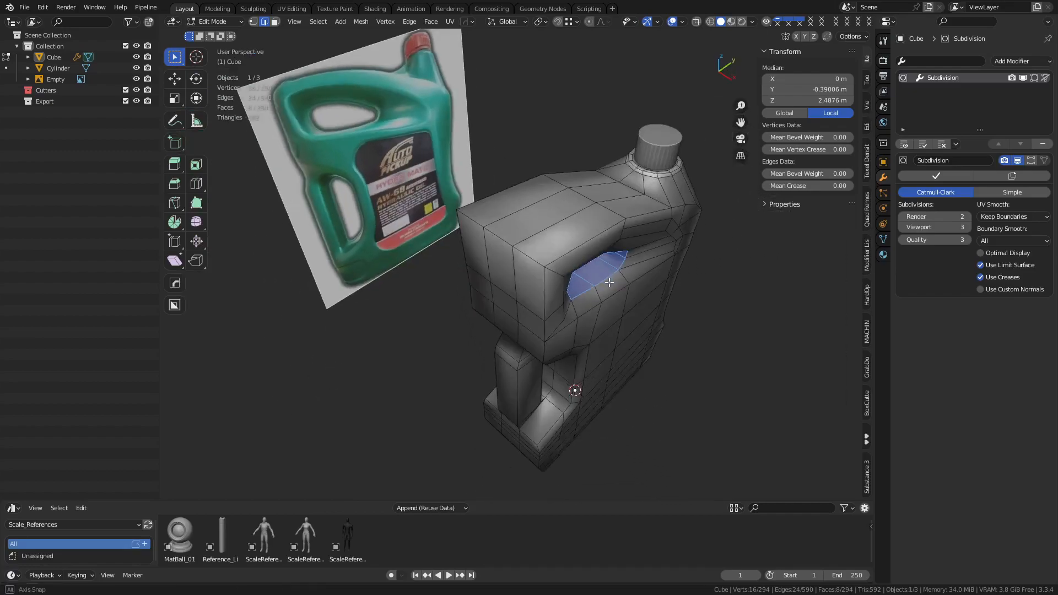
- Select the edge path along the handle's upper side down to the front shoulder and move it about -0.118 m in X
{"action": "key", "text": "alt+a"}
{"action": "middle_click_drag", "start_coordinate": [553, 256], "coordinate": [647, 299]}
{"action": "left_click", "coordinate": [550, 269]}
{"action": "middle_click_drag", "start_coordinate": [741, 326], "coordinate": [685, 287]}
{"action": "middle_click_drag", "start_coordinate": [686, 286], "coordinate": [531, 334], "text": "shift"}
{"action": "left_click", "coordinate": [694, 364], "text": "ctrl"}
{"action": "left_click", "coordinate": [507, 332], "text": "shift"}
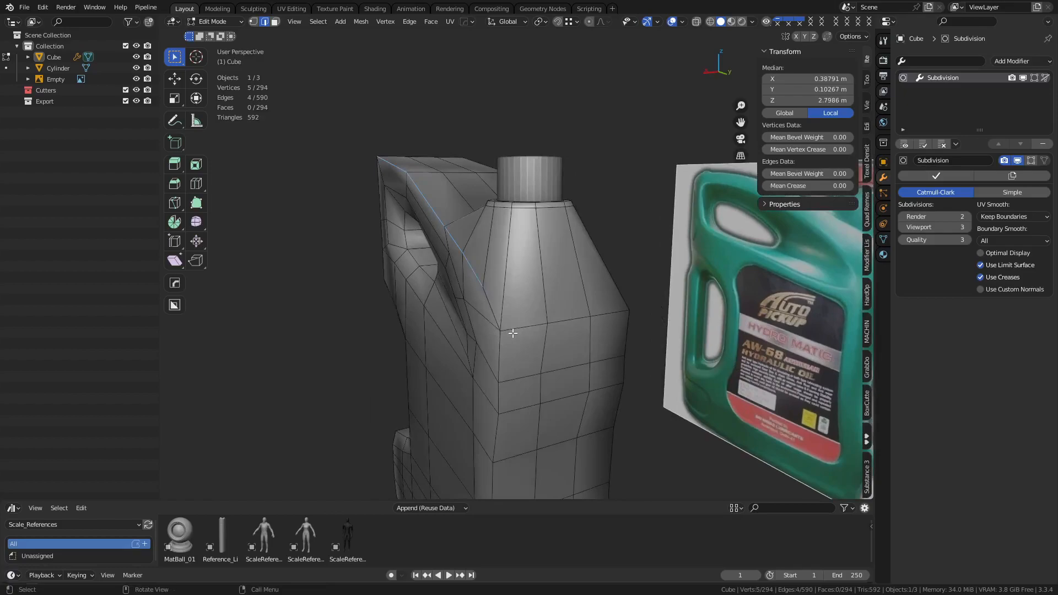
{"action": "key", "text": "g"}
{"action": "key", "text": "x"}
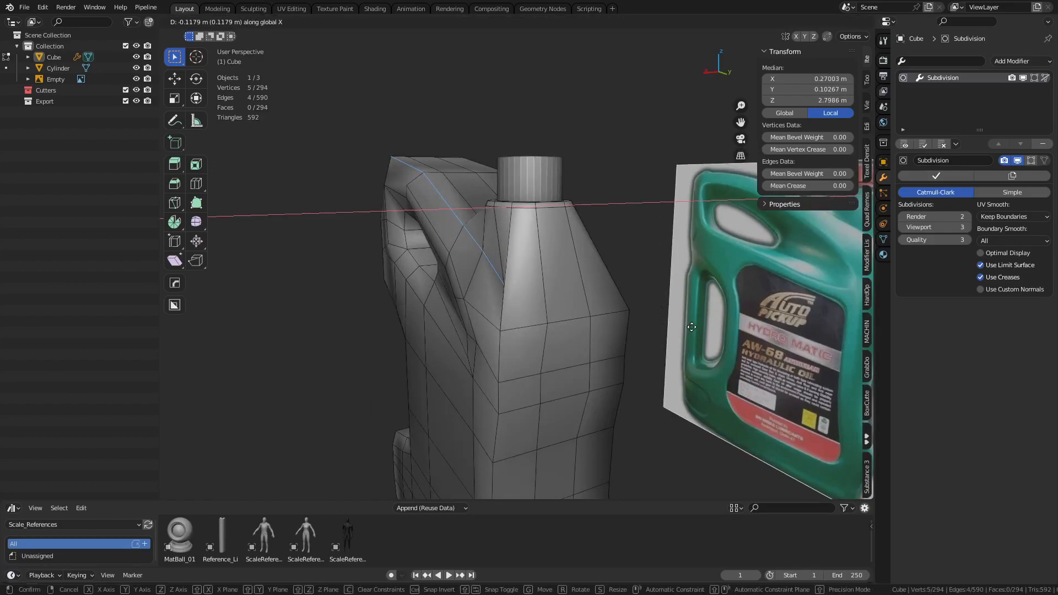
{"action": "left_click", "coordinate": [691, 327]}
{"action": "middle_click_drag", "start_coordinate": [576, 352], "coordinate": [655, 364]}
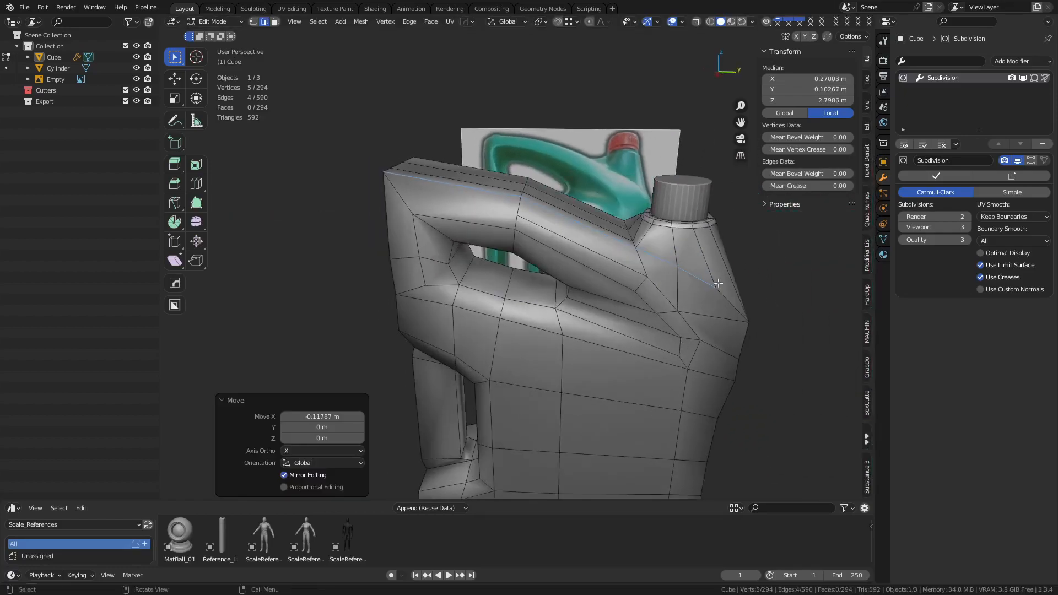
- Knife-cut a new edge across the front shoulder below the neck, starting from the end of the selected edge path
{"action": "middle_click_drag", "start_coordinate": [721, 280], "coordinate": [558, 301]}
{"action": "key", "text": "k"}
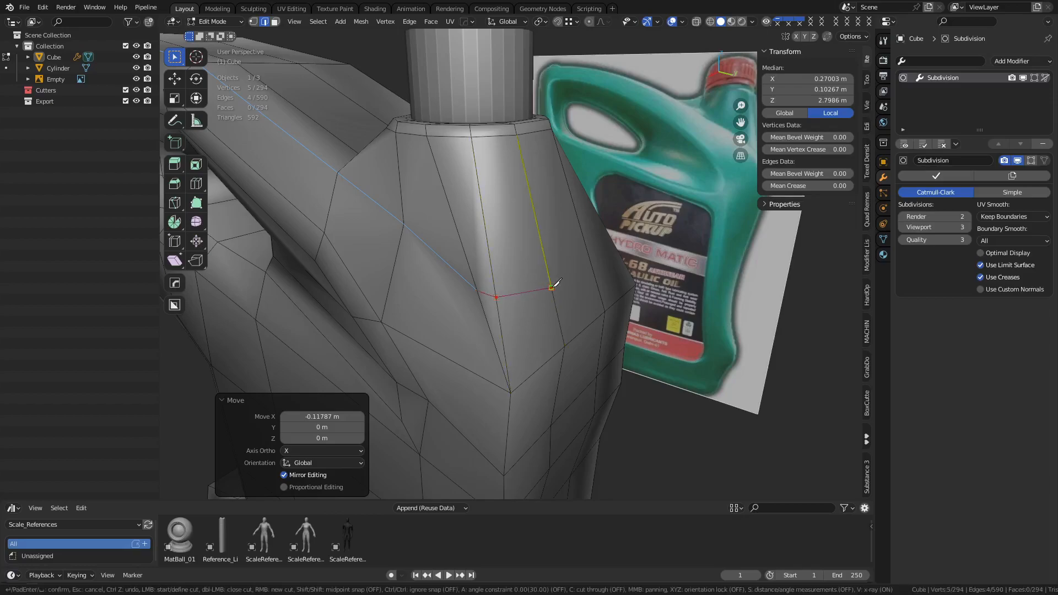
{"action": "left_click", "coordinate": [609, 246]}
{"action": "key", "text": "space"}
{"action": "middle_click_drag", "start_coordinate": [555, 299], "coordinate": [549, 270]}
- Try to merge the two adjacent vertices on the new shoulder cut at the last selected one
{"action": "key", "text": "1"}
{"action": "left_click", "coordinate": [570, 287]}
{"action": "left_click", "coordinate": [608, 238], "text": "shift"}
{"action": "key", "text": "1"}
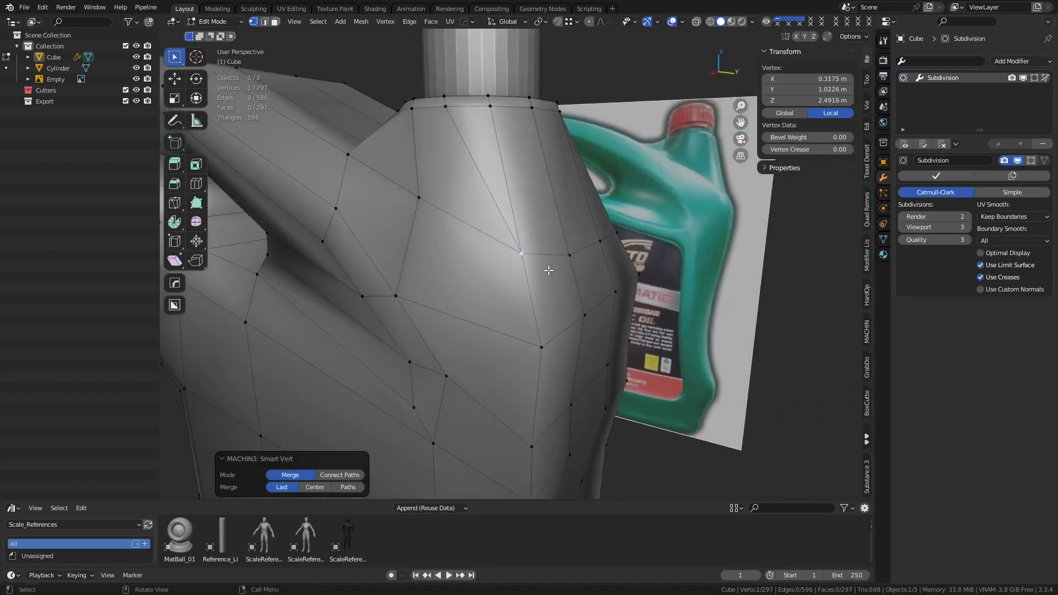
{"action": "key", "text": "ctrl+z"}
- Knife-cut an edge from the body's side up to the neck base and dissolve the leftover triangle edges at the shoulder
{"action": "middle_click_drag", "start_coordinate": [532, 319], "coordinate": [537, 360]}
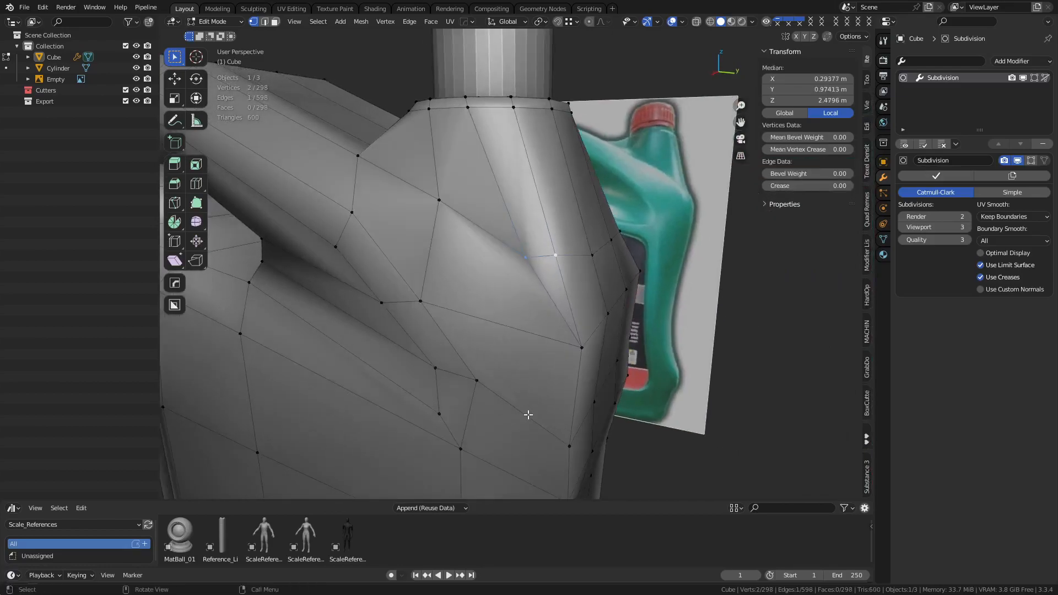
{"action": "key", "text": "k"}
{"action": "left_click", "coordinate": [518, 329]}
{"action": "left_click", "coordinate": [468, 106]}
{"action": "key", "text": "Return"}
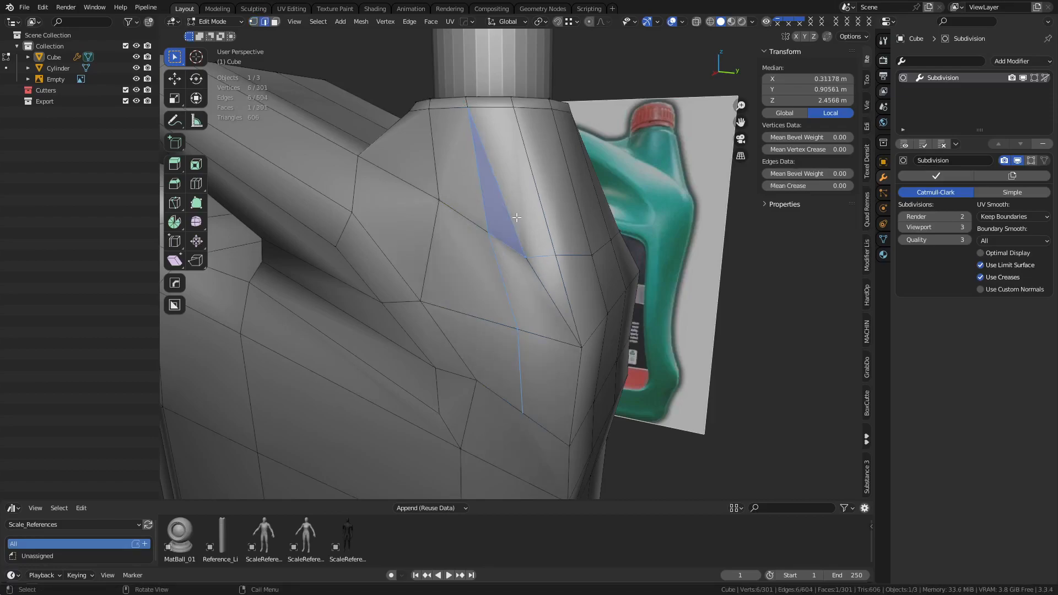
{"action": "key", "text": "ctrl+x"}
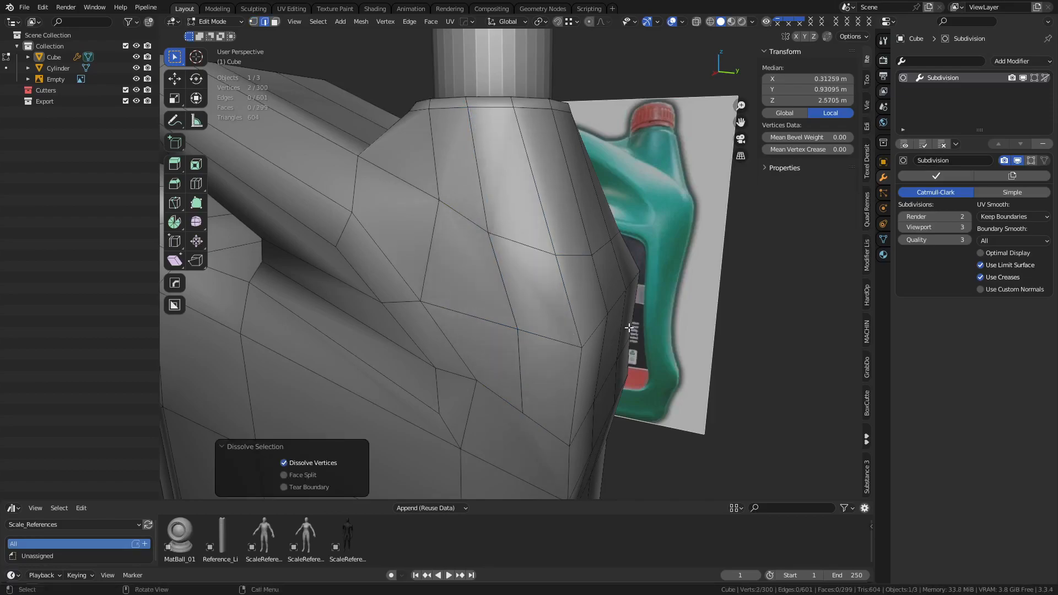
- Move the shoulder vertex below the neck inward along X to about 0.23 m
{"action": "middle_click_drag", "start_coordinate": [629, 328], "coordinate": [579, 331]}
{"action": "key", "text": "Tab"}
{"action": "middle_click_drag", "start_coordinate": [502, 338], "coordinate": [527, 349]}
{"action": "key", "text": "Tab"}
{"action": "key", "text": "1"}
{"action": "left_click", "coordinate": [435, 292]}
{"action": "middle_click_drag", "start_coordinate": [459, 296], "coordinate": [542, 358]}
{"action": "key", "text": "g"}
{"action": "key", "text": "x"}
{"action": "left_click", "coordinate": [461, 296]}
{"action": "key", "text": "Tab"}
{"action": "key", "text": "Tab"}
- Move the shoulder vertex about -0.034 m in Y, symmetrize the whole mesh across X and check the smoothed shape
{"action": "key", "text": "g"}
{"action": "key", "text": "y"}
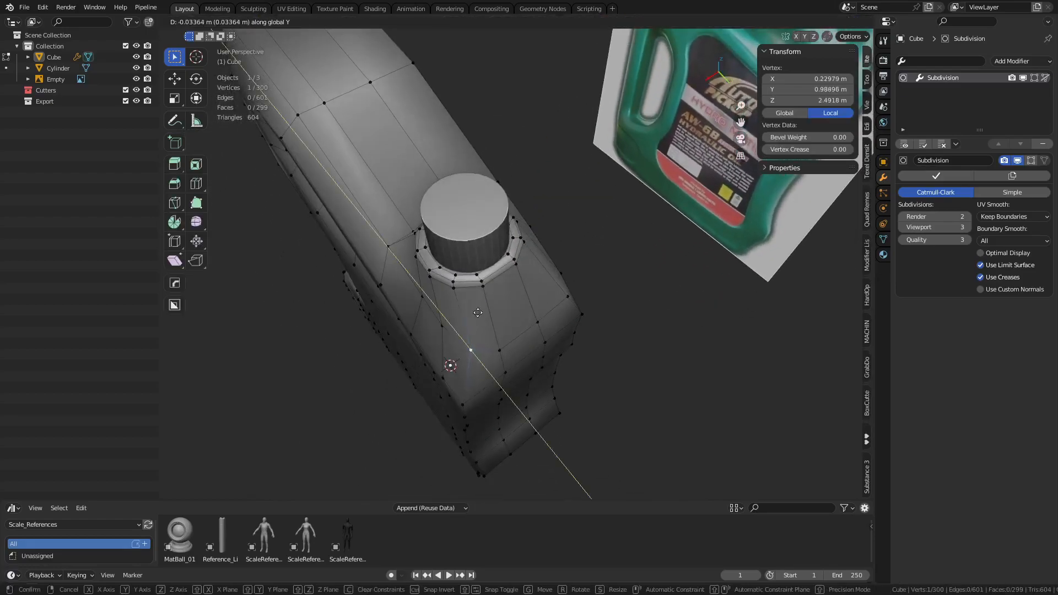
{"action": "left_click", "coordinate": [455, 286]}
{"action": "key", "text": "a"}
{"action": "key", "text": "alt+x"}
{"action": "middle_click_drag", "start_coordinate": [521, 348], "coordinate": [583, 350]}
{"action": "key", "text": "Tab"}
{"action": "middle_click_drag", "start_coordinate": [490, 368], "coordinate": [606, 316]}
{"action": "scroll", "coordinate": [576, 313], "scroll_direction": "up", "scroll_amount": 2}
- Add a centred vertical edge loop through the narrow band of body faces beside the front edge
{"action": "key", "text": "Tab"}
{"action": "key", "text": "3"}
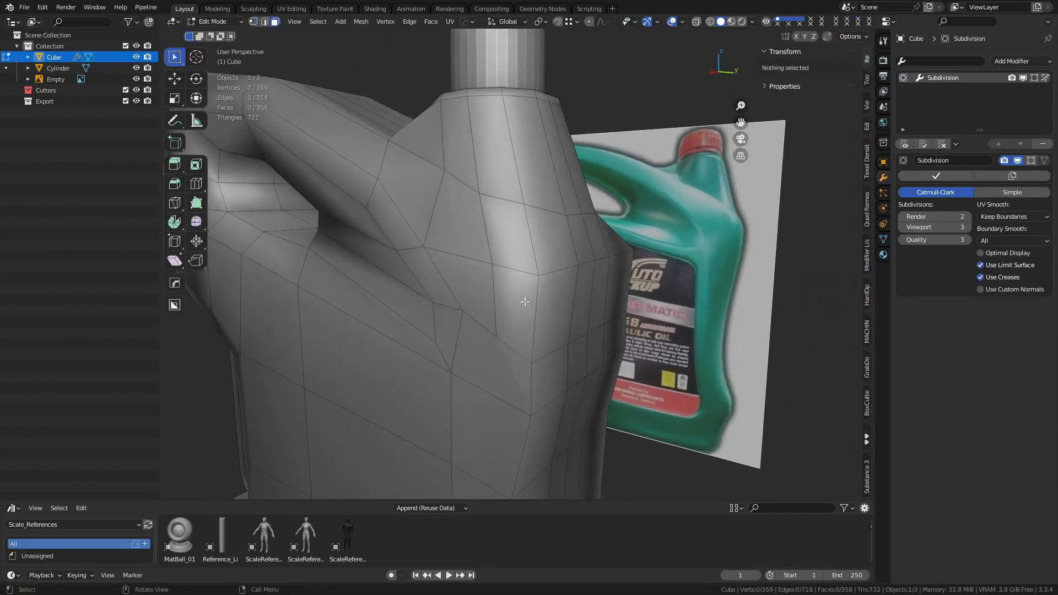
{"action": "left_click", "coordinate": [523, 306]}
{"action": "middle_click_drag", "start_coordinate": [523, 306], "coordinate": [583, 289]}
{"action": "key", "text": "1"}
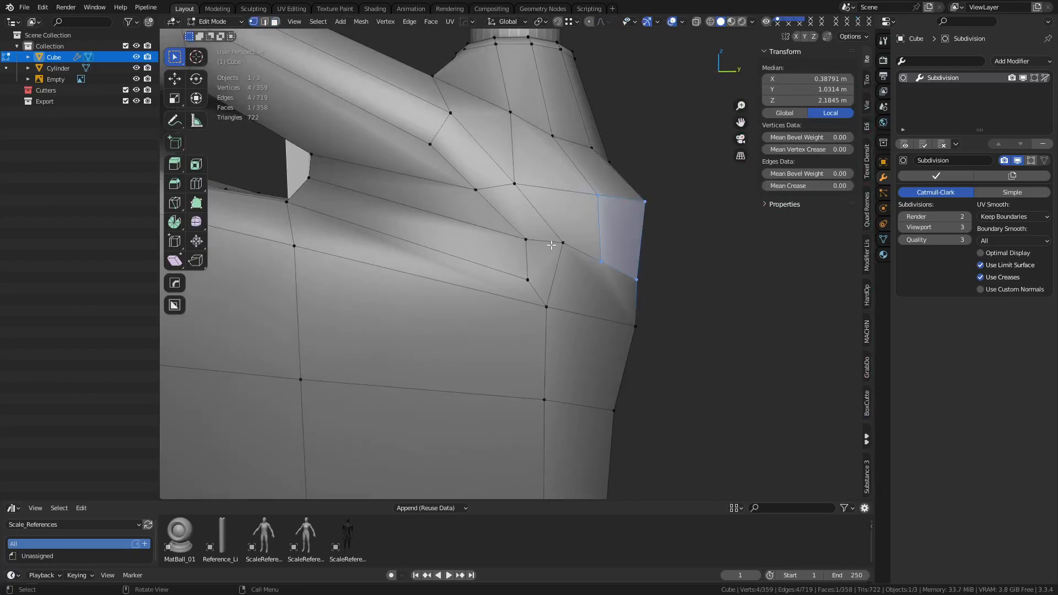
{"action": "left_click", "coordinate": [556, 244]}
{"action": "scroll", "coordinate": [566, 286], "scroll_direction": "down", "scroll_amount": 2}
{"action": "key", "text": "alt+z"}
{"action": "middle_click_drag", "start_coordinate": [516, 251], "coordinate": [528, 244], "text": "alt"}
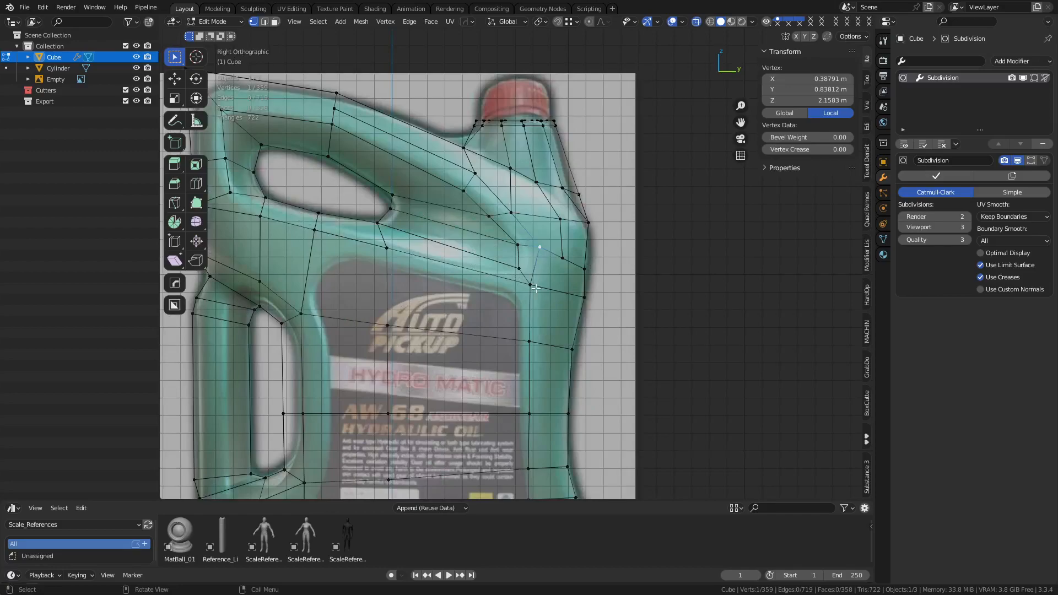
{"action": "key", "text": "alt+z"}
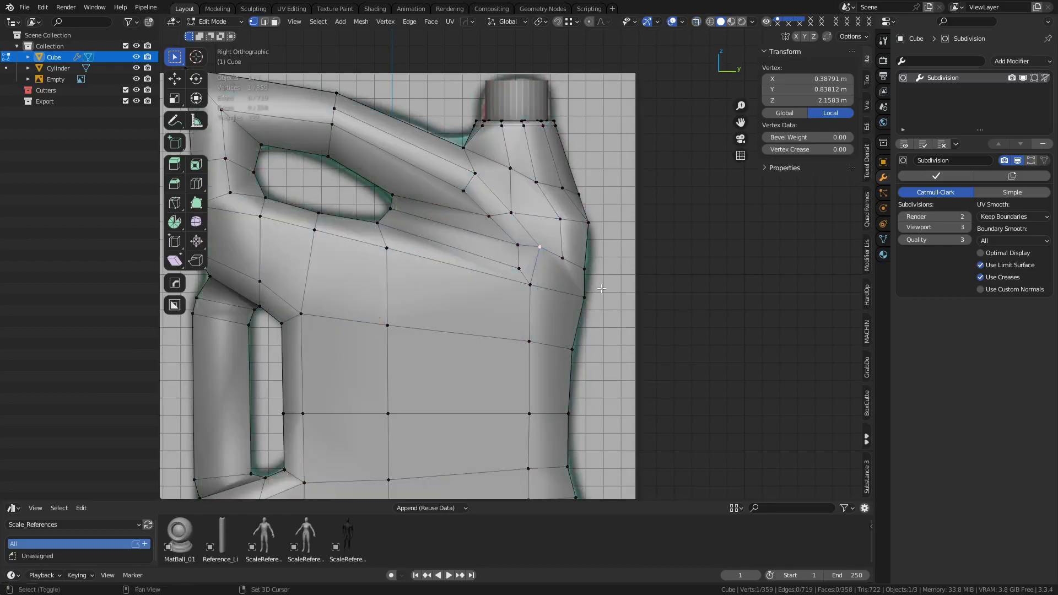
{"action": "middle_click_drag", "start_coordinate": [597, 288], "coordinate": [551, 280], "text": "shift"}
{"action": "key", "text": "ctrl+r"}
{"action": "left_click", "coordinate": [510, 317]}
{"action": "right_click", "coordinate": [509, 317]}
- Move the front row just below the shoulder about 0.038 m in Y and 0.072 m in Z to match the reference
{"action": "left_click", "coordinate": [510, 281]}
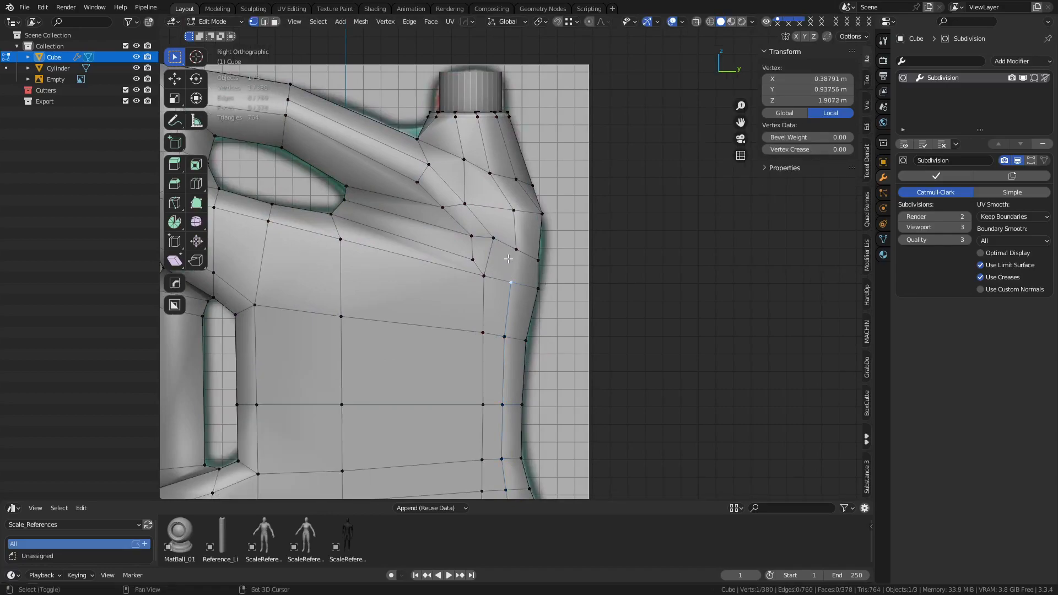
{"action": "key", "text": "shift+z"}
{"action": "left_click_drag", "start_coordinate": [527, 273], "coordinate": [552, 244]}
{"action": "key", "text": "g"}
{"action": "left_click", "coordinate": [562, 230]}
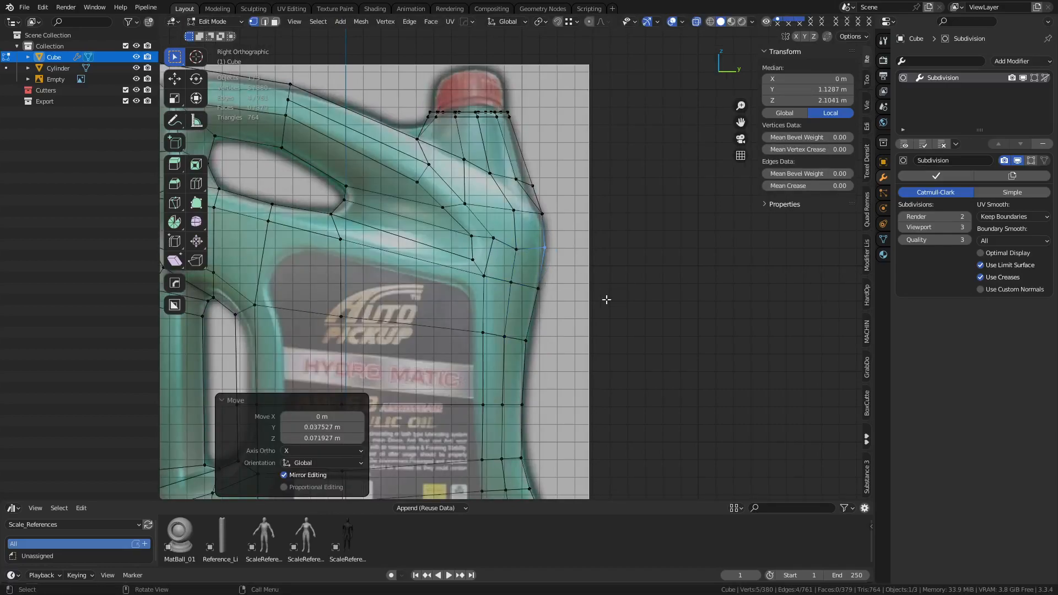
{"action": "key", "text": "Tab"}
{"action": "key", "text": "alt+z"}
{"action": "middle_click_drag", "start_coordinate": [614, 308], "coordinate": [585, 343]}
{"action": "key", "text": "Tab"}
{"action": "scroll", "coordinate": [584, 343], "scroll_direction": "down", "scroll_amount": 1}
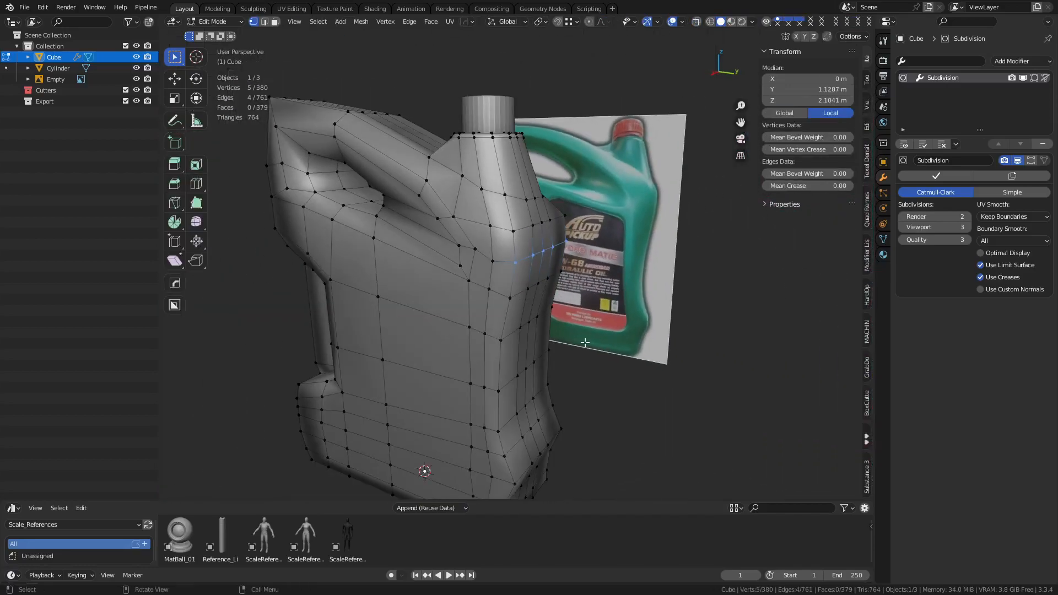
- Select the vertical edge path on the front corner from the shoulder down to the base and smooth its vertices
{"action": "key", "text": "2"}
{"action": "left_click", "coordinate": [514, 247]}
{"action": "middle_click_drag", "start_coordinate": [532, 439], "coordinate": [528, 323], "text": "shift"}
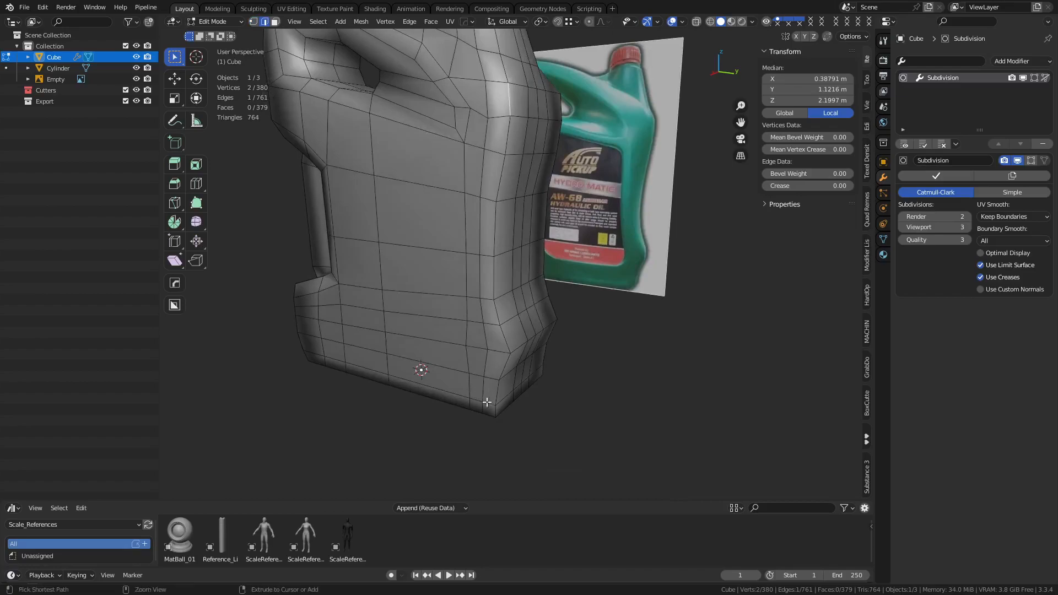
{"action": "left_click", "coordinate": [496, 411], "text": "ctrl"}
{"action": "middle_click_drag", "start_coordinate": [496, 411], "coordinate": [618, 324]}
{"action": "right_click", "coordinate": [618, 324]}
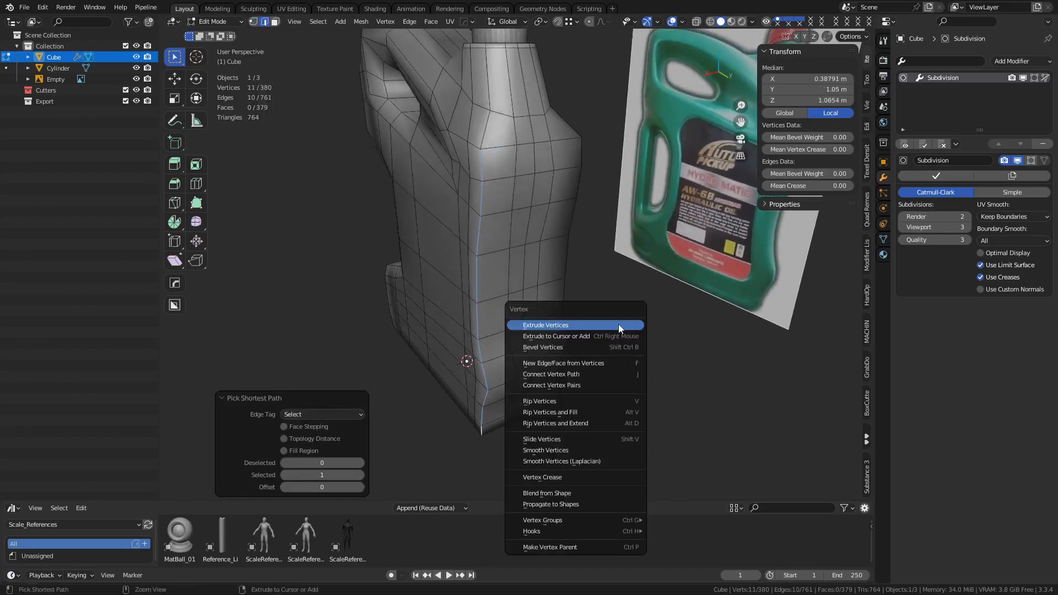
{"action": "left_click", "coordinate": [618, 445]}
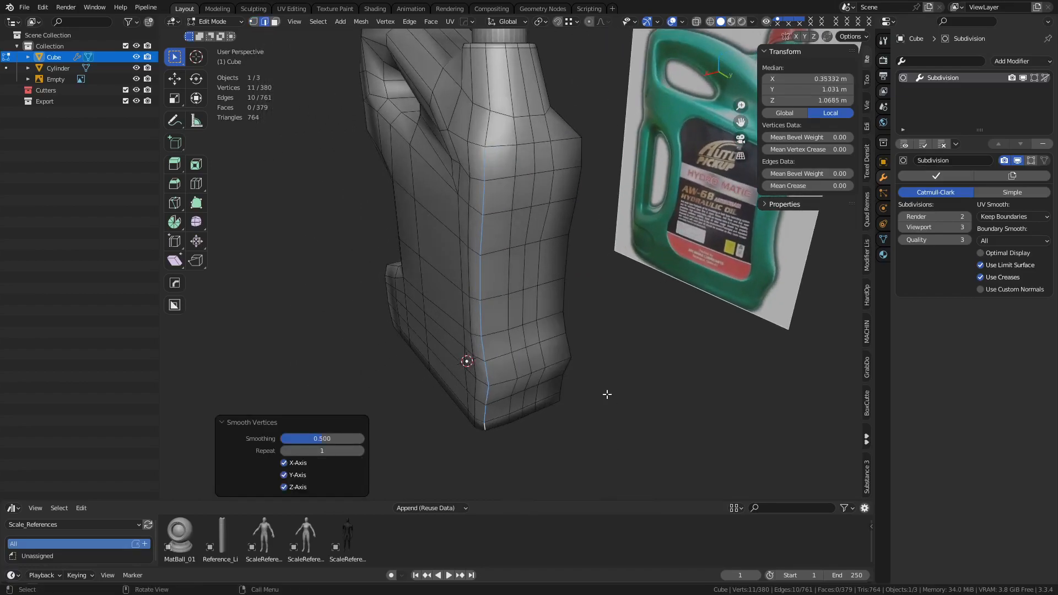
{"action": "key", "text": "Tab"}
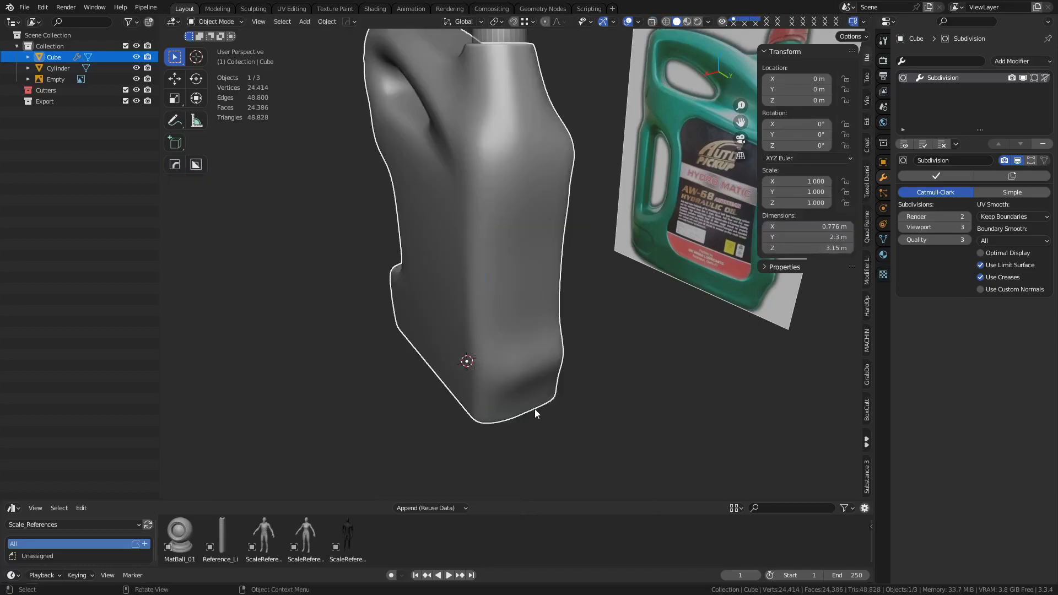
- Smooth the vertex at the front shoulder and symmetrize the mesh across X from the positive to the negative side
{"action": "key", "text": "KP_3"}
{"action": "key", "text": "Tab"}
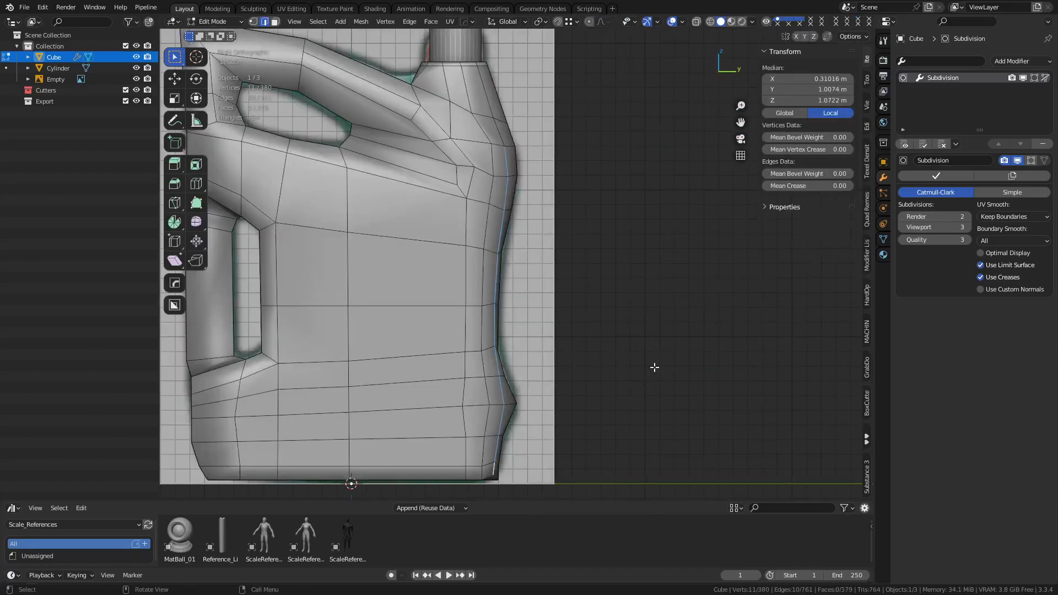
{"action": "key", "text": "1"}
{"action": "left_click", "coordinate": [486, 143]}
{"action": "right_click", "coordinate": [659, 326]}
{"action": "left_click", "coordinate": [659, 326]}
{"action": "key", "text": "ctrl+Tab"}
{"action": "left_click", "coordinate": [600, 326]}
{"action": "middle_click_drag", "start_coordinate": [687, 292], "coordinate": [575, 321]}
{"action": "key", "text": "ctrl+Tab"}
{"action": "left_click", "coordinate": [597, 326]}
{"action": "key", "text": "alt+x"}
- Slide the short edges where the upper handle nears the neck back along the handle
{"action": "middle_click_drag", "start_coordinate": [524, 368], "coordinate": [525, 432], "text": "shift"}
{"action": "middle_click_drag", "start_coordinate": [496, 394], "coordinate": [647, 331]}
{"action": "key", "text": "alt+z"}
{"action": "scroll", "coordinate": [648, 331], "scroll_direction": "up", "scroll_amount": 1}
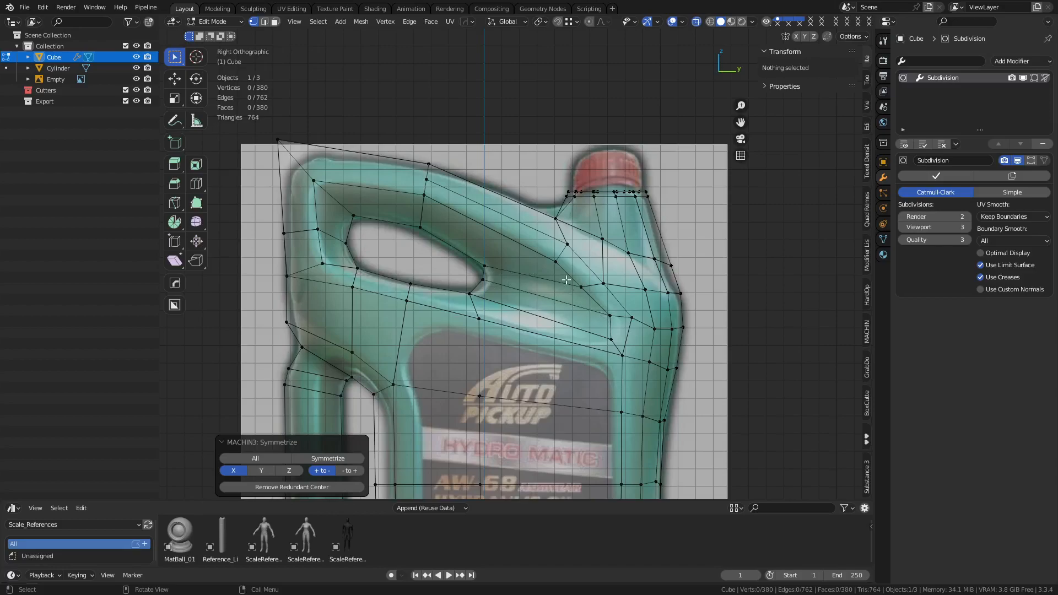
{"action": "left_click", "coordinate": [564, 240], "text": "ctrl+alt"}
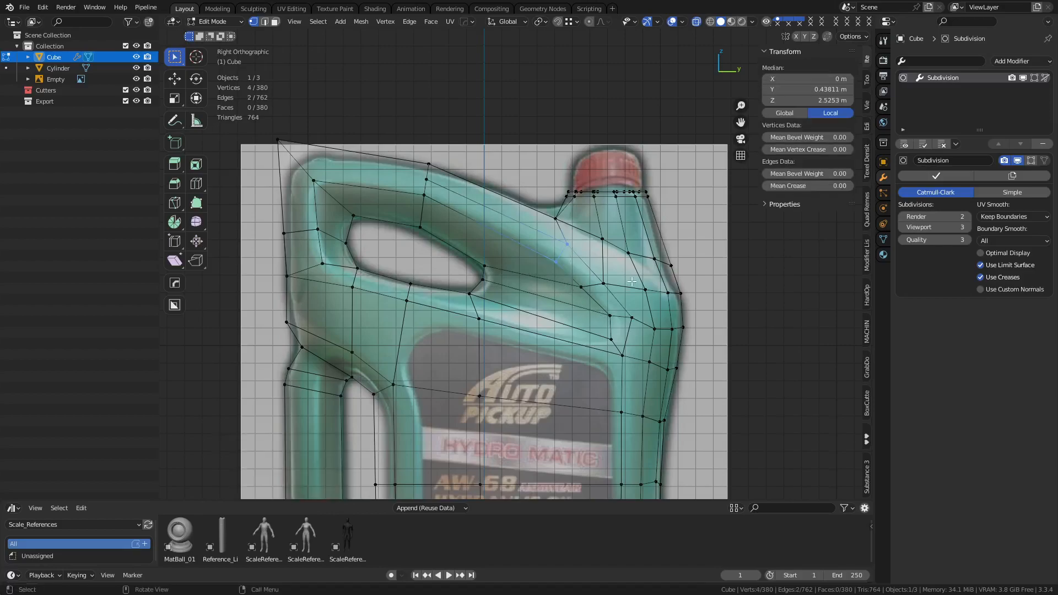
{"action": "key", "text": "g"}
{"action": "key", "text": "g"}
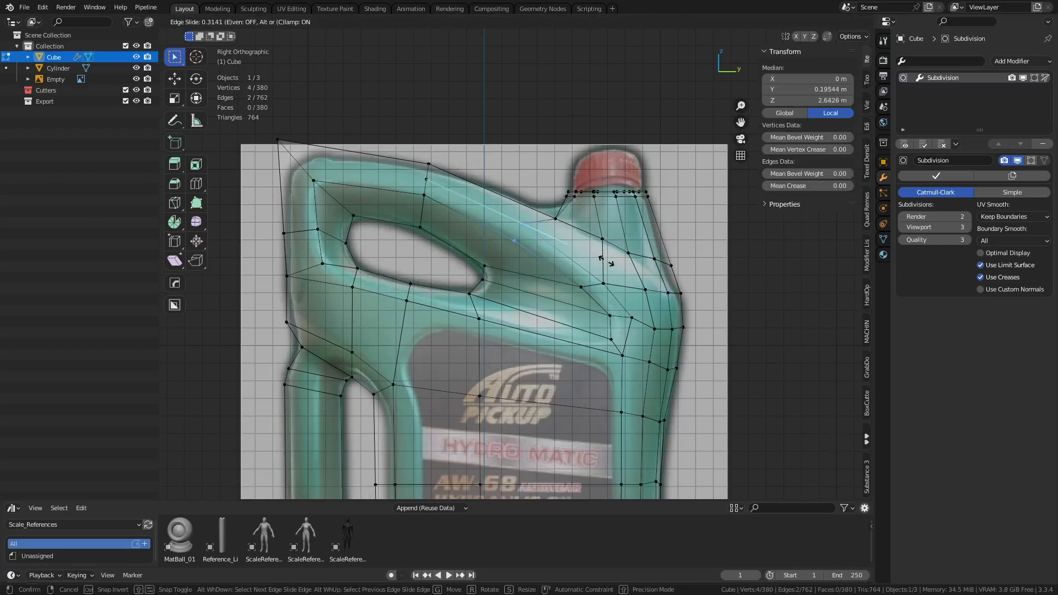
{"action": "left_click", "coordinate": [610, 260]}
- Slide the upper pair of vertices of those handle edges toward the neck by a factor of 0.090
{"action": "left_click", "coordinate": [534, 229]}
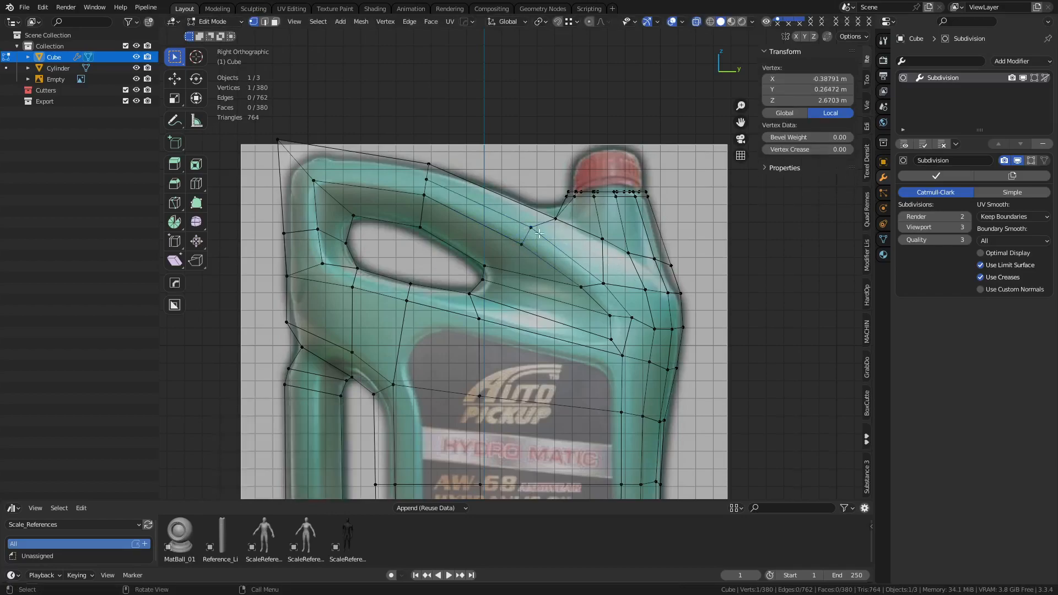
{"action": "left_click", "coordinate": [532, 227], "text": "shift"}
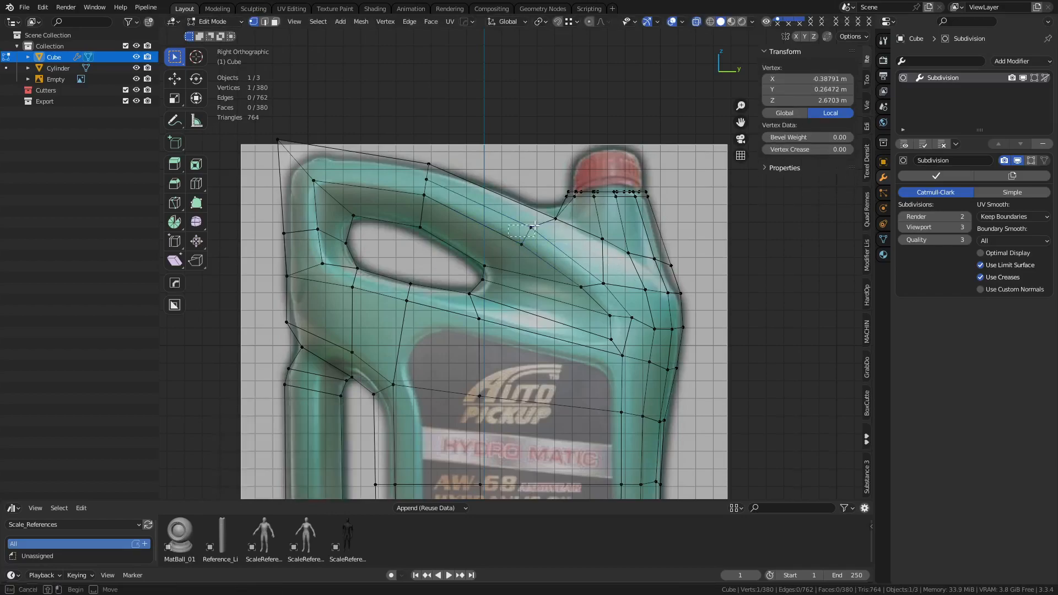
{"action": "key", "text": "g"}
{"action": "key", "text": "g"}
{"action": "left_click", "coordinate": [542, 228]}
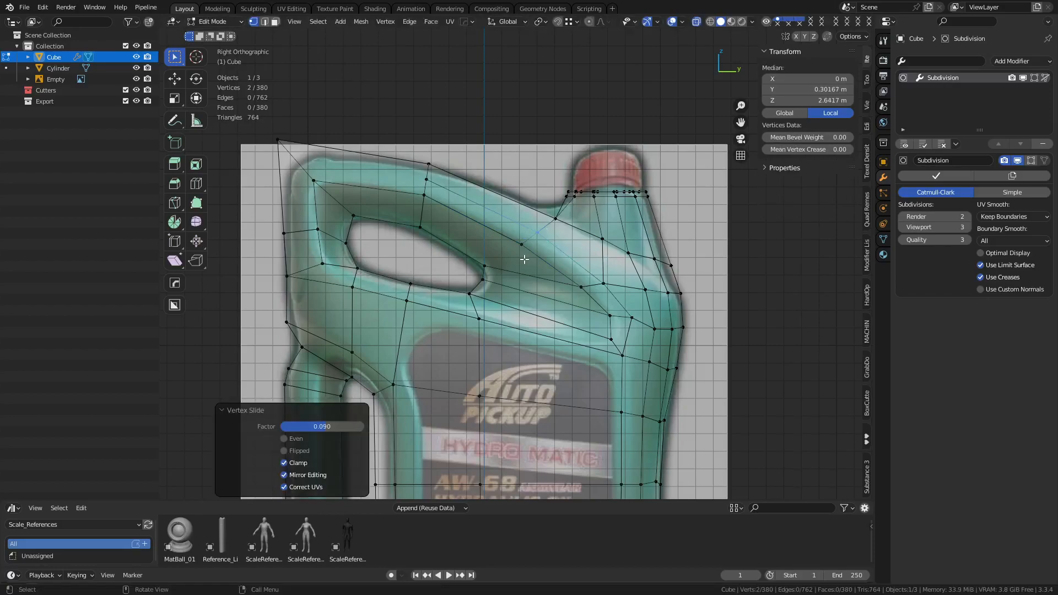
- Cut an edge from the handle to the opening's upper rim and move the rim vertices -0.010 m Y, 0.026 m Z
{"action": "key", "text": "k"}
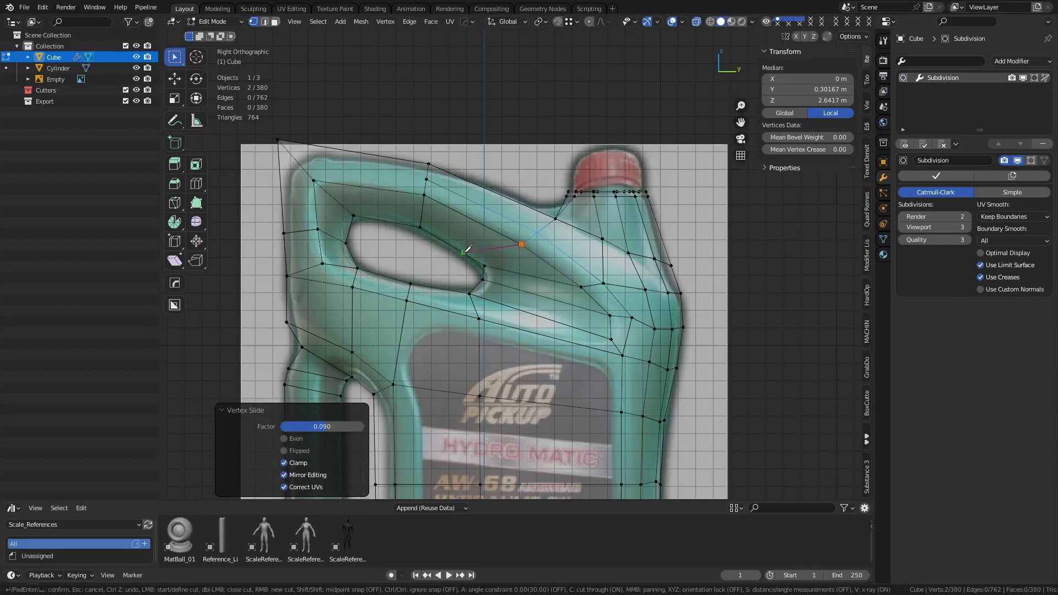
{"action": "left_click", "coordinate": [463, 253]}
{"action": "key", "text": "Return"}
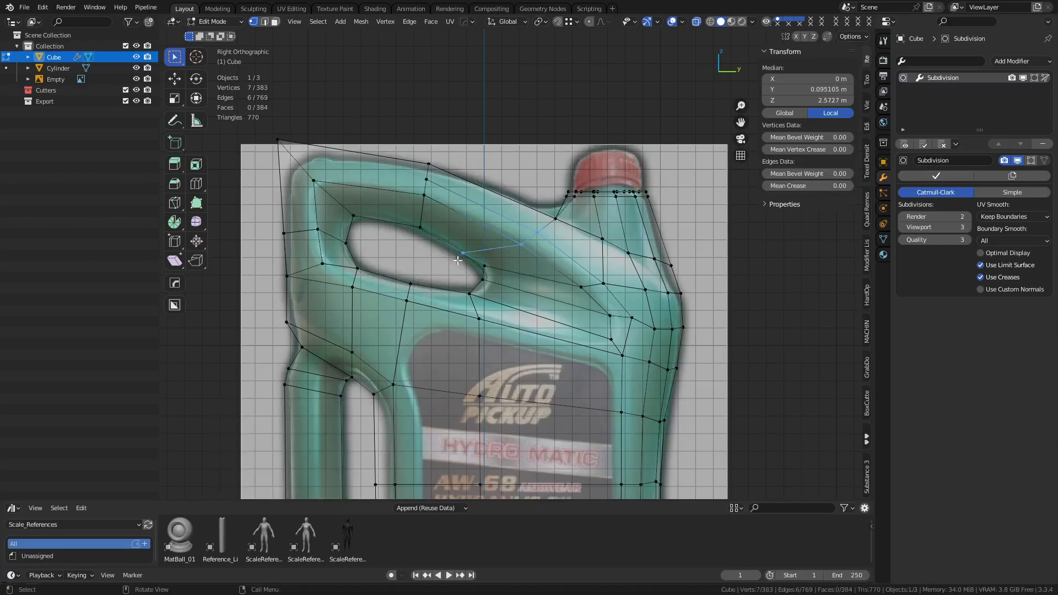
{"action": "left_click_drag", "start_coordinate": [454, 262], "coordinate": [476, 244]}
{"action": "key", "text": "g"}
{"action": "left_click", "coordinate": [456, 201]}
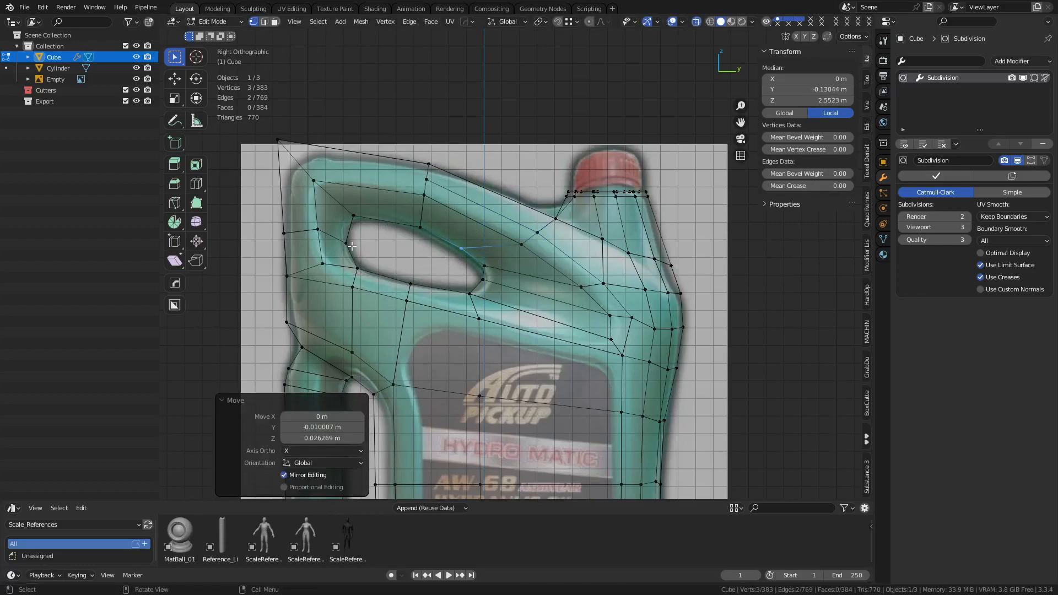
- Bevel the edge loop around the handle's upper rear corner with a width of about 0.11 m
{"action": "middle_click_drag", "start_coordinate": [411, 254], "coordinate": [444, 259], "text": "shift"}
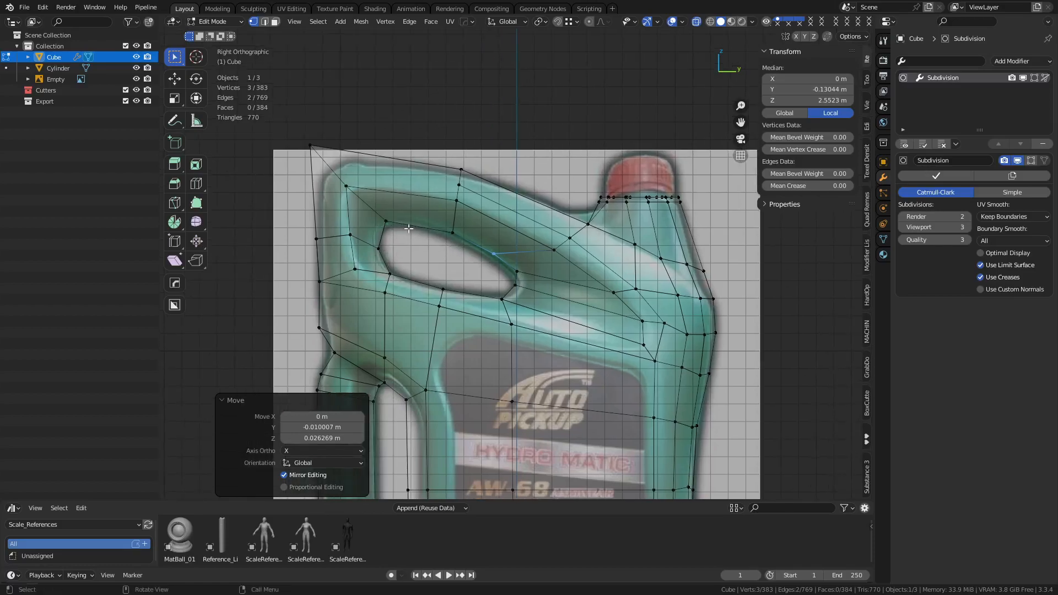
{"action": "key", "text": "2"}
{"action": "left_click", "coordinate": [364, 202], "text": "alt"}
{"action": "key", "text": "ctrl+b"}
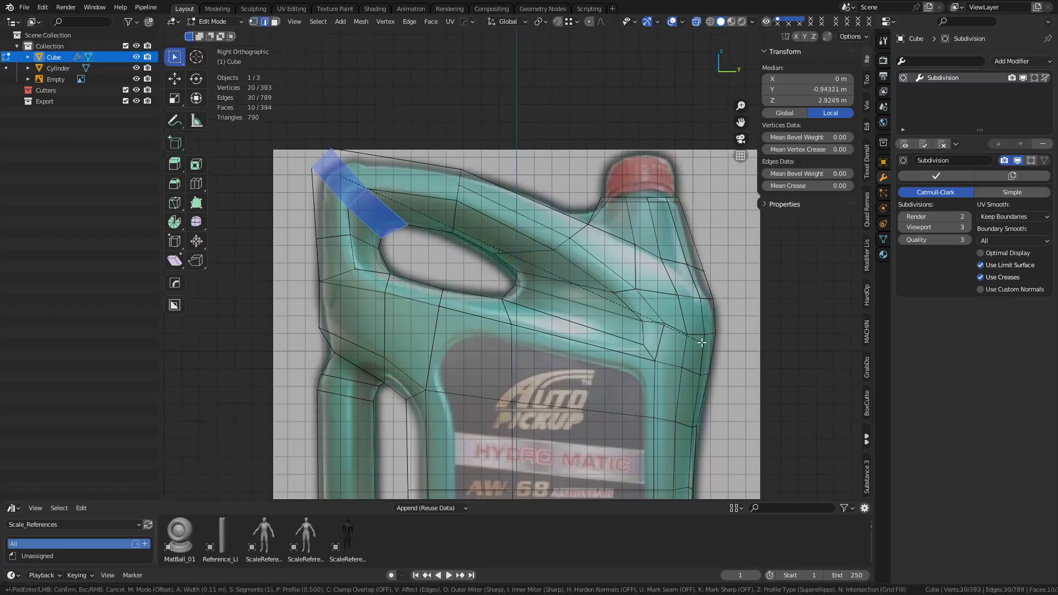
{"action": "left_click", "coordinate": [701, 342]}
- Reposition the outer vertex rows of the beveled rear corner to follow the handle outline in the reference
{"action": "key", "text": "1"}
{"action": "middle_click_drag", "start_coordinate": [308, 221], "coordinate": [380, 251], "text": "shift"}
{"action": "left_click_drag", "start_coordinate": [350, 219], "coordinate": [399, 166]}
{"action": "key", "text": "g"}
{"action": "left_click", "coordinate": [431, 361]}
{"action": "key", "text": "g"}
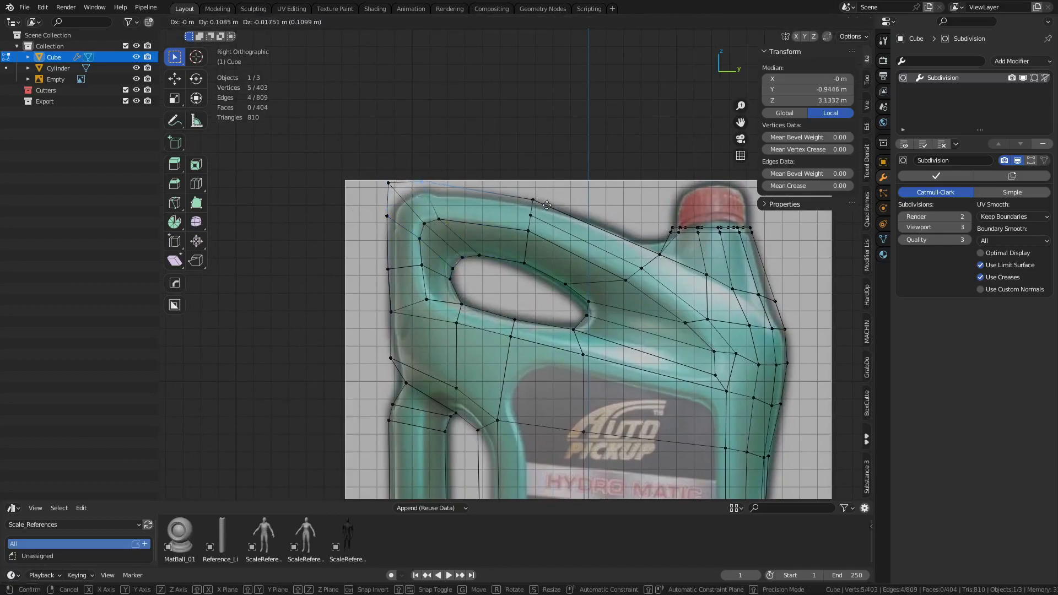
{"action": "left_click", "coordinate": [576, 225]}
- Adjust the rows behind the beveled corner, moving the top row about 0.139 m in Y and -0.007 m in Z
{"action": "left_click_drag", "start_coordinate": [436, 228], "coordinate": [478, 166]}
{"action": "key", "text": "g"}
{"action": "left_click", "coordinate": [688, 201]}
{"action": "key", "text": "g"}
{"action": "left_click", "coordinate": [713, 179]}
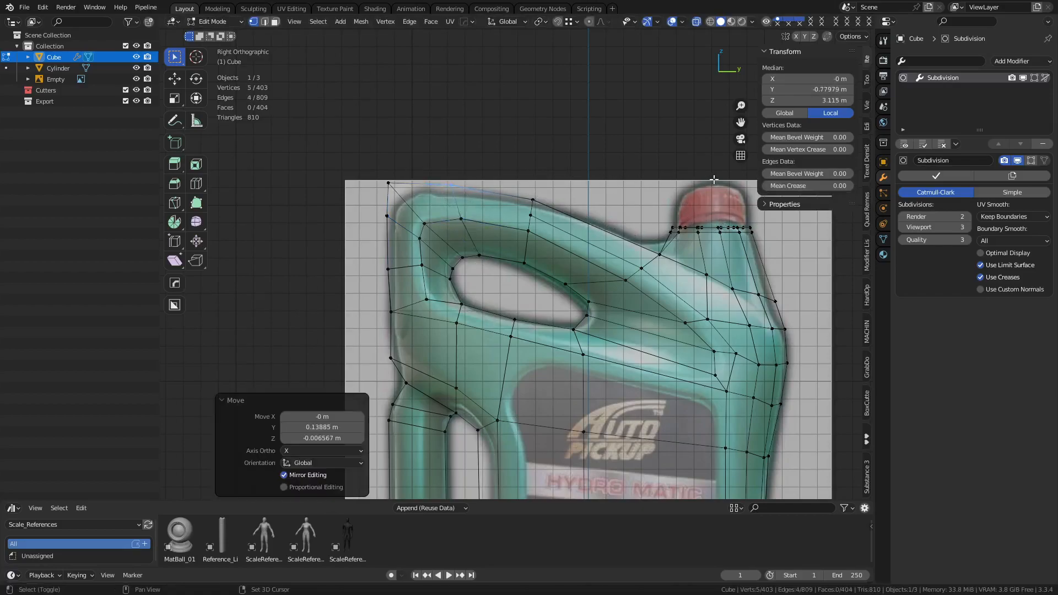
- Reposition the rear handle row beside the opening against the reference and check the smoothed body
{"action": "left_click_drag", "start_coordinate": [379, 286], "coordinate": [438, 254]}
{"action": "key", "text": "g"}
{"action": "left_click", "coordinate": [435, 349]}
{"action": "key", "text": "ctrl+Tab"}
{"action": "left_click", "coordinate": [514, 311]}
{"action": "middle_click_drag", "start_coordinate": [537, 310], "coordinate": [547, 356]}
- Trace the face flow along the shoulder and around the handle opening by selecting its bands of faces
{"action": "key", "text": "Tab"}
{"action": "key", "text": "alt+a"}
{"action": "left_click", "coordinate": [475, 235]}
{"action": "key", "text": "alt+z"}
{"action": "key", "text": "alt+z"}
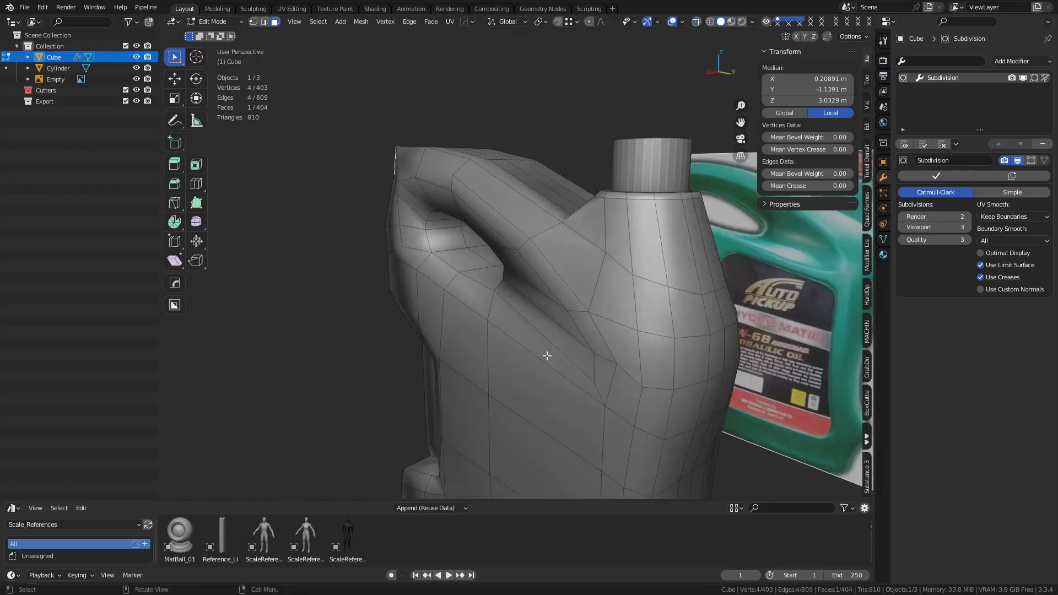
{"action": "left_click", "coordinate": [641, 400]}
{"action": "left_click", "coordinate": [394, 243], "text": "ctrl"}
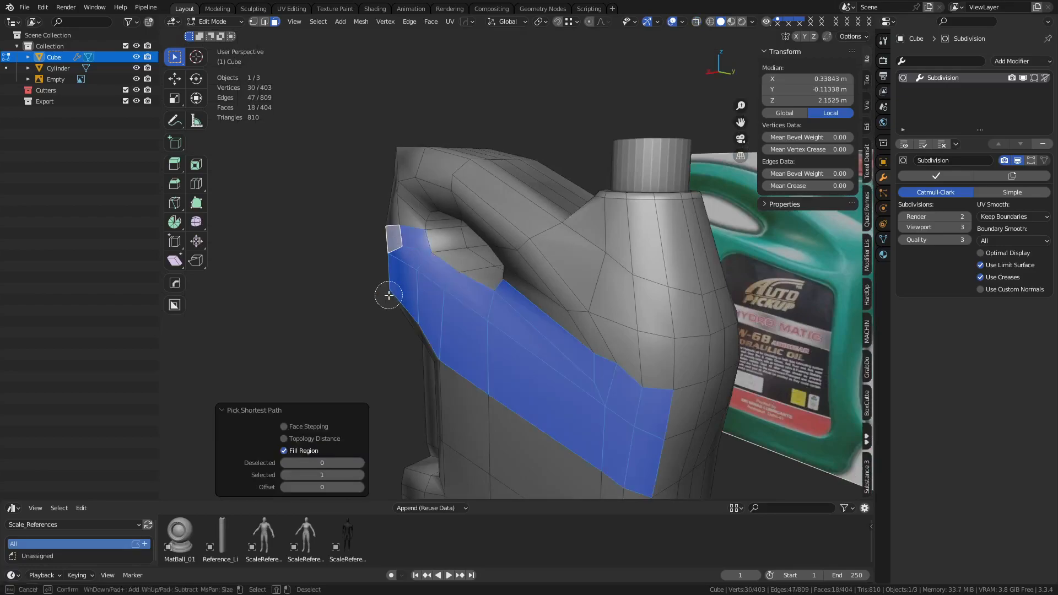
{"action": "middle_click_drag", "start_coordinate": [592, 330], "coordinate": [626, 354]}
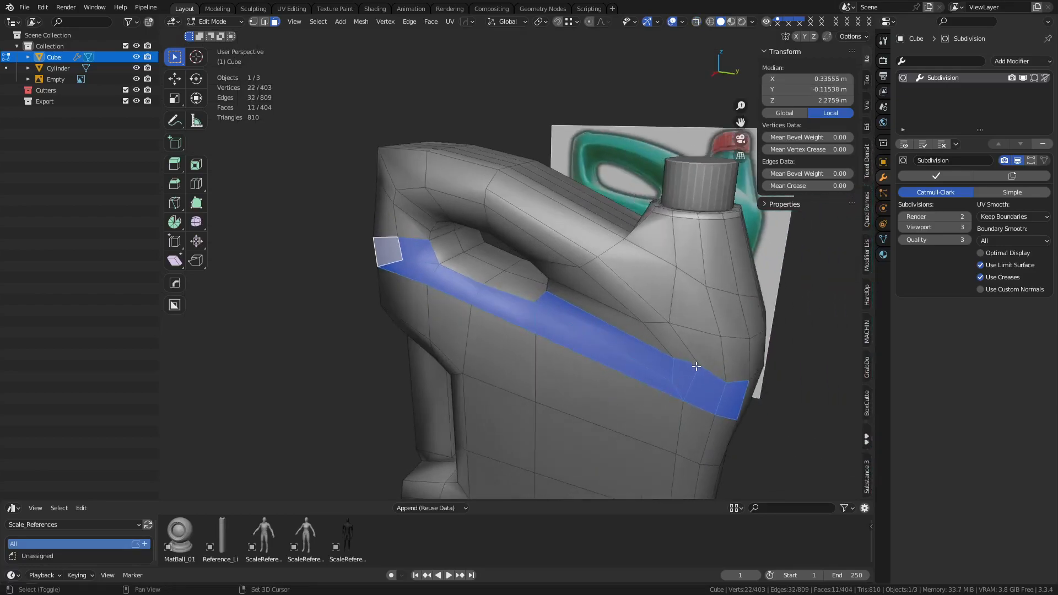
{"action": "left_click", "coordinate": [681, 353], "text": "shift"}
{"action": "left_click", "coordinate": [464, 197], "text": "ctrl"}
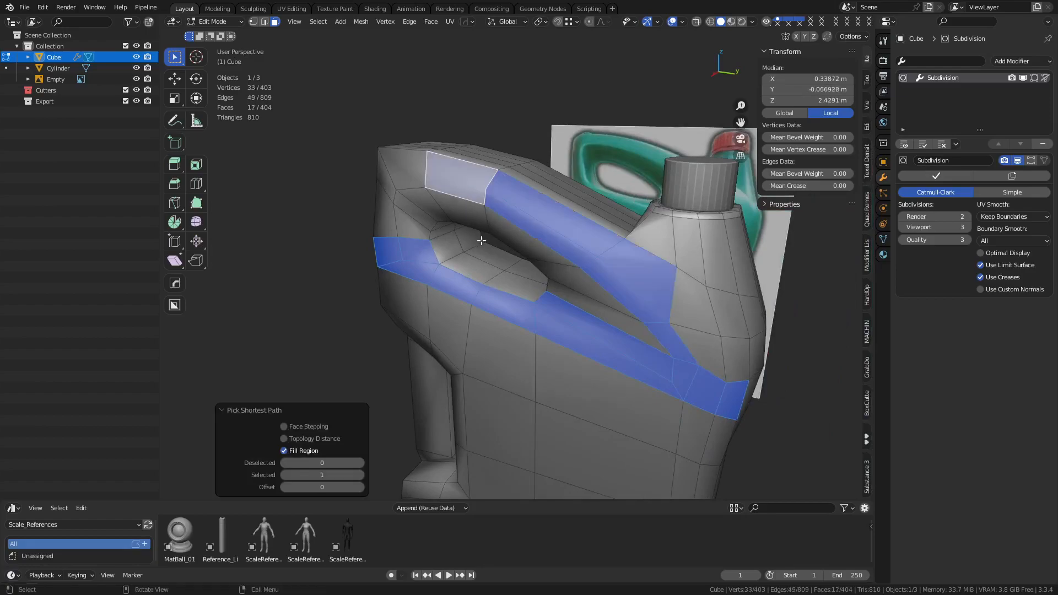
{"action": "left_click", "coordinate": [589, 285], "text": "ctrl+shift"}
{"action": "left_click", "coordinate": [593, 314], "text": "ctrl+shift"}
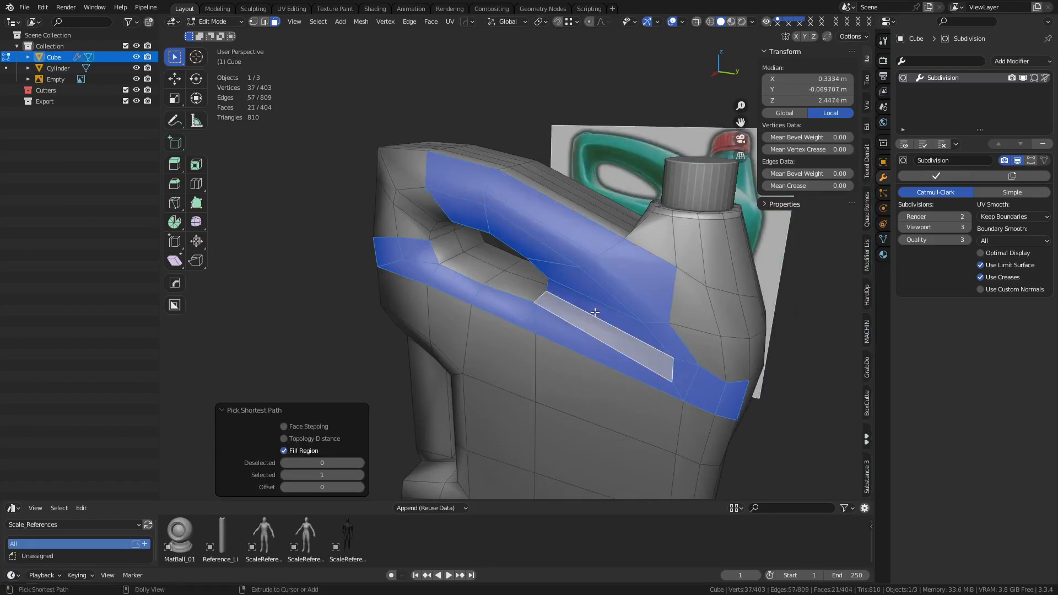
{"action": "left_click", "coordinate": [389, 229], "text": "ctrl+shift"}
{"action": "left_click", "coordinate": [416, 206], "text": "ctrl+shift"}
{"action": "left_click", "coordinate": [412, 181], "text": "ctrl+shift"}
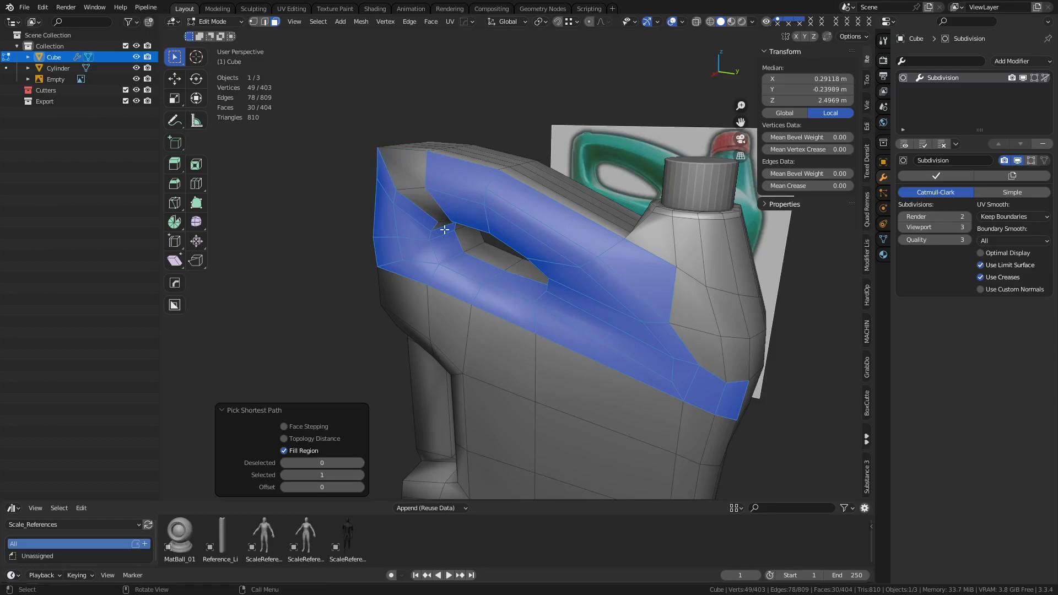
- Refine the face selection around the handle opening to examine the loop on all sides, and clear it
{"action": "key", "text": "c"}
{"action": "right_click", "coordinate": [444, 229]}
{"action": "left_click", "coordinate": [420, 201], "text": "shift"}
{"action": "left_click", "coordinate": [403, 171], "text": "shift"}
{"action": "key", "text": "c"}
{"action": "mouse_move", "coordinate": [449, 236]}
{"action": "middle_mouse_down"}
{"action": "mouse_move", "coordinate": [502, 266]}
{"action": "mouse_move", "coordinate": [629, 277]}
{"action": "mouse_move", "coordinate": [576, 255]}
{"action": "middle_mouse_up"}
{"action": "right_click", "coordinate": [502, 266]}
{"action": "key", "text": "c"}
{"action": "right_click", "coordinate": [577, 256]}
{"action": "key", "text": "c"}
{"action": "right_click", "coordinate": [459, 278]}
{"action": "middle_click_drag", "start_coordinate": [653, 301], "coordinate": [517, 298]}
{"action": "key", "text": "c"}
{"action": "left_click", "coordinate": [536, 309]}
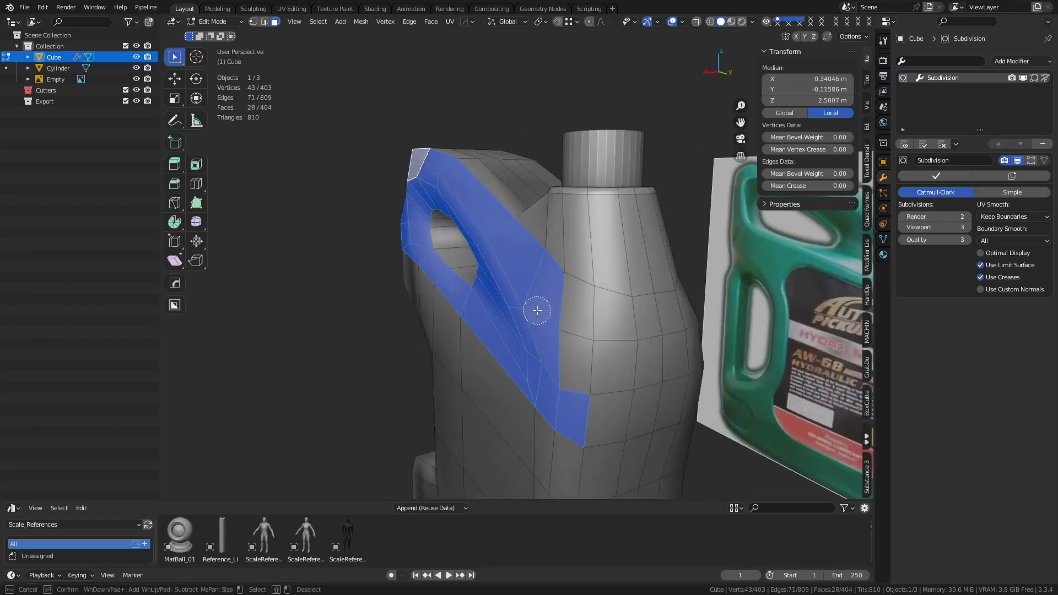
{"action": "left_click", "coordinate": [552, 354]}
{"action": "left_click", "coordinate": [556, 340]}
{"action": "right_click", "coordinate": [557, 339]}
{"action": "middle_click_drag", "start_coordinate": [568, 334], "coordinate": [540, 330]}
{"action": "middle_click_drag", "start_coordinate": [496, 304], "coordinate": [567, 331], "text": "shift"}
{"action": "key", "text": "alt+z"}
{"action": "key", "text": "alt+z"}
{"action": "key", "text": "c"}
{"action": "mouse_move", "coordinate": [577, 421]}
{"action": "middle_mouse_down"}
{"action": "mouse_move", "coordinate": [586, 385]}
{"action": "mouse_move", "coordinate": [528, 201]}
{"action": "middle_mouse_up"}
{"action": "right_click", "coordinate": [523, 199]}
{"action": "mouse_move", "coordinate": [552, 295]}
{"action": "middle_mouse_down"}
{"action": "mouse_move", "coordinate": [693, 314]}
{"action": "mouse_move", "coordinate": [526, 265]}
{"action": "mouse_move", "coordinate": [582, 242]}
{"action": "middle_mouse_up"}
{"action": "key", "text": "alt+a"}
- Knife a continuous edge from the handle's top down its rear corner, along the lower handle and under the base
{"action": "scroll", "coordinate": [582, 242], "scroll_direction": "up", "scroll_amount": 2}
{"action": "key", "text": "k"}
{"action": "left_click", "coordinate": [475, 227]}
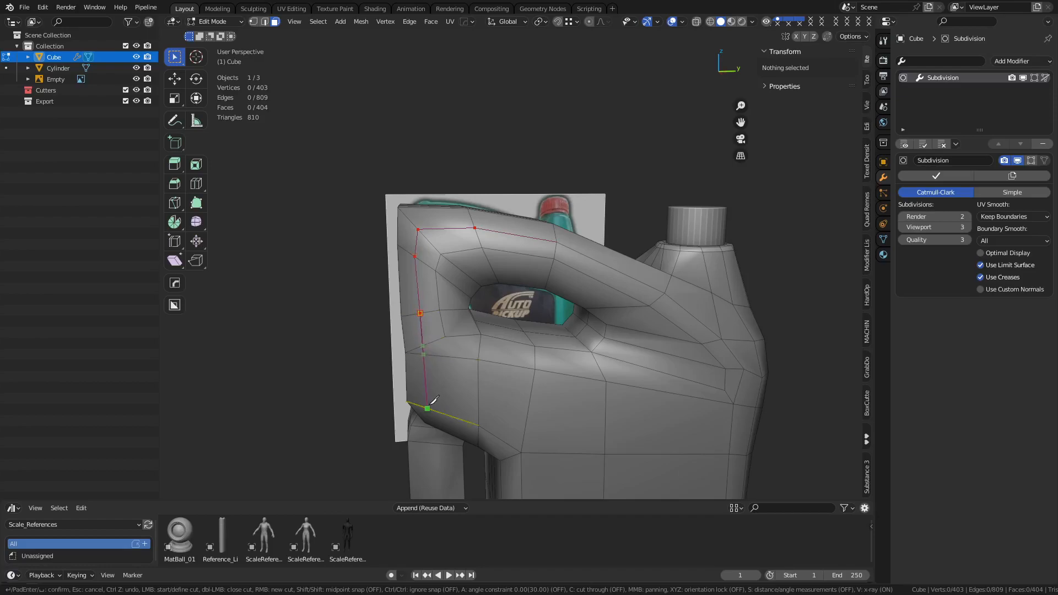
{"action": "middle_click_drag", "start_coordinate": [430, 405], "coordinate": [496, 276]}
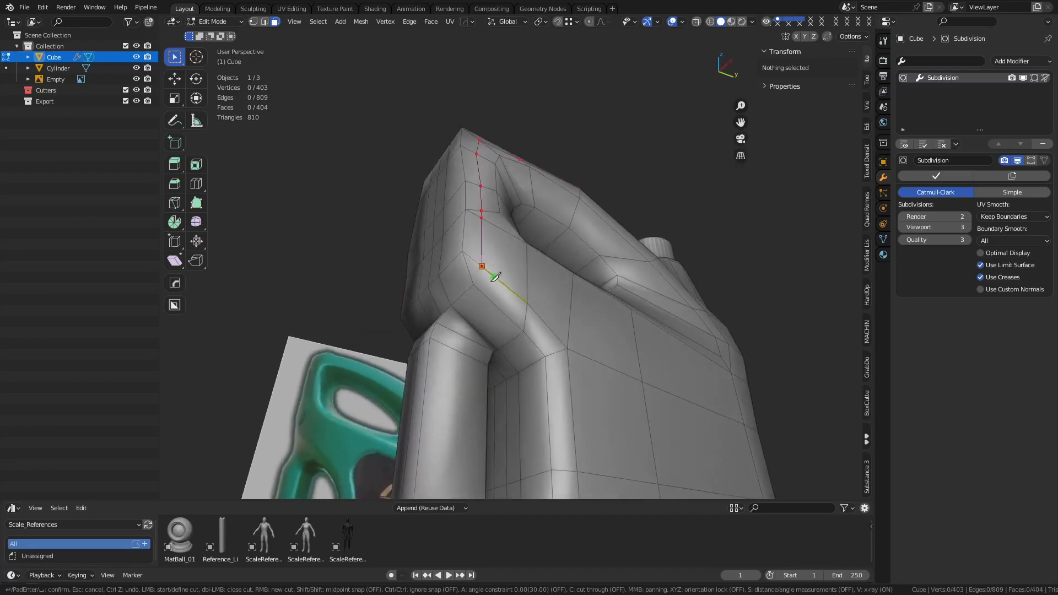
{"action": "middle_click_drag", "start_coordinate": [457, 345], "coordinate": [465, 370]}
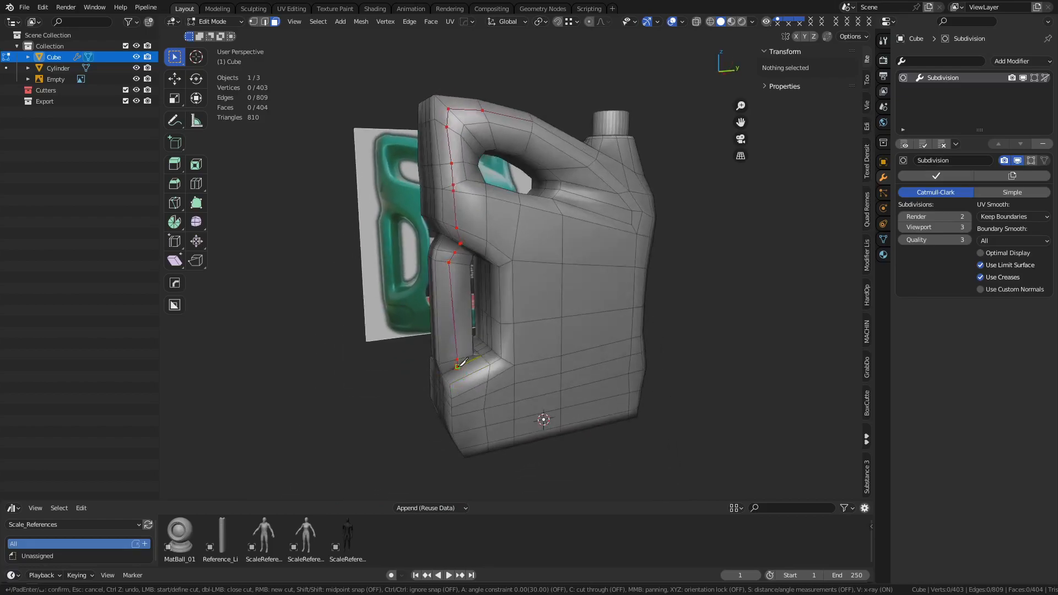
{"action": "middle_click_drag", "start_coordinate": [479, 435], "coordinate": [474, 227]}
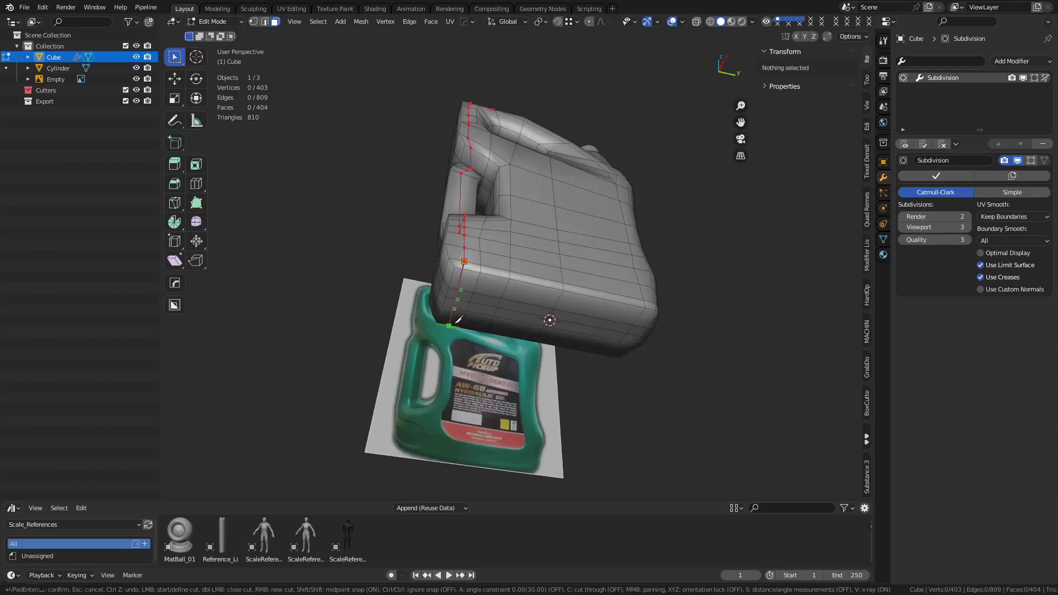
{"action": "key", "text": "Return"}
- Inspect the new cut on the rear of the handle and trace the face path along the rear and upper edge
{"action": "middle_click_drag", "start_coordinate": [555, 228], "coordinate": [497, 228]}
{"action": "key", "text": "ctrl+Tab"}
{"action": "left_click", "coordinate": [505, 344]}
{"action": "scroll", "coordinate": [508, 269], "scroll_direction": "up", "scroll_amount": 3}
{"action": "middle_click_drag", "start_coordinate": [511, 166], "coordinate": [548, 310], "text": "shift"}
{"action": "key", "text": "Tab"}
{"action": "key", "text": "1"}
{"action": "key", "text": "2"}
{"action": "left_click", "coordinate": [451, 357]}
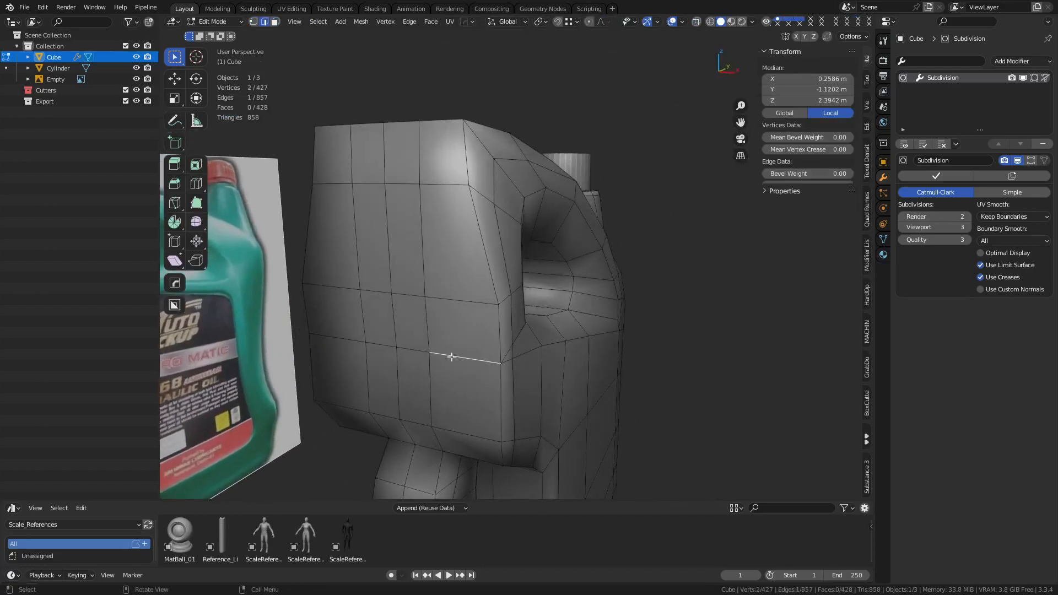
{"action": "key", "text": "3"}
{"action": "left_click", "coordinate": [449, 401]}
{"action": "left_click", "coordinate": [344, 167], "text": "ctrl"}
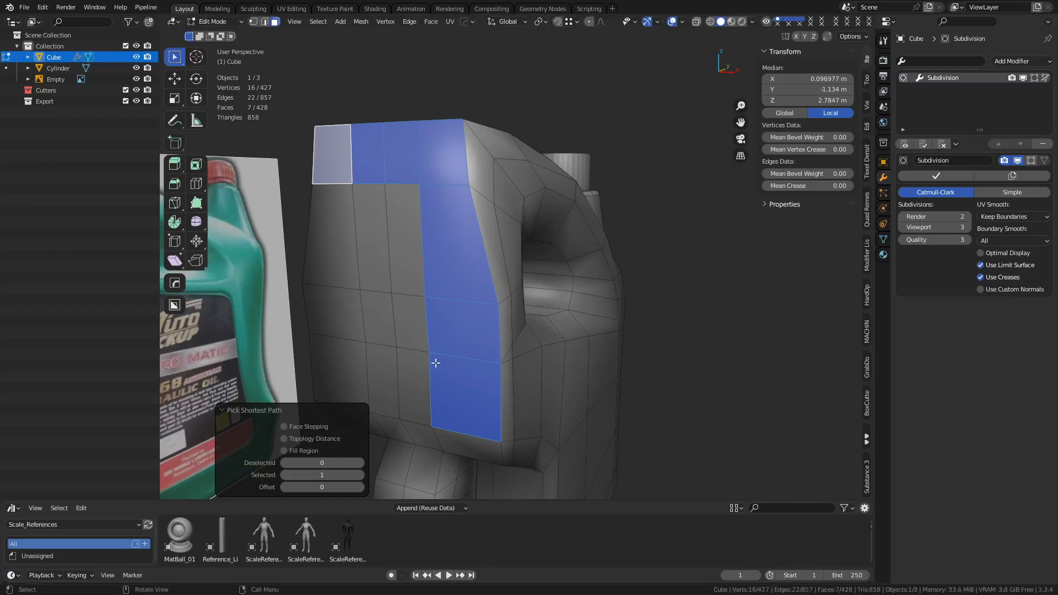
- Symmetrize the entire mesh across X from the positive to the negative side
{"action": "key", "text": "a"}
{"action": "key", "text": "m"}
{"action": "left_click", "coordinate": [591, 386]}
{"action": "key", "text": "alt+a"}
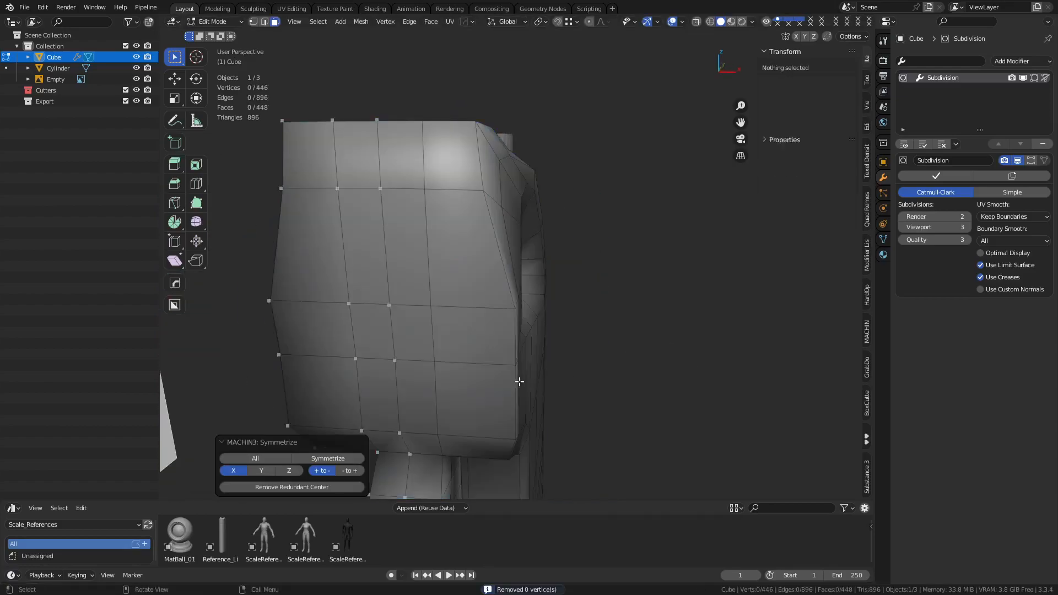
- Select the full grid of faces on the rear of the handle and scale it to about 0.77 along X
{"action": "left_click", "coordinate": [480, 439]}
{"action": "left_click", "coordinate": [338, 158], "text": "shift"}
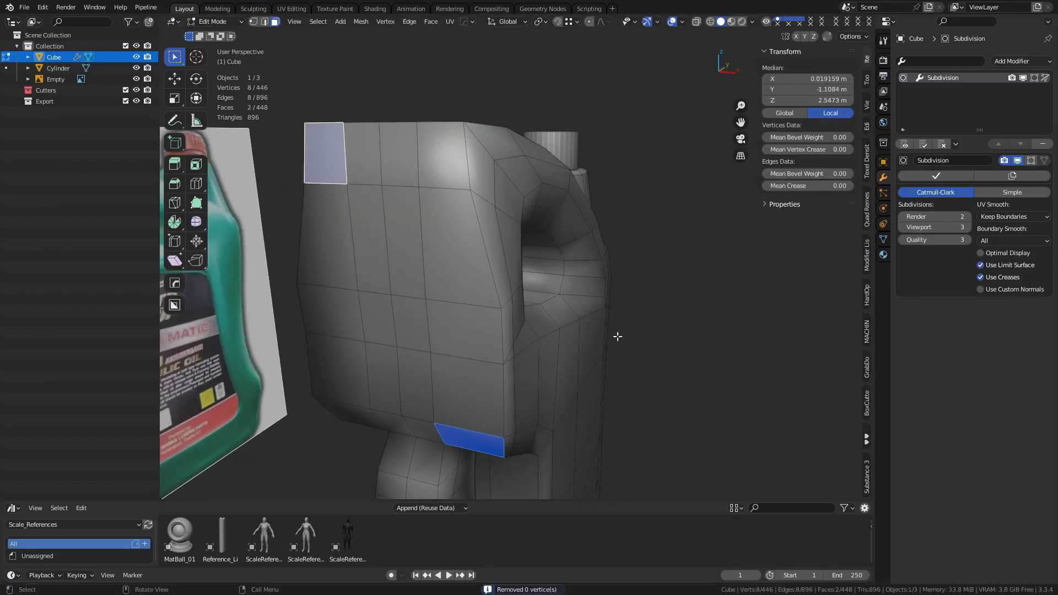
{"action": "key", "text": "c"}
{"action": "mouse_move", "coordinate": [380, 413]}
{"action": "left_mouse_down"}
{"action": "mouse_move", "coordinate": [355, 258]}
{"action": "mouse_move", "coordinate": [427, 238]}
{"action": "mouse_move", "coordinate": [393, 181]}
{"action": "left_mouse_up"}
{"action": "right_click", "coordinate": [384, 182]}
{"action": "left_click", "coordinate": [420, 183], "text": "shift"}
{"action": "key", "text": "s"}
{"action": "key", "text": "x"}
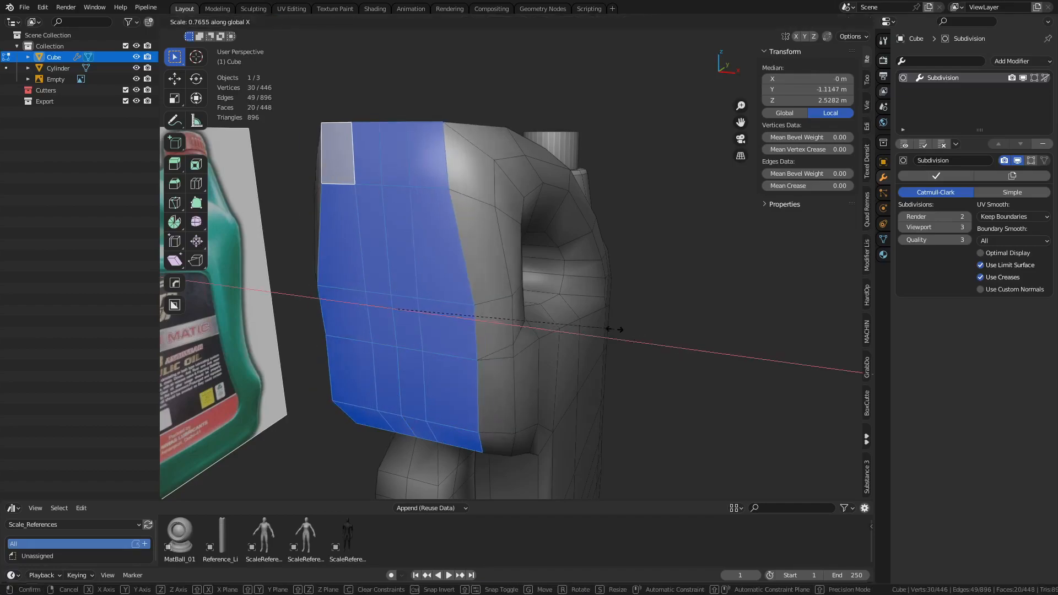
{"action": "left_click", "coordinate": [612, 288]}
- Move the side vertex of the handle top's rear row about -0.054 m in X
{"action": "middle_click_drag", "start_coordinate": [612, 288], "coordinate": [662, 335]}
{"action": "key", "text": "1"}
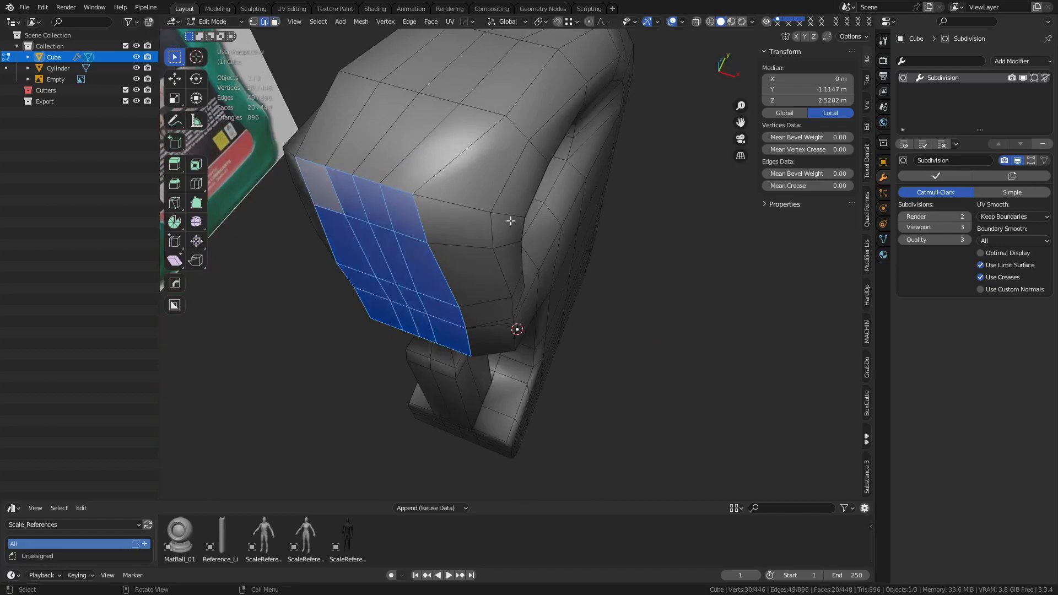
{"action": "left_click", "coordinate": [492, 213]}
{"action": "middle_click_drag", "start_coordinate": [548, 199], "coordinate": [563, 405]}
{"action": "key", "text": "g"}
{"action": "key", "text": "x"}
{"action": "left_click", "coordinate": [584, 317]}
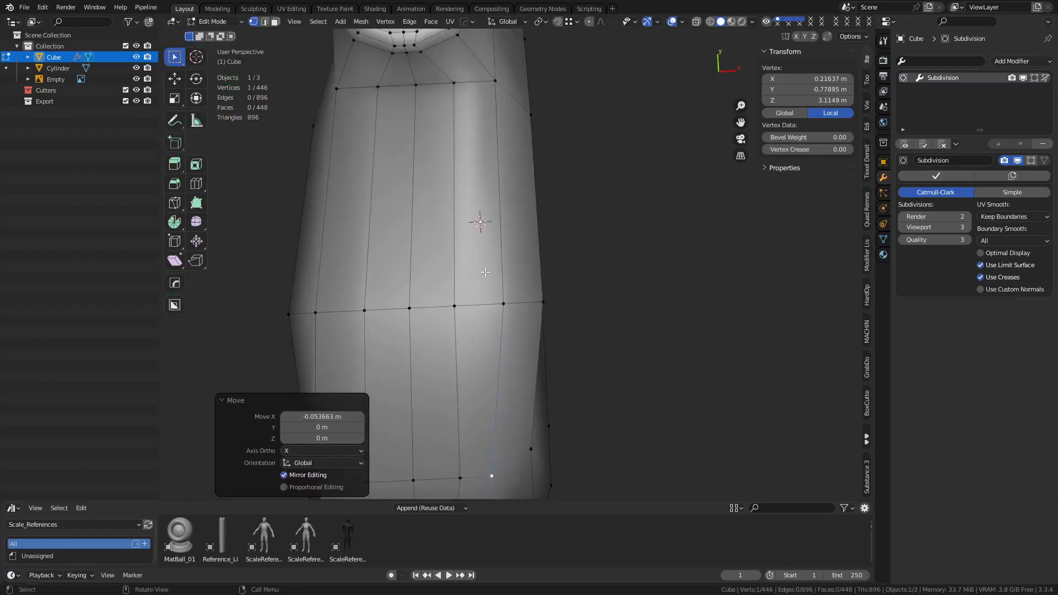
- Move the next side vertex forward on the handle top about -0.042 m in X and the rear one a further -0.017 m
{"action": "left_click", "coordinate": [588, 347]}
{"action": "left_click", "coordinate": [507, 302]}
{"action": "key", "text": "g"}
{"action": "key", "text": "x"}
{"action": "left_click", "coordinate": [563, 337]}
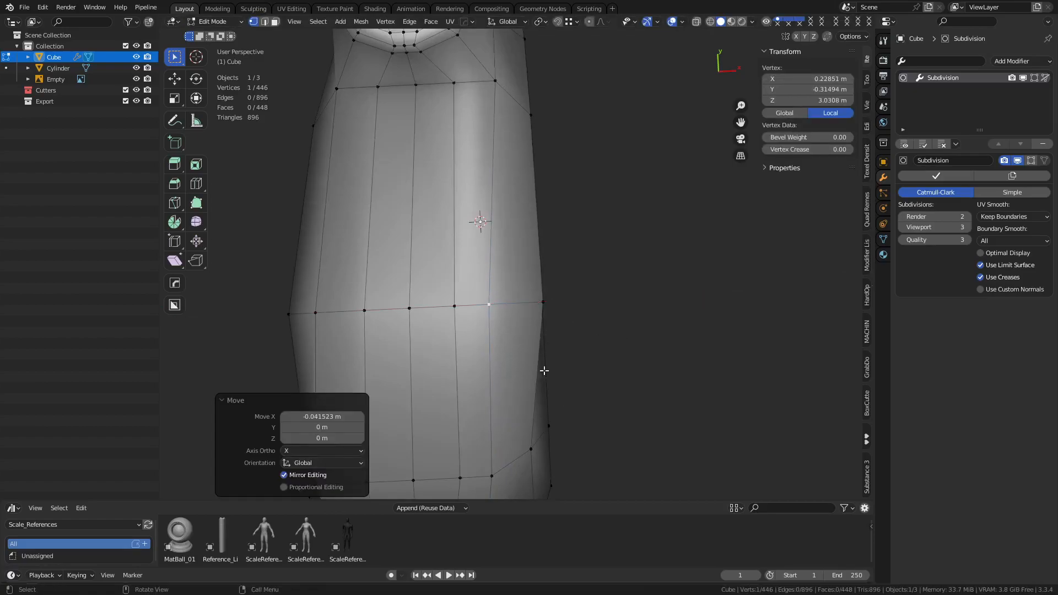
{"action": "middle_click_drag", "start_coordinate": [512, 479], "coordinate": [542, 373], "text": "shift"}
{"action": "left_click", "coordinate": [528, 378]}
{"action": "key", "text": "g"}
{"action": "key", "text": "x"}
{"action": "left_click", "coordinate": [668, 352]}
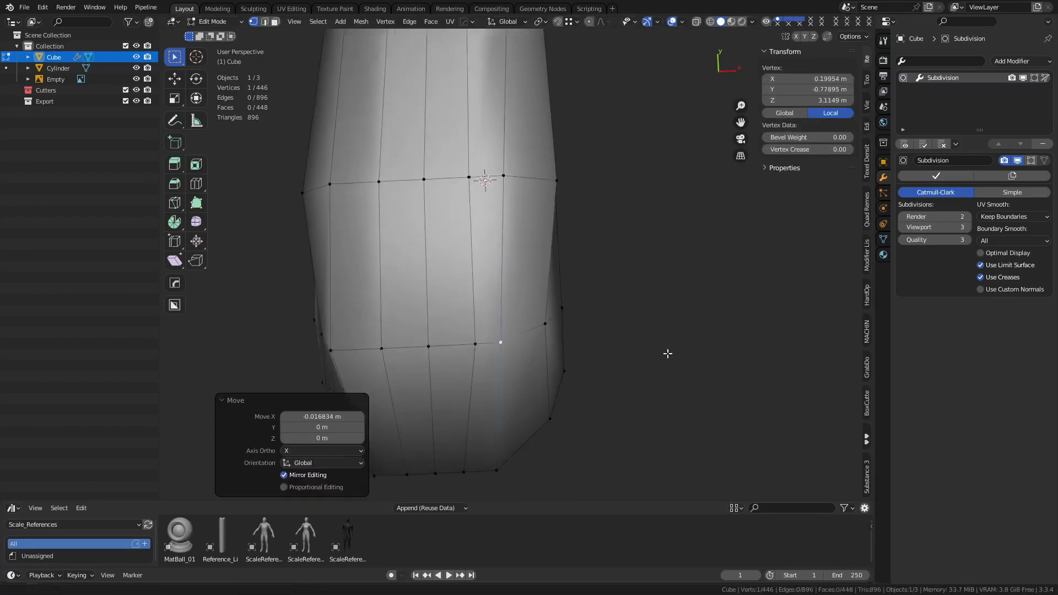
- Move two vertices on the handle's upper side inward in X, the front one about -0.07 m and the rear one -0.055 m
{"action": "middle_click_drag", "start_coordinate": [668, 352], "coordinate": [597, 286]}
{"action": "left_click", "coordinate": [518, 170]}
{"action": "middle_click_drag", "start_coordinate": [730, 318], "coordinate": [701, 306]}
{"action": "key", "text": "g"}
{"action": "key", "text": "x"}
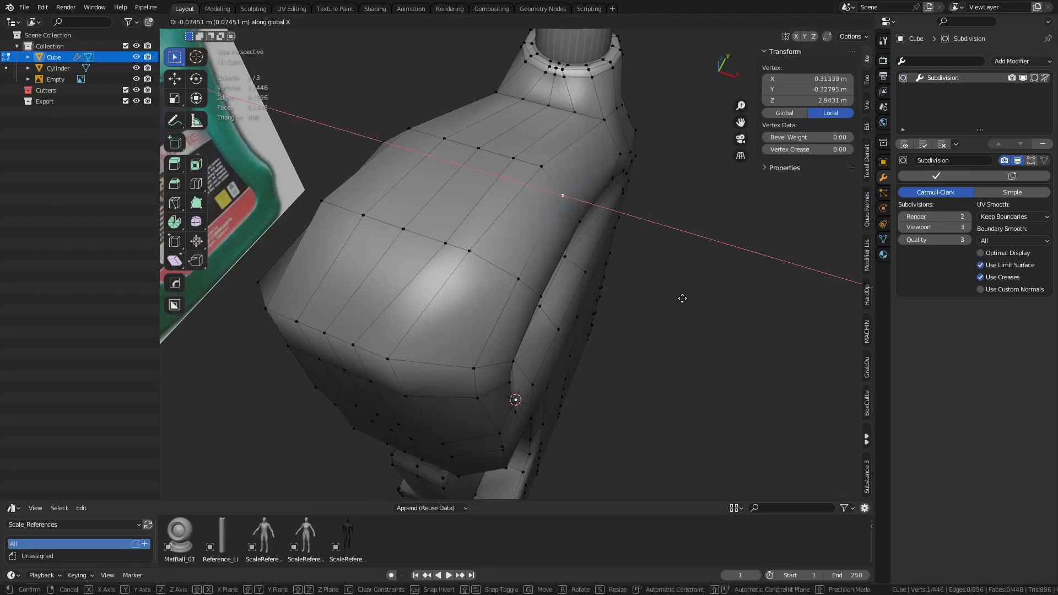
{"action": "left_click", "coordinate": [686, 297]}
{"action": "left_click", "coordinate": [518, 286]}
{"action": "key", "text": "g"}
{"action": "key", "text": "x"}
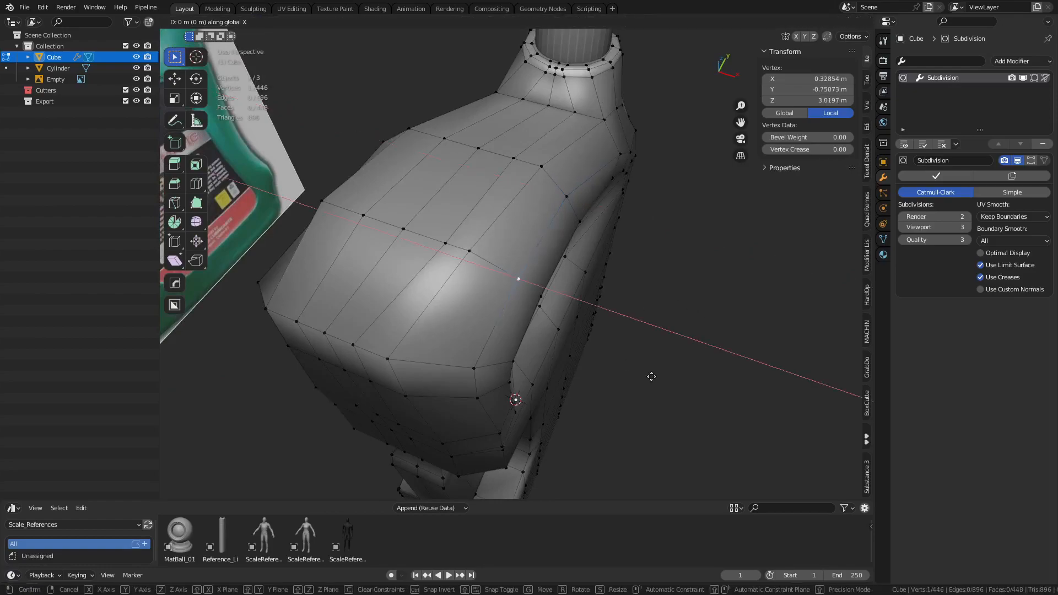
{"action": "left_click", "coordinate": [638, 370]}
- Adjust the rear upper side vertex of the handle and the vertex below it along X
{"action": "middle_click_drag", "start_coordinate": [638, 369], "coordinate": [521, 342]}
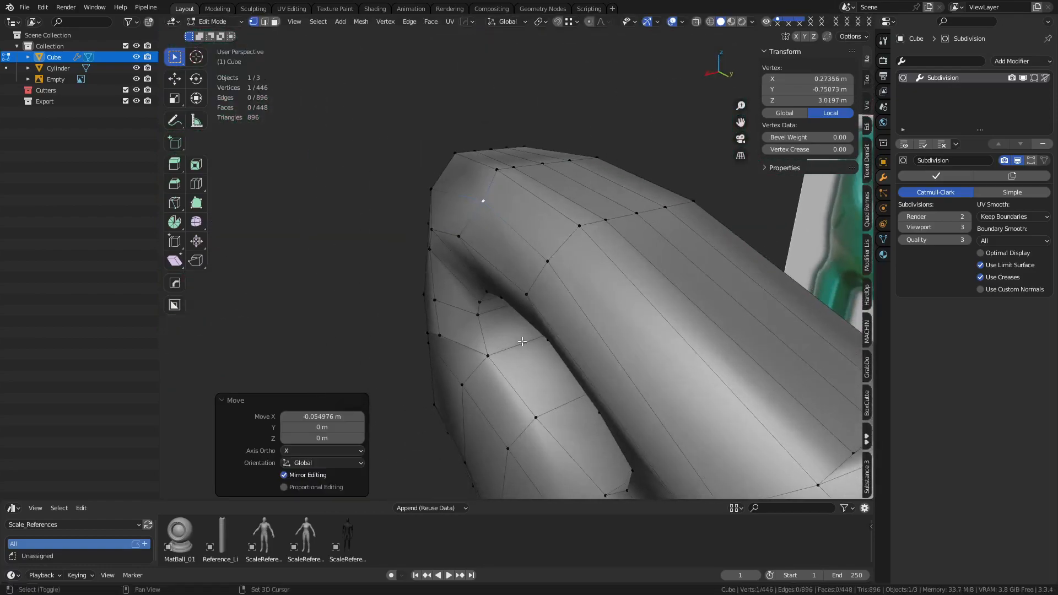
{"action": "key", "text": "g"}
{"action": "key", "text": "x"}
{"action": "left_click", "coordinate": [600, 363]}
{"action": "left_click", "coordinate": [462, 238]}
{"action": "key", "text": "g"}
{"action": "key", "text": "x"}
{"action": "left_click", "coordinate": [474, 237]}
- Move the vertex at the upper rear lip of the handle opening along X
{"action": "middle_click_drag", "start_coordinate": [473, 237], "coordinate": [549, 341]}
{"action": "left_click", "coordinate": [495, 299]}
{"action": "key", "text": "g"}
{"action": "key", "text": "x"}
{"action": "middle_click_drag", "start_coordinate": [618, 325], "coordinate": [578, 301]}
{"action": "left_click", "coordinate": [580, 326]}
- Move the side vertex at the handle's upper rear corner about -0.07 m in X
{"action": "middle_click_drag", "start_coordinate": [633, 322], "coordinate": [526, 280]}
{"action": "left_click", "coordinate": [477, 235]}
{"action": "middle_click_drag", "start_coordinate": [562, 319], "coordinate": [611, 330]}
{"action": "middle_click_drag", "start_coordinate": [575, 317], "coordinate": [607, 356], "text": "shift"}
{"action": "key", "text": "g"}
{"action": "key", "text": "x"}
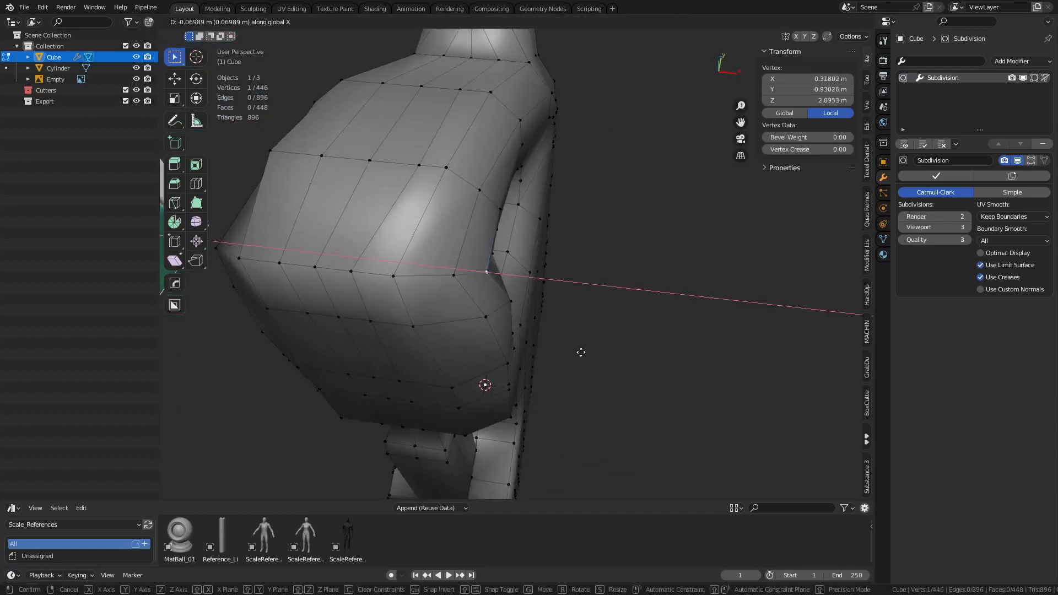
{"action": "left_click", "coordinate": [575, 352]}
- Move the two side vertices just below the handle's upper rear corner inward along X
{"action": "left_click", "coordinate": [468, 315]}
{"action": "left_click", "coordinate": [503, 309], "text": "shift"}
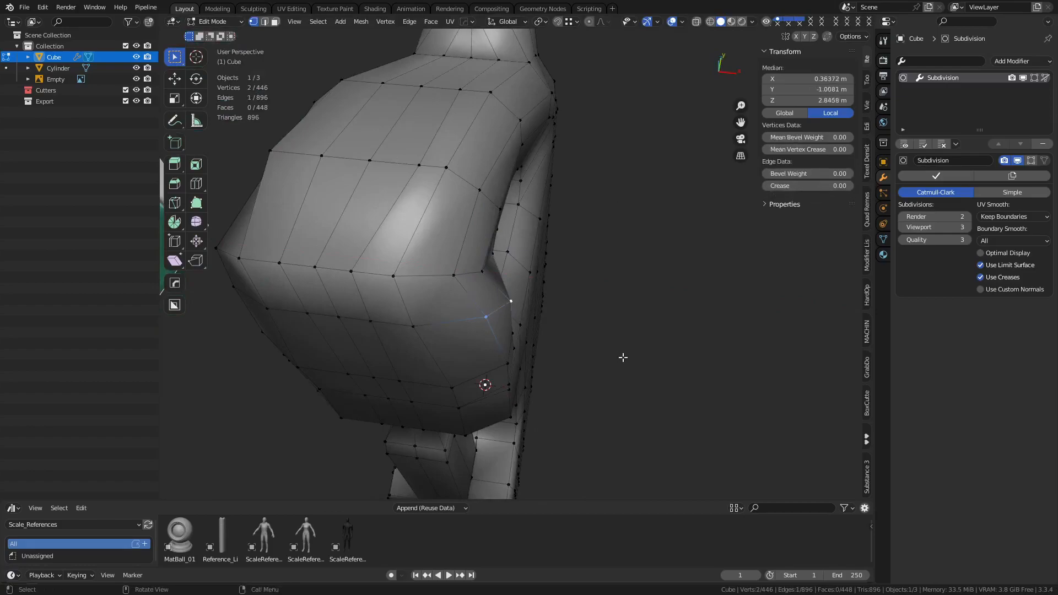
{"action": "key", "text": "g"}
{"action": "key", "text": "x"}
{"action": "left_click", "coordinate": [633, 365]}
- Move the two side vertices midway down the rear handle column about -0.05 m in X
{"action": "middle_click_drag", "start_coordinate": [633, 365], "coordinate": [597, 314]}
{"action": "left_click", "coordinate": [465, 308]}
{"action": "left_click", "coordinate": [488, 289], "text": "shift"}
{"action": "key", "text": "g"}
{"action": "key", "text": "x"}
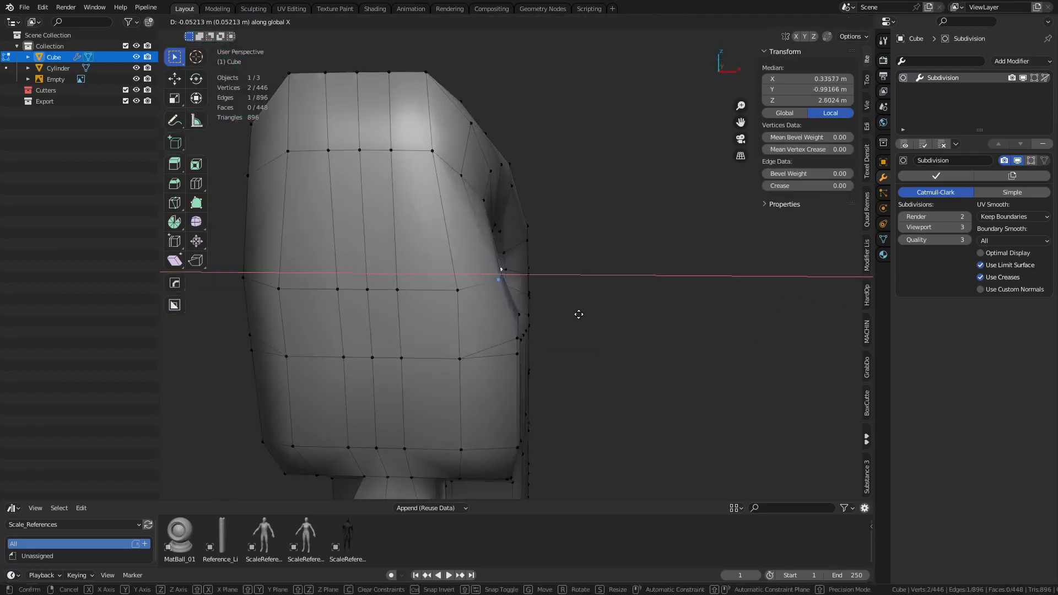
{"action": "left_click", "coordinate": [569, 314]}
- Move the pair of side vertices level with the bottom of the handle opening along X
{"action": "mouse_move", "coordinate": [522, 333]}
{"action": "middle_mouse_down"}
{"action": "mouse_move", "coordinate": [487, 342]}
{"action": "mouse_move", "coordinate": [622, 380]}
{"action": "mouse_move", "coordinate": [518, 359]}
{"action": "mouse_move", "coordinate": [510, 321]}
{"action": "middle_mouse_up"}
{"action": "left_click", "coordinate": [506, 309], "text": "ctrl"}
{"action": "left_click", "coordinate": [468, 334]}
{"action": "left_click", "coordinate": [486, 315], "text": "shift"}
{"action": "key", "text": "g"}
{"action": "key", "text": "x"}
{"action": "left_click", "coordinate": [608, 378]}
- Try to merge the two close vertices beside the handle opening's lower rear corner at their center
{"action": "key", "text": "3"}
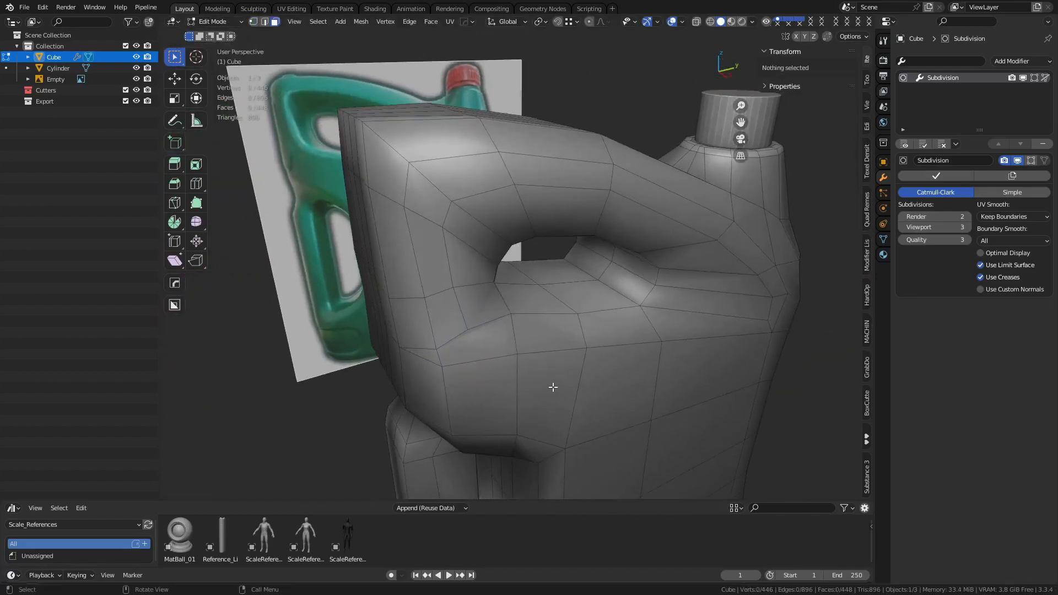
{"action": "middle_click_drag", "start_coordinate": [548, 378], "coordinate": [438, 293]}
{"action": "left_click", "coordinate": [393, 249]}
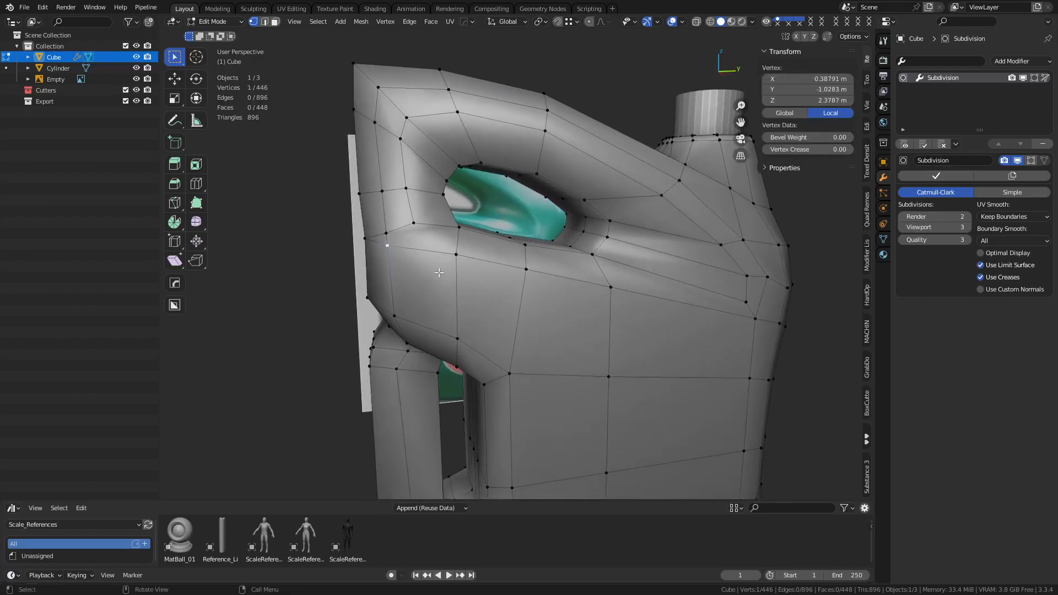
{"action": "left_click", "coordinate": [388, 229], "text": "shift"}
{"action": "key", "text": "shift+1"}
{"action": "middle_click_drag", "start_coordinate": [468, 286], "coordinate": [468, 272], "text": "shift"}
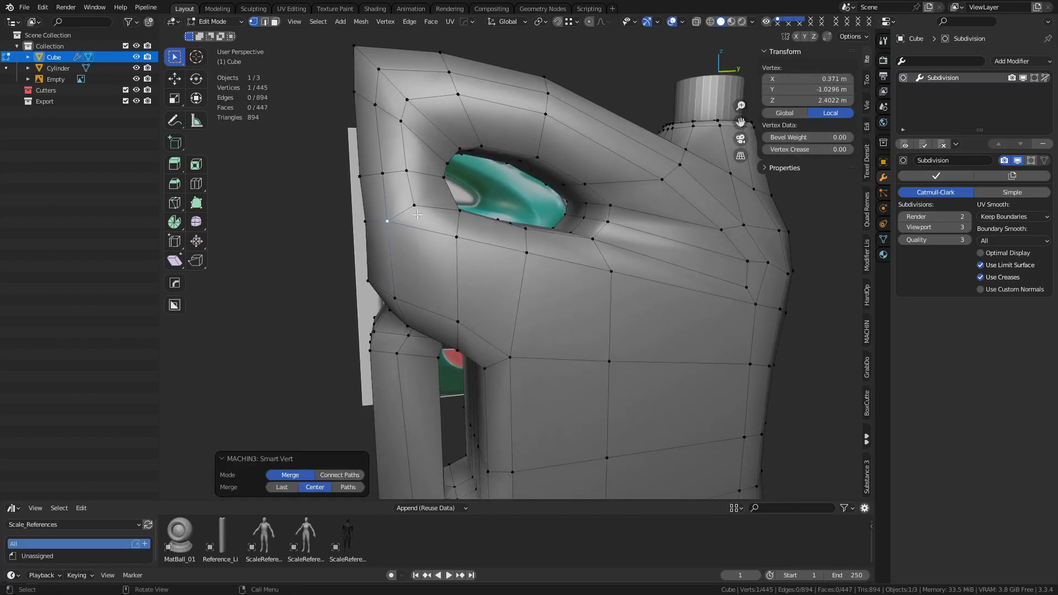
{"action": "key", "text": "3"}
{"action": "left_click", "coordinate": [429, 221]}
- Undo the vertex merge beside the handle opening
{"action": "middle_click_drag", "start_coordinate": [431, 222], "coordinate": [519, 283], "text": "shift"}
{"action": "key", "text": "ctrl+z"}
{"action": "key", "text": "ctrl+z"}
{"action": "key", "text": "ctrl+z"}
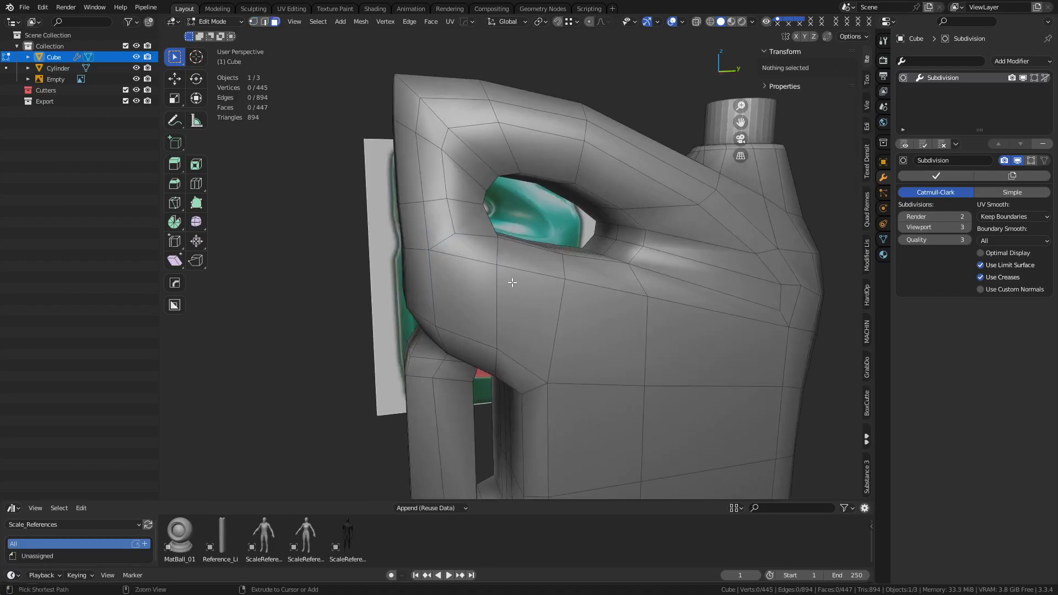
{"action": "key", "text": "shift+1"}
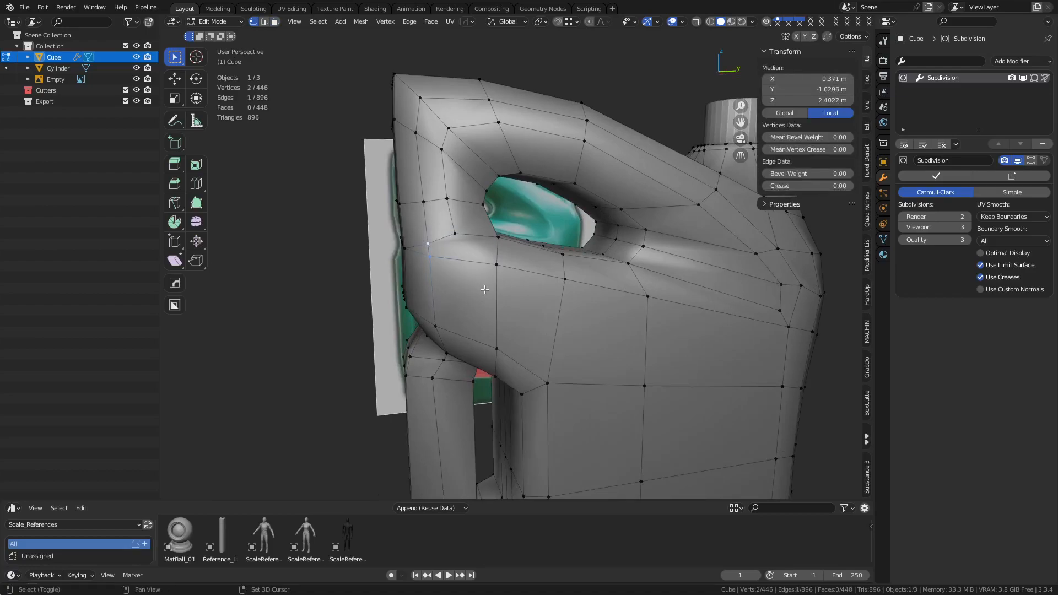
{"action": "key", "text": "ctrl+z"}
- Cut an edge from the vertex at the handle opening's lower rear corner to the edge just below it with the Knife tool
{"action": "key", "text": "k"}
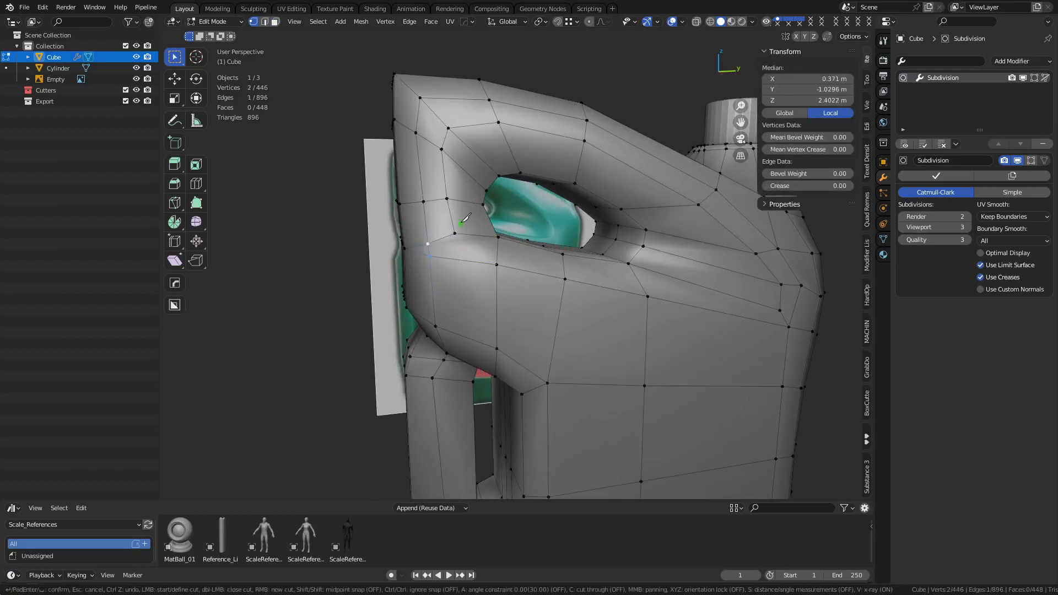
{"action": "left_click", "coordinate": [460, 259]}
{"action": "key", "text": "Return"}
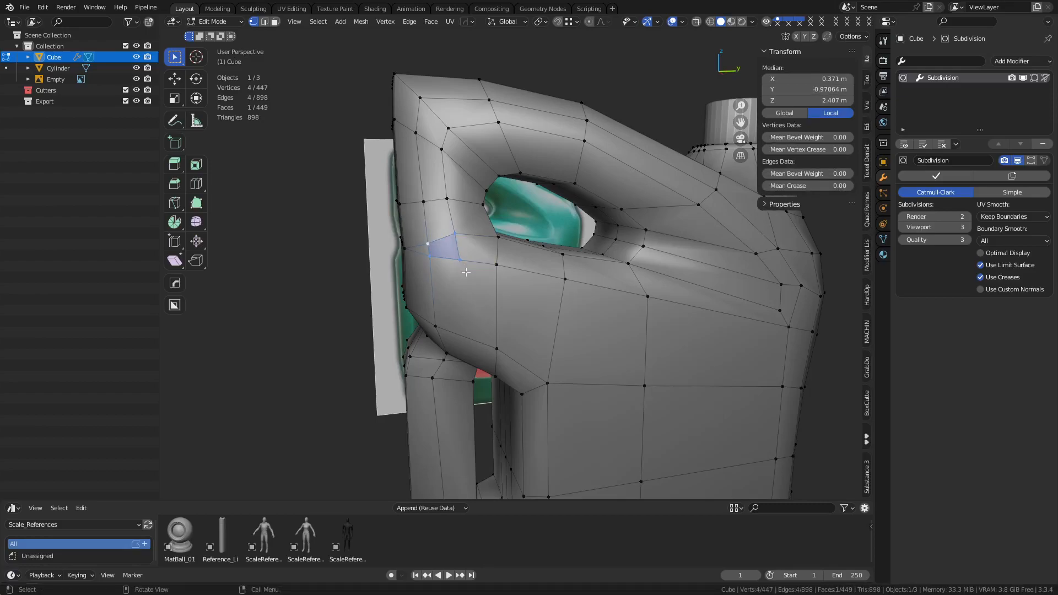
- Try merging the two close vertices behind the new cut at their center, and undo the merge
{"action": "left_click", "coordinate": [477, 254], "text": "shift"}
{"action": "key", "text": "ctrl+z"}
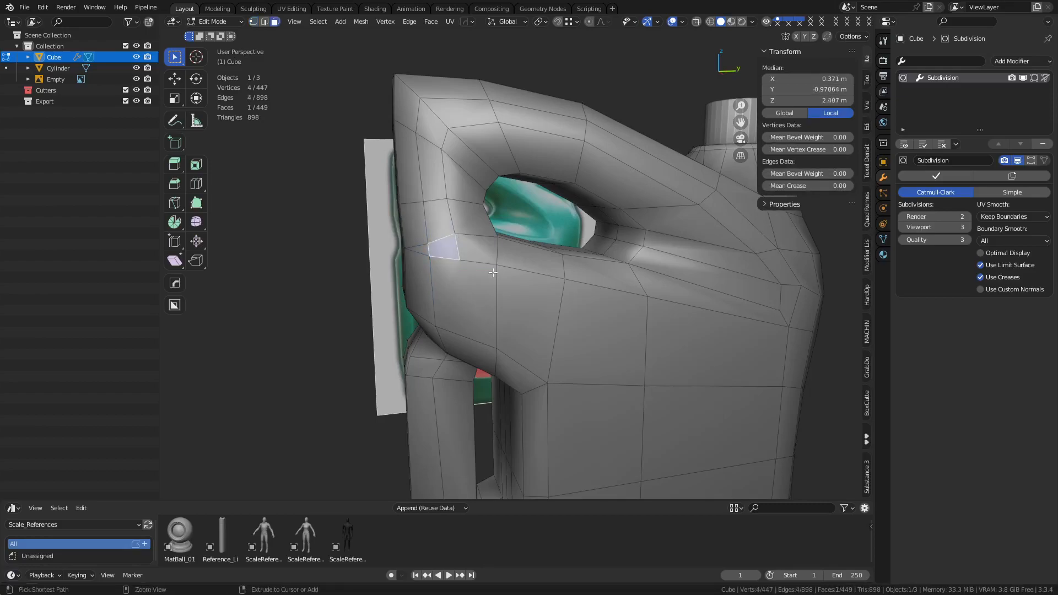
{"action": "key", "text": "1"}
{"action": "key", "text": "shift+alt+1"}
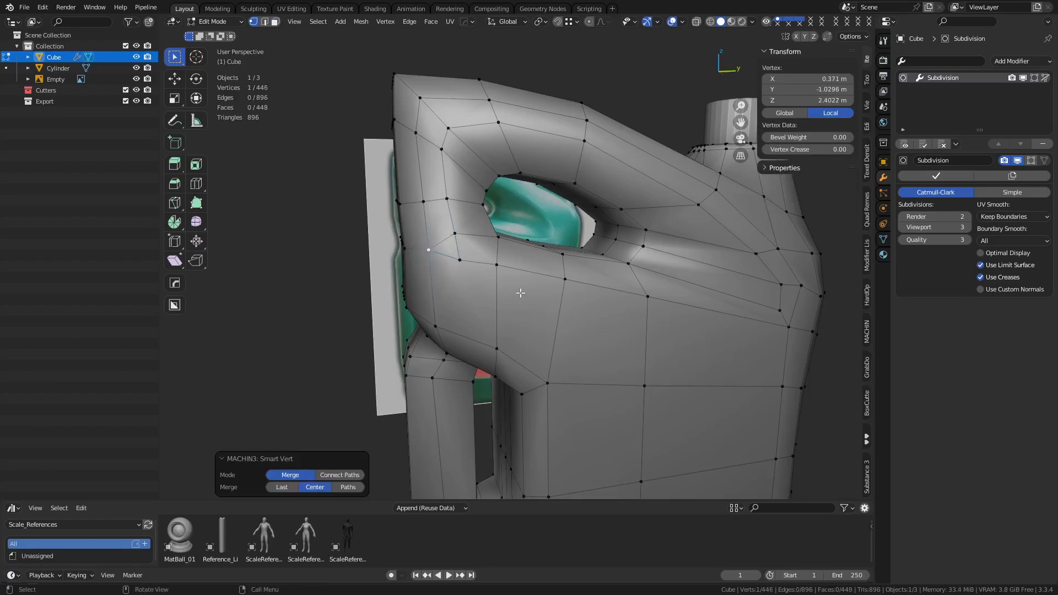
{"action": "middle_click_drag", "start_coordinate": [492, 278], "coordinate": [534, 289]}
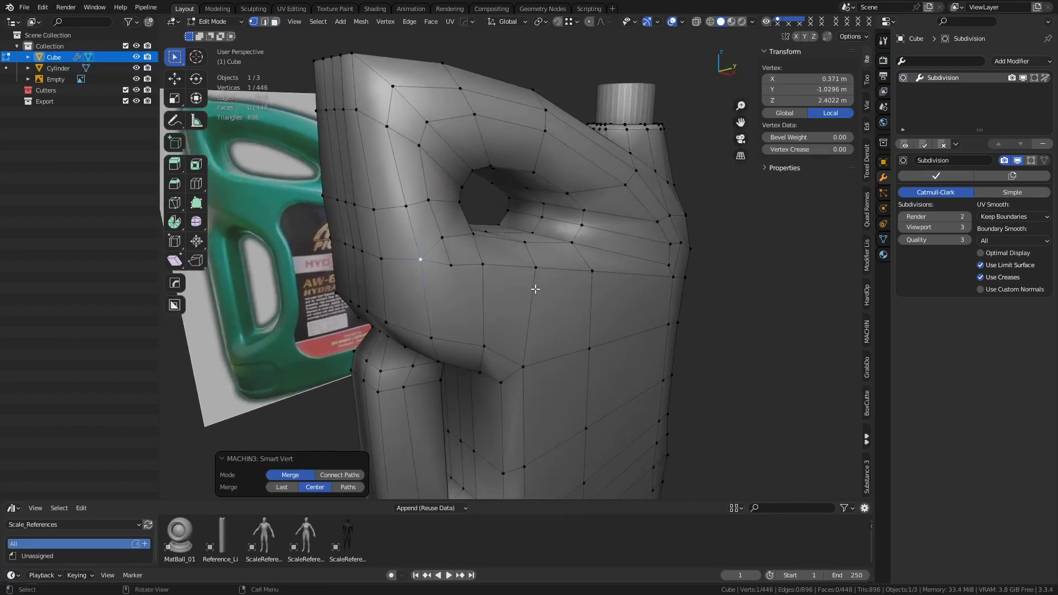
{"action": "key", "text": "ctrl+z"}
- Merge the upper of the two close vertices behind the new cut into the lower one
{"action": "left_click", "coordinate": [418, 254]}
{"action": "left_click", "coordinate": [424, 267], "text": "shift"}
{"action": "key", "text": "1"}
- Dissolve the short cut edge below the handle opening's lower rear corner, together with its lower vertex
{"action": "key", "text": "2"}
{"action": "left_click", "coordinate": [453, 249]}
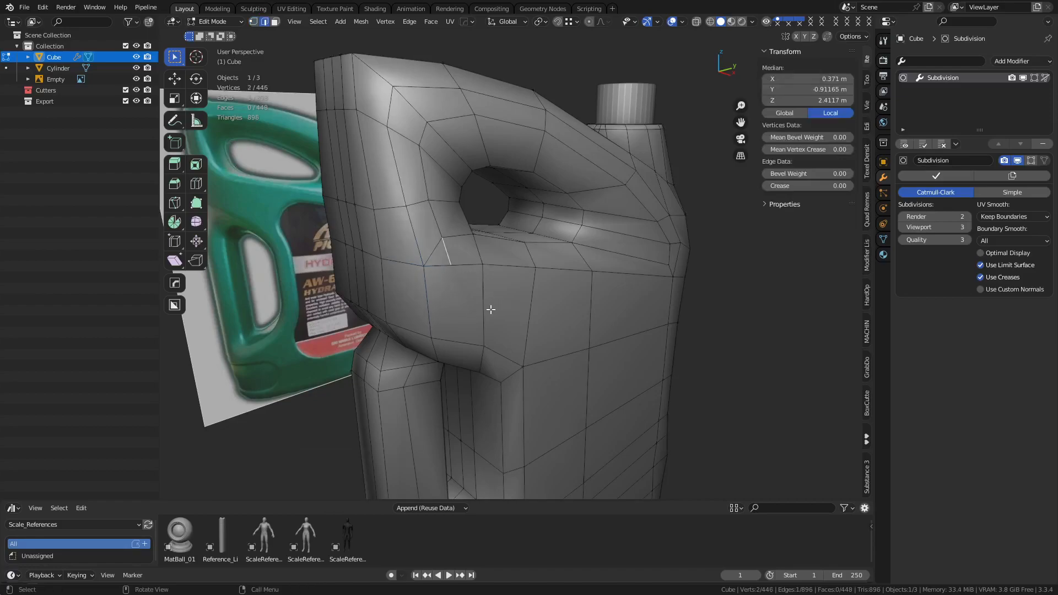
{"action": "middle_click_drag", "start_coordinate": [497, 309], "coordinate": [451, 306]}
{"action": "key", "text": "1"}
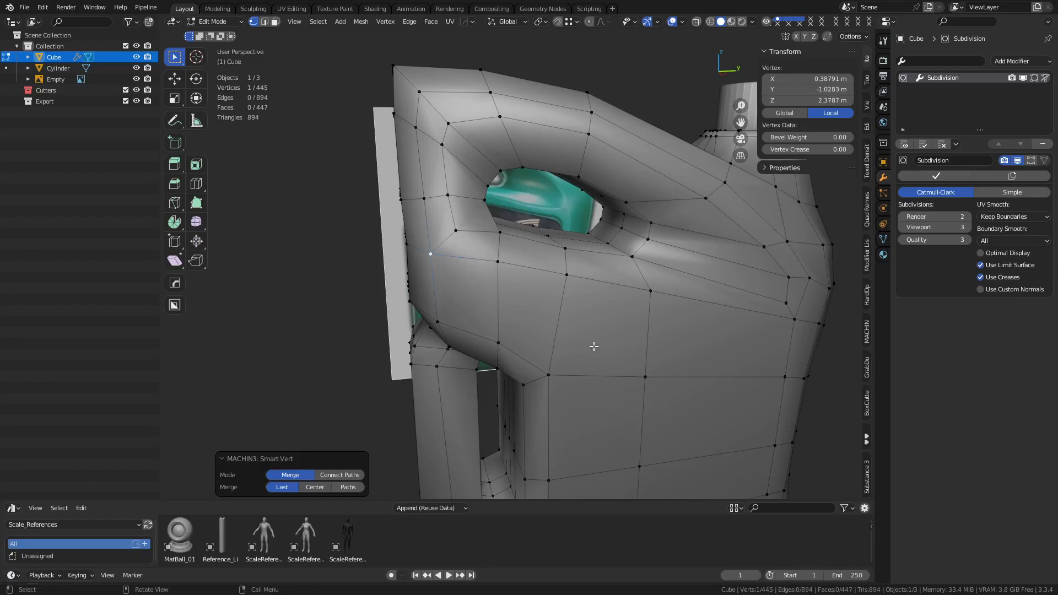
- Inspect the smoothed handle surface in Object Mode and go back to Edit Mode
{"action": "key", "text": "Tab"}
{"action": "key", "text": "shift+w"}
{"action": "key", "text": "Tab"}
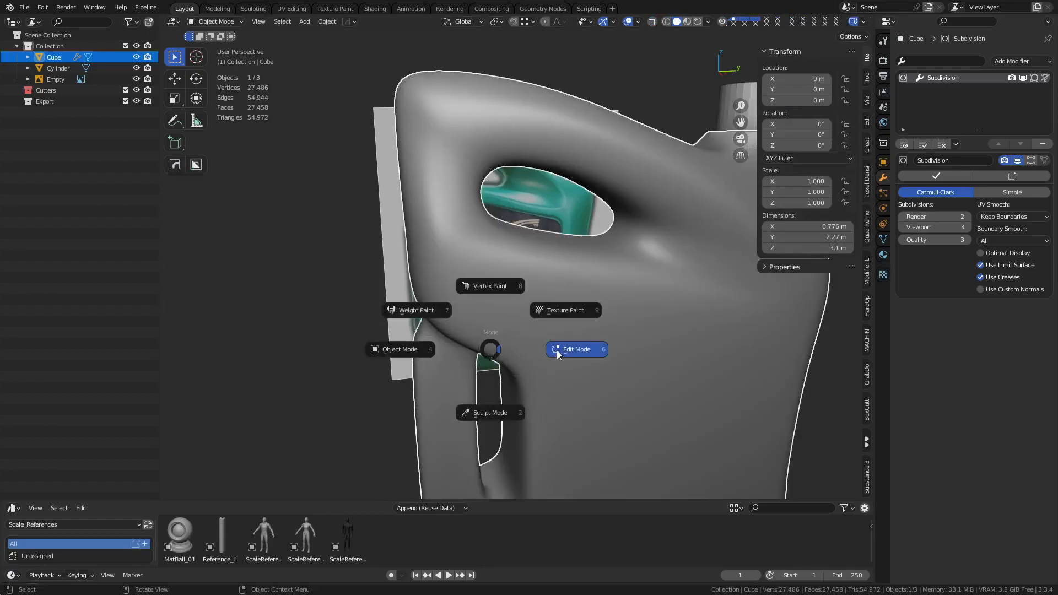
- Enter Edit Mode on the bottle body and try shifting the rear corner vertex below the handle along X
{"action": "left_click", "coordinate": [554, 349]}
{"action": "middle_click_drag", "start_coordinate": [581, 347], "coordinate": [538, 350]}
{"action": "middle_click_drag", "start_coordinate": [594, 306], "coordinate": [516, 246]}
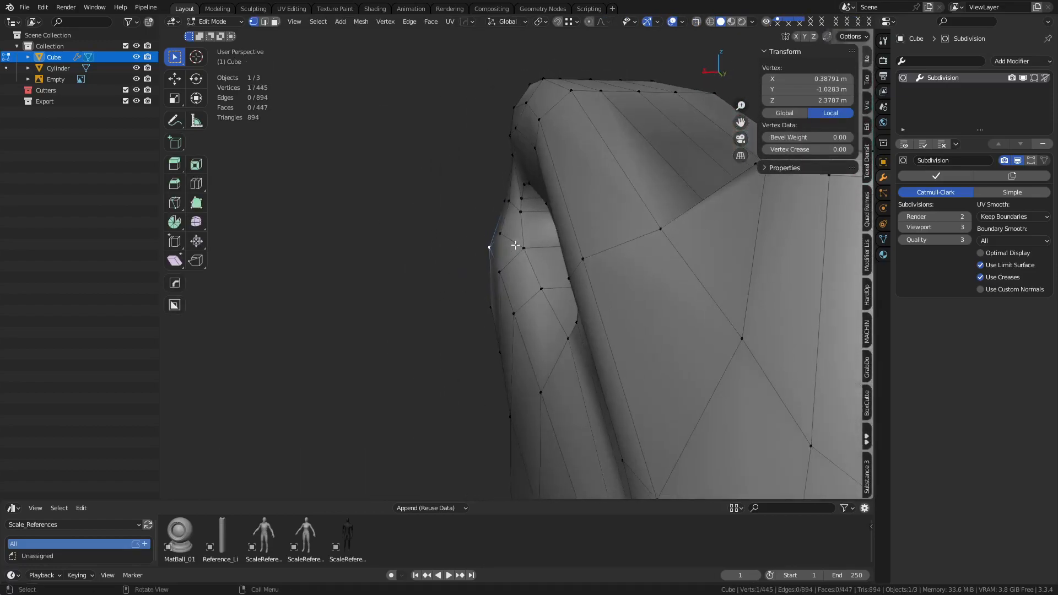
{"action": "key", "text": "g"}
{"action": "key", "text": "x"}
{"action": "left_click", "coordinate": [480, 306]}
- Shift two neighbouring vertices on the side of the handle recess along the X axis
{"action": "left_click", "coordinate": [542, 292]}
{"action": "key", "text": "g"}
{"action": "key", "text": "x"}
{"action": "left_click", "coordinate": [500, 304]}
{"action": "left_click", "coordinate": [568, 338]}
{"action": "key", "text": "g"}
{"action": "key", "text": "x"}
{"action": "left_click", "coordinate": [479, 349]}
- Pull the two protruding rear corner vertices below the handle inward along the X axis
{"action": "middle_click_drag", "start_coordinate": [479, 350], "coordinate": [567, 330]}
{"action": "left_click", "coordinate": [573, 335]}
{"action": "key", "text": "g"}
{"action": "key", "text": "x"}
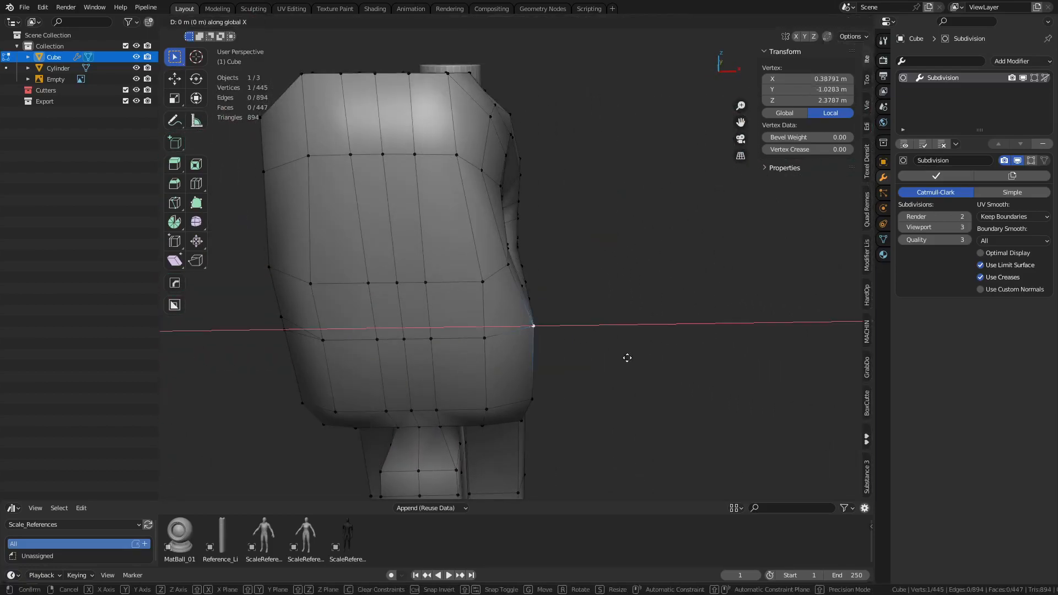
{"action": "left_click", "coordinate": [619, 355]}
{"action": "left_click", "coordinate": [537, 392]}
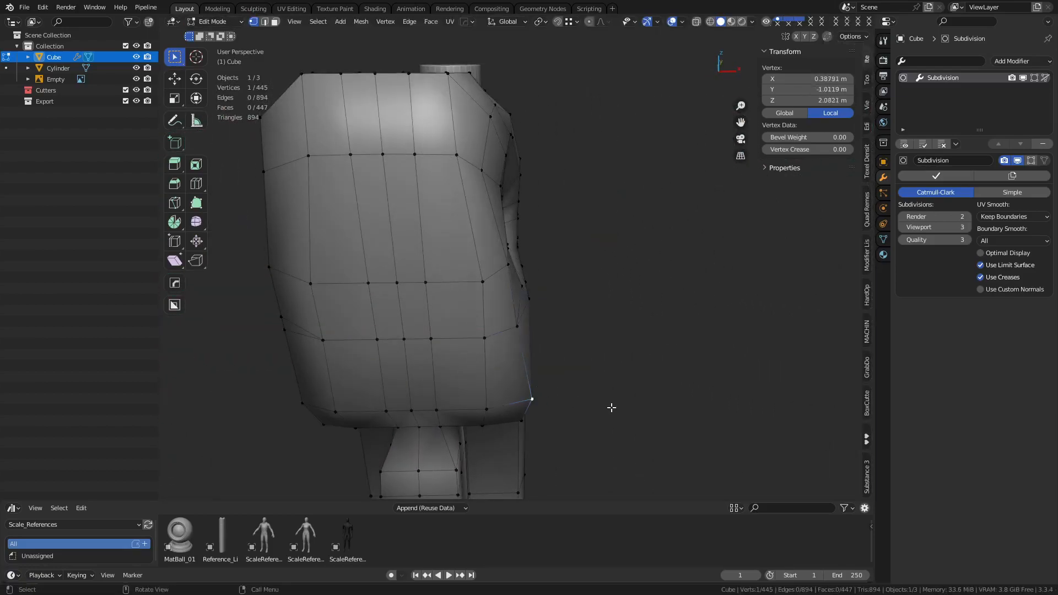
{"action": "key", "text": "g"}
{"action": "key", "text": "x"}
{"action": "left_click", "coordinate": [461, 411]}
- Adjust two more vertices on the side below the handle along X and check the smoothed shape in Object Mode
{"action": "middle_click_drag", "start_coordinate": [729, 359], "coordinate": [450, 256]}
{"action": "left_click", "coordinate": [471, 234]}
{"action": "key", "text": "g"}
{"action": "key", "text": "x"}
{"action": "left_click", "coordinate": [591, 268]}
{"action": "left_click", "coordinate": [489, 253]}
{"action": "key", "text": "g"}
{"action": "key", "text": "x"}
{"action": "left_click", "coordinate": [559, 338]}
{"action": "middle_click_drag", "start_coordinate": [560, 337], "coordinate": [736, 344]}
{"action": "key", "text": "Tab"}
{"action": "middle_click_drag", "start_coordinate": [670, 352], "coordinate": [550, 318]}
- Try an edge loop around the handle recess with a slide factor of about -0.249 and compare it with the reference image
{"action": "key", "text": "Tab"}
{"action": "scroll", "coordinate": [601, 334], "scroll_direction": "up", "scroll_amount": 1}
{"action": "key", "text": "2"}
{"action": "left_click", "coordinate": [578, 303]}
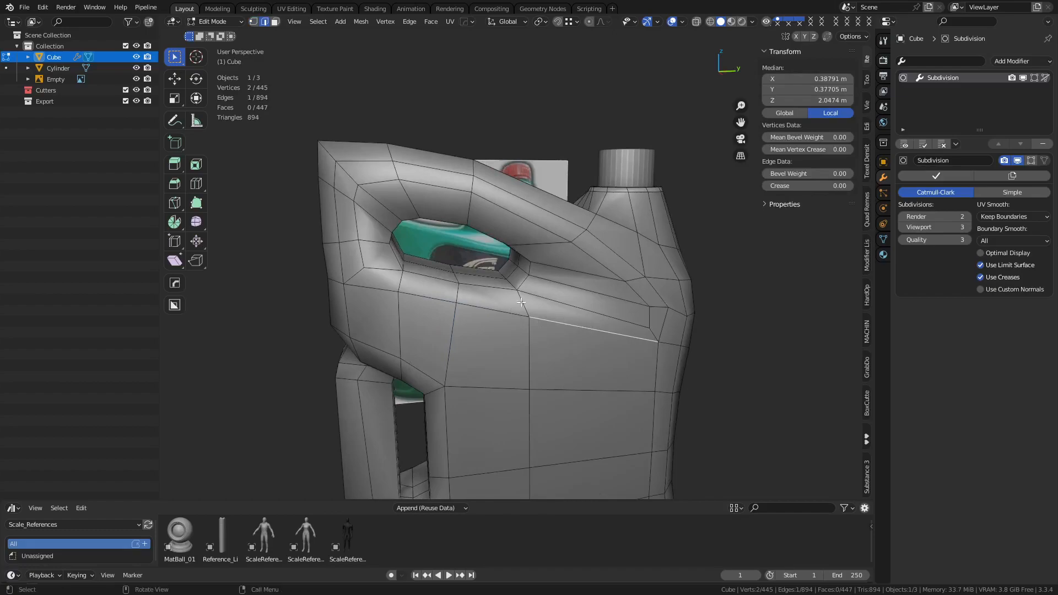
{"action": "key", "text": "ctrl+r"}
{"action": "left_click", "coordinate": [524, 306]}
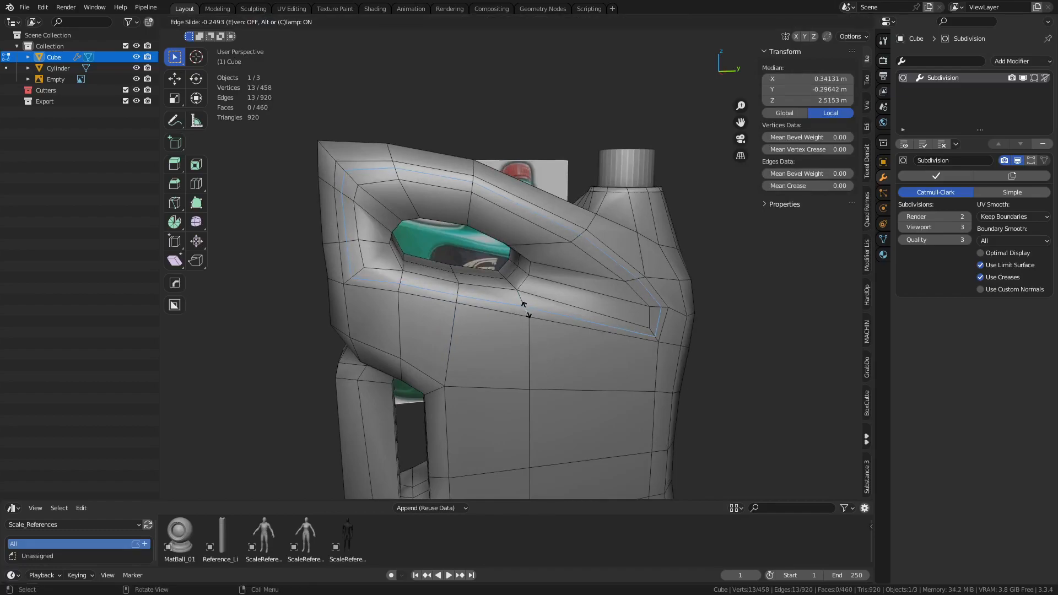
{"action": "left_click", "coordinate": [525, 307]}
{"action": "key", "text": "KP_3"}
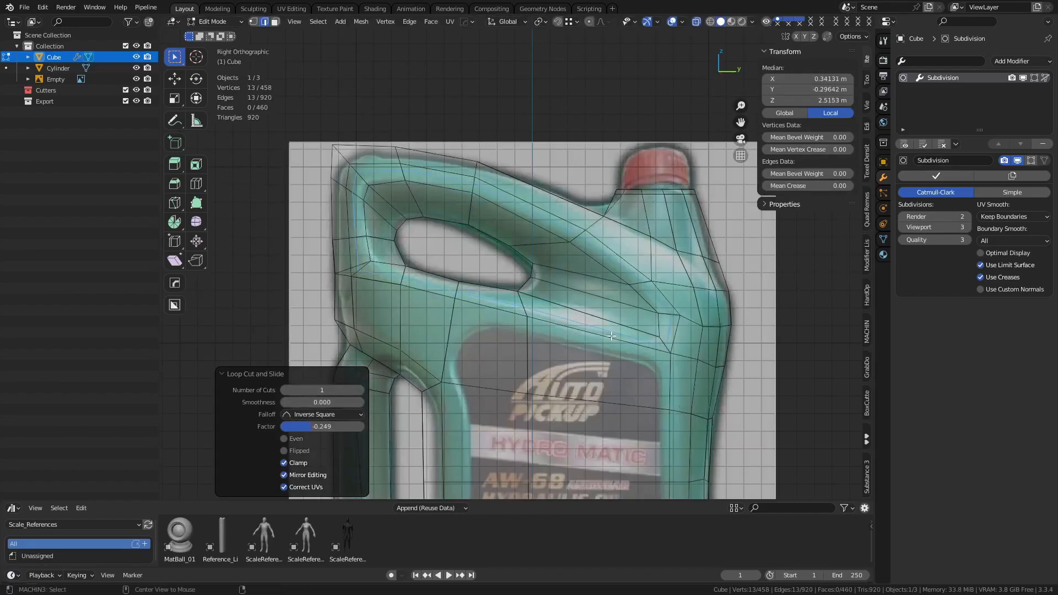
{"action": "key", "text": "alt+z"}
{"action": "key", "text": "Tab"}
{"action": "middle_click_drag", "start_coordinate": [534, 323], "coordinate": [408, 320]}
{"action": "key", "text": "Tab"}
{"action": "double_click", "coordinate": [395, 322]}
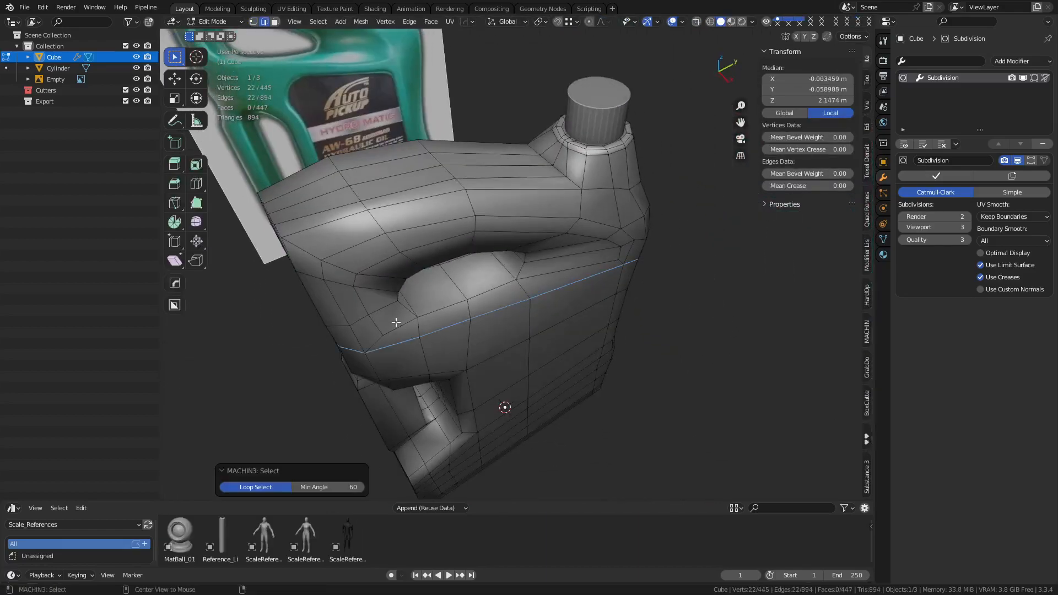
{"action": "left_click", "coordinate": [398, 319]}
{"action": "key", "text": "3"}
{"action": "left_click", "coordinate": [383, 305]}
{"action": "left_click", "coordinate": [386, 319]}
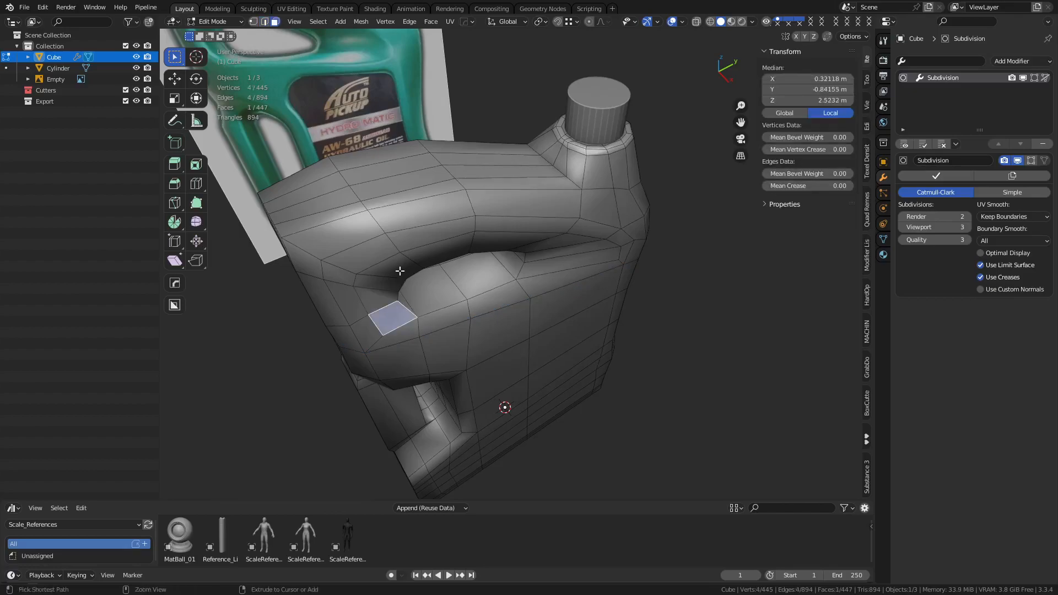
{"action": "left_click", "coordinate": [398, 268], "text": "ctrl"}
{"action": "left_click", "coordinate": [464, 244], "text": "ctrl"}
{"action": "left_click", "coordinate": [525, 243], "text": "ctrl"}
{"action": "left_click", "coordinate": [556, 266], "text": "ctrl"}
{"action": "middle_click_drag", "start_coordinate": [596, 334], "coordinate": [686, 309]}
{"action": "middle_click_drag", "start_coordinate": [618, 307], "coordinate": [549, 320]}
{"action": "key", "text": "alt+a"}
{"action": "left_click", "coordinate": [685, 318]}
- Try moving the two short edges at the front end of the handle opening inward along X, and undo the move
{"action": "key", "text": "2"}
{"action": "left_click", "coordinate": [518, 267]}
{"action": "left_click", "coordinate": [516, 255], "text": "shift"}
{"action": "key", "text": "g"}
{"action": "key", "text": "x"}
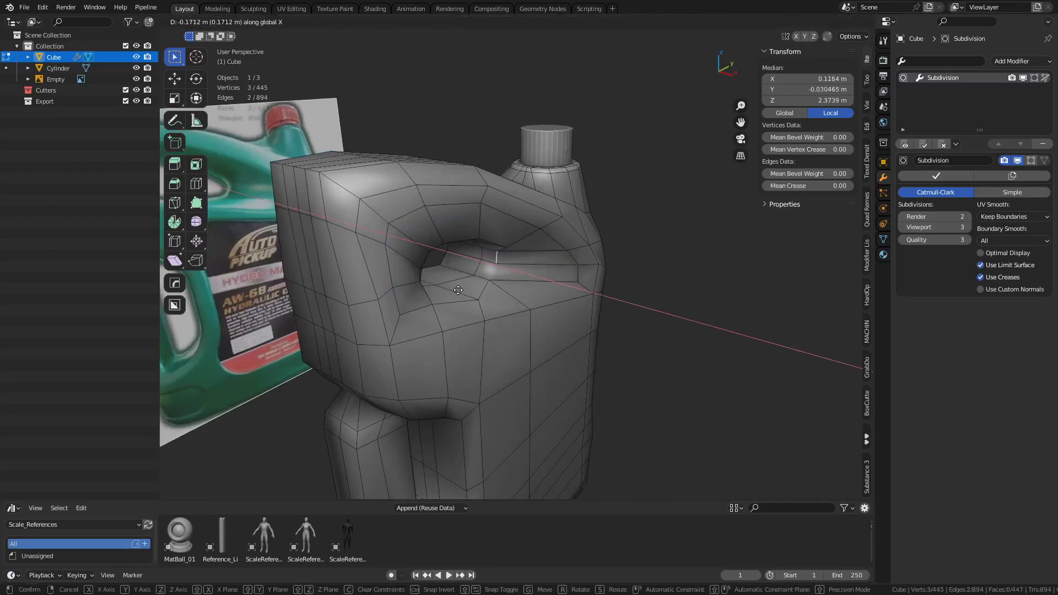
{"action": "left_click", "coordinate": [451, 289]}
{"action": "key", "text": "ctrl+z"}
- Move the edge loop around the handle hole inward along X to a median of about 0.123 m and check the smoothed shape
{"action": "middle_click_drag", "start_coordinate": [593, 313], "coordinate": [445, 279]}
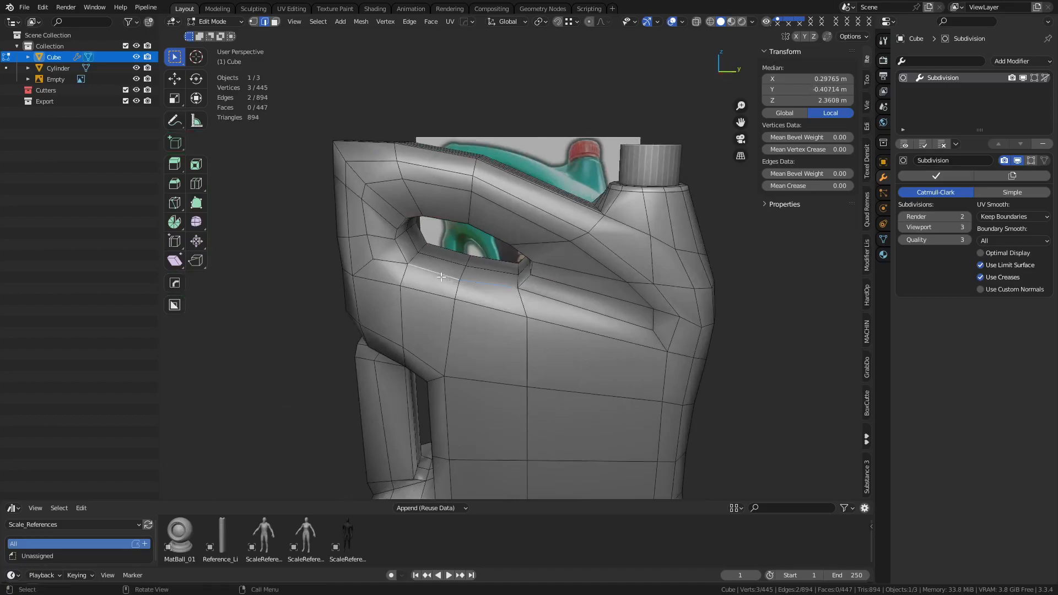
{"action": "left_click", "coordinate": [398, 254], "text": "alt"}
{"action": "middle_click_drag", "start_coordinate": [544, 296], "coordinate": [623, 289]}
{"action": "key", "text": "g"}
{"action": "key", "text": "x"}
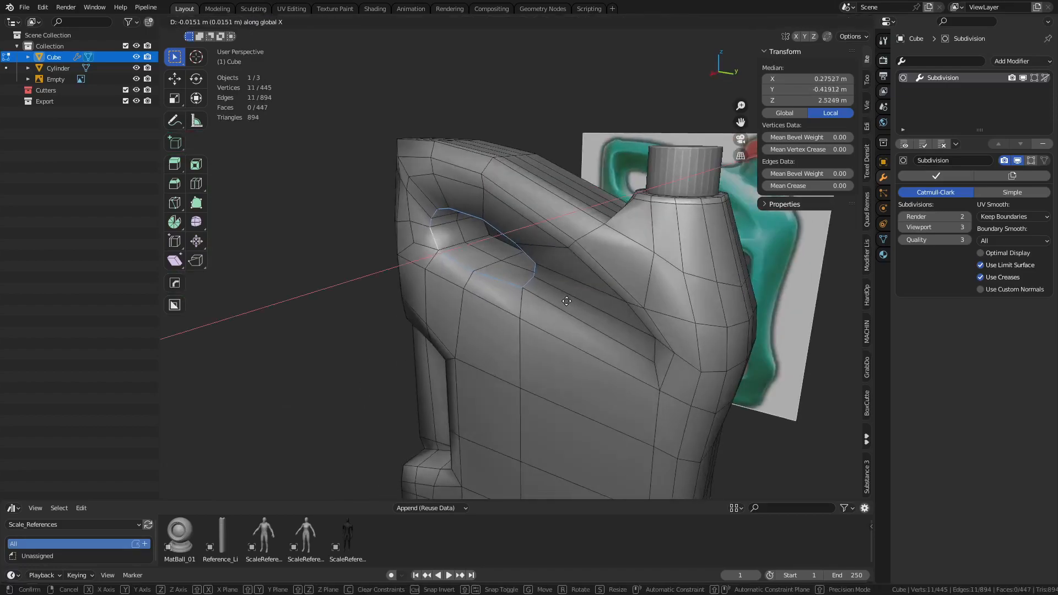
{"action": "left_click", "coordinate": [716, 282]}
{"action": "middle_click_drag", "start_coordinate": [716, 283], "coordinate": [564, 316]}
{"action": "key", "text": "Tab"}
{"action": "key", "text": "Tab"}
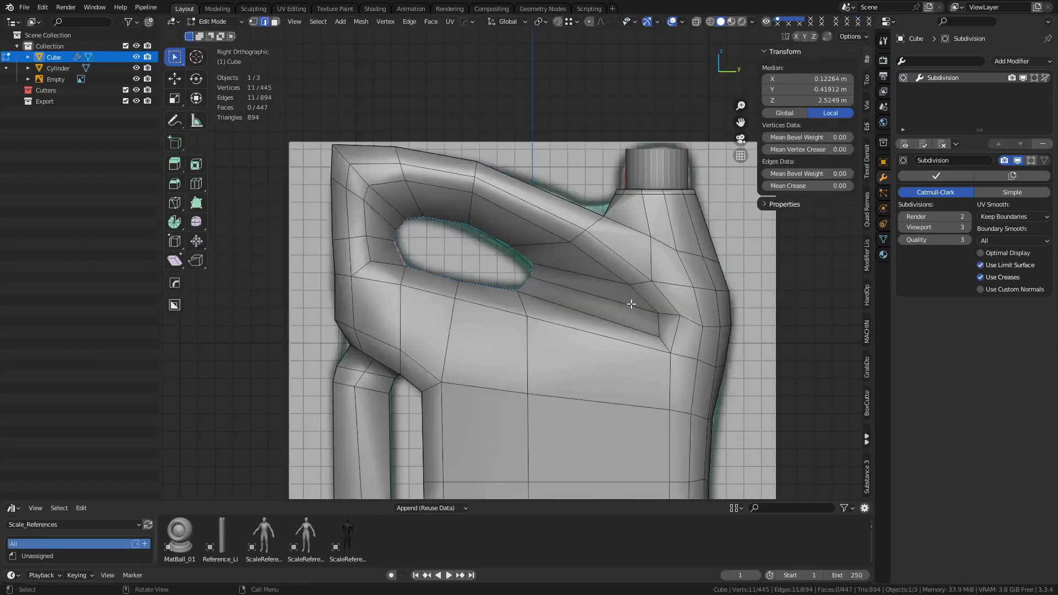
- Insert an edge loop around the handle recess, slid fully outward at factor -1, and scale it to about 0.894
{"action": "key", "text": "ctrl+r"}
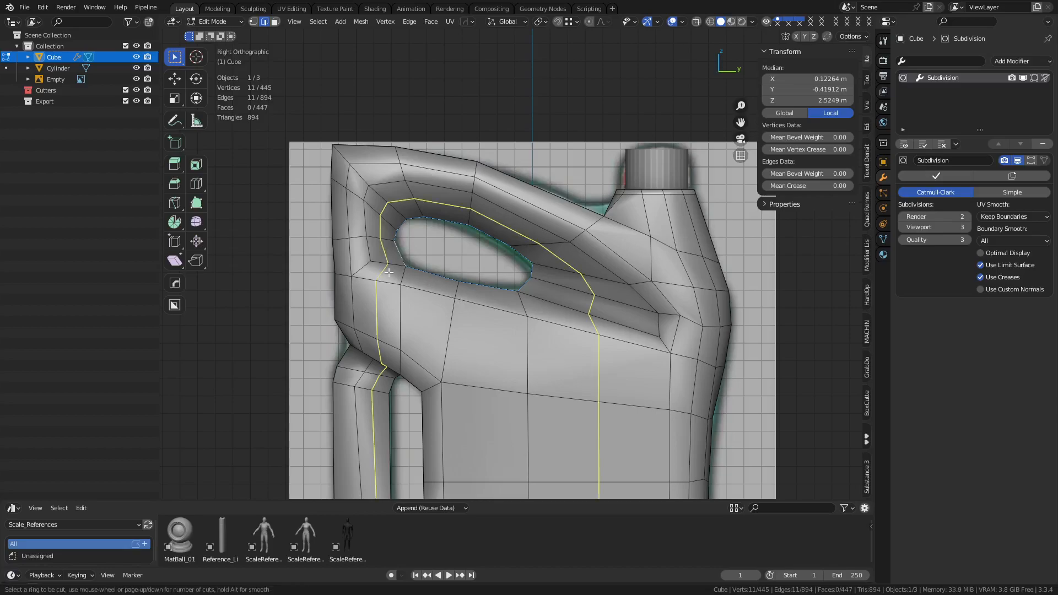
{"action": "left_click", "coordinate": [394, 275]}
{"action": "left_click", "coordinate": [495, 336]}
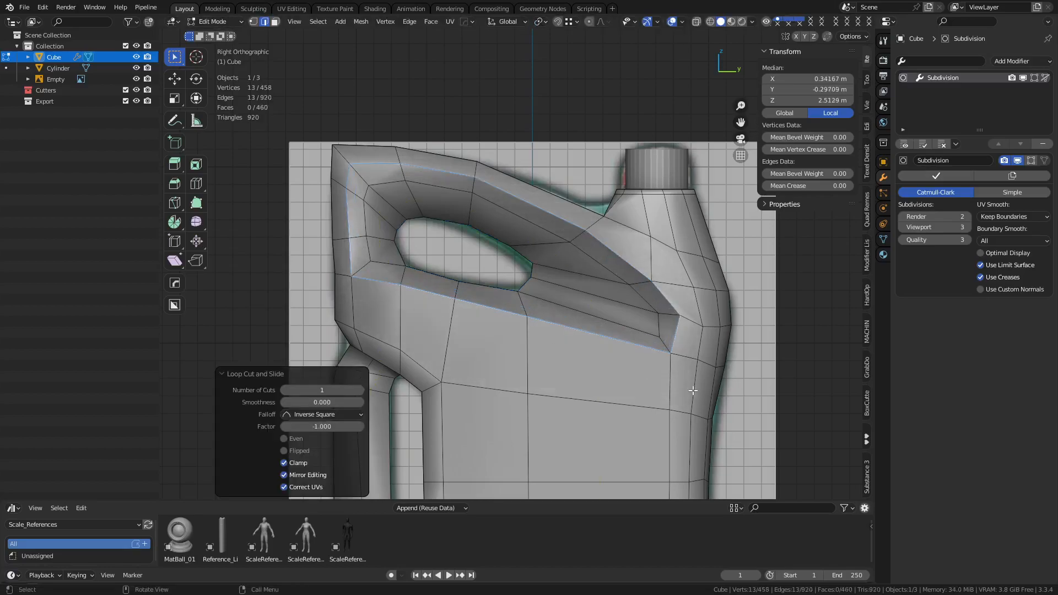
{"action": "key", "text": "s"}
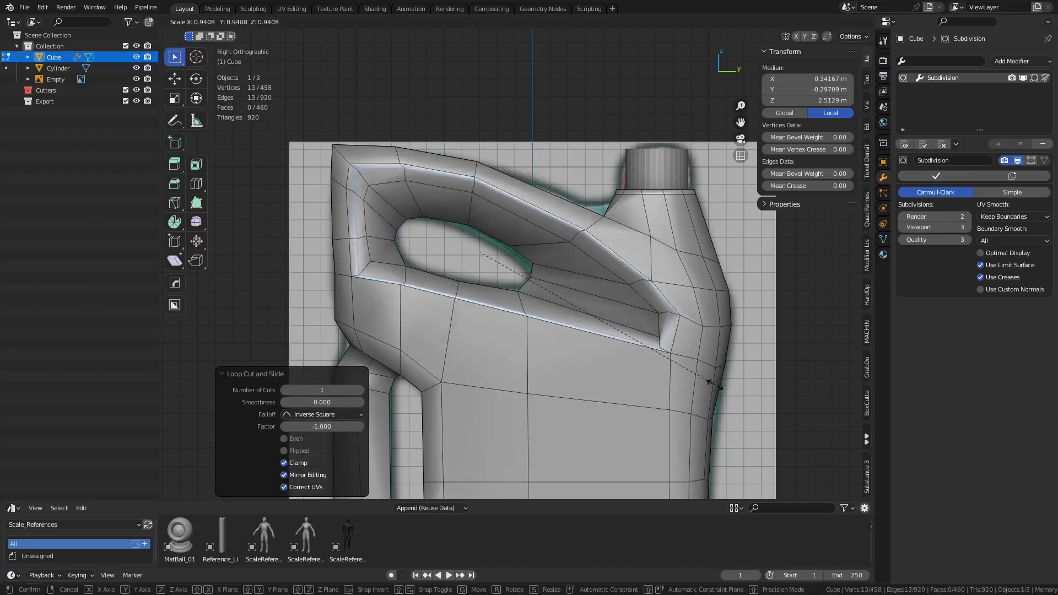
{"action": "left_click", "coordinate": [703, 379]}
- Try a second edge loop beside the scaled recess loop, dissolve it, and check the smoothed shape in Object Mode
{"action": "middle_click_drag", "start_coordinate": [704, 378], "coordinate": [673, 380]}
{"action": "key", "text": "ctrl+r"}
{"action": "left_click", "coordinate": [516, 295]}
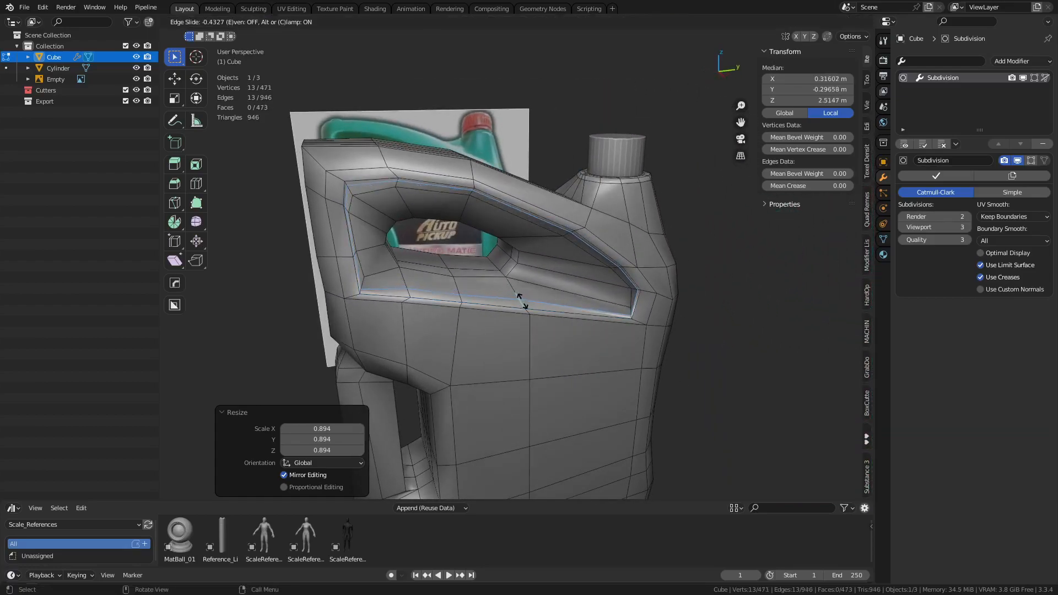
{"action": "left_click", "coordinate": [520, 300]}
{"action": "key", "text": "ctrl+x"}
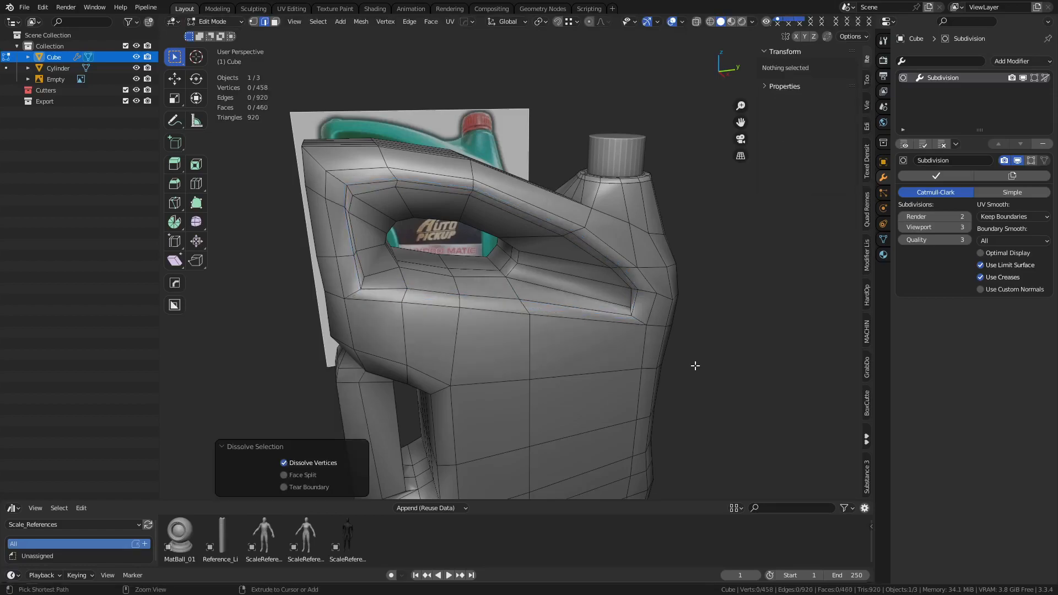
{"action": "key", "text": "Tab"}
{"action": "middle_click_drag", "start_coordinate": [591, 342], "coordinate": [400, 249]}
{"action": "key", "text": "Tab"}
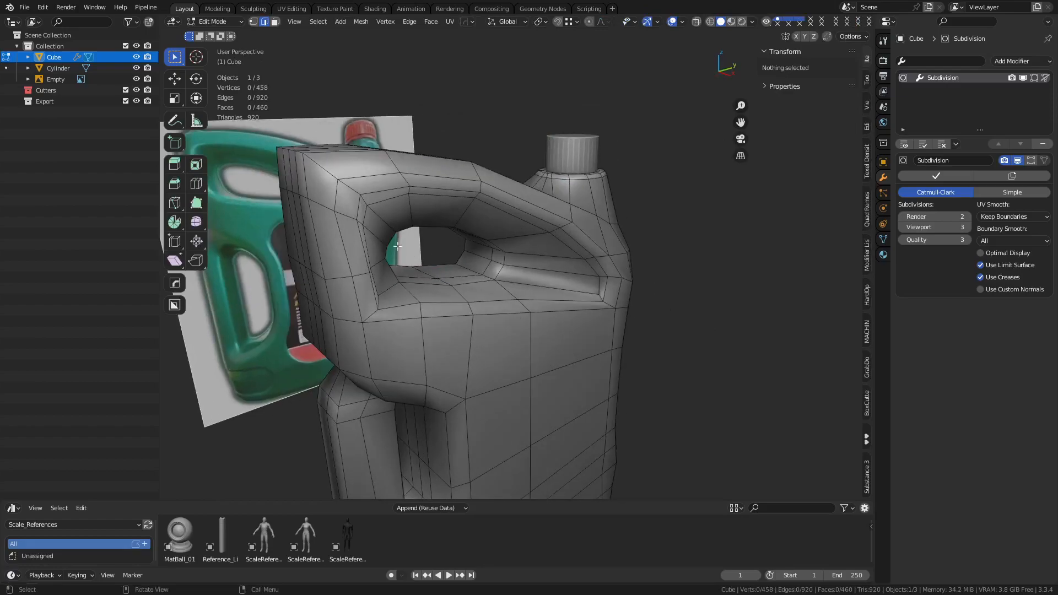
- Select the remaining added edge loop around the handle recess and dissolve it
{"action": "left_click", "coordinate": [368, 232], "text": "alt"}
{"action": "left_click", "coordinate": [431, 282], "text": "alt"}
{"action": "middle_click_drag", "start_coordinate": [612, 307], "coordinate": [529, 294]}
{"action": "middle_click_drag", "start_coordinate": [435, 258], "coordinate": [503, 265]}
{"action": "left_click", "coordinate": [419, 291], "text": "alt"}
{"action": "key", "text": "ctrl+x"}
- Try an edge loop around the handle recess slid to factor 1, attempt to scale it, and undo the cut
{"action": "middle_click_drag", "start_coordinate": [710, 297], "coordinate": [502, 297]}
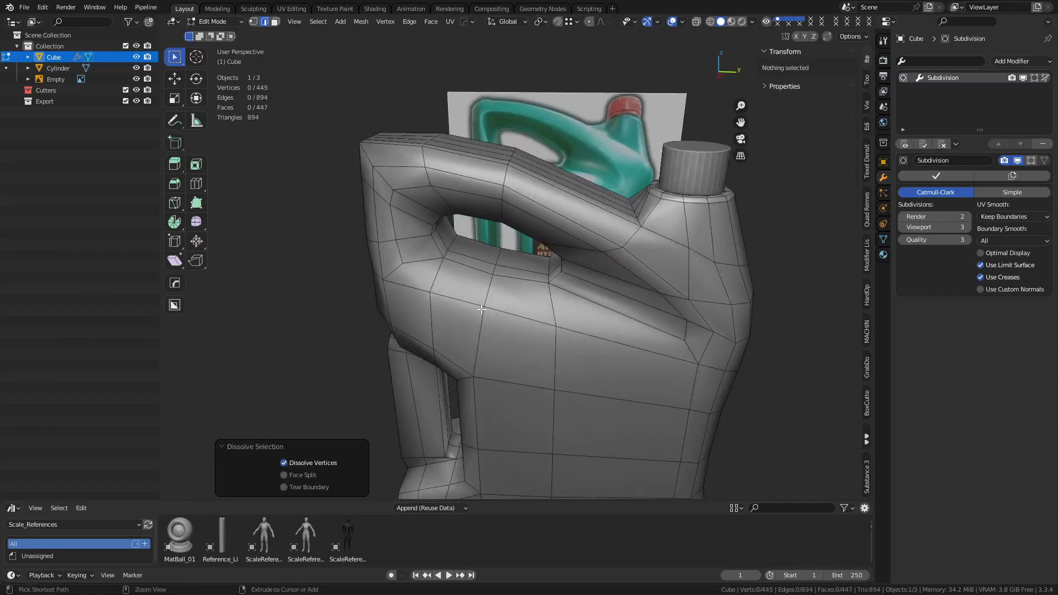
{"action": "key", "text": "ctrl+r"}
{"action": "left_click", "coordinate": [509, 295]}
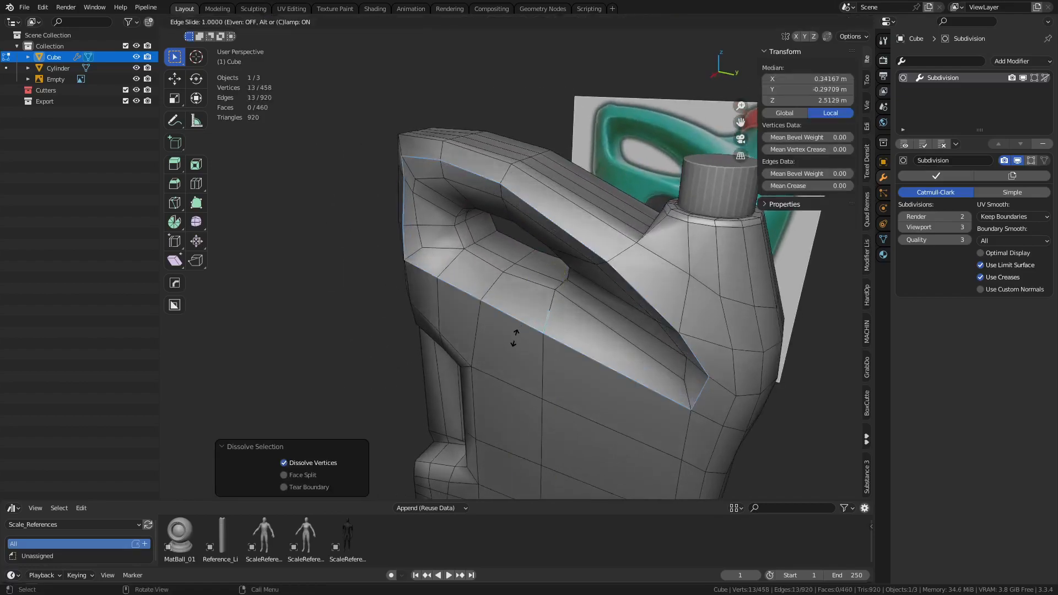
{"action": "left_click", "coordinate": [516, 336]}
{"action": "middle_click_drag", "start_coordinate": [516, 336], "coordinate": [486, 327]}
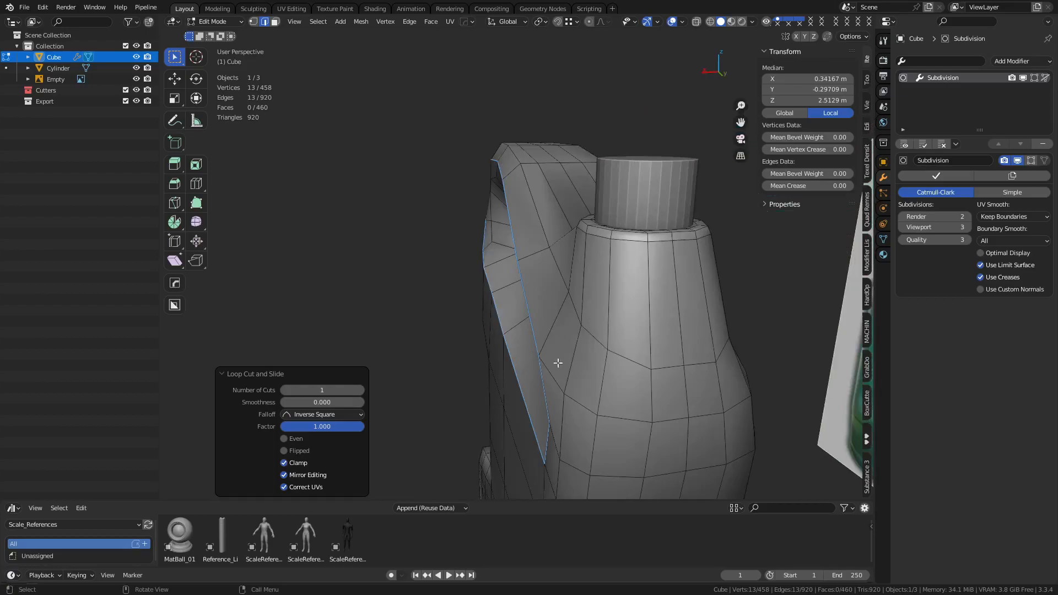
{"action": "middle_click_drag", "start_coordinate": [557, 363], "coordinate": [586, 354]}
{"action": "key", "text": "s"}
{"action": "right_click", "coordinate": [664, 374]}
{"action": "key", "text": "ctrl+z"}
- Try another loop cut around the handle recess without sliding it, and undo it
{"action": "key", "text": "ctrl+r"}
{"action": "left_click", "coordinate": [517, 305]}
{"action": "right_click", "coordinate": [518, 305]}
{"action": "key", "text": "ctrl+z"}
{"action": "key", "text": "ctrl+r"}
{"action": "right_click", "coordinate": [545, 317]}
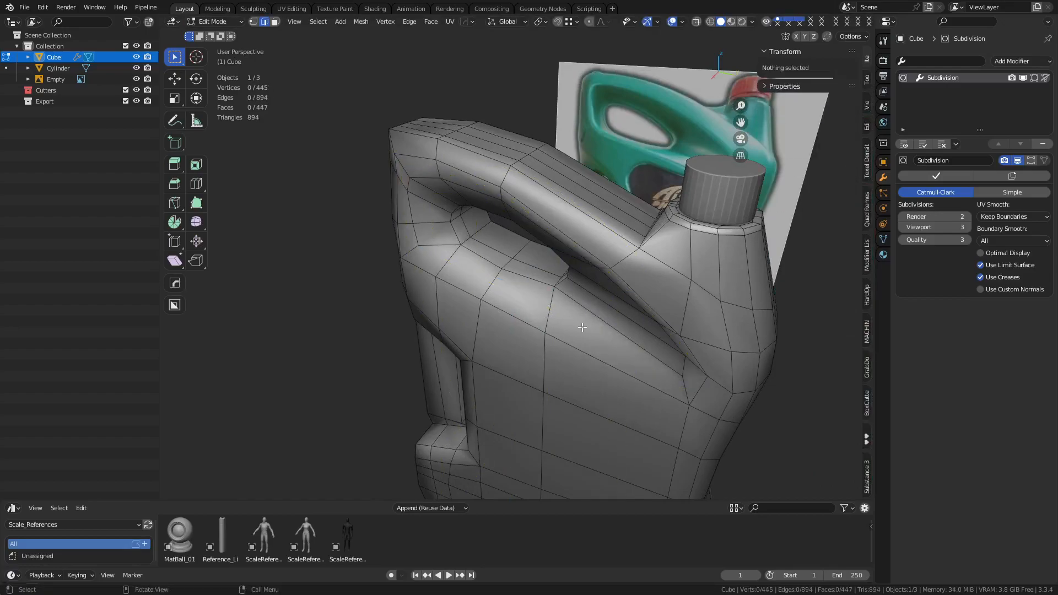
- Insert a centred edge loop around the handle recess with factor 0 and try Smooth Vertices on it
{"action": "key", "text": "ctrl+r"}
{"action": "left_click", "coordinate": [547, 315]}
{"action": "right_click", "coordinate": [547, 315]}
{"action": "middle_click_drag", "start_coordinate": [666, 397], "coordinate": [668, 367]}
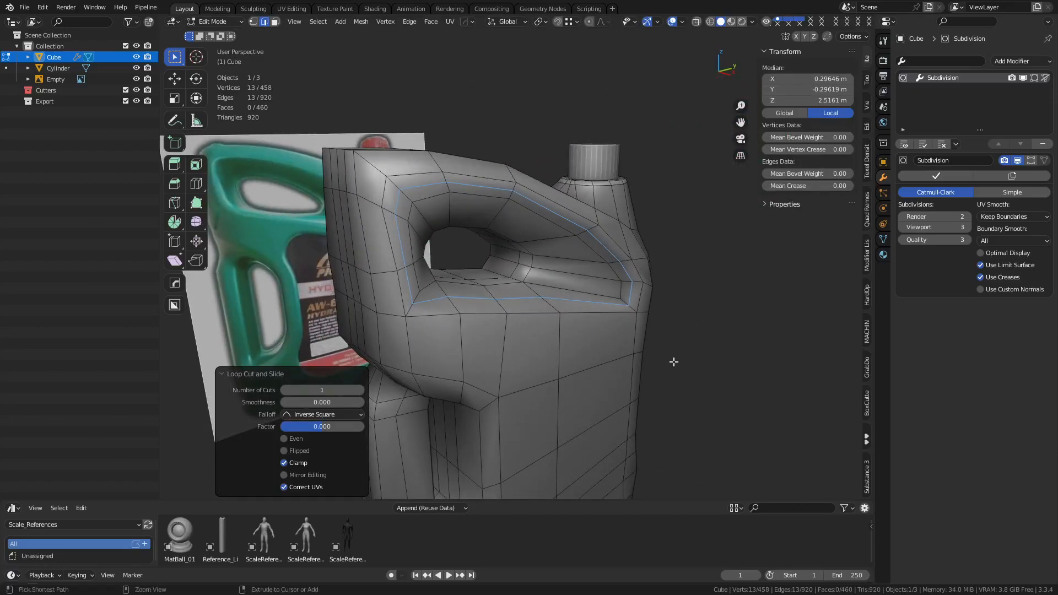
{"action": "right_click", "coordinate": [675, 359]}
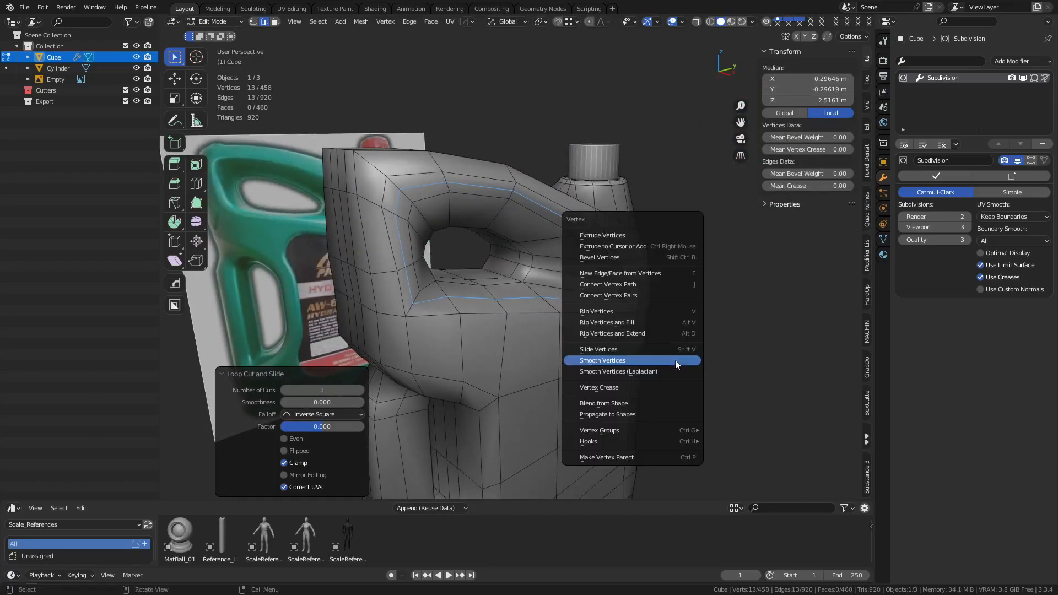
{"action": "left_click", "coordinate": [675, 360]}
{"action": "middle_click_drag", "start_coordinate": [669, 361], "coordinate": [453, 276]}
{"action": "key", "text": "3"}
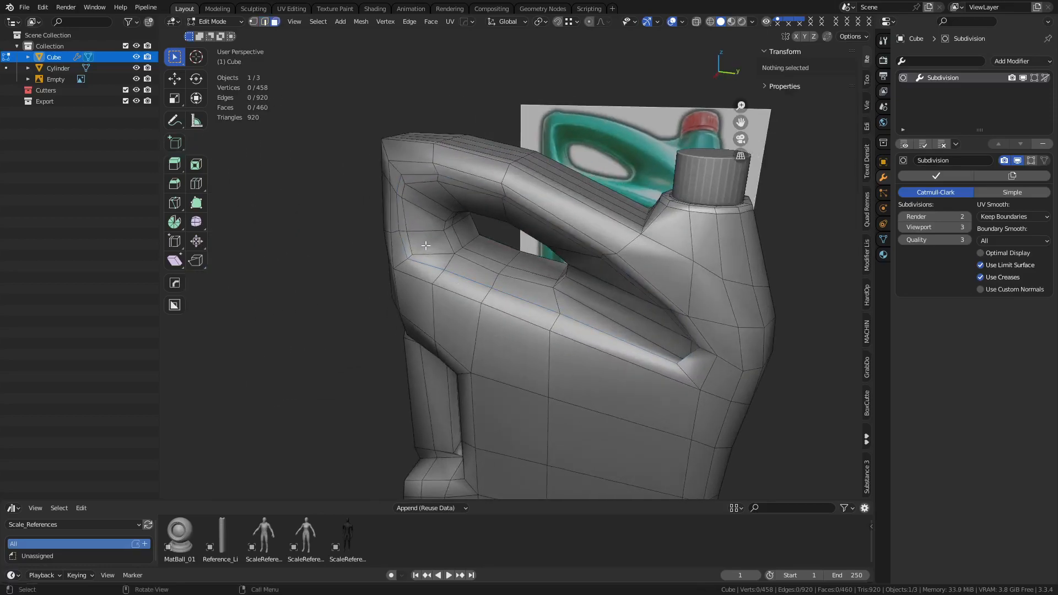
{"action": "left_click", "coordinate": [423, 255]}
{"action": "left_click", "coordinate": [423, 182], "text": "ctrl"}
{"action": "middle_click_drag", "start_coordinate": [423, 181], "coordinate": [567, 291]}
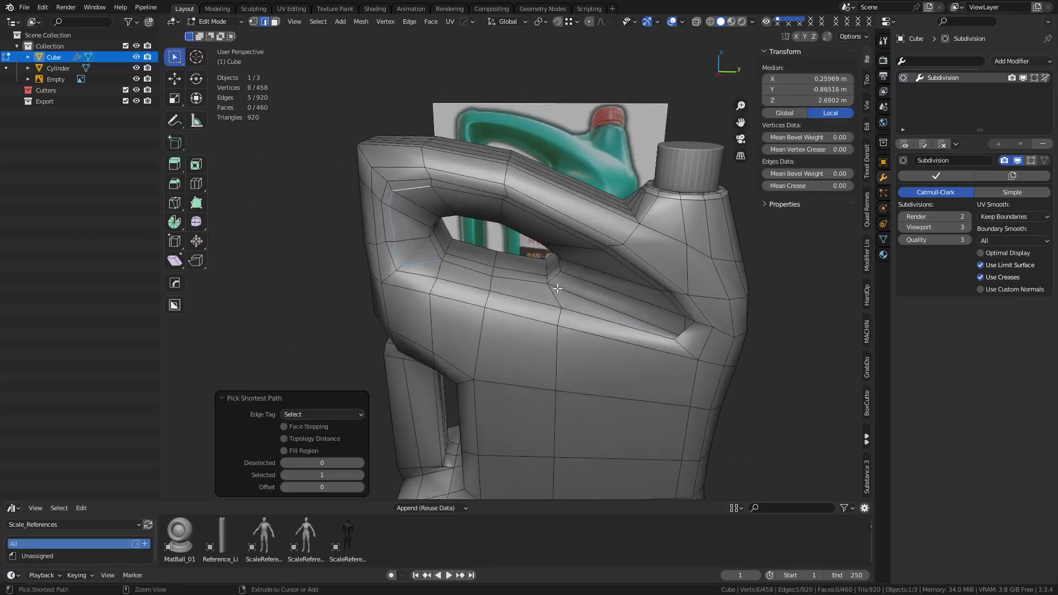
{"action": "left_click", "coordinate": [569, 296], "text": "ctrl"}
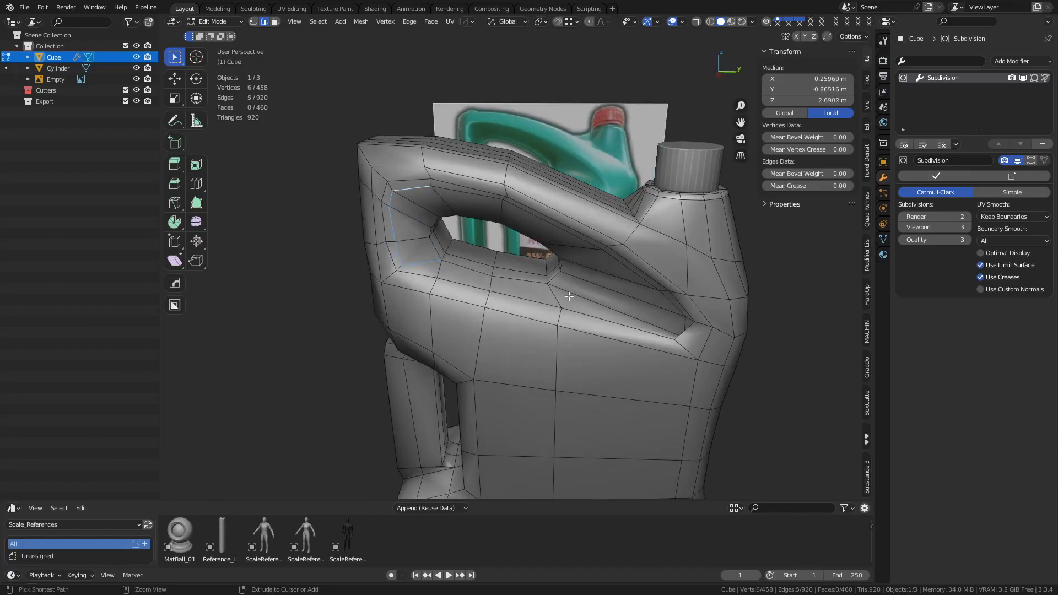
- Select the edge path around the inside of the handle recess, try a vertex operation on it, and check the smoothed result
{"action": "middle_click_drag", "start_coordinate": [570, 294], "coordinate": [650, 304]}
{"action": "left_click", "coordinate": [657, 299]}
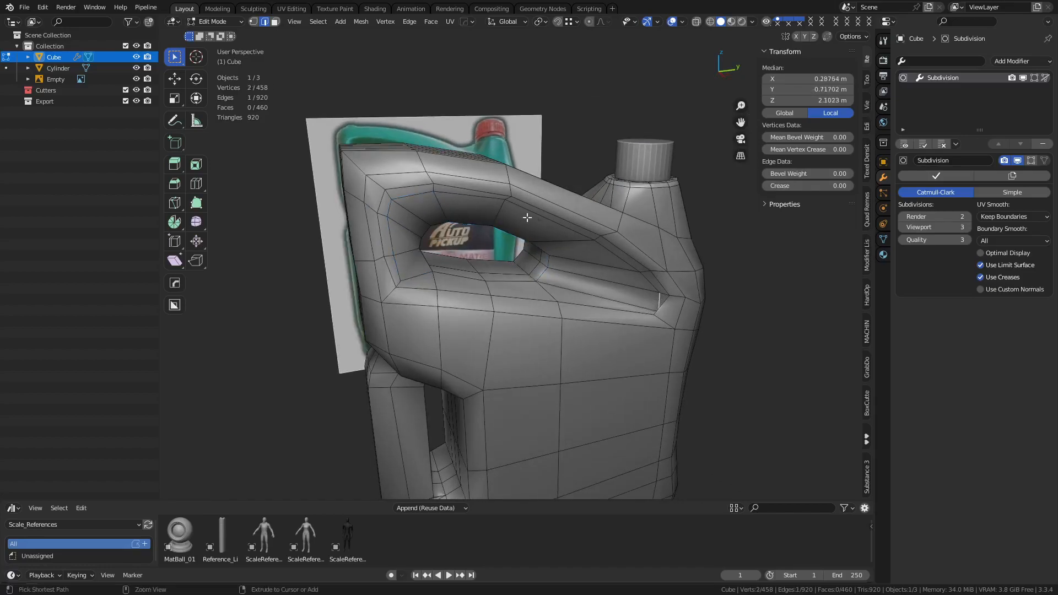
{"action": "left_click", "coordinate": [472, 193], "text": "ctrl"}
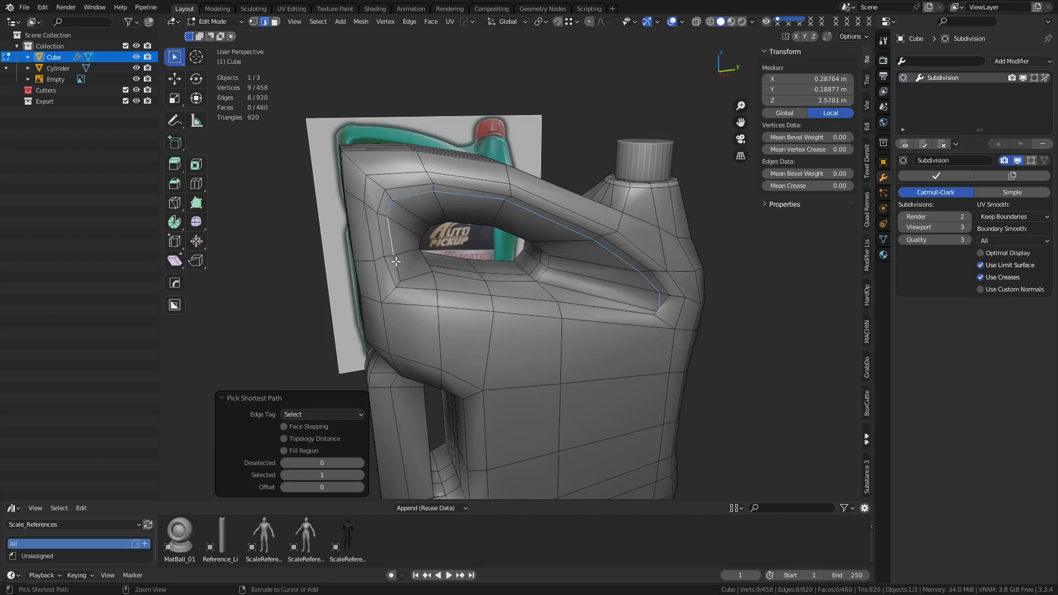
{"action": "left_click", "coordinate": [411, 276], "text": "shift"}
{"action": "left_click", "coordinate": [611, 298], "text": "ctrl"}
{"action": "key", "text": "ctrl+v"}
{"action": "left_click", "coordinate": [719, 309]}
{"action": "middle_click_drag", "start_coordinate": [683, 310], "coordinate": [568, 325]}
{"action": "key", "text": "Tab"}
{"action": "key", "text": "Tab"}
{"action": "middle_click_drag", "start_coordinate": [465, 305], "coordinate": [503, 308]}
{"action": "key", "text": "alt+a"}
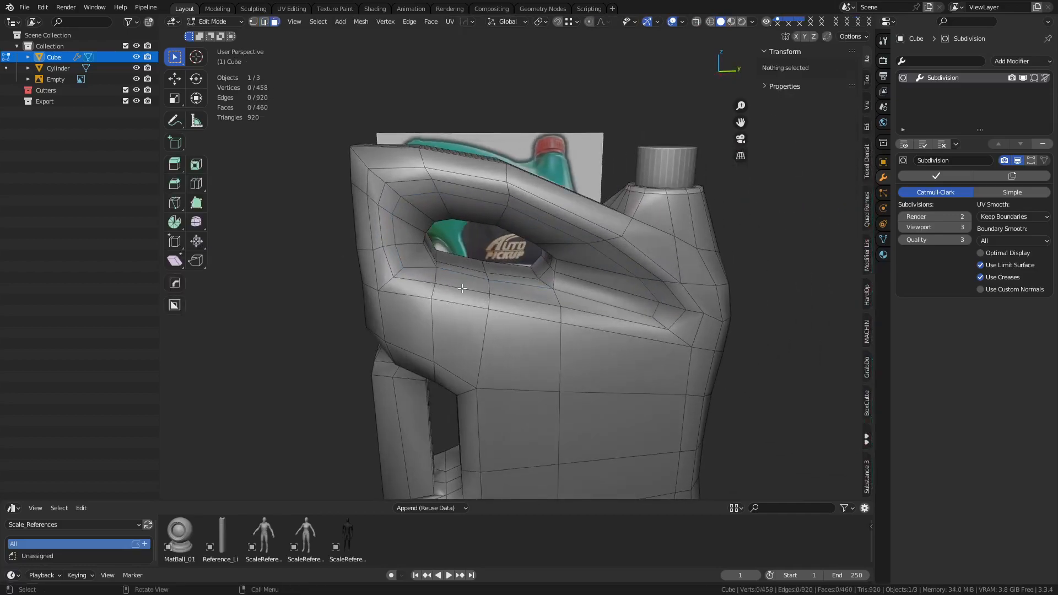
- Insert an extra centred edge loop between the added recess loop and the outer rim, and try scaling it uniformly
{"action": "left_click", "coordinate": [411, 281], "text": "alt"}
{"action": "middle_click_drag", "start_coordinate": [410, 281], "coordinate": [536, 316]}
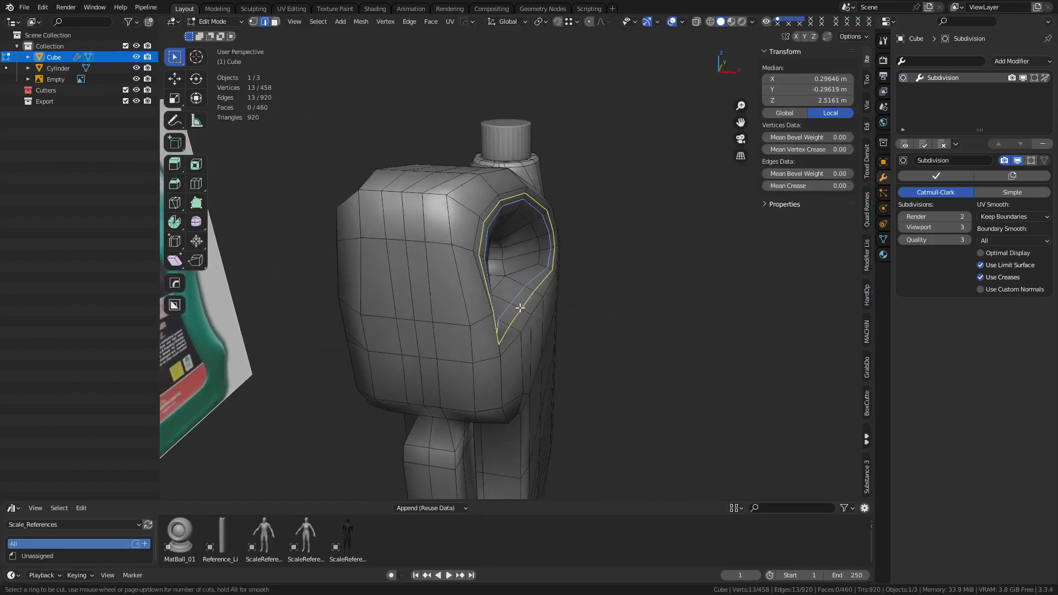
{"action": "key", "text": "ctrl+r"}
{"action": "double_click", "coordinate": [519, 308]}
{"action": "key", "text": "s"}
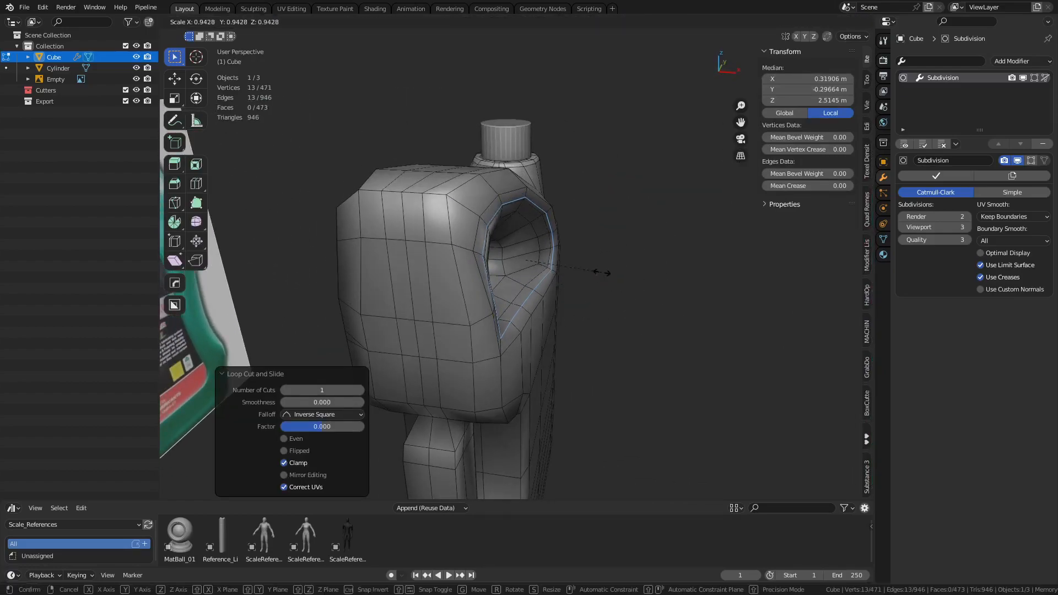
{"action": "right_click", "coordinate": [641, 313]}
- Try scaling the extra recess edge loop again, first uniformly and also along the Z axis only
{"action": "middle_click_drag", "start_coordinate": [719, 338], "coordinate": [637, 342]}
{"action": "key", "text": "s"}
{"action": "right_click", "coordinate": [639, 335]}
{"action": "middle_click_drag", "start_coordinate": [696, 392], "coordinate": [650, 386]}
{"action": "key", "text": "s"}
{"action": "key", "text": "z"}
{"action": "right_click", "coordinate": [691, 388]}
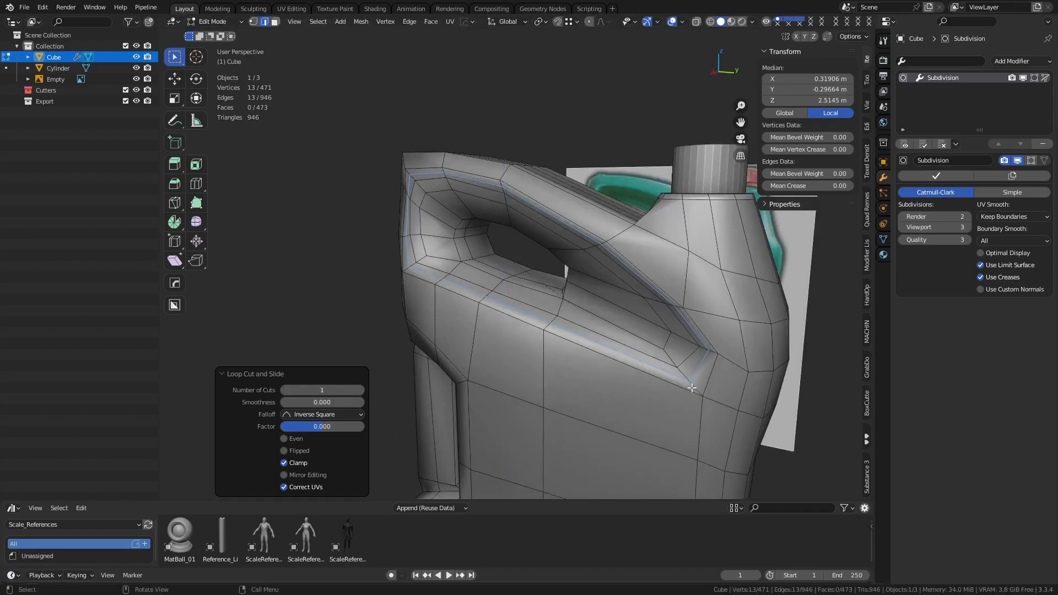
- Undo the extra loop cut and dissolve the remaining added edge loop around the handle recess
{"action": "key", "text": "ctrl+z"}
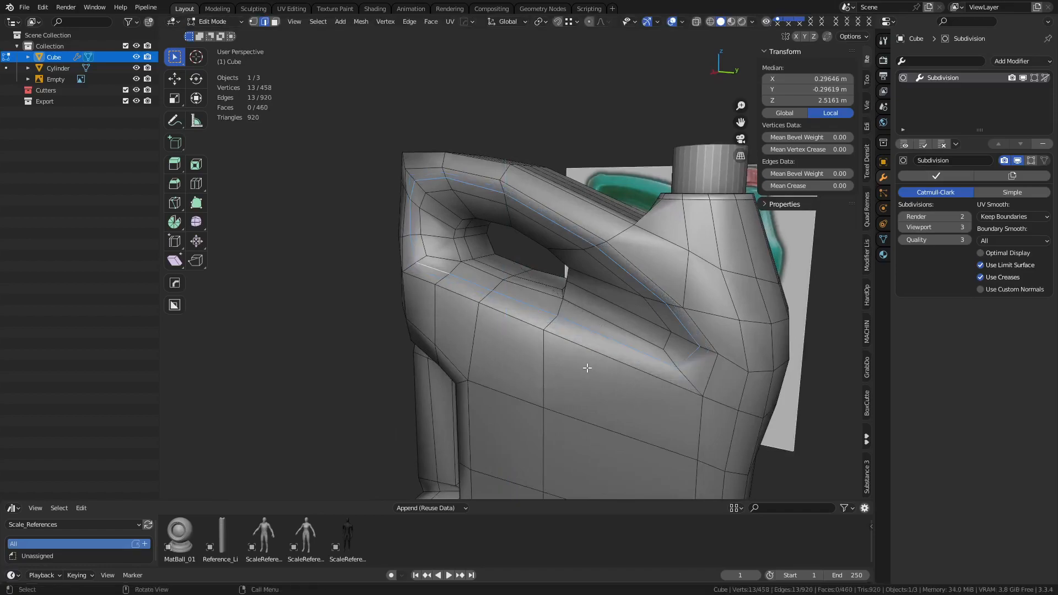
{"action": "key", "text": "ctrl+x"}
{"action": "middle_click_drag", "start_coordinate": [595, 350], "coordinate": [553, 323]}
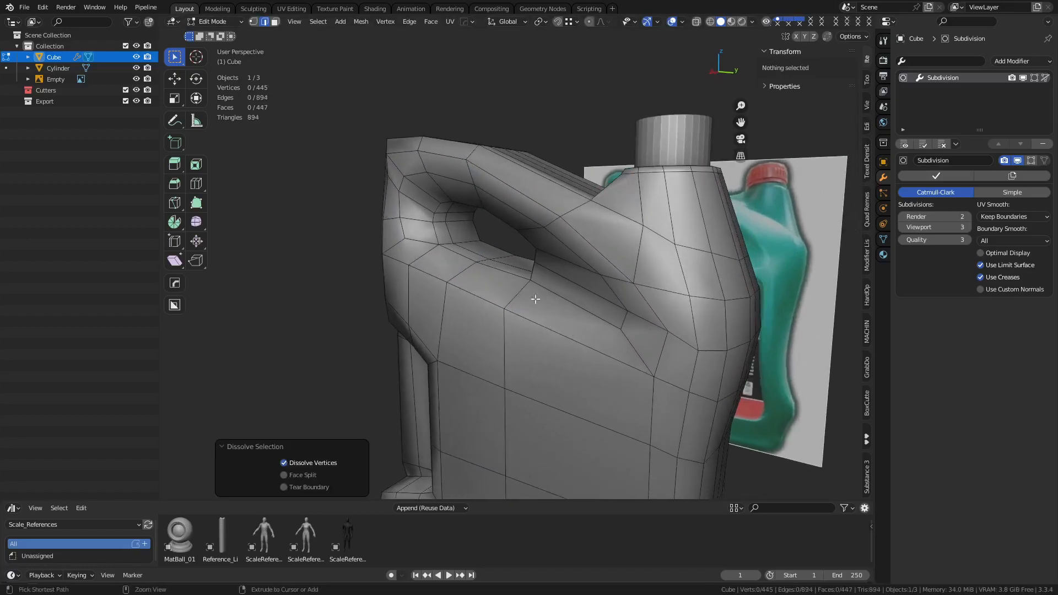
- Select the edge loop around the outer rim of the handle recess and scale it uniformly to 0.971
{"action": "left_click", "coordinate": [557, 331]}
{"action": "left_click", "coordinate": [533, 194], "text": "ctrl"}
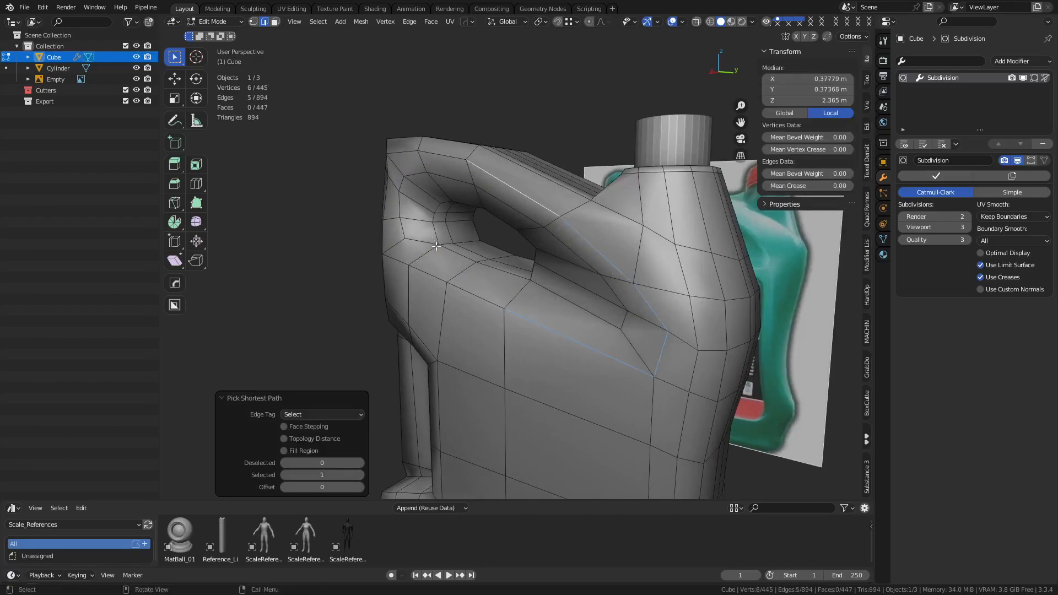
{"action": "middle_click_drag", "start_coordinate": [533, 194], "coordinate": [323, 233]}
{"action": "left_click", "coordinate": [363, 271], "text": "ctrl"}
{"action": "left_click", "coordinate": [387, 285], "text": "ctrl"}
{"action": "key", "text": "s"}
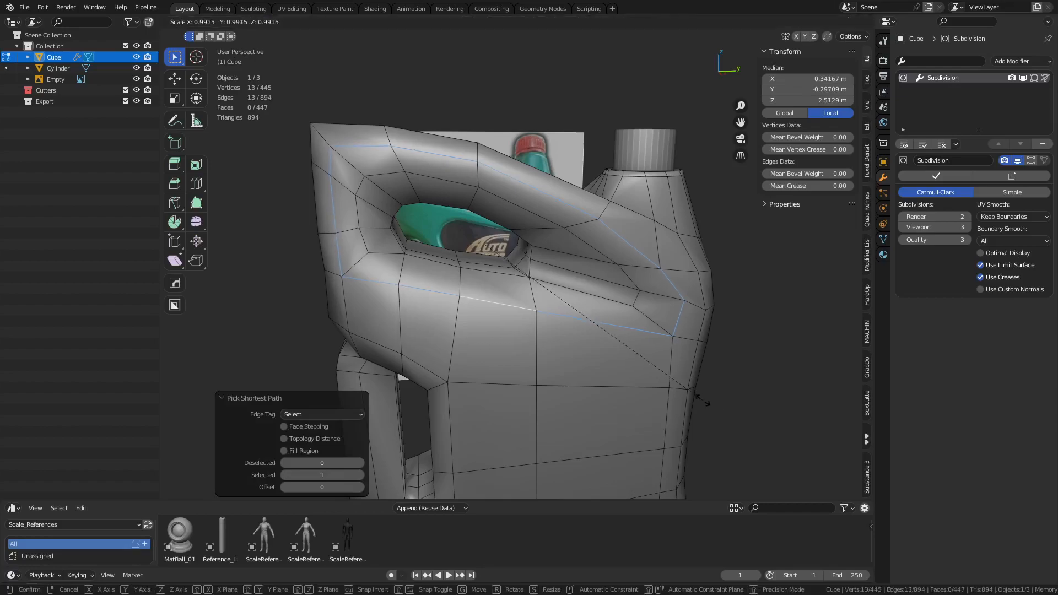
{"action": "left_click", "coordinate": [652, 376]}
- Compare the recess rim loop with the reference in the right-side view and scale it uniformly by a further 0.982
{"action": "key", "text": "KP_3"}
{"action": "key", "text": "alt+z"}
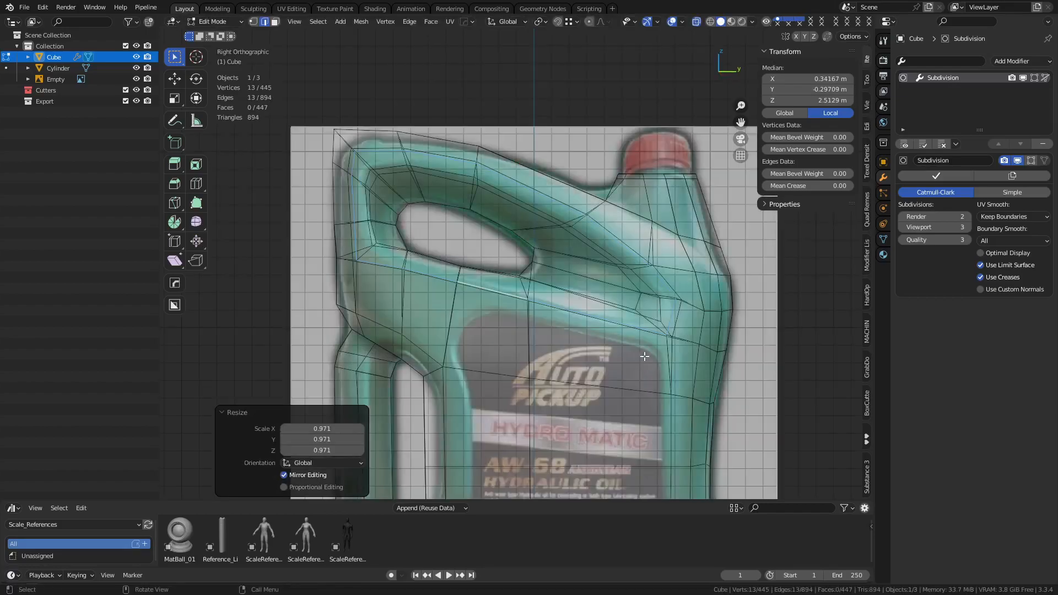
{"action": "key", "text": "s"}
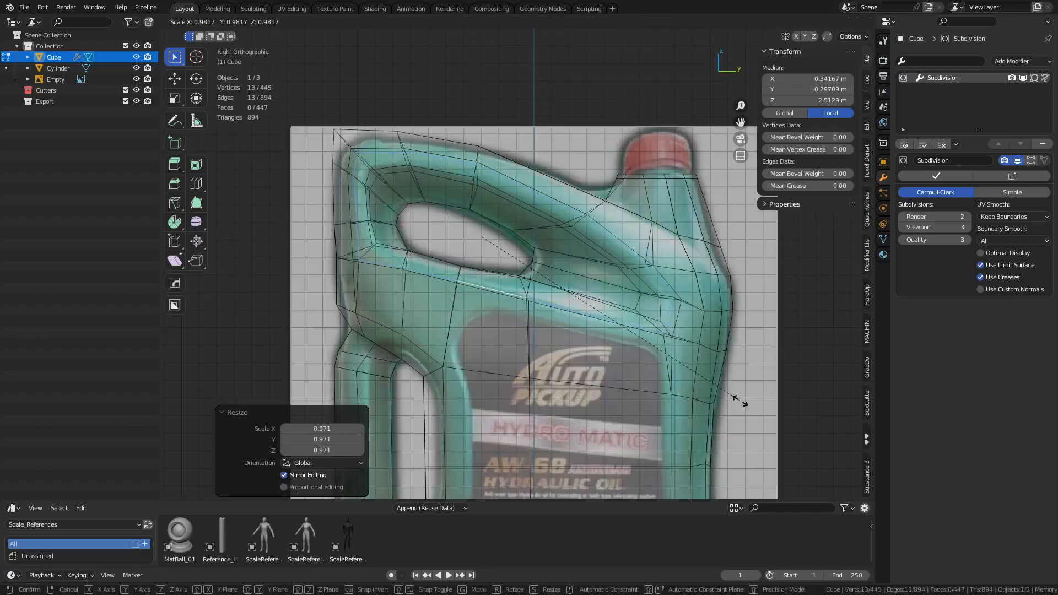
{"action": "left_click", "coordinate": [739, 400]}
{"action": "key", "text": "alt+z"}
- Bevel the recess rim loop with a width of 0.0263 m, 2 segments and a shape of 0.805, and inspect the smoothed rim
{"action": "middle_click_drag", "start_coordinate": [675, 378], "coordinate": [713, 401]}
{"action": "key", "text": "ctrl+b"}
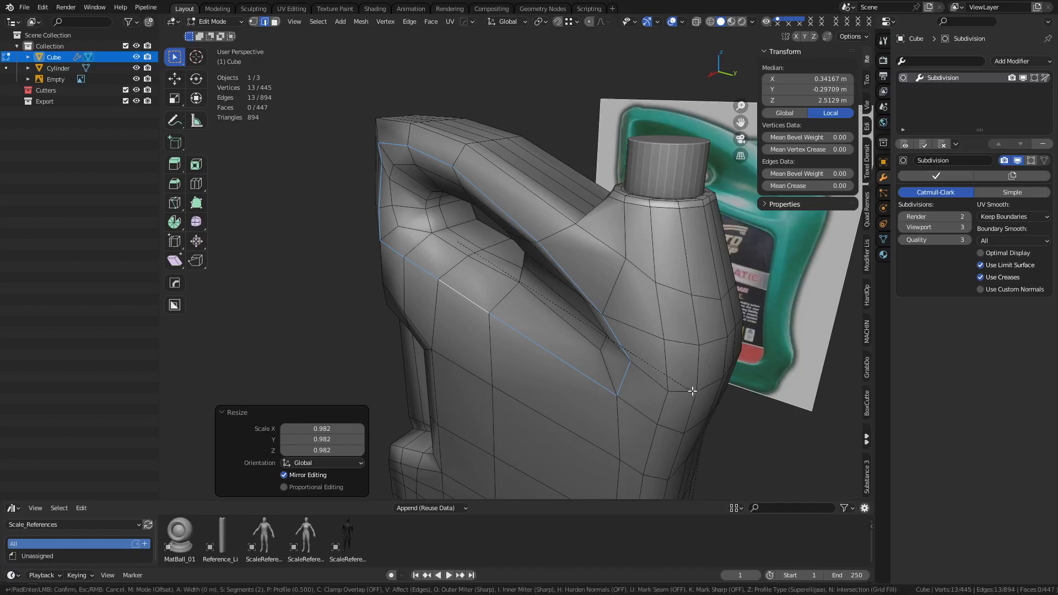
{"action": "left_click", "coordinate": [734, 414]}
{"action": "left_click_drag", "start_coordinate": [321, 346], "coordinate": [347, 346]}
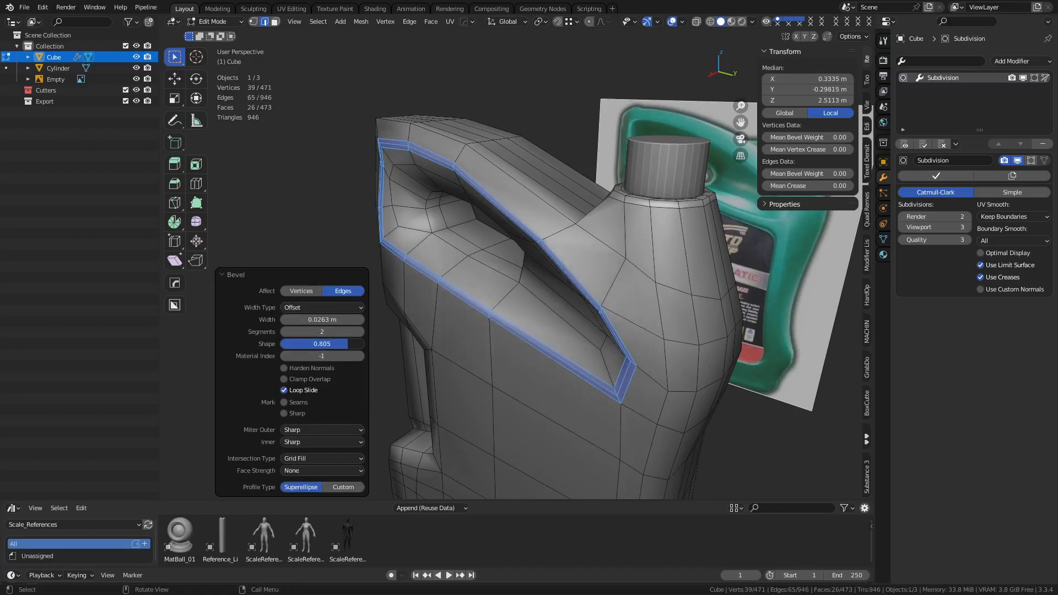
{"action": "key", "text": "ctrl+Tab"}
{"action": "left_click", "coordinate": [604, 365]}
{"action": "middle_click_drag", "start_coordinate": [574, 386], "coordinate": [651, 378]}
{"action": "middle_click_drag", "start_coordinate": [654, 293], "coordinate": [419, 306]}
- Symmetrize the bottle mesh and bevel the central edge loop inside the handle hole by 0.0407 m with one segment
{"action": "key", "text": "Tab"}
{"action": "scroll", "coordinate": [549, 325], "scroll_direction": "up", "scroll_amount": 3}
{"action": "scroll", "coordinate": [487, 293], "scroll_direction": "up", "scroll_amount": 2}
{"action": "key", "text": "alt+x"}
{"action": "left_click", "coordinate": [422, 288], "text": "alt"}
{"action": "key", "text": "ctrl+b"}
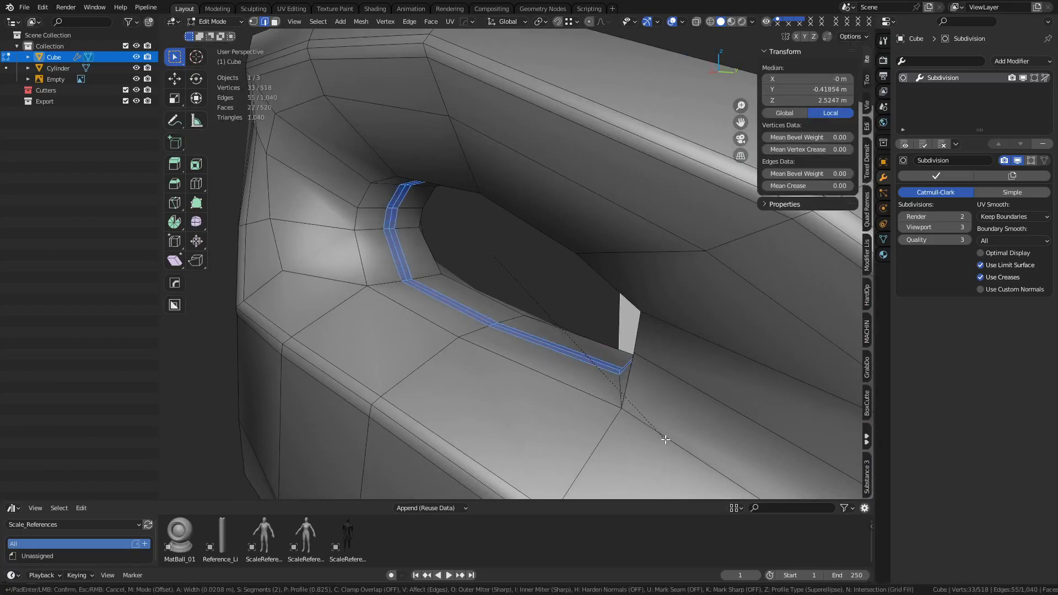
{"action": "left_click", "coordinate": [735, 482]}
- Try insetting the bevelled face strip inside the handle hole twice, check the smoothed surface, and undo the insets
{"action": "key", "text": "i"}
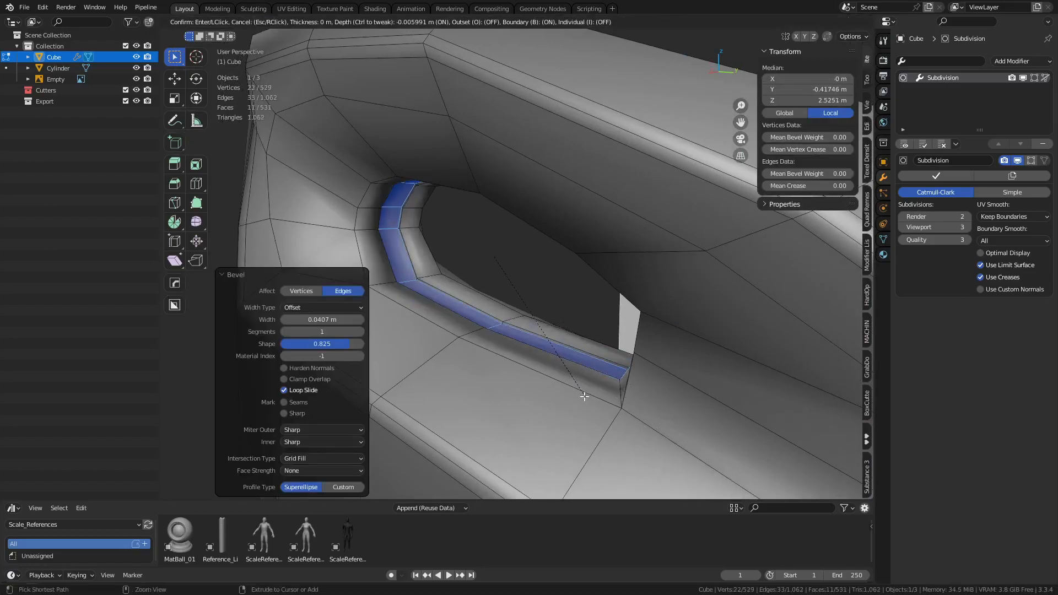
{"action": "left_click", "coordinate": [589, 404]}
{"action": "key", "text": "i"}
{"action": "left_click", "coordinate": [566, 373]}
{"action": "scroll", "coordinate": [521, 376], "scroll_direction": "down", "scroll_amount": 2}
{"action": "middle_click_drag", "start_coordinate": [483, 365], "coordinate": [613, 360]}
{"action": "key", "text": "ctrl+Tab"}
{"action": "key", "text": "ctrl+z"}
- Inset the face strip inside the handle hole again and compare the smoothed opening with the reference image
{"action": "scroll", "coordinate": [601, 388], "scroll_direction": "up", "scroll_amount": 4}
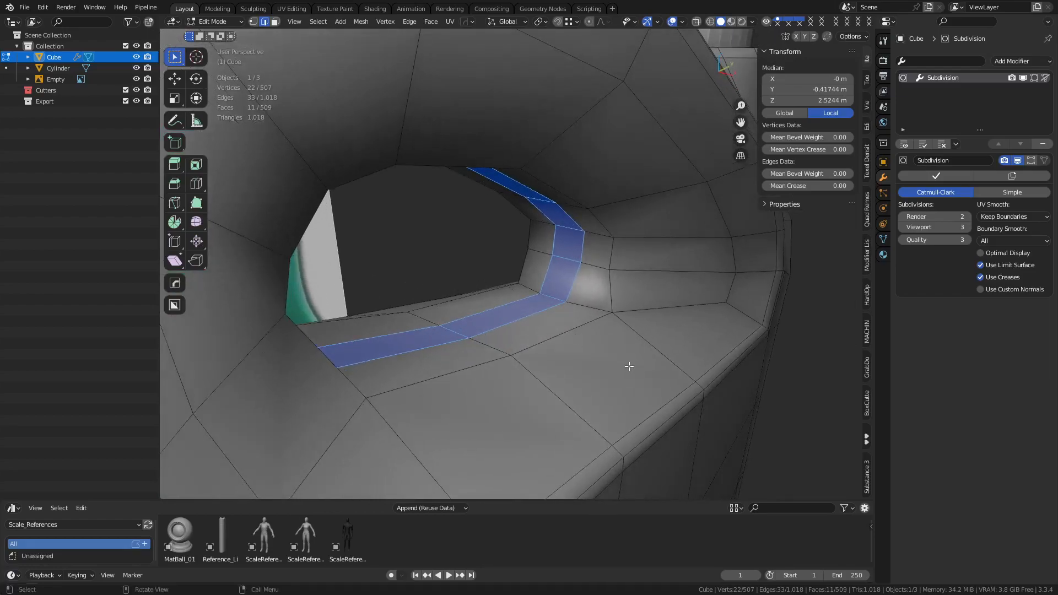
{"action": "key", "text": "i"}
{"action": "left_click", "coordinate": [620, 362]}
{"action": "key", "text": "ctrl+Tab"}
{"action": "left_click", "coordinate": [569, 362]}
{"action": "middle_click_drag", "start_coordinate": [570, 363], "coordinate": [537, 379]}
{"action": "scroll", "coordinate": [537, 379], "scroll_direction": "down", "scroll_amount": 4}
{"action": "middle_click_drag", "start_coordinate": [515, 329], "coordinate": [474, 282]}
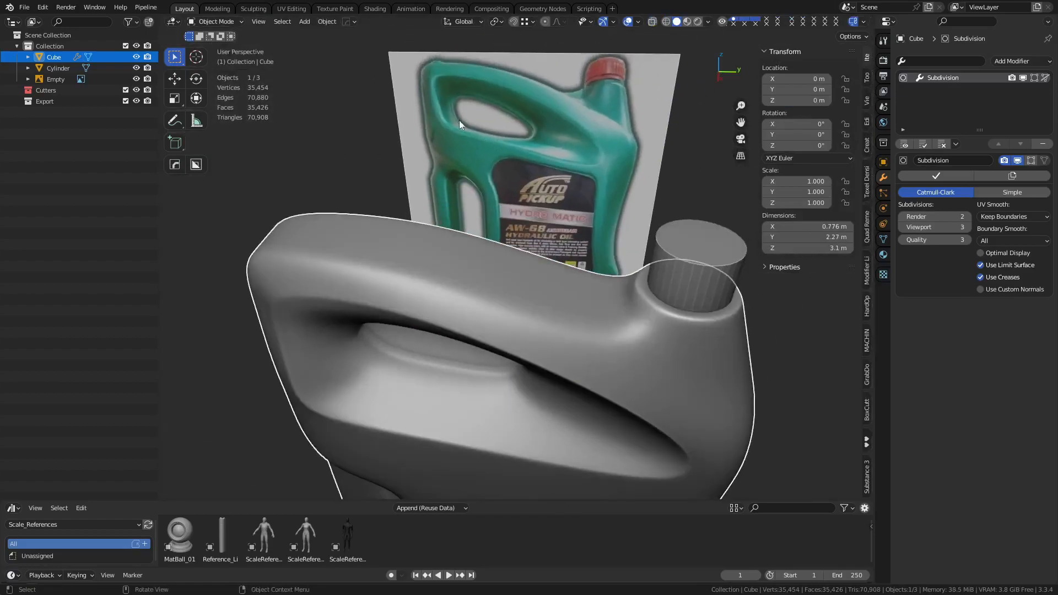
{"action": "middle_click_drag", "start_coordinate": [466, 196], "coordinate": [497, 189]}
- Try adding a centred loop cut near the inset strip of the handle hole and inspect the smoothed opening
{"action": "key", "text": "Tab"}
{"action": "left_click", "coordinate": [585, 255], "text": "alt"}
{"action": "scroll", "coordinate": [584, 256], "scroll_direction": "up", "scroll_amount": 3}
{"action": "key", "text": "ctrl+r"}
{"action": "left_click", "coordinate": [605, 302]}
{"action": "right_click", "coordinate": [610, 305]}
{"action": "key", "text": "Tab"}
{"action": "left_click", "coordinate": [600, 314]}
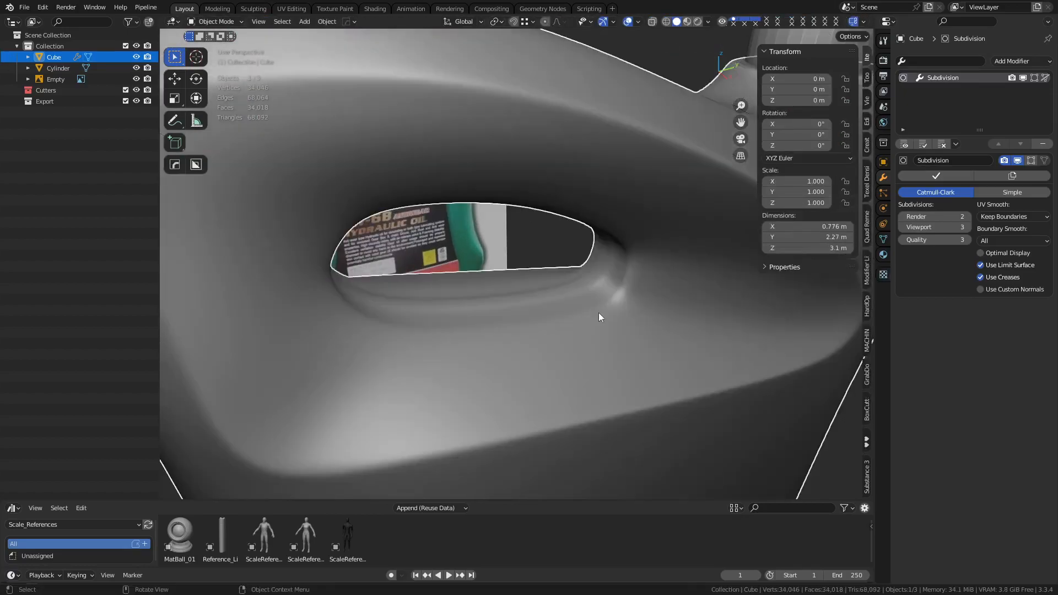
{"action": "scroll", "coordinate": [597, 312], "scroll_direction": "down", "scroll_amount": 3}
{"action": "middle_click_drag", "start_coordinate": [597, 313], "coordinate": [517, 311]}
- Try a loop cut with a slide factor of 0.828 beside the handle hole's inset strip, check it smoothed, and undo it
{"action": "key", "text": "Tab"}
{"action": "key", "text": "ctrl+x"}
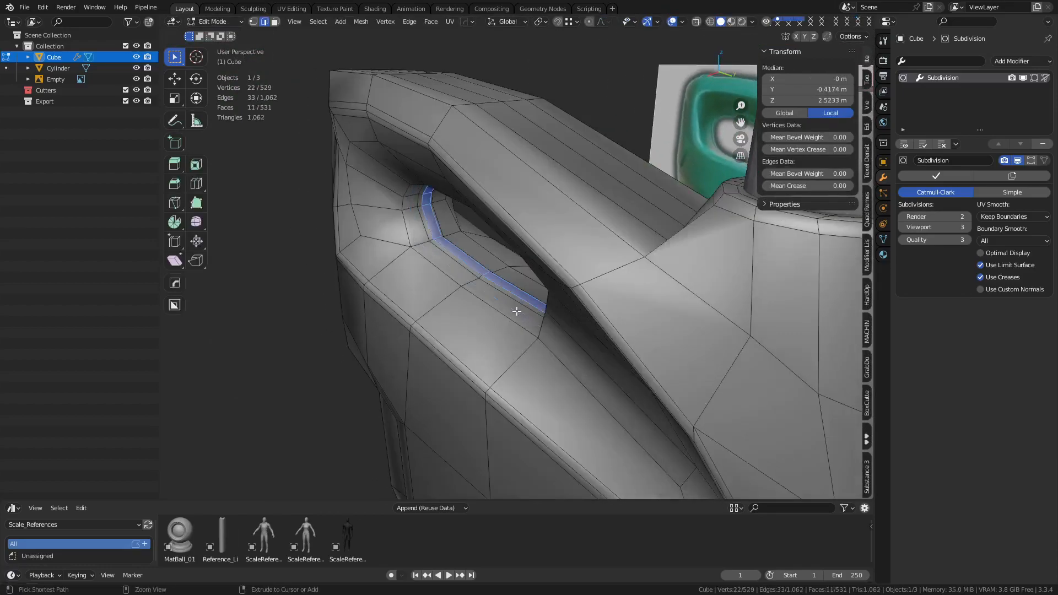
{"action": "scroll", "coordinate": [512, 311], "scroll_direction": "up", "scroll_amount": 2}
{"action": "left_click", "coordinate": [436, 270], "text": "alt"}
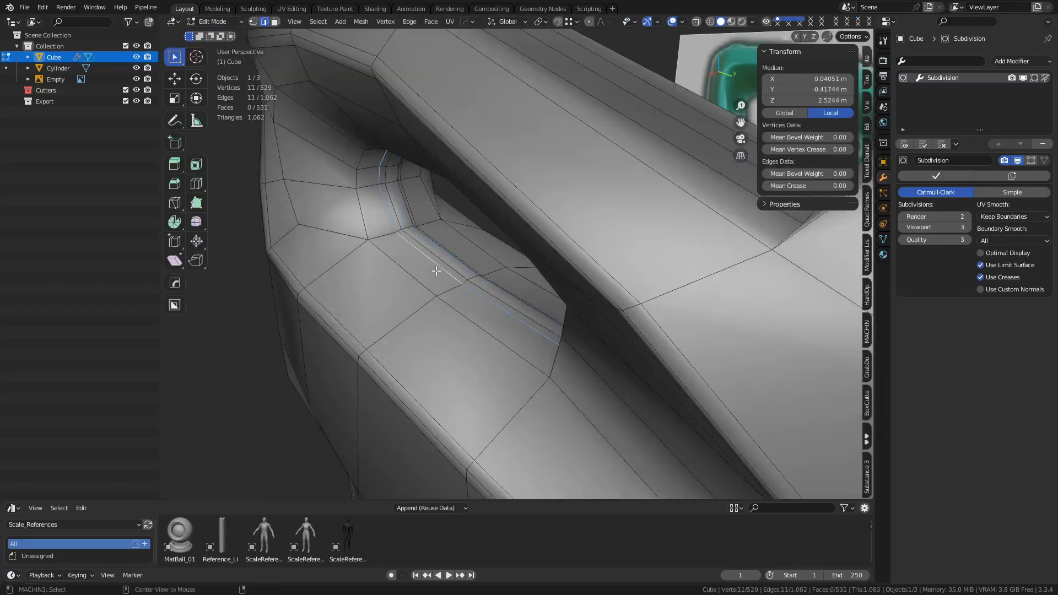
{"action": "key", "text": "ctrl+r"}
{"action": "left_click", "coordinate": [462, 289]}
{"action": "left_click", "coordinate": [467, 291]}
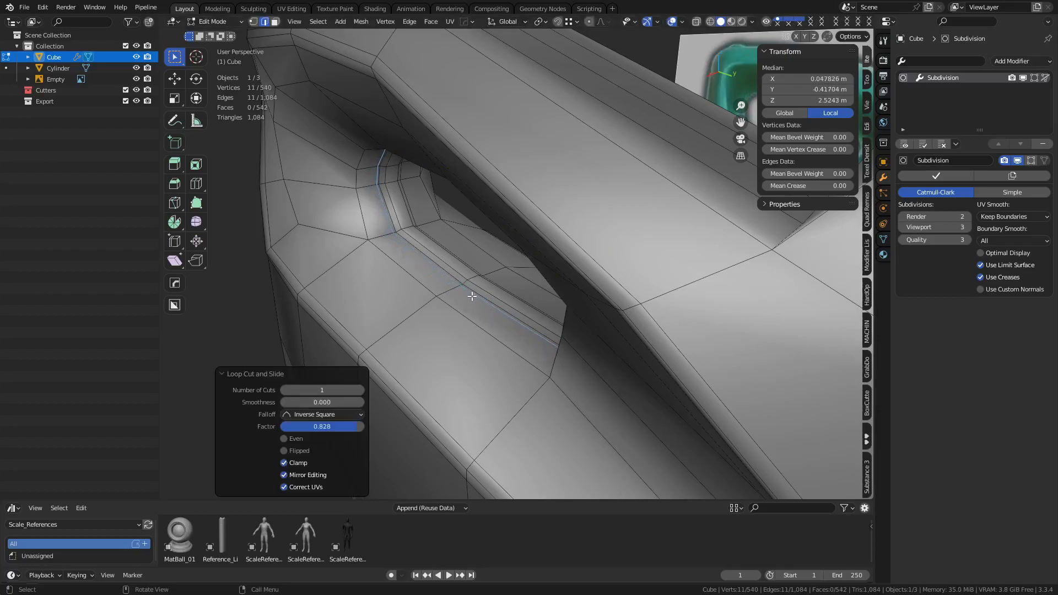
{"action": "key", "text": "Tab"}
{"action": "right_click", "coordinate": [424, 309]}
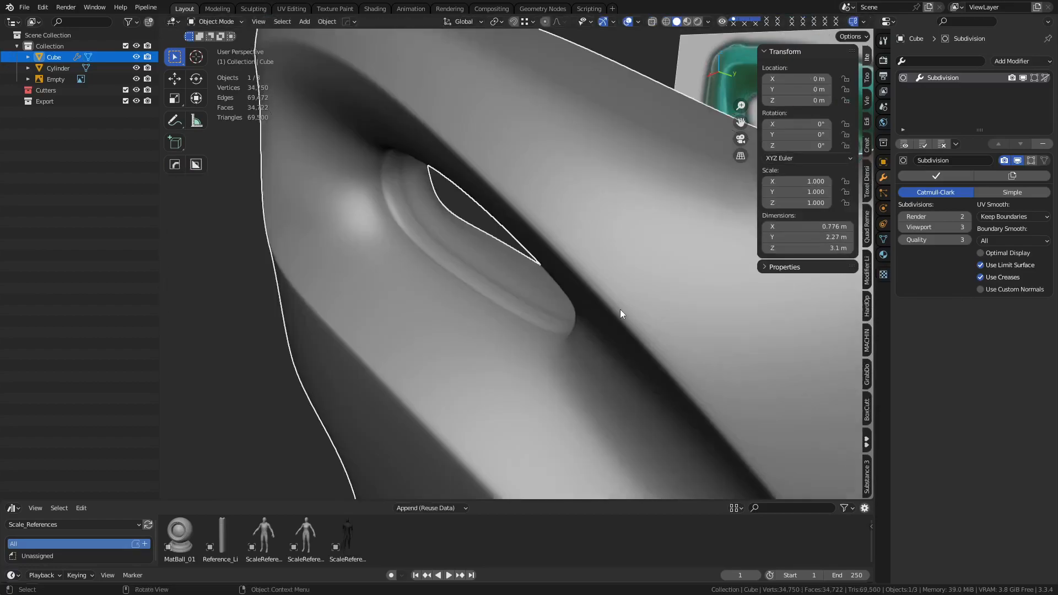
{"action": "key", "text": "ctrl+z"}
{"action": "key", "text": "ctrl+z"}
{"action": "key", "text": "Tab"}
- Apply Shade Smooth to the bottle body
{"action": "scroll", "coordinate": [428, 343], "scroll_direction": "down", "scroll_amount": 8}
{"action": "middle_click_drag", "start_coordinate": [507, 368], "coordinate": [549, 356]}
{"action": "key", "text": "KP_3"}
{"action": "right_click", "coordinate": [549, 358]}
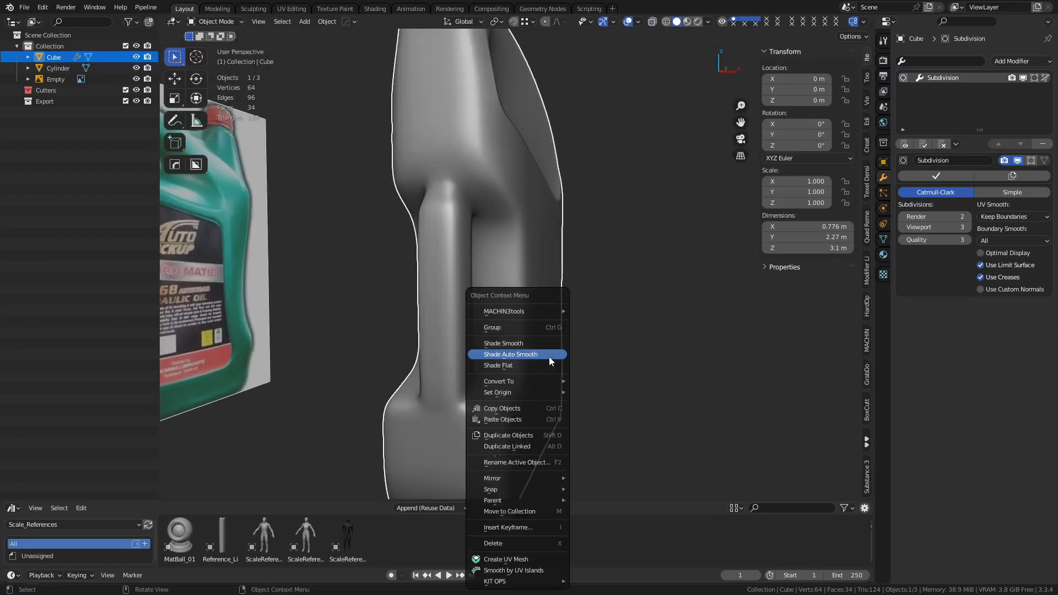
{"action": "left_click", "coordinate": [524, 344]}
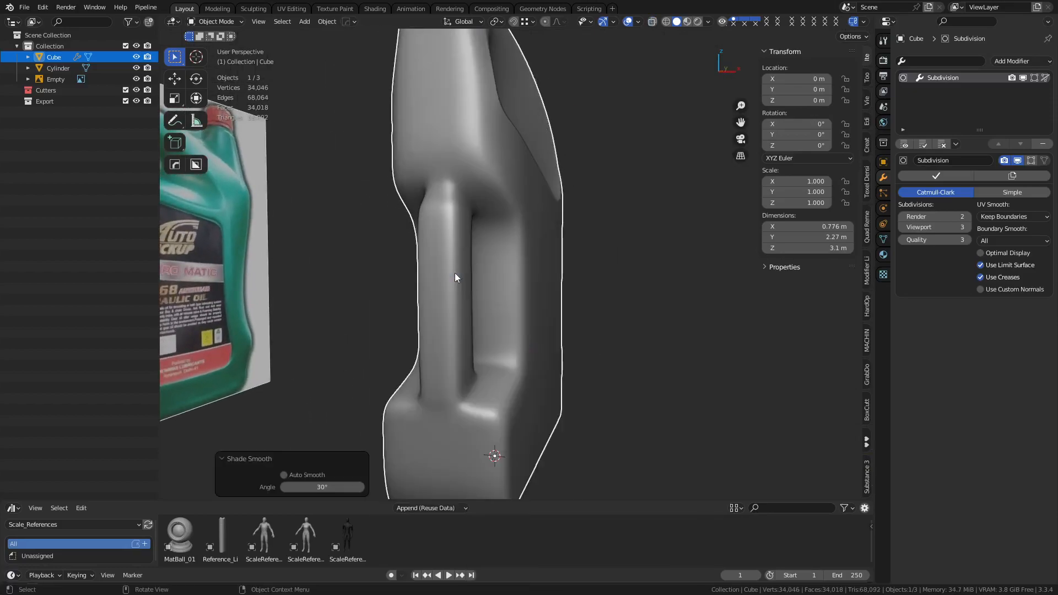
- Try dissolving the edge loop around the upper end of the rear vertical grip, and undo the dissolve
{"action": "key", "text": "Tab"}
{"action": "left_click", "coordinate": [449, 204], "text": "alt"}
{"action": "key", "text": "ctrl+x"}
{"action": "middle_click_drag", "start_coordinate": [561, 242], "coordinate": [550, 269]}
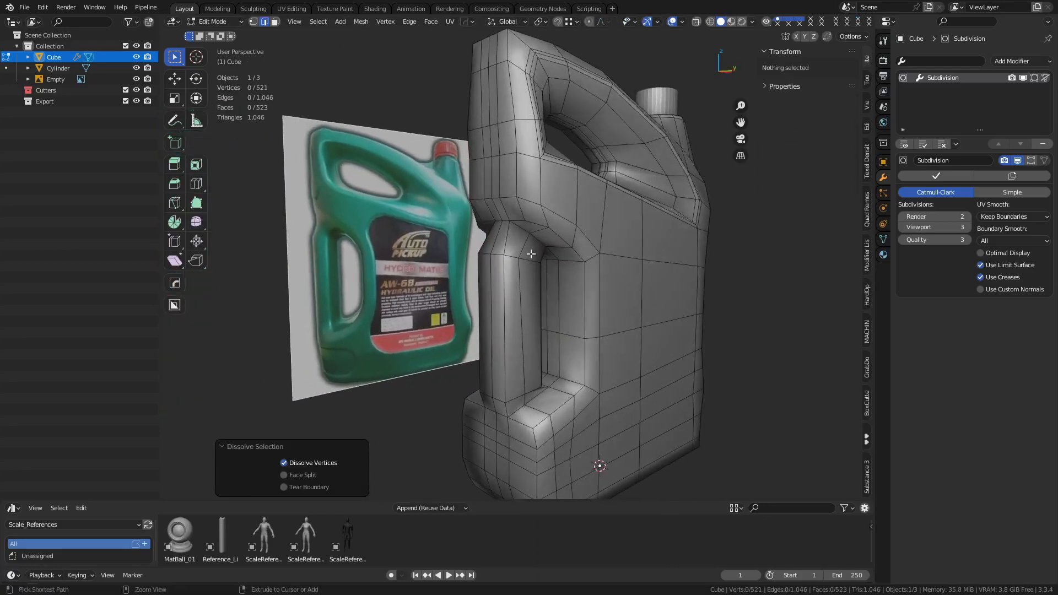
{"action": "key", "text": "ctrl+z"}
- Select the edge loop where the rear grip joins the upper body, scale it up uniformly in the side view, and check the smoothed shape
{"action": "scroll", "coordinate": [534, 249], "scroll_direction": "up", "scroll_amount": 6}
{"action": "left_click", "coordinate": [524, 122], "text": "alt"}
{"action": "middle_click_drag", "start_coordinate": [524, 123], "coordinate": [498, 196], "text": "shift"}
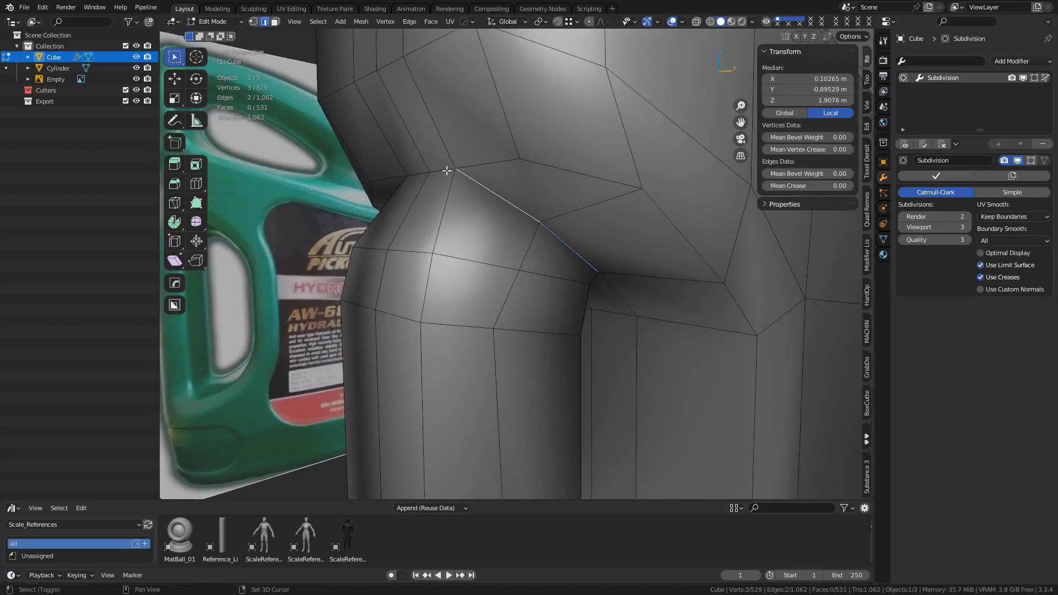
{"action": "left_click", "coordinate": [417, 173], "text": "ctrl"}
{"action": "middle_click_drag", "start_coordinate": [405, 240], "coordinate": [505, 262]}
{"action": "scroll", "coordinate": [744, 236], "scroll_direction": "down", "scroll_amount": 3}
{"action": "middle_click_drag", "start_coordinate": [743, 236], "coordinate": [663, 241], "text": "shift"}
{"action": "left_click", "coordinate": [462, 279], "text": "ctrl"}
{"action": "middle_click_drag", "start_coordinate": [462, 280], "coordinate": [494, 260]}
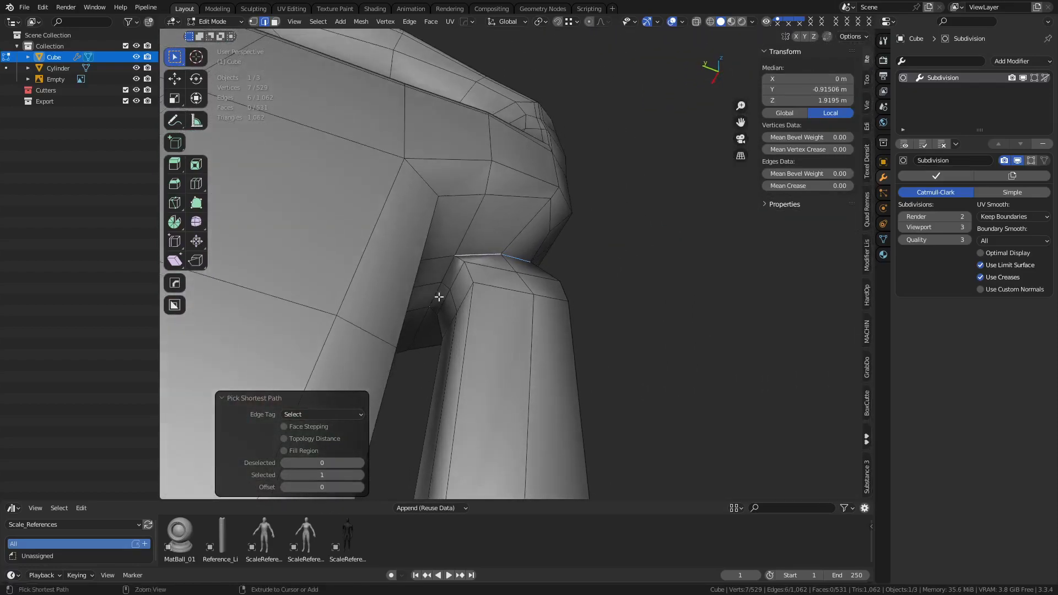
{"action": "middle_click_drag", "start_coordinate": [698, 287], "coordinate": [402, 327]}
{"action": "middle_click_drag", "start_coordinate": [564, 320], "coordinate": [599, 338]}
{"action": "key", "text": "s"}
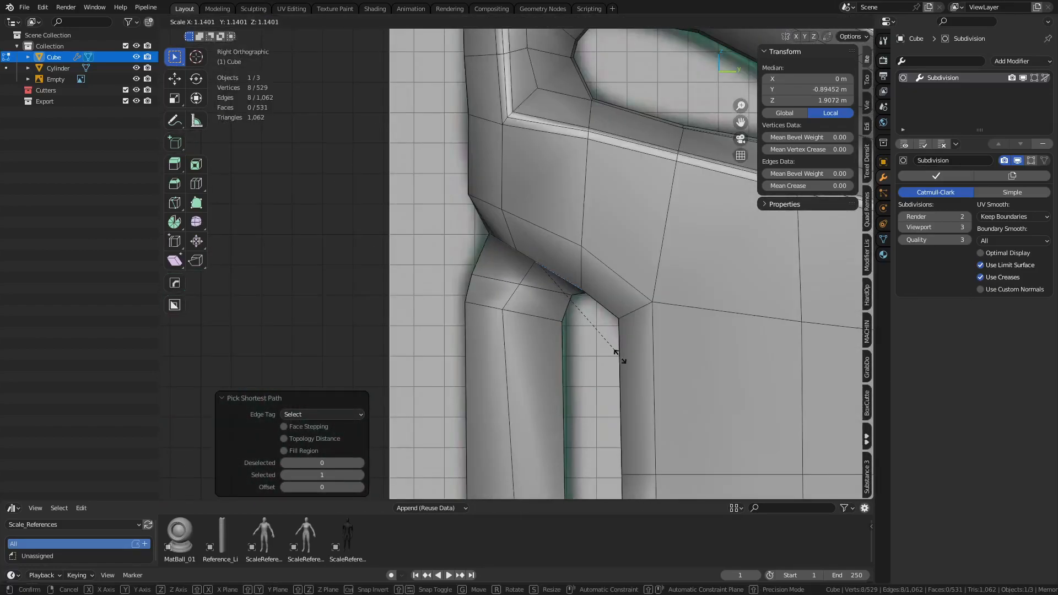
{"action": "left_click", "coordinate": [632, 367]}
{"action": "key", "text": "Tab"}
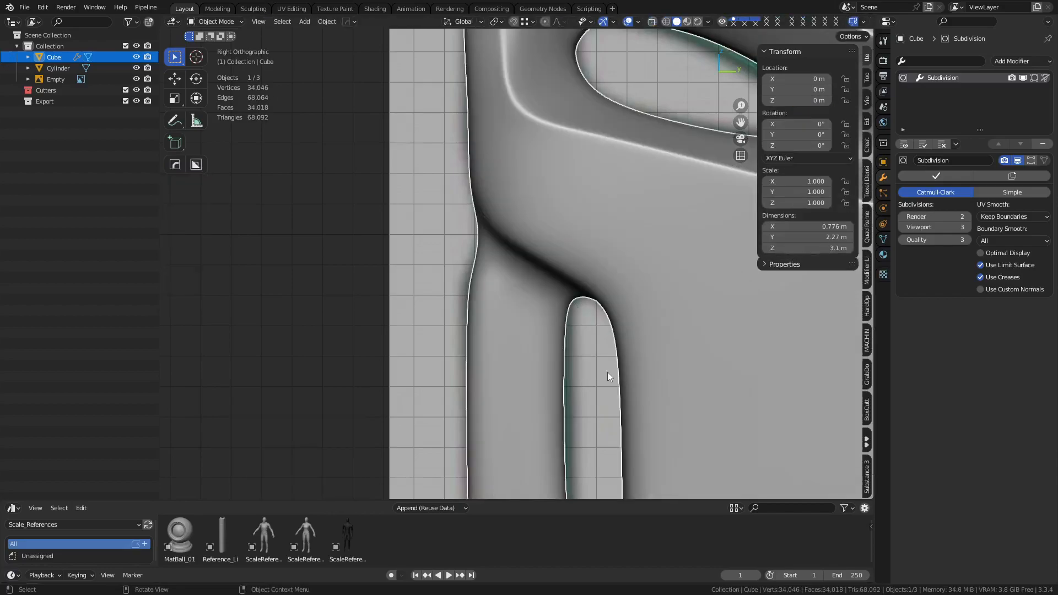
- Move the vertices at the peak of the bulge near the bottle's base slightly outward to follow the reference outline
{"action": "left_click", "coordinate": [435, 348]}
{"action": "scroll", "coordinate": [435, 349], "scroll_direction": "down", "scroll_amount": 3}
{"action": "scroll", "coordinate": [434, 348], "scroll_direction": "down", "scroll_amount": 1}
{"action": "middle_click_drag", "start_coordinate": [510, 403], "coordinate": [487, 289], "text": "shift"}
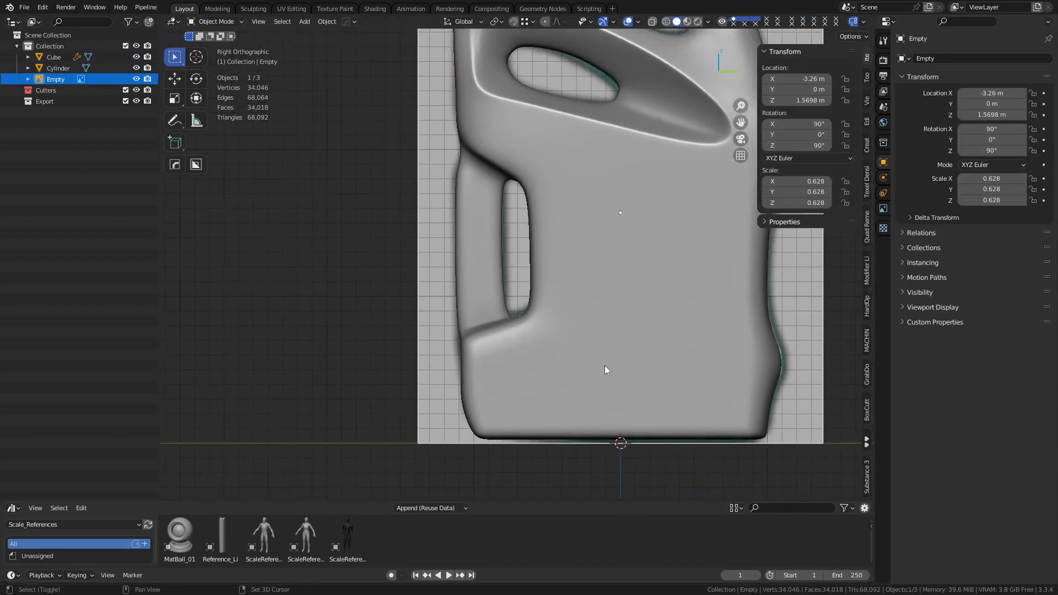
{"action": "middle_click_drag", "start_coordinate": [736, 348], "coordinate": [564, 369], "text": "shift"}
{"action": "left_click", "coordinate": [576, 385]}
{"action": "key", "text": "Tab"}
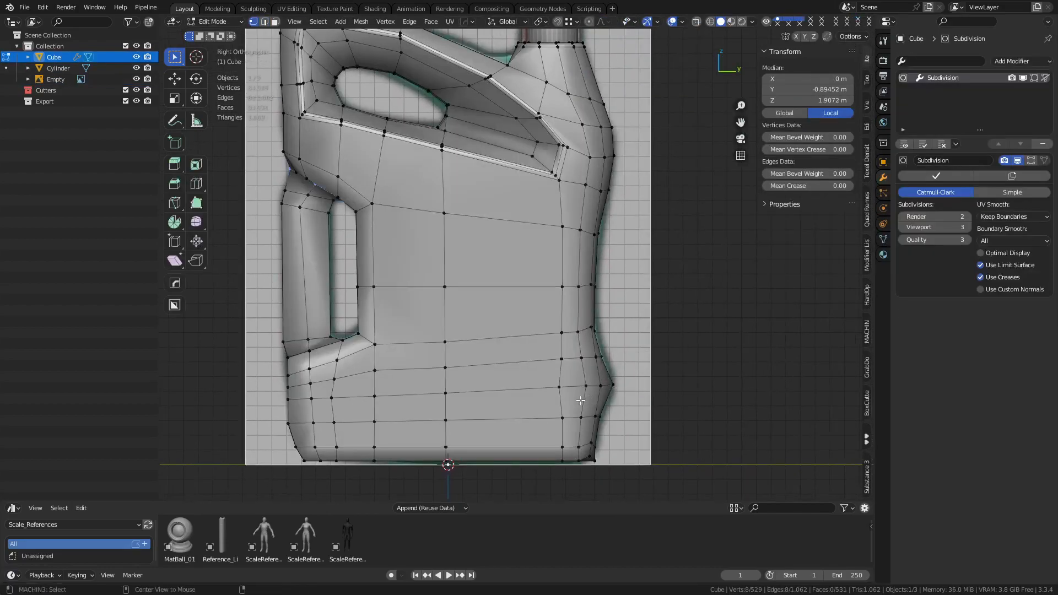
{"action": "key", "text": "alt+z"}
{"action": "left_click_drag", "start_coordinate": [549, 403], "coordinate": [639, 378]}
{"action": "key", "text": "g"}
{"action": "left_click", "coordinate": [677, 376], "text": "shift"}
{"action": "key", "text": "alt+z"}
{"action": "key", "text": "Tab"}
{"action": "key", "text": "Tab"}
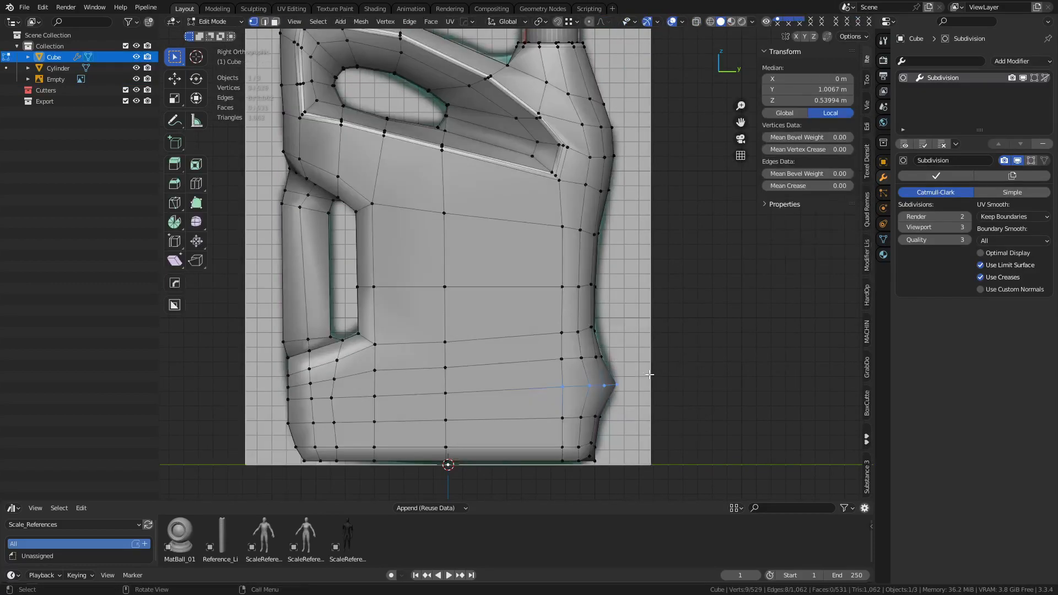
- Compare the bottle's smoothed outline and mesh with the reference image in see-through view, and clear the vertex selection
{"action": "middle_click_drag", "start_coordinate": [637, 366], "coordinate": [639, 425], "text": "shift"}
{"action": "key", "text": "alt+z"}
{"action": "key", "text": "Tab"}
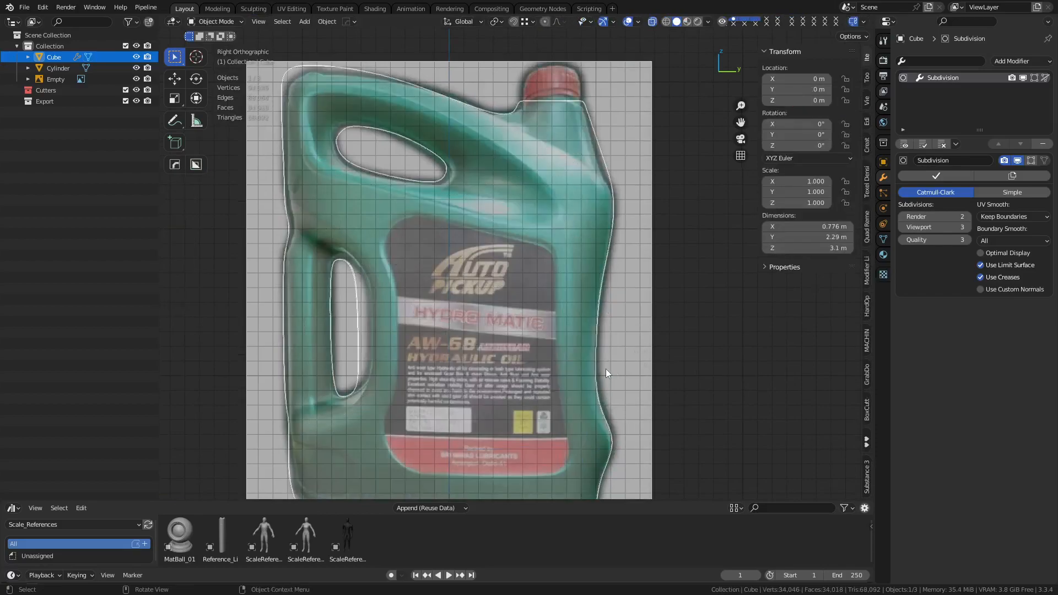
{"action": "key", "text": "Tab"}
{"action": "middle_click_drag", "start_coordinate": [565, 419], "coordinate": [613, 348], "text": "shift"}
{"action": "key", "text": "alt+z"}
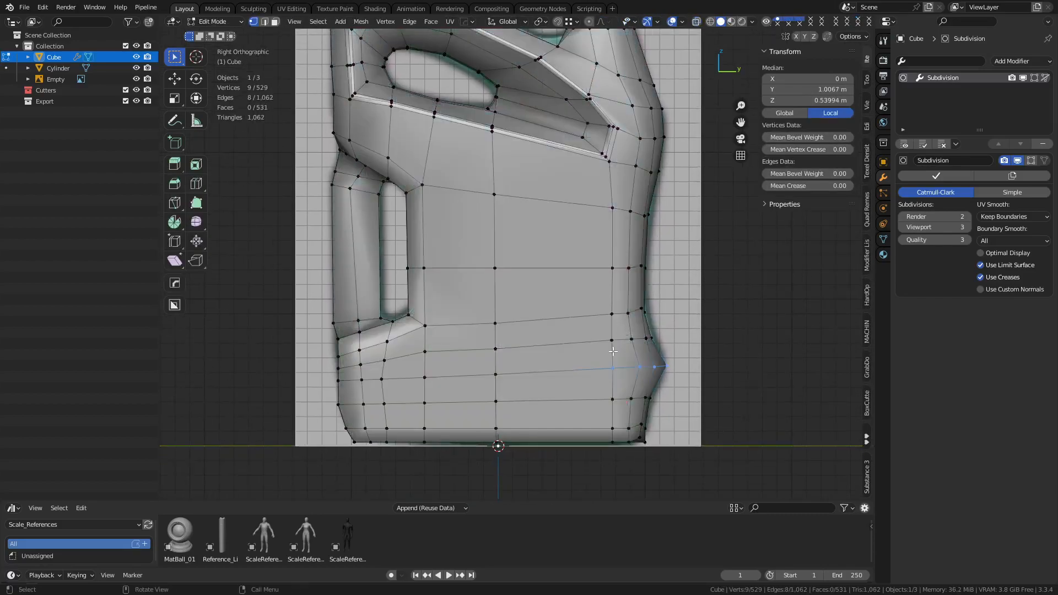
{"action": "key", "text": "alt+a"}
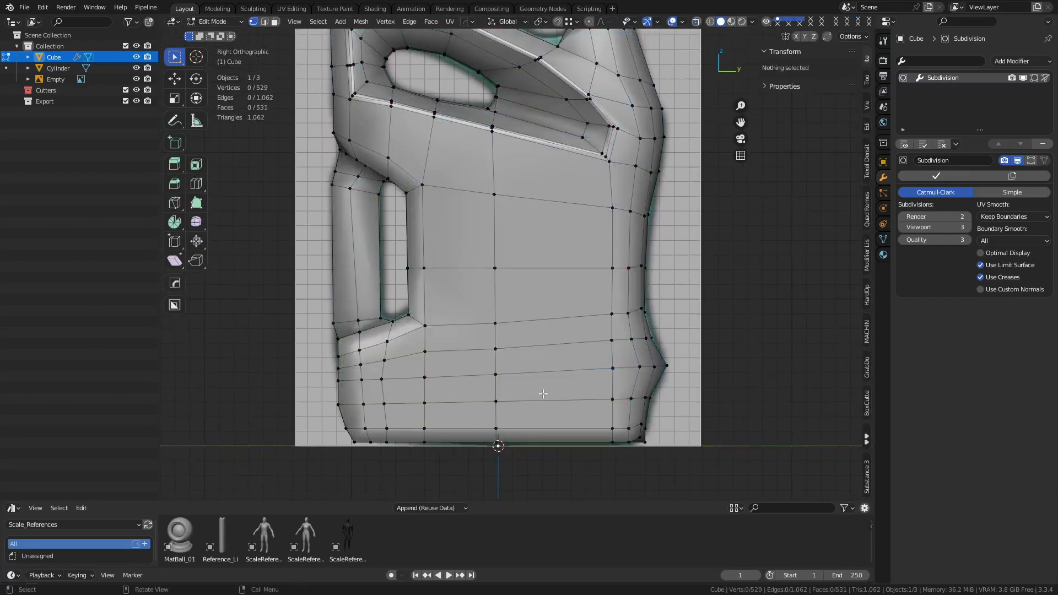
{"action": "key", "text": "alt+z"}
{"action": "mouse_move", "coordinate": [480, 403]}
{"action": "middle_mouse_down", "text": "shift"}
{"action": "mouse_move", "coordinate": [484, 394]}
{"action": "mouse_move", "coordinate": [461, 398]}
{"action": "middle_mouse_up", "text": "shift"}
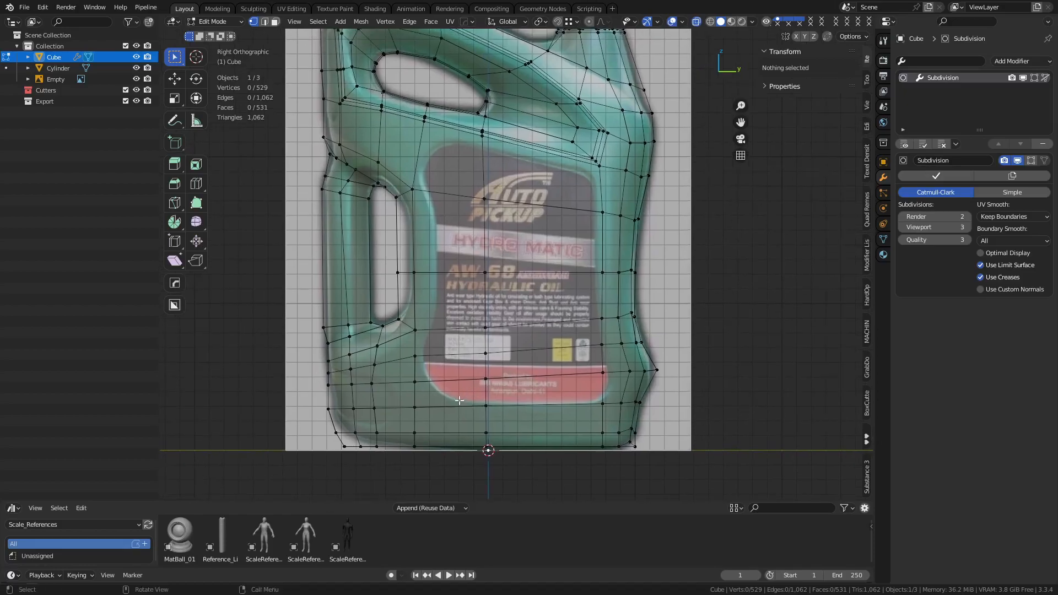
- Select the side faces covering the label area, remove the stray faces from the selection, and try insetting them
{"action": "left_click", "coordinate": [448, 391]}
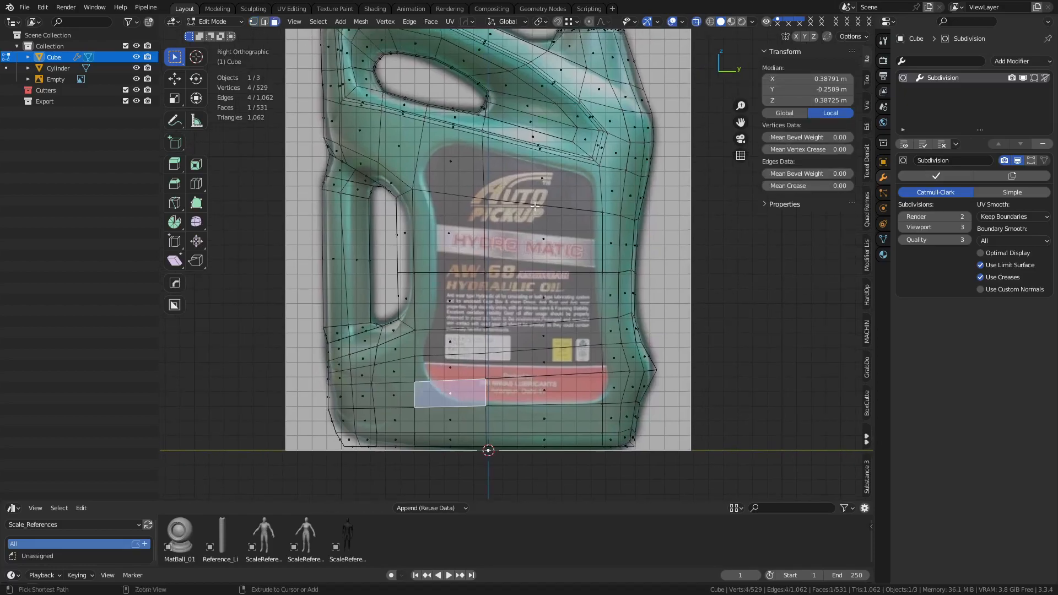
{"action": "left_click", "coordinate": [588, 189], "text": "ctrl+shift"}
{"action": "key", "text": "c"}
{"action": "middle_click_drag", "start_coordinate": [404, 237], "coordinate": [406, 300]}
{"action": "right_click", "coordinate": [430, 301]}
{"action": "key", "text": "c"}
{"action": "mouse_move", "coordinate": [627, 412]}
{"action": "middle_mouse_down"}
{"action": "mouse_move", "coordinate": [617, 231]}
{"action": "mouse_move", "coordinate": [615, 304]}
{"action": "middle_mouse_up"}
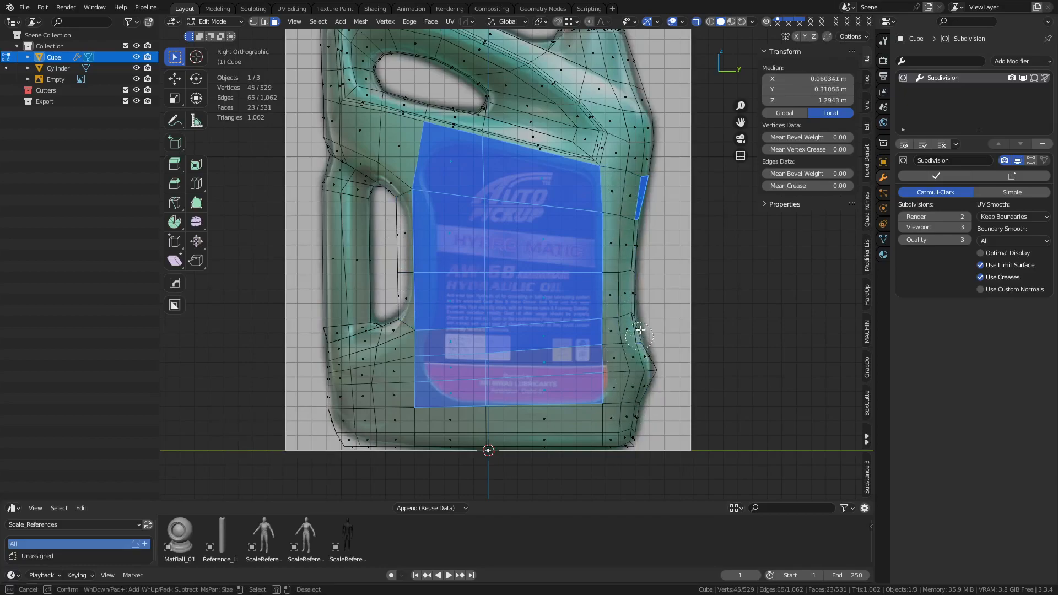
{"action": "right_click", "coordinate": [647, 195]}
{"action": "middle_click_drag", "start_coordinate": [640, 350], "coordinate": [654, 329], "text": "shift"}
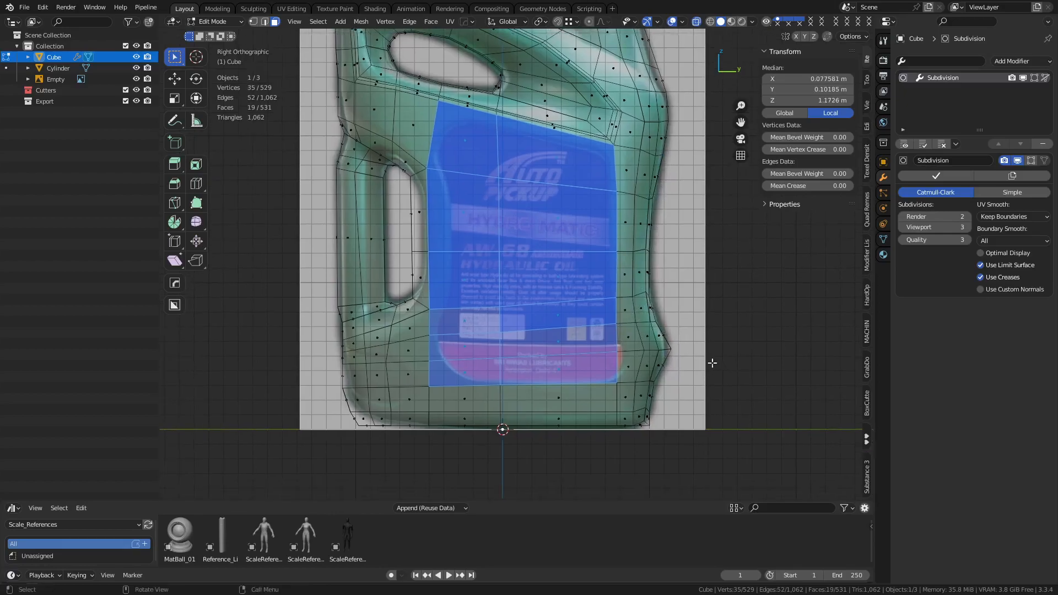
{"action": "key", "text": "i"}
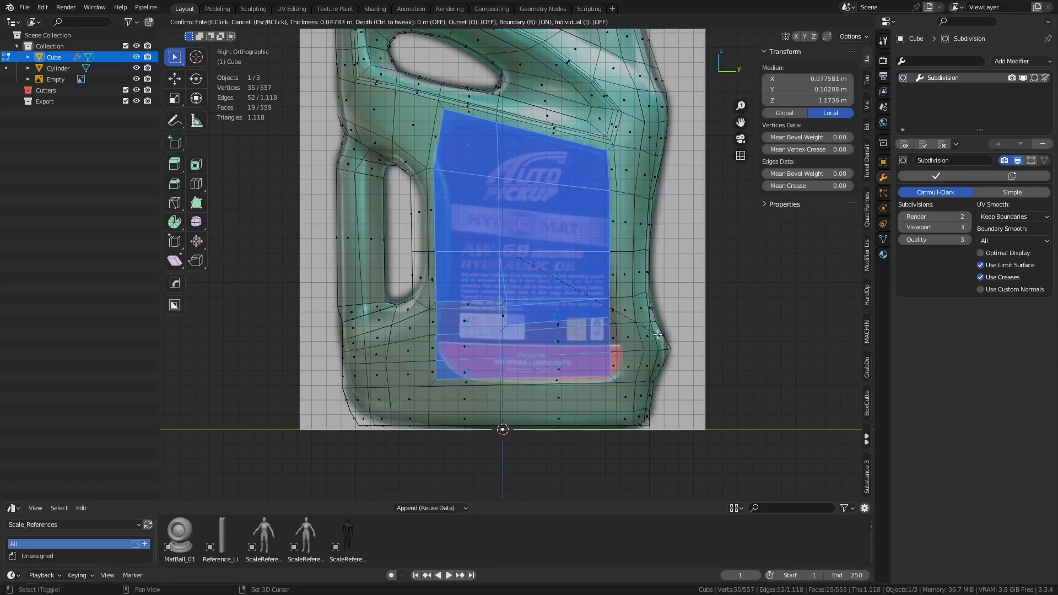
{"action": "right_click", "coordinate": [694, 350]}
- Select the entire bottle mesh and symmetrize it across the X axis
{"action": "middle_click_drag", "start_coordinate": [694, 349], "coordinate": [545, 333], "text": "shift"}
{"action": "key", "text": "a"}
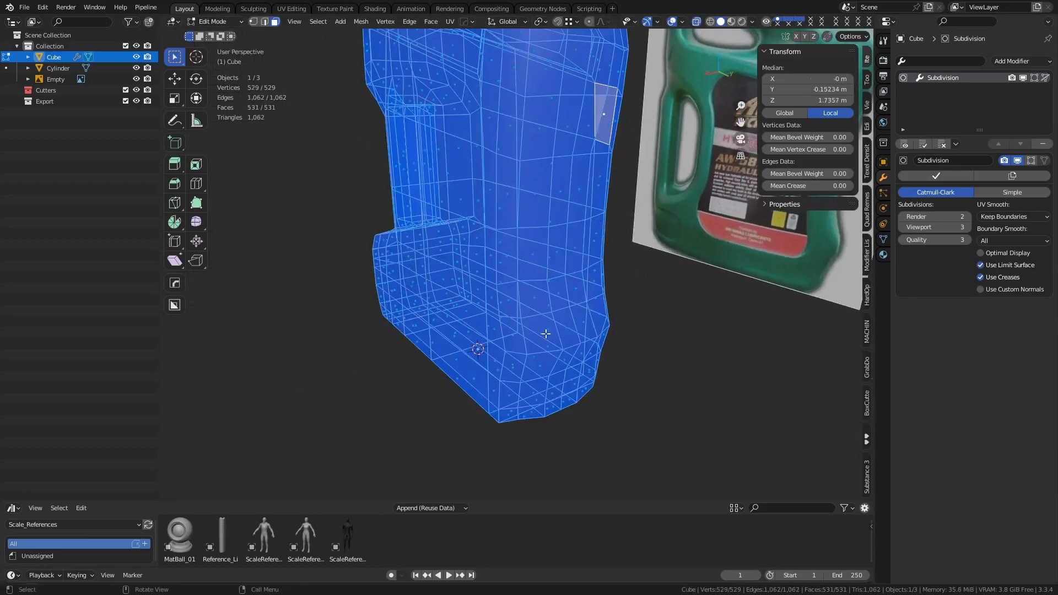
{"action": "key", "text": "alt+x"}
{"action": "mouse_move", "coordinate": [635, 330]}
{"action": "middle_mouse_down"}
{"action": "mouse_move", "coordinate": [594, 355]}
{"action": "mouse_move", "coordinate": [652, 331]}
{"action": "middle_mouse_up"}
{"action": "key", "text": "alt+z"}
- Try moving the vertices at the label's lower front corner and the middle of its bottom edge, and undo the last move
{"action": "key", "text": "1"}
{"action": "key", "text": "alt+z"}
{"action": "left_click_drag", "start_coordinate": [565, 311], "coordinate": [587, 344]}
{"action": "scroll", "coordinate": [585, 342], "scroll_direction": "up", "scroll_amount": 2}
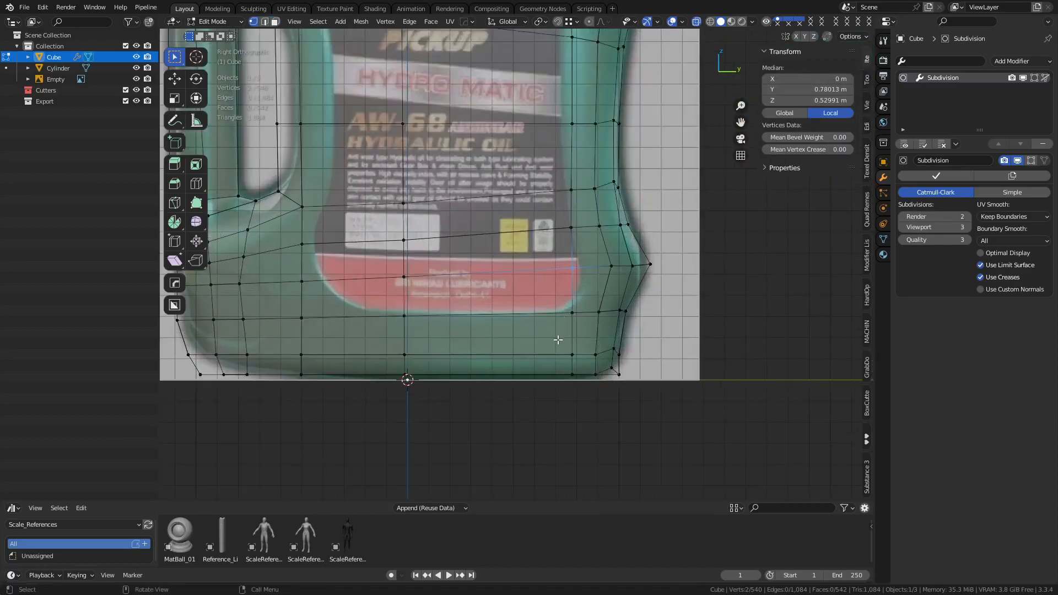
{"action": "key", "text": "g"}
{"action": "left_click", "coordinate": [418, 327]}
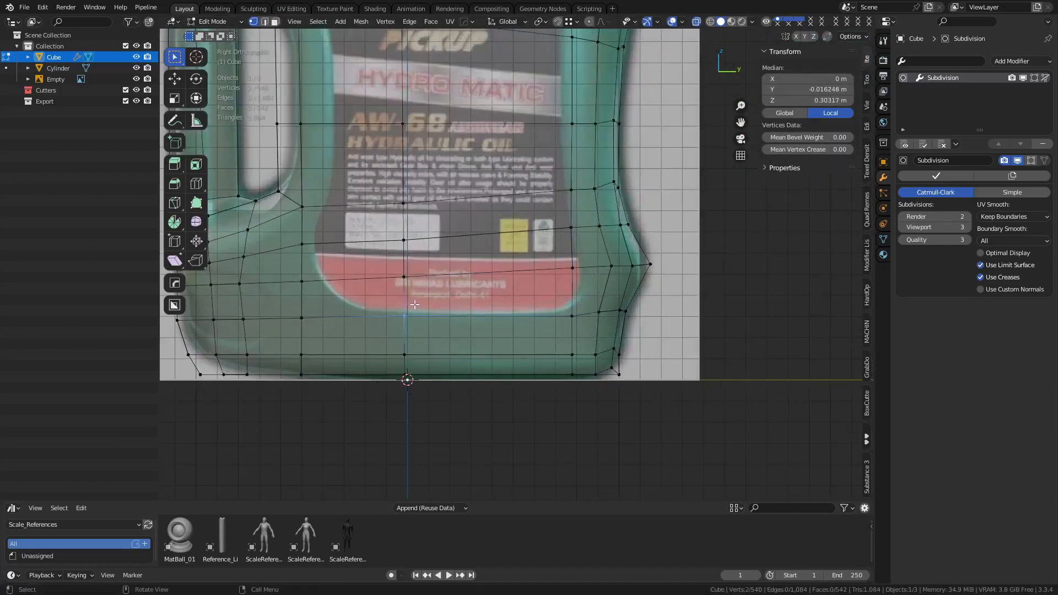
{"action": "key", "text": "ctrl+z"}
- Check the smoothed bottle in Object Mode, return to Edit Mode and enable Surface Slide on the mesh
{"action": "key", "text": "ctrl+Tab"}
{"action": "key", "text": "Tab"}
{"action": "middle_click_drag", "start_coordinate": [646, 323], "coordinate": [576, 326]}
{"action": "key", "text": "alt+z"}
{"action": "key", "text": "q"}
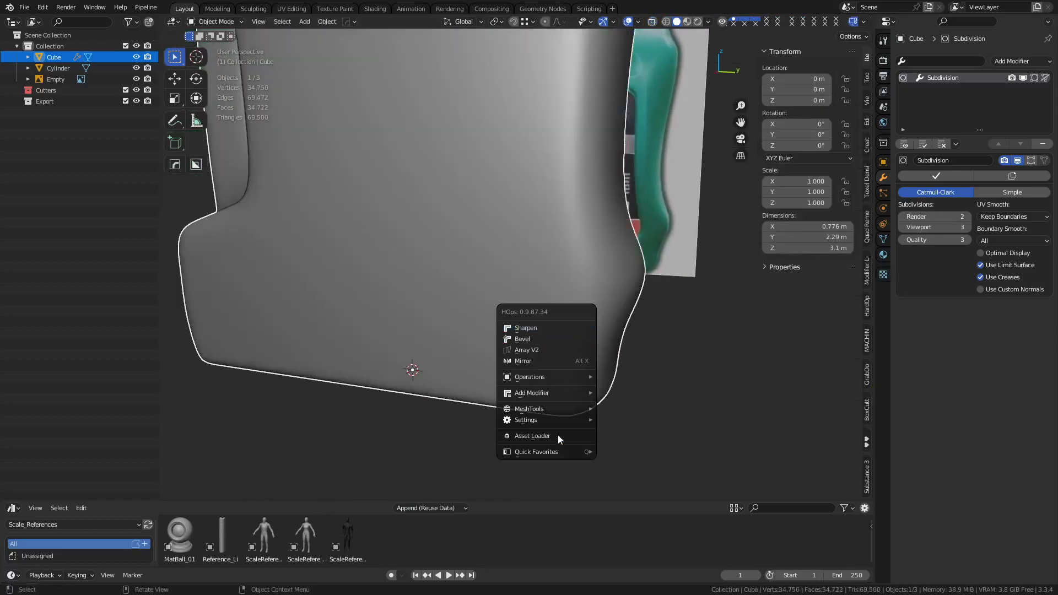
{"action": "key", "text": "Escape"}
{"action": "key", "text": "ctrl+Tab"}
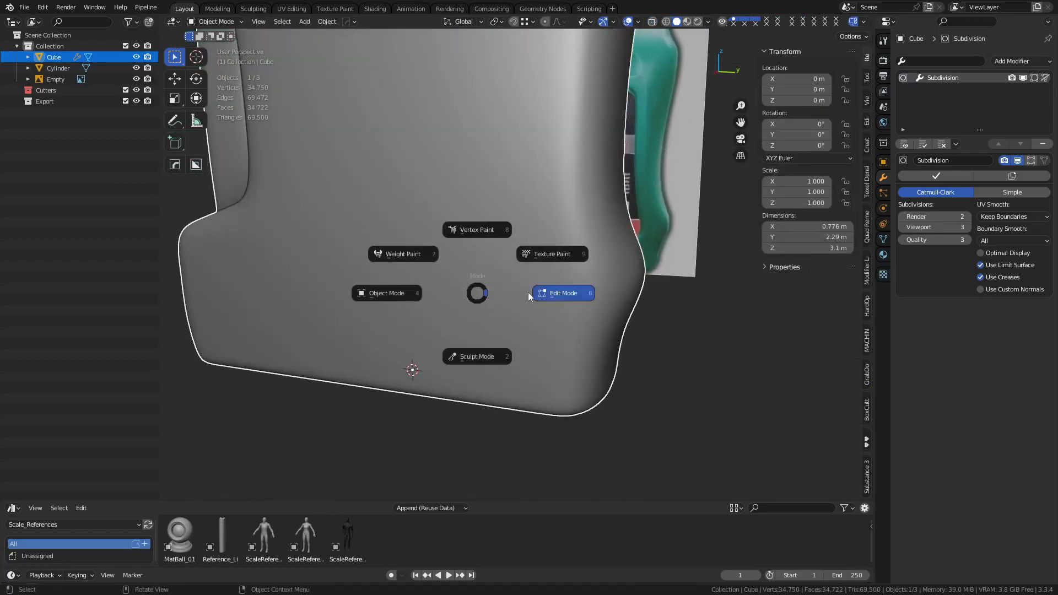
{"action": "left_click", "coordinate": [526, 296]}
{"action": "key", "text": "q"}
{"action": "mouse_move", "coordinate": [558, 474]}
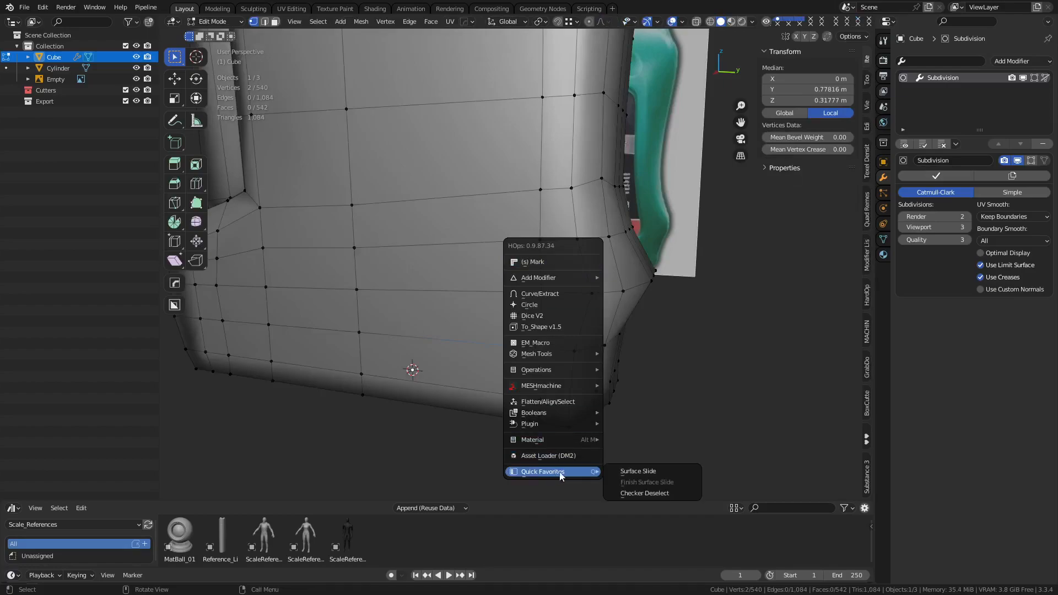
{"action": "left_click", "coordinate": [638, 471]}
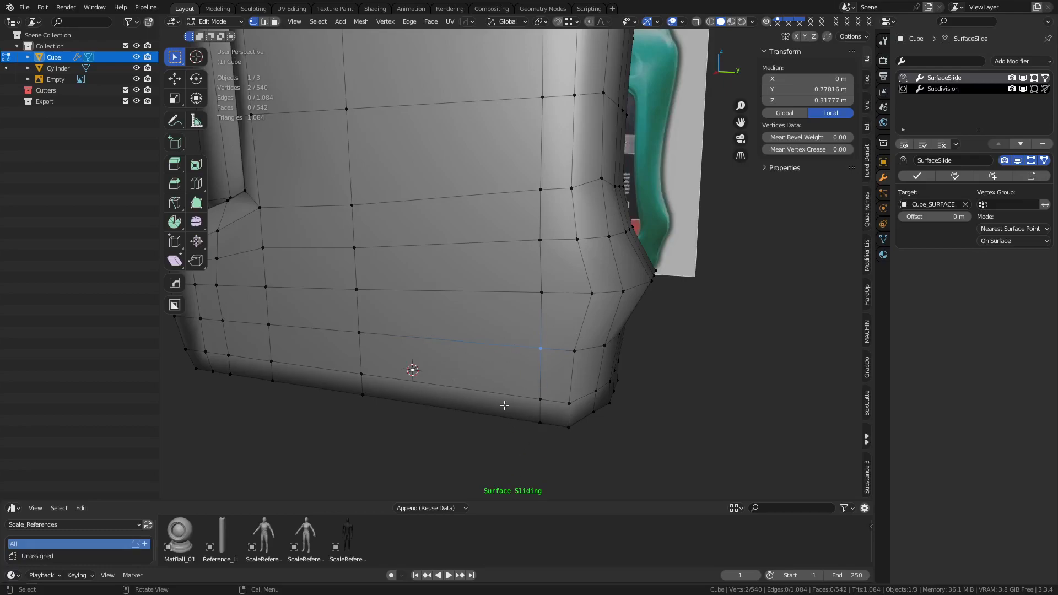
- Slide the vertices below the label onto its bottom edge, fitting the one nearest the grip to the rounded lower corner
{"action": "key", "text": "KP_3"}
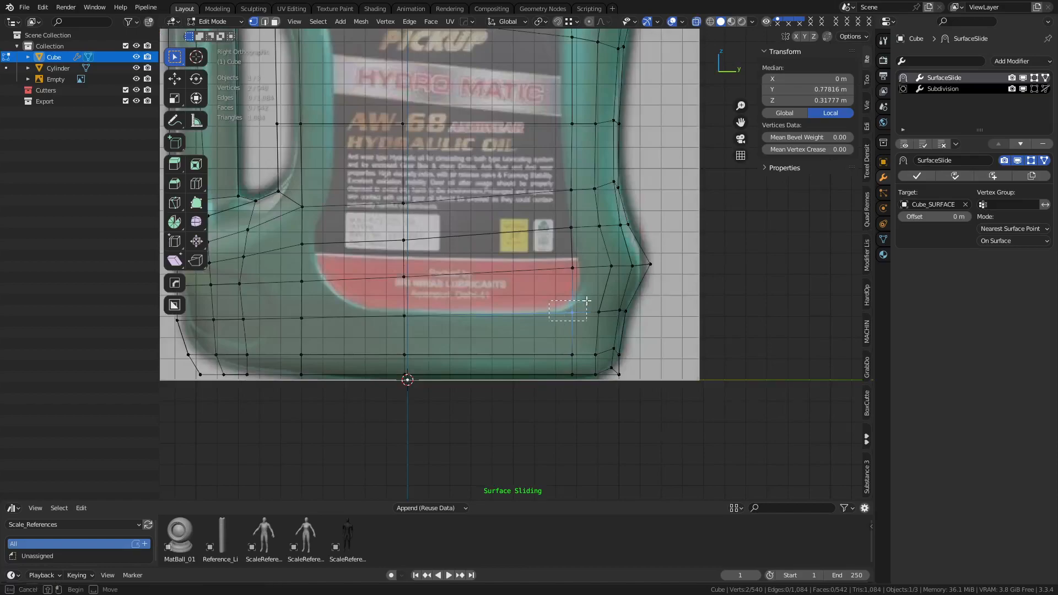
{"action": "key", "text": "g"}
{"action": "left_click", "coordinate": [572, 325]}
{"action": "left_click_drag", "start_coordinate": [383, 324], "coordinate": [415, 304]}
{"action": "key", "text": "g"}
{"action": "left_click", "coordinate": [405, 306]}
{"action": "left_click_drag", "start_coordinate": [295, 324], "coordinate": [307, 312]}
{"action": "key", "text": "g"}
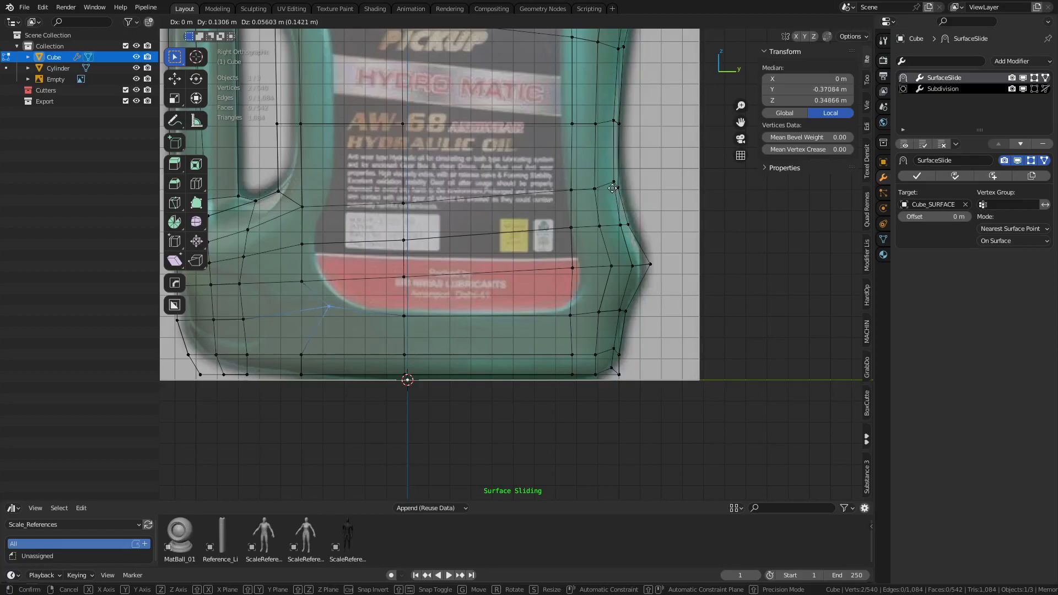
{"action": "left_click", "coordinate": [567, 210]}
- Nudge the middle and front vertices of the label's bottom edge slightly downward to follow the printed border
{"action": "left_click_drag", "start_coordinate": [385, 302], "coordinate": [417, 340]}
{"action": "key", "text": "g"}
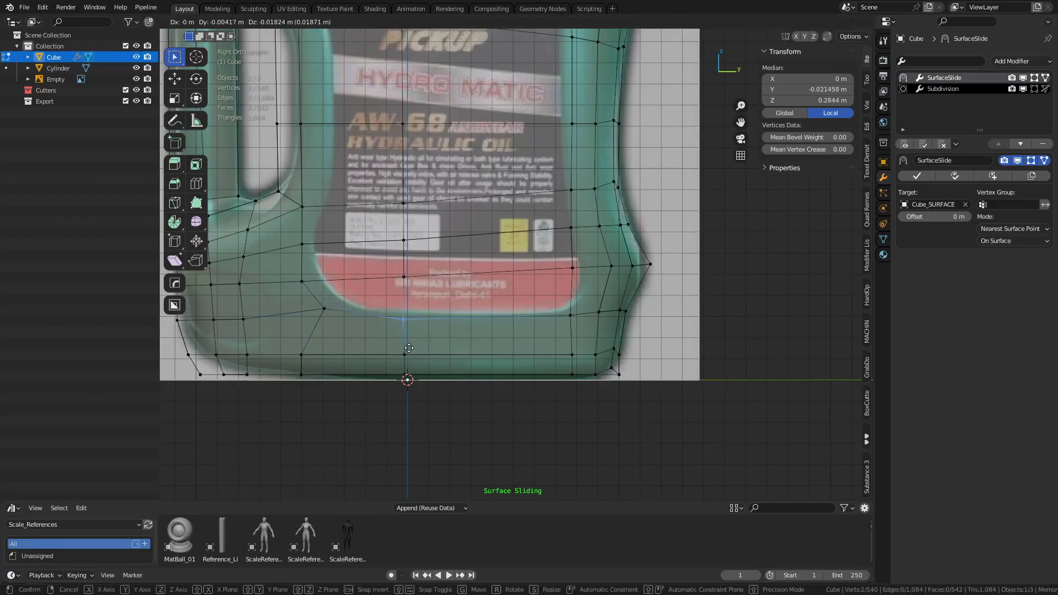
{"action": "left_click", "coordinate": [419, 358]}
{"action": "left_click_drag", "start_coordinate": [556, 328], "coordinate": [585, 301]}
{"action": "key", "text": "g"}
{"action": "left_click", "coordinate": [582, 306]}
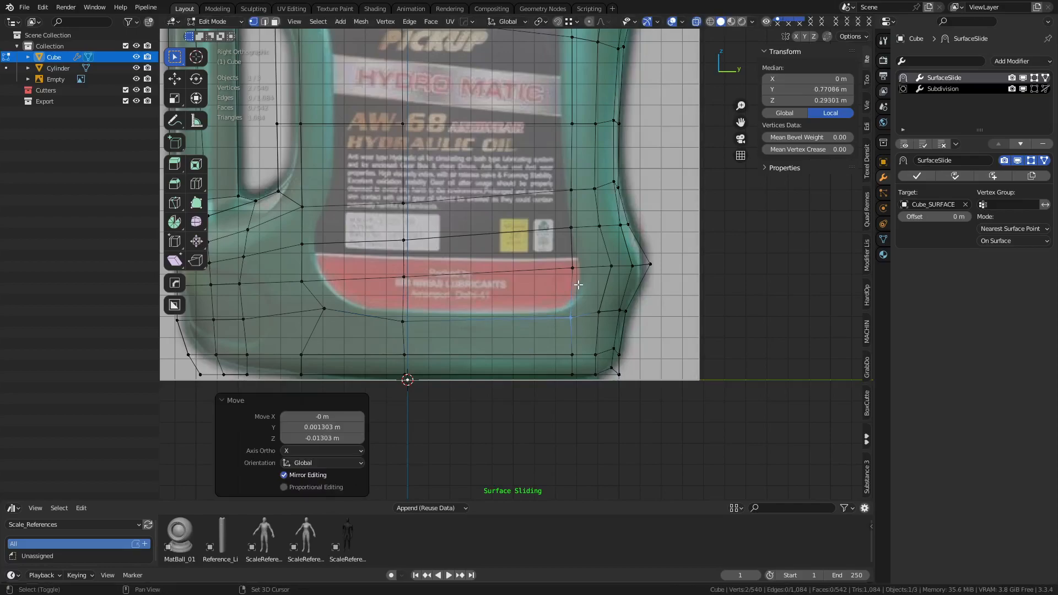
- Slide the front vertices level with the red band about 0.125 m outward in Y, past the label's edge
{"action": "middle_click_drag", "start_coordinate": [554, 276], "coordinate": [557, 313], "text": "shift"}
{"action": "left_click_drag", "start_coordinate": [556, 316], "coordinate": [615, 296]}
{"action": "key", "text": "g"}
{"action": "right_click", "coordinate": [597, 309]}
{"action": "left_click_drag", "start_coordinate": [540, 326], "coordinate": [604, 299]}
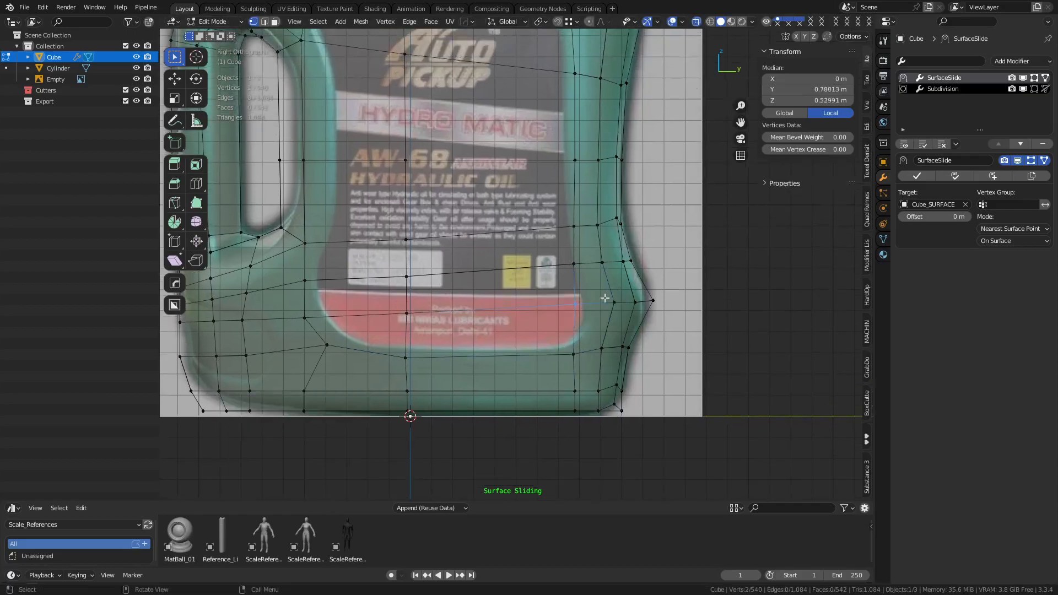
{"action": "key", "text": "g"}
{"action": "left_click", "coordinate": [631, 298]}
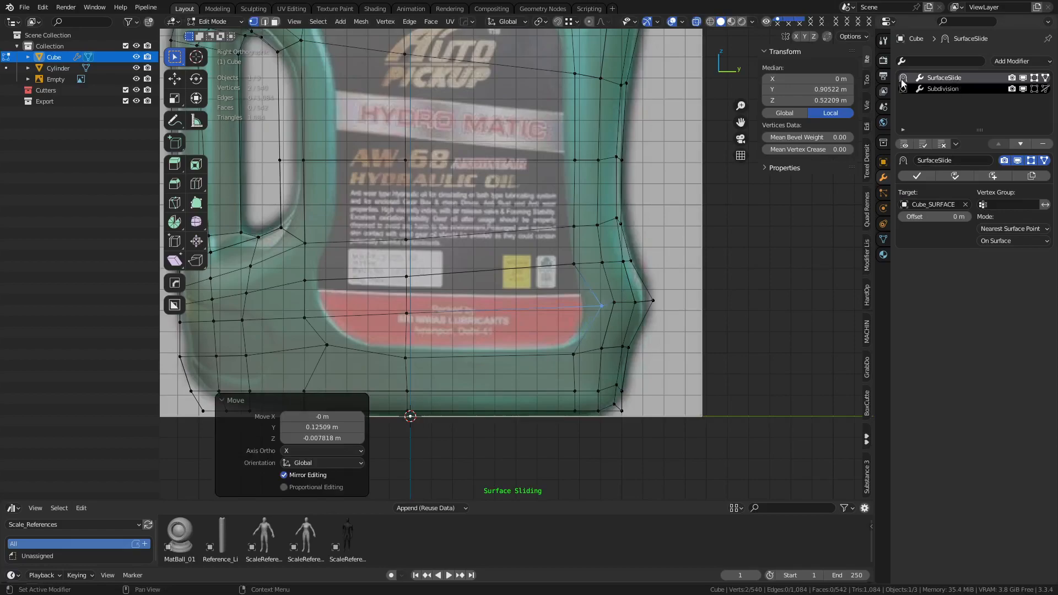
- Slide the grip-side vertices beside the red band and in the row above it to follow the label's rear edge
{"action": "left_click", "coordinate": [299, 329]}
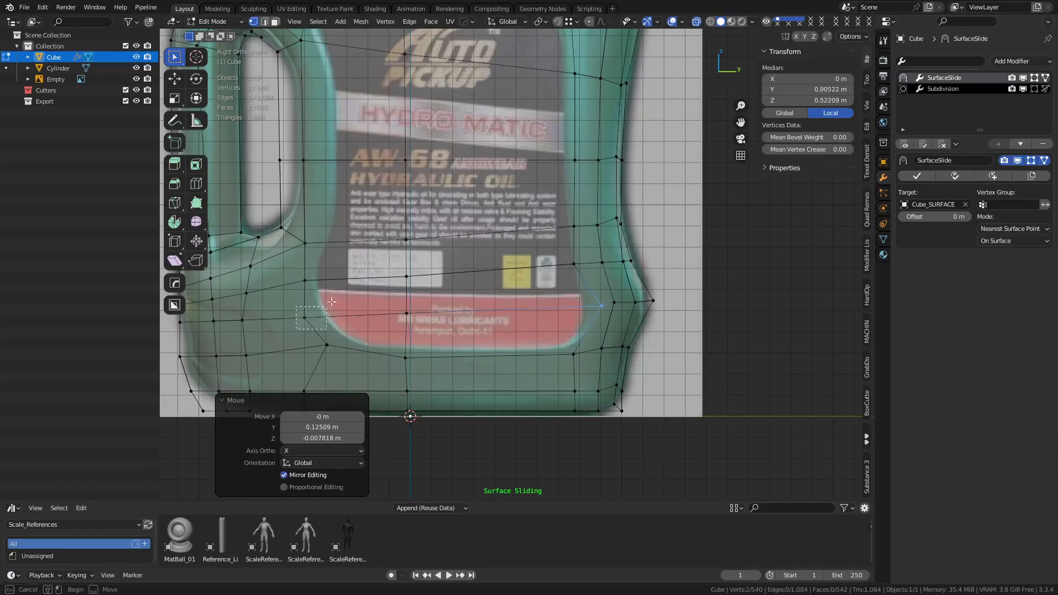
{"action": "key", "text": "g"}
{"action": "left_click", "coordinate": [385, 243]}
{"action": "middle_click_drag", "start_coordinate": [403, 332], "coordinate": [425, 356], "text": "shift"}
{"action": "left_click", "coordinate": [319, 313]}
{"action": "key", "text": "g"}
{"action": "left_click", "coordinate": [338, 304]}
{"action": "key", "text": "g"}
{"action": "left_click", "coordinate": [274, 314]}
- Slide the front vertices in the row above the red band outward to follow the label's front edge
{"action": "left_click", "coordinate": [595, 287]}
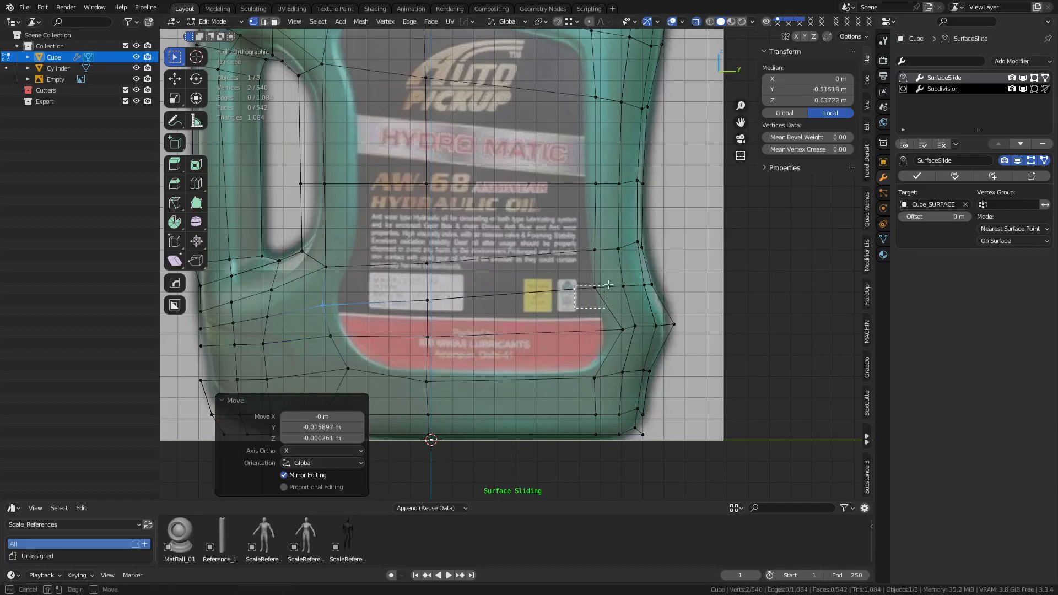
{"action": "key", "text": "g"}
{"action": "left_click", "coordinate": [749, 262]}
{"action": "middle_click_drag", "start_coordinate": [598, 254], "coordinate": [558, 228], "text": "shift"}
{"action": "left_click", "coordinate": [600, 299]}
{"action": "key", "text": "g"}
{"action": "left_click", "coordinate": [621, 286]}
- Try sliding single vertices on the bottle's side in perspective view, and undo the moves
{"action": "left_click", "coordinate": [558, 228]}
{"action": "scroll", "coordinate": [558, 227], "scroll_direction": "up", "scroll_amount": 4}
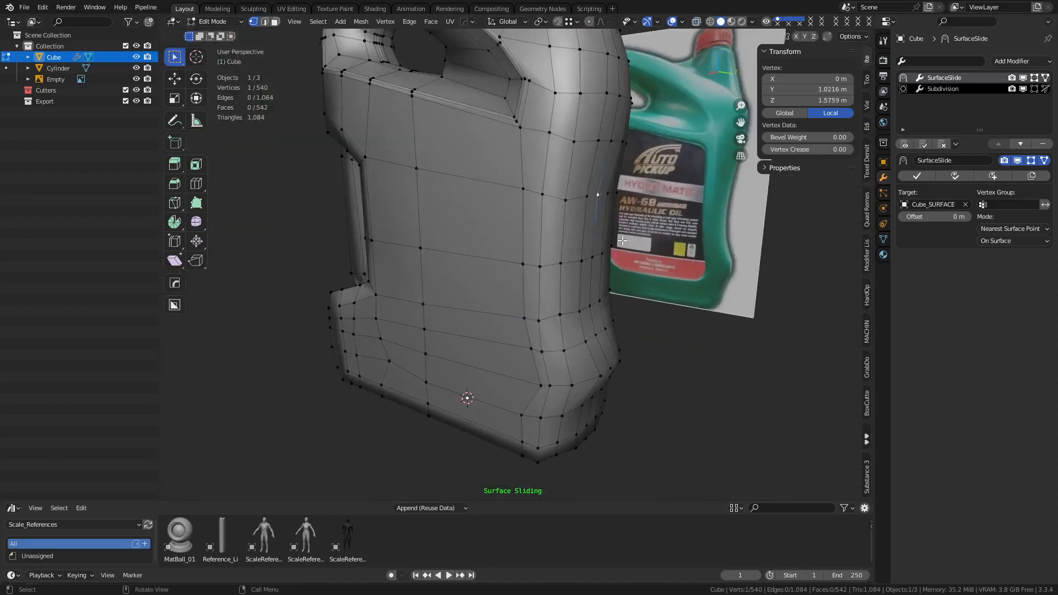
{"action": "key", "text": "g"}
{"action": "left_click", "coordinate": [429, 162]}
{"action": "middle_click_drag", "start_coordinate": [472, 217], "coordinate": [521, 259]}
{"action": "key", "text": "g"}
{"action": "left_click", "coordinate": [527, 280]}
{"action": "middle_click_drag", "start_coordinate": [663, 262], "coordinate": [553, 291]}
{"action": "key", "text": "ctrl+z"}
- Try moving the edge loop beside the rear grip opening about 0.085 m along Y towards the label
{"action": "key", "text": "KP_3"}
{"action": "key", "text": "alt+z"}
{"action": "scroll", "coordinate": [524, 290], "scroll_direction": "up", "scroll_amount": 3}
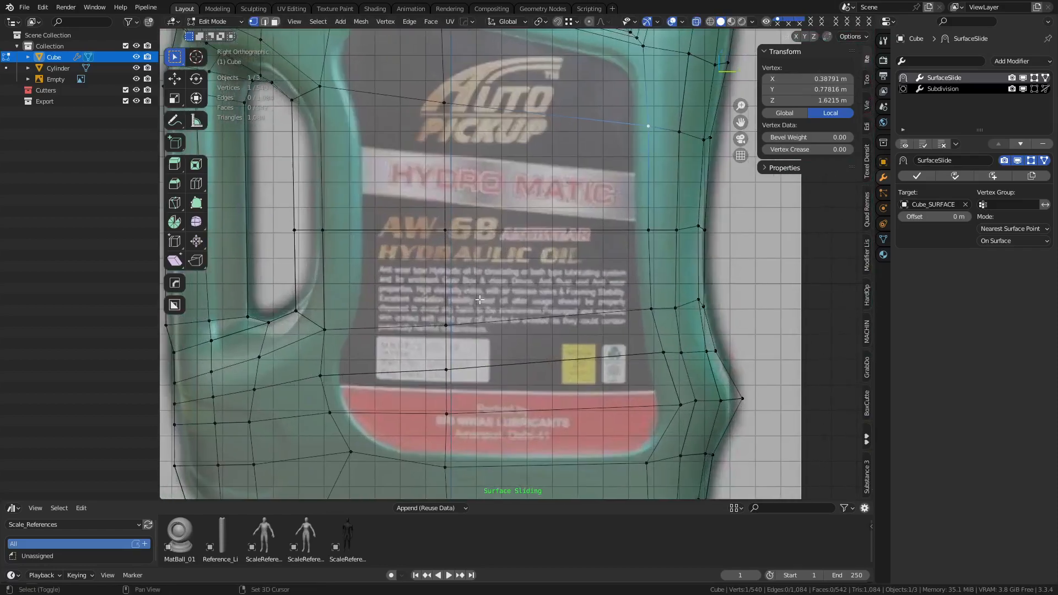
{"action": "middle_click_drag", "start_coordinate": [471, 274], "coordinate": [488, 296], "text": "shift"}
{"action": "middle_click_drag", "start_coordinate": [404, 292], "coordinate": [440, 299], "text": "shift"}
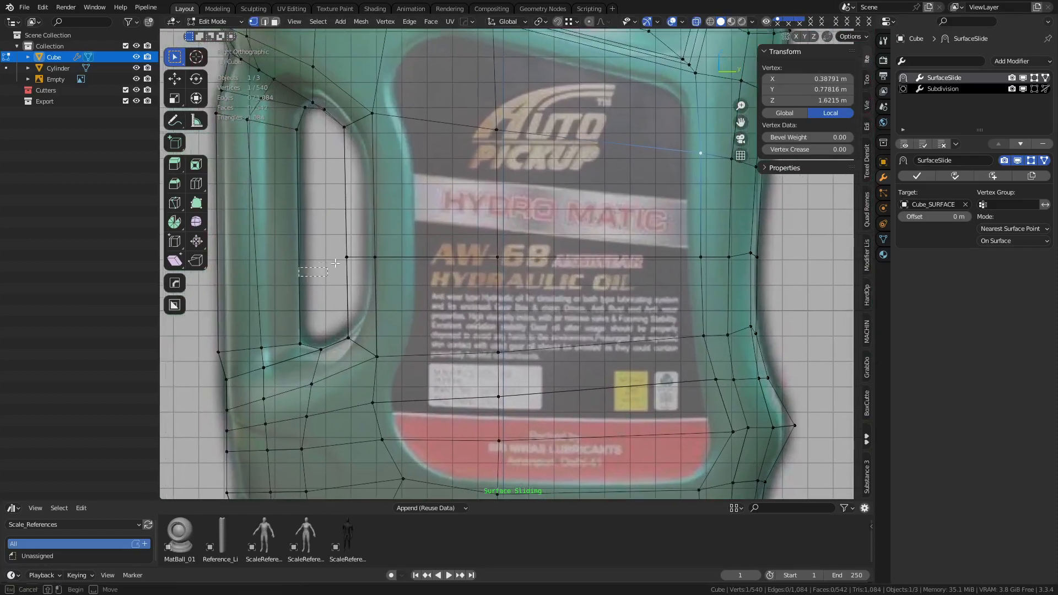
{"action": "left_click", "coordinate": [370, 239], "text": "alt"}
{"action": "key", "text": "g"}
{"action": "key", "text": "y"}
{"action": "left_click", "coordinate": [413, 277]}
{"action": "key", "text": "alt+z"}
{"action": "key", "text": "alt+z"}
{"action": "key", "text": "g"}
{"action": "key", "text": "y"}
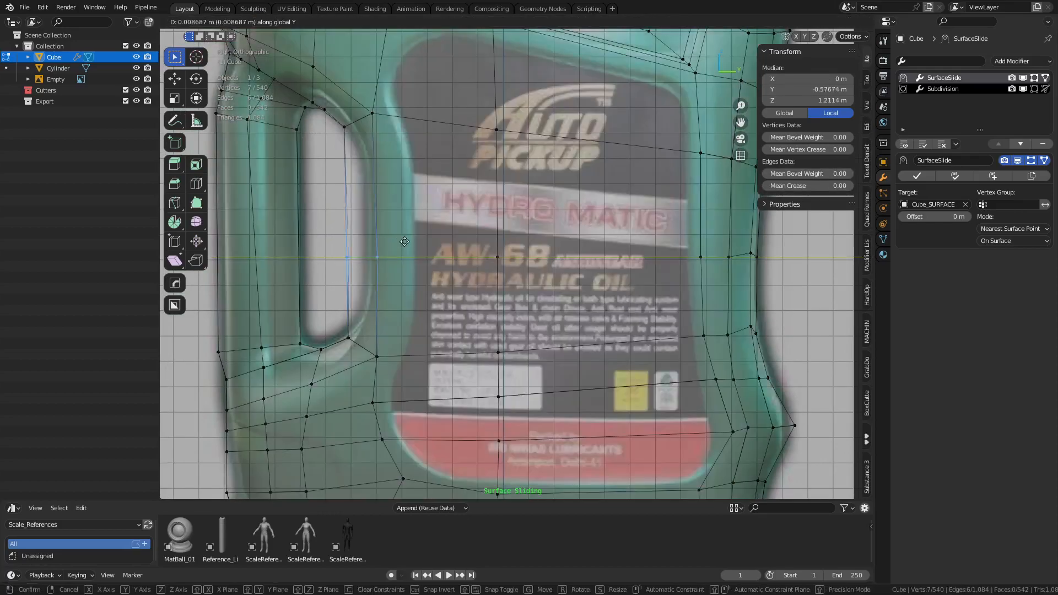
{"action": "left_click", "coordinate": [422, 244]}
- Symmetrize the mesh across X from + to -, inspect the grip recess, and undo the symmetrize and the loop move
{"action": "scroll", "coordinate": [430, 247], "scroll_direction": "down", "scroll_amount": 4}
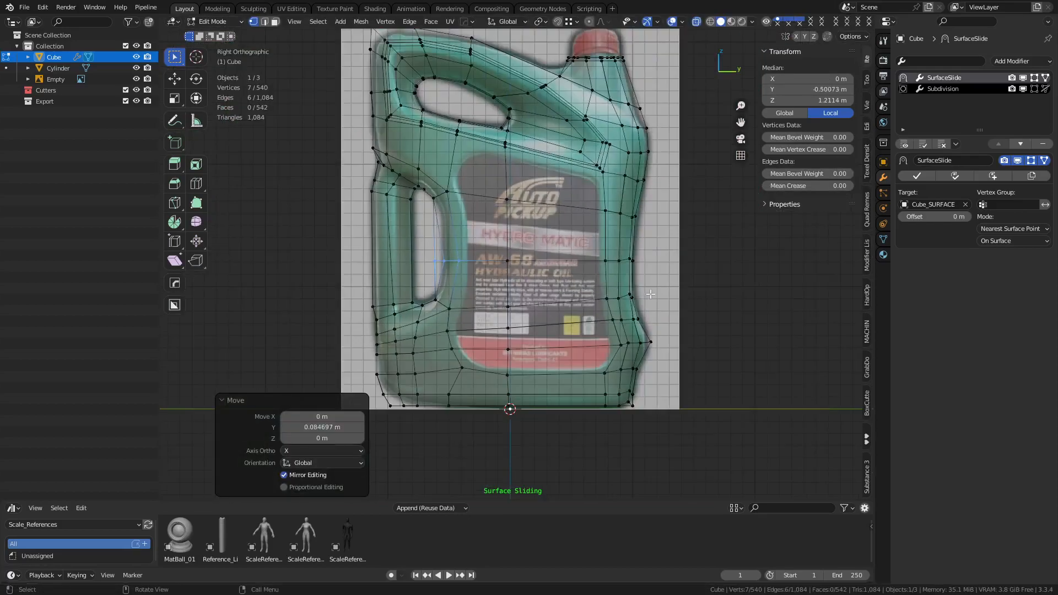
{"action": "middle_click_drag", "start_coordinate": [633, 293], "coordinate": [548, 319]}
{"action": "key", "text": "alt+x"}
{"action": "key", "text": "KP_3"}
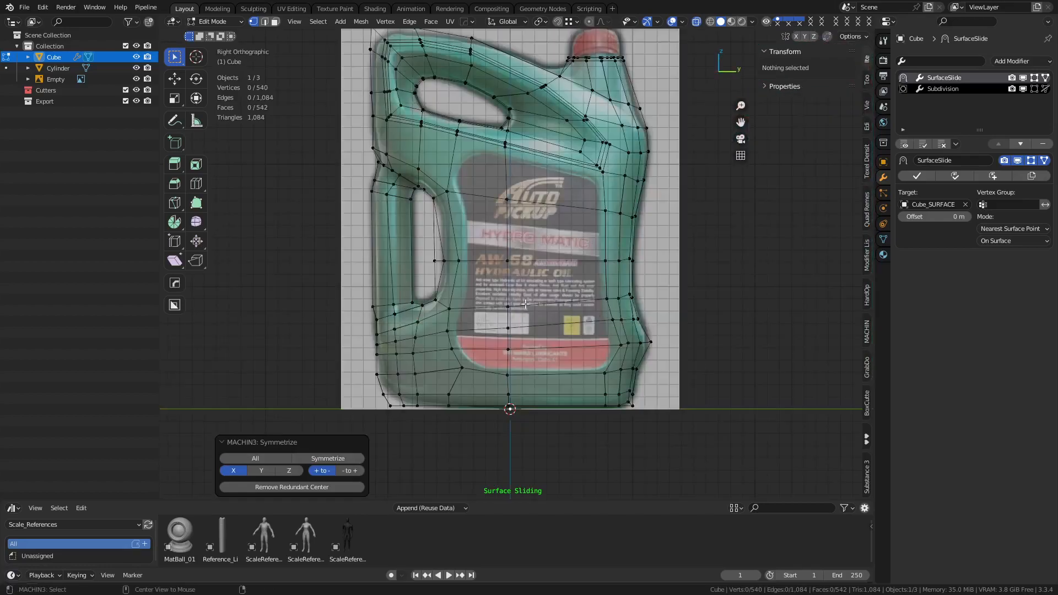
{"action": "scroll", "coordinate": [512, 297], "scroll_direction": "up", "scroll_amount": 6}
{"action": "middle_click_drag", "start_coordinate": [509, 297], "coordinate": [535, 304]}
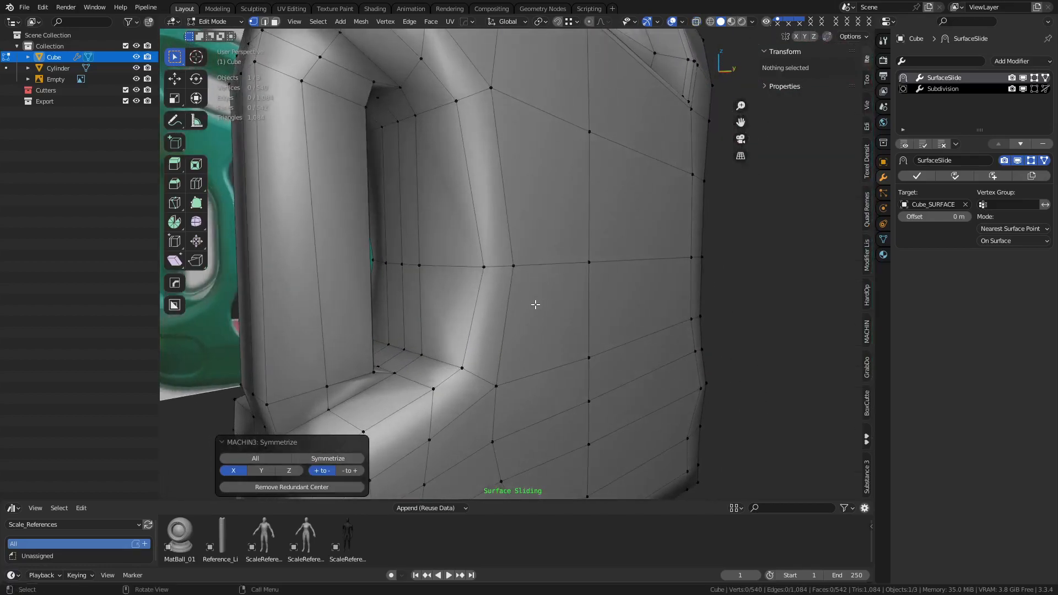
{"action": "key", "text": "ctrl+z"}
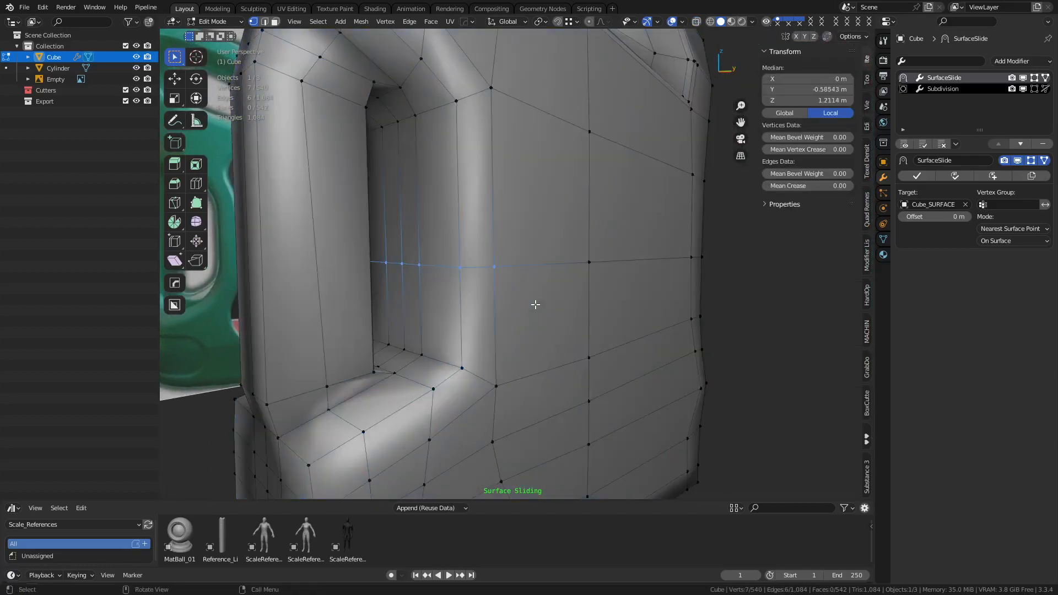
- Finish Surface Slide and move the edge loop beside the rear grip opening along Y towards the label
{"action": "key", "text": "q"}
{"action": "mouse_move", "coordinate": [526, 305]}
{"action": "left_click", "coordinate": [584, 314]}
{"action": "middle_click_drag", "start_coordinate": [585, 312], "coordinate": [466, 339]}
{"action": "key", "text": "g"}
{"action": "key", "text": "y"}
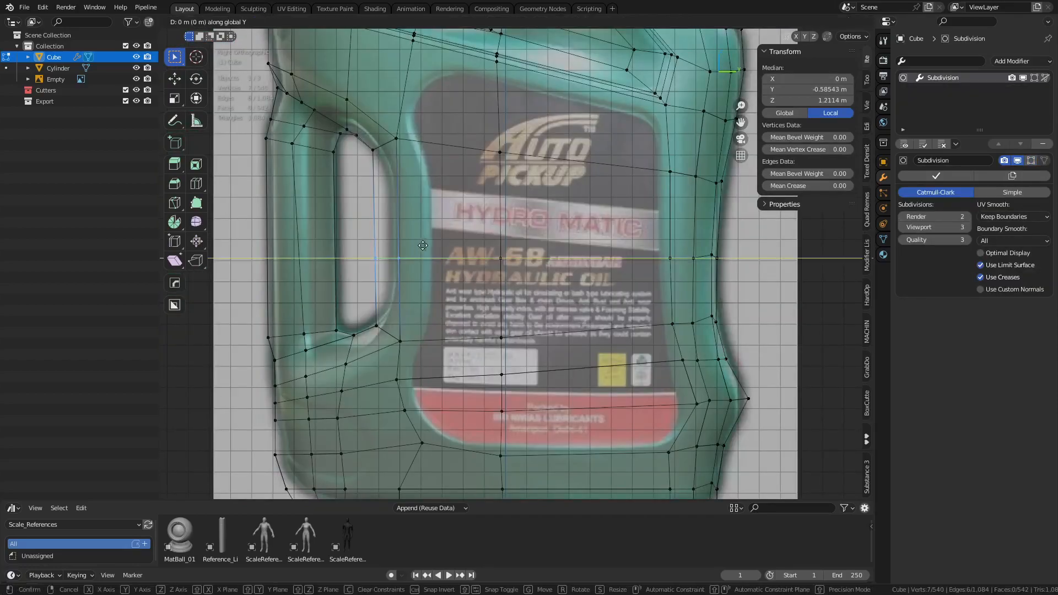
{"action": "left_click", "coordinate": [619, 247]}
- Bevel the loop beside the grip opening into two edge loops and fit the lower one to the opening's outline
{"action": "key", "text": "2"}
{"action": "key", "text": "ctrl+b"}
{"action": "left_click", "coordinate": [418, 317]}
{"action": "key", "text": "1"}
{"action": "left_click_drag", "start_coordinate": [368, 316], "coordinate": [439, 287]}
{"action": "key", "text": "g"}
{"action": "left_click", "coordinate": [446, 287]}
- Raise the upper loop's vertices beside the grip opening and at mid-label, aligning them with the opening's upper curve
{"action": "left_click_drag", "start_coordinate": [368, 240], "coordinate": [421, 208]}
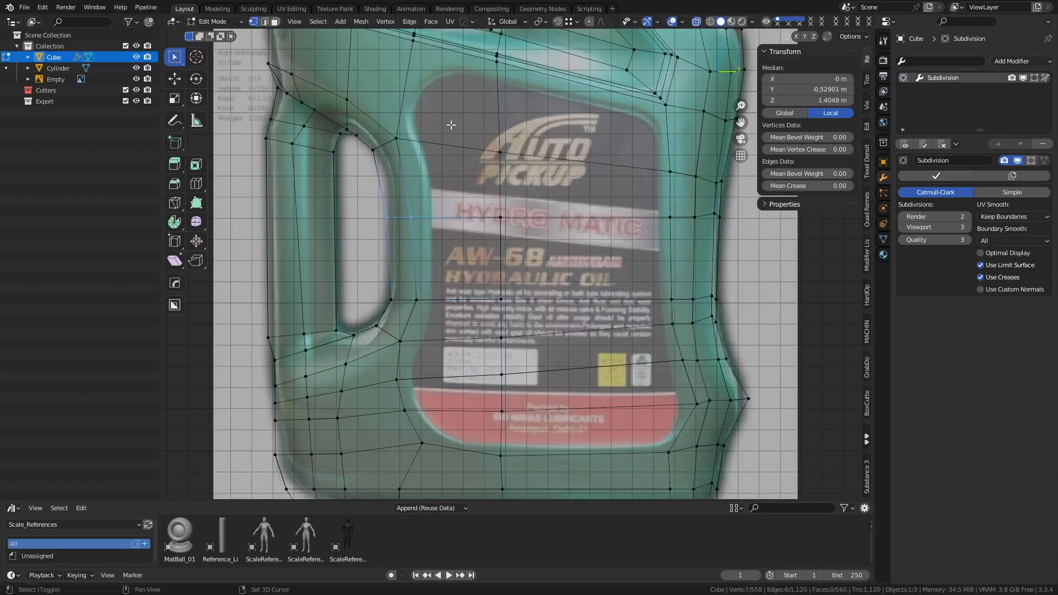
{"action": "key", "text": "g"}
{"action": "left_click", "coordinate": [367, 125]}
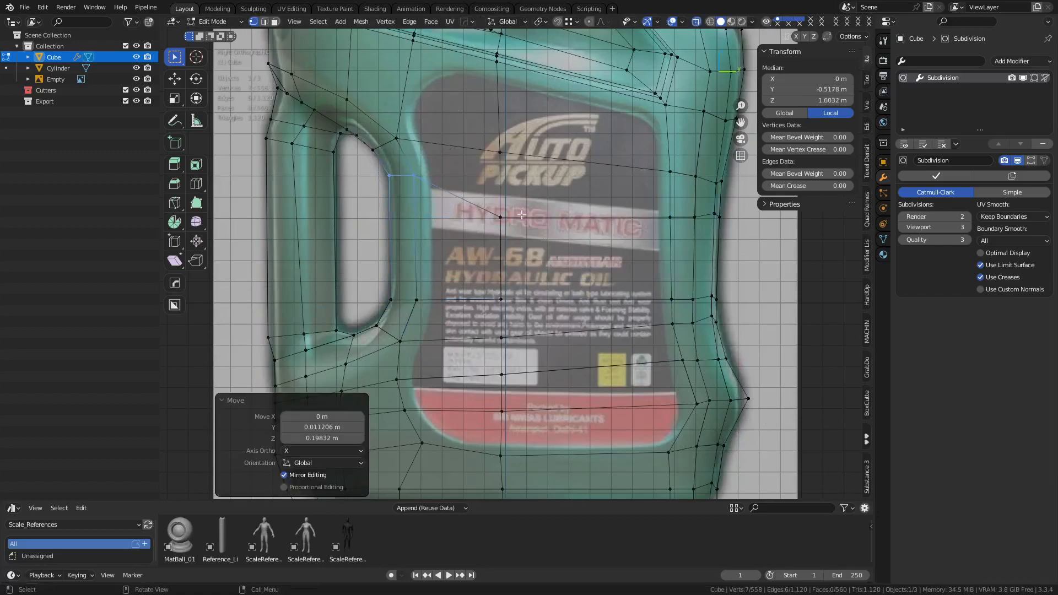
{"action": "left_click", "coordinate": [499, 217]}
{"action": "key", "text": "g"}
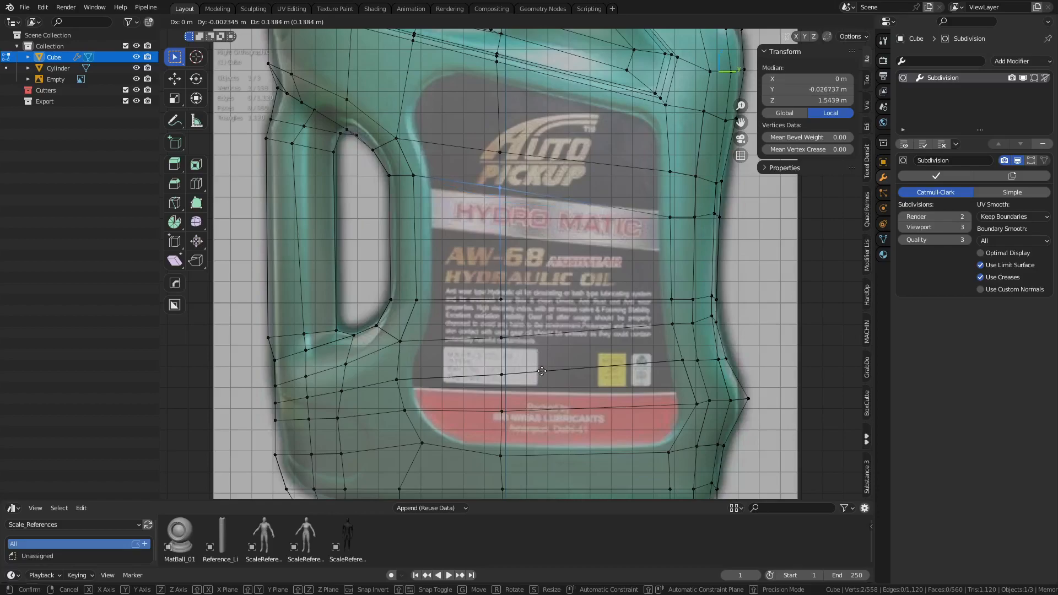
{"action": "left_click", "coordinate": [545, 439]}
{"action": "left_click_drag", "start_coordinate": [371, 204], "coordinate": [431, 160]}
{"action": "key", "text": "g"}
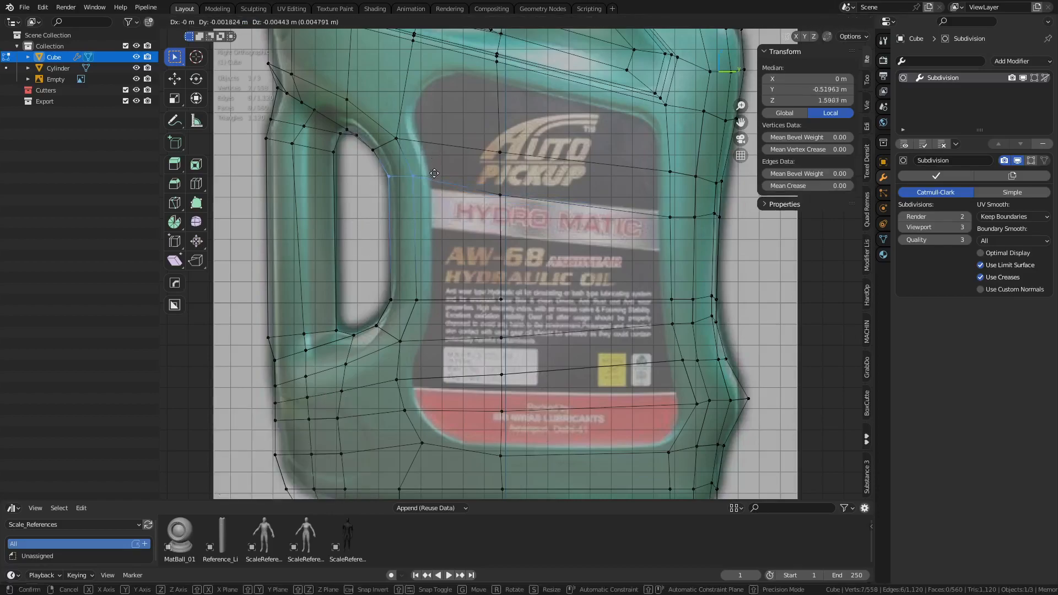
{"action": "left_click", "coordinate": [453, 291]}
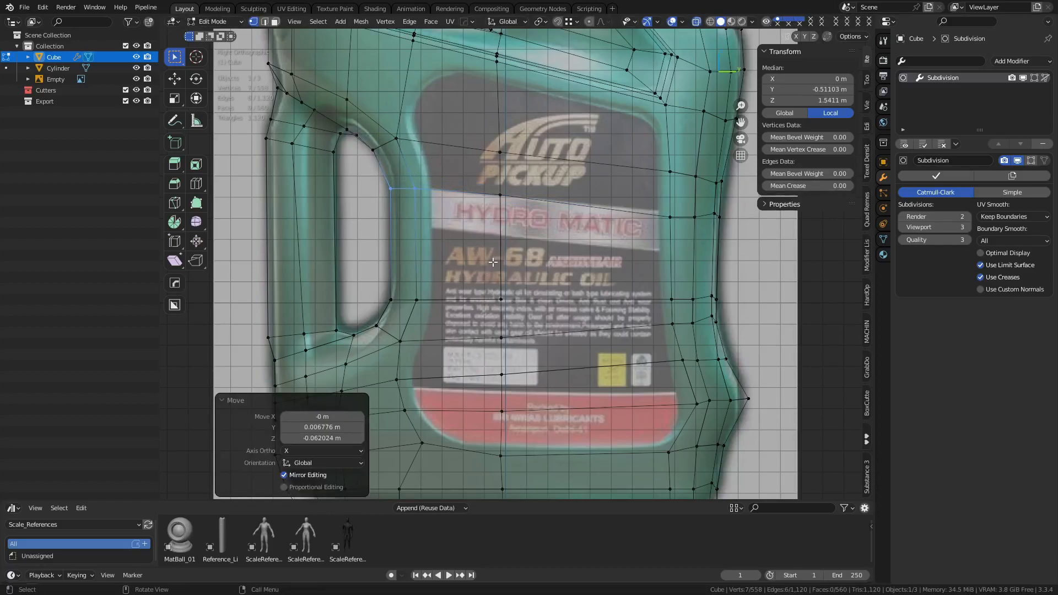
- Add one centered loop cut across the body beside the grip opening and two loop cuts around the rear grip
{"action": "middle_click_drag", "start_coordinate": [562, 297], "coordinate": [554, 292], "text": "shift"}
{"action": "key", "text": "ctrl+r"}
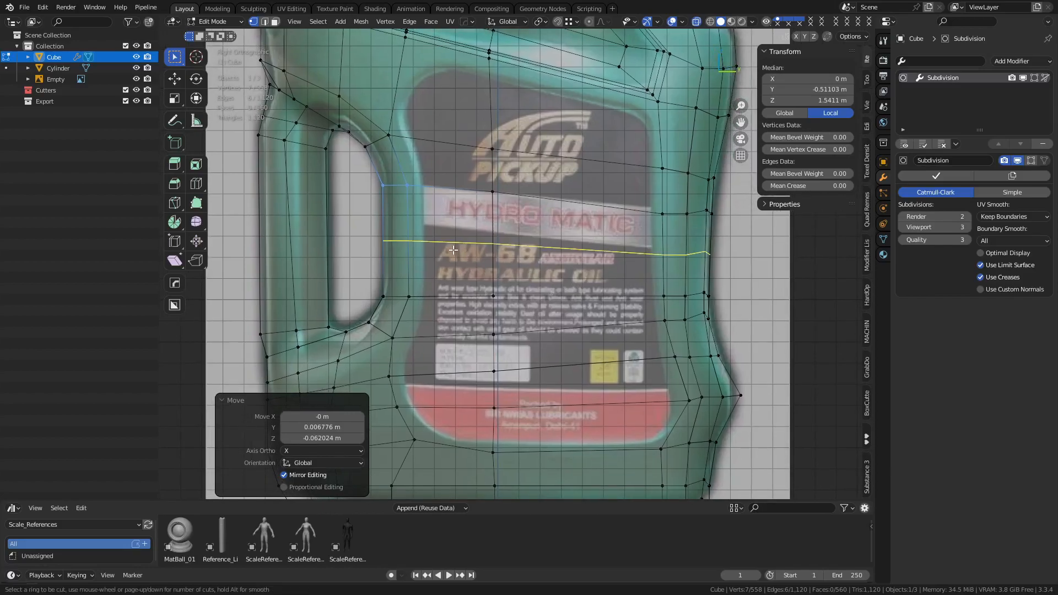
{"action": "left_click", "coordinate": [563, 301]}
{"action": "right_click", "coordinate": [563, 301]}
{"action": "key", "text": "ctrl+r"}
{"action": "scroll", "coordinate": [271, 251], "scroll_direction": "up", "scroll_amount": 1}
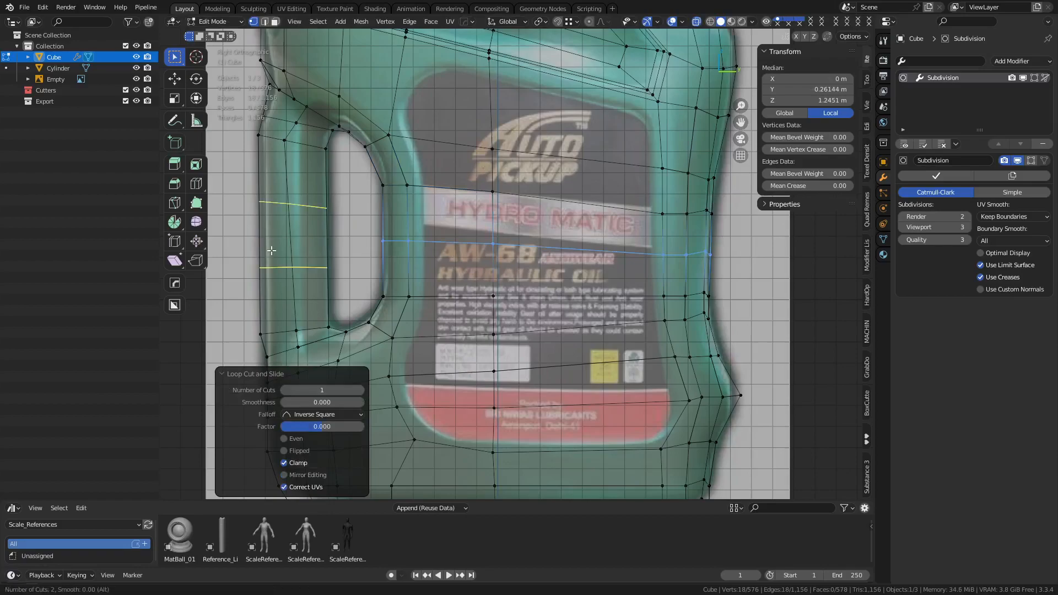
{"action": "left_click", "coordinate": [271, 250]}
{"action": "right_click", "coordinate": [284, 249]}
- Check the smoothed shape in Object Mode and enable Surface Slide again on the bottle mesh
{"action": "key", "text": "ctrl+Tab"}
{"action": "left_click", "coordinate": [518, 289]}
{"action": "scroll", "coordinate": [525, 288], "scroll_direction": "down", "scroll_amount": 3}
{"action": "key", "text": "alt+z"}
{"action": "key", "text": "Tab"}
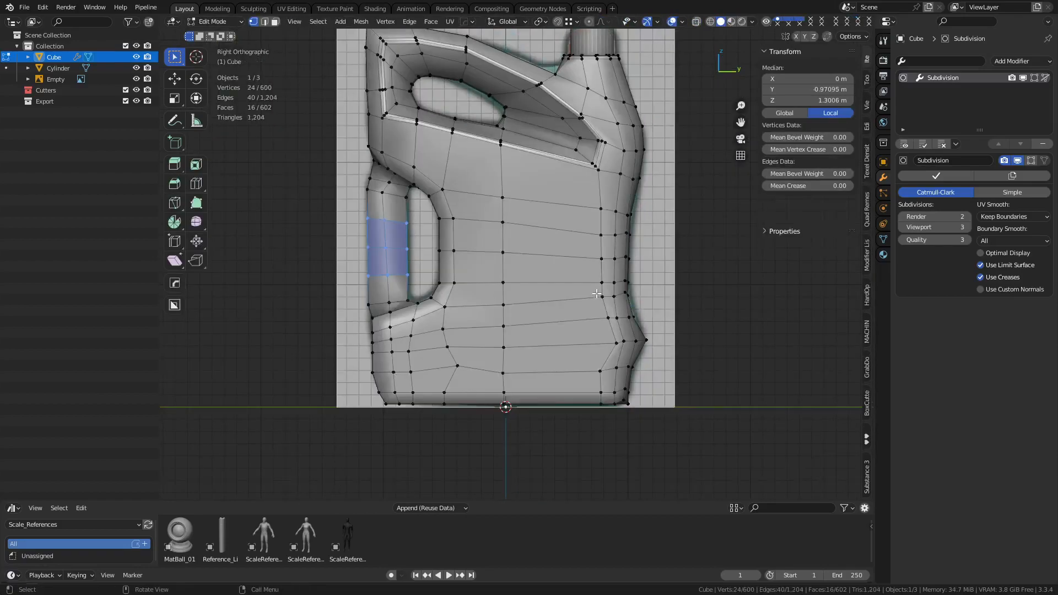
{"action": "key", "text": "alt+z"}
{"action": "scroll", "coordinate": [503, 292], "scroll_direction": "up", "scroll_amount": 4}
{"action": "key", "text": "q"}
{"action": "mouse_move", "coordinate": [498, 305]}
{"action": "left_click", "coordinate": [542, 303]}
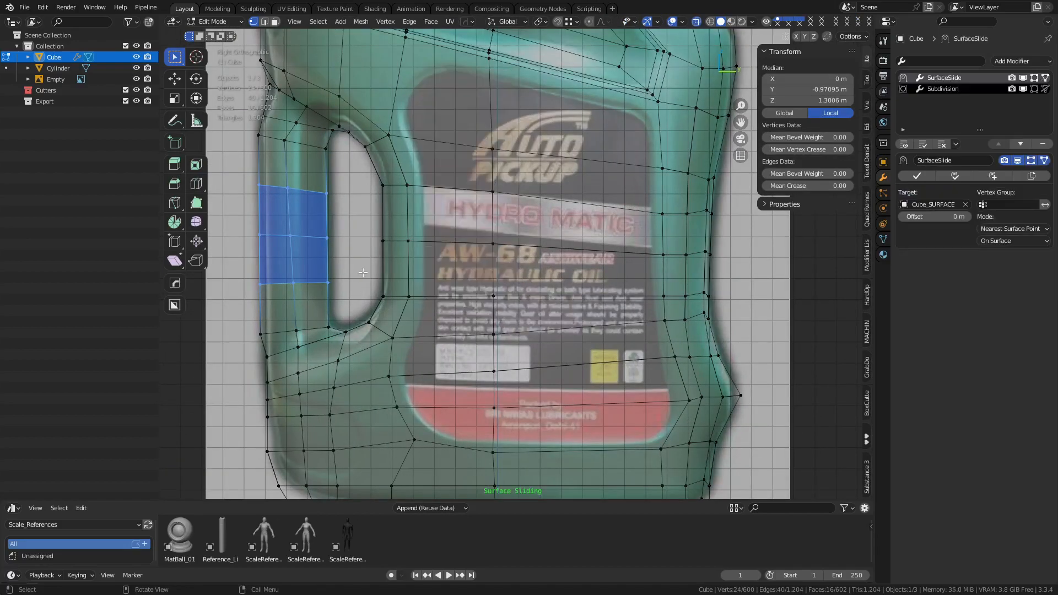
{"action": "middle_click_drag", "start_coordinate": [502, 274], "coordinate": [497, 276], "text": "shift"}
{"action": "left_click_drag", "start_coordinate": [394, 315], "coordinate": [416, 284]}
{"action": "key", "text": "g"}
{"action": "right_click", "coordinate": [416, 283]}
- Add one centered loop cut across the body above the rear grip, through the label's upper part
{"action": "middle_click_drag", "start_coordinate": [401, 81], "coordinate": [416, 220], "text": "shift"}
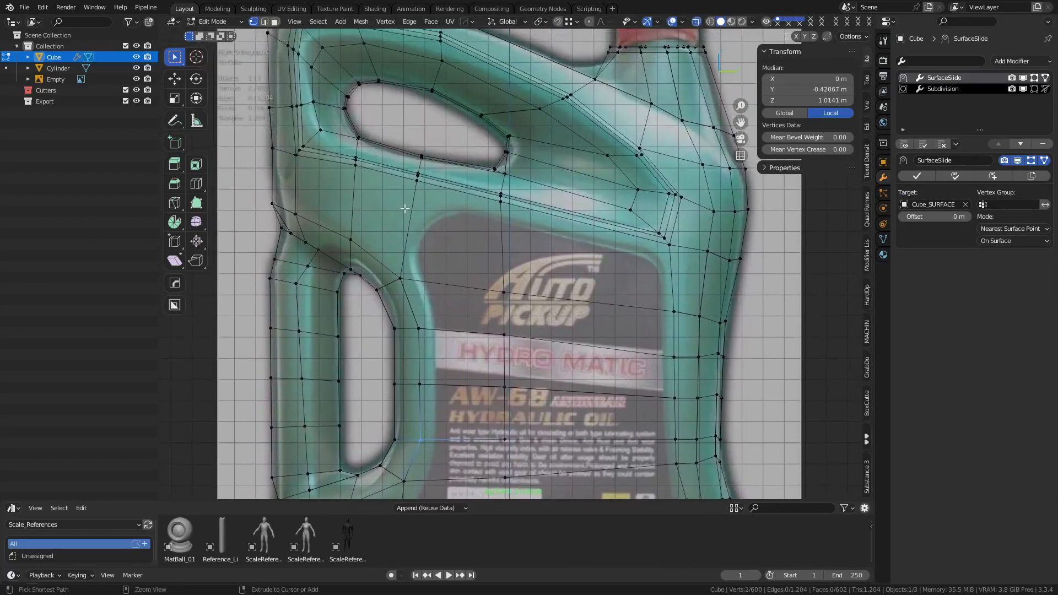
{"action": "key", "text": "ctrl+r"}
{"action": "left_click", "coordinate": [405, 209]}
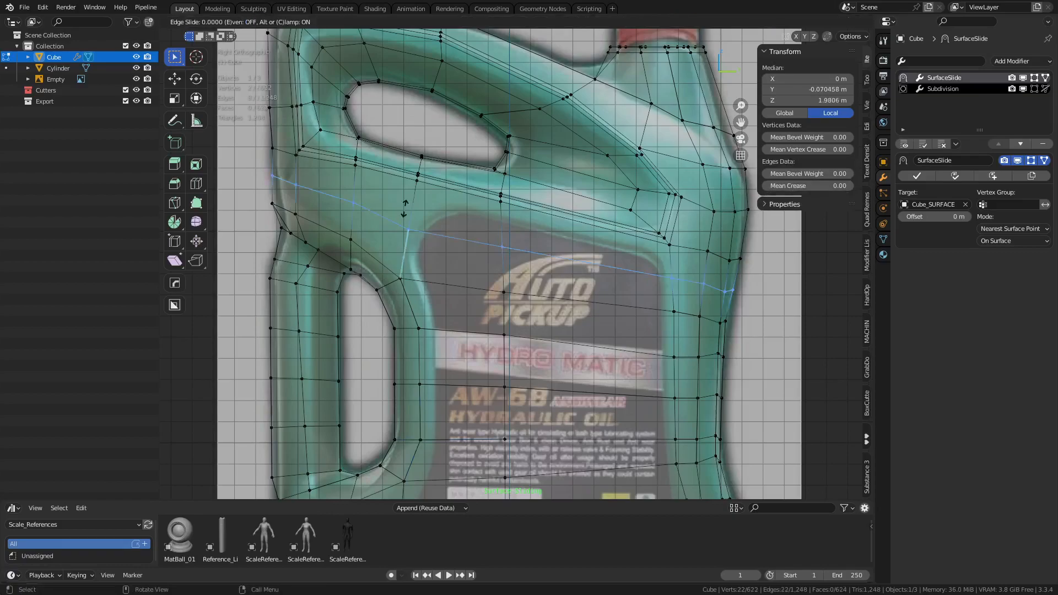
{"action": "right_click", "coordinate": [404, 209]}
- Raise the new loop's rear, middle and front vertices so the loop follows the label's top edge
{"action": "key", "text": "g"}
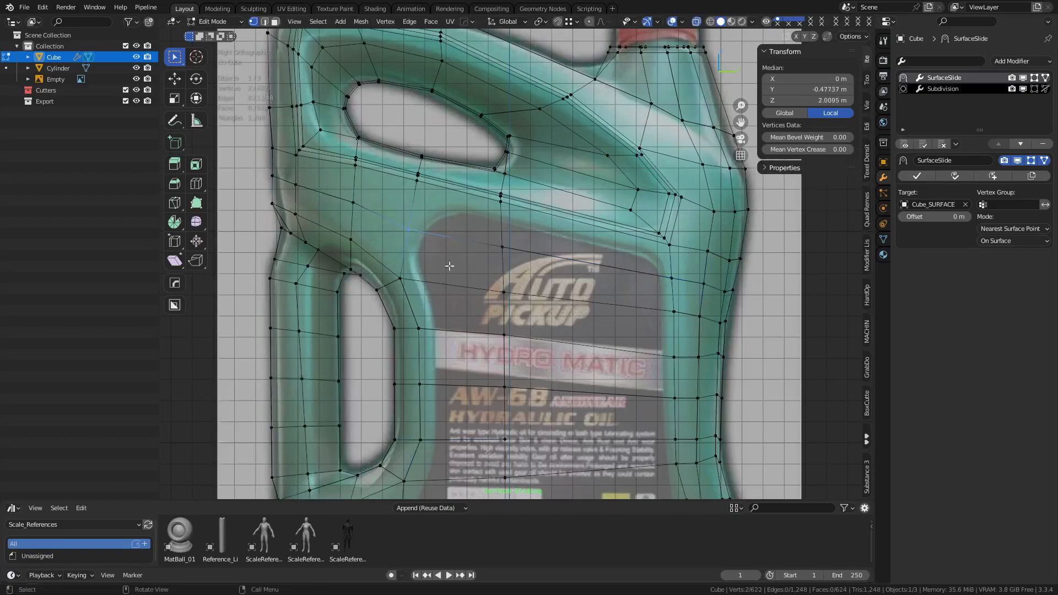
{"action": "left_click", "coordinate": [450, 246]}
{"action": "key", "text": "g"}
{"action": "left_click", "coordinate": [524, 238]}
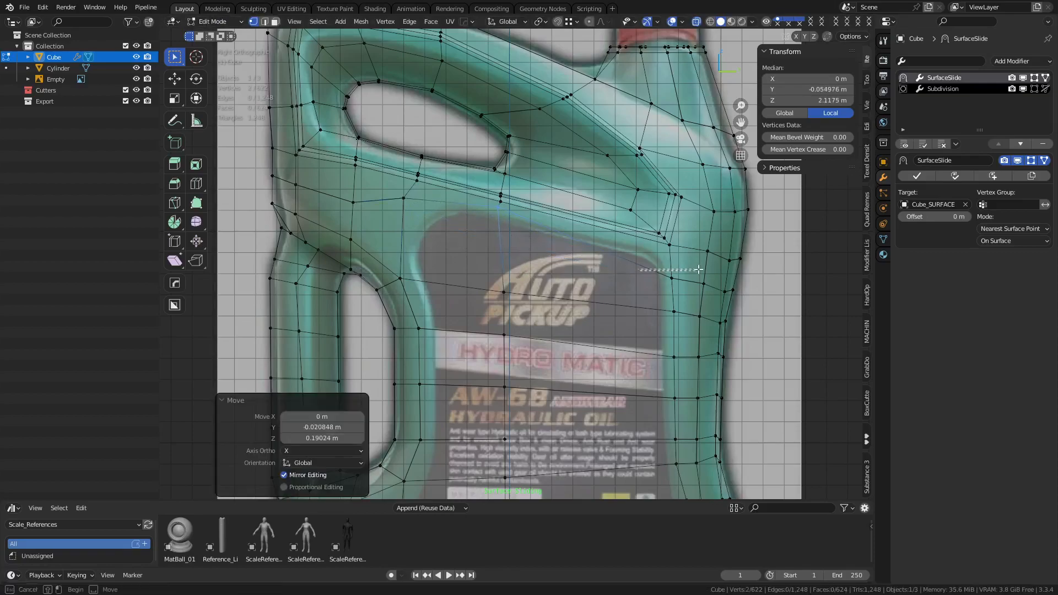
{"action": "key", "text": "g"}
{"action": "left_click", "coordinate": [691, 239]}
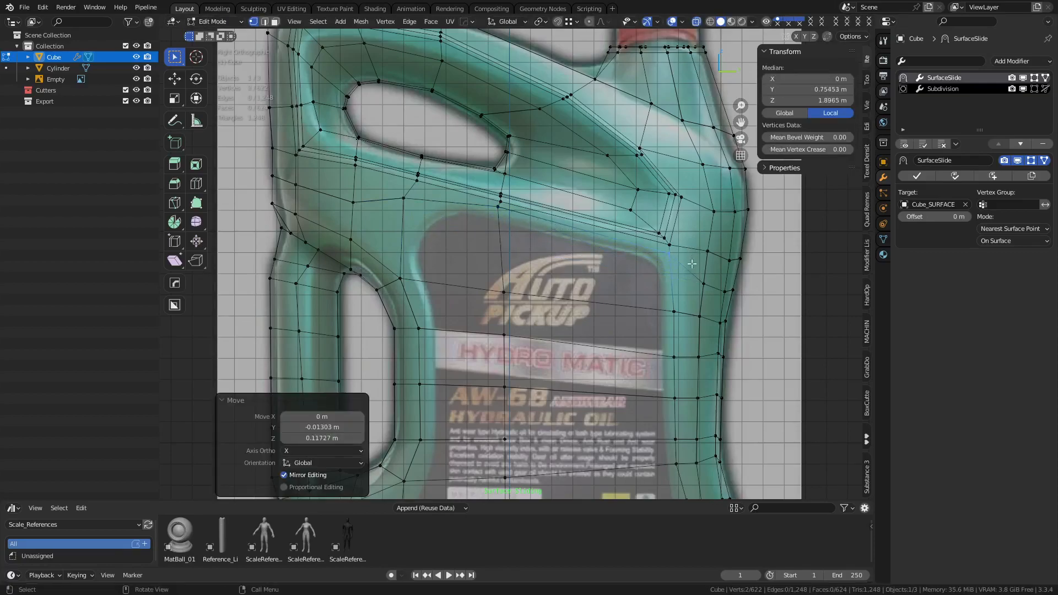
{"action": "left_click_drag", "start_coordinate": [460, 259], "coordinate": [453, 252]}
{"action": "left_click_drag", "start_coordinate": [401, 210], "coordinate": [408, 196]}
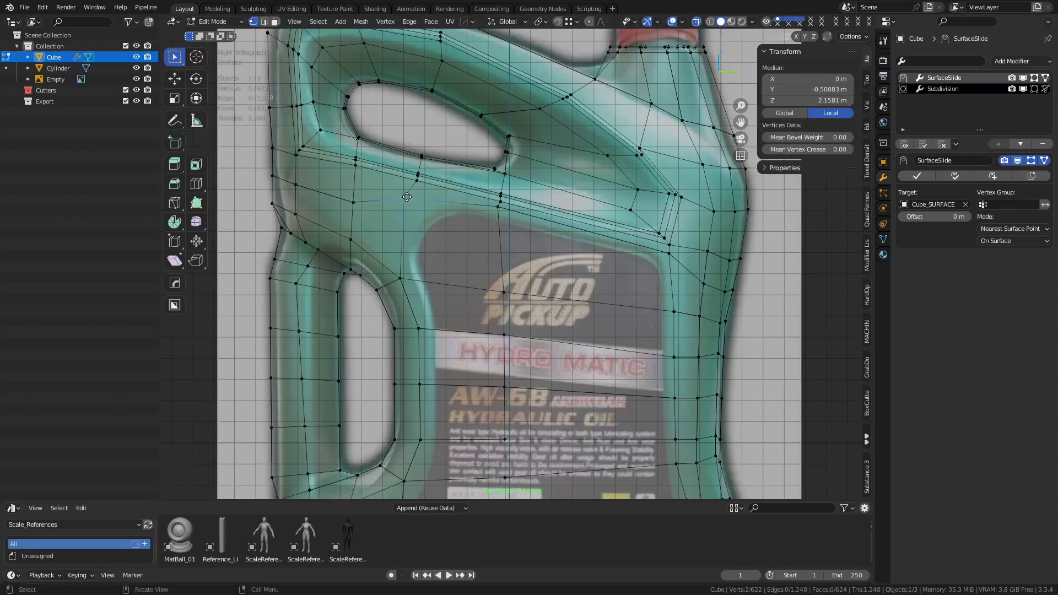
{"action": "key", "text": "g"}
{"action": "left_click", "coordinate": [410, 208]}
{"action": "middle_click_drag", "start_coordinate": [467, 269], "coordinate": [463, 242], "text": "shift"}
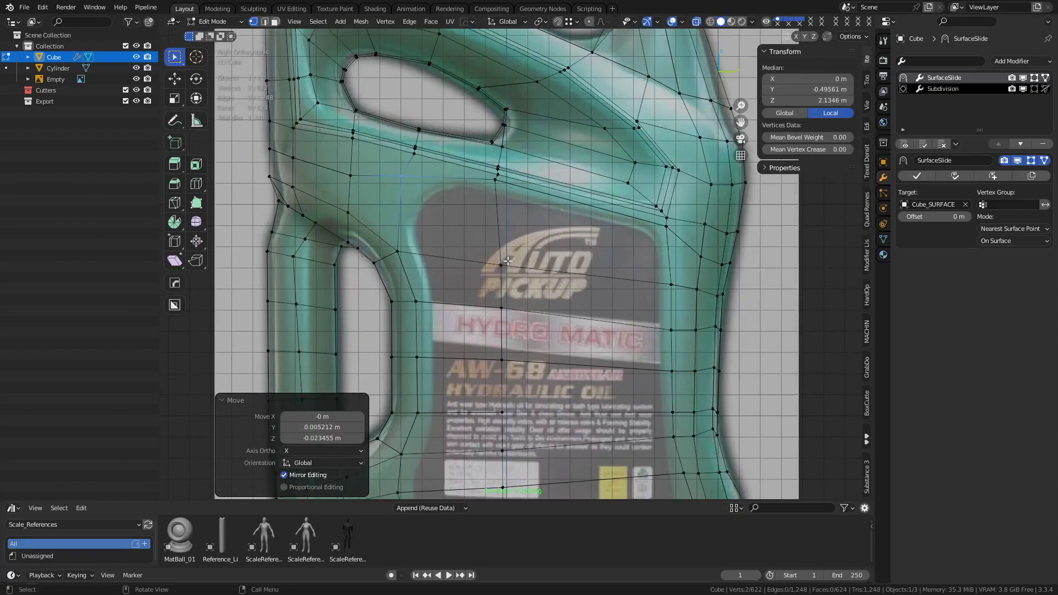
- Check the side topology on the solid shaded mesh and finish Surface Slide
{"action": "key", "text": "alt+z"}
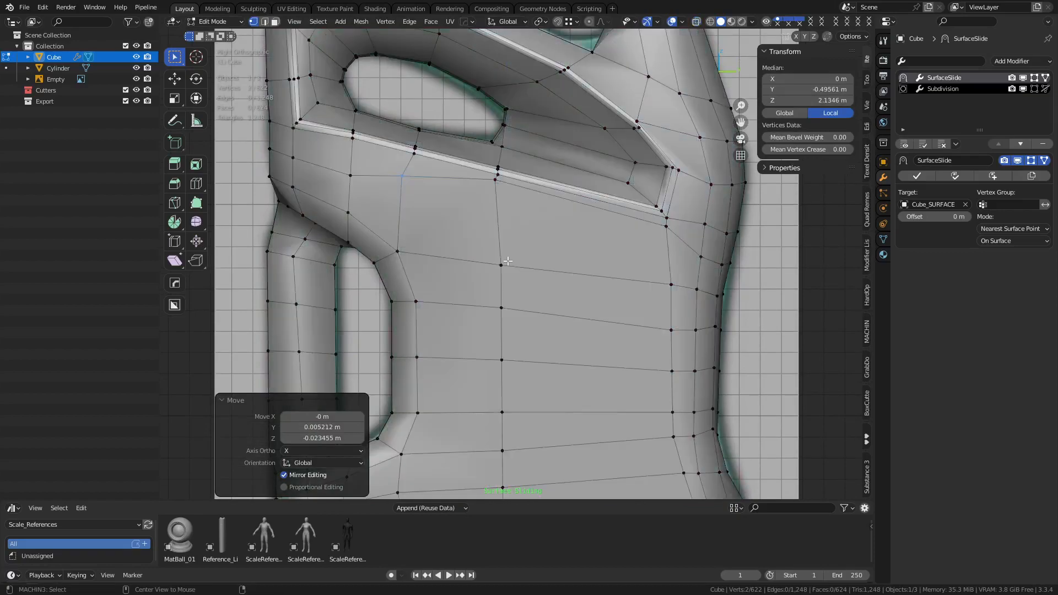
{"action": "key", "text": "alt+z"}
{"action": "middle_click_drag", "start_coordinate": [552, 387], "coordinate": [537, 289], "text": "shift"}
{"action": "key", "text": "q"}
{"action": "mouse_move", "coordinate": [624, 358]}
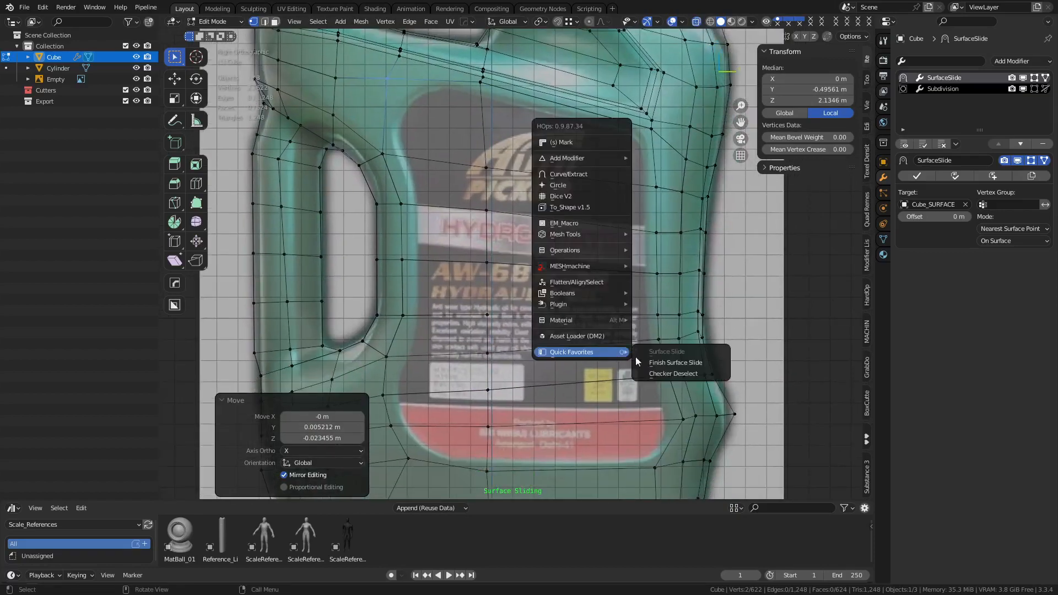
{"action": "left_click", "coordinate": [675, 363]}
- Select the region of faces covering the label and inset it by 0.051 m
{"action": "key", "text": "3"}
{"action": "left_click", "coordinate": [464, 425]}
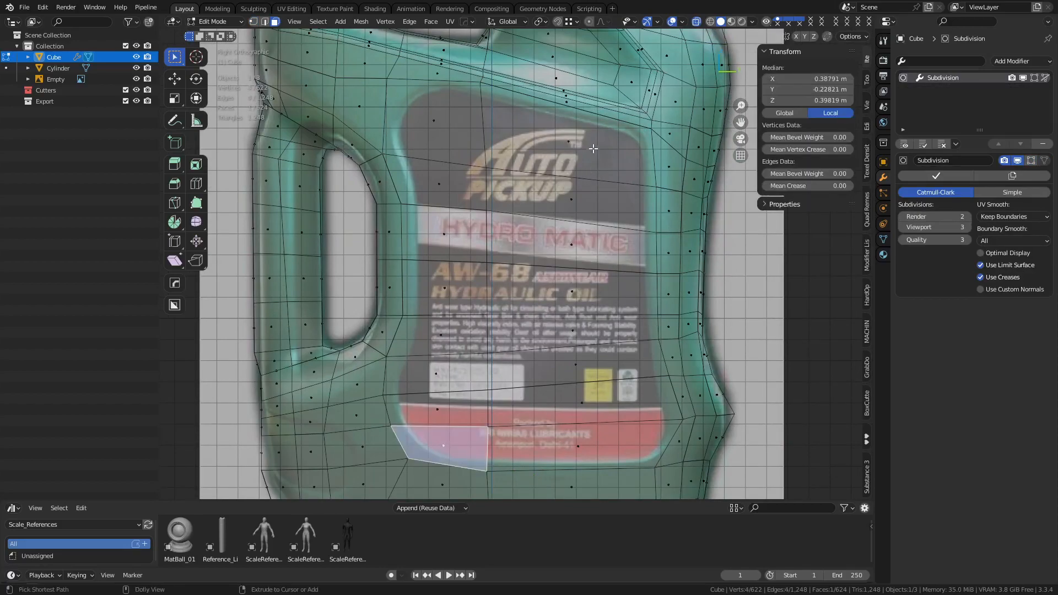
{"action": "left_click", "coordinate": [591, 152], "text": "ctrl+shift"}
{"action": "scroll", "coordinate": [786, 407], "scroll_direction": "down", "scroll_amount": 1}
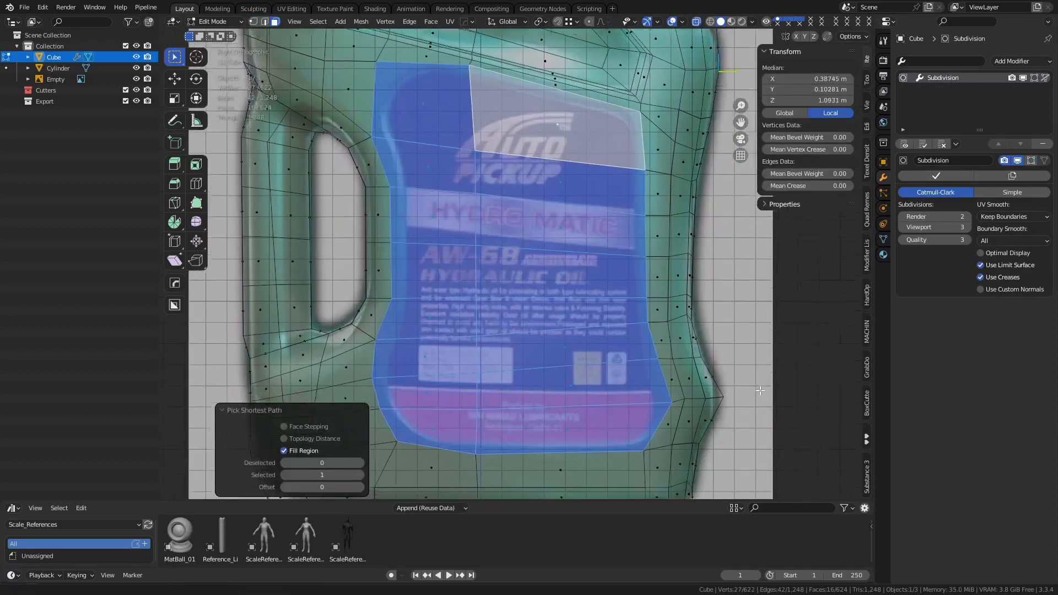
{"action": "key", "text": "i"}
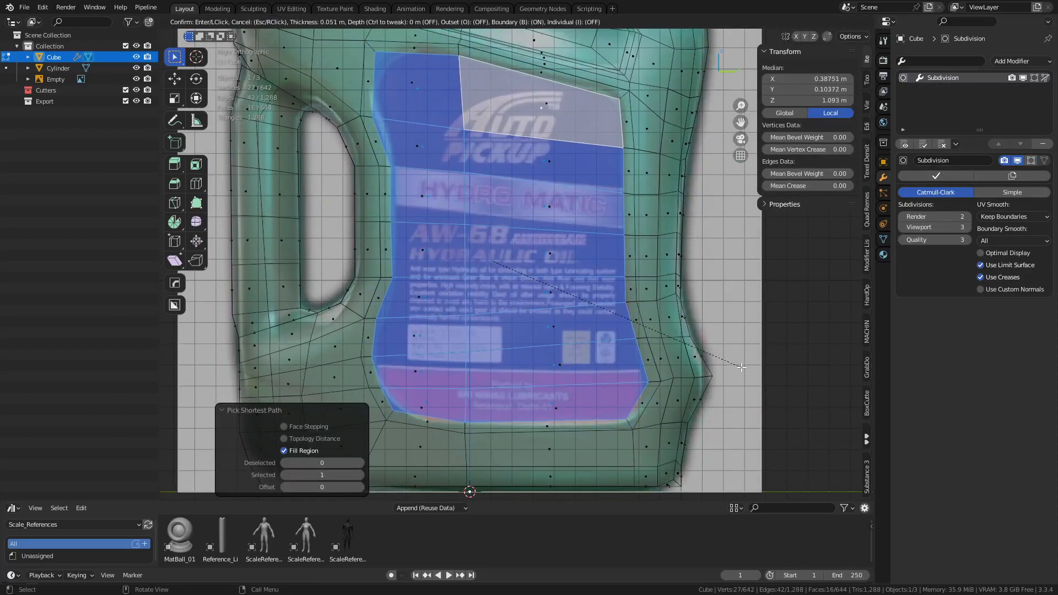
{"action": "left_click", "coordinate": [741, 367]}
- Enable Surface Slide and move the inset's lower rear corner vertex onto the label's curved outline
{"action": "key", "text": "q"}
{"action": "mouse_move", "coordinate": [591, 302]}
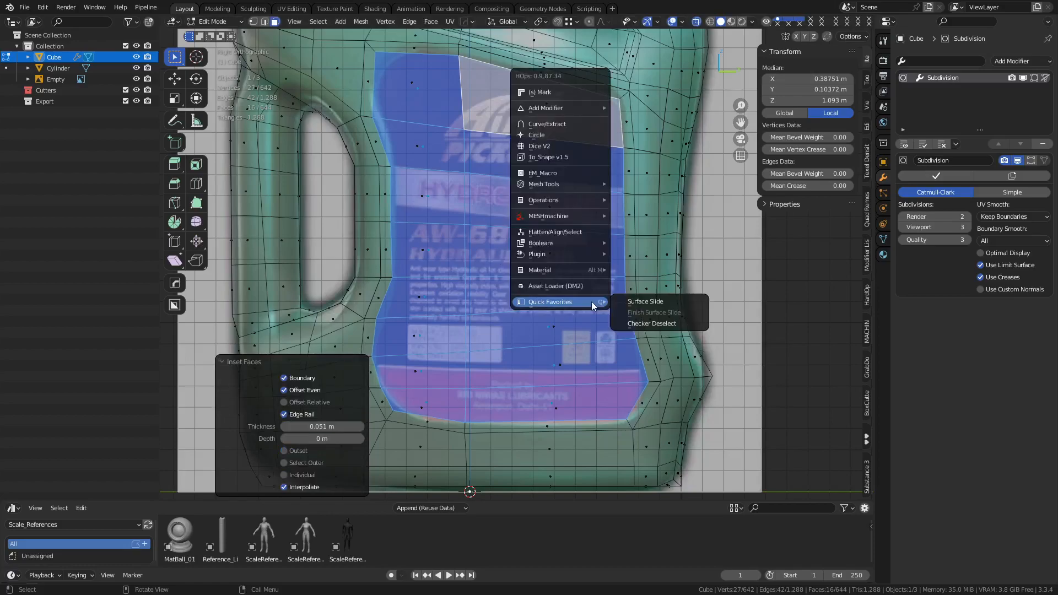
{"action": "left_click", "coordinate": [650, 306]}
{"action": "middle_click_drag", "start_coordinate": [428, 399], "coordinate": [490, 324], "text": "shift"}
{"action": "scroll", "coordinate": [488, 326], "scroll_direction": "up", "scroll_amount": 2}
{"action": "left_click", "coordinate": [425, 370]}
{"action": "key", "text": "g"}
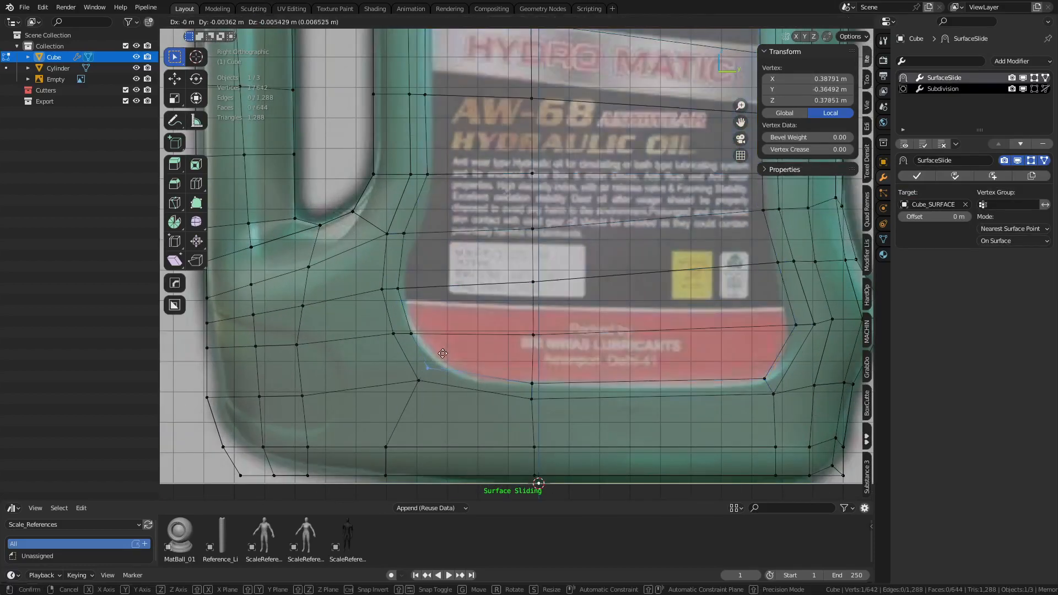
{"action": "left_click", "coordinate": [555, 354]}
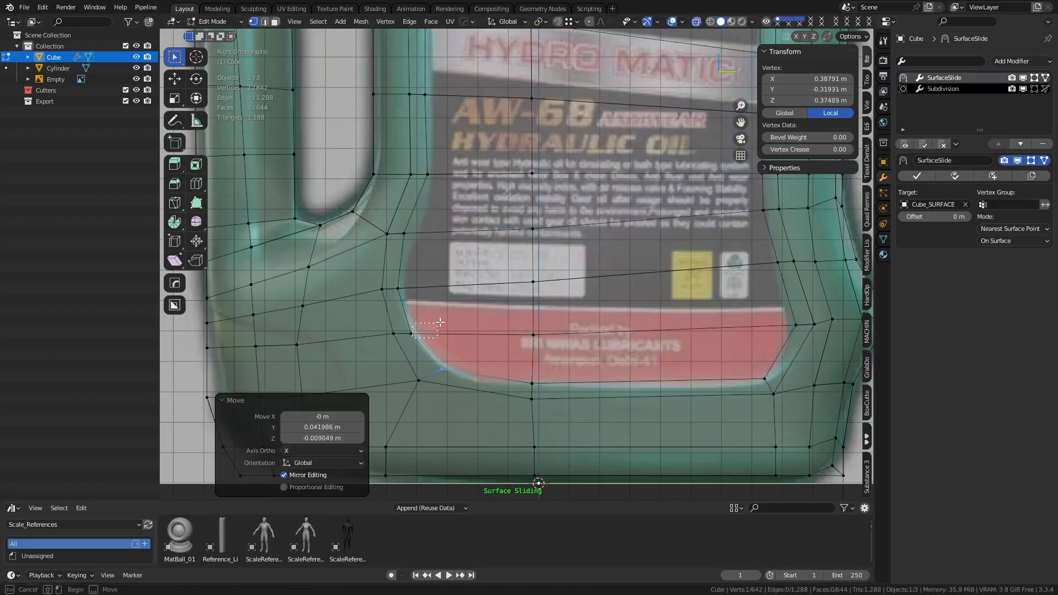
- Add a centered vertical loop cut through the label's rear half and a centered horizontal one across its upper part
{"action": "key", "text": "alt+a"}
{"action": "scroll", "coordinate": [497, 439], "scroll_direction": "down", "scroll_amount": 2}
{"action": "scroll", "coordinate": [497, 438], "scroll_direction": "up", "scroll_amount": 4, "text": "shift"}
{"action": "key", "text": "ctrl+r"}
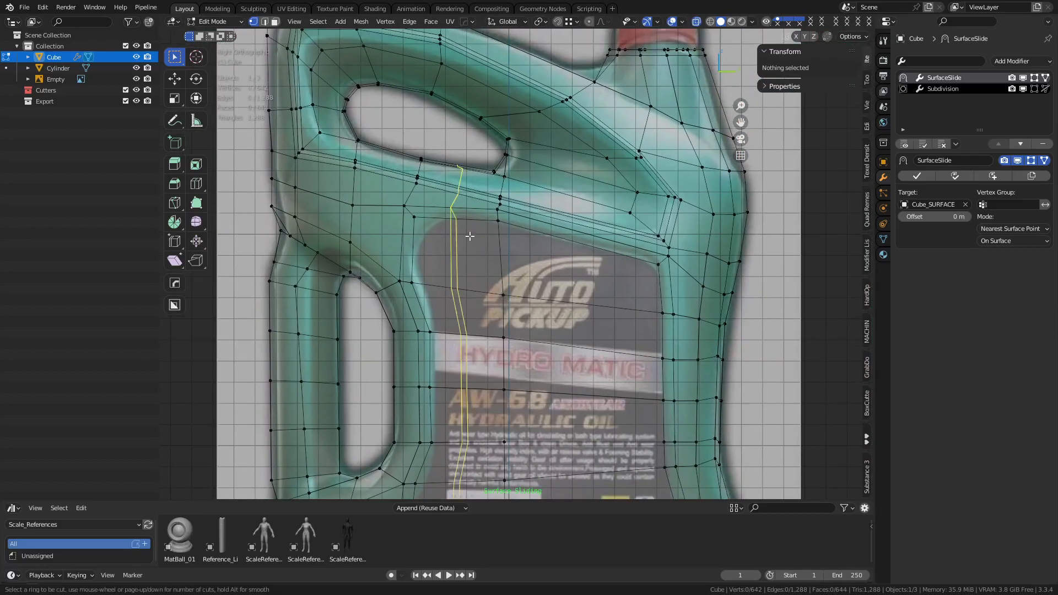
{"action": "left_click", "coordinate": [470, 236]}
{"action": "right_click", "coordinate": [469, 236]}
{"action": "key", "text": "ctrl+r"}
{"action": "left_click", "coordinate": [429, 251]}
{"action": "right_click", "coordinate": [429, 251]}
- Check the label's upper rear corner in Object Mode, then finish and restart Surface Slide on the bottle mesh
{"action": "left_click_drag", "start_coordinate": [390, 259], "coordinate": [426, 236]}
{"action": "middle_click_drag", "start_coordinate": [441, 272], "coordinate": [467, 259], "text": "shift"}
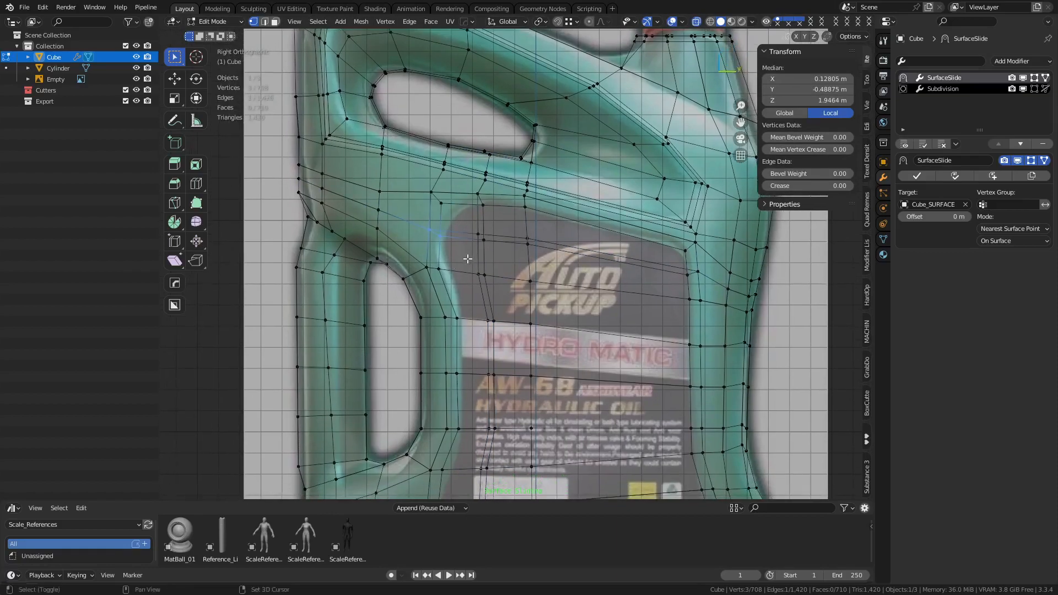
{"action": "scroll", "coordinate": [460, 259], "scroll_direction": "up", "scroll_amount": 3}
{"action": "left_click", "coordinate": [420, 252]}
{"action": "key", "text": "Tab"}
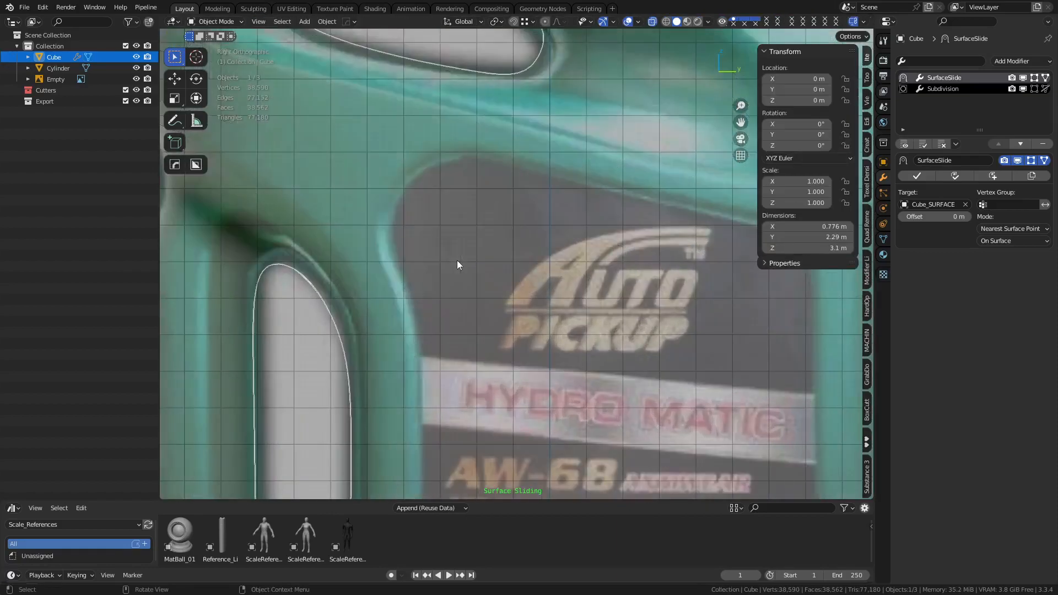
{"action": "key", "text": "Tab"}
{"action": "key", "text": "q"}
{"action": "mouse_move", "coordinate": [538, 264]}
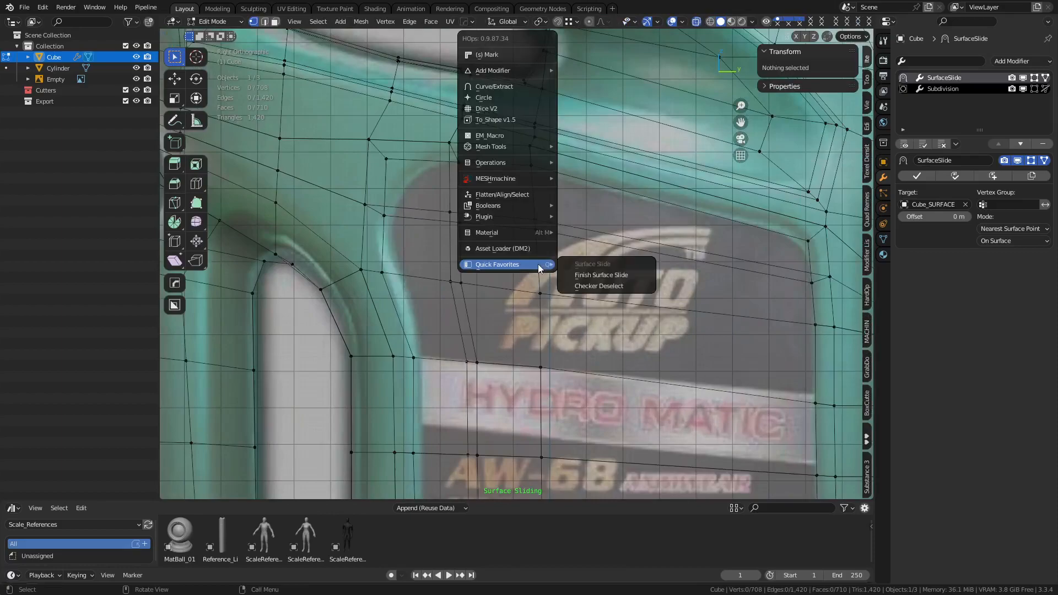
{"action": "left_click", "coordinate": [581, 276]}
{"action": "key", "text": "q"}
{"action": "mouse_move", "coordinate": [580, 276]}
{"action": "left_click", "coordinate": [672, 276]}
- Inspect the vertices near the label's upper rear corner in perspective and finish Surface Slide
{"action": "middle_click_drag", "start_coordinate": [441, 240], "coordinate": [480, 265], "text": "shift"}
{"action": "left_click", "coordinate": [418, 237]}
{"action": "scroll", "coordinate": [529, 286], "scroll_direction": "down", "scroll_amount": 9}
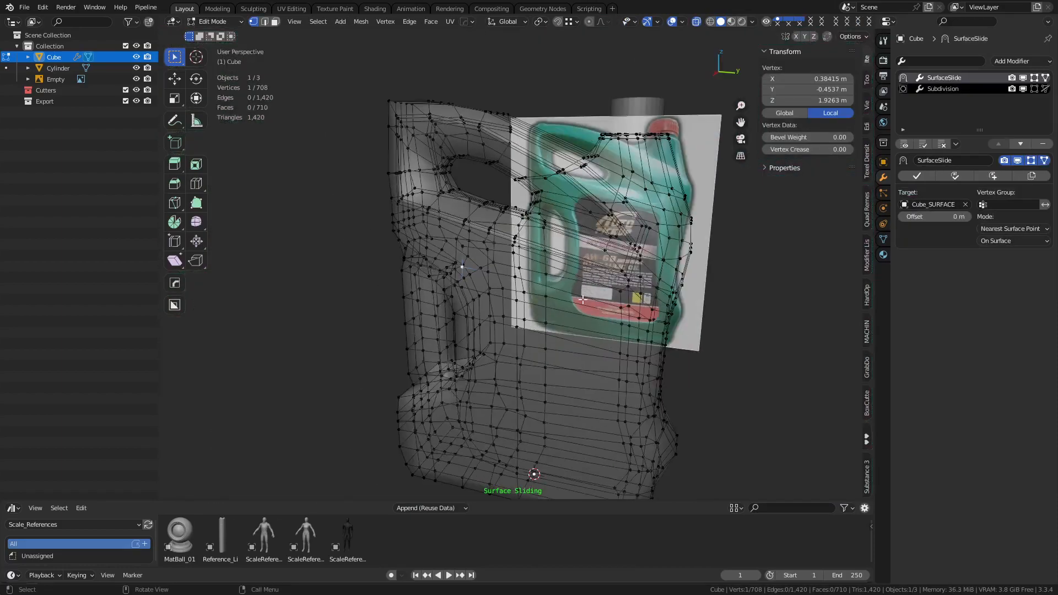
{"action": "middle_click_drag", "start_coordinate": [597, 286], "coordinate": [543, 308]}
{"action": "scroll", "coordinate": [470, 323], "scroll_direction": "up", "scroll_amount": 7}
{"action": "middle_click_drag", "start_coordinate": [470, 323], "coordinate": [600, 283]}
{"action": "right_click", "coordinate": [562, 267]}
{"action": "mouse_move", "coordinate": [556, 270]}
{"action": "left_click", "coordinate": [608, 277]}
- Symmetrize the whole bottle mesh across its centre plane and enable Surface Slide again
{"action": "scroll", "coordinate": [609, 279], "scroll_direction": "down", "scroll_amount": 4}
{"action": "key", "text": "a"}
{"action": "key", "text": "alt+x"}
{"action": "key", "text": "q"}
{"action": "mouse_move", "coordinate": [599, 283]}
{"action": "left_click", "coordinate": [653, 283]}
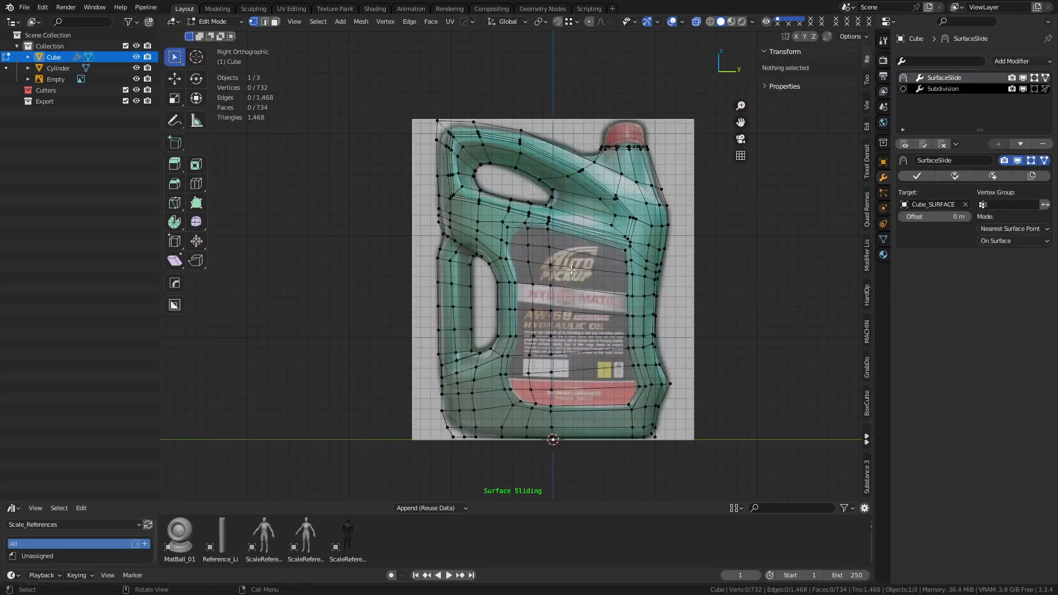
- Move three inset vertices around the label's upper rear corner onto its rounded outline
{"action": "scroll", "coordinate": [475, 208], "scroll_direction": "up", "scroll_amount": 6}
{"action": "left_click_drag", "start_coordinate": [475, 208], "coordinate": [477, 206]}
{"action": "key", "text": "g"}
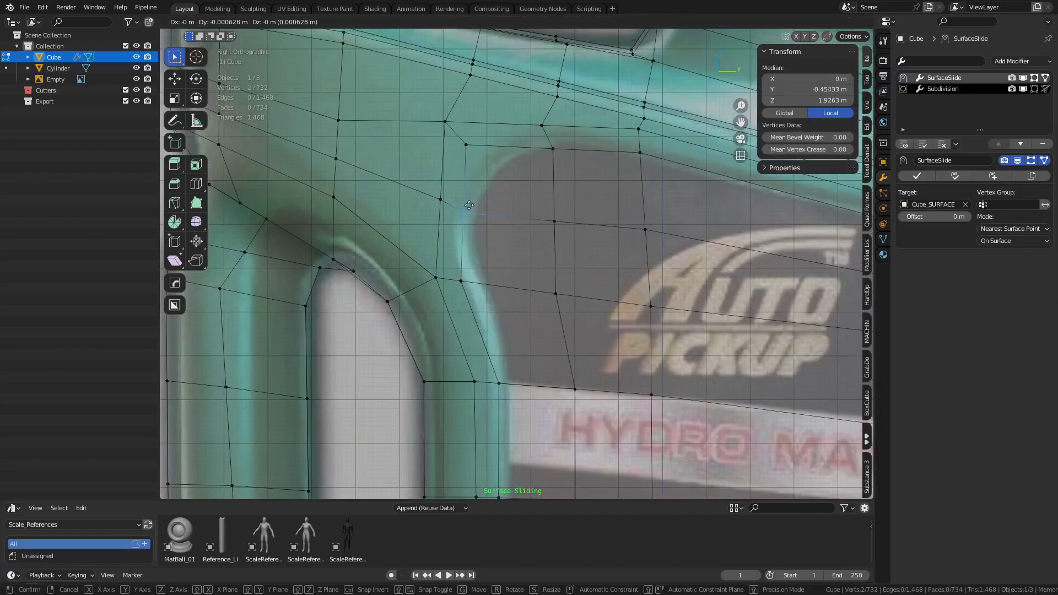
{"action": "left_click", "coordinate": [468, 206]}
{"action": "left_click_drag", "start_coordinate": [452, 163], "coordinate": [486, 134]}
{"action": "key", "text": "g"}
{"action": "left_click", "coordinate": [723, 256]}
{"action": "left_click_drag", "start_coordinate": [533, 170], "coordinate": [563, 141]}
{"action": "key", "text": "g"}
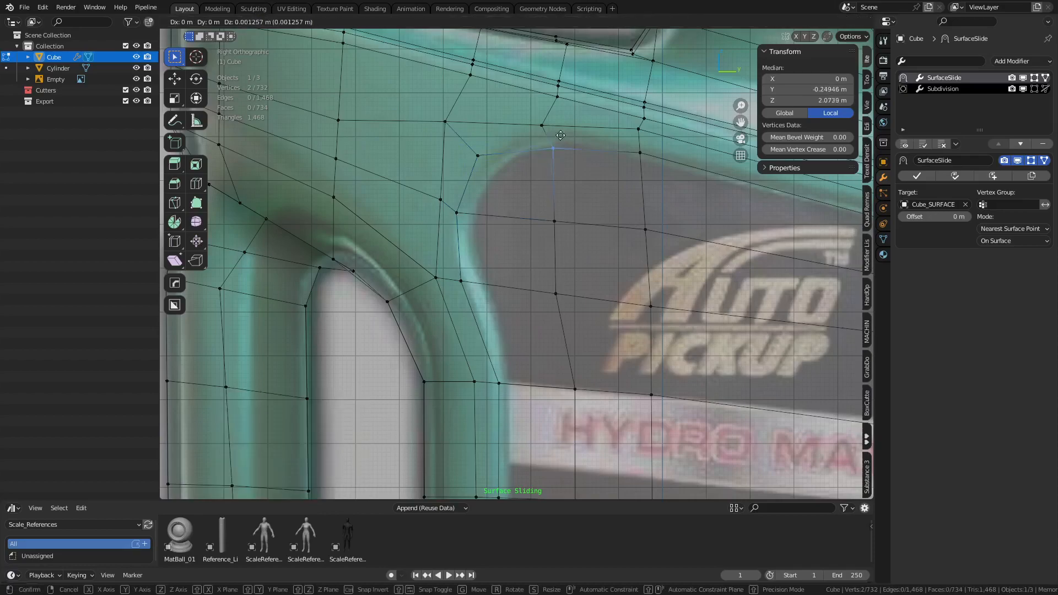
{"action": "left_click", "coordinate": [554, 123]}
- Adjust the two outer-loop vertices just above the label's upper rear corner to even the spacing
{"action": "middle_click_drag", "start_coordinate": [554, 123], "coordinate": [547, 200], "text": "shift"}
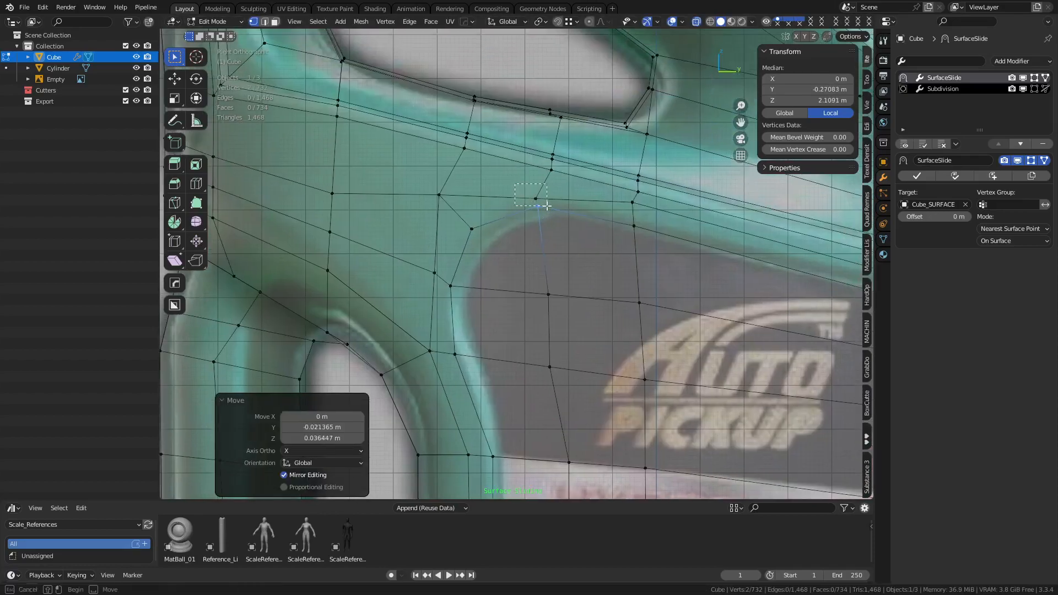
{"action": "left_click", "coordinate": [551, 187]}
{"action": "left_click", "coordinate": [439, 194]}
{"action": "key", "text": "g"}
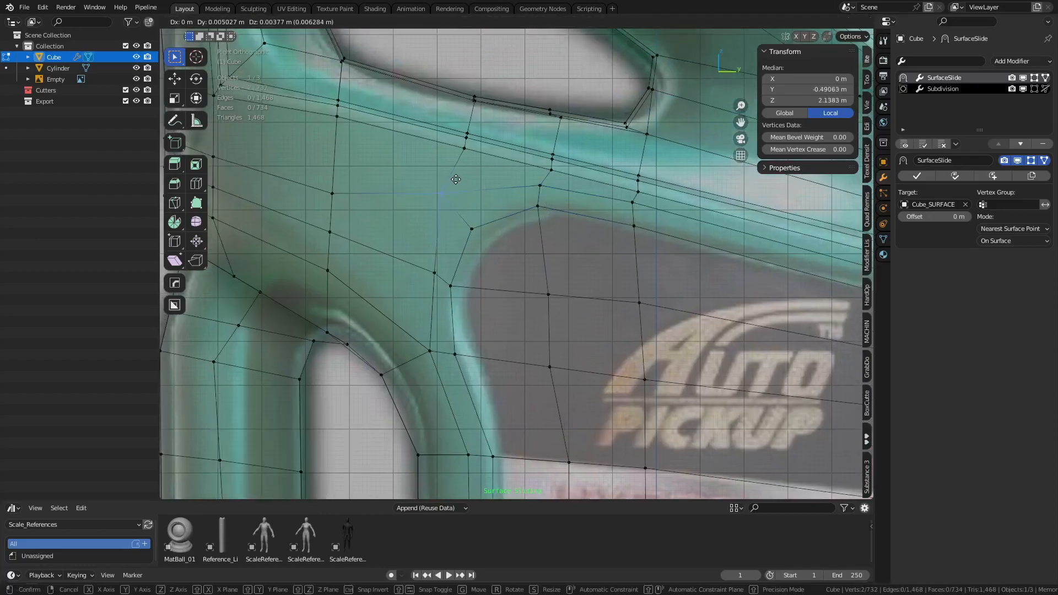
{"action": "left_click", "coordinate": [457, 184]}
- Move the inset vertices beside the rear grip onto the label's curved rear outline
{"action": "middle_click_drag", "start_coordinate": [468, 309], "coordinate": [484, 189], "text": "shift"}
{"action": "left_click_drag", "start_coordinate": [476, 242], "coordinate": [462, 224]}
{"action": "key", "text": "g"}
{"action": "left_click", "coordinate": [503, 246]}
{"action": "key", "text": "g"}
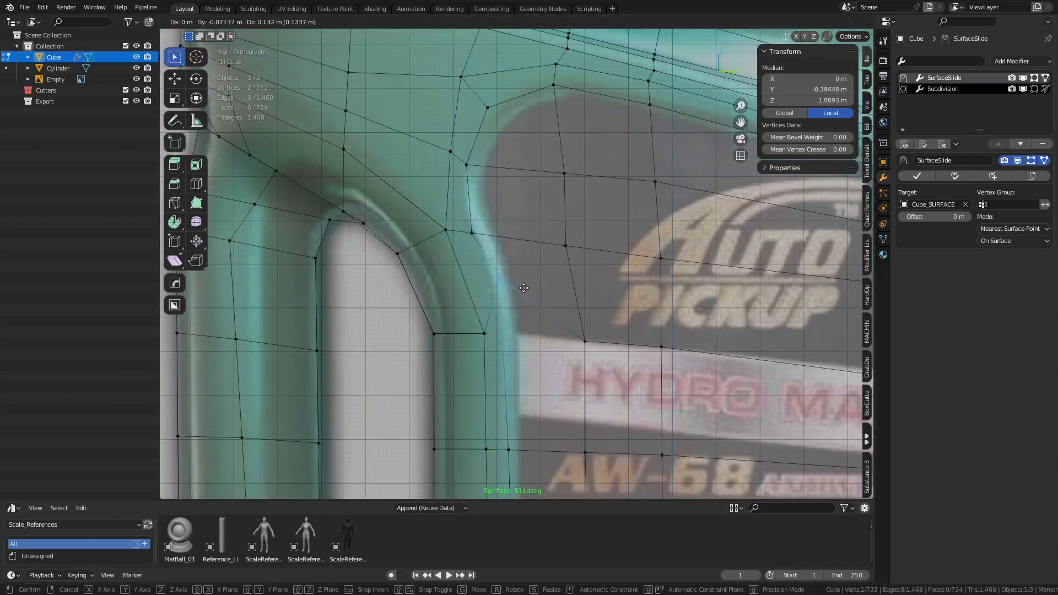
{"action": "left_click", "coordinate": [533, 302]}
- Raise the neighbouring vertices inside the label and beside the grip opening to even out the edge flow
{"action": "middle_click_drag", "start_coordinate": [533, 302], "coordinate": [509, 211], "text": "shift"}
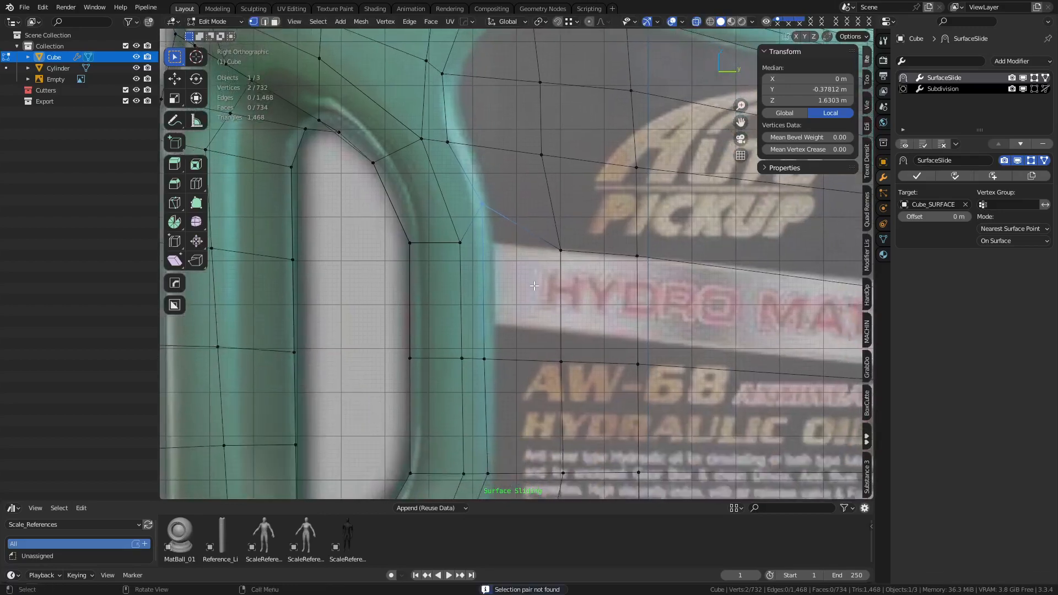
{"action": "left_click", "coordinate": [560, 249]}
{"action": "key", "text": "g"}
{"action": "left_click", "coordinate": [592, 211]}
{"action": "left_click_drag", "start_coordinate": [439, 275], "coordinate": [465, 235]}
{"action": "key", "text": "g"}
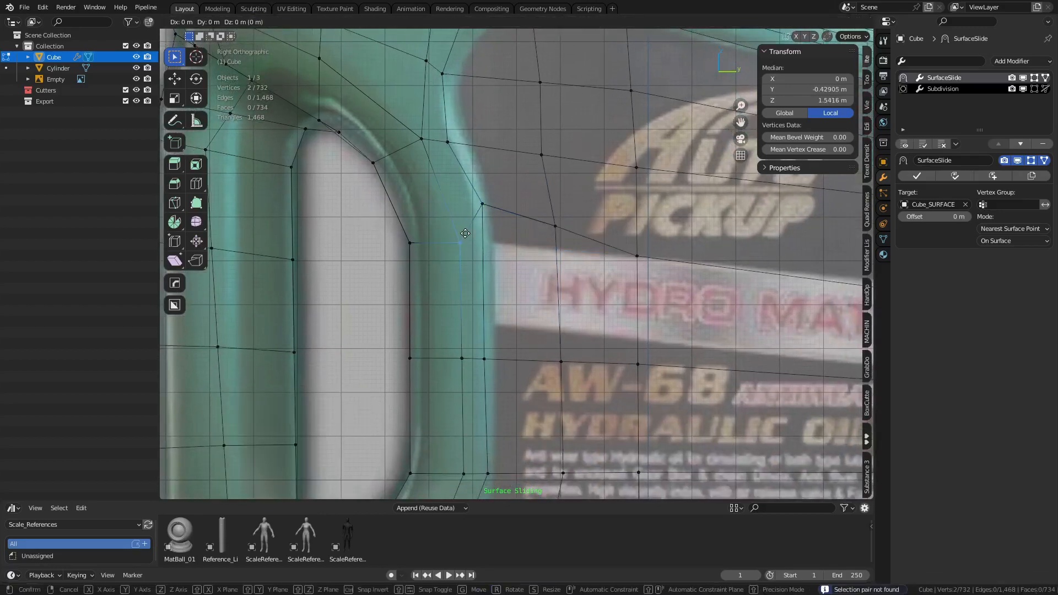
{"action": "left_click", "coordinate": [456, 219]}
- Go to the label's upper front corner and finish Surface Slide
{"action": "middle_click_drag", "start_coordinate": [606, 165], "coordinate": [507, 255], "text": "shift"}
{"action": "middle_click_drag", "start_coordinate": [775, 181], "coordinate": [560, 223], "text": "shift"}
{"action": "scroll", "coordinate": [623, 253], "scroll_direction": "down", "scroll_amount": 3}
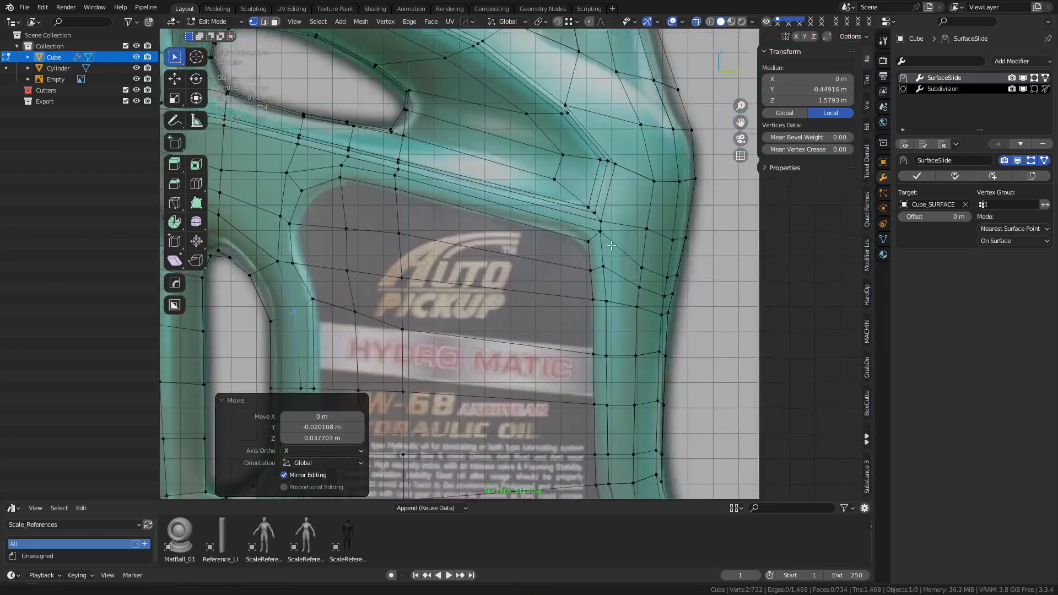
{"action": "middle_click_drag", "start_coordinate": [617, 262], "coordinate": [597, 217], "text": "shift"}
{"action": "key", "text": "q"}
{"action": "mouse_move", "coordinate": [600, 239]}
{"action": "left_click", "coordinate": [634, 250]}
- Knife a straight vertical cut through the label's front part, from the handle recess down past the bottle's base
{"action": "key", "text": "ctrl+r"}
{"action": "key", "text": "Escape"}
{"action": "scroll", "coordinate": [563, 223], "scroll_direction": "down", "scroll_amount": 3}
{"action": "key", "text": "k"}
{"action": "left_click", "coordinate": [521, 146]}
{"action": "key", "text": "a"}
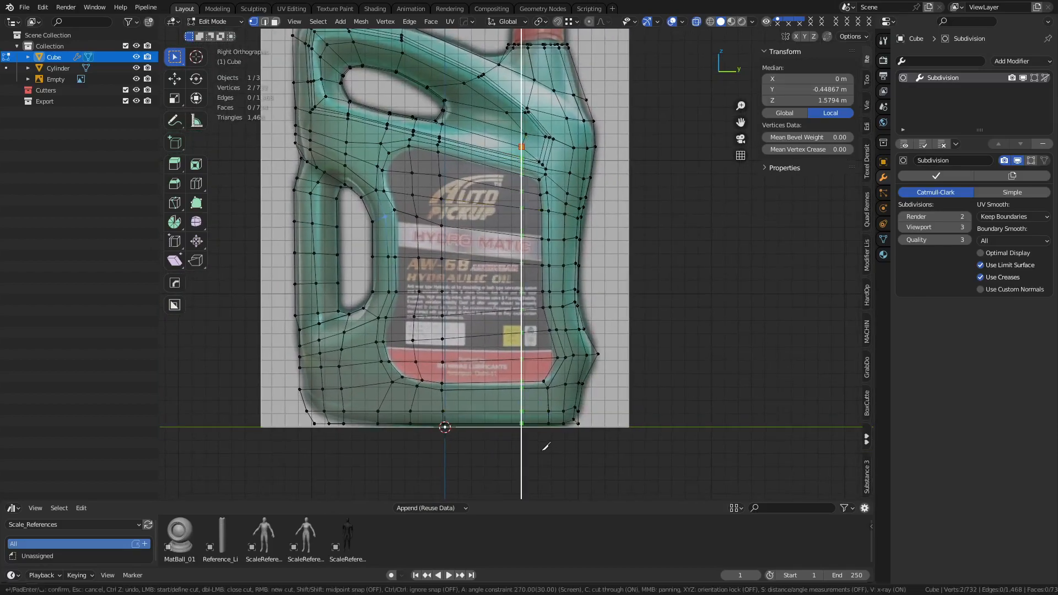
{"action": "key", "text": "Return"}
- Knife a cut from the vertical cut's upper end across the handle recess border to the bottle's front edge
{"action": "scroll", "coordinate": [522, 275], "scroll_direction": "up", "scroll_amount": 8}
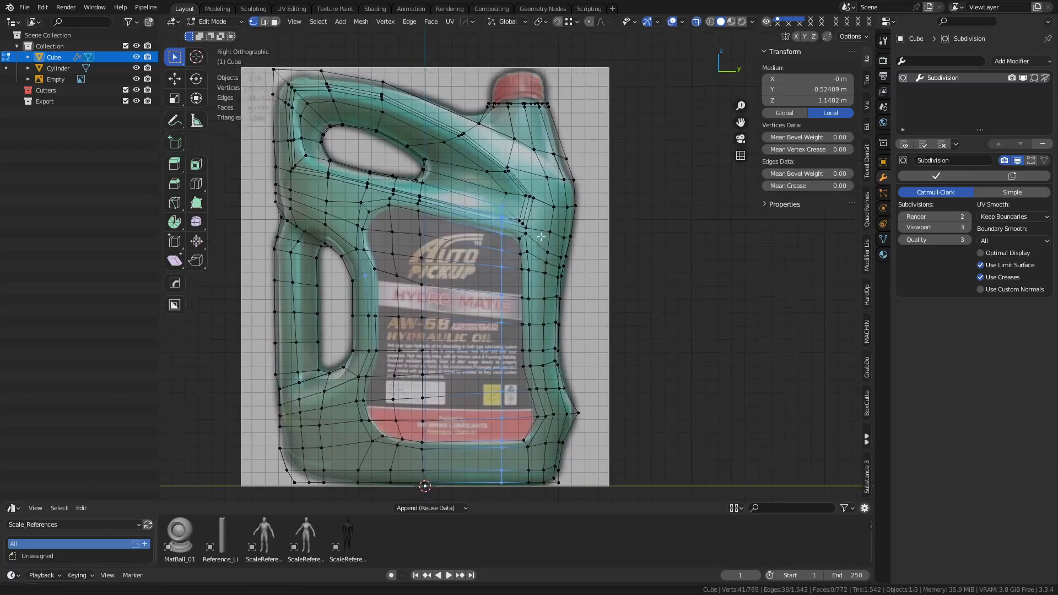
{"action": "key", "text": "k"}
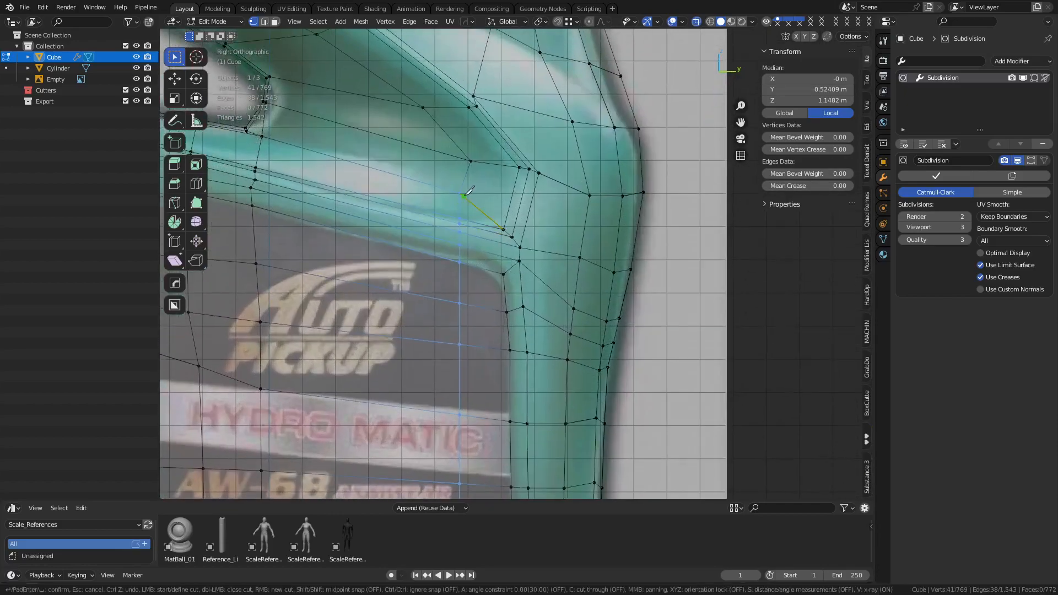
{"action": "left_click", "coordinate": [460, 193]}
{"action": "left_click", "coordinate": [652, 240]}
{"action": "key", "text": "Return"}
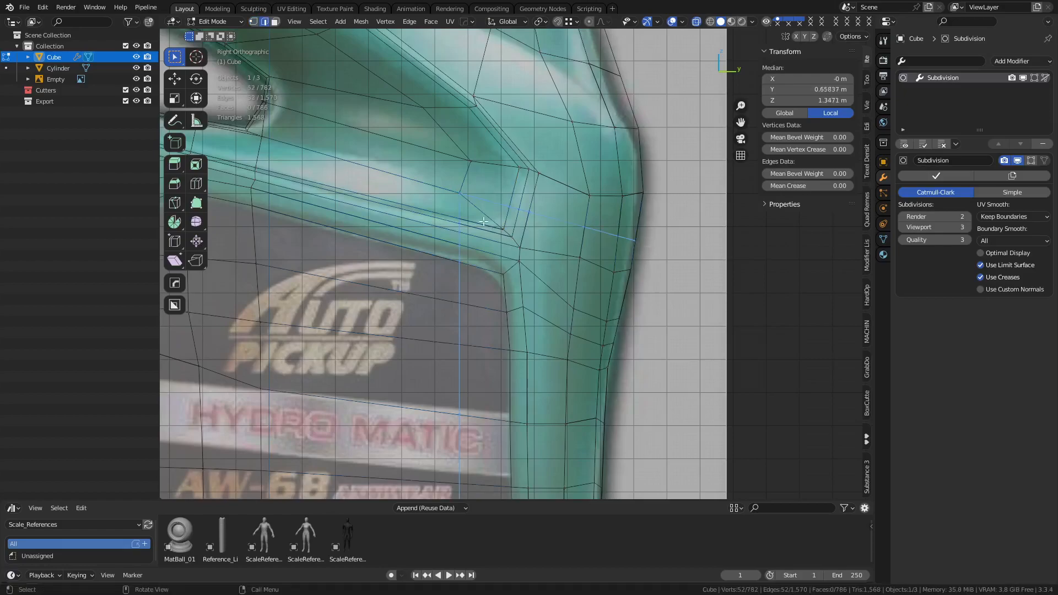
- Dissolve the diagonal edge in the recess's lower front corner and return to vertex selection
{"action": "key", "text": "ctrl+x"}
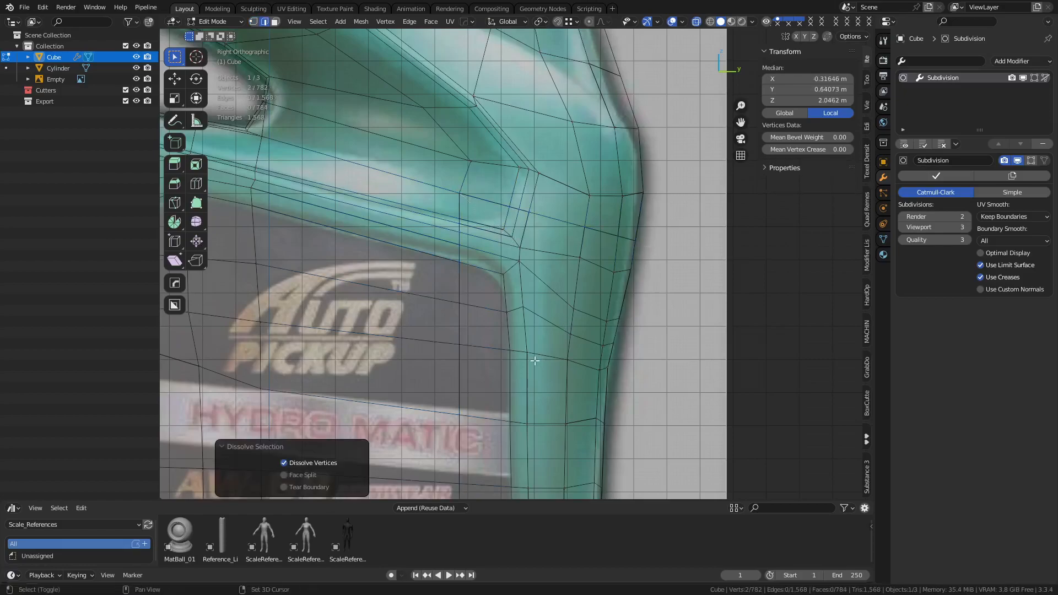
{"action": "middle_click_drag", "start_coordinate": [534, 361], "coordinate": [591, 320], "text": "shift"}
{"action": "key", "text": "alt+z"}
{"action": "key", "text": "alt+z"}
{"action": "key", "text": "1"}
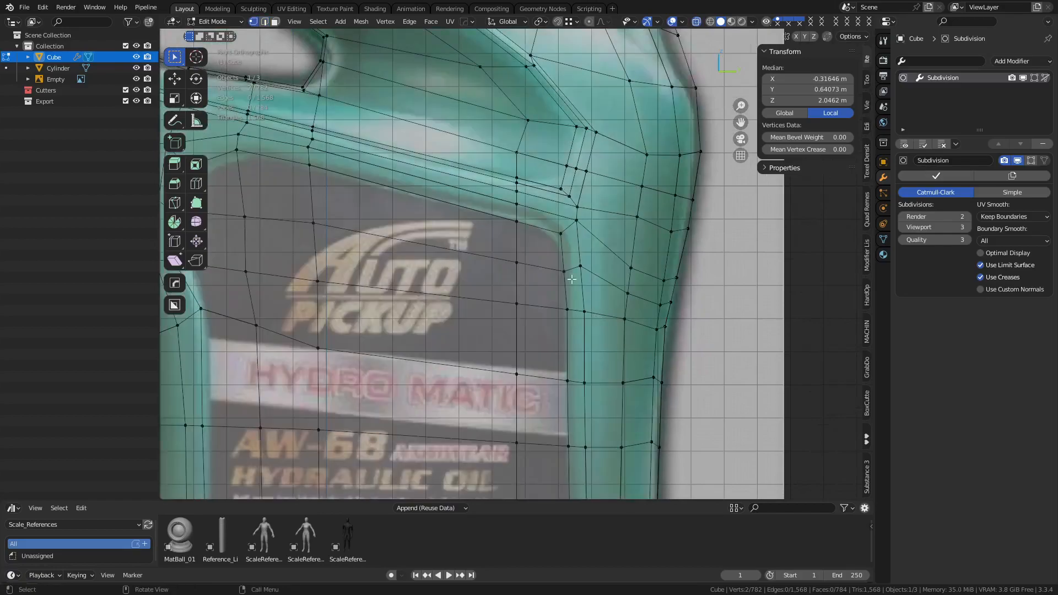
{"action": "left_click_drag", "start_coordinate": [548, 253], "coordinate": [570, 225]}
{"action": "key", "text": "g"}
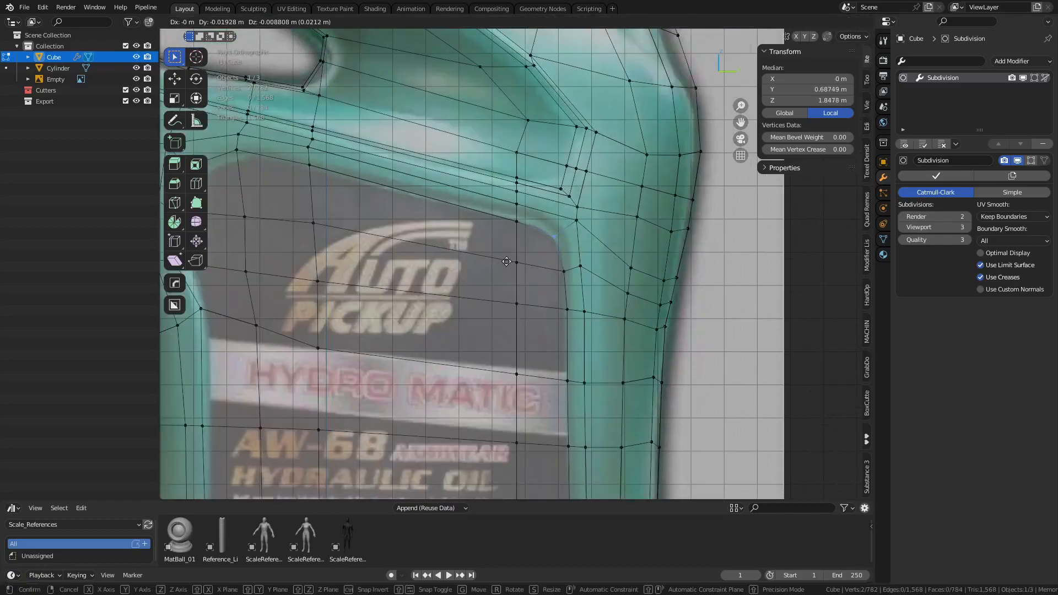
{"action": "right_click", "coordinate": [507, 262]}
- Start Surface Slide and move the vertex at the label's upper front corner onto the reference outline
{"action": "key", "text": "q"}
{"action": "mouse_move", "coordinate": [630, 290]}
{"action": "left_click", "coordinate": [669, 287]}
{"action": "left_click_drag", "start_coordinate": [539, 250], "coordinate": [567, 227]}
{"action": "key", "text": "g"}
{"action": "left_click", "coordinate": [562, 229]}
- Slide the vertices on the lower rear side of the label border onto the reference outline
{"action": "middle_click_drag", "start_coordinate": [580, 261], "coordinate": [646, 262], "text": "shift"}
{"action": "middle_click_drag", "start_coordinate": [552, 249], "coordinate": [590, 251], "text": "shift"}
{"action": "middle_click_drag", "start_coordinate": [571, 354], "coordinate": [565, 180], "text": "shift"}
{"action": "middle_click_drag", "start_coordinate": [398, 292], "coordinate": [452, 257], "text": "shift"}
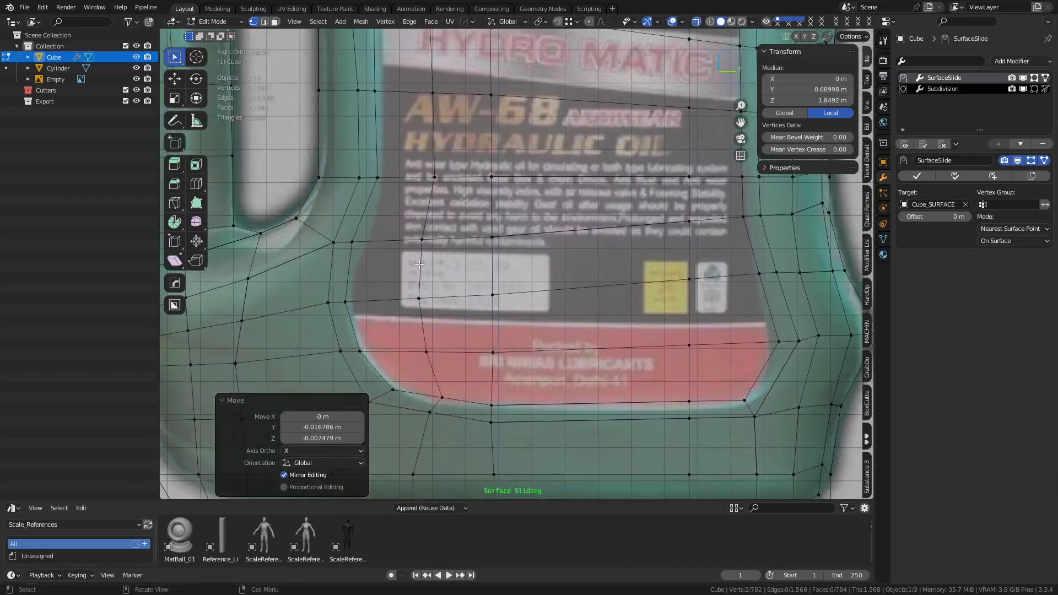
{"action": "left_click_drag", "start_coordinate": [344, 257], "coordinate": [372, 235]}
{"action": "key", "text": "g"}
{"action": "left_click", "coordinate": [361, 295]}
{"action": "key", "text": "g"}
{"action": "left_click", "coordinate": [362, 234]}
- Adjust the vertices around the rear label border's bend beside the side handle opening to follow the label outline
{"action": "left_click_drag", "start_coordinate": [350, 190], "coordinate": [373, 195]}
{"action": "key", "text": "g"}
{"action": "left_click", "coordinate": [398, 200]}
{"action": "right_click", "coordinate": [399, 200]}
{"action": "mouse_move", "coordinate": [399, 199]}
{"action": "key", "text": "ctrl+z"}
{"action": "key", "text": "g"}
{"action": "left_click", "coordinate": [364, 286]}
{"action": "key", "text": "g"}
{"action": "left_click", "coordinate": [408, 316]}
- Slide the vertex pairs along the label's bottom border and lower rear corner down to the label's lower outline
{"action": "middle_click_drag", "start_coordinate": [407, 316], "coordinate": [396, 256], "text": "shift"}
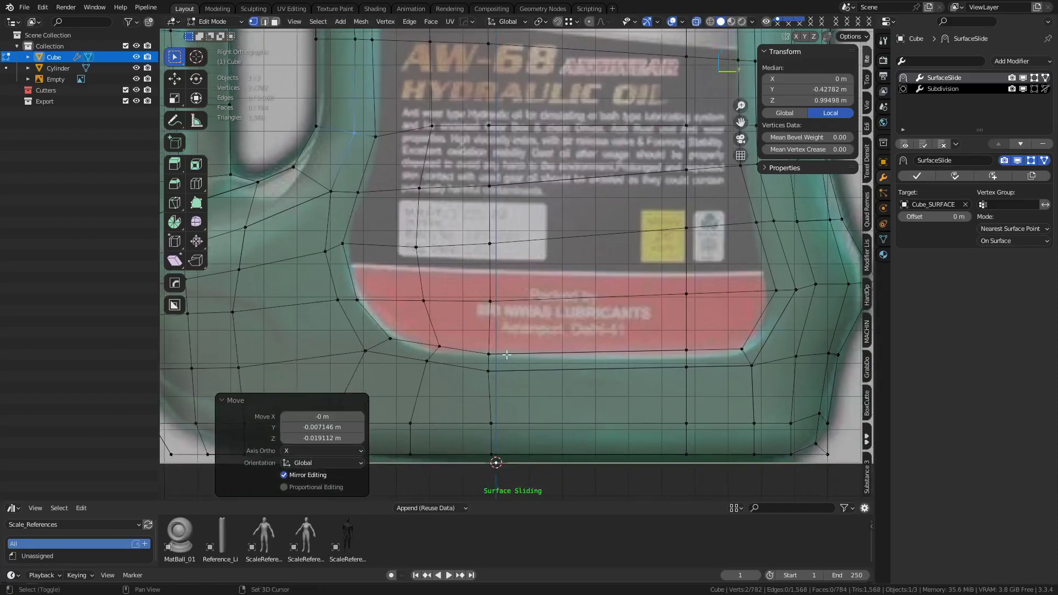
{"action": "left_click_drag", "start_coordinate": [445, 330], "coordinate": [442, 342]}
{"action": "key", "text": "g"}
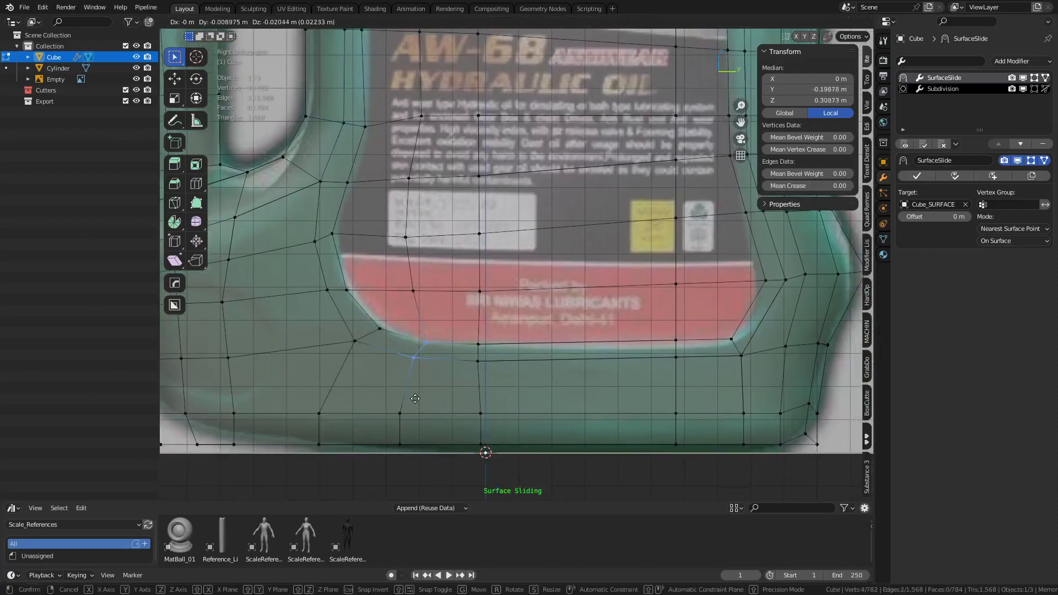
{"action": "left_click", "coordinate": [415, 398]}
{"action": "middle_click_drag", "start_coordinate": [600, 344], "coordinate": [506, 369], "text": "shift"}
{"action": "left_click_drag", "start_coordinate": [548, 357], "coordinate": [576, 392]}
{"action": "key", "text": "g"}
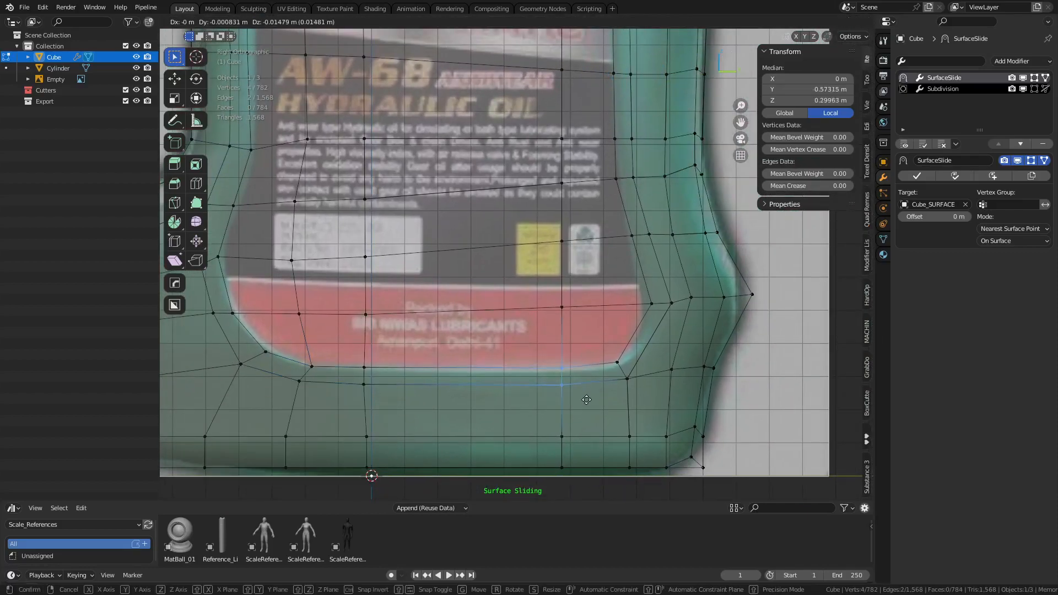
{"action": "left_click", "coordinate": [586, 412]}
{"action": "left_click_drag", "start_coordinate": [358, 344], "coordinate": [383, 392]}
{"action": "key", "text": "g"}
{"action": "left_click", "coordinate": [383, 395]}
- Slide the vertices around the label's lower front corner and the bend above it to match the reference's rounded corner
{"action": "left_click_drag", "start_coordinate": [584, 395], "coordinate": [650, 353]}
{"action": "key", "text": "g"}
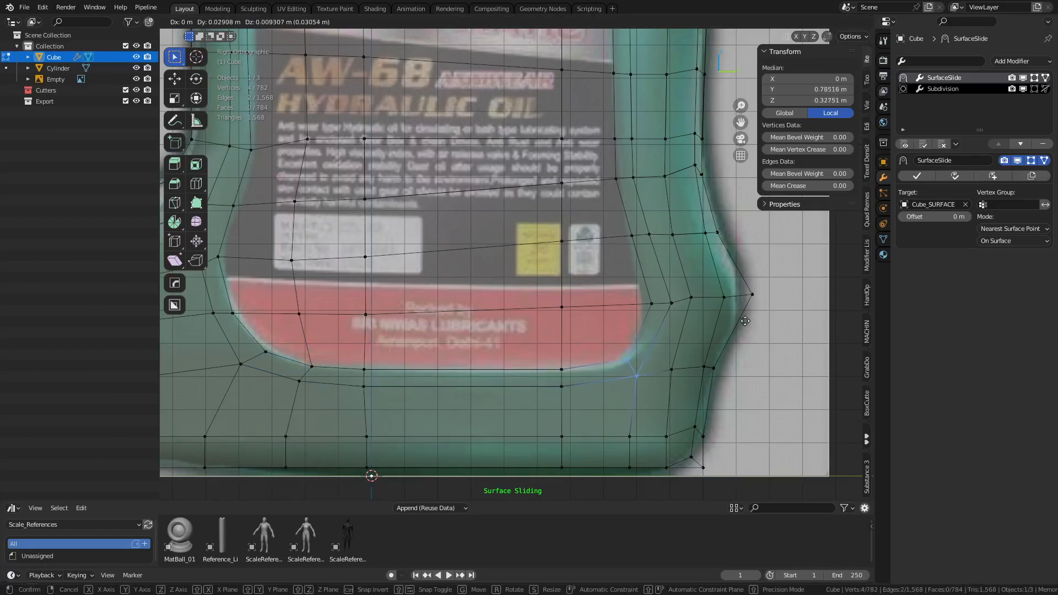
{"action": "left_click", "coordinate": [744, 320]}
{"action": "left_click_drag", "start_coordinate": [669, 297], "coordinate": [669, 297]}
{"action": "key", "text": "g"}
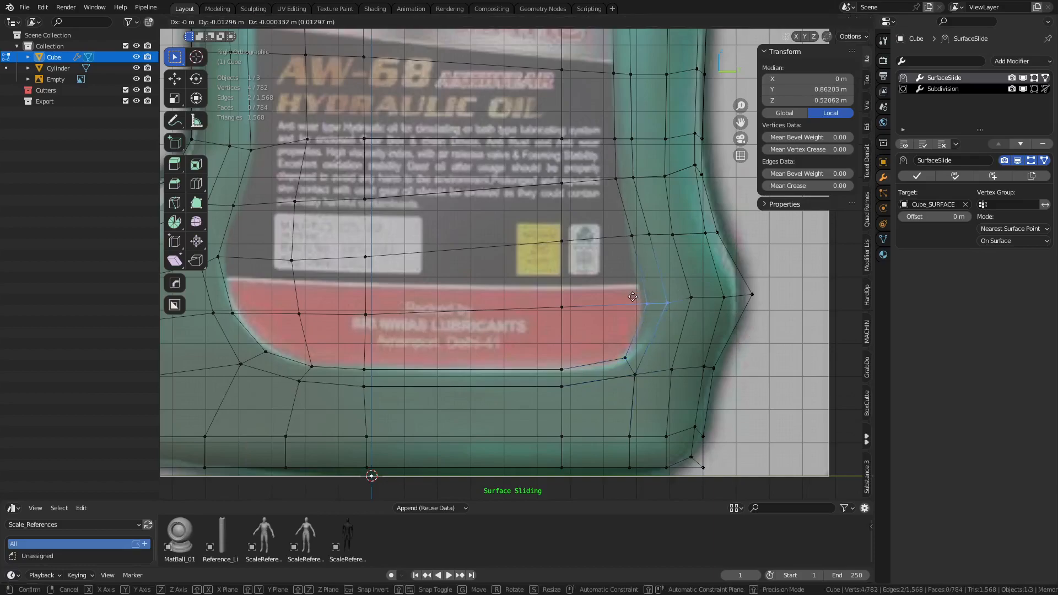
{"action": "left_click", "coordinate": [625, 312]}
{"action": "left_click_drag", "start_coordinate": [607, 387], "coordinate": [665, 346]}
{"action": "key", "text": "g"}
{"action": "left_click", "coordinate": [724, 358]}
- Turn off X-ray and finish Surface Slide
{"action": "middle_click_drag", "start_coordinate": [638, 166], "coordinate": [637, 401], "text": "shift"}
{"action": "scroll", "coordinate": [636, 401], "scroll_direction": "down", "scroll_amount": 4}
{"action": "key", "text": "alt+z"}
{"action": "middle_click_drag", "start_coordinate": [604, 328], "coordinate": [533, 341]}
{"action": "key", "text": "q"}
{"action": "left_click", "coordinate": [588, 327]}
- Try to sink the label's face region inward with Shrink/Fatten
{"action": "key", "text": "3"}
{"action": "left_click", "coordinate": [423, 144], "text": "ctrl+shift"}
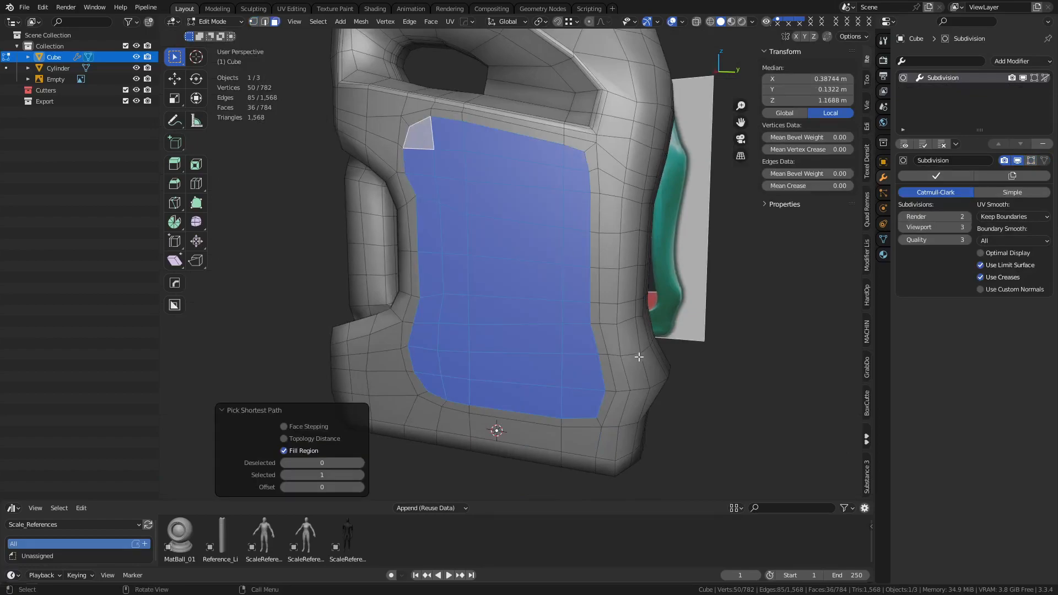
{"action": "middle_click_drag", "start_coordinate": [652, 420], "coordinate": [656, 380], "text": "shift"}
{"action": "scroll", "coordinate": [664, 383], "scroll_direction": "up", "scroll_amount": 1}
{"action": "key", "text": "alt+s"}
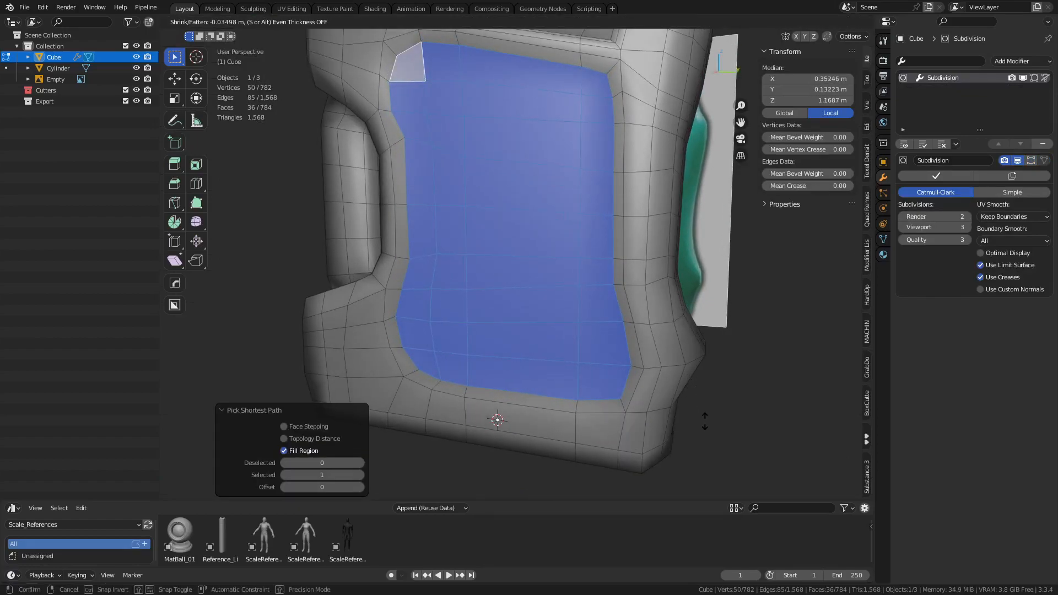
{"action": "left_click", "coordinate": [708, 402]}
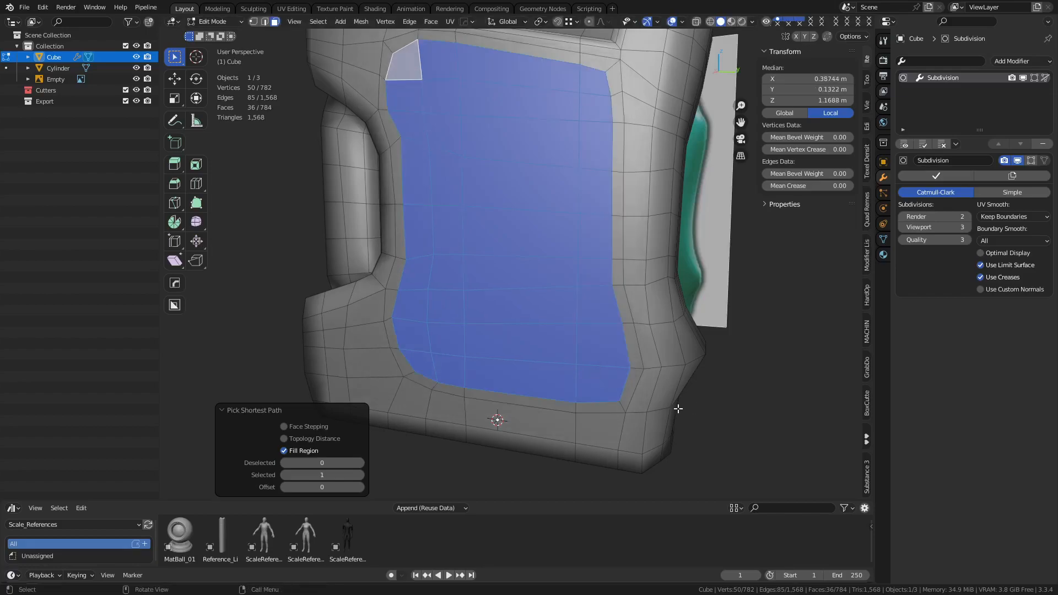
- Add a centred edge loop in the strip around the label and select all faces inside the label border
{"action": "key", "text": "ctrl+r"}
{"action": "left_click", "coordinate": [412, 372]}
{"action": "right_click", "coordinate": [412, 373]}
{"action": "key", "text": "3"}
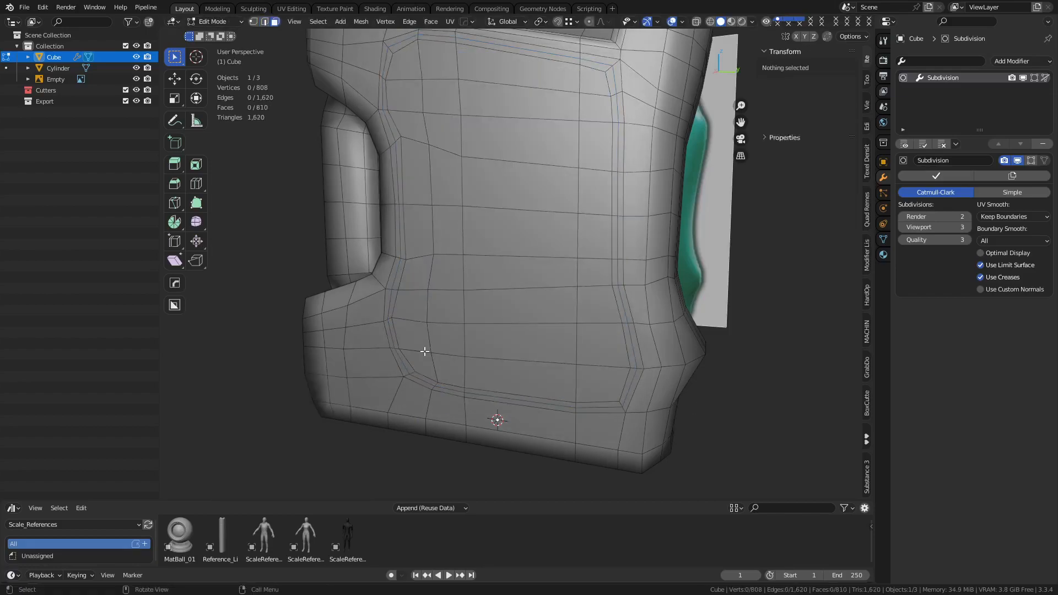
{"action": "left_click", "coordinate": [424, 356]}
{"action": "left_click", "coordinate": [597, 74], "text": "ctrl+shift"}
- Sink the label's faces about 0.037 m with Shrink/Fatten and inset them slightly
{"action": "key", "text": "alt+s"}
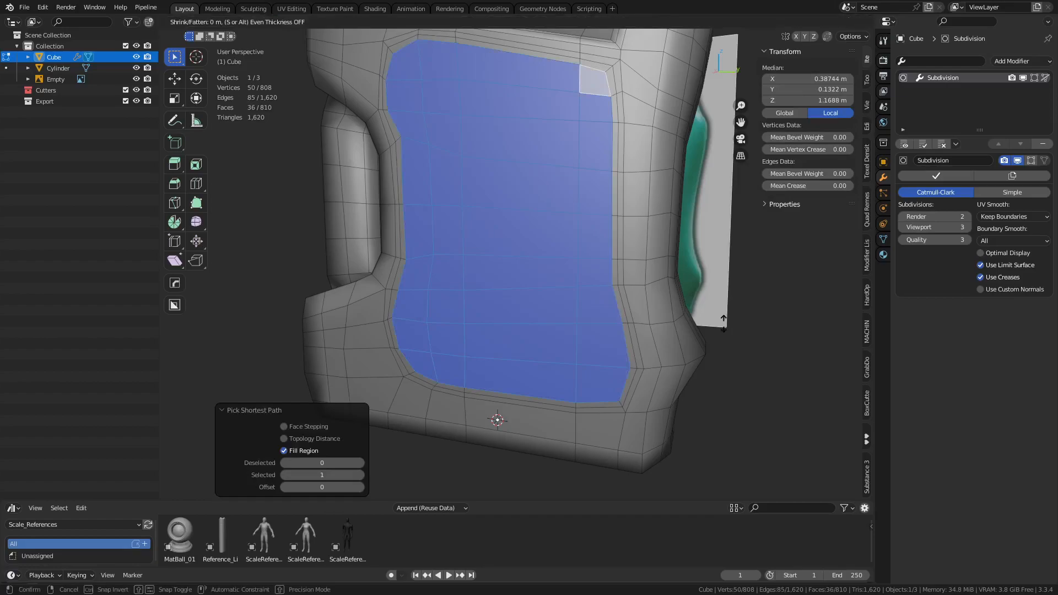
{"action": "key", "text": "Return"}
{"action": "key", "text": "i"}
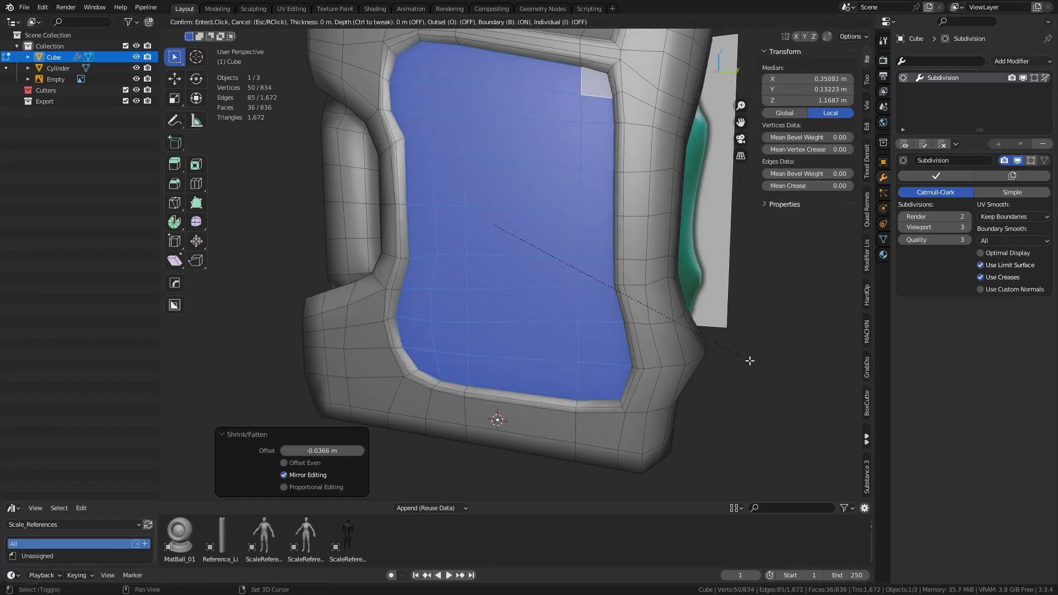
{"action": "left_click", "coordinate": [718, 344]}
- Compare the smoothed label recess with the reference in Object Mode and return to Edit Mode
{"action": "key", "text": "ctrl+Tab"}
{"action": "left_click", "coordinate": [637, 346]}
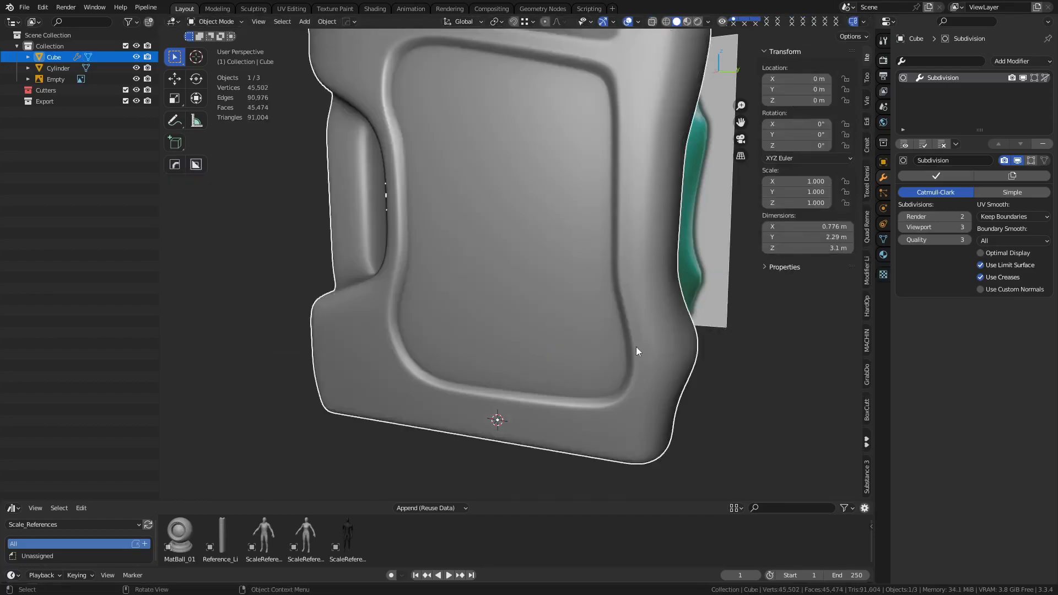
{"action": "scroll", "coordinate": [548, 288], "scroll_direction": "down", "scroll_amount": 4}
{"action": "middle_click_drag", "start_coordinate": [549, 289], "coordinate": [655, 312]}
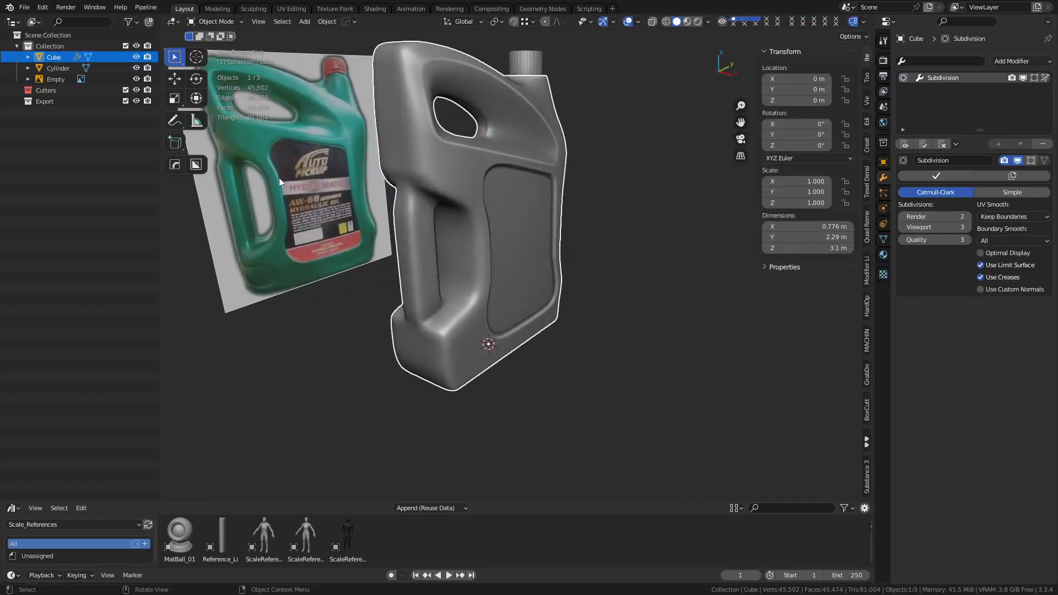
{"action": "scroll", "coordinate": [567, 249], "scroll_direction": "up", "scroll_amount": 4}
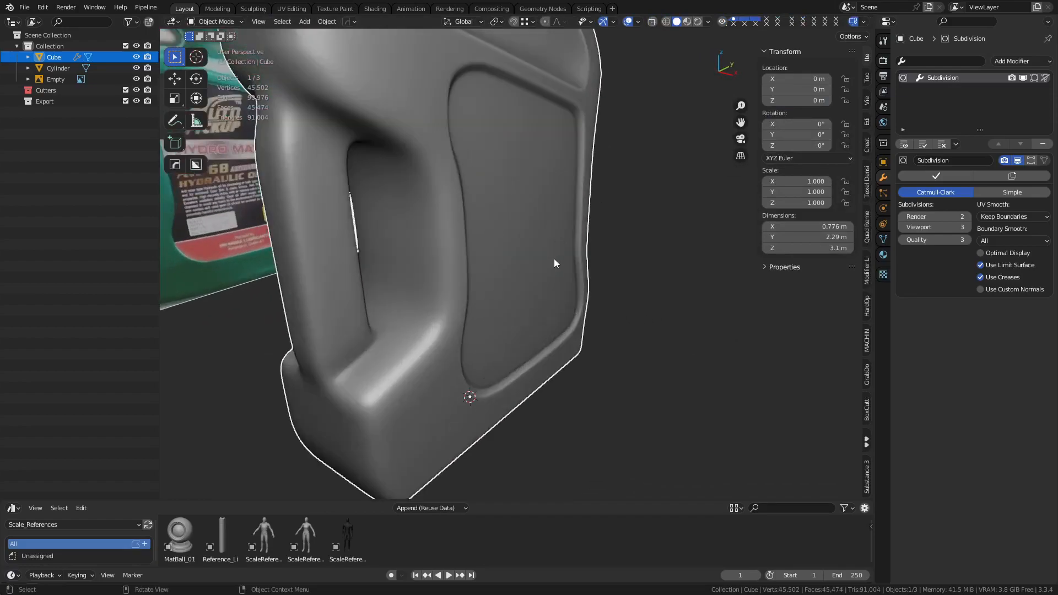
{"action": "key", "text": "ctrl+Tab"}
{"action": "left_click", "coordinate": [639, 284]}
- Try dissolving the edge loop at the label recess's border, and undo back to the unsunk label faces
{"action": "middle_click_drag", "start_coordinate": [683, 312], "coordinate": [611, 303]}
{"action": "scroll", "coordinate": [612, 330], "scroll_direction": "up", "scroll_amount": 3}
{"action": "middle_click_drag", "start_coordinate": [616, 402], "coordinate": [613, 332], "text": "shift"}
{"action": "key", "text": "2"}
{"action": "key", "text": "ctrl+x"}
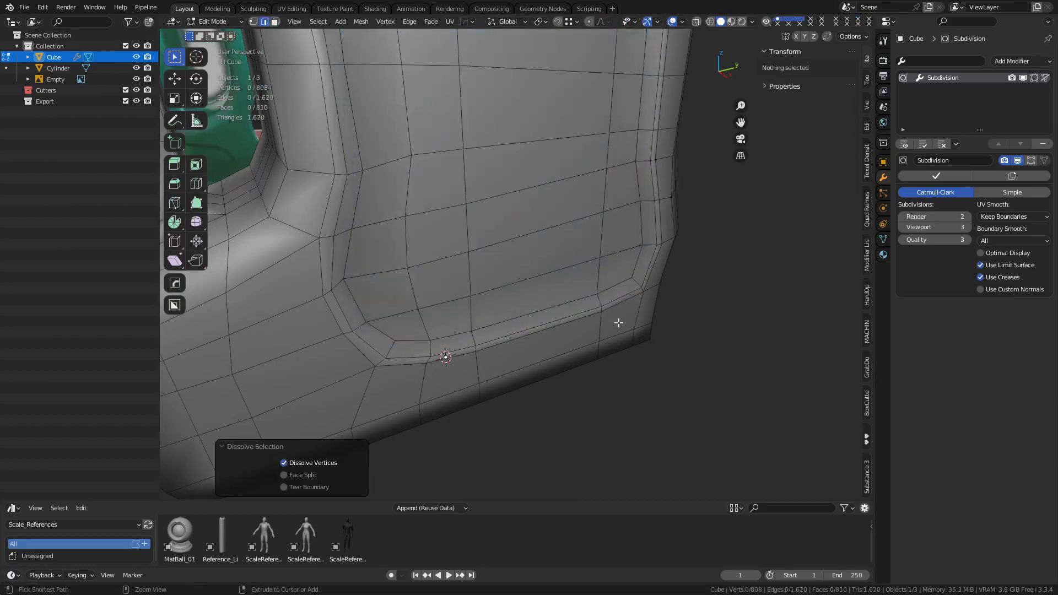
{"action": "key", "text": "ctrl+z"}
{"action": "key", "text": "ctrl+z"}
{"action": "key", "text": "ctrl+z"}
{"action": "key", "text": "ctrl+shift+z"}
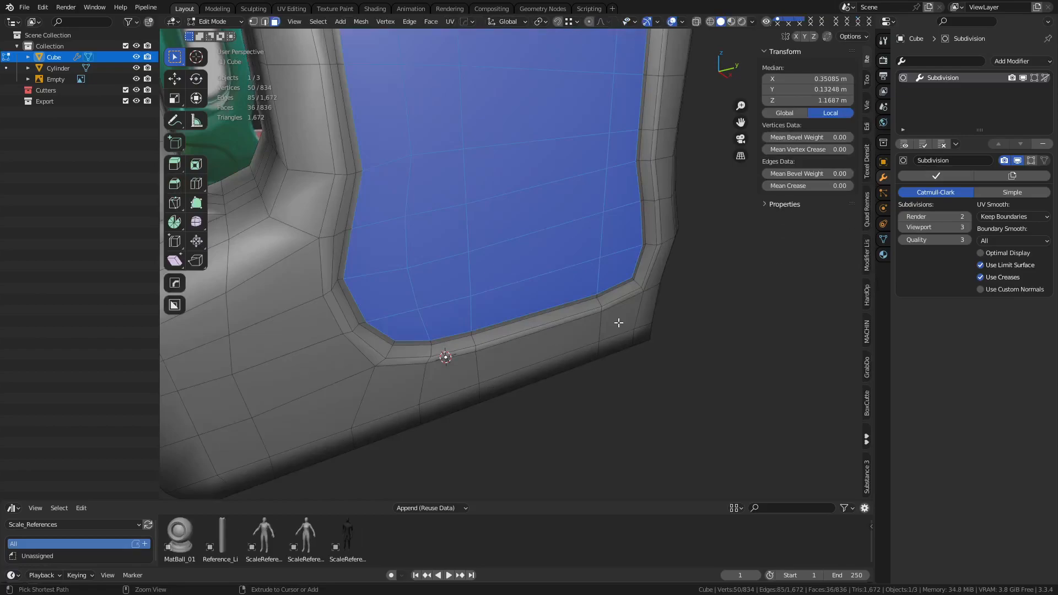
{"action": "key", "text": "ctrl+z"}
{"action": "key", "text": "ctrl+z"}
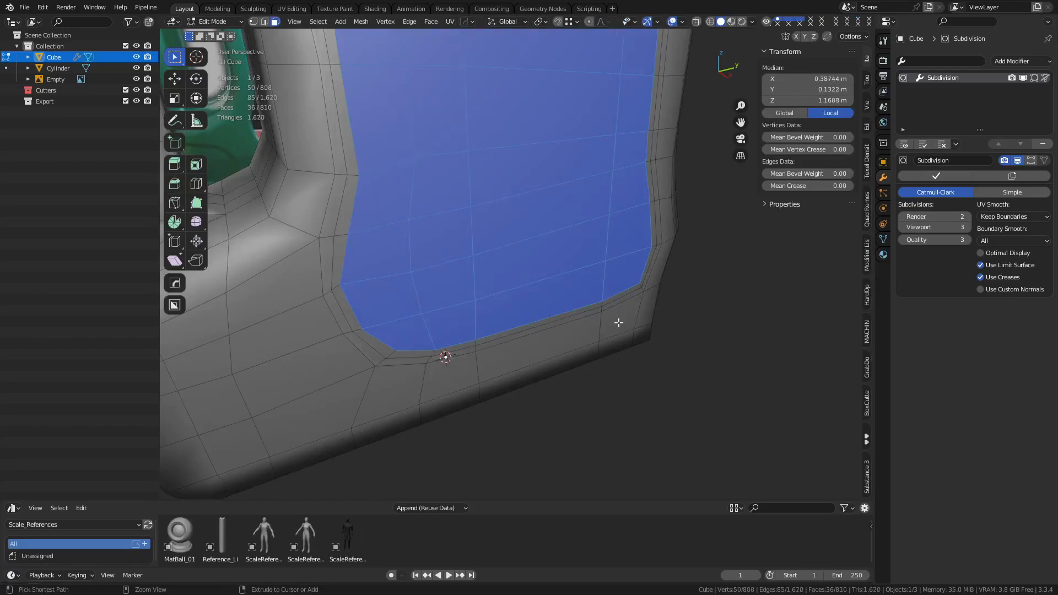
- Sink the selected label faces about 0.032 m with Shrink/Fatten and inset them slightly
{"action": "key", "text": "alt+s"}
{"action": "left_click", "coordinate": [620, 367]}
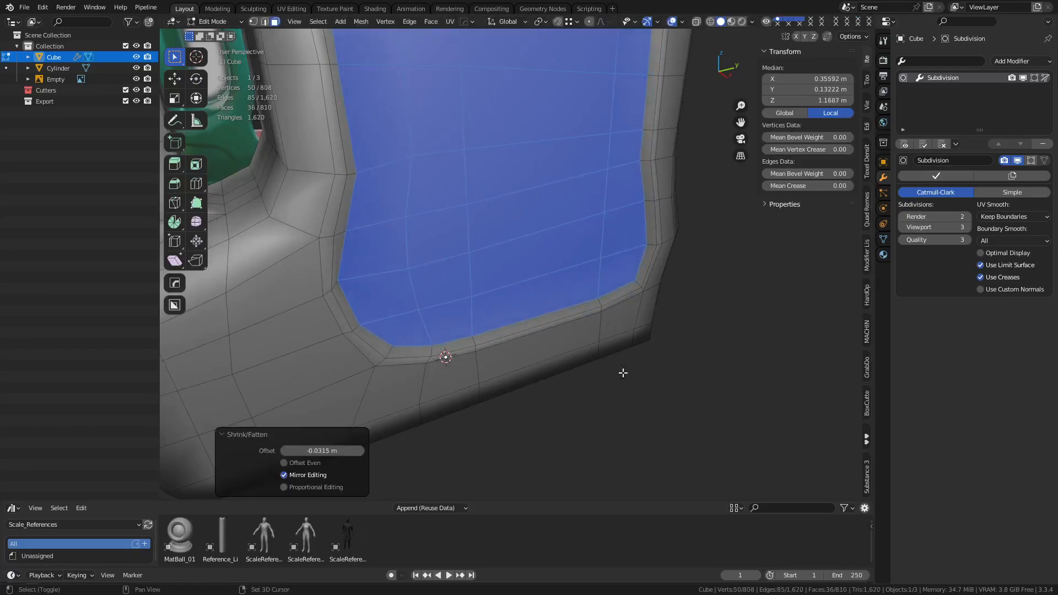
{"action": "key", "text": "i"}
{"action": "left_click", "coordinate": [609, 356]}
- Inspect the smoothed bottle and its mesh around the label recess and front side, including in wireframe shading
{"action": "key", "text": "Tab"}
{"action": "middle_click_drag", "start_coordinate": [559, 361], "coordinate": [540, 310]}
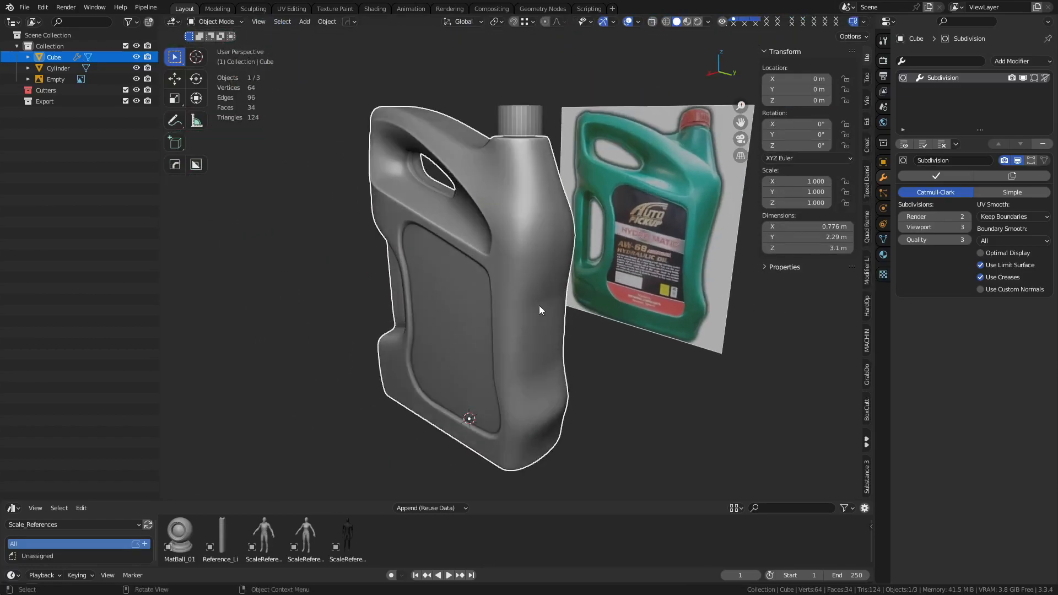
{"action": "key", "text": "Tab"}
{"action": "scroll", "coordinate": [534, 330], "scroll_direction": "up", "scroll_amount": 2}
{"action": "middle_click_drag", "start_coordinate": [583, 366], "coordinate": [567, 307], "text": "shift"}
{"action": "key", "text": "2"}
{"action": "key", "text": "1"}
{"action": "left_click", "coordinate": [524, 248]}
{"action": "middle_click_drag", "start_coordinate": [540, 252], "coordinate": [494, 261]}
{"action": "key", "text": "alt+z"}
{"action": "key", "text": "alt+z"}
{"action": "key", "text": "Tab"}
{"action": "key", "text": "shift+z"}
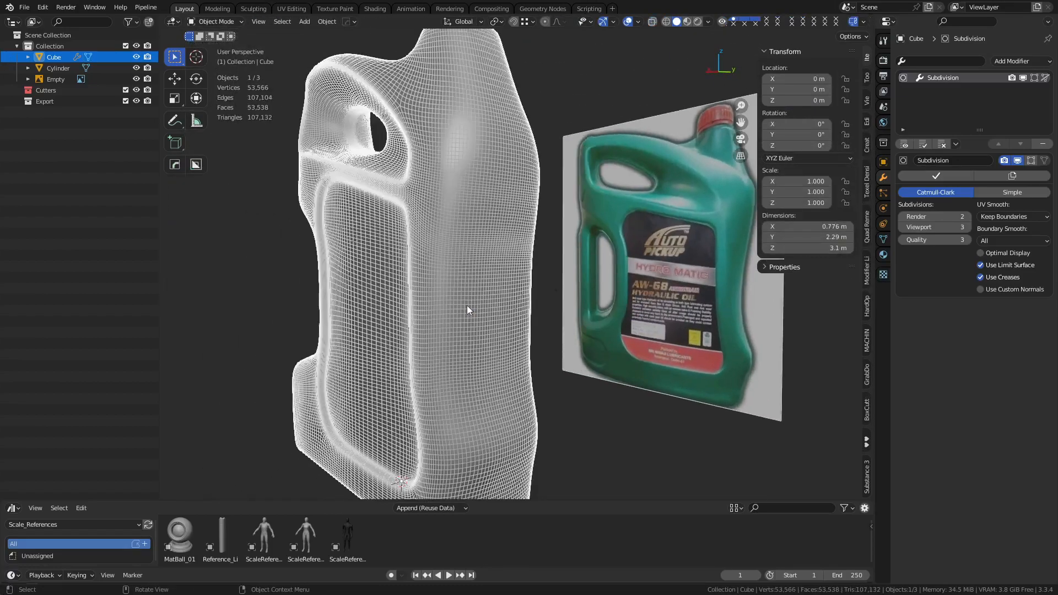
- Return to solid shading and check the bottle's front surface in the right side view and at an angle
{"action": "key", "text": "shift+z"}
{"action": "scroll", "coordinate": [467, 308], "scroll_direction": "down", "scroll_amount": 3}
{"action": "middle_click_drag", "start_coordinate": [467, 305], "coordinate": [647, 274]}
{"action": "key", "text": "KP_3"}
{"action": "scroll", "coordinate": [527, 290], "scroll_direction": "up", "scroll_amount": 2}
{"action": "key", "text": "Tab"}
{"action": "scroll", "coordinate": [500, 283], "scroll_direction": "up", "scroll_amount": 1}
{"action": "middle_click_drag", "start_coordinate": [635, 312], "coordinate": [528, 339]}
{"action": "key", "text": "alt+z"}
{"action": "key", "text": "alt+z"}
{"action": "key", "text": "Tab"}
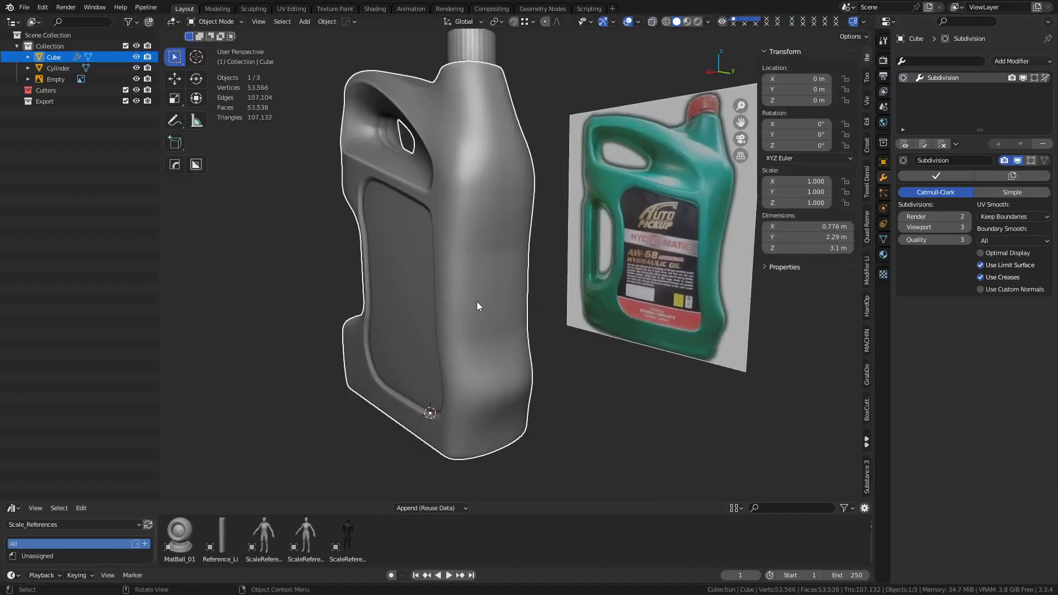
- Smooth three adjacent horizontal edge rows across the middle of the bottle's front with Set Flow
{"action": "scroll", "coordinate": [478, 302], "scroll_direction": "up", "scroll_amount": 2}
{"action": "key", "text": "Tab"}
{"action": "key", "text": "2"}
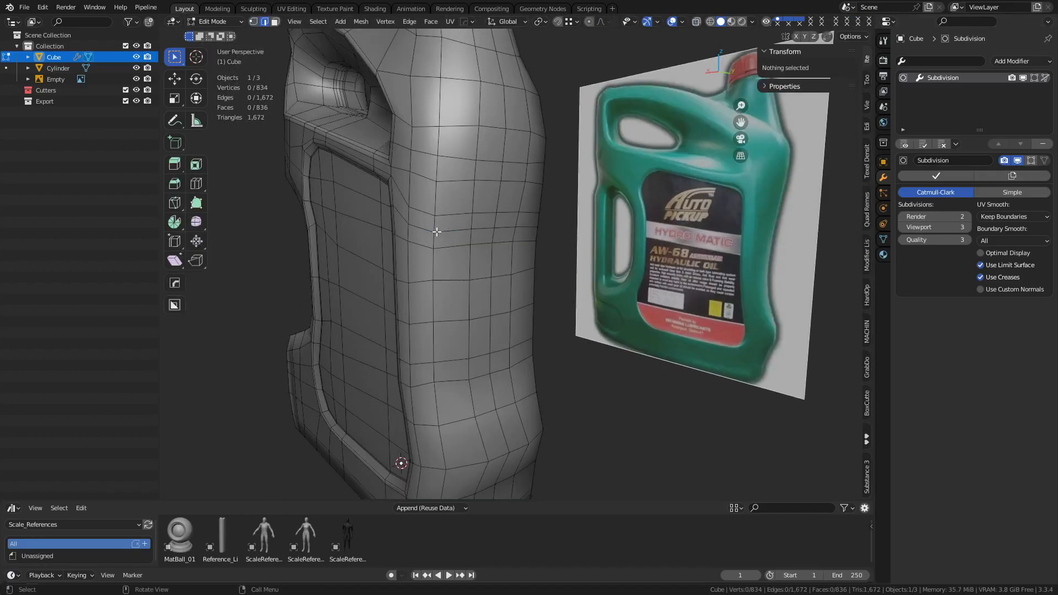
{"action": "left_click", "coordinate": [443, 216]}
{"action": "middle_click_drag", "start_coordinate": [443, 216], "coordinate": [454, 229]}
{"action": "left_click", "coordinate": [518, 213], "text": "ctrl"}
{"action": "left_click", "coordinate": [518, 228], "text": "shift"}
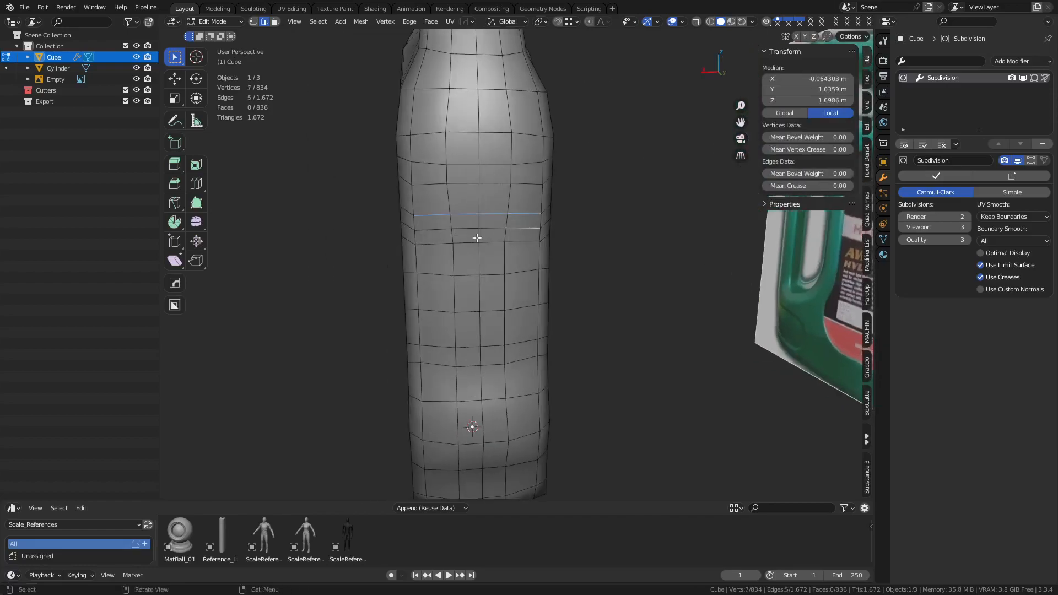
{"action": "left_click", "coordinate": [438, 230], "text": "ctrl"}
{"action": "left_click", "coordinate": [439, 244], "text": "shift"}
{"action": "left_click", "coordinate": [516, 241], "text": "ctrl"}
{"action": "middle_click_drag", "start_coordinate": [547, 323], "coordinate": [635, 323]}
{"action": "right_click", "coordinate": [634, 309]}
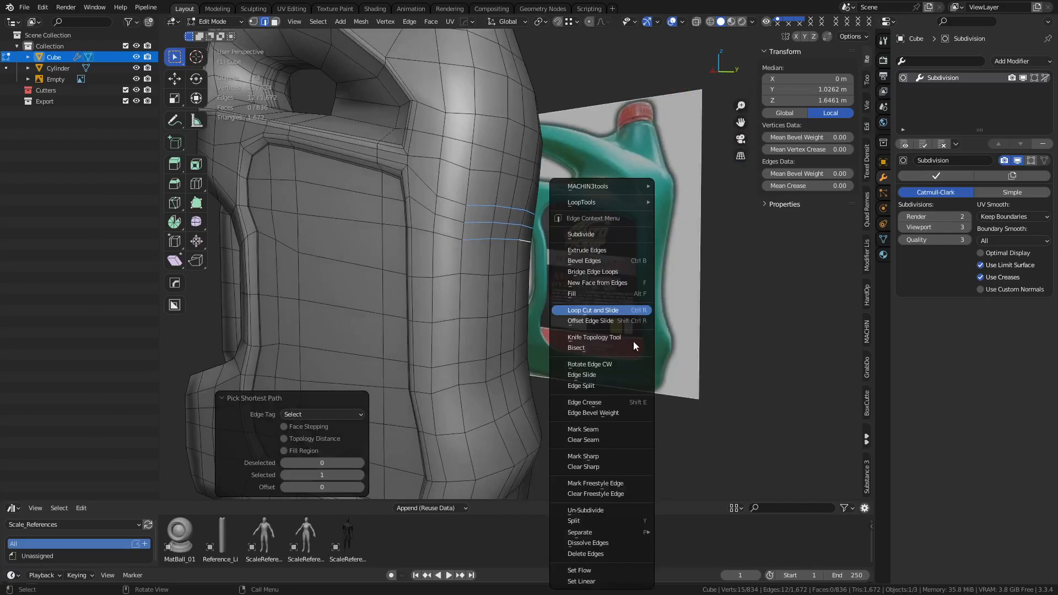
{"action": "left_click", "coordinate": [611, 568]}
- Smooth two adjacent horizontal edge rows across the front's hollow above the lower bulge with Set Flow
{"action": "key", "text": "Tab"}
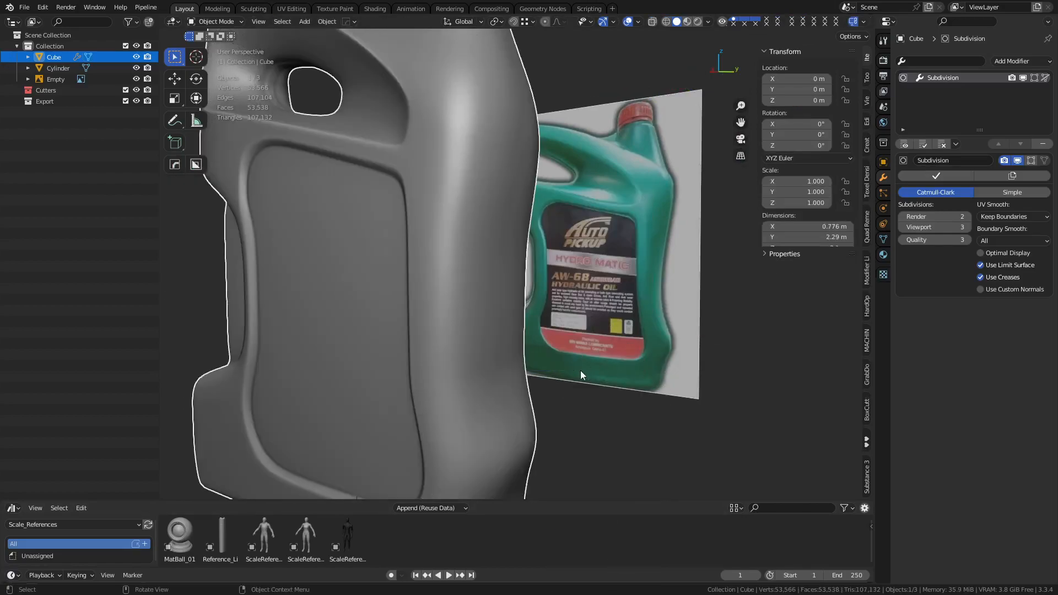
{"action": "key", "text": "KP_3"}
{"action": "middle_click_drag", "start_coordinate": [611, 369], "coordinate": [524, 347]}
{"action": "key", "text": "Tab"}
{"action": "left_click", "coordinate": [456, 298]}
{"action": "left_click", "coordinate": [531, 294], "text": "ctrl"}
{"action": "left_click", "coordinate": [534, 276], "text": "shift"}
{"action": "left_click", "coordinate": [446, 279], "text": "ctrl"}
{"action": "right_click", "coordinate": [606, 400]}
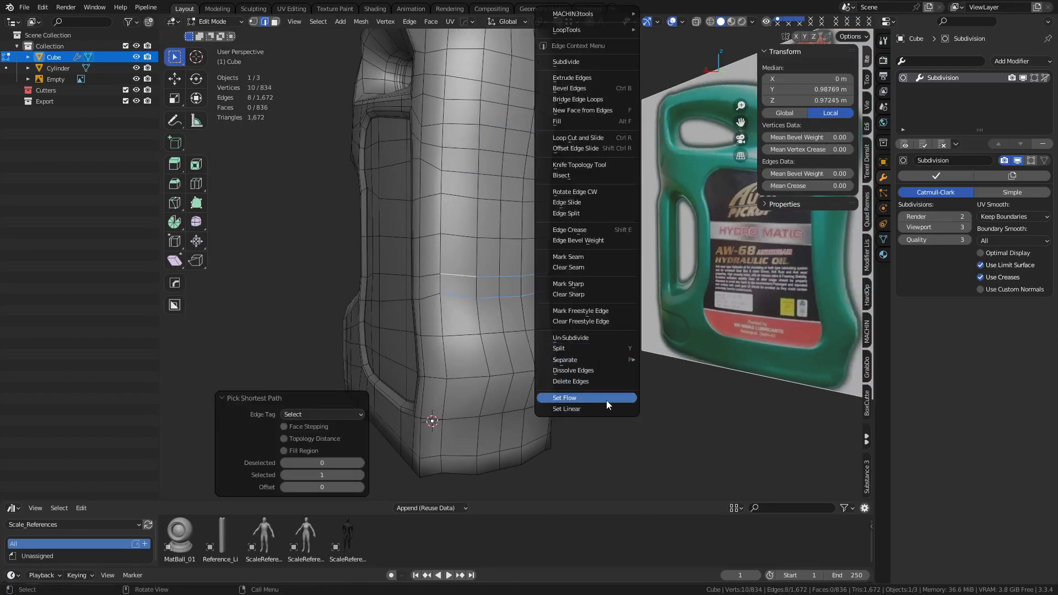
{"action": "left_click", "coordinate": [606, 400]}
- Check the smoothed front, and apply Set Flow to a horizontal edge row across it a little below the shoulder
{"action": "middle_click_drag", "start_coordinate": [605, 401], "coordinate": [473, 380]}
{"action": "middle_click_drag", "start_coordinate": [477, 422], "coordinate": [610, 389], "text": "alt"}
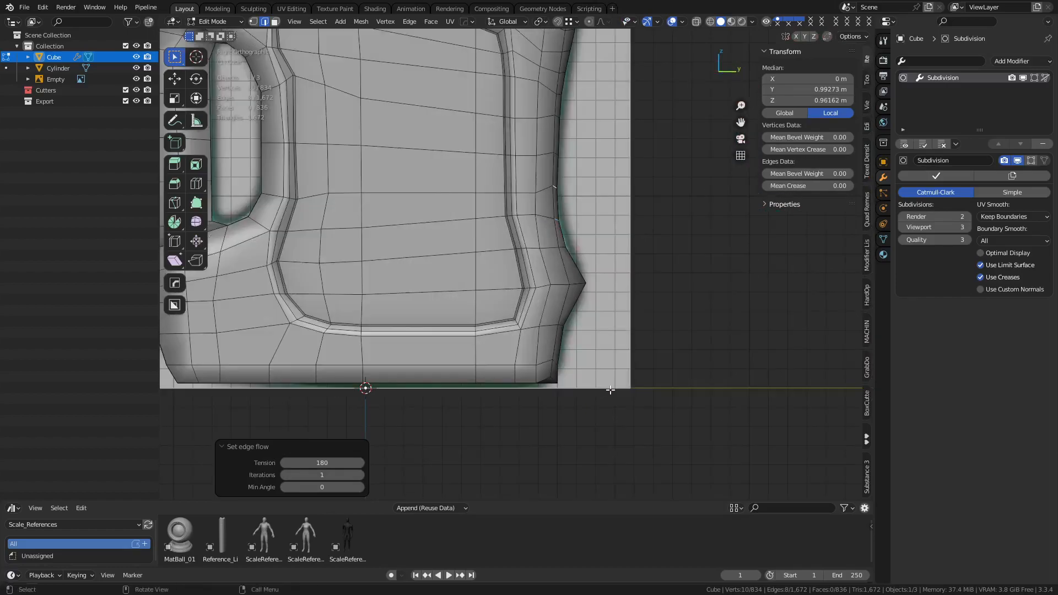
{"action": "key", "text": "Tab"}
{"action": "middle_click_drag", "start_coordinate": [537, 398], "coordinate": [517, 265]}
{"action": "key", "text": "Tab"}
{"action": "left_click", "coordinate": [434, 238]}
{"action": "middle_click_drag", "start_coordinate": [594, 265], "coordinate": [517, 266]}
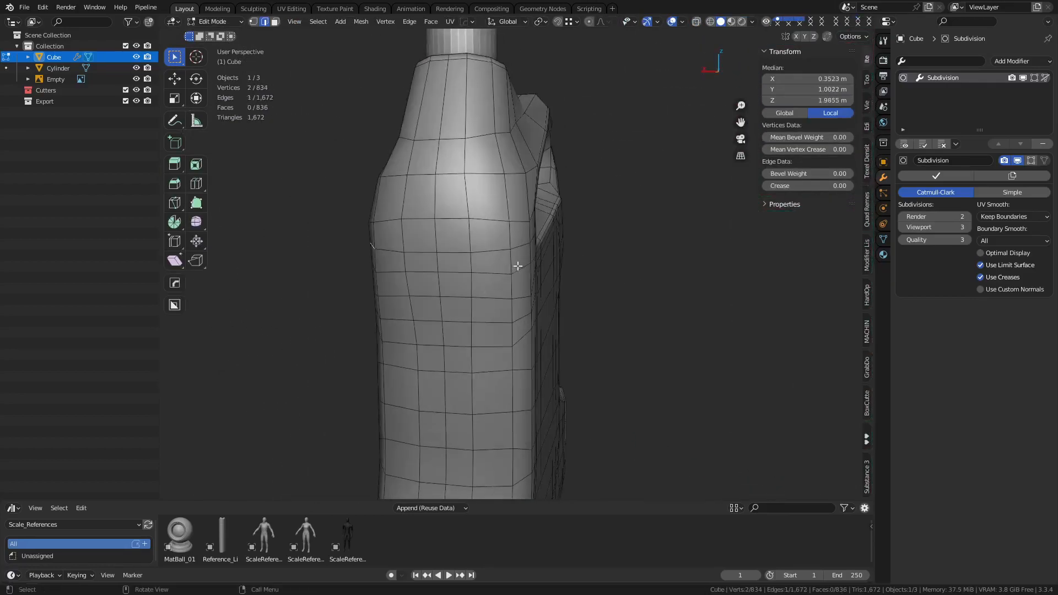
{"action": "left_click", "coordinate": [494, 273], "text": "ctrl"}
{"action": "right_click", "coordinate": [672, 368]}
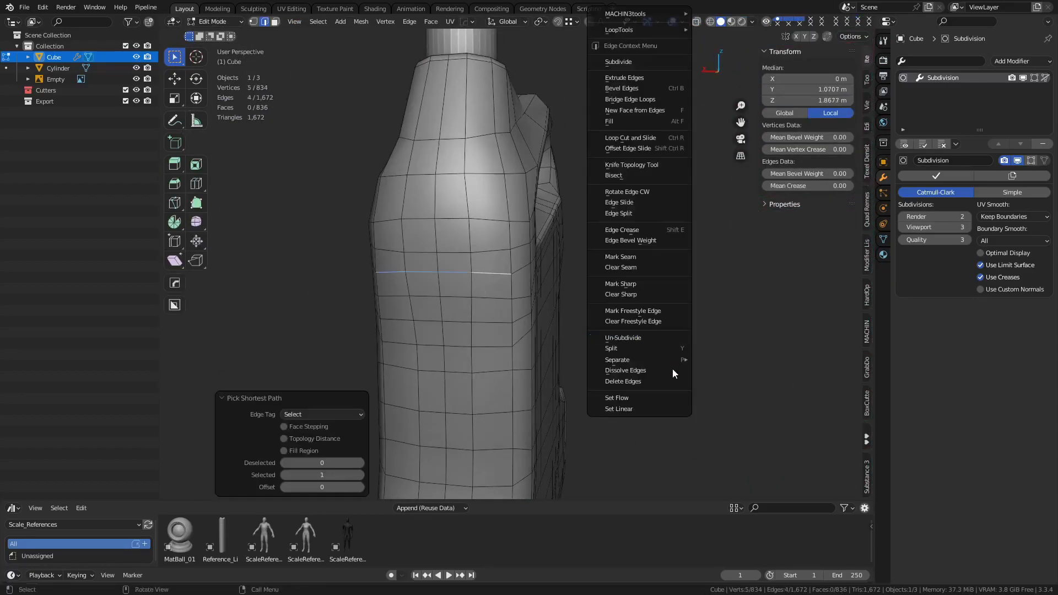
{"action": "left_click", "coordinate": [659, 395]}
- Apply Set Flow to the next horizontal edge row up, directly under the bottle's front shoulder
{"action": "key", "text": "ctrl+Tab"}
{"action": "left_click", "coordinate": [586, 407]}
{"action": "middle_click_drag", "start_coordinate": [567, 400], "coordinate": [608, 385]}
{"action": "key", "text": "ctrl+Tab"}
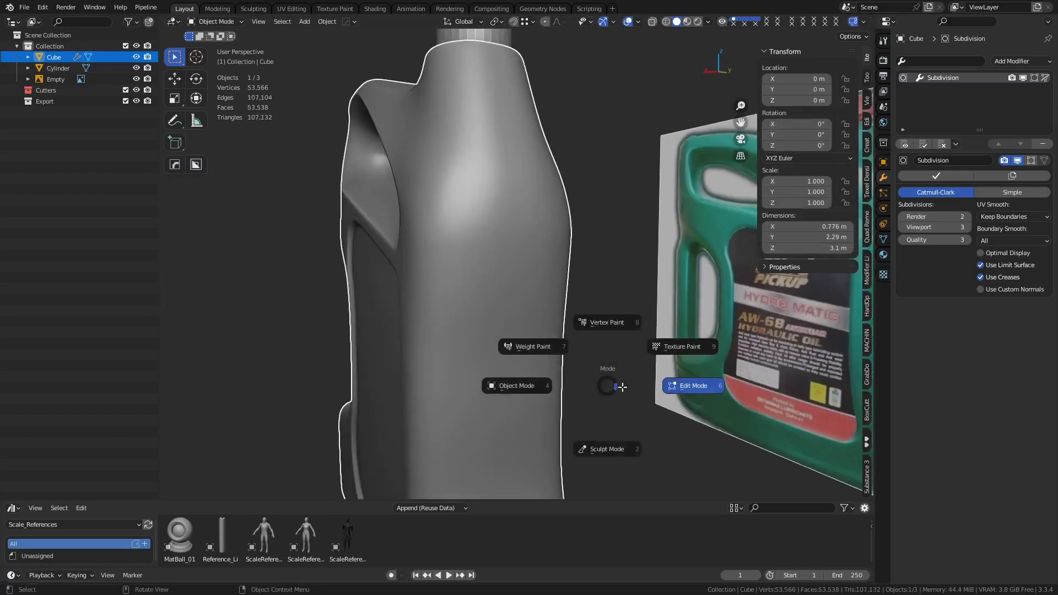
{"action": "left_click", "coordinate": [622, 385]}
{"action": "left_click", "coordinate": [461, 256]}
{"action": "left_click", "coordinate": [555, 253], "text": "ctrl"}
{"action": "right_click", "coordinate": [736, 386]}
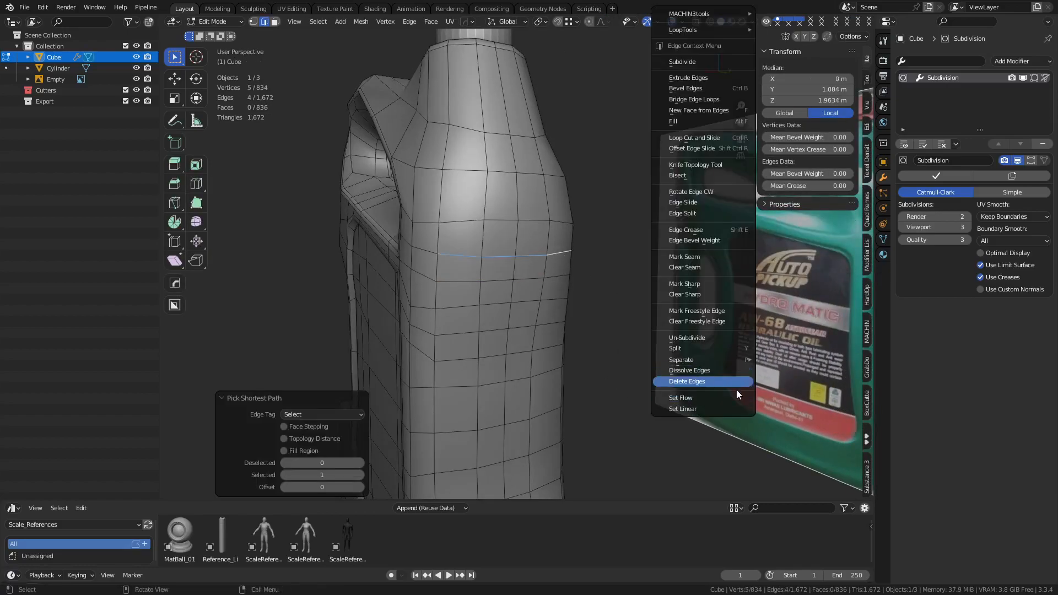
{"action": "left_click", "coordinate": [716, 397]}
{"action": "mouse_move", "coordinate": [716, 397]}
{"action": "middle_mouse_down"}
{"action": "mouse_move", "coordinate": [688, 388]}
{"action": "mouse_move", "coordinate": [713, 381]}
{"action": "middle_mouse_up"}
{"action": "key", "text": "ctrl+Tab"}
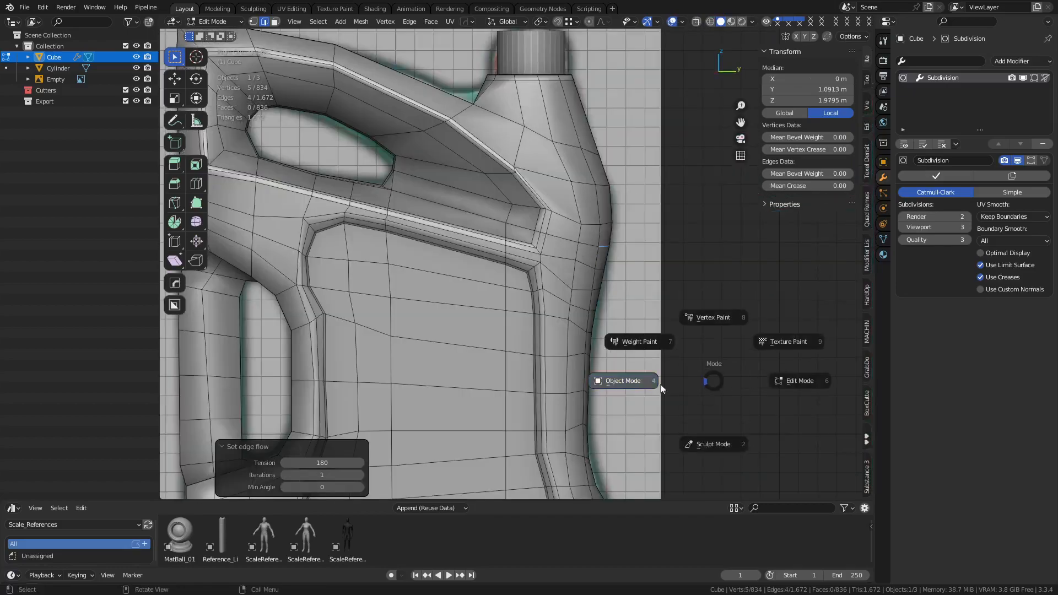
- Inspect the bottle's smoothed surface and its subdivided wireframe in Object Mode
{"action": "left_click", "coordinate": [662, 376]}
{"action": "middle_click_drag", "start_coordinate": [669, 292], "coordinate": [619, 300], "text": "shift"}
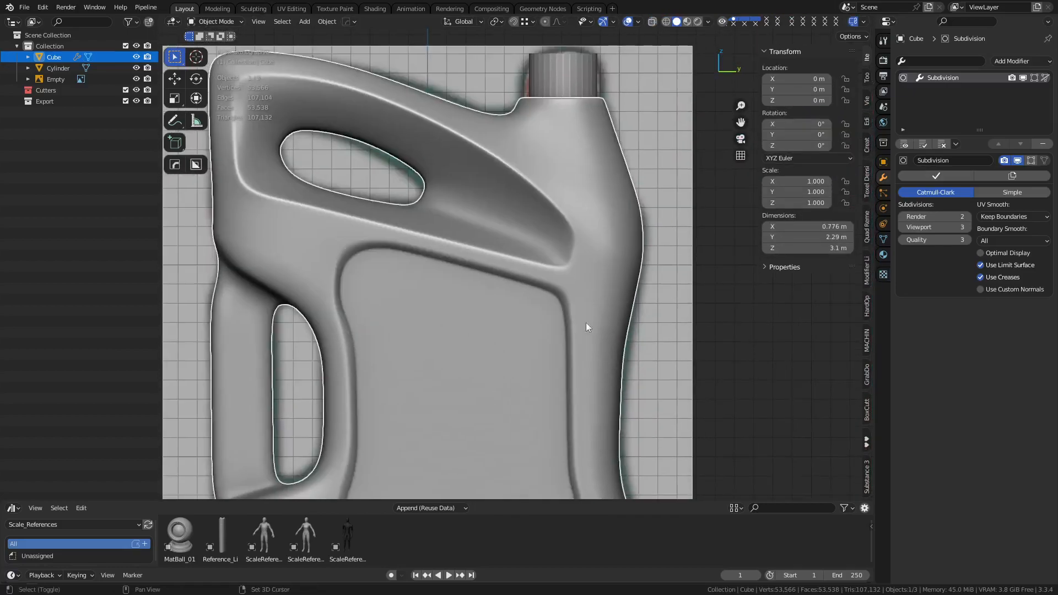
{"action": "middle_click_drag", "start_coordinate": [534, 246], "coordinate": [551, 320], "text": "ctrl"}
{"action": "middle_click_drag", "start_coordinate": [551, 319], "coordinate": [527, 309], "text": "shift"}
{"action": "key", "text": "shift+z"}
{"action": "middle_click_drag", "start_coordinate": [574, 170], "coordinate": [551, 269], "text": "shift"}
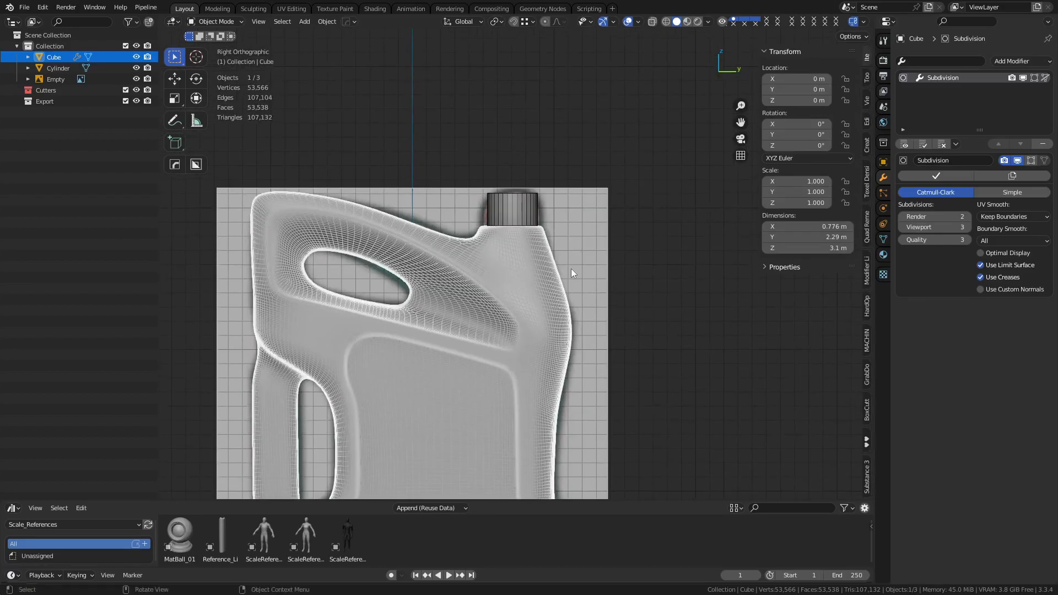
{"action": "scroll", "coordinate": [570, 269], "scroll_direction": "up", "scroll_amount": 1}
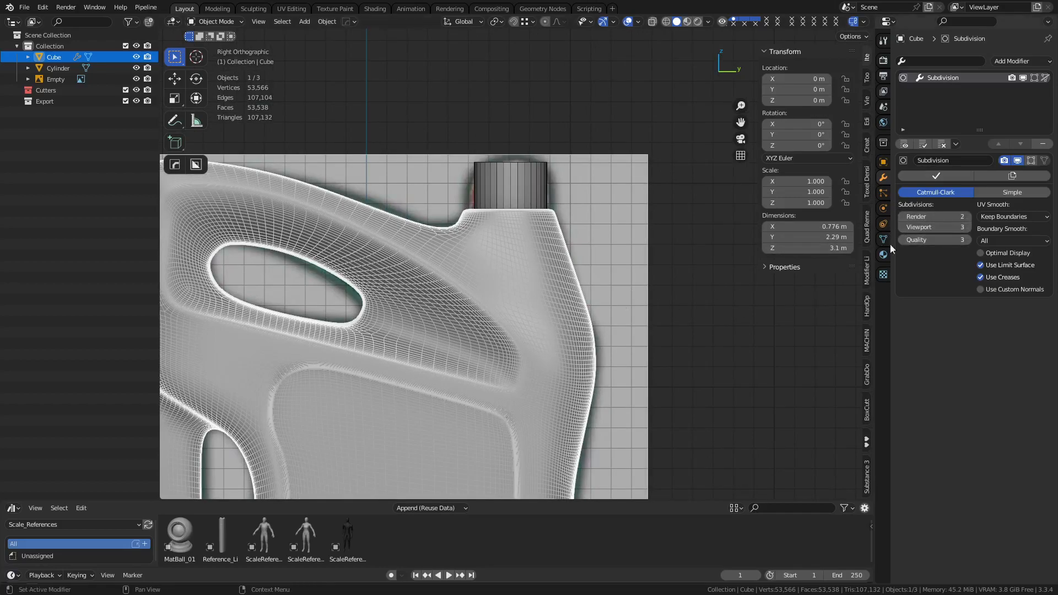
{"action": "key", "text": "shift+z"}
- Move the cap cylinder about -0.008 m along Y to line it up with the red cap in the reference
{"action": "left_click", "coordinate": [536, 190]}
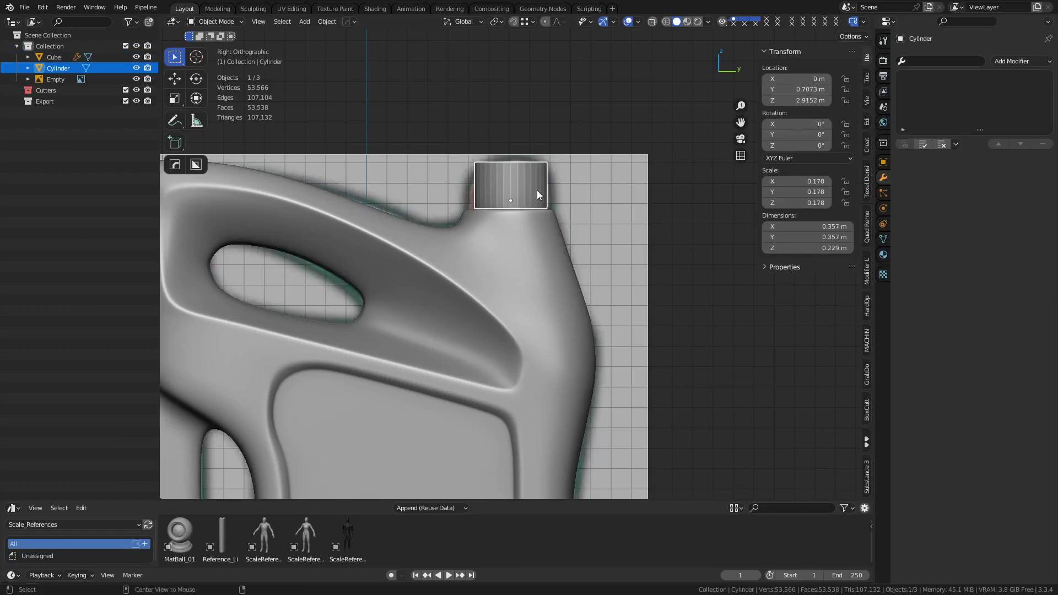
{"action": "key", "text": "alt+z"}
{"action": "key", "text": "KP_Decimal"}
{"action": "key", "text": "alt+z"}
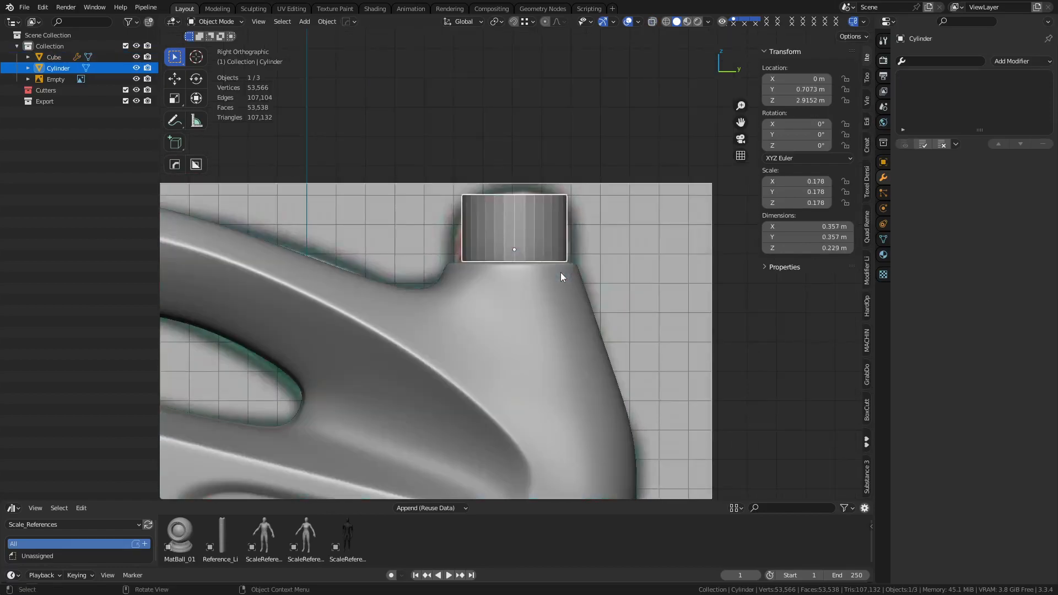
{"action": "scroll", "coordinate": [560, 272], "scroll_direction": "up", "scroll_amount": 2}
{"action": "key", "text": "Tab"}
{"action": "key", "text": "alt+z"}
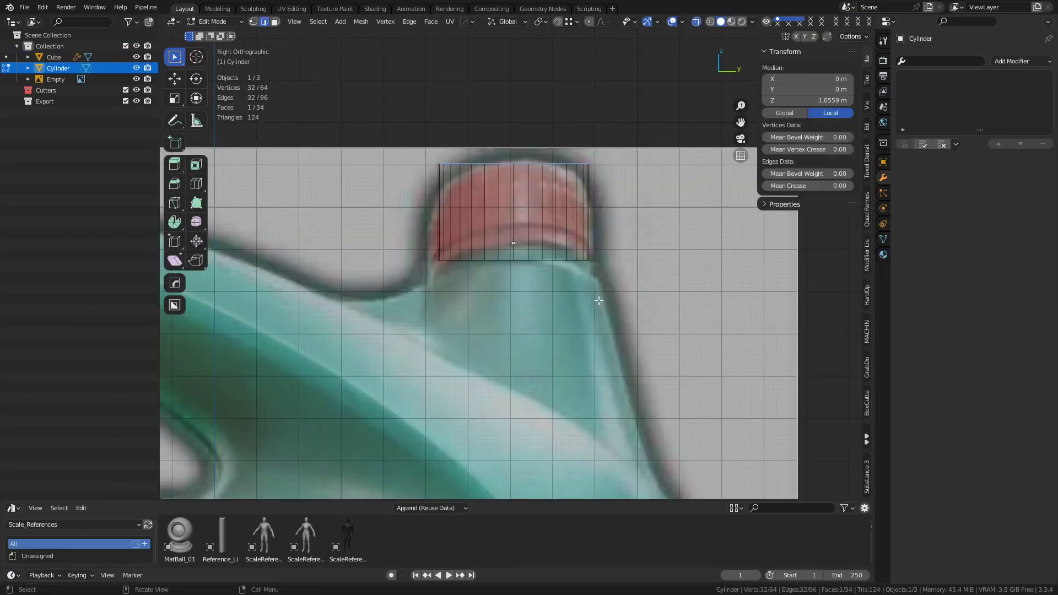
{"action": "key", "text": "a"}
{"action": "key", "text": "Tab"}
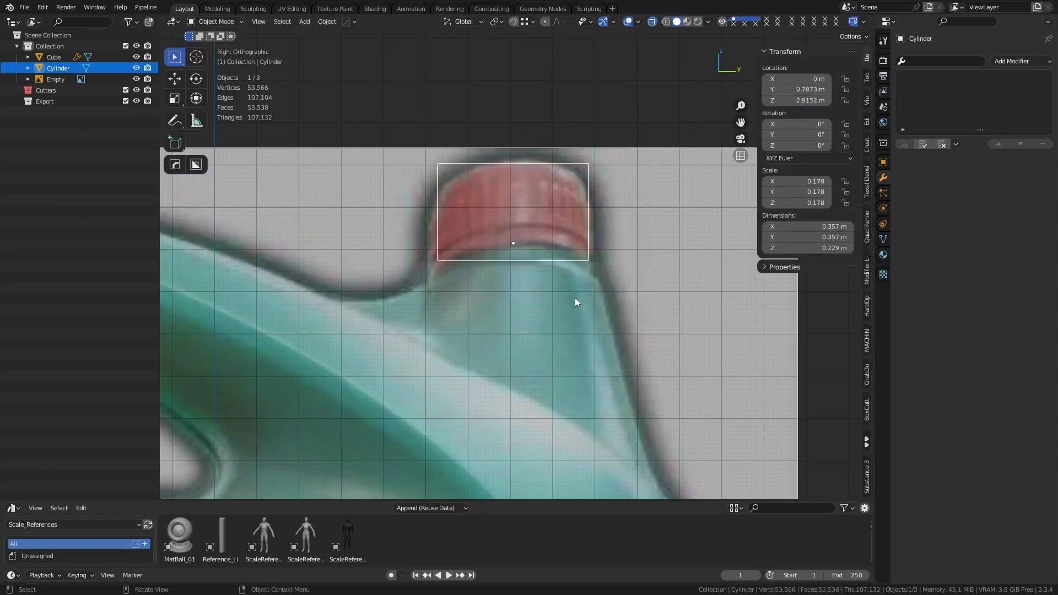
{"action": "key", "text": "g"}
{"action": "key", "text": "y"}
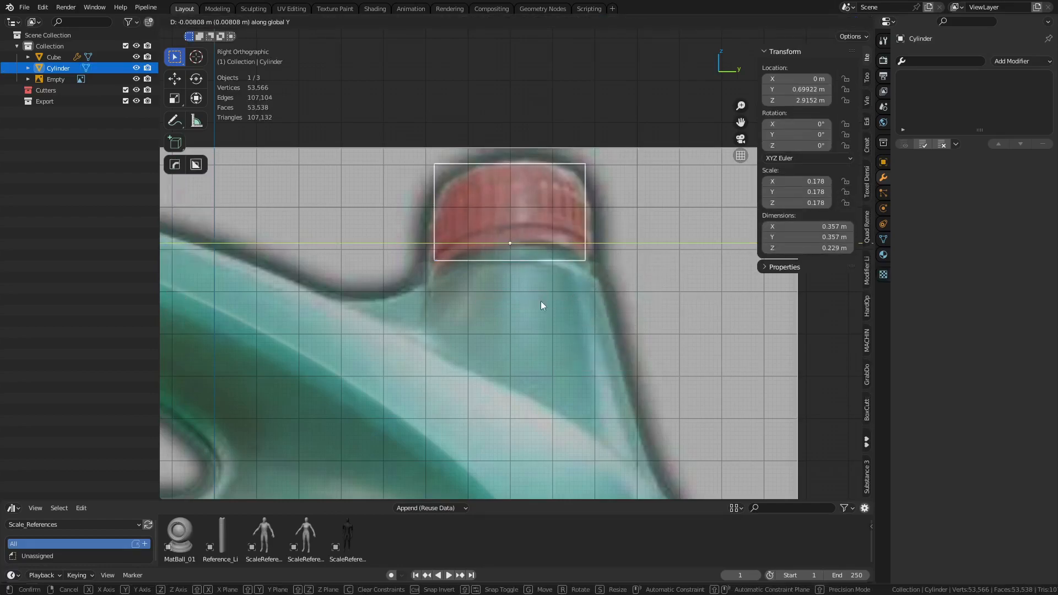
{"action": "left_click", "coordinate": [542, 302]}
- Scale the cap cylinder up by about 1.26 and shift it about -0.007 m along Y
{"action": "key", "text": "s"}
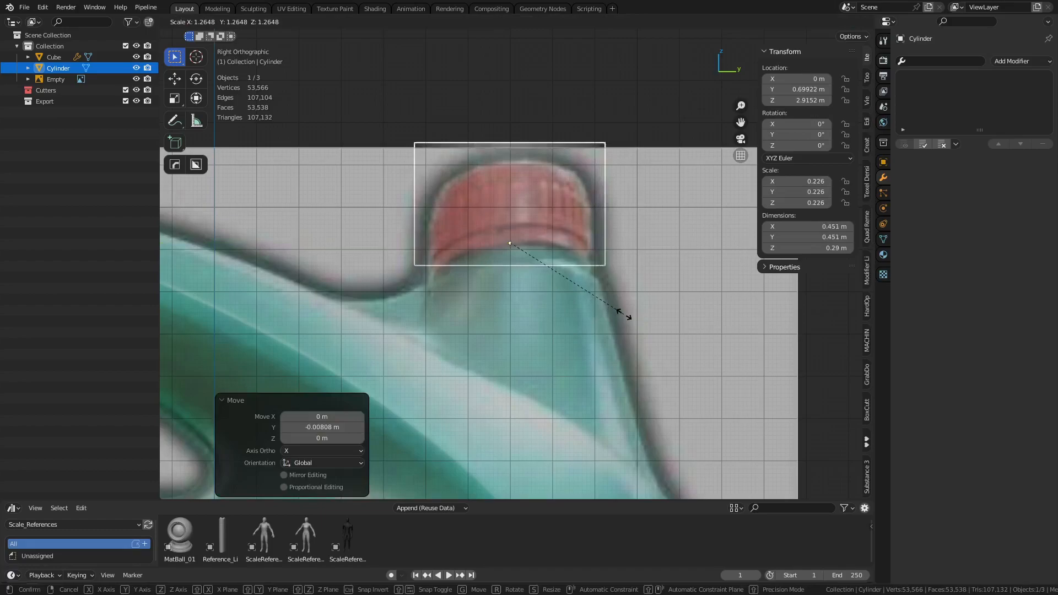
{"action": "left_click", "coordinate": [622, 313]}
{"action": "key", "text": "g"}
{"action": "key", "text": "y"}
{"action": "left_click", "coordinate": [597, 316]}
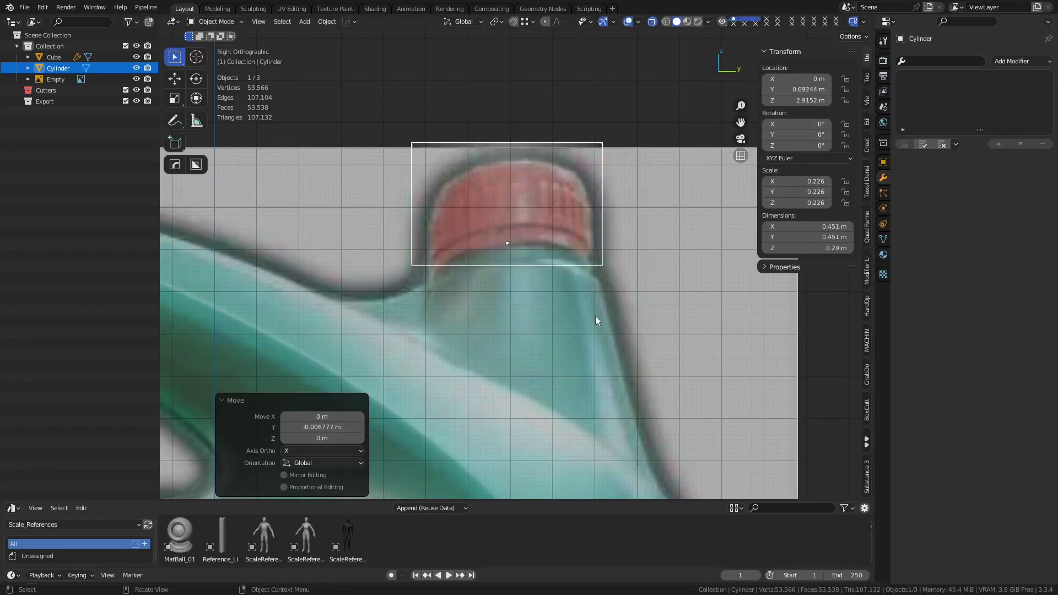
- Lower the cap cylinder's top vertices by about 0.026 m along Z
{"action": "key", "text": "Tab"}
{"action": "left_click_drag", "start_coordinate": [394, 188], "coordinate": [662, 110]}
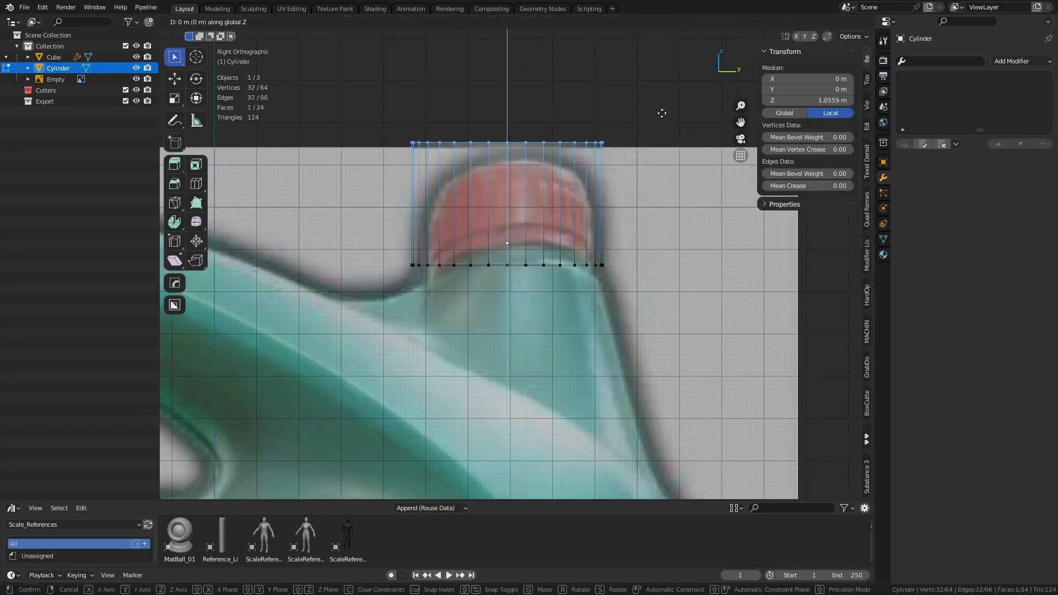
{"action": "key", "text": "g"}
{"action": "left_click", "coordinate": [668, 221]}
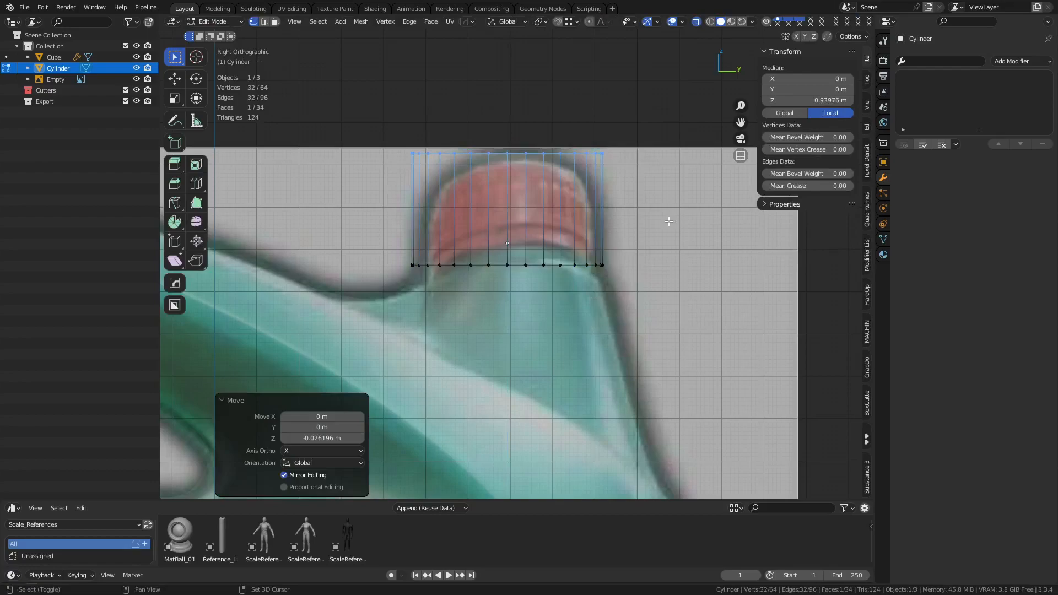
{"action": "key", "text": "ctrl+r"}
{"action": "left_click", "coordinate": [588, 226]}
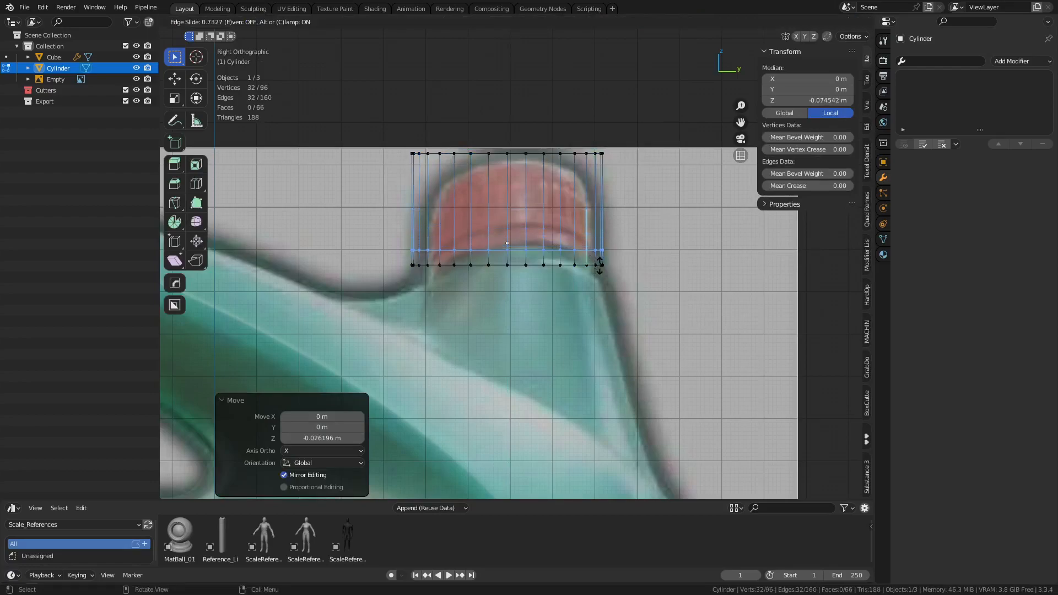
{"action": "left_click", "coordinate": [599, 265]}
{"action": "key", "text": "ctrl+r"}
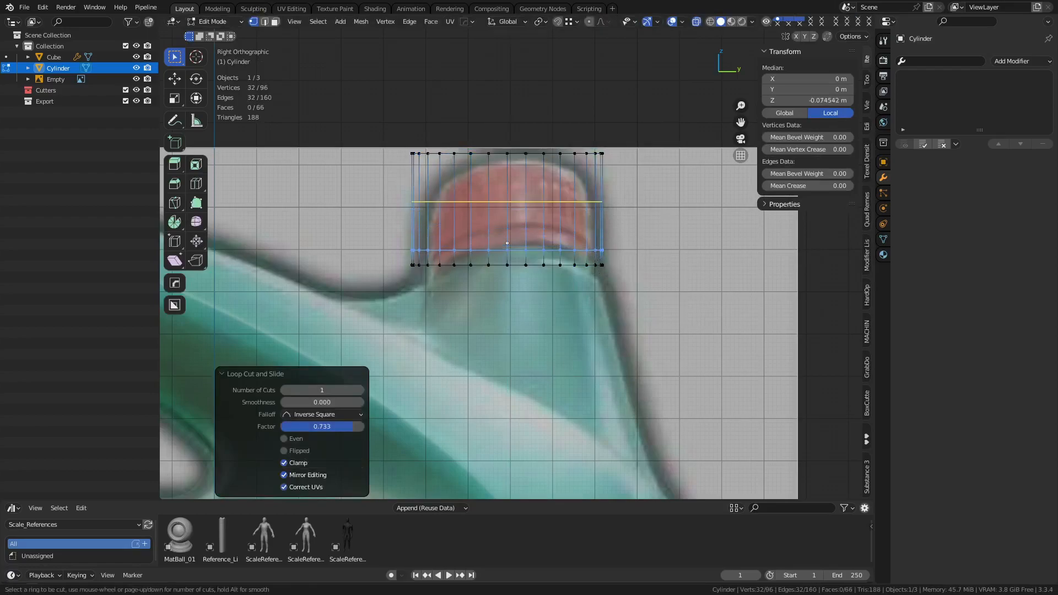
{"action": "left_click", "coordinate": [594, 215]}
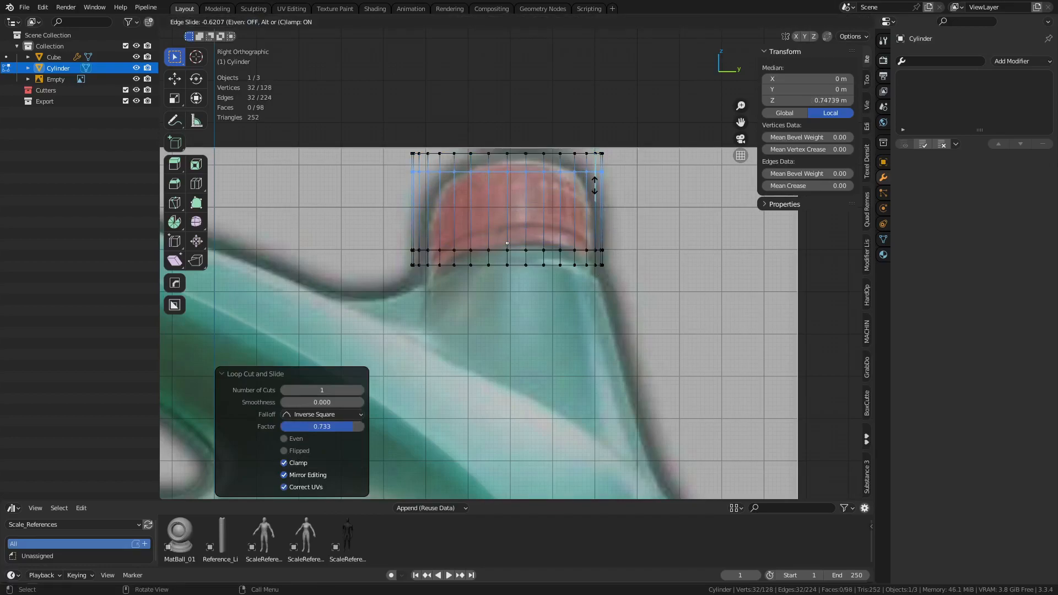
{"action": "left_click", "coordinate": [594, 185]}
{"action": "middle_click_drag", "start_coordinate": [611, 237], "coordinate": [613, 246], "text": "shift"}
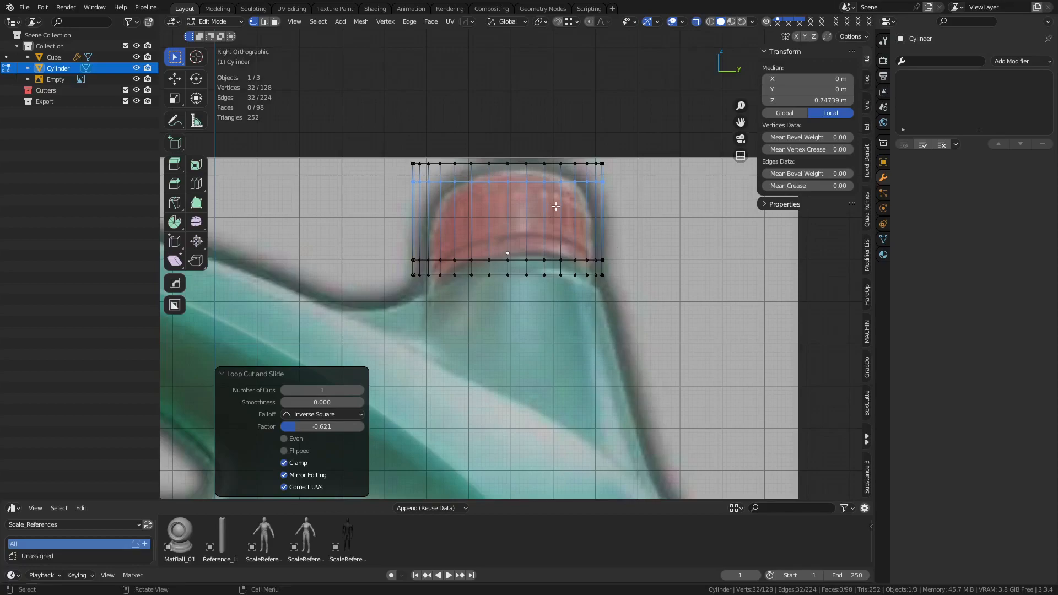
{"action": "scroll", "coordinate": [555, 206], "scroll_direction": "up", "scroll_amount": 2}
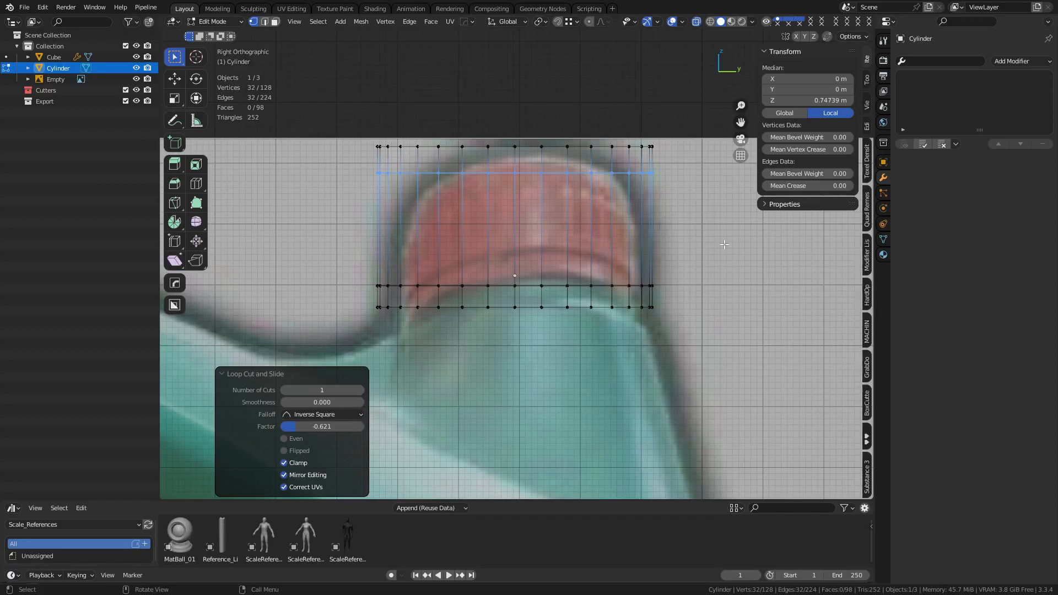
{"action": "key", "text": "ctrl+z"}
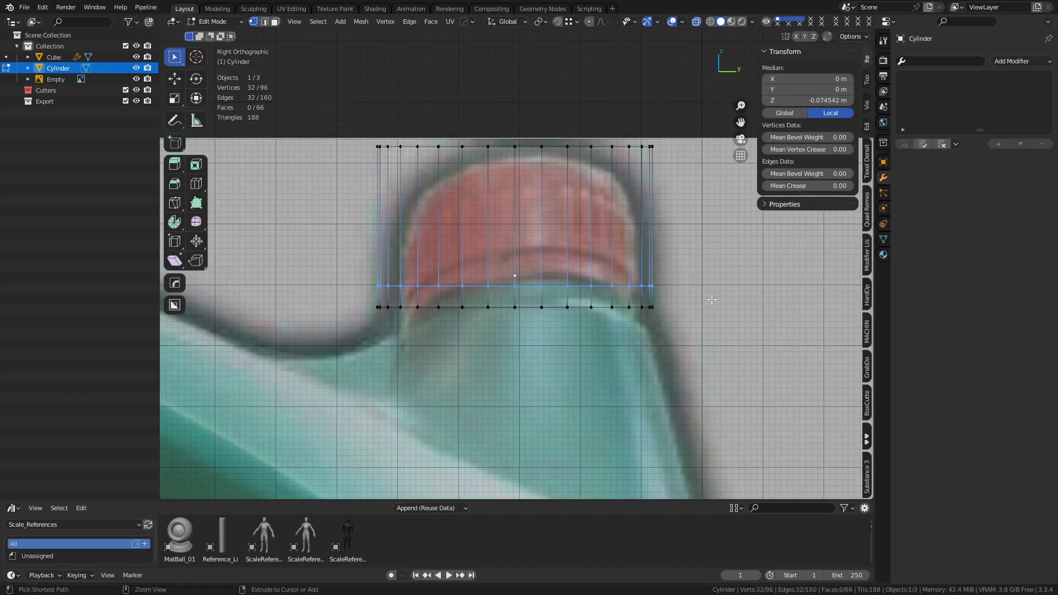
{"action": "key", "text": "ctrl+z"}
- Reposition the cap cylinder slightly along Y in Object Mode, to about 0.698 m, centring it on the bottle neck
{"action": "key", "text": "alt+z"}
{"action": "middle_click_drag", "start_coordinate": [712, 298], "coordinate": [656, 310]}
{"action": "scroll", "coordinate": [656, 317], "scroll_direction": "down", "scroll_amount": 2}
{"action": "key", "text": "ctrl+Tab"}
{"action": "left_click", "coordinate": [626, 323]}
{"action": "key", "text": "g"}
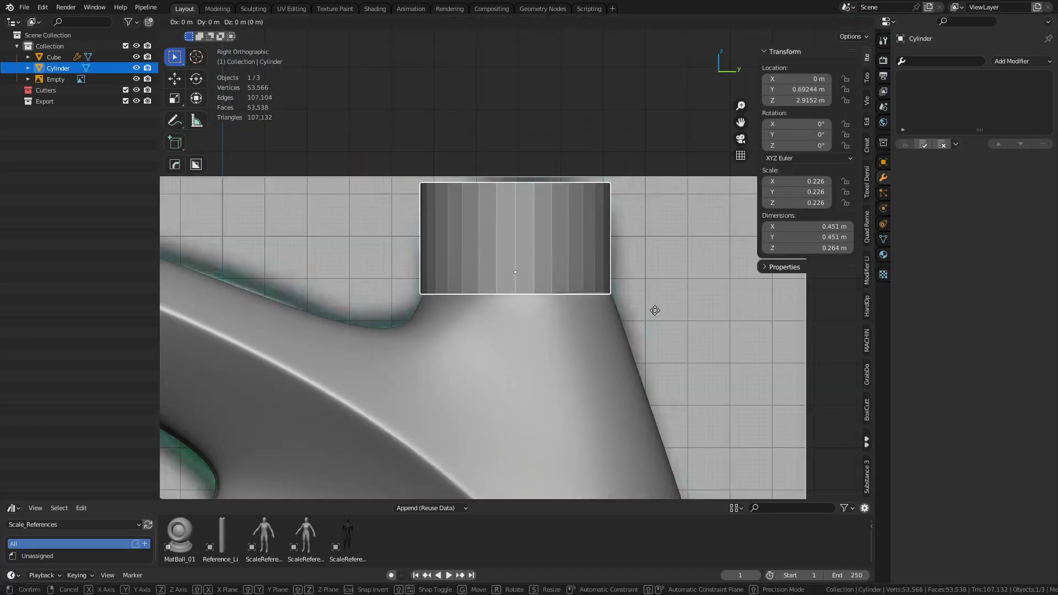
{"action": "key", "text": "y"}
{"action": "left_click", "coordinate": [659, 315]}
- Scale the whole cap mesh by about 1.046 in X and Y, keeping its height
{"action": "key", "text": "ctrl+Tab"}
{"action": "left_click", "coordinate": [690, 315]}
{"action": "key", "text": "a"}
{"action": "key", "text": "s"}
{"action": "key", "text": "shift+z"}
{"action": "left_click", "coordinate": [579, 298]}
- Cut two horizontal edge loops around the cap, one near its top and one near its bottom at slide factor about 0.46
{"action": "key", "text": "ctrl+r"}
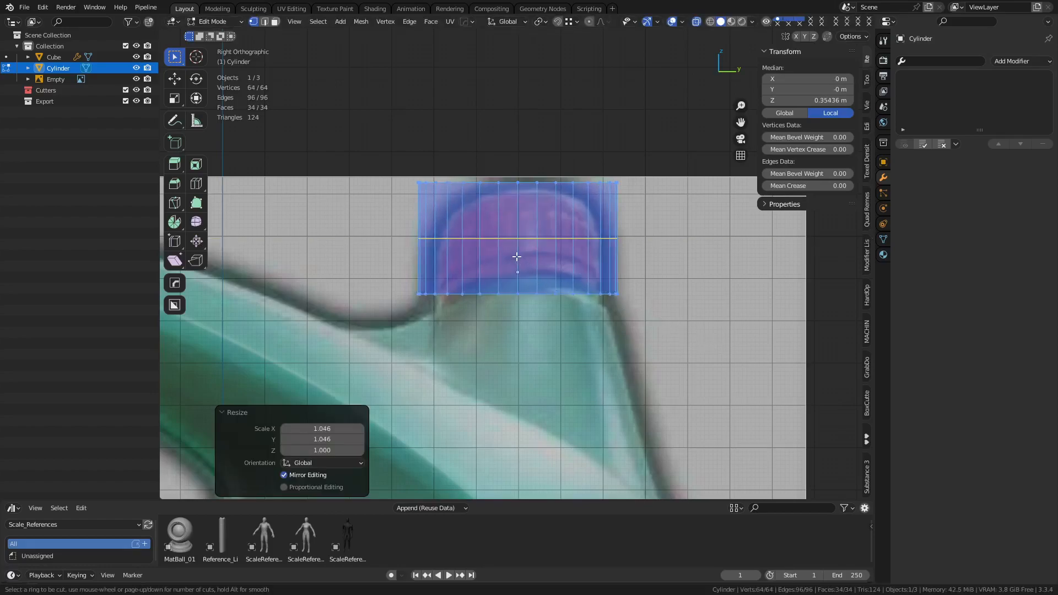
{"action": "key", "text": "Escape"}
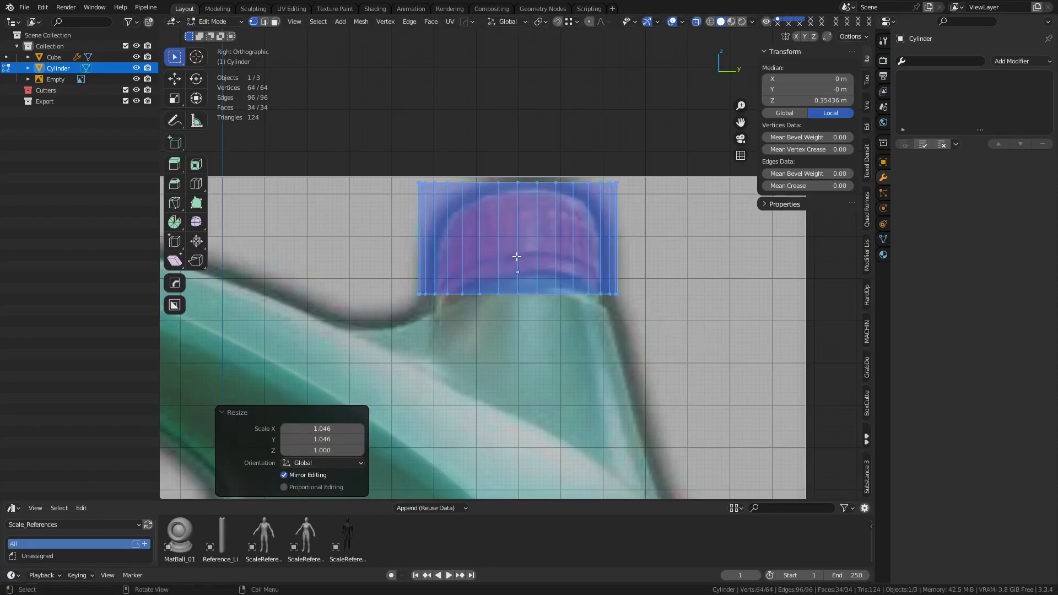
{"action": "key", "text": "ctrl+r"}
{"action": "left_click", "coordinate": [514, 252]}
{"action": "left_click", "coordinate": [518, 223]}
{"action": "key", "text": "ctrl+r"}
{"action": "left_click", "coordinate": [519, 242]}
{"action": "left_click", "coordinate": [455, 264]}
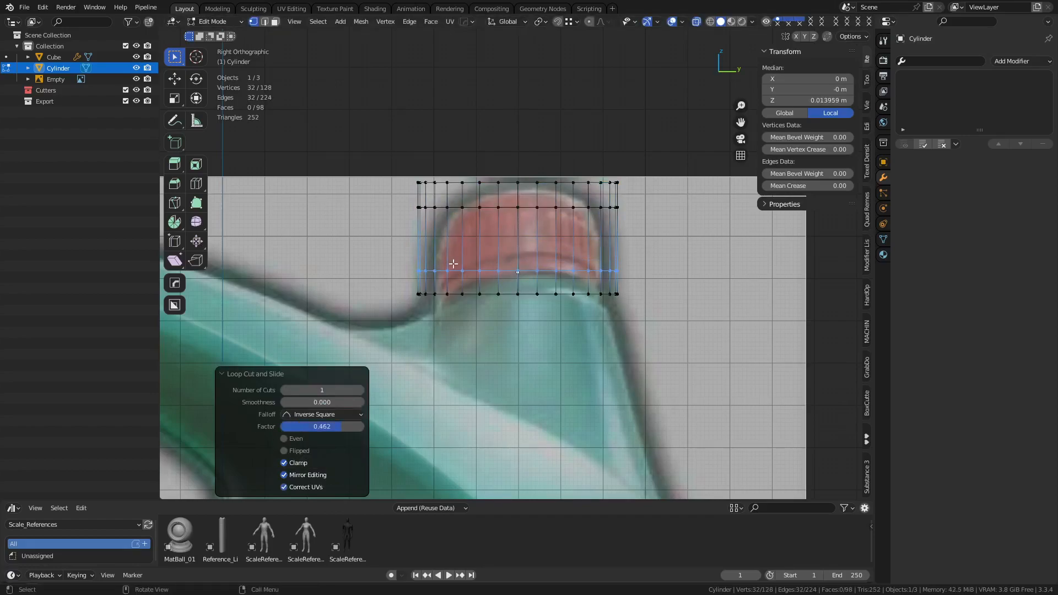
- Duplicate the face band between the cap's two edge loops in place and separate it into its own object
{"action": "key", "text": "3"}
{"action": "left_click", "coordinate": [515, 241], "text": "alt"}
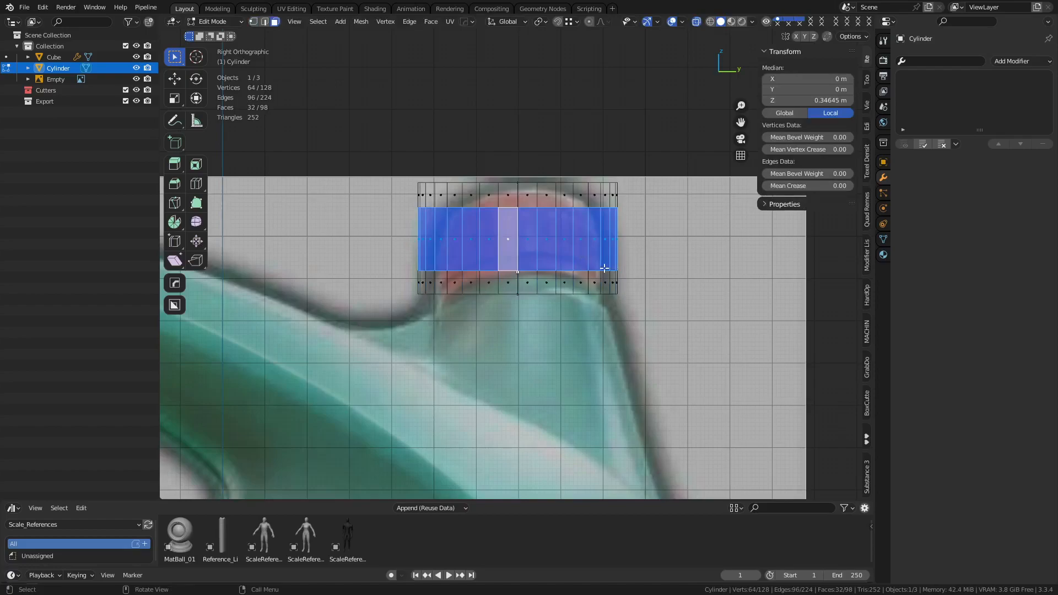
{"action": "key", "text": "alt+z"}
{"action": "middle_click_drag", "start_coordinate": [581, 280], "coordinate": [584, 281]}
{"action": "key", "text": "shift+d"}
{"action": "right_click", "coordinate": [590, 283]}
{"action": "key", "text": "p"}
{"action": "left_click", "coordinate": [591, 283]}
{"action": "key", "text": "ctrl+Tab"}
{"action": "left_click", "coordinate": [496, 281]}
- Examine the separated band and the cap against the reference image, with and without X-ray
{"action": "key", "text": "ctrl+Tab"}
{"action": "left_click", "coordinate": [567, 282]}
{"action": "mouse_move", "coordinate": [544, 287]}
{"action": "middle_mouse_down"}
{"action": "mouse_move", "coordinate": [597, 281]}
{"action": "mouse_move", "coordinate": [548, 281]}
{"action": "middle_mouse_up"}
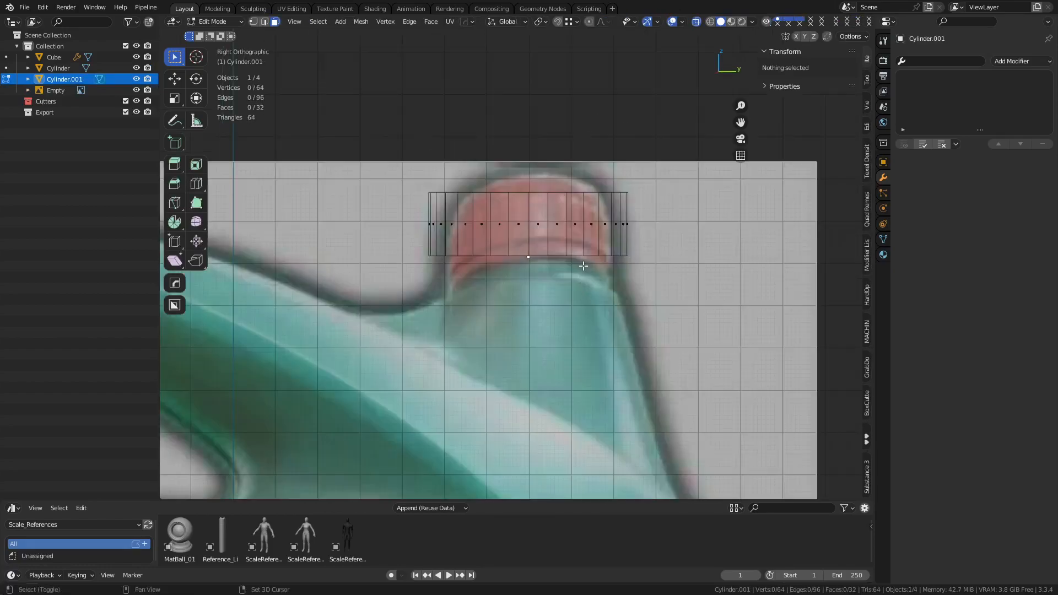
{"action": "scroll", "coordinate": [545, 281], "scroll_direction": "up", "scroll_amount": 2}
{"action": "scroll", "coordinate": [545, 281], "scroll_direction": "up", "scroll_amount": 1}
{"action": "key", "text": "alt+z"}
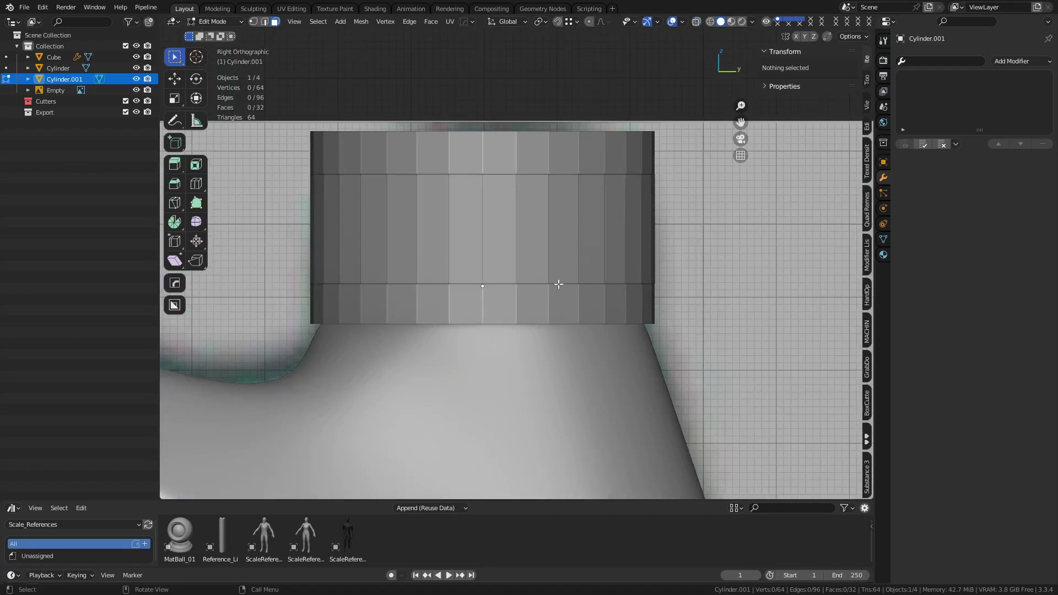
{"action": "key", "text": "alt+z"}
{"action": "key", "text": "Tab"}
{"action": "left_click", "coordinate": [520, 296]}
{"action": "scroll", "coordinate": [529, 279], "scroll_direction": "down", "scroll_amount": 3}
{"action": "key", "text": "alt+z"}
{"action": "middle_click_drag", "start_coordinate": [548, 268], "coordinate": [528, 313]}
- Bevel the cap's top rim edge loop about 0.099 m with one segment
{"action": "left_click", "coordinate": [504, 189]}
{"action": "key", "text": "Tab"}
{"action": "left_click", "coordinate": [516, 188]}
{"action": "left_click", "coordinate": [506, 188], "text": "alt"}
{"action": "key", "text": "ctrl+b"}
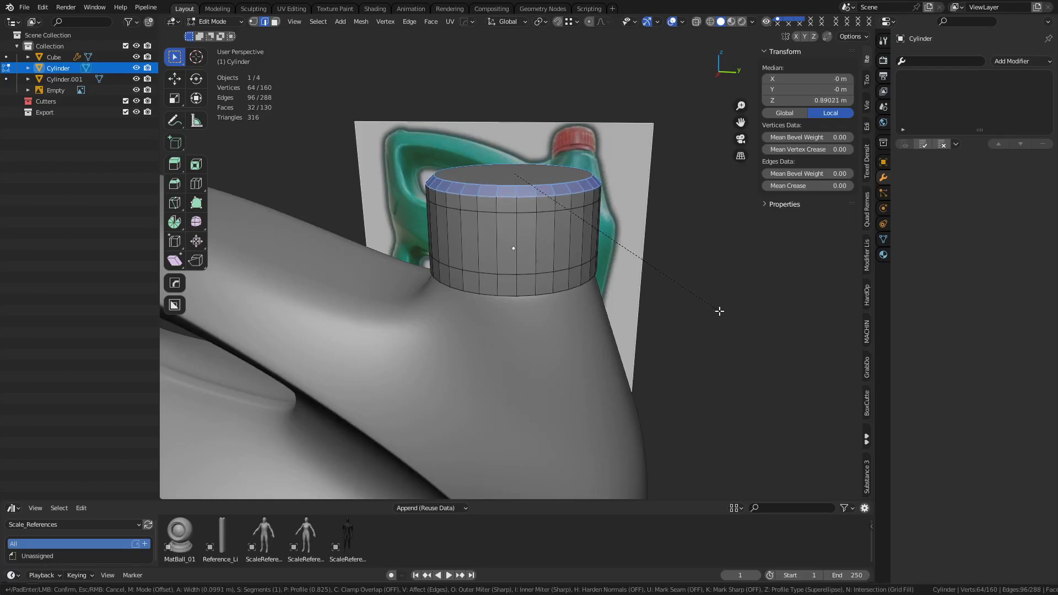
{"action": "left_click", "coordinate": [719, 312]}
- Bevel both edge loops of the cap's top chamfer about 0.019 m with two segments
{"action": "key", "text": "shift+b"}
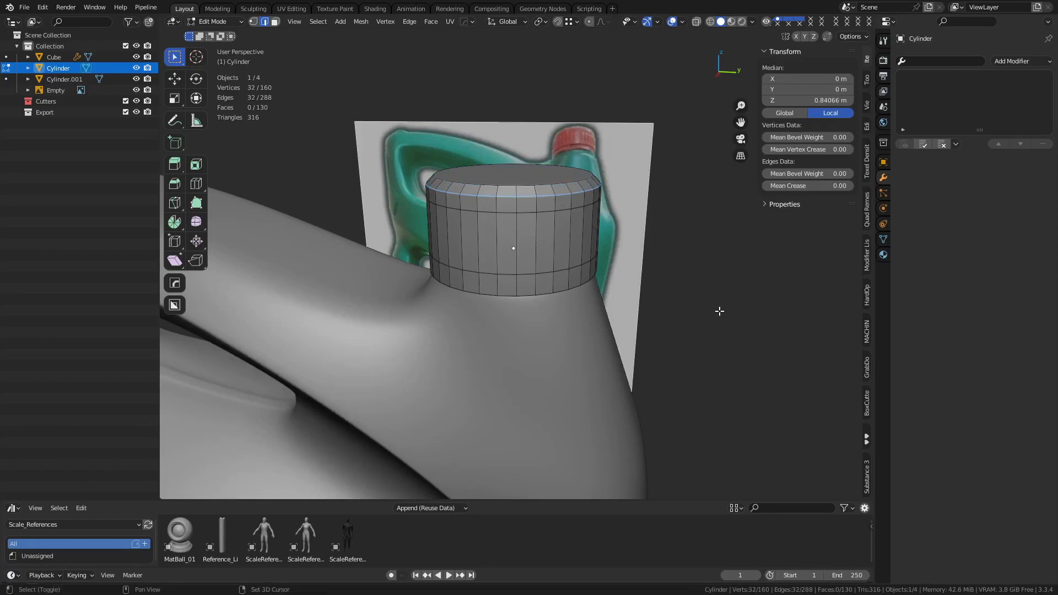
{"action": "key", "text": "ctrl+z"}
{"action": "key", "text": "ctrl+b"}
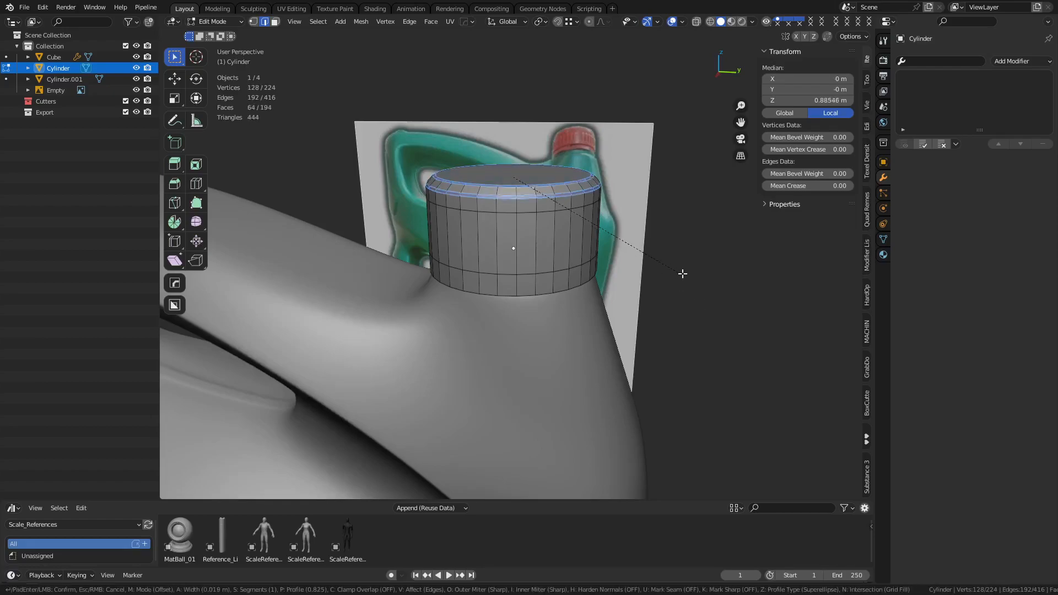
{"action": "left_click", "coordinate": [682, 273]}
- Bevel the cap's bottom rim 0.032 m with two segments
{"action": "left_click", "coordinate": [521, 293], "text": "alt"}
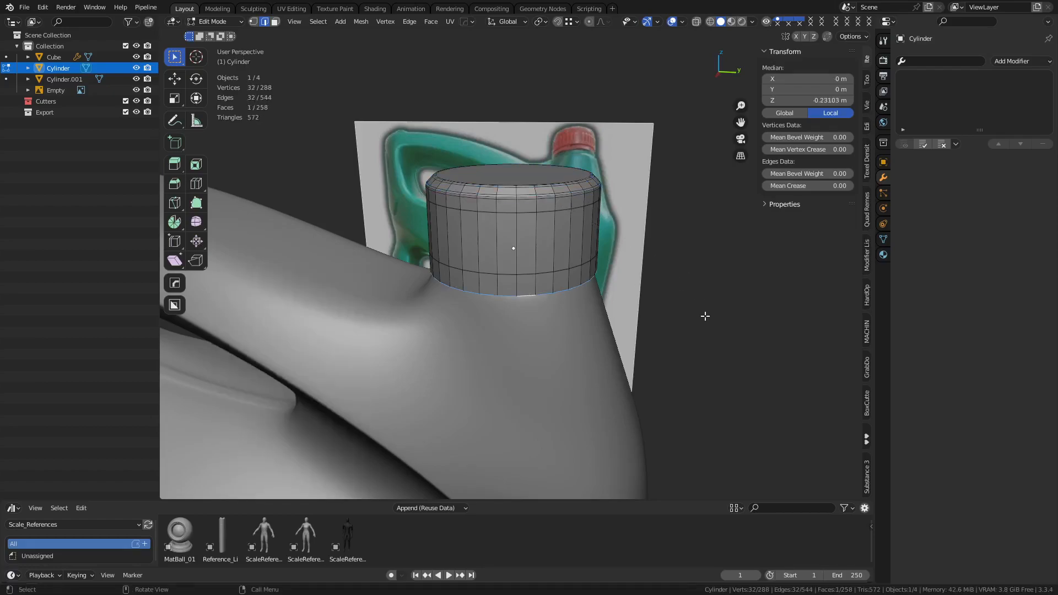
{"action": "middle_click_drag", "start_coordinate": [704, 316], "coordinate": [697, 273]}
{"action": "key", "text": "ctrl+b"}
{"action": "left_click", "coordinate": [687, 293]}
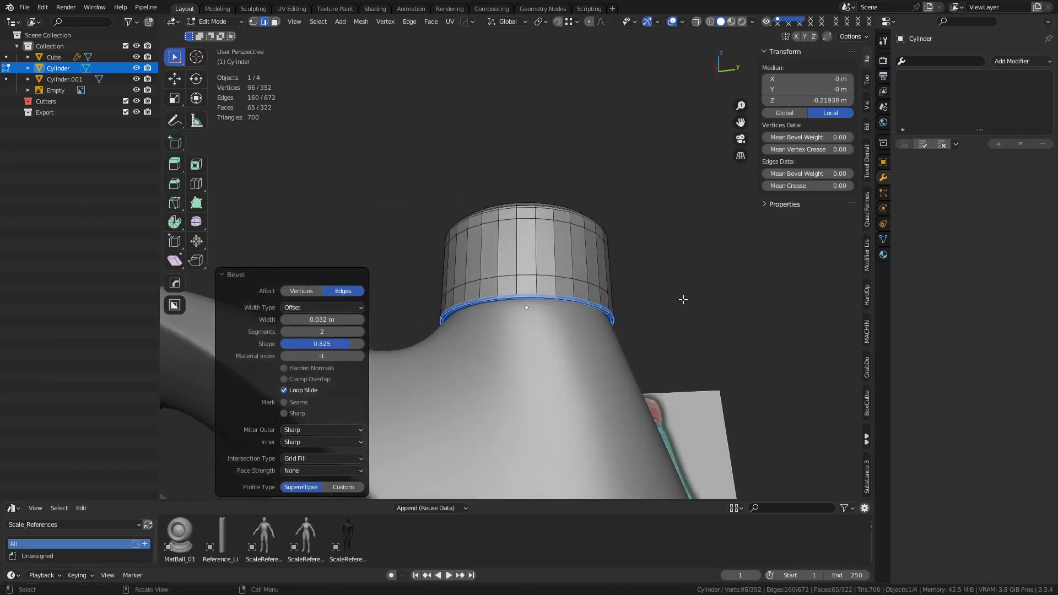
- Isolate the cap and extrude its bottom face inward twice, scaling the second extrusion to about 0.593
{"action": "key", "text": "3"}
{"action": "key", "text": "KP_Divide"}
{"action": "middle_click_drag", "start_coordinate": [561, 218], "coordinate": [567, 254]}
{"action": "key", "text": "e"}
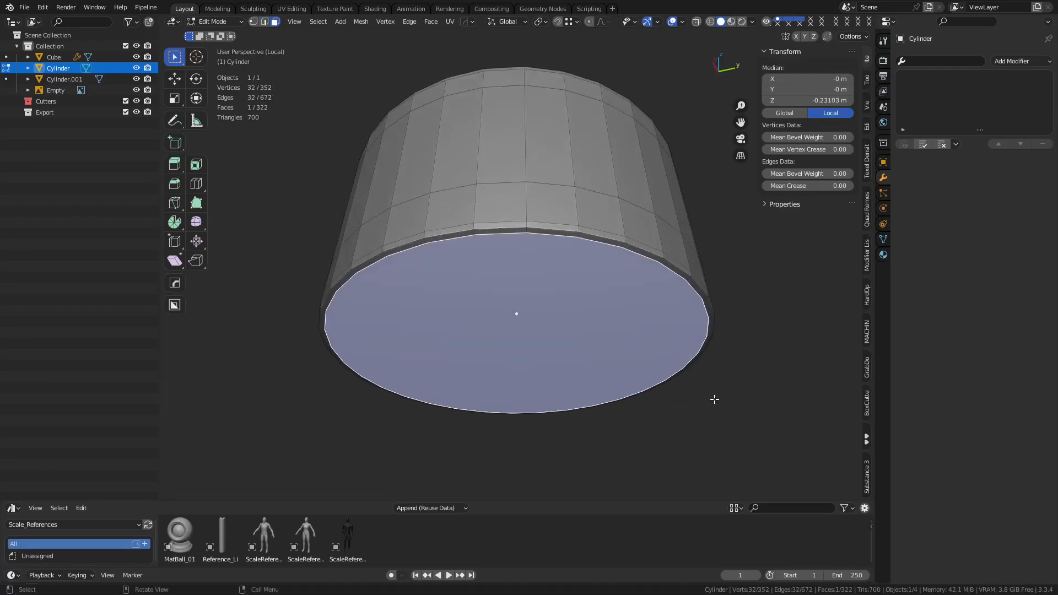
{"action": "key", "text": "s"}
{"action": "left_click", "coordinate": [638, 380]}
{"action": "key", "text": "e"}
{"action": "key", "text": "s"}
{"action": "left_click", "coordinate": [668, 397]}
- Extrude the cap's bottom face inward once more and merge it at its center
{"action": "key", "text": "e"}
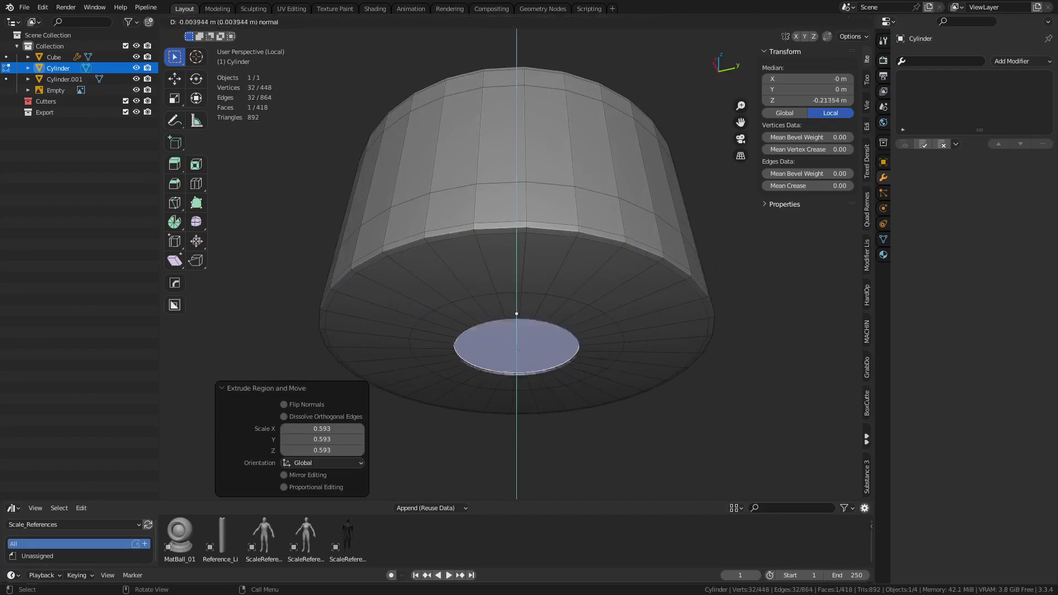
{"action": "key", "text": "s"}
{"action": "left_click", "coordinate": [626, 396]}
{"action": "key", "text": "m"}
{"action": "key", "text": "c"}
- Extrude the cap's top face inward twice and merge the innermost face at its center
{"action": "middle_click_drag", "start_coordinate": [641, 257], "coordinate": [635, 361]}
{"action": "left_click", "coordinate": [533, 257]}
{"action": "key", "text": "e"}
{"action": "key", "text": "s"}
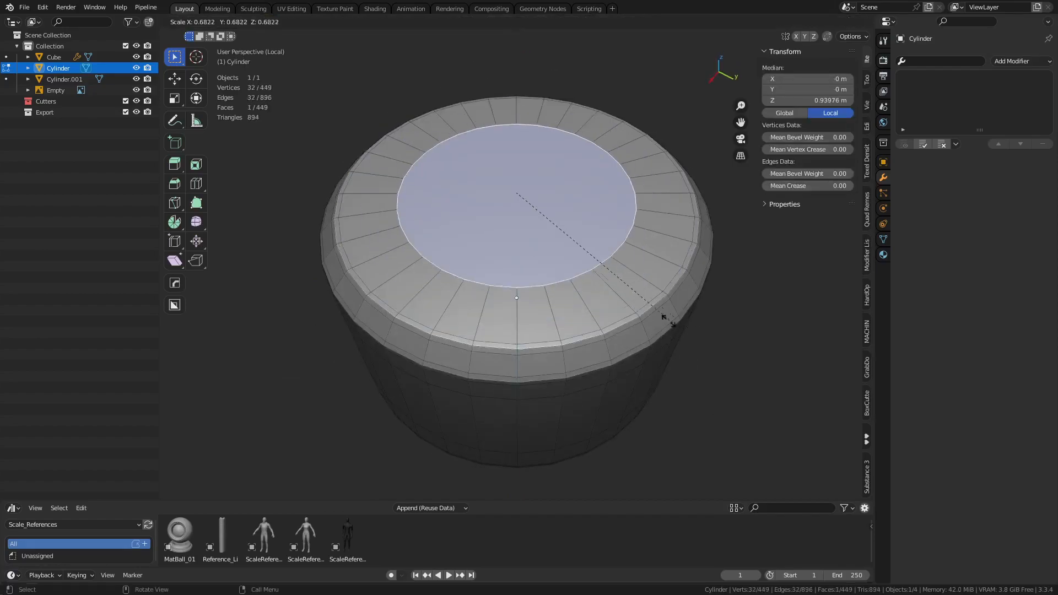
{"action": "left_click", "coordinate": [614, 297]}
{"action": "key", "text": "e"}
{"action": "key", "text": "s"}
{"action": "left_click", "coordinate": [659, 327]}
{"action": "key", "text": "m"}
{"action": "key", "text": "c"}
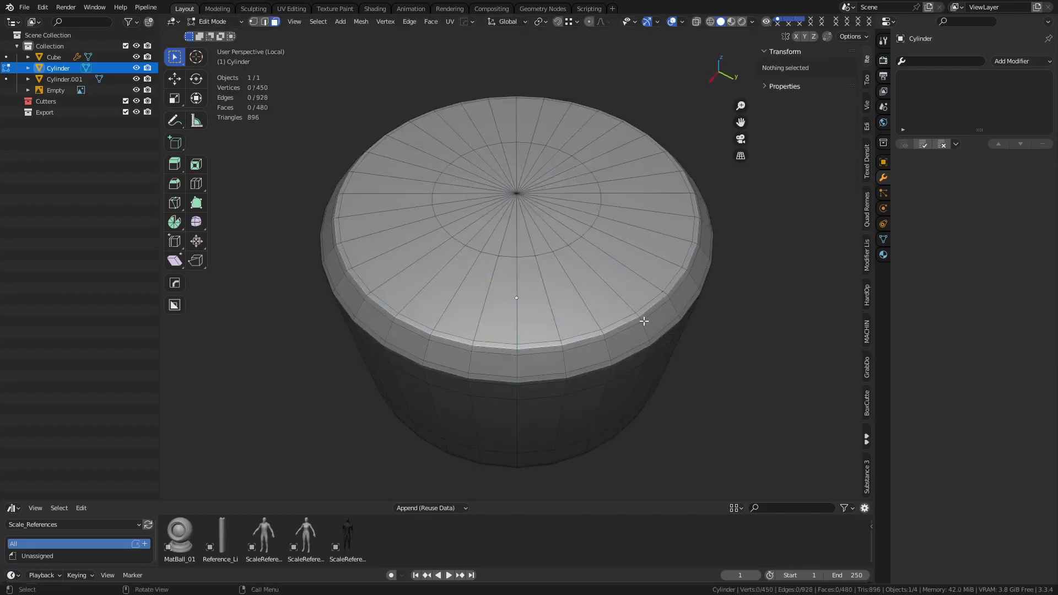
- Undo the top face's merge, extrude it inward once more and merge it at its center
{"action": "key", "text": "ctrl+z"}
{"action": "key", "text": "e"}
{"action": "key", "text": "s"}
{"action": "left_click", "coordinate": [661, 335]}
{"action": "key", "text": "m"}
{"action": "key", "text": "c"}
- Add a level 1 Subdivision modifier to the cap, shade it smooth and deselect it
{"action": "key", "text": "ctrl+Tab"}
{"action": "left_click", "coordinate": [576, 340]}
{"action": "key", "text": "ctrl+1"}
{"action": "key", "text": "shift+alt+z"}
{"action": "right_click", "coordinate": [576, 347]}
{"action": "left_click", "coordinate": [577, 349]}
{"action": "left_click", "coordinate": [698, 389]}
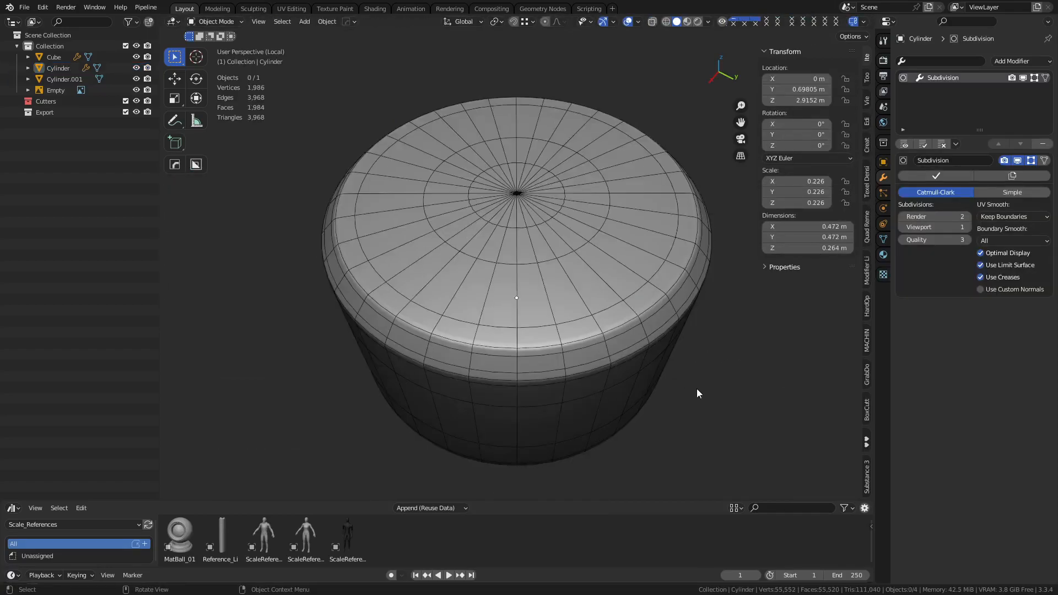
- Leave the cap's isolated view and bring back the whole bottle with the reference image
{"action": "key", "text": "shift+alt+z"}
{"action": "scroll", "coordinate": [567, 347], "scroll_direction": "down", "scroll_amount": 3}
{"action": "middle_click_drag", "start_coordinate": [570, 370], "coordinate": [580, 398]}
{"action": "key", "text": "shift+alt+z"}
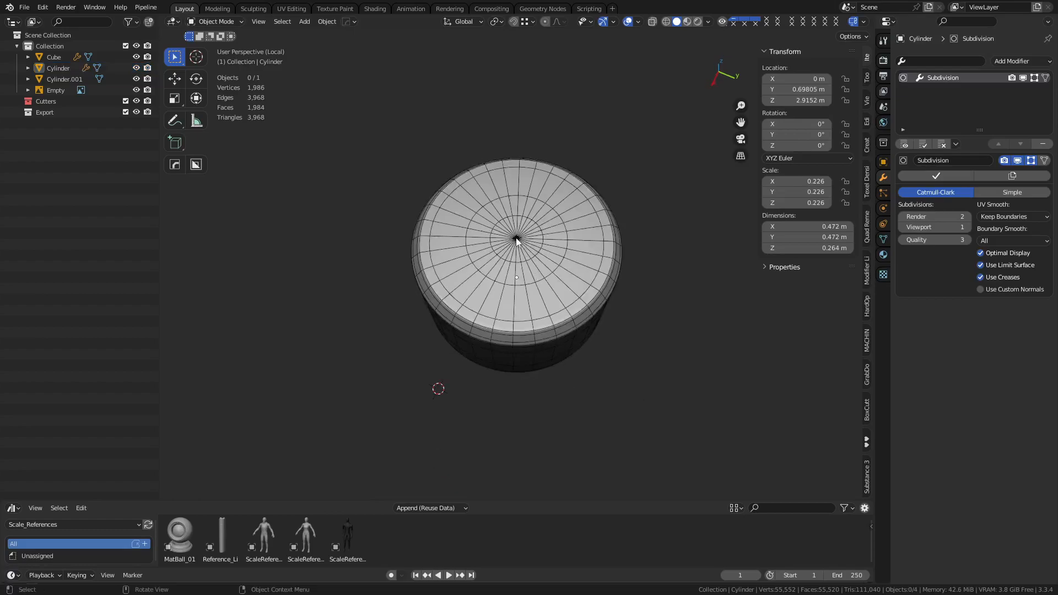
{"action": "middle_click_drag", "start_coordinate": [536, 333], "coordinate": [574, 321]}
{"action": "key", "text": "slash"}
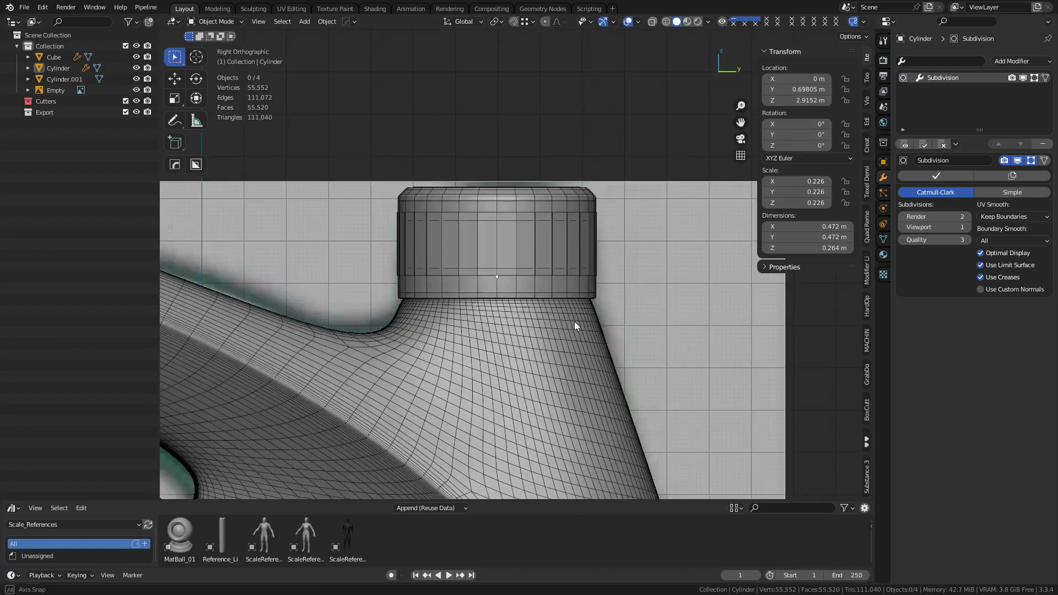
- Select the separate ring around the cap's side wall and open its mesh for editing
{"action": "left_click", "coordinate": [546, 265]}
{"action": "left_click", "coordinate": [531, 257]}
{"action": "middle_click_drag", "start_coordinate": [531, 256], "coordinate": [543, 304]}
{"action": "key", "text": "alt+z"}
{"action": "key", "text": "alt+z"}
{"action": "key", "text": "ctrl+Tab"}
{"action": "left_click", "coordinate": [562, 269]}
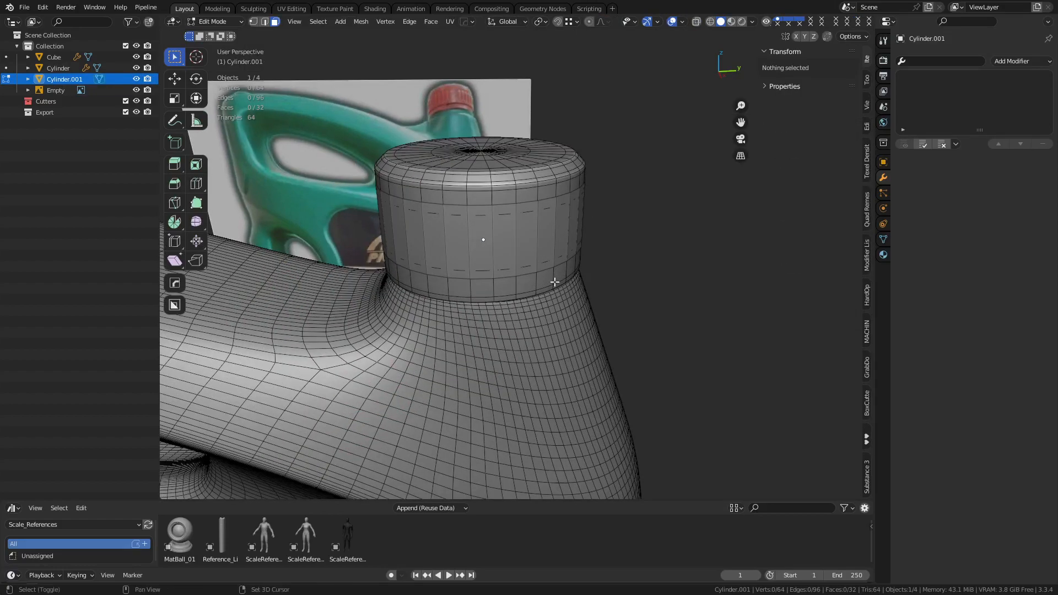
- Cut one horizontal edge loop around the ring and slide it close to the ring's lower edge
{"action": "scroll", "coordinate": [583, 320], "scroll_direction": "up", "scroll_amount": 1}
{"action": "key", "text": "KP_3"}
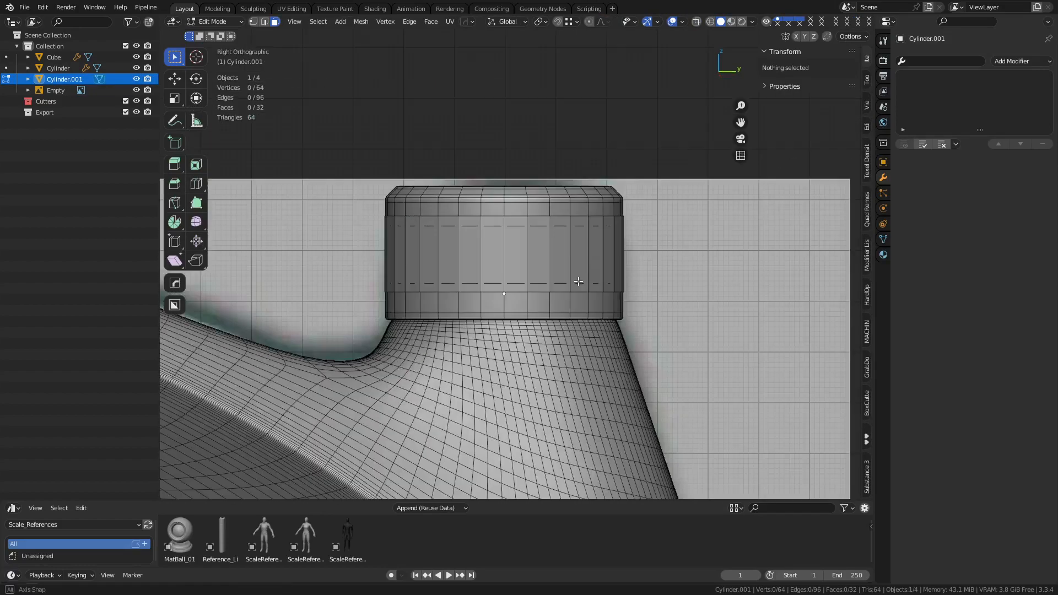
{"action": "scroll", "coordinate": [573, 283], "scroll_direction": "up", "scroll_amount": 2}
{"action": "key", "text": "alt+z"}
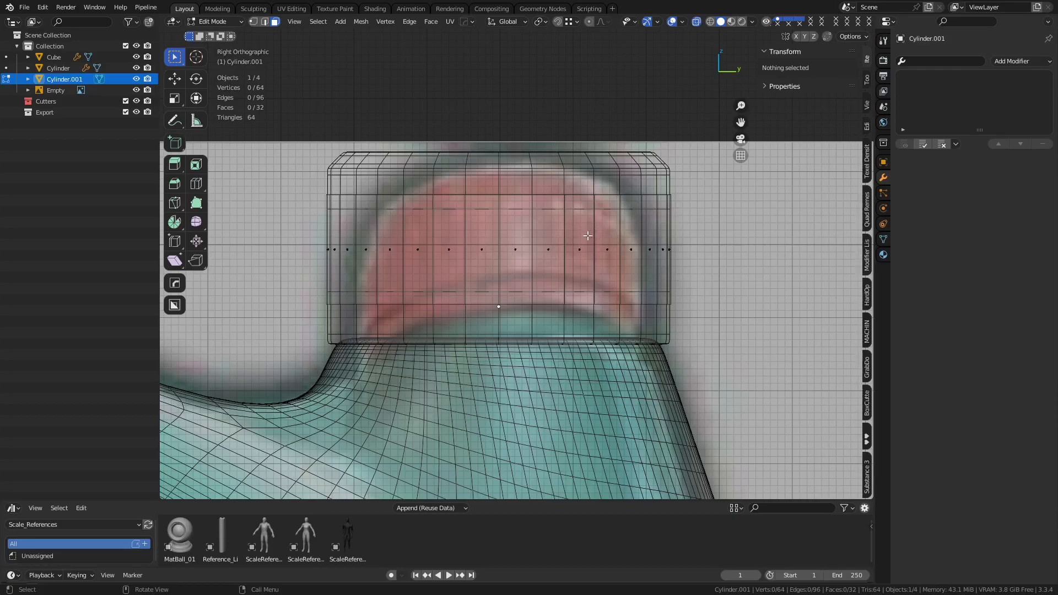
{"action": "key", "text": "alt+z"}
{"action": "mouse_move", "coordinate": [551, 251]}
{"action": "middle_mouse_down"}
{"action": "mouse_move", "coordinate": [529, 262]}
{"action": "mouse_move", "coordinate": [562, 318]}
{"action": "middle_mouse_up"}
{"action": "key", "text": "ctrl+r"}
{"action": "left_click", "coordinate": [529, 290]}
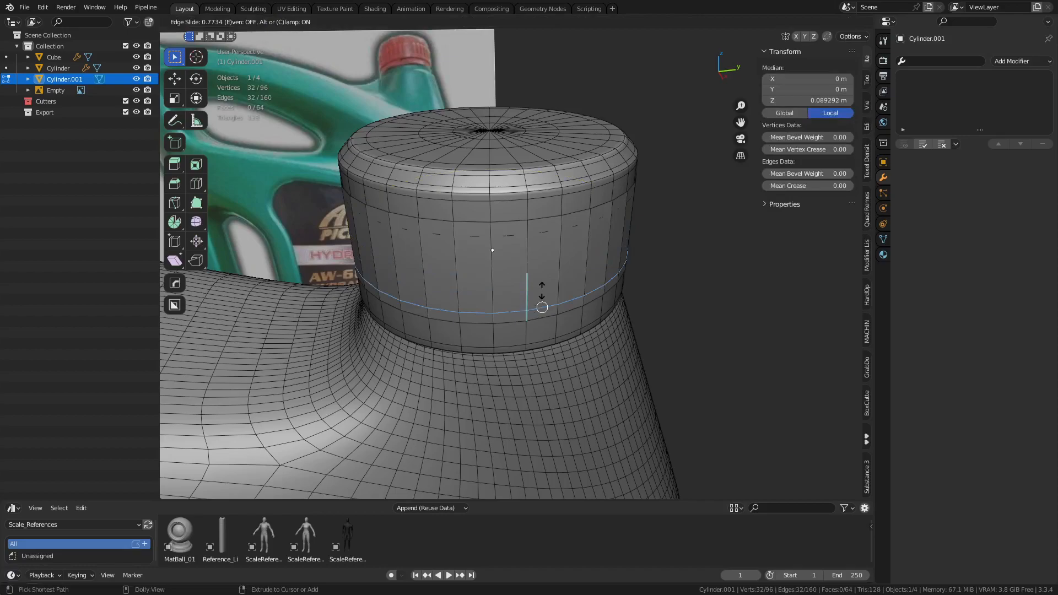
{"action": "left_click", "coordinate": [541, 290]}
- Apply a transform preset and move the ring's new edge loop by -0.026 m along global Z
{"action": "key", "text": "ctrl+shift+Tab"}
{"action": "left_click", "coordinate": [582, 290]}
{"action": "key", "text": "shift+space"}
{"action": "left_click", "coordinate": [644, 295]}
{"action": "key", "text": "g"}
{"action": "key", "text": "z"}
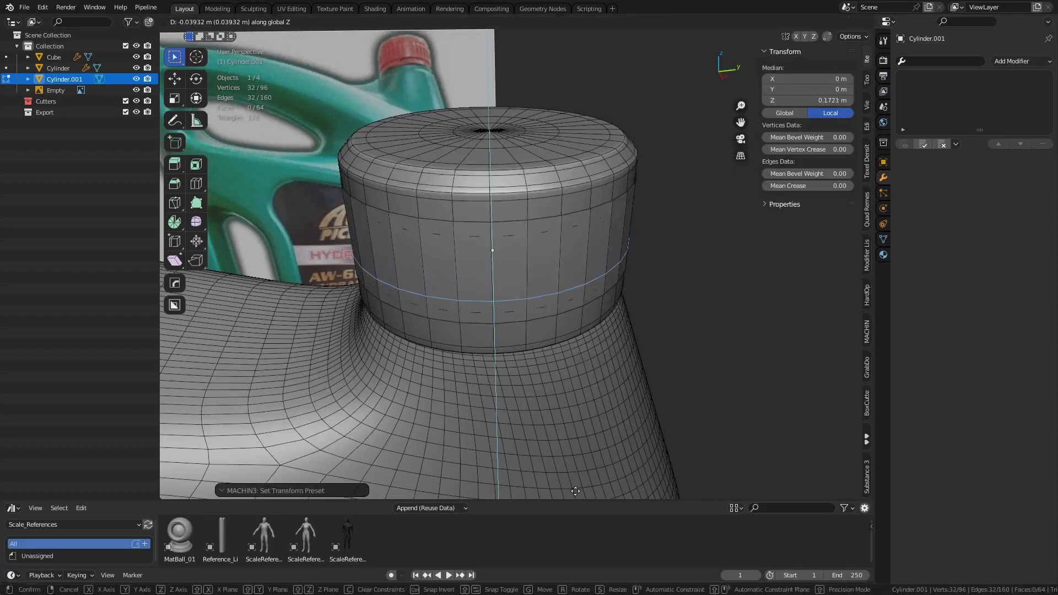
{"action": "left_click", "coordinate": [569, 421]}
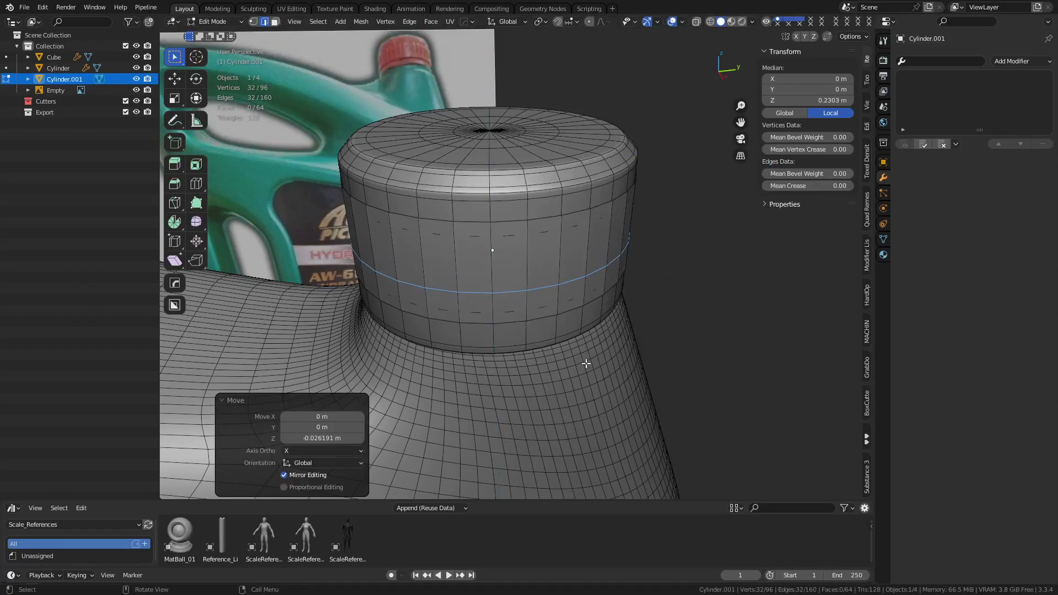
- Add a level 1 Subdivision modifier to the ring, apply it and reopen the mesh for editing
{"action": "key", "text": "Tab"}
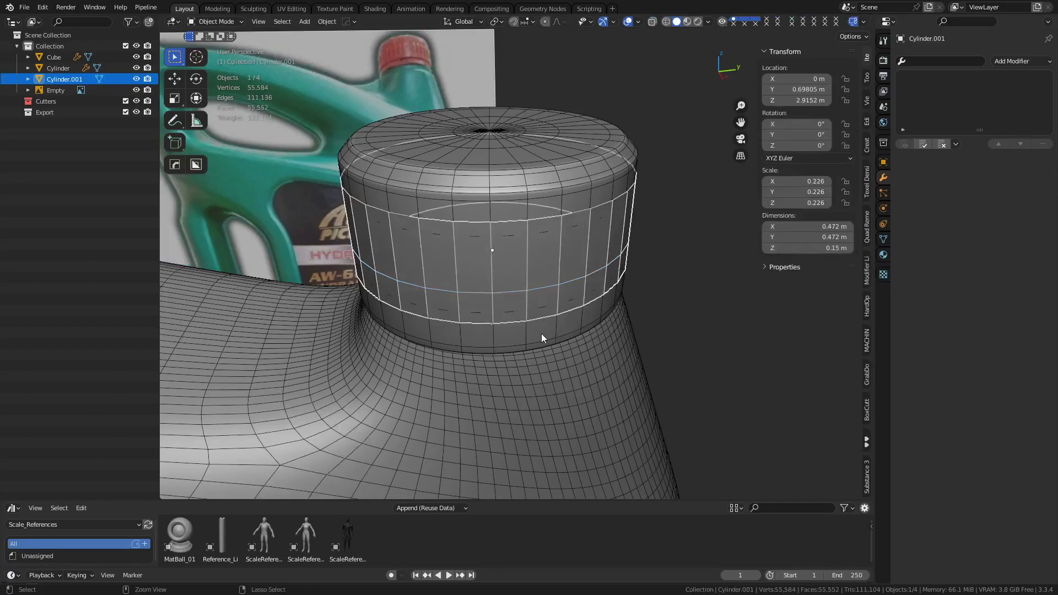
{"action": "key", "text": "ctrl+1"}
{"action": "left_click", "coordinate": [938, 176]}
{"action": "key", "text": "Tab"}
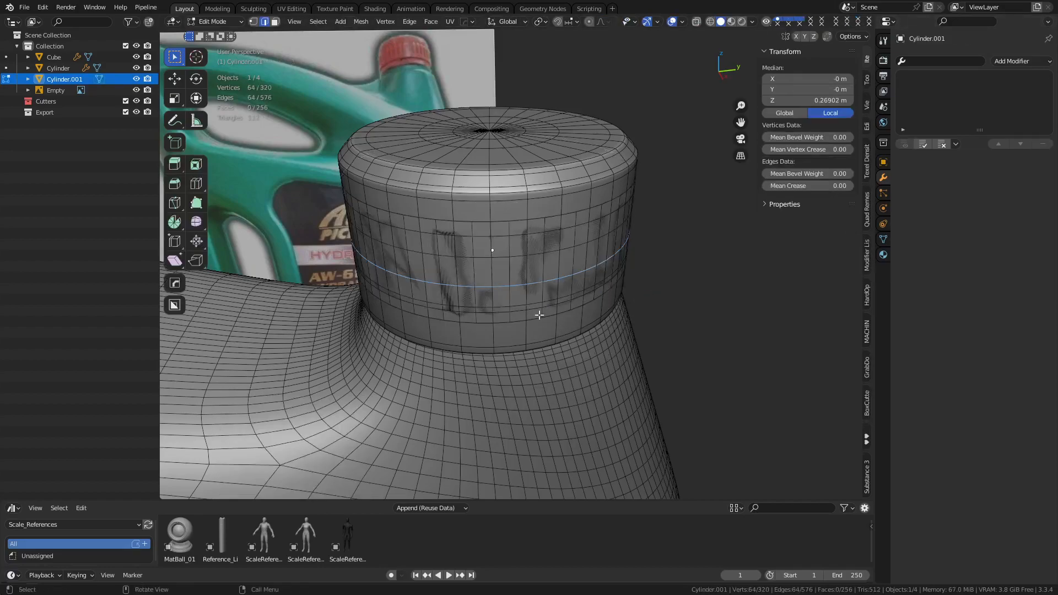
- Dissolve the ring's three inner horizontal edge loops, leaving only the vertical divisions between its upper and lower edges
{"action": "key", "text": "KP_3"}
{"action": "key", "text": "KP_Divide"}
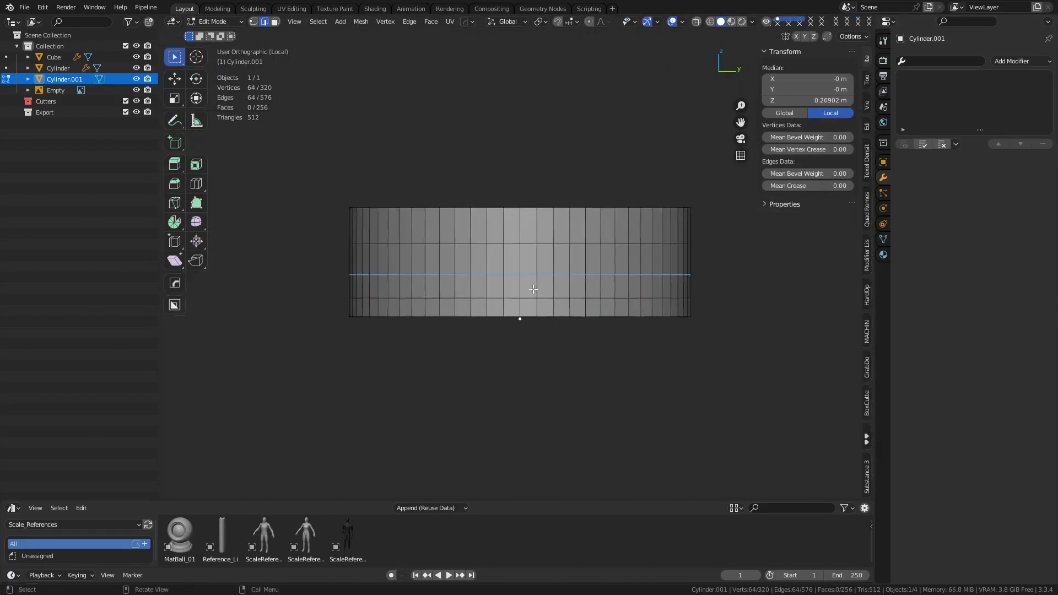
{"action": "left_click", "coordinate": [523, 299], "text": "alt"}
{"action": "left_click", "coordinate": [523, 277], "text": "alt+shift"}
{"action": "key", "text": "ctrl+x"}
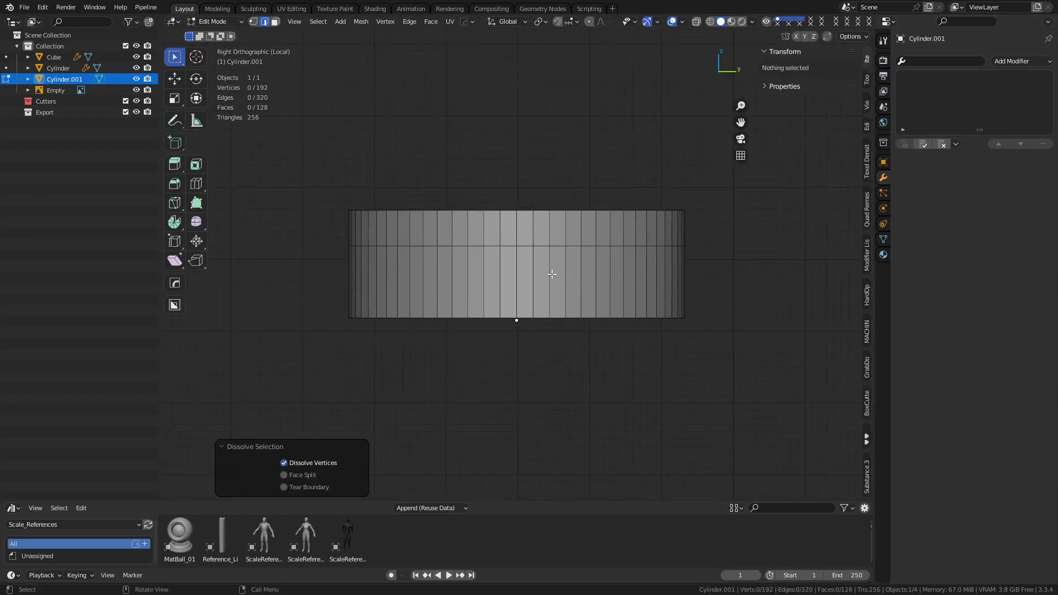
{"action": "key", "text": "KP_Divide"}
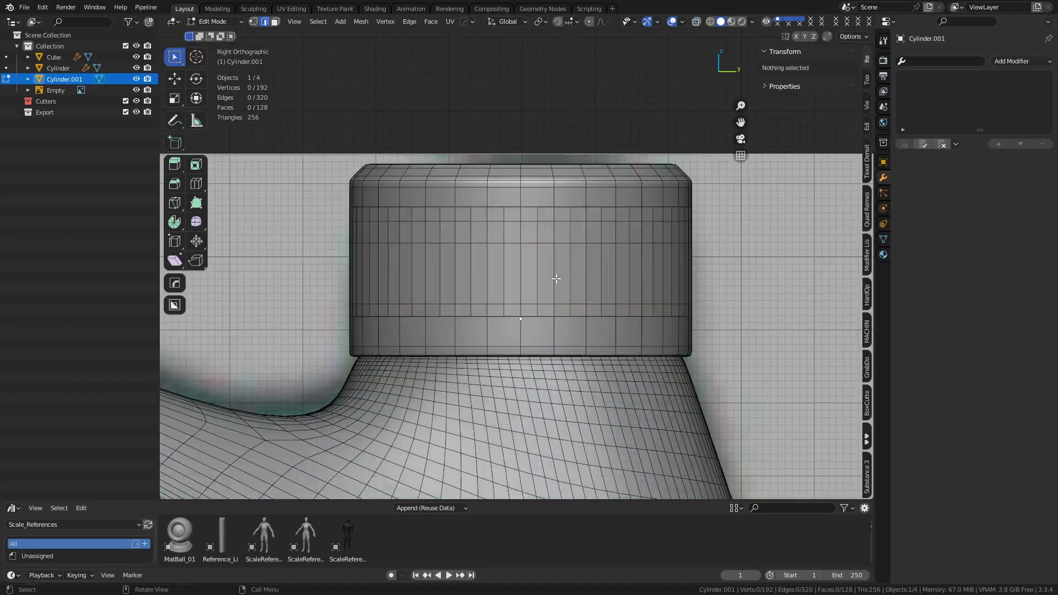
{"action": "left_click", "coordinate": [524, 244], "text": "alt"}
{"action": "key", "text": "ctrl+x"}
{"action": "key", "text": "KP_Divide"}
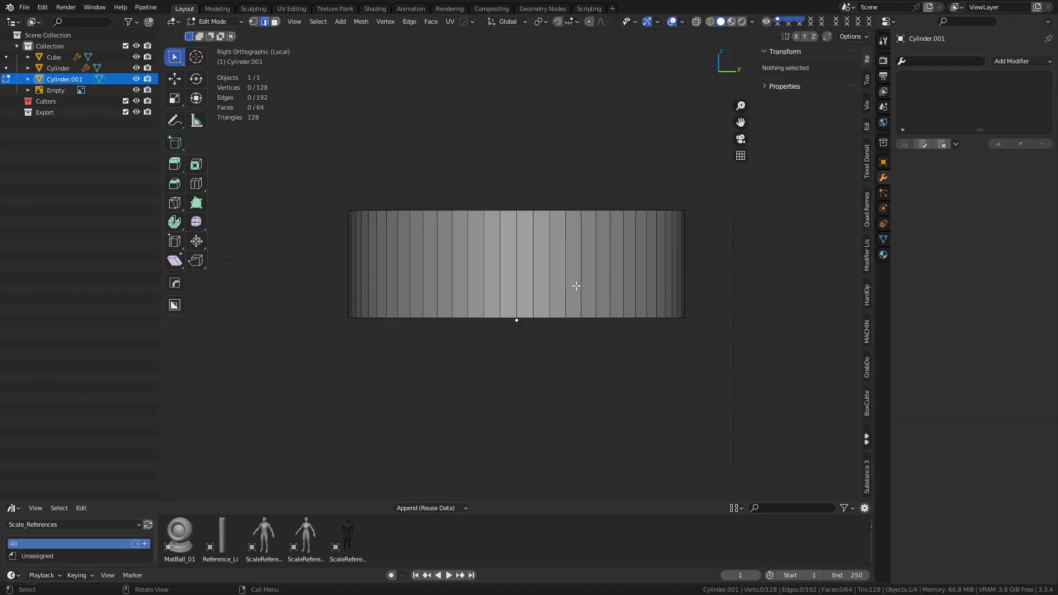
- Compare the ring with the reference cap and cut one centered horizontal edge loop around it
{"action": "key", "text": "alt+z"}
{"action": "key", "text": "KP_Divide"}
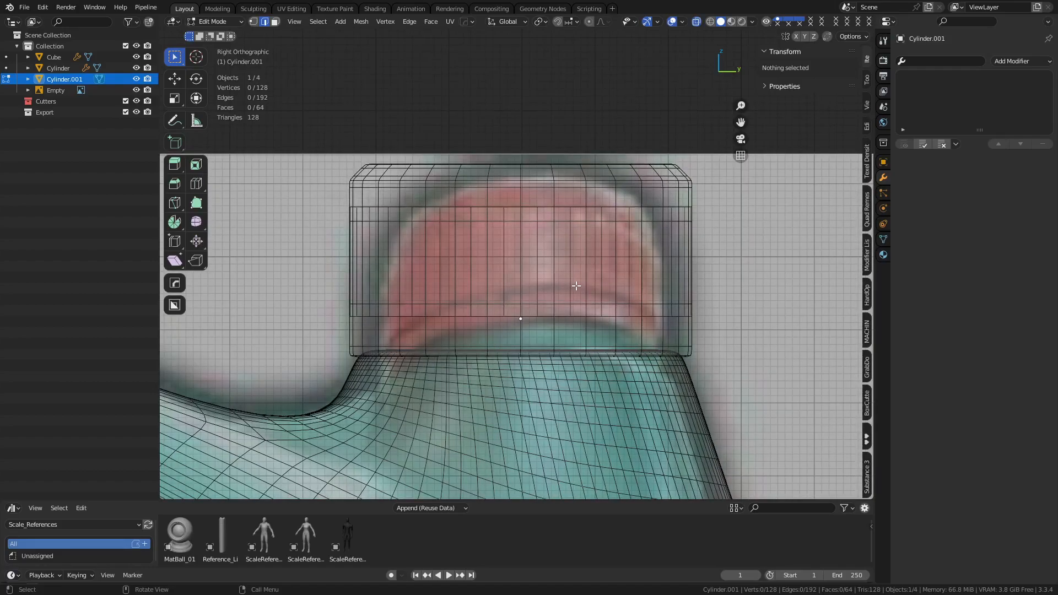
{"action": "key", "text": "ctrl+r"}
{"action": "left_click", "coordinate": [569, 260]}
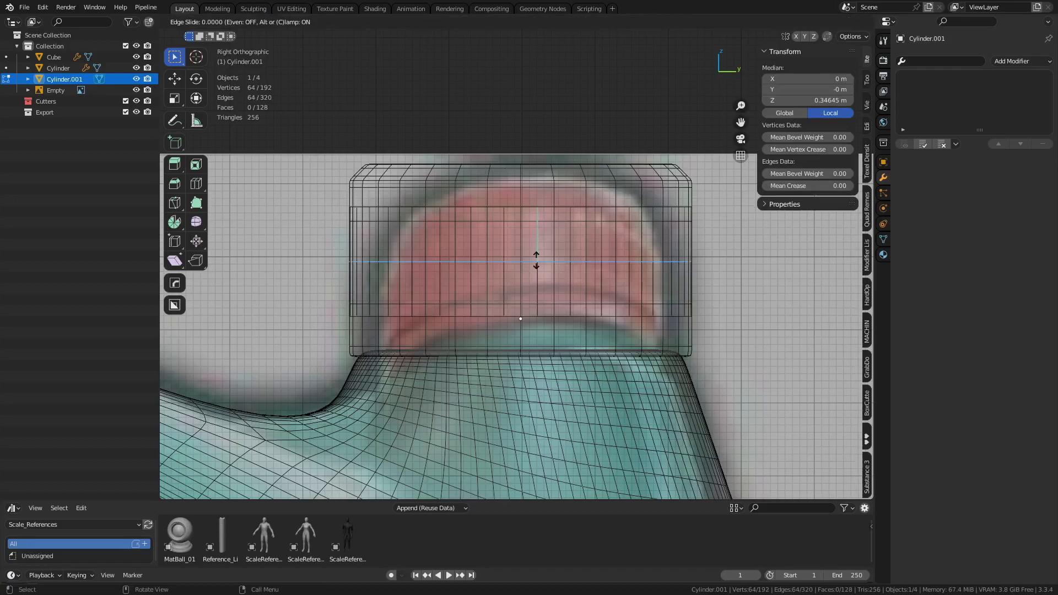
{"action": "right_click", "coordinate": [567, 248]}
{"action": "key", "text": "alt+z"}
{"action": "middle_click_drag", "start_coordinate": [592, 290], "coordinate": [586, 317]}
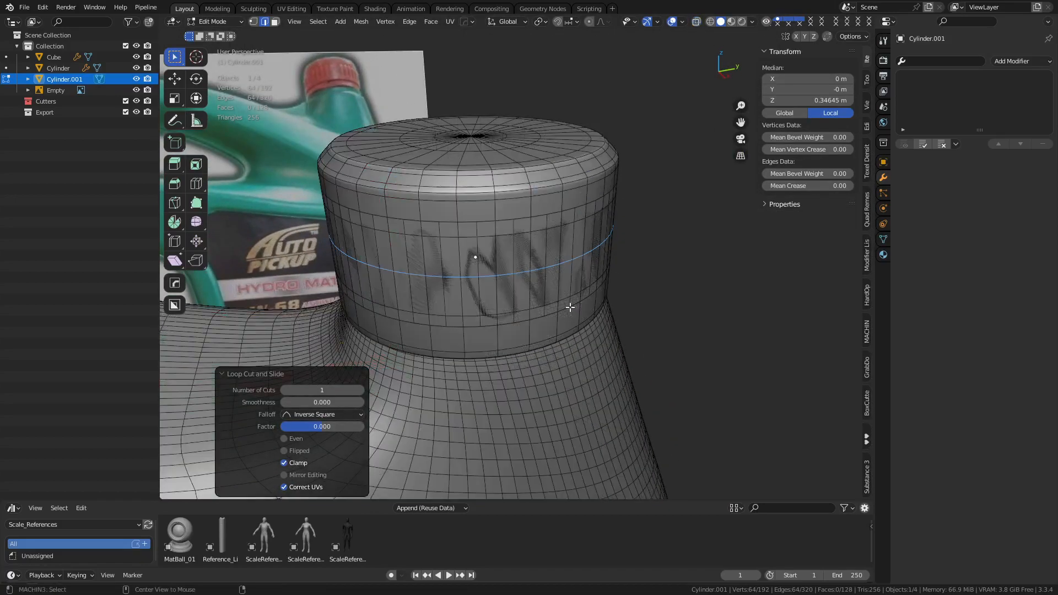
- Isolate the ring and thicken all its faces using Inset with 0 m thickness and about 0.073 m depth
{"action": "key", "text": "KP_Divide"}
{"action": "left_click", "coordinate": [587, 388], "text": "alt"}
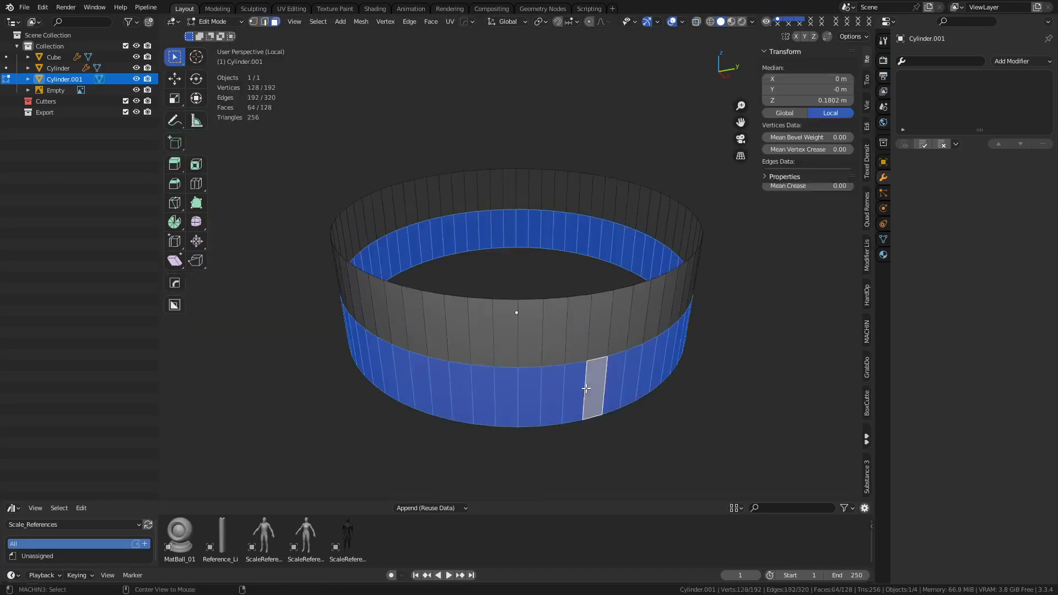
{"action": "middle_click_drag", "start_coordinate": [697, 394], "coordinate": [681, 377], "text": "shift"}
{"action": "key", "text": "a"}
{"action": "key", "text": "i"}
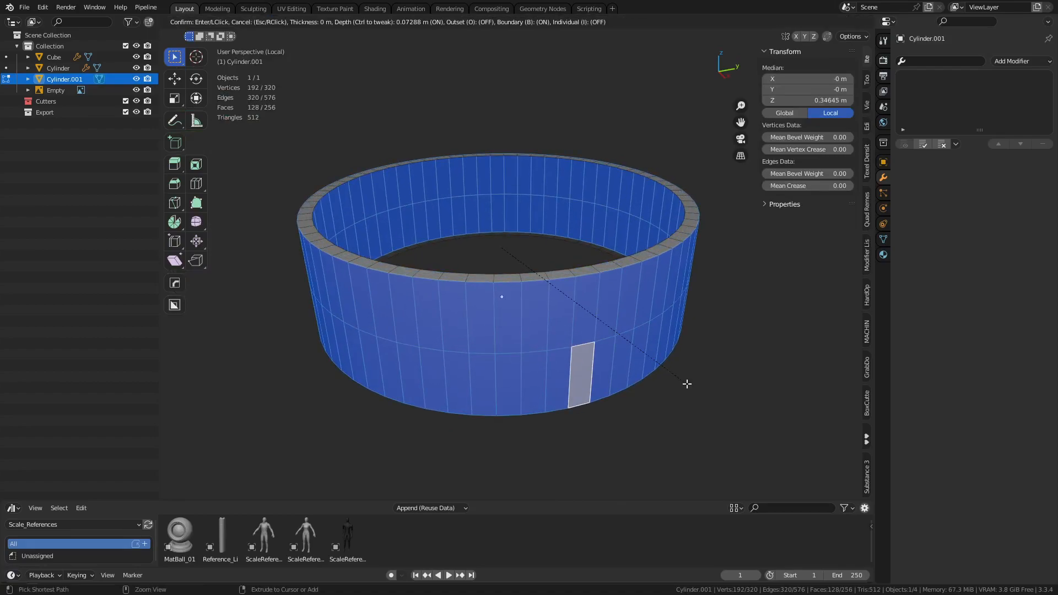
{"action": "left_click", "coordinate": [686, 382]}
{"action": "middle_click_drag", "start_coordinate": [627, 351], "coordinate": [571, 356]}
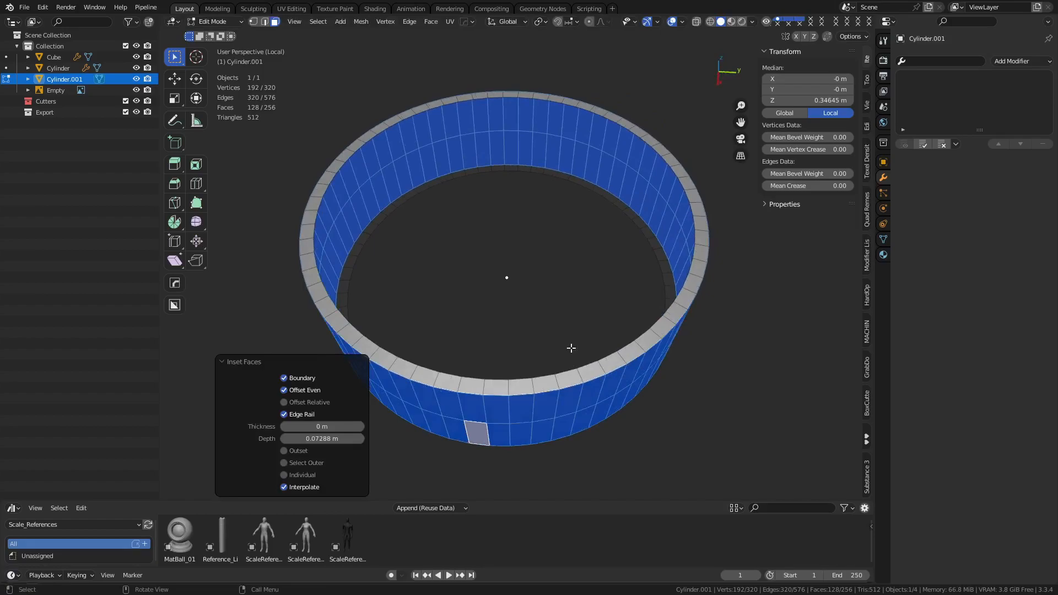
- Select the ring's upper outer face loop and apply Checker Deselect to keep every other face
{"action": "middle_click_drag", "start_coordinate": [565, 196], "coordinate": [566, 349]}
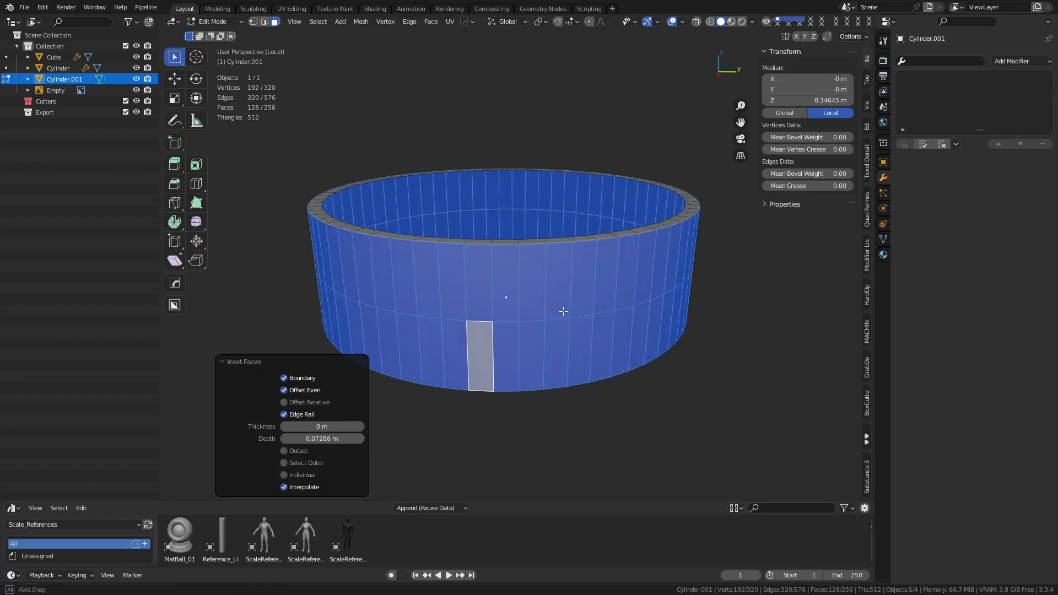
{"action": "left_click", "coordinate": [551, 342]}
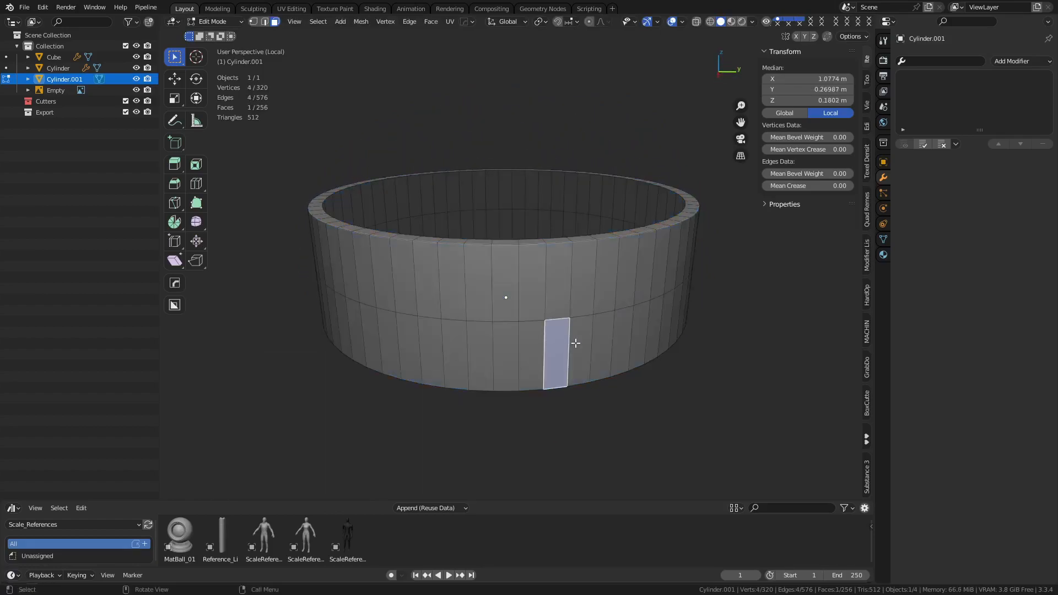
{"action": "left_click", "coordinate": [571, 342], "text": "alt"}
{"action": "middle_click_drag", "start_coordinate": [582, 340], "coordinate": [543, 239]}
{"action": "key", "text": "alt+a"}
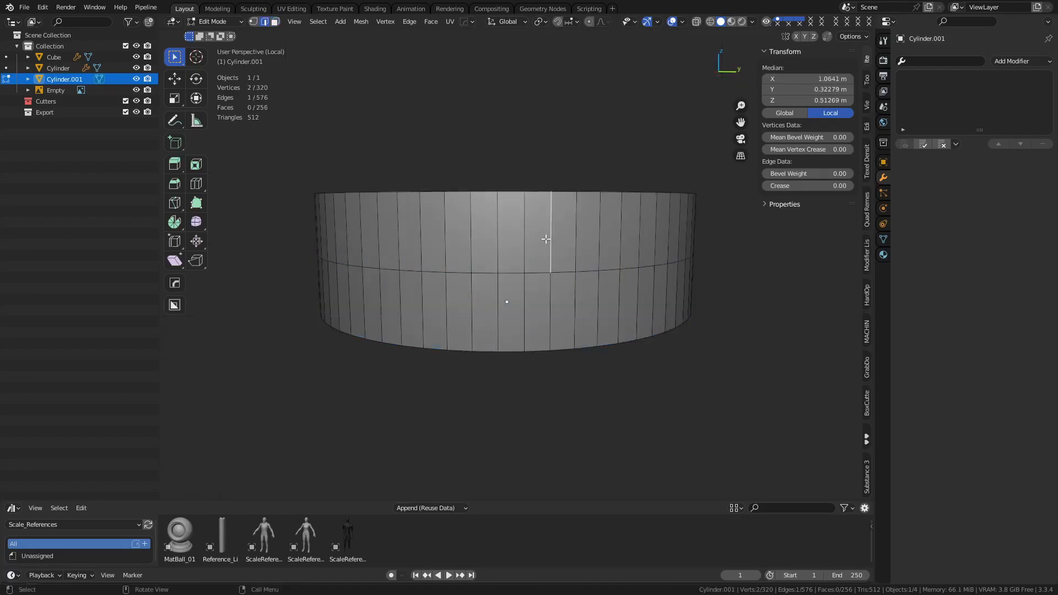
{"action": "left_click", "coordinate": [553, 235]}
{"action": "left_click", "coordinate": [554, 235], "text": "alt"}
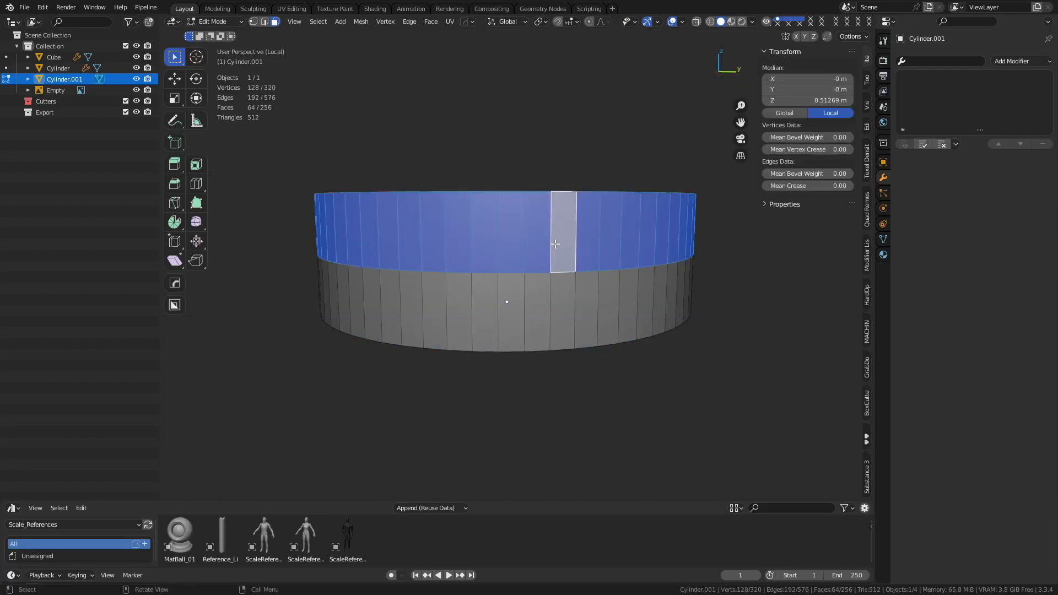
{"action": "key", "text": "q"}
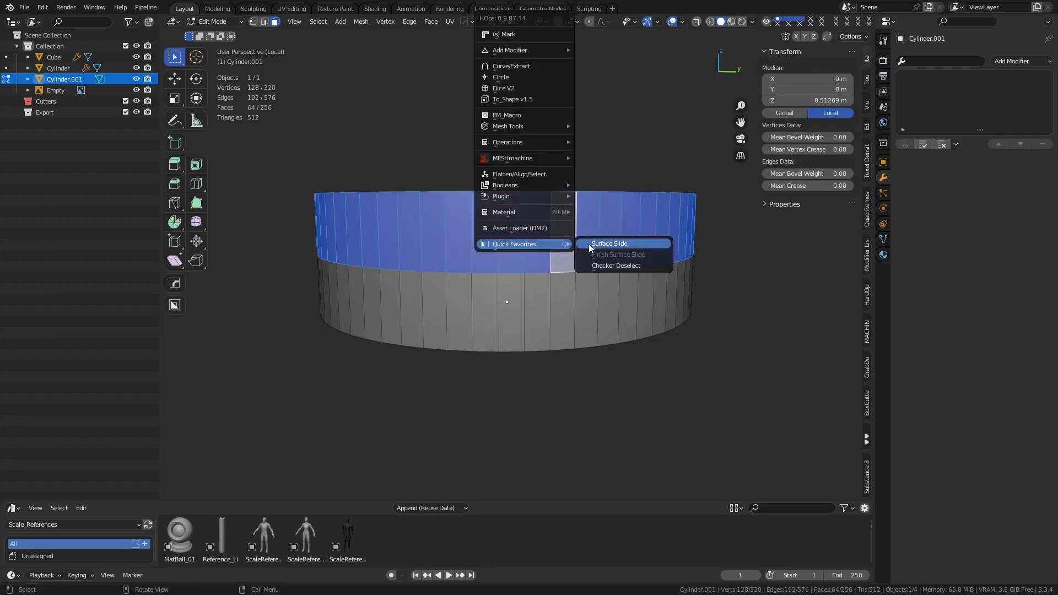
{"action": "left_click", "coordinate": [318, 21]}
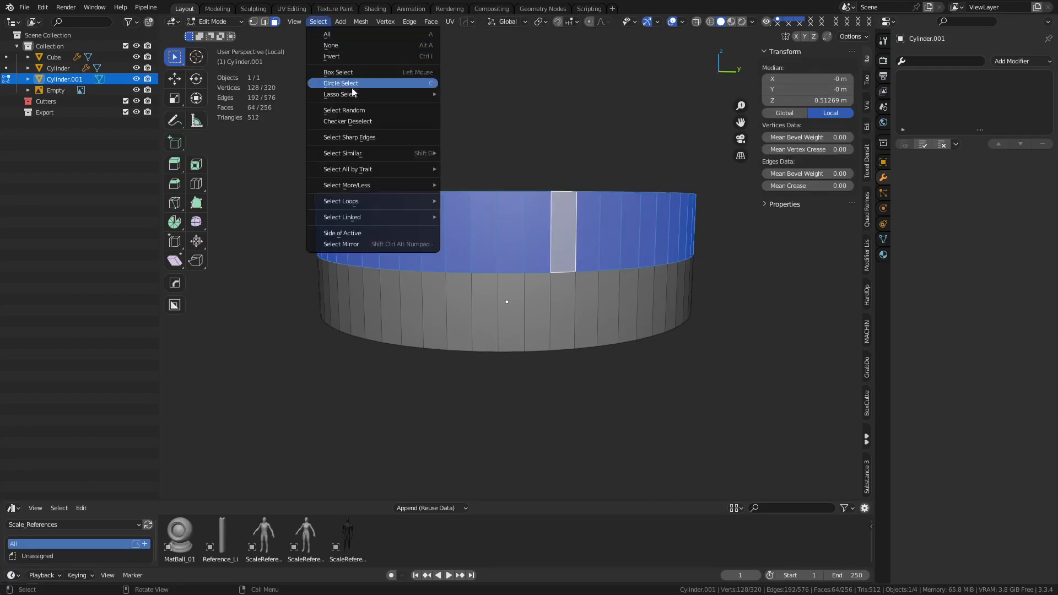
{"action": "left_click", "coordinate": [375, 121]}
{"action": "mouse_move", "coordinate": [560, 298]}
{"action": "middle_mouse_down"}
{"action": "mouse_move", "coordinate": [561, 316]}
{"action": "mouse_move", "coordinate": [564, 307]}
{"action": "middle_mouse_up"}
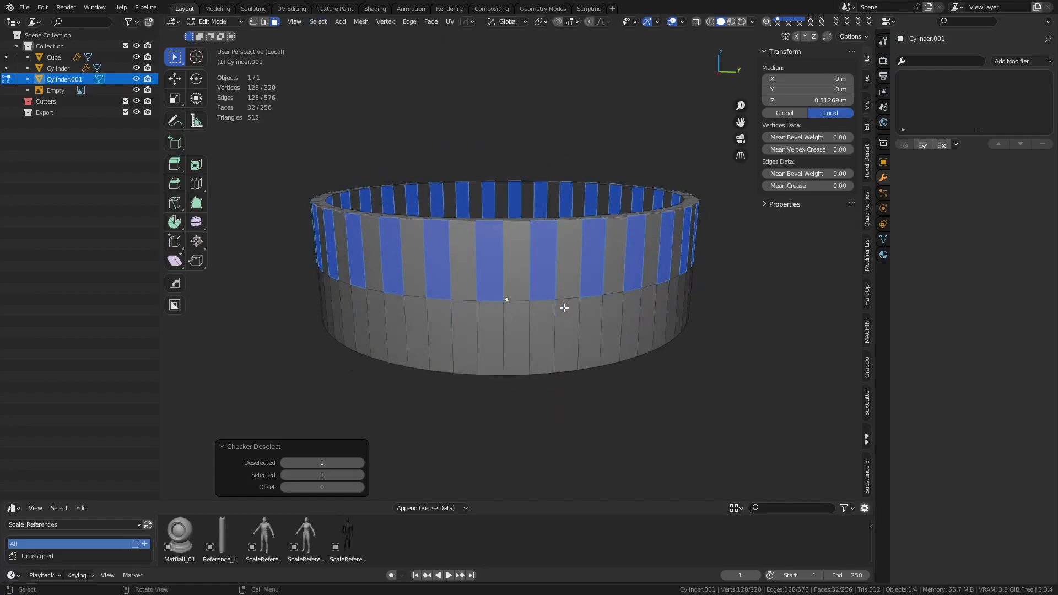
- Add the lower outer face loop to the selection, inset it all 0.01614 m, and raise it 0.03779 m with a second inset
{"action": "left_click", "coordinate": [553, 329], "text": "alt+shift"}
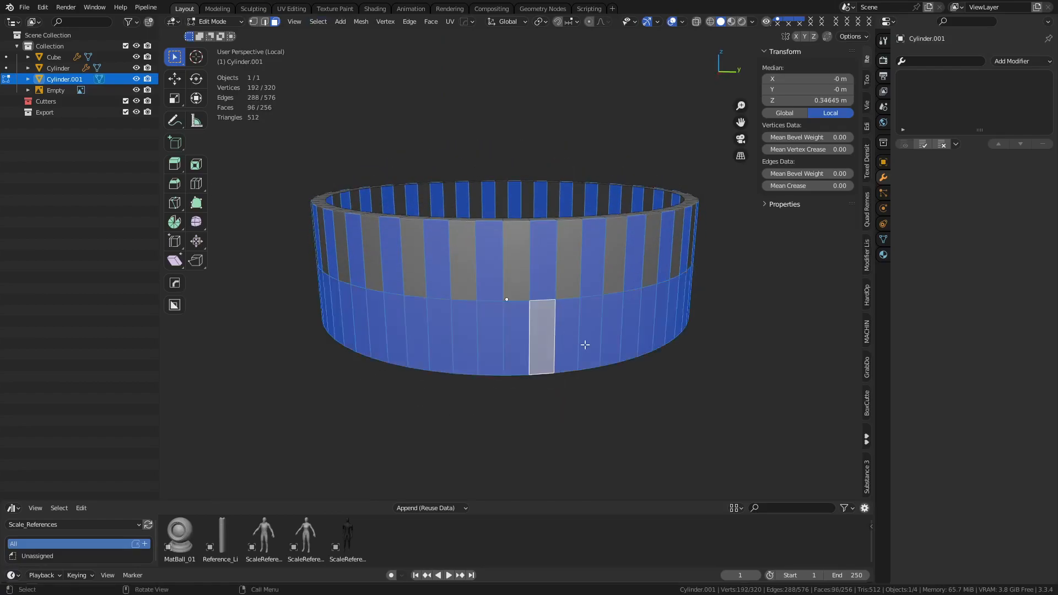
{"action": "key", "text": "i"}
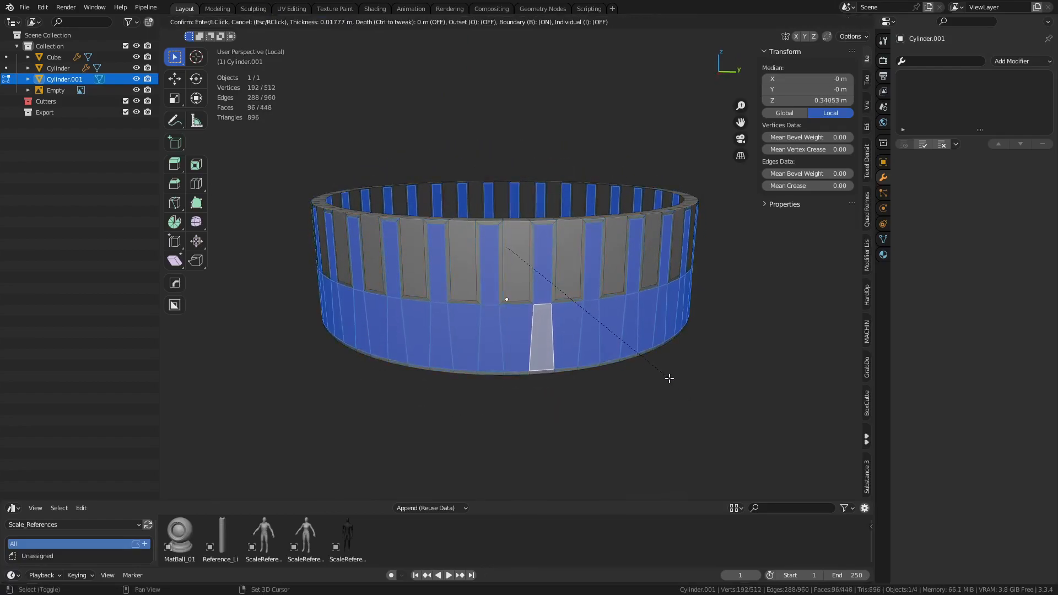
{"action": "left_click", "coordinate": [672, 377]}
{"action": "key", "text": "i"}
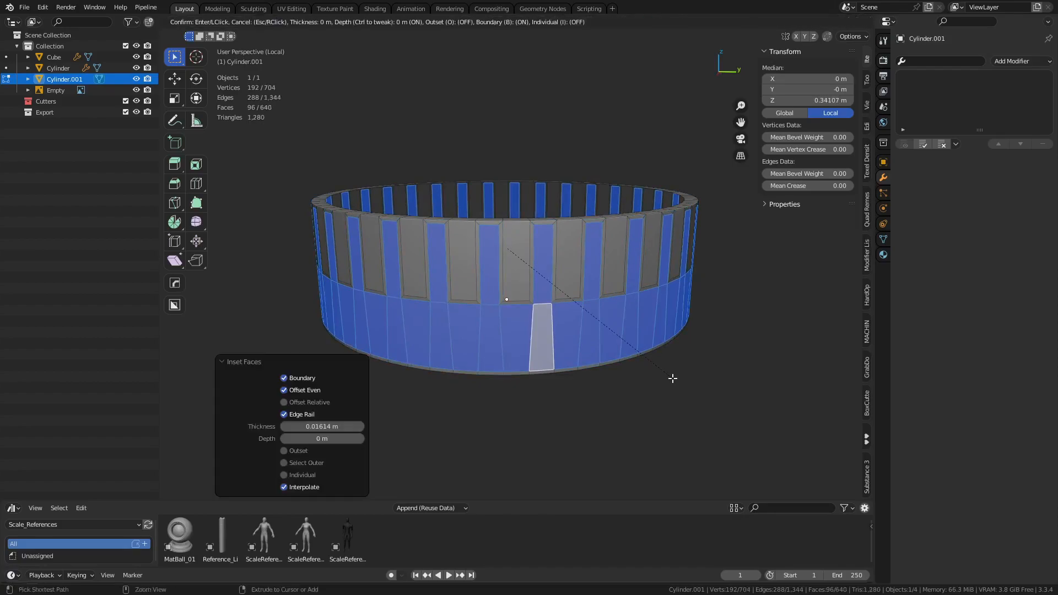
{"action": "key", "text": "ctrl"}
{"action": "left_click", "coordinate": [679, 378]}
- Finish editing the ribbed ring and add a level 2 Subdivision modifier to it
{"action": "key", "text": "ctrl+Tab"}
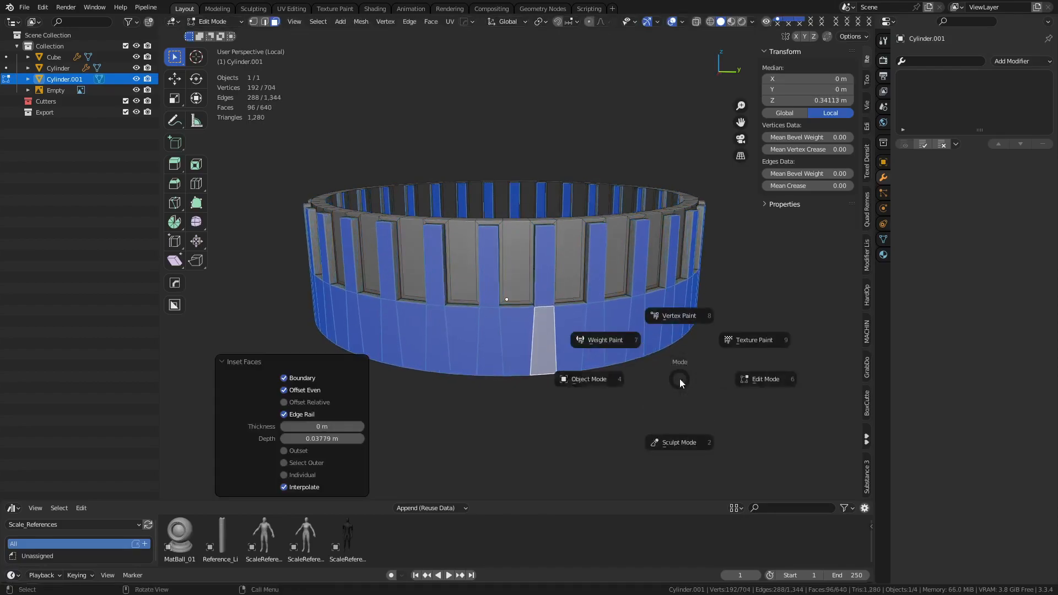
{"action": "left_click", "coordinate": [649, 380]}
{"action": "key", "text": "ctrl+2"}
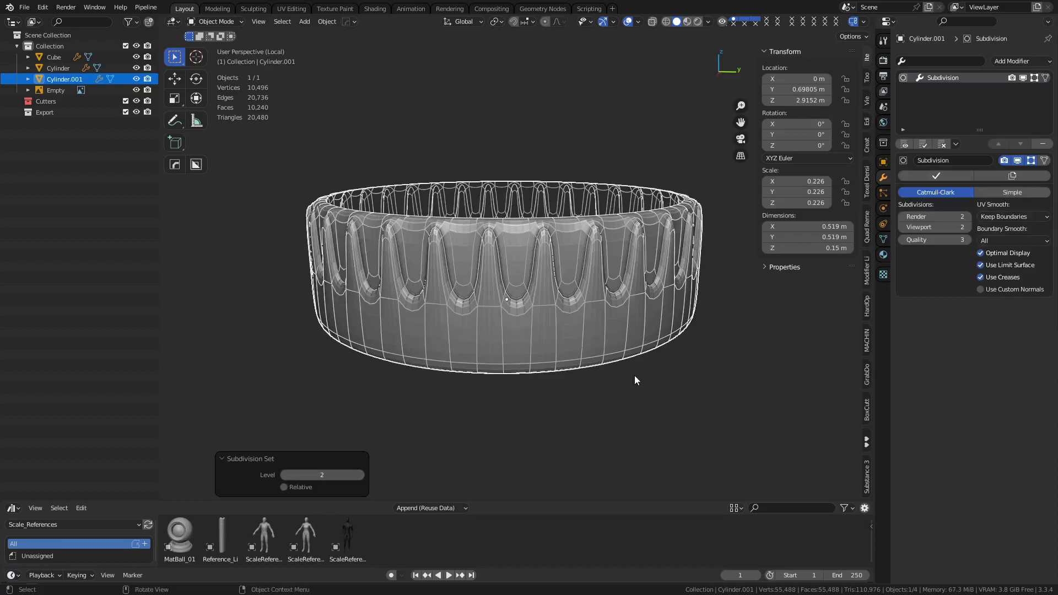
- Cut two support edge loops across the ring's ribs, slid to factor -0.727 near their tops and 0.810 near their bases
{"action": "key", "text": "ctrl+Tab"}
{"action": "left_click", "coordinate": [658, 373]}
{"action": "key", "text": "ctrl+r"}
{"action": "left_click", "coordinate": [535, 277]}
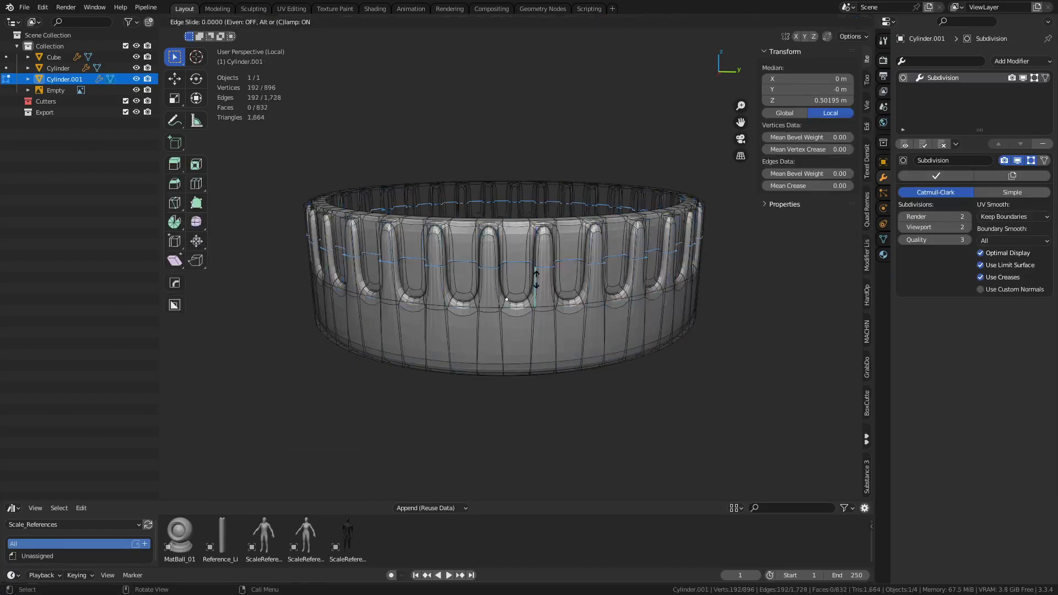
{"action": "left_click", "coordinate": [539, 246]}
{"action": "key", "text": "ctrl+r"}
{"action": "left_click", "coordinate": [541, 274]}
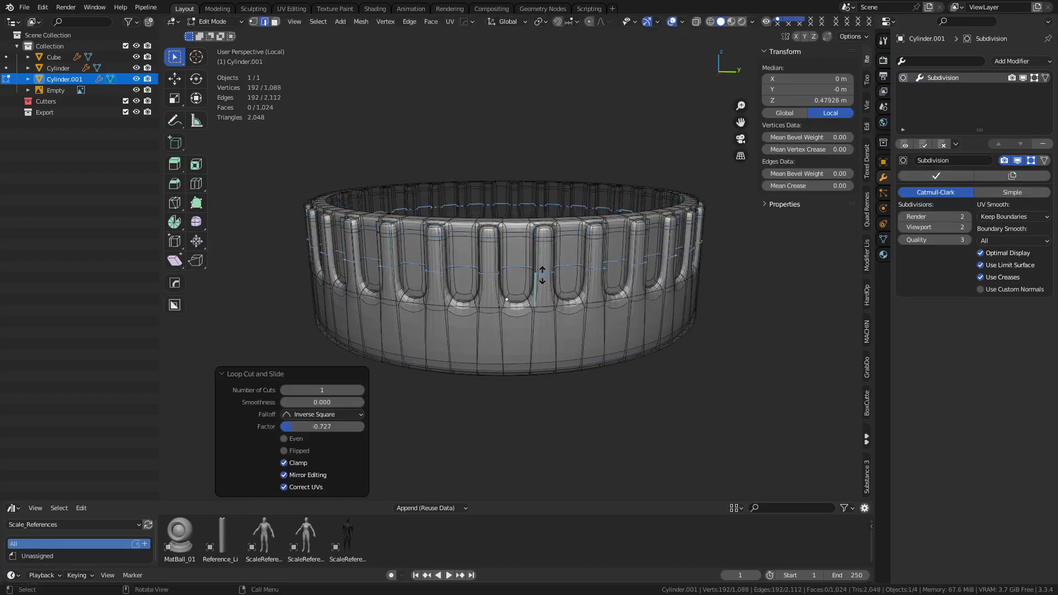
{"action": "left_click", "coordinate": [550, 303]}
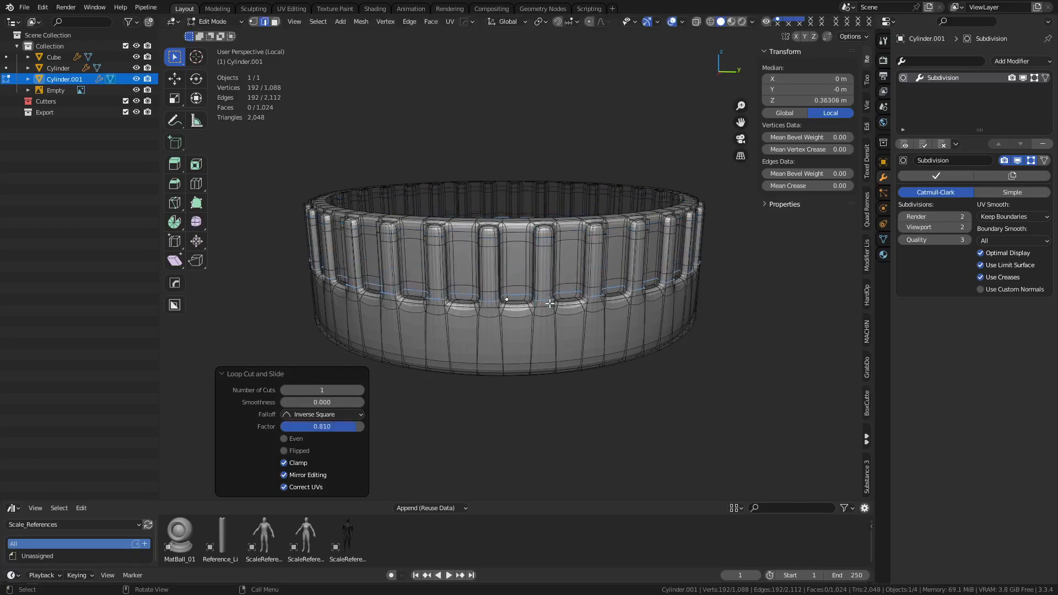
- Cut two support edge loops around the ring's plain lower band, finish editing, and shade the ring smooth
{"action": "key", "text": "ctrl+r"}
{"action": "left_click", "coordinate": [542, 335]}
{"action": "left_click", "coordinate": [531, 339]}
{"action": "key", "text": "ctrl+r"}
{"action": "left_click", "coordinate": [533, 346]}
{"action": "left_click", "coordinate": [533, 359]}
{"action": "key", "text": "ctrl+Tab"}
{"action": "left_click", "coordinate": [481, 366]}
{"action": "right_click", "coordinate": [570, 325]}
{"action": "left_click", "coordinate": [556, 328]}
{"action": "left_click", "coordinate": [638, 388]}
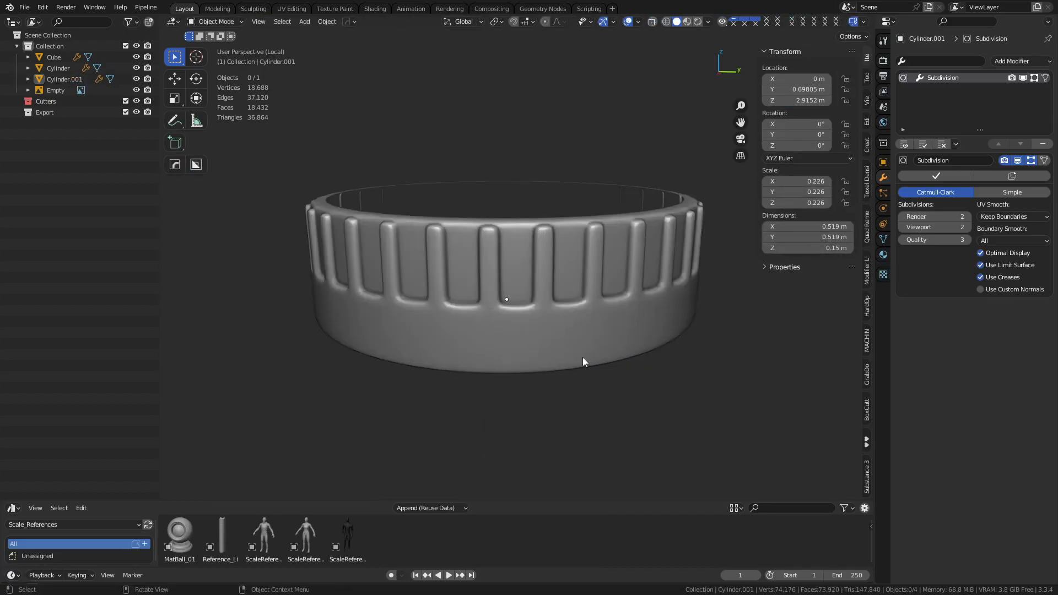
- Set the ribbed ring's viewport subdivision level to 3
{"action": "middle_click_drag", "start_coordinate": [582, 357], "coordinate": [599, 363]}
{"action": "left_click", "coordinate": [631, 322]}
{"action": "left_click", "coordinate": [968, 227]}
- Extrude the ring's top rim face loop upward by 0.003369 m and finish editing the ring
{"action": "scroll", "coordinate": [536, 292], "scroll_direction": "up", "scroll_amount": 2}
{"action": "key", "text": "ctrl+Tab"}
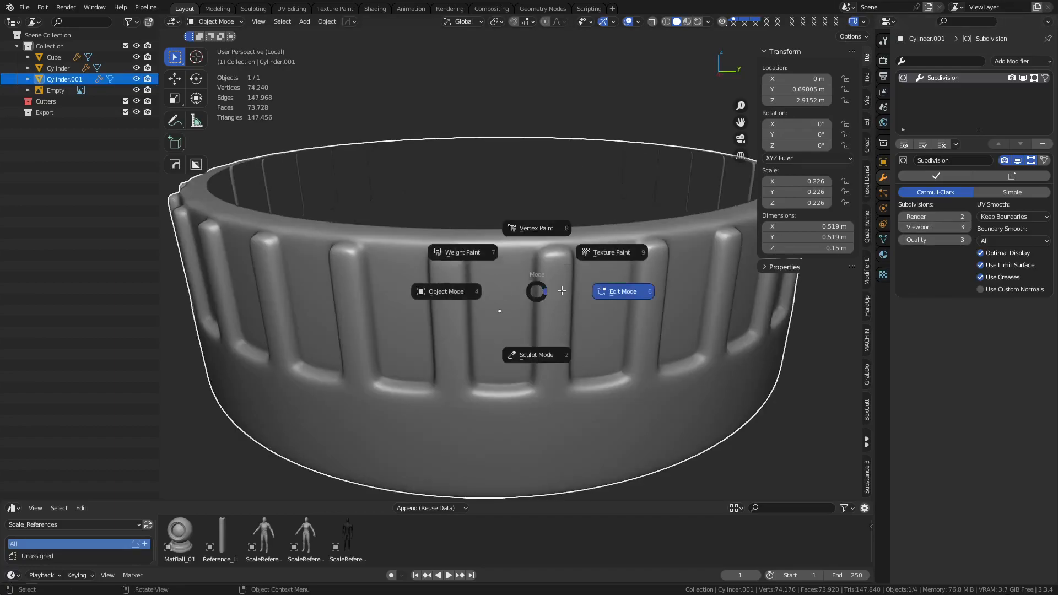
{"action": "left_click", "coordinate": [561, 290]}
{"action": "left_click", "coordinate": [529, 233], "text": "alt"}
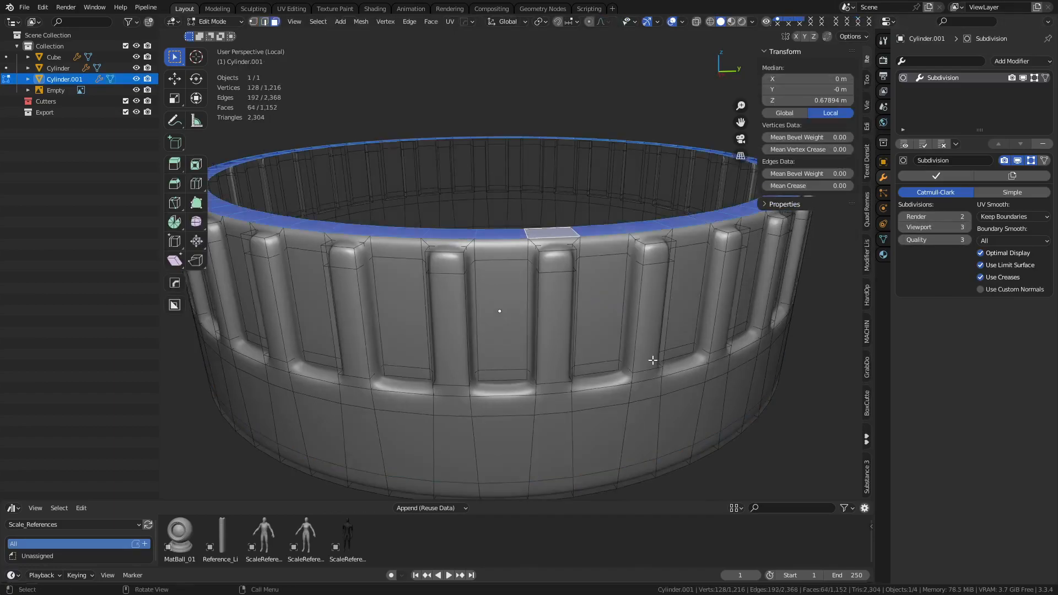
{"action": "key", "text": "e"}
{"action": "left_click", "coordinate": [660, 325]}
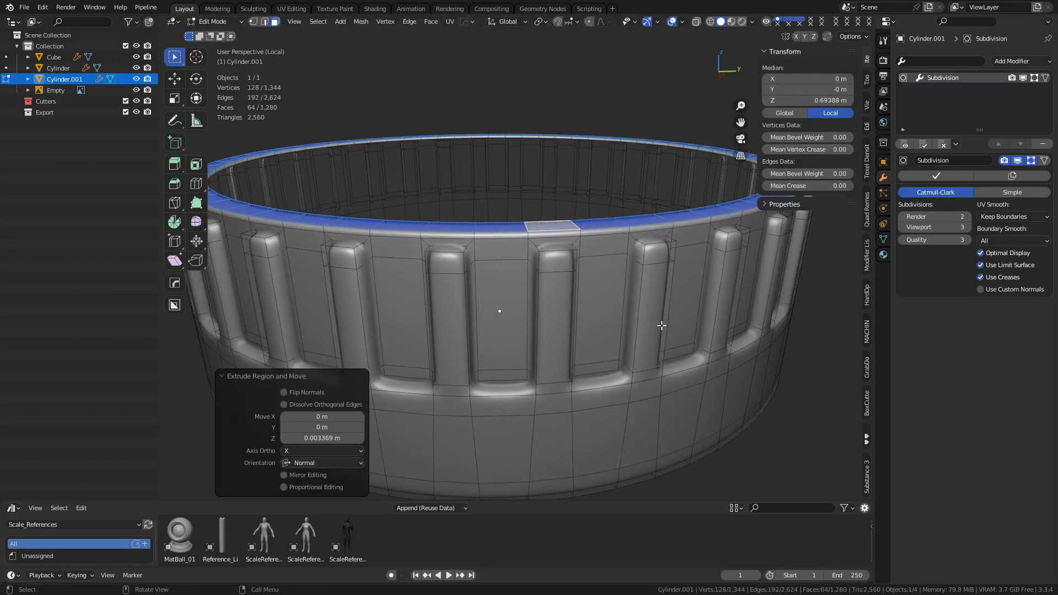
{"action": "key", "text": "ctrl+Tab"}
{"action": "left_click", "coordinate": [601, 339]}
{"action": "middle_click_drag", "start_coordinate": [403, 254], "coordinate": [405, 255]}
{"action": "middle_click_drag", "start_coordinate": [520, 291], "coordinate": [535, 319]}
{"action": "scroll", "coordinate": [535, 319], "scroll_direction": "down", "scroll_amount": 4}
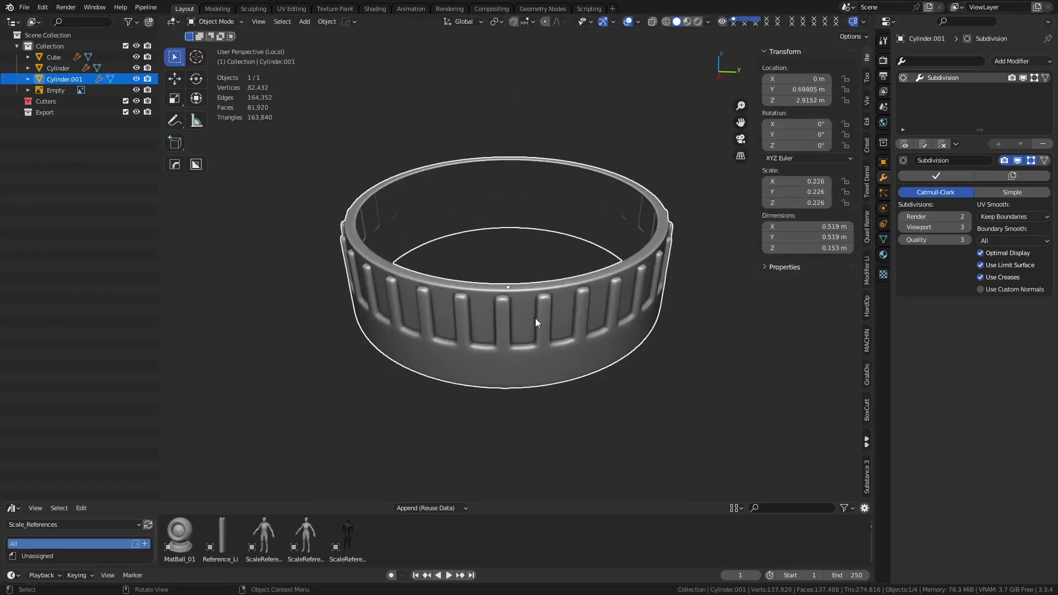
- Bring the whole bottle back into view and shrink the ring to 0.218 scale in X and Y only
{"action": "key", "text": "slash"}
{"action": "middle_click_drag", "start_coordinate": [637, 200], "coordinate": [682, 312]}
{"action": "key", "text": "s"}
{"action": "key", "text": "shift+z"}
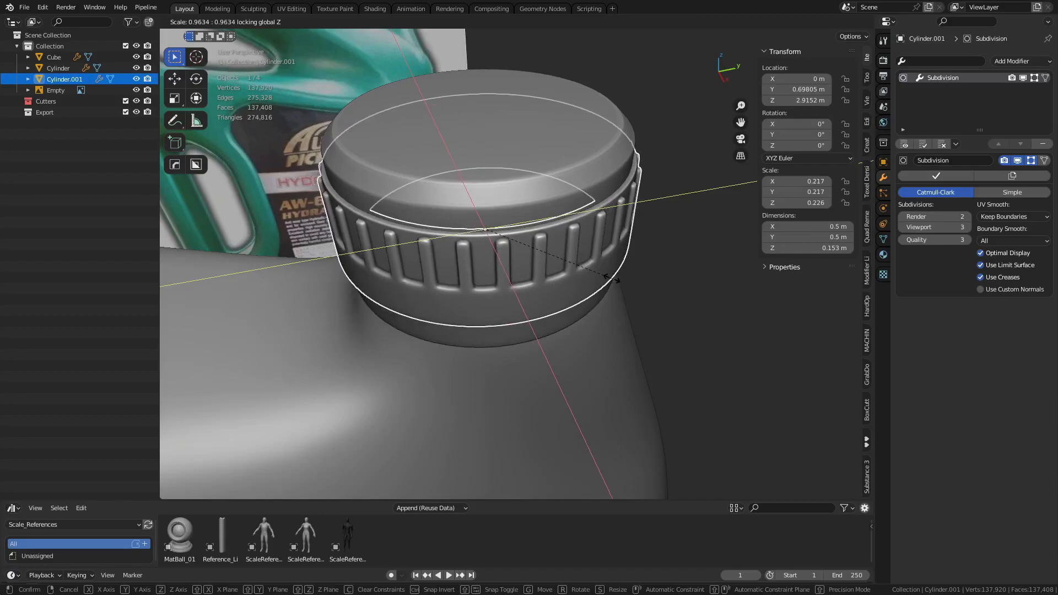
{"action": "left_click", "coordinate": [620, 281]}
- Examine how the ribbed ring fits around the cap and the bottle neck compared with the reference
{"action": "middle_click_drag", "start_coordinate": [620, 281], "coordinate": [640, 305]}
{"action": "key", "text": "ctrl+Tab"}
{"action": "key", "text": "Escape"}
{"action": "left_click", "coordinate": [687, 300]}
{"action": "left_click", "coordinate": [551, 268]}
{"action": "key", "text": "g"}
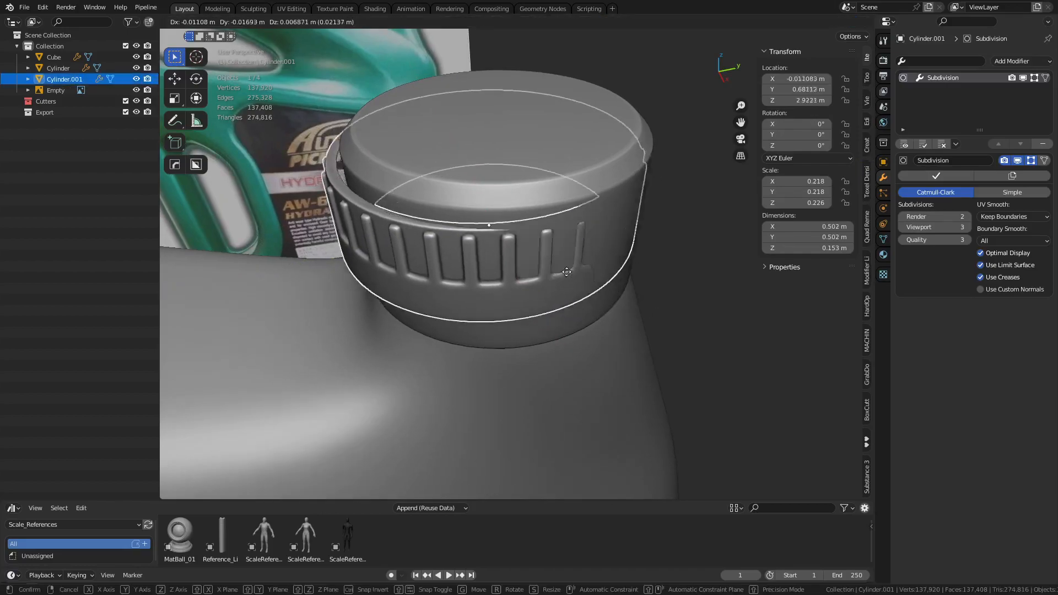
{"action": "key", "text": "Escape"}
{"action": "left_click", "coordinate": [511, 197]}
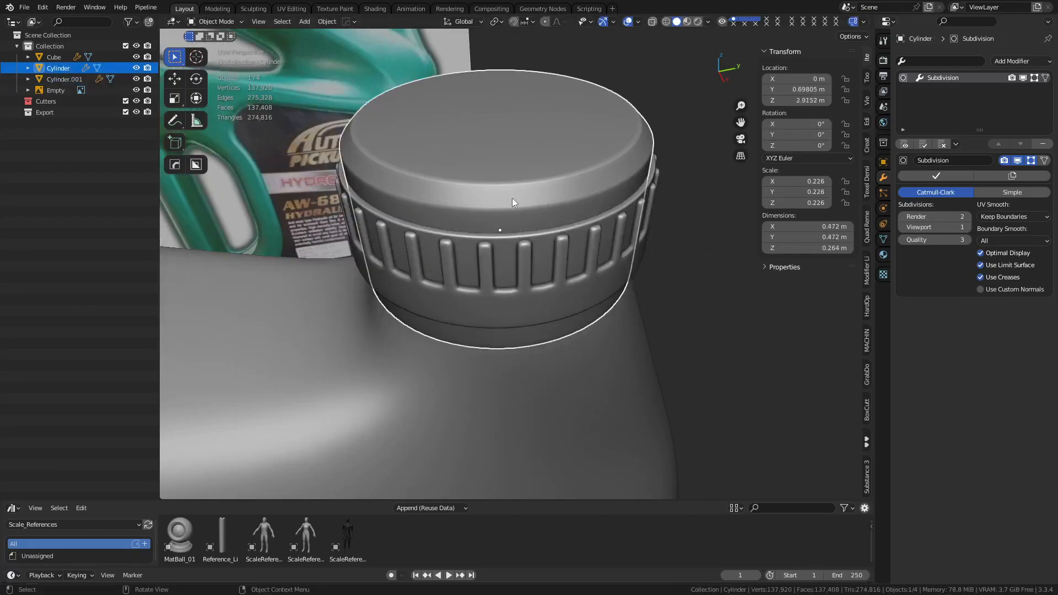
{"action": "left_click", "coordinate": [519, 269]}
{"action": "scroll", "coordinate": [550, 265], "scroll_direction": "down", "scroll_amount": 5}
{"action": "middle_click_drag", "start_coordinate": [537, 245], "coordinate": [528, 222]}
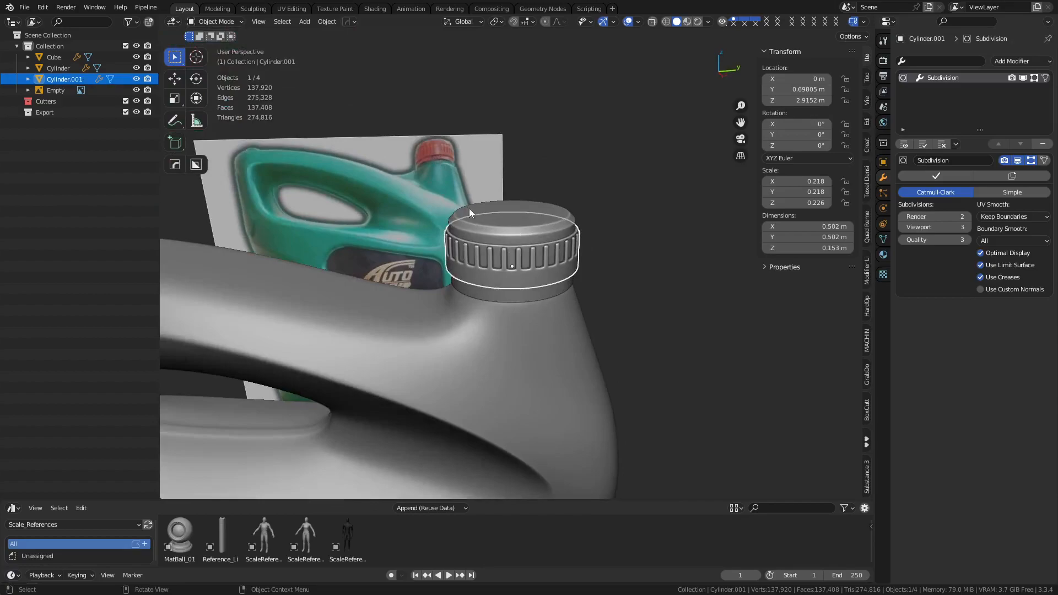
{"action": "middle_click_drag", "start_coordinate": [553, 271], "coordinate": [569, 290]}
{"action": "scroll", "coordinate": [570, 290], "scroll_direction": "up", "scroll_amount": 3}
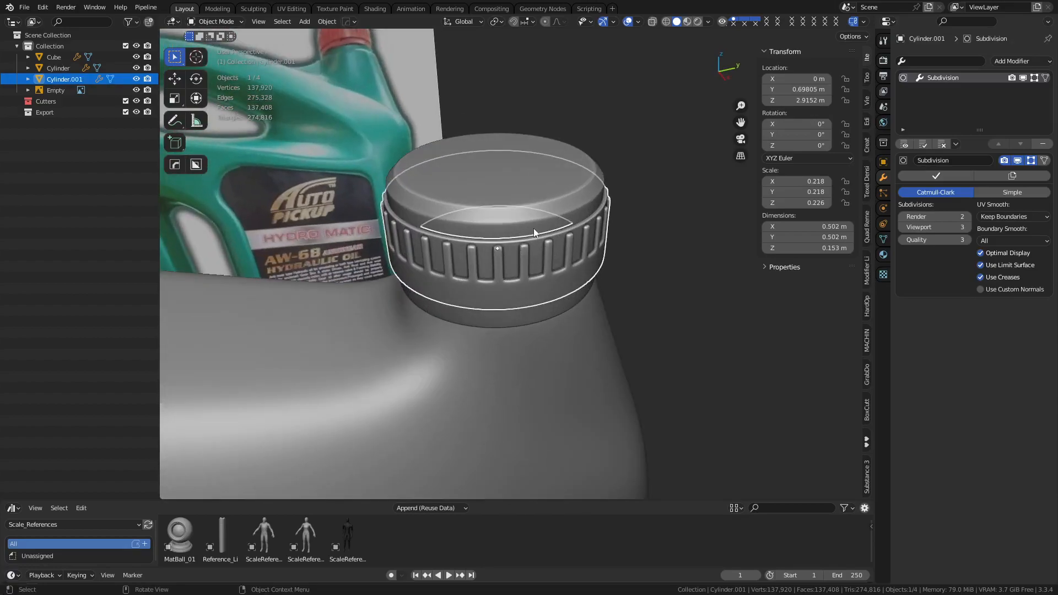
- Select the cap's side face loop behind the ring and push it outward about 0.034 m with a zero-thickness inset
{"action": "left_click", "coordinate": [535, 231]}
{"action": "key", "text": "ctrl+Tab"}
{"action": "left_click", "coordinate": [557, 259]}
{"action": "key", "text": "alt+z"}
{"action": "left_click", "coordinate": [526, 269], "text": "alt"}
{"action": "key", "text": "alt+z"}
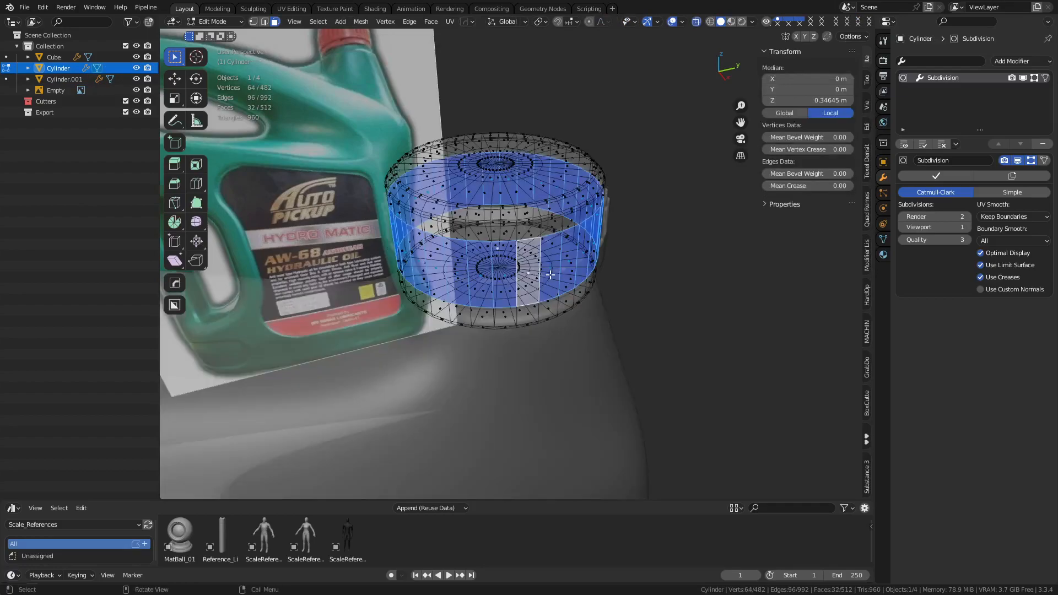
{"action": "key", "text": "alt+z"}
{"action": "scroll", "coordinate": [578, 281], "scroll_direction": "up", "scroll_amount": 2}
{"action": "key", "text": "i"}
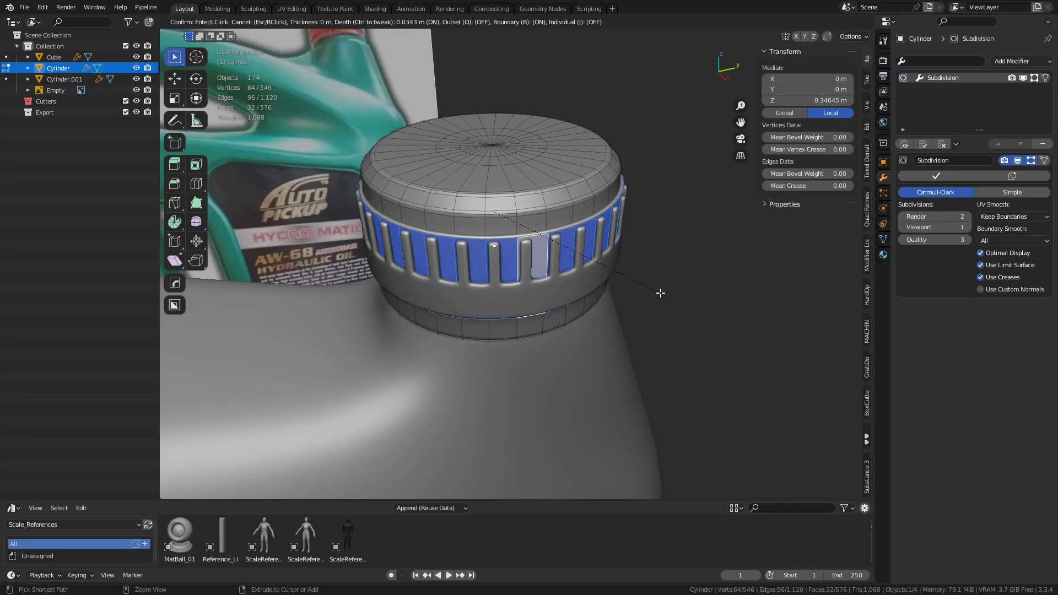
{"action": "left_click", "coordinate": [661, 293]}
- Isolate the cap and bevel the raised band's two upper edge loops, with widths 0.00928 m and 0.00671 m
{"action": "key", "text": "KP_Divide"}
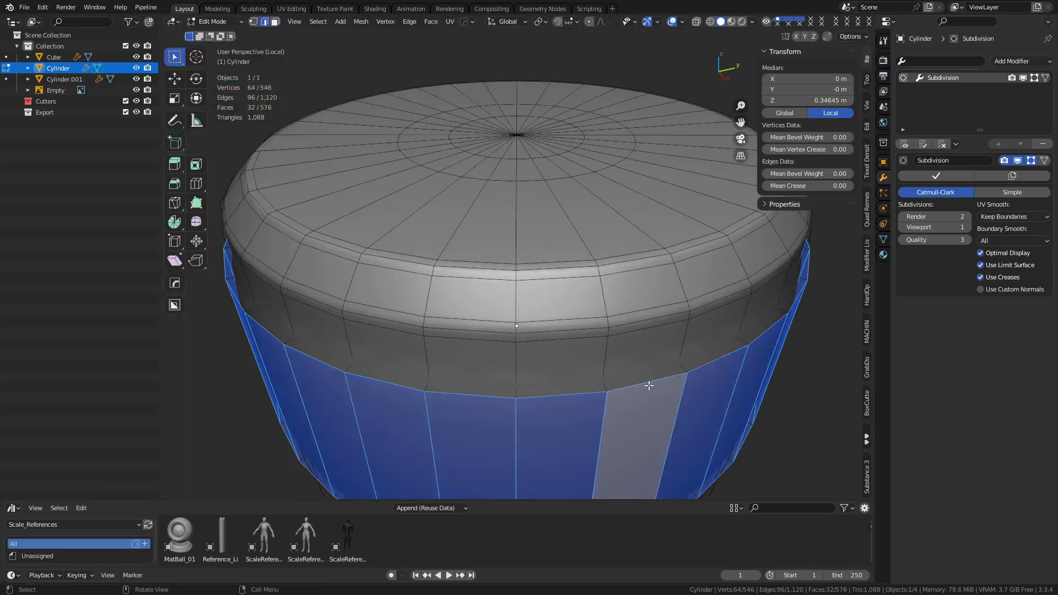
{"action": "scroll", "coordinate": [623, 330], "scroll_direction": "down", "scroll_amount": 3}
{"action": "left_click", "coordinate": [599, 291], "text": "alt"}
{"action": "key", "text": "ctrl+b"}
{"action": "scroll", "coordinate": [678, 327], "scroll_direction": "down", "scroll_amount": 1}
{"action": "left_click", "coordinate": [678, 327]}
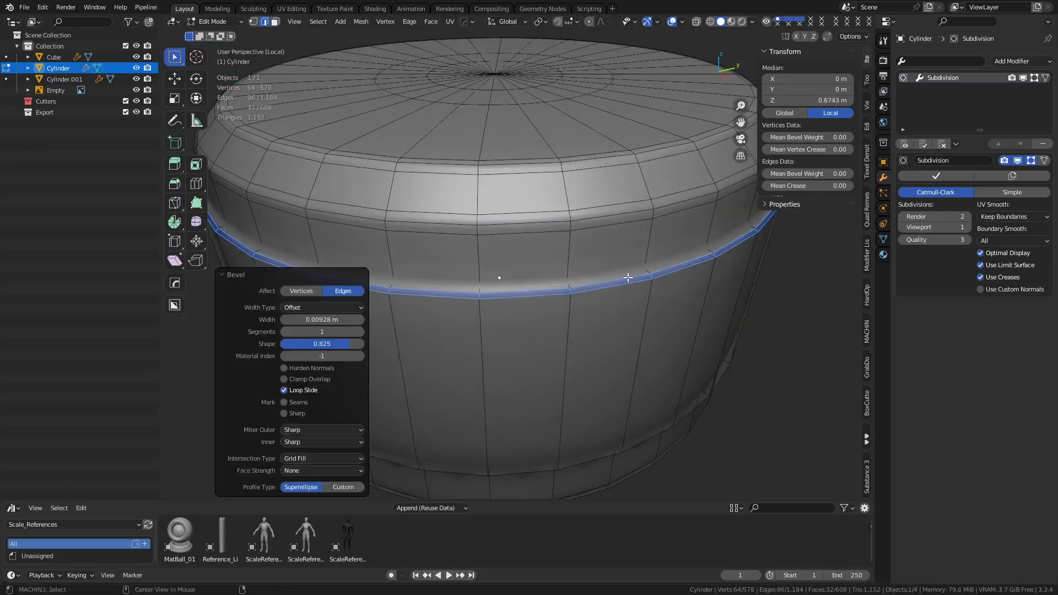
{"action": "left_click", "coordinate": [631, 278], "text": "alt"}
{"action": "key", "text": "ctrl+b"}
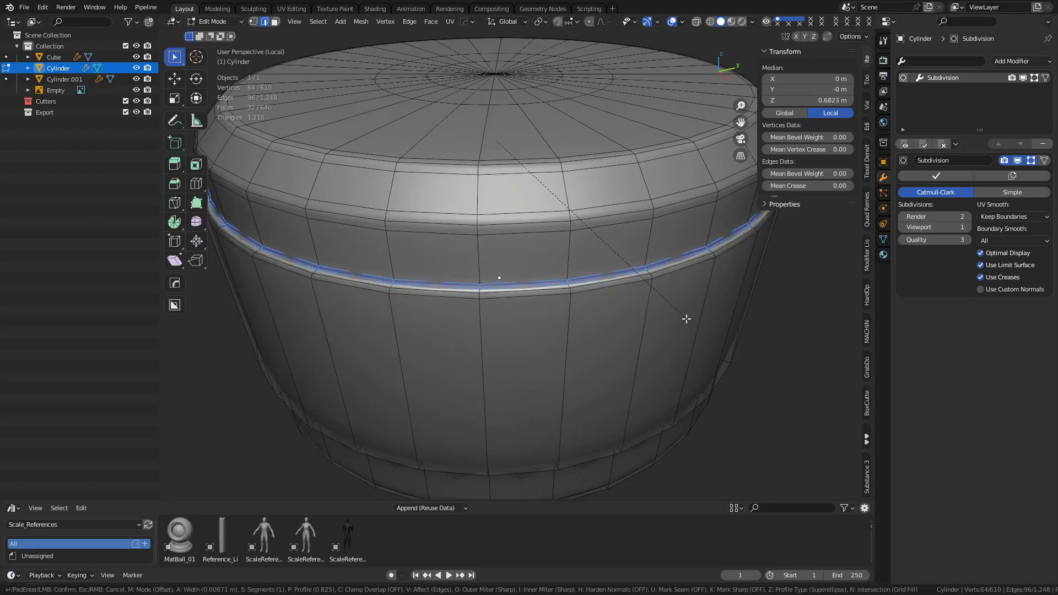
{"action": "left_click", "coordinate": [686, 318]}
- Bevel the two edge loops at the lower step of the cap's raised side band
{"action": "middle_click_drag", "start_coordinate": [662, 380], "coordinate": [595, 160]}
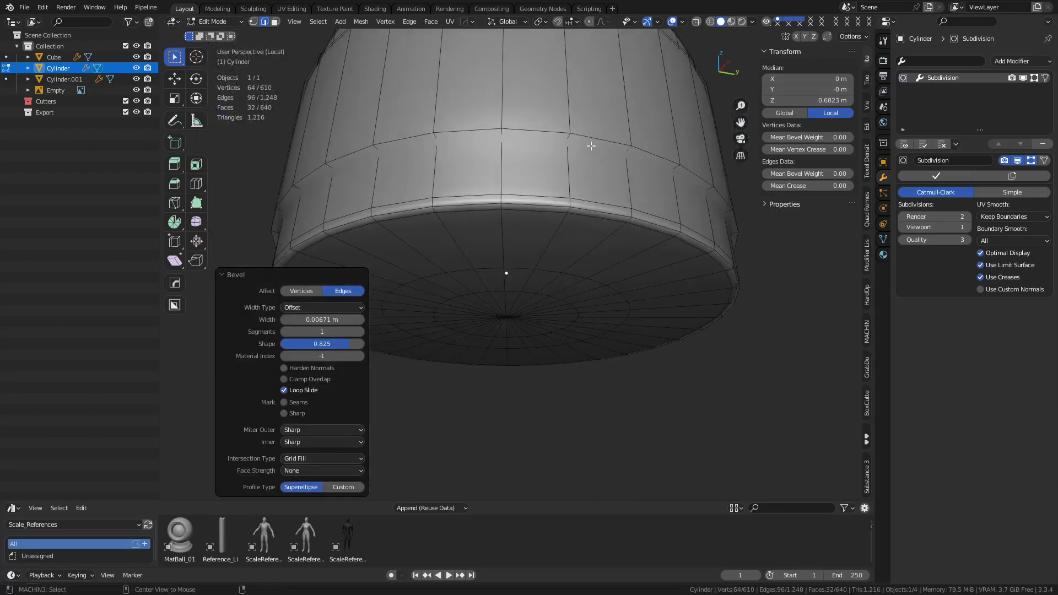
{"action": "left_click", "coordinate": [589, 147], "text": "alt"}
{"action": "key", "text": "ctrl+b"}
{"action": "left_click", "coordinate": [662, 239]}
{"action": "left_click", "coordinate": [605, 134], "text": "alt"}
{"action": "key", "text": "ctrl+b"}
{"action": "left_click", "coordinate": [679, 236]}
- Finish editing the cap, shade it smooth, and return from the isolated view to the whole scene
{"action": "key", "text": "Tab"}
{"action": "mouse_move", "coordinate": [605, 236]}
{"action": "middle_mouse_down"}
{"action": "mouse_move", "coordinate": [600, 263]}
{"action": "mouse_move", "coordinate": [590, 242]}
{"action": "middle_mouse_up"}
{"action": "right_click", "coordinate": [588, 242]}
{"action": "left_click", "coordinate": [586, 243]}
{"action": "scroll", "coordinate": [581, 287], "scroll_direction": "down", "scroll_amount": 3}
{"action": "middle_click_drag", "start_coordinate": [577, 338], "coordinate": [585, 302]}
{"action": "key", "text": "KP_Divide"}
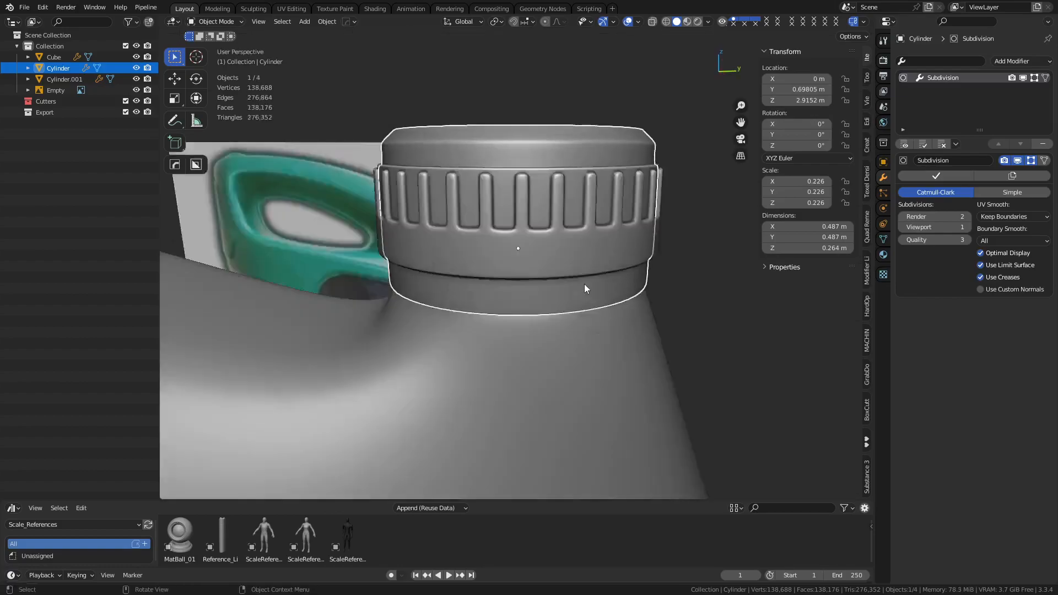
- Try to rescale the ribbed ring in X and Y only
{"action": "left_click", "coordinate": [584, 297]}
{"action": "scroll", "coordinate": [603, 292], "scroll_direction": "up", "scroll_amount": 2}
{"action": "key", "text": "s"}
{"action": "key", "text": "shift+z"}
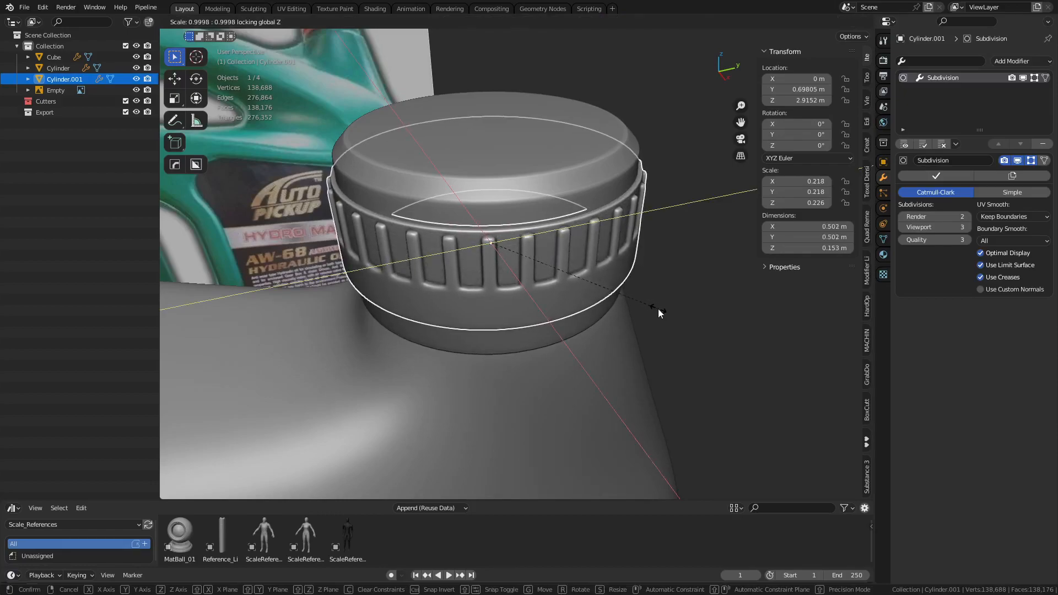
{"action": "left_click", "coordinate": [658, 309]}
{"action": "key", "text": "ctrl+Tab"}
{"action": "left_click", "coordinate": [608, 315]}
{"action": "left_click", "coordinate": [687, 294]}
- Inspect the cap on the bottle from the side and in perspective, with and without the wireframe overlay
{"action": "key", "text": "KP_3"}
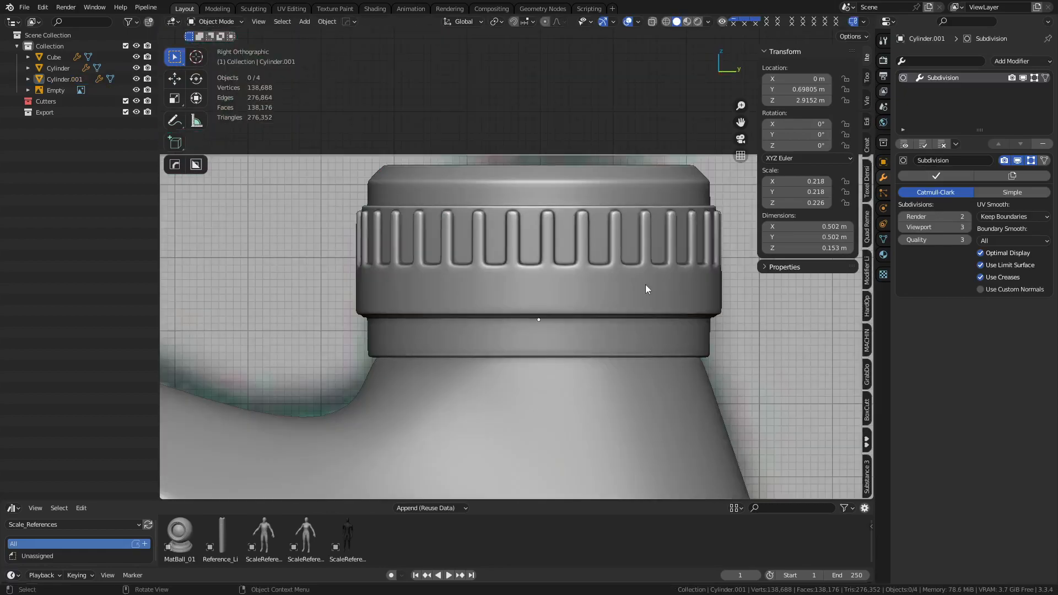
{"action": "scroll", "coordinate": [628, 286], "scroll_direction": "down", "scroll_amount": 10}
{"action": "middle_click_drag", "start_coordinate": [626, 286], "coordinate": [565, 336]}
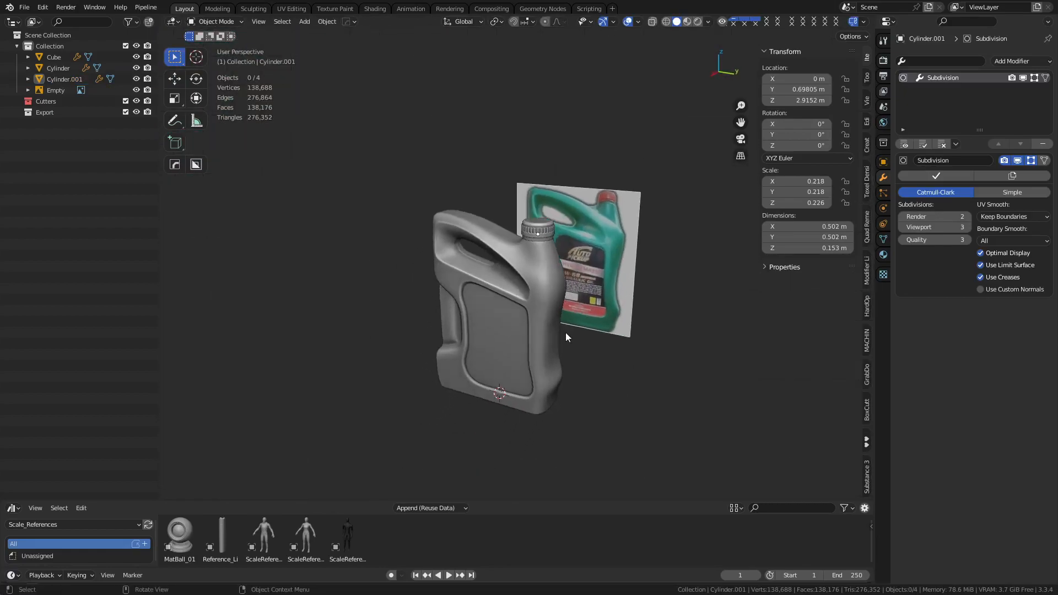
{"action": "scroll", "coordinate": [619, 359], "scroll_direction": "up", "scroll_amount": 6}
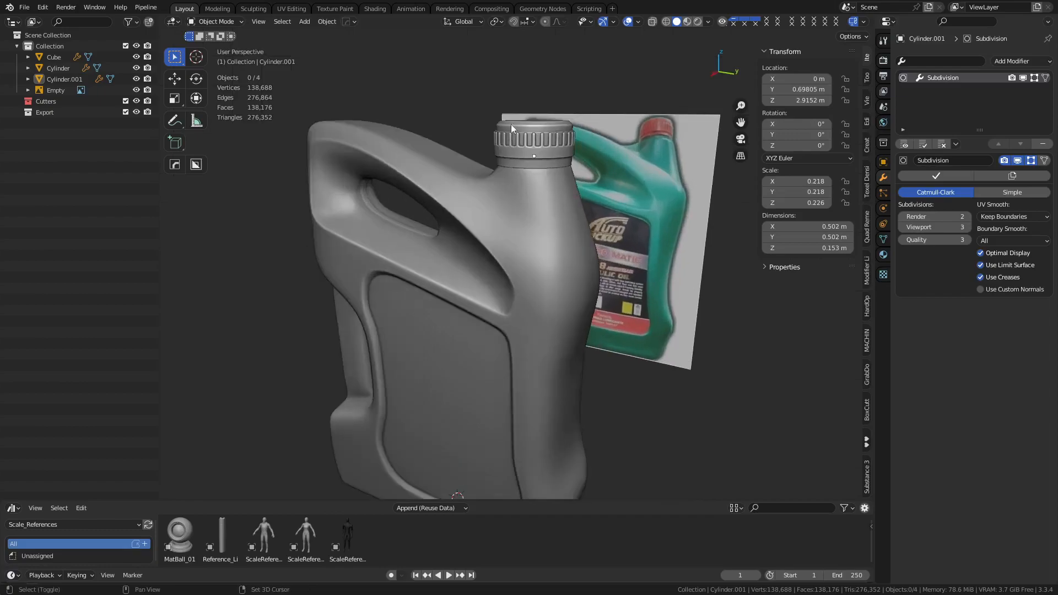
{"action": "key", "text": "shift+z"}
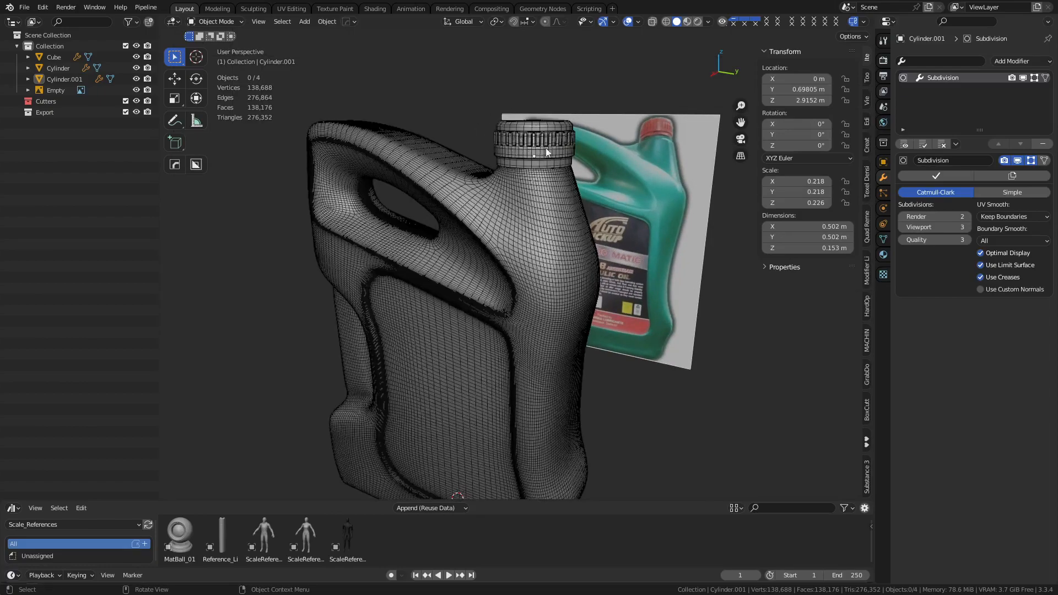
{"action": "key", "text": "shift+z"}
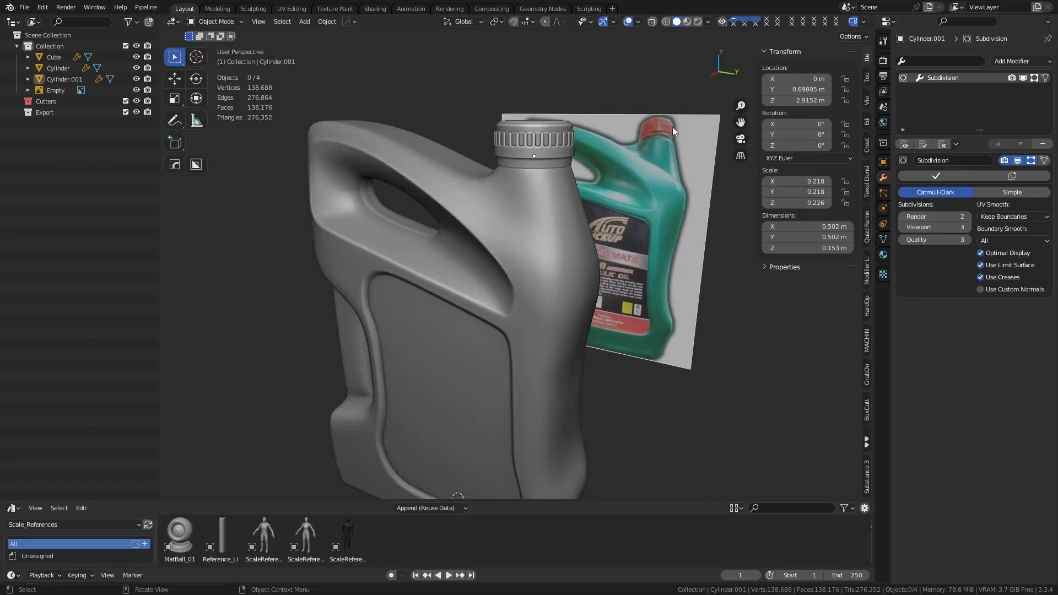
{"action": "middle_click_drag", "start_coordinate": [587, 230], "coordinate": [552, 207]}
{"action": "middle_click", "coordinate": [536, 182], "text": "alt"}
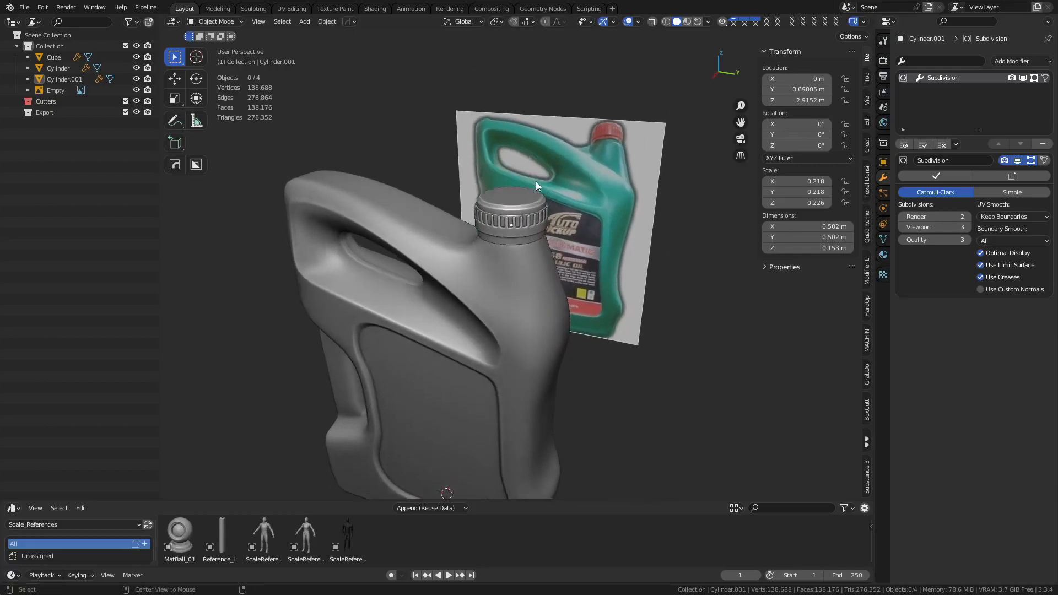
- Start editing the ribbed ring and select the face loop around its plain lower band
{"action": "scroll", "coordinate": [513, 305], "scroll_direction": "up", "scroll_amount": 5}
{"action": "key", "text": "ctrl+Tab"}
{"action": "left_click", "coordinate": [566, 309]}
{"action": "scroll", "coordinate": [566, 311], "scroll_direction": "up", "scroll_amount": 1}
{"action": "scroll", "coordinate": [484, 308], "scroll_direction": "up", "scroll_amount": 2}
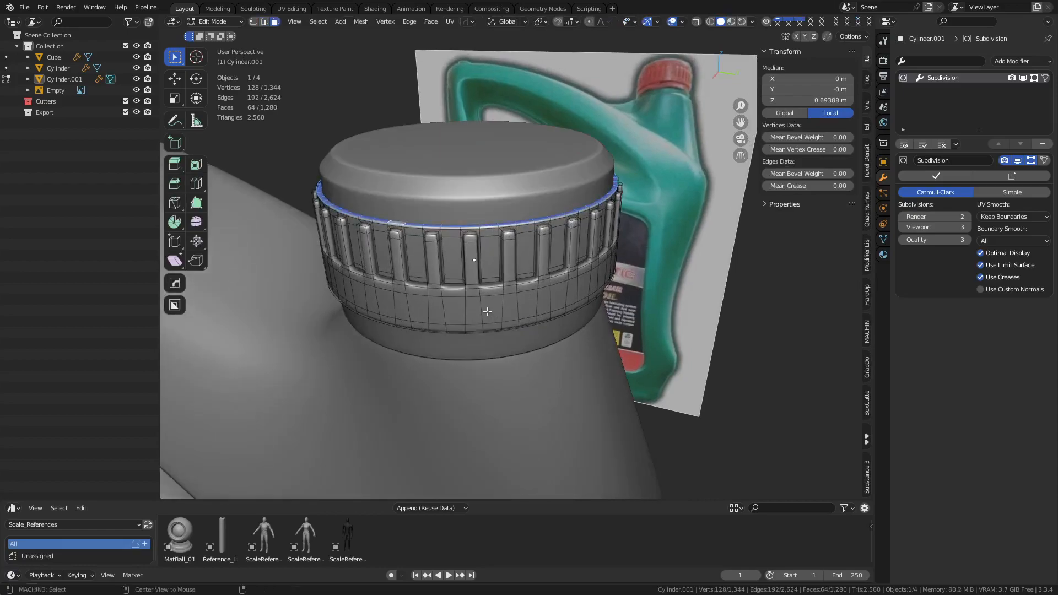
{"action": "left_click", "coordinate": [486, 313], "text": "alt"}
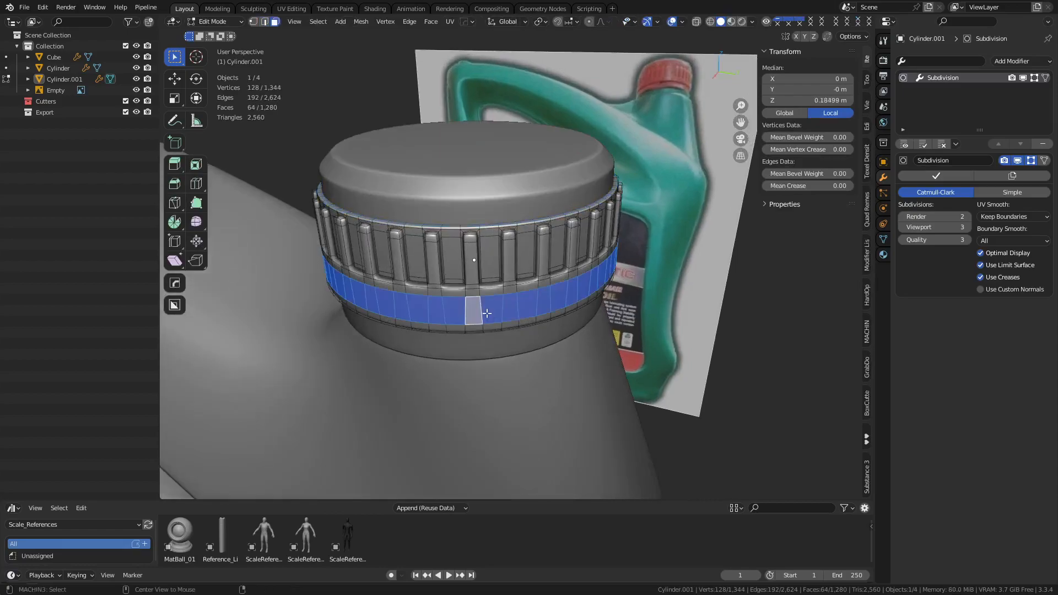
- Try to push the ring's lower band outward with a zero-thickness inset of depth 0.01213 m
{"action": "key", "text": "i"}
{"action": "left_click", "coordinate": [678, 337]}
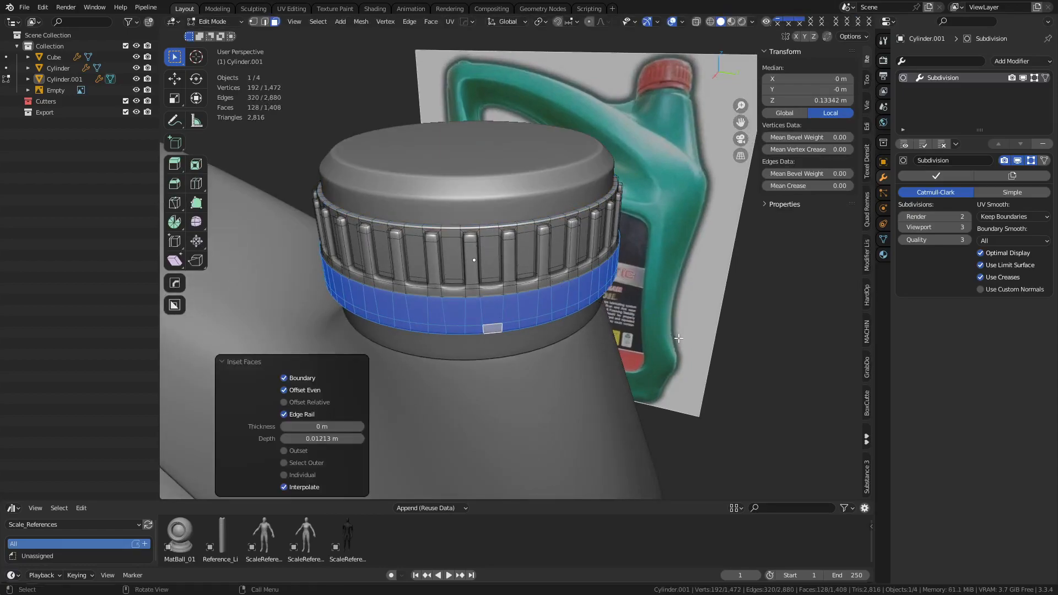
{"action": "key", "text": "Tab"}
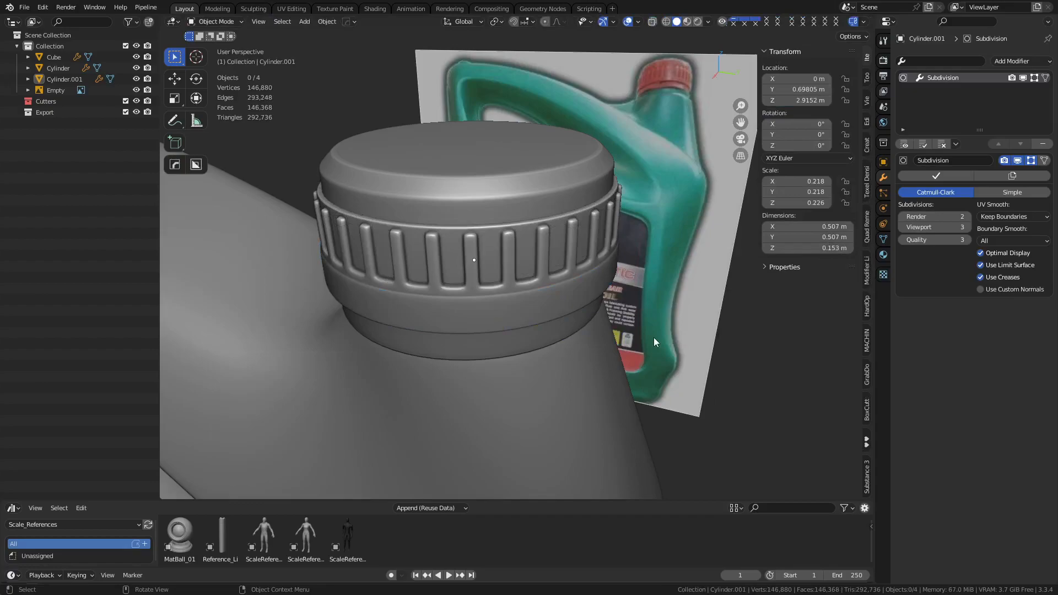
{"action": "key", "text": "Tab"}
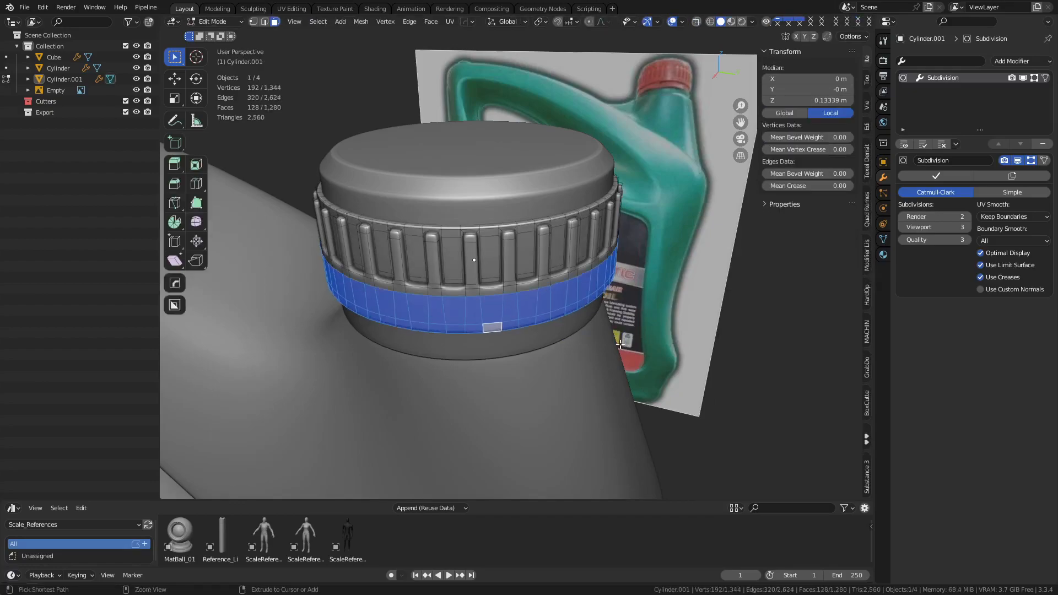
- Add the face loop just below the ribs to the selection, push the band outward with an inset, and finish editing
{"action": "left_click", "coordinate": [466, 292], "text": "shift"}
{"action": "key", "text": "i"}
{"action": "left_click", "coordinate": [748, 373]}
{"action": "key", "text": "Tab"}
- Examine the thickened ring and the mesh topology of the cap and bottle using a wireframe overlay
{"action": "middle_click_drag", "start_coordinate": [694, 380], "coordinate": [481, 309]}
{"action": "scroll", "coordinate": [479, 308], "scroll_direction": "up", "scroll_amount": 2}
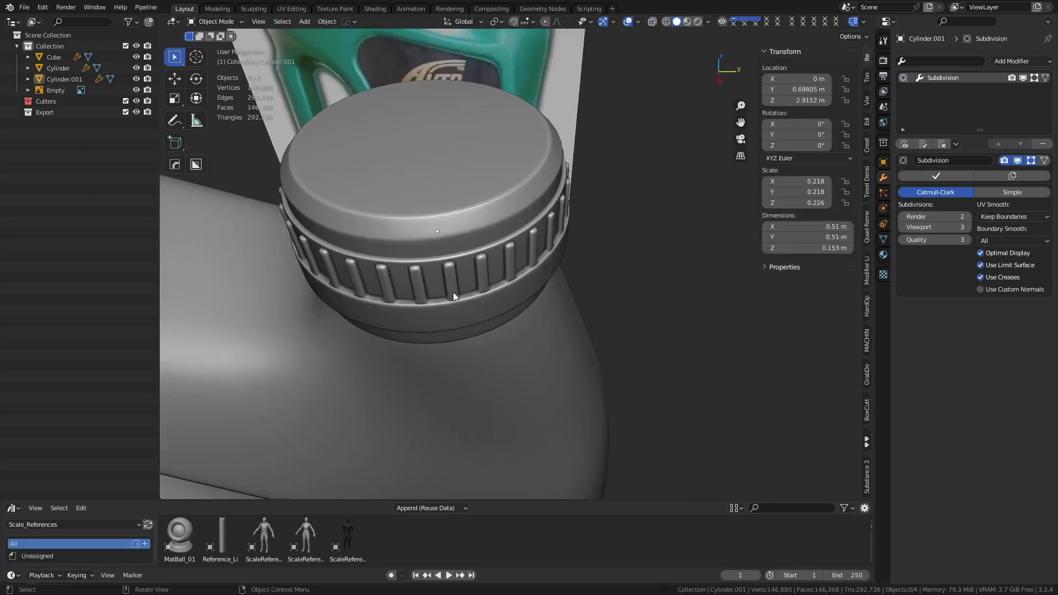
{"action": "key", "text": "shift+w"}
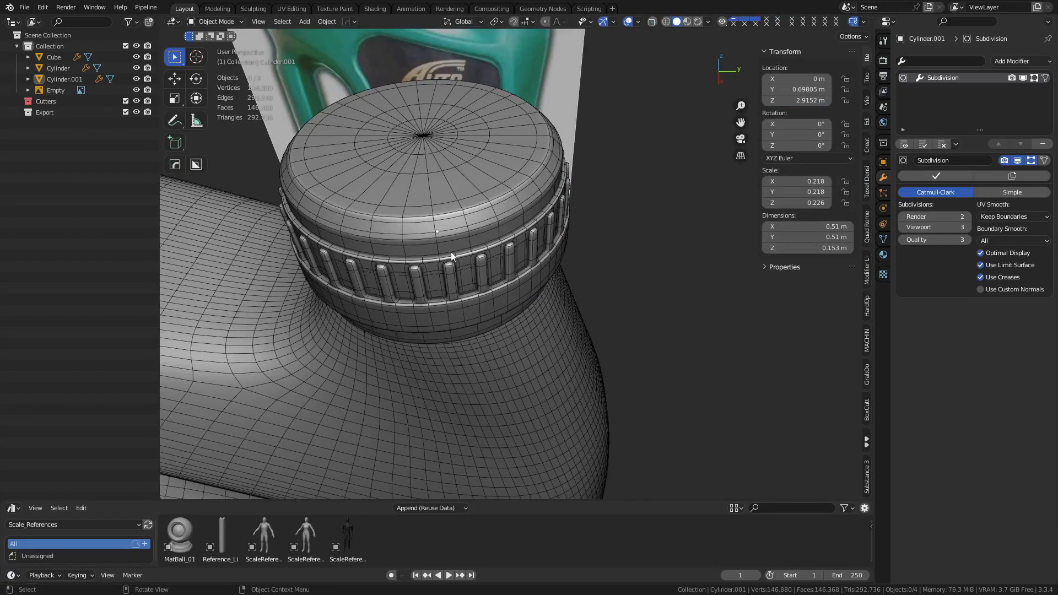
{"action": "scroll", "coordinate": [451, 252], "scroll_direction": "down", "scroll_amount": 2}
{"action": "scroll", "coordinate": [664, 355], "scroll_direction": "down", "scroll_amount": 1}
{"action": "middle_click_drag", "start_coordinate": [664, 354], "coordinate": [533, 284], "text": "alt"}
{"action": "scroll", "coordinate": [613, 313], "scroll_direction": "down", "scroll_amount": 2}
{"action": "scroll", "coordinate": [659, 245], "scroll_direction": "down", "scroll_amount": 2}
{"action": "key", "text": "shift+z"}
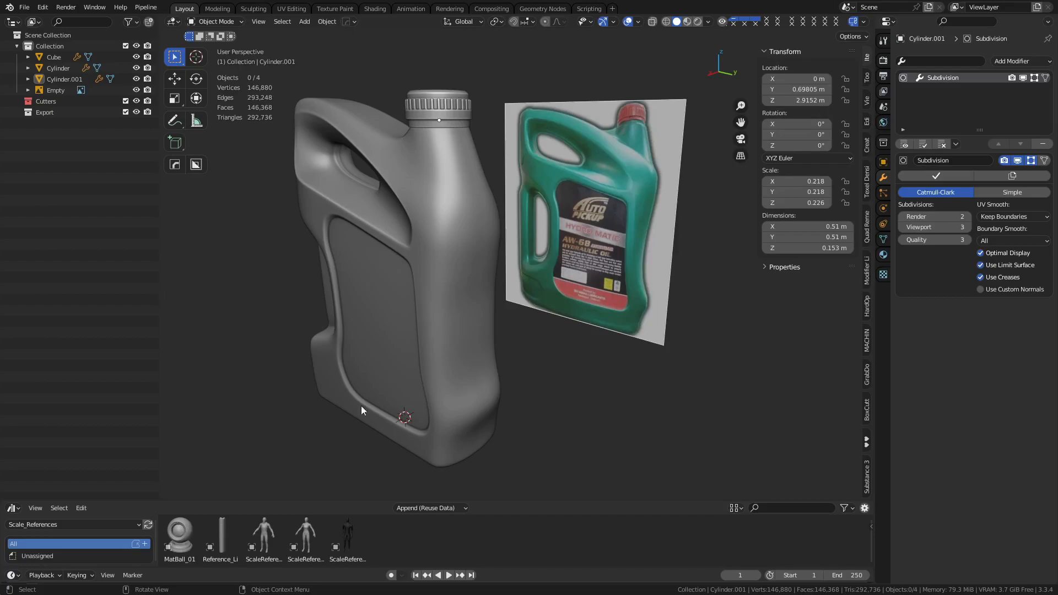
- Start editing the bottle body and select a face near the lower rear corner of the label recess
{"action": "middle_click_drag", "start_coordinate": [325, 319], "coordinate": [513, 357]}
{"action": "left_click", "coordinate": [485, 354]}
{"action": "key", "text": "ctrl+Tab"}
{"action": "left_click", "coordinate": [544, 354]}
{"action": "left_click", "coordinate": [447, 338]}
- Extend the face selection across the bottle's lower rear corner block using a shortest path with Fill Region
{"action": "middle_click_drag", "start_coordinate": [449, 337], "coordinate": [552, 327]}
{"action": "middle_click_drag", "start_coordinate": [601, 288], "coordinate": [540, 306]}
{"action": "middle_click_drag", "start_coordinate": [540, 306], "coordinate": [546, 309], "text": "alt"}
{"action": "scroll", "coordinate": [546, 309], "scroll_direction": "up", "scroll_amount": 2}
{"action": "scroll", "coordinate": [545, 309], "scroll_direction": "up", "scroll_amount": 2}
{"action": "key", "text": "1"}
{"action": "scroll", "coordinate": [561, 298], "scroll_direction": "up", "scroll_amount": 1}
{"action": "middle_click_drag", "start_coordinate": [560, 297], "coordinate": [552, 318], "text": "shift"}
{"action": "scroll", "coordinate": [613, 281], "scroll_direction": "down", "scroll_amount": 2}
{"action": "key", "text": "3"}
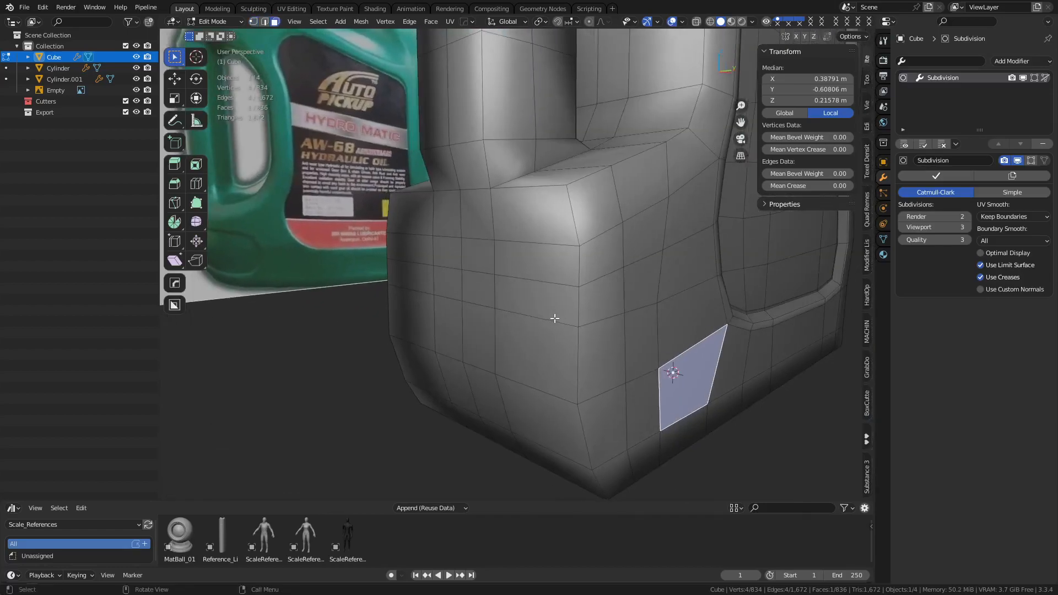
{"action": "left_click", "coordinate": [407, 286], "text": "ctrl+shift"}
- Inset the selected faces on the bottle's lower rear corner slightly and enable Surface Slide for the body mesh
{"action": "key", "text": "KP_3"}
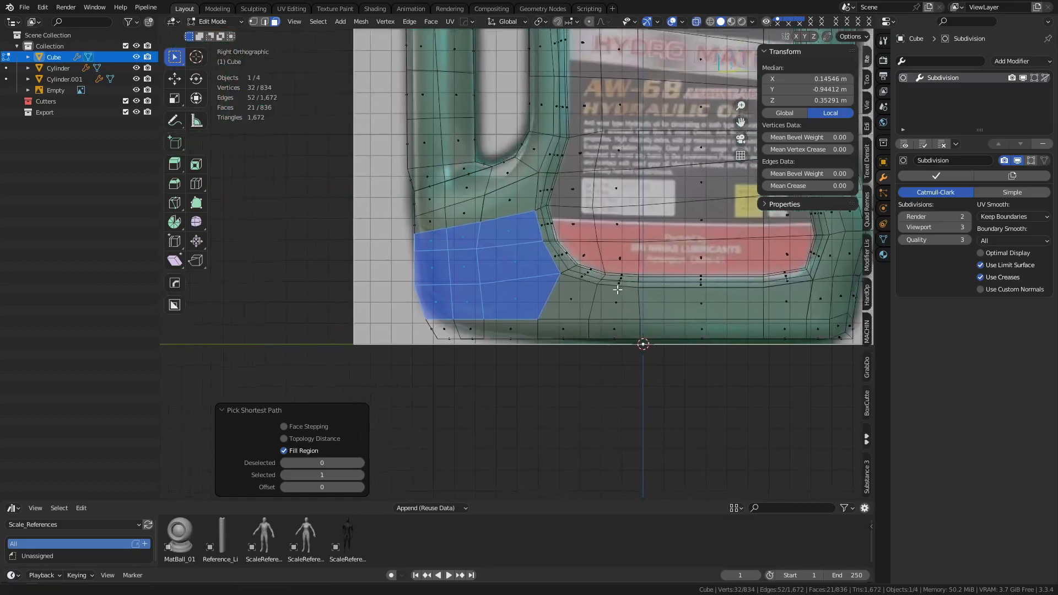
{"action": "scroll", "coordinate": [627, 299], "scroll_direction": "up", "scroll_amount": 3}
{"action": "key", "text": "i"}
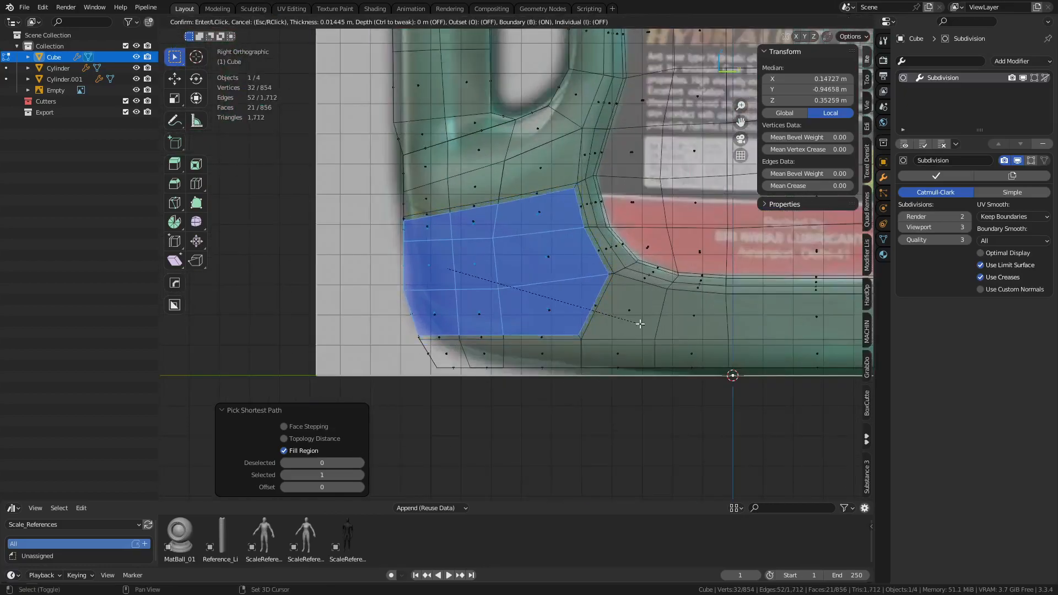
{"action": "left_click", "coordinate": [595, 306]}
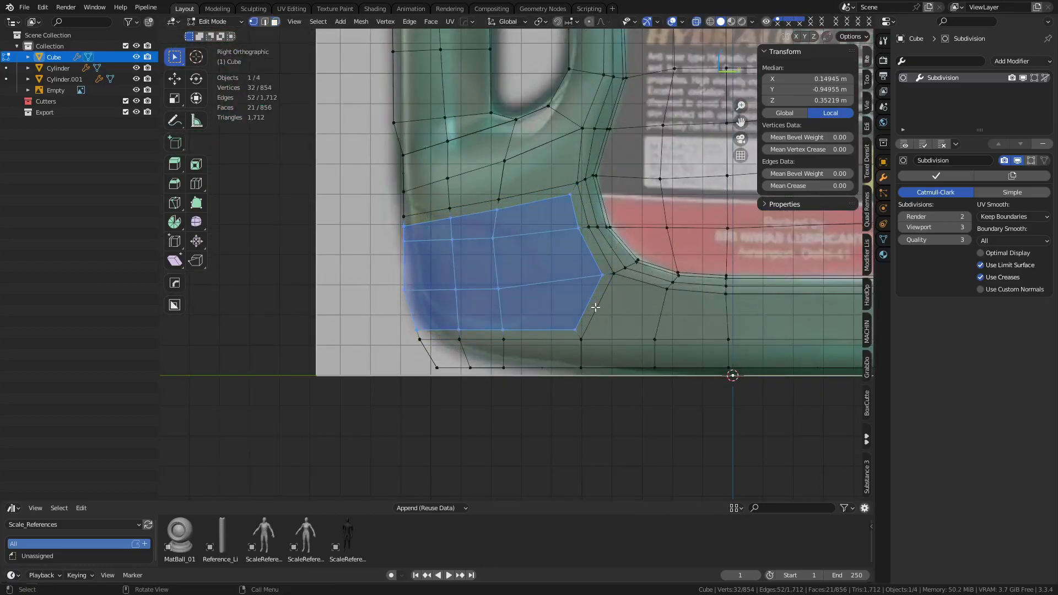
{"action": "right_click", "coordinate": [552, 225]}
{"action": "mouse_move", "coordinate": [553, 238]}
{"action": "left_click", "coordinate": [603, 236]}
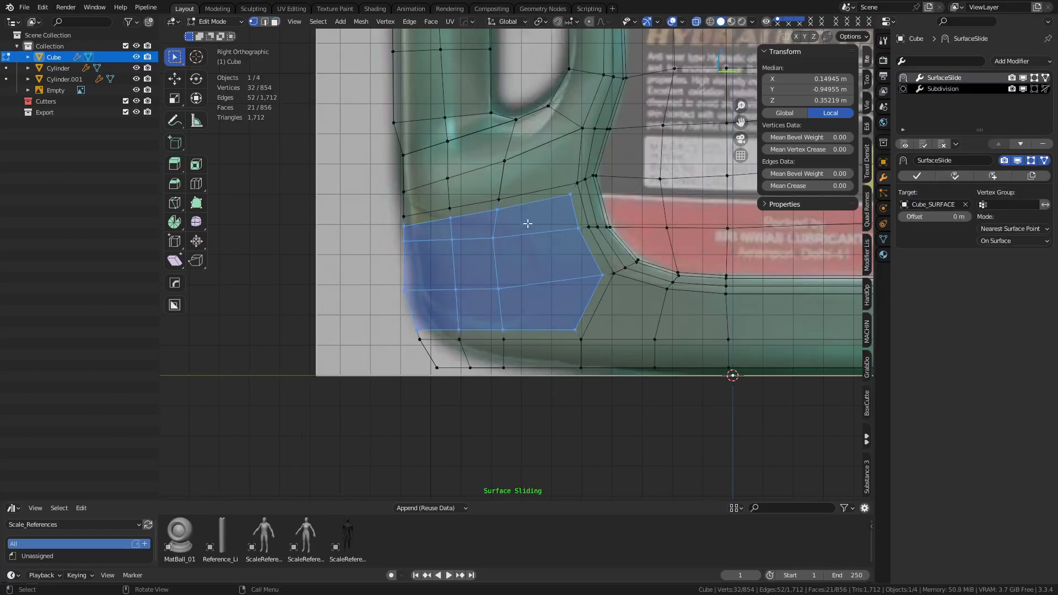
- Straighten the inset's upper and lower edge loops in side view, aligning the upper to its lowest point and the lower to its highest
{"action": "left_click", "coordinate": [458, 220], "text": "alt"}
{"action": "key", "text": "alt+a"}
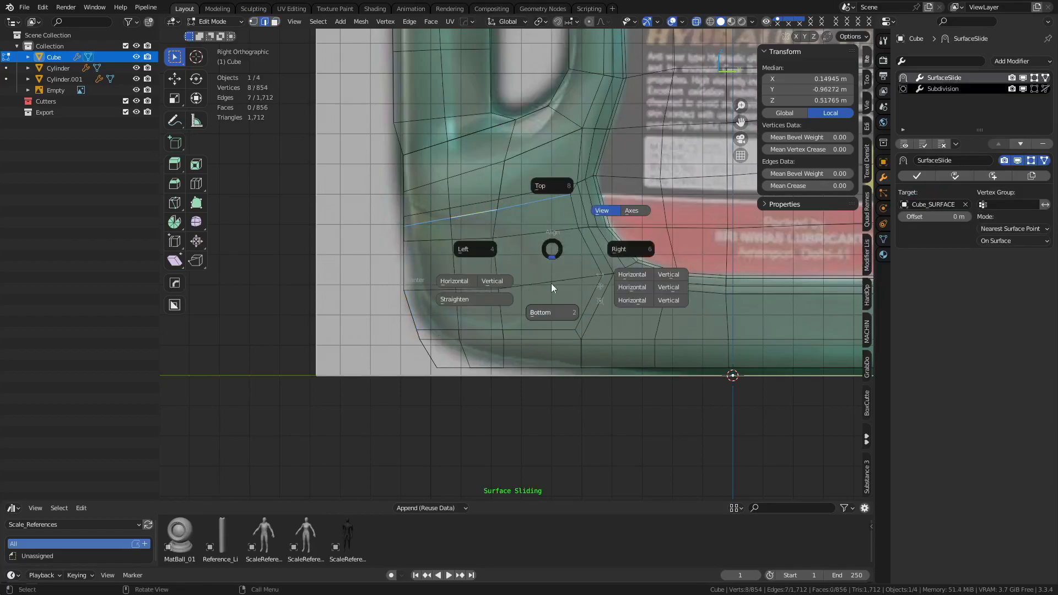
{"action": "left_click", "coordinate": [545, 304]}
{"action": "left_click", "coordinate": [543, 329], "text": "alt"}
{"action": "key", "text": "alt+a"}
{"action": "left_click", "coordinate": [548, 265]}
- Align the inset's front edge loop to its minimum Y and move it about -0.045 m along Y
{"action": "left_click", "coordinate": [585, 301], "text": "alt"}
{"action": "key", "text": "alt+a"}
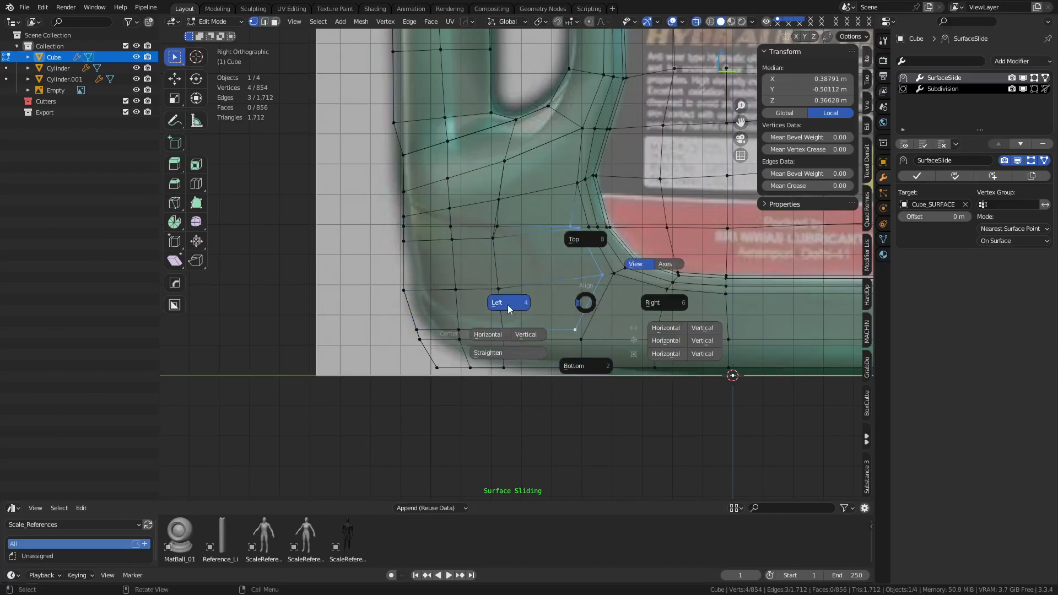
{"action": "left_click", "coordinate": [509, 305]}
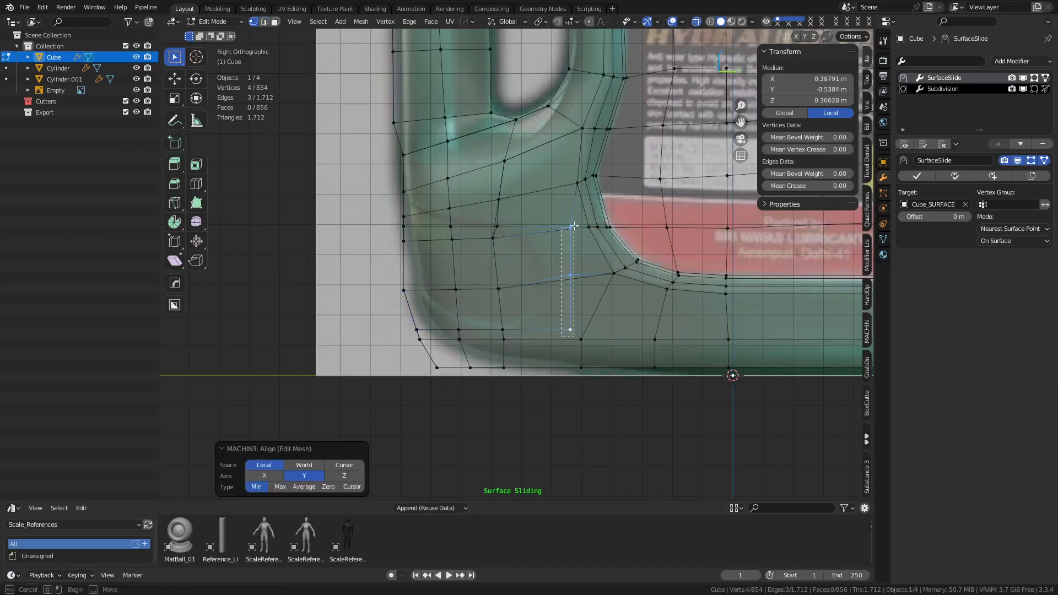
{"action": "key", "text": "g"}
{"action": "key", "text": "y"}
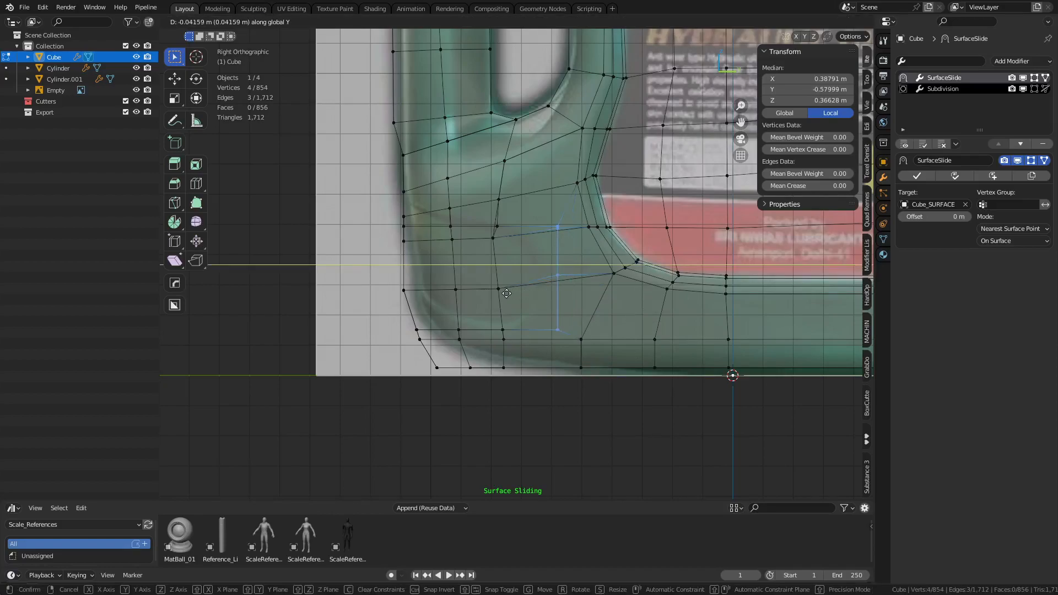
{"action": "left_click", "coordinate": [506, 293]}
- Slide the vertex just below the inset's upper front corner downward along its vertical edge
{"action": "mouse_move", "coordinate": [618, 325]}
{"action": "middle_mouse_down"}
{"action": "mouse_move", "coordinate": [602, 336]}
{"action": "mouse_move", "coordinate": [626, 333]}
{"action": "mouse_move", "coordinate": [608, 331]}
{"action": "middle_mouse_up"}
{"action": "scroll", "coordinate": [603, 335], "scroll_direction": "down", "scroll_amount": 2}
{"action": "scroll", "coordinate": [586, 319], "scroll_direction": "up", "scroll_amount": 5}
{"action": "key", "text": "alt+z"}
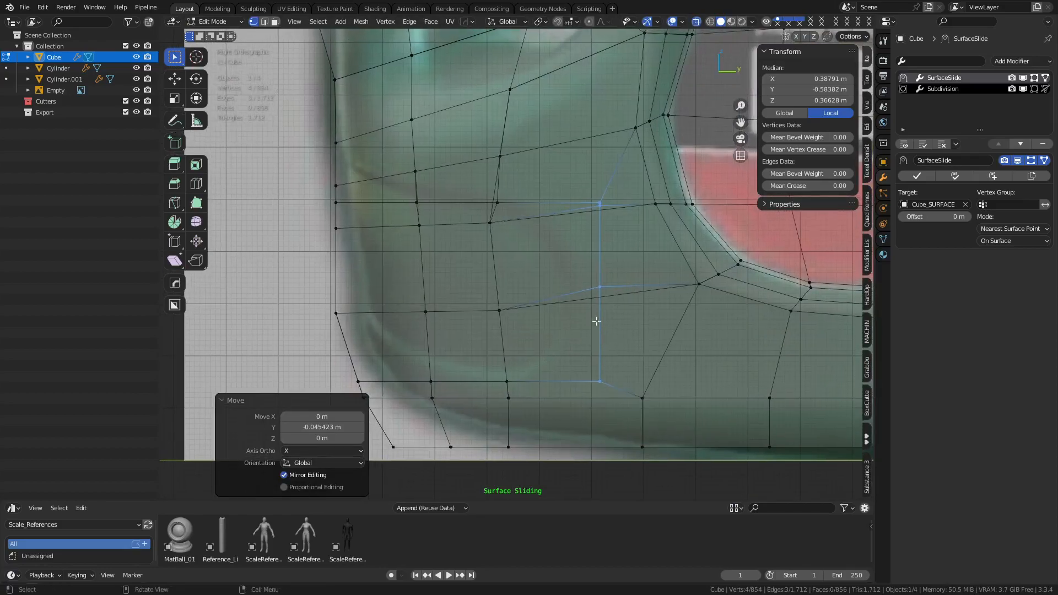
{"action": "key", "text": "alt+z"}
{"action": "key", "text": "alt+a"}
{"action": "middle_click_drag", "start_coordinate": [543, 338], "coordinate": [622, 312]}
{"action": "scroll", "coordinate": [545, 316], "scroll_direction": "up", "scroll_amount": 3}
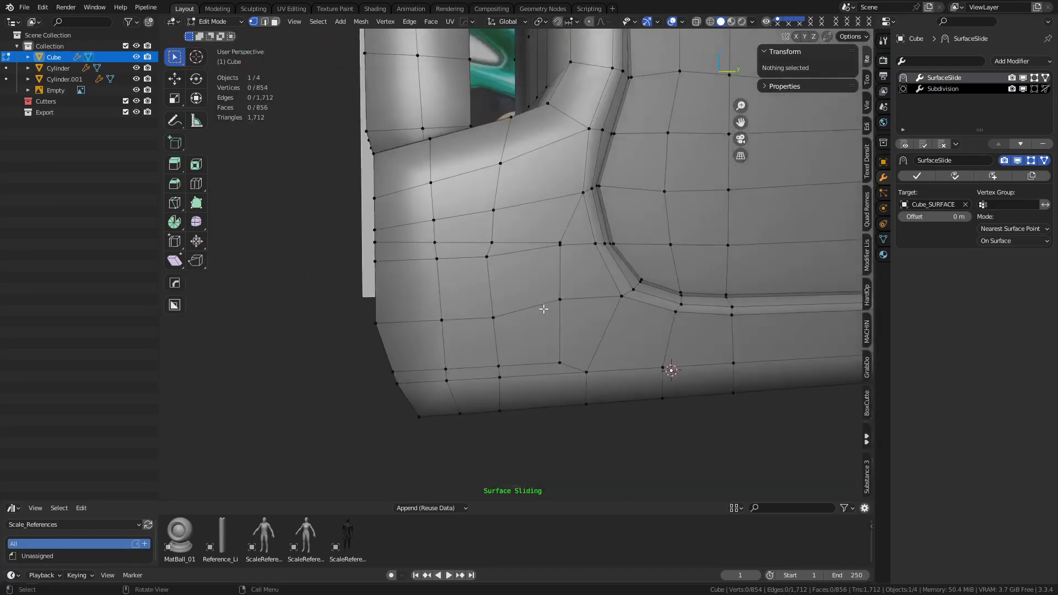
{"action": "left_click", "coordinate": [582, 245]}
{"action": "middle_click_drag", "start_coordinate": [576, 233], "coordinate": [610, 238], "text": "shift"}
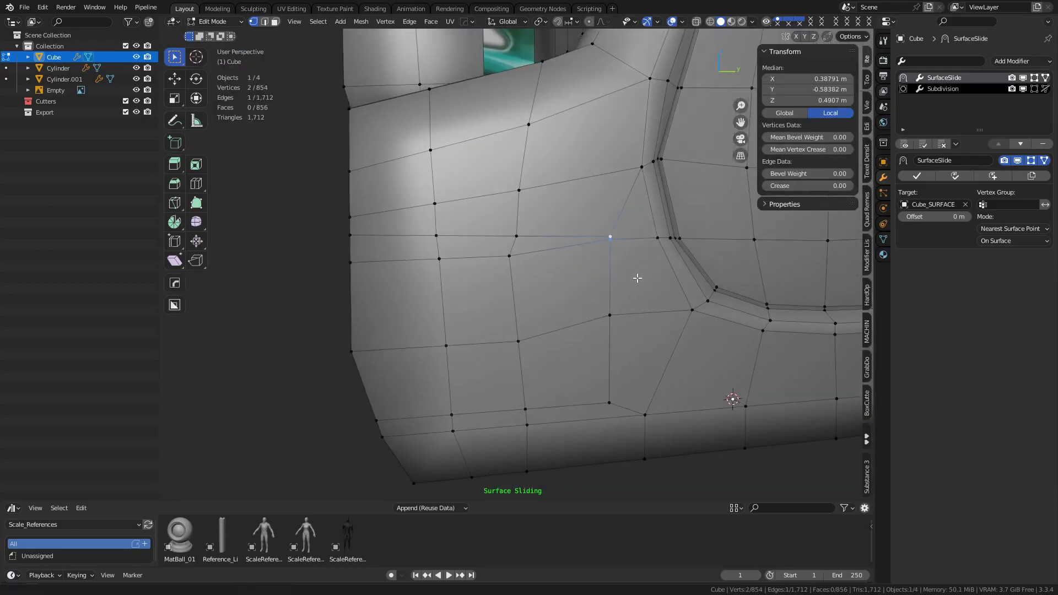
{"action": "key", "text": "g"}
{"action": "key", "text": "g"}
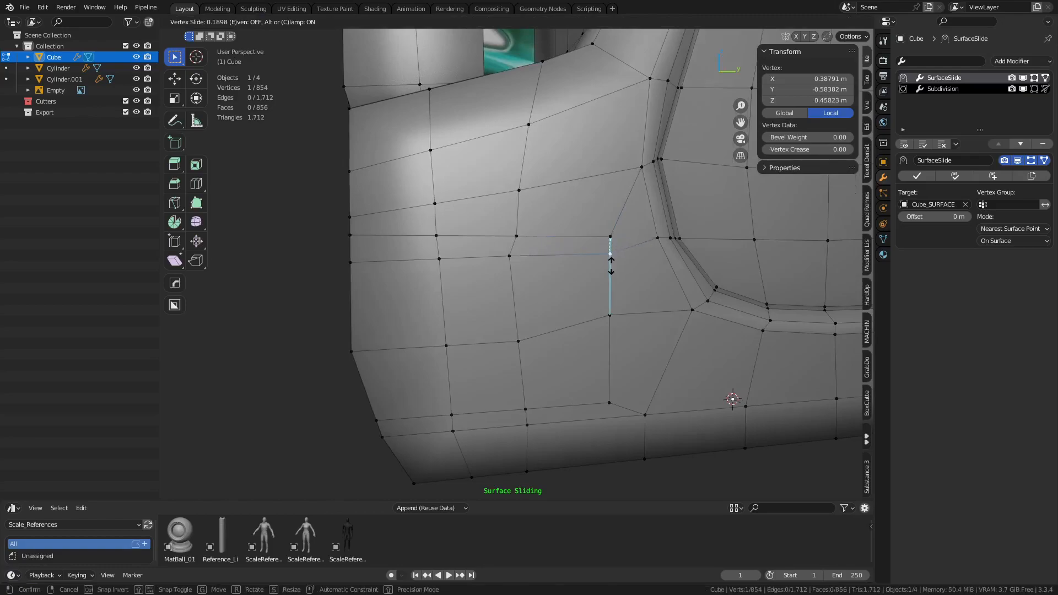
{"action": "left_click", "coordinate": [610, 268]}
{"action": "middle_click_drag", "start_coordinate": [580, 284], "coordinate": [602, 265], "text": "shift"}
- Align the middle horizontal row of vertices across the lower rear corner panel in side view
{"action": "key", "text": "2"}
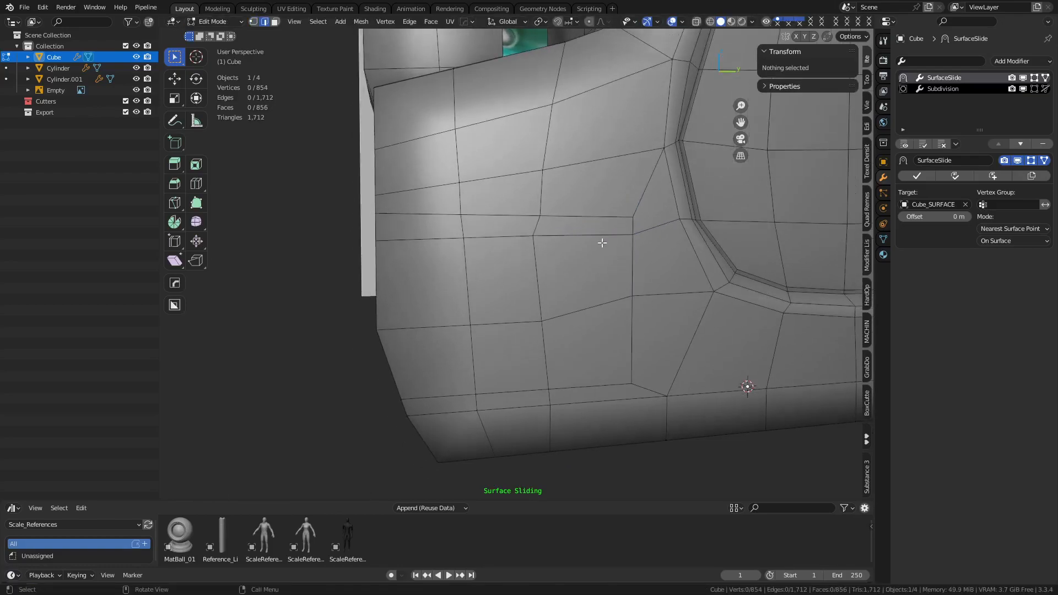
{"action": "key", "text": "1"}
{"action": "left_click", "coordinate": [625, 293]}
{"action": "key", "text": "KP_3"}
{"action": "left_click_drag", "start_coordinate": [368, 291], "coordinate": [529, 260]}
{"action": "key", "text": "alt+a"}
{"action": "left_click", "coordinate": [517, 315]}
- Align the vertex row above it to its minimum Z and lower that row along Z
{"action": "left_click_drag", "start_coordinate": [386, 259], "coordinate": [525, 237]}
{"action": "key", "text": "alt+a"}
{"action": "left_click", "coordinate": [522, 296]}
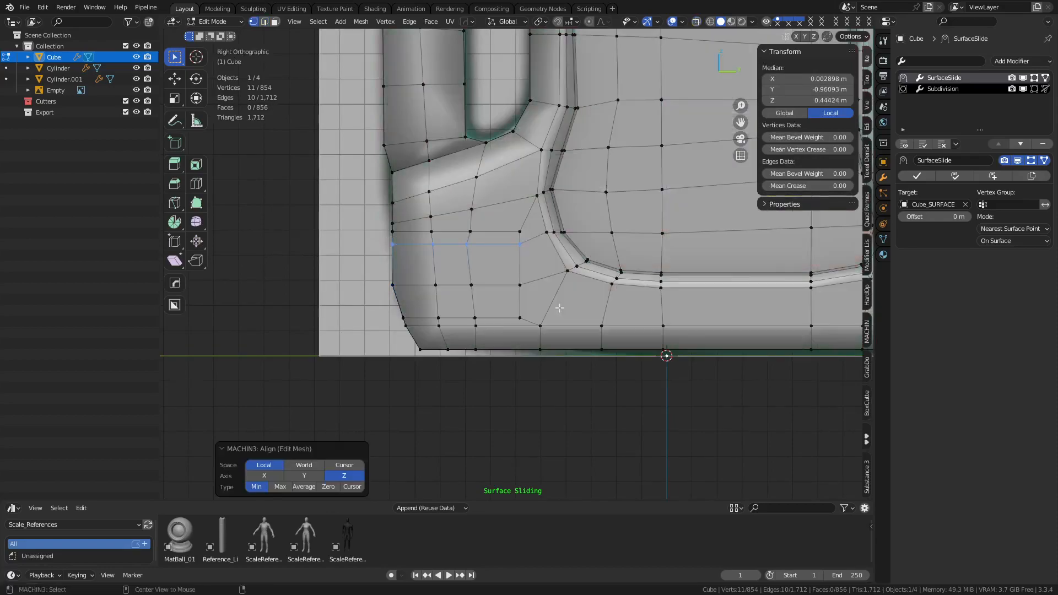
{"action": "key", "text": "g"}
{"action": "key", "text": "z"}
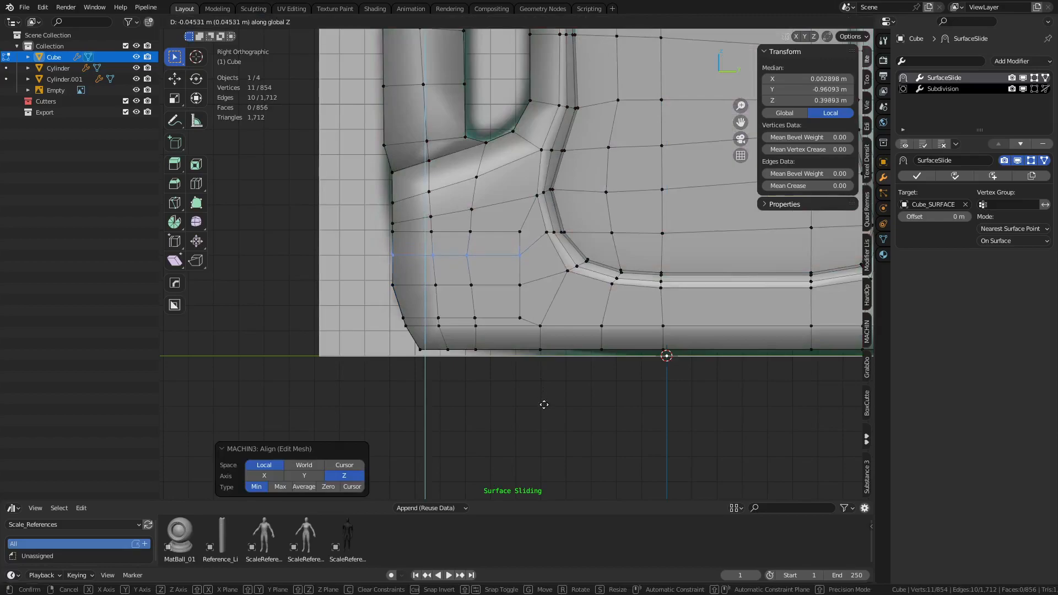
{"action": "left_click", "coordinate": [538, 396]}
- Select the rectangular face region wrapping the lower rear corner with Fill Region and inset it by about 0.036 m
{"action": "key", "text": "3"}
{"action": "left_click", "coordinate": [498, 309]}
{"action": "middle_click_drag", "start_coordinate": [520, 323], "coordinate": [629, 338]}
{"action": "left_click", "coordinate": [588, 303], "text": "ctrl"}
{"action": "middle_click_drag", "start_coordinate": [597, 297], "coordinate": [544, 297]}
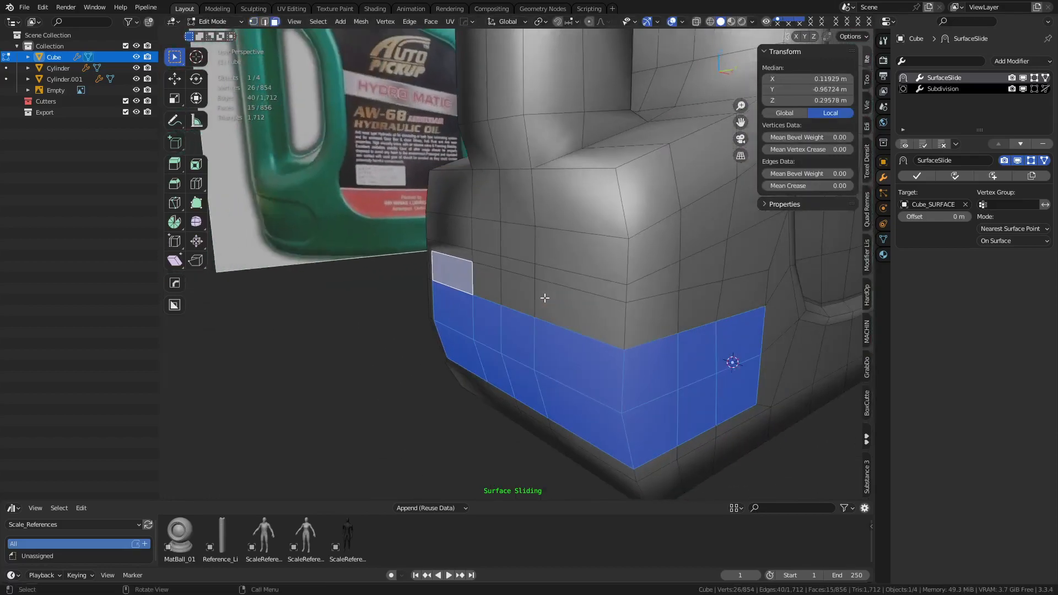
{"action": "left_click", "coordinate": [726, 302], "text": "ctrl+shift"}
{"action": "middle_click_drag", "start_coordinate": [620, 315], "coordinate": [588, 321]}
{"action": "key", "text": "KP_3"}
{"action": "scroll", "coordinate": [581, 320], "scroll_direction": "up", "scroll_amount": 2}
{"action": "key", "text": "alt+z"}
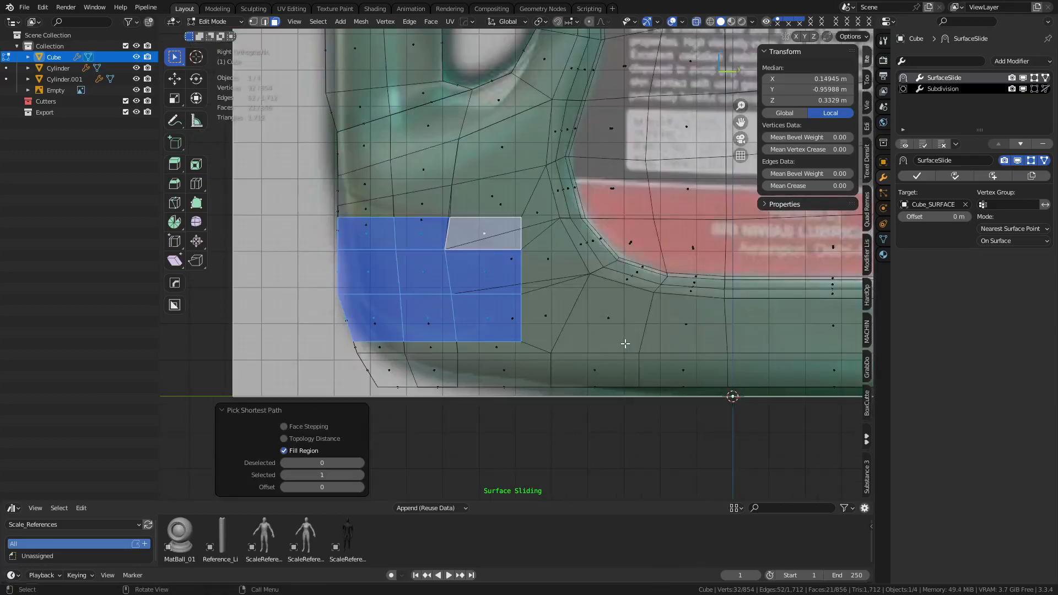
{"action": "key", "text": "i"}
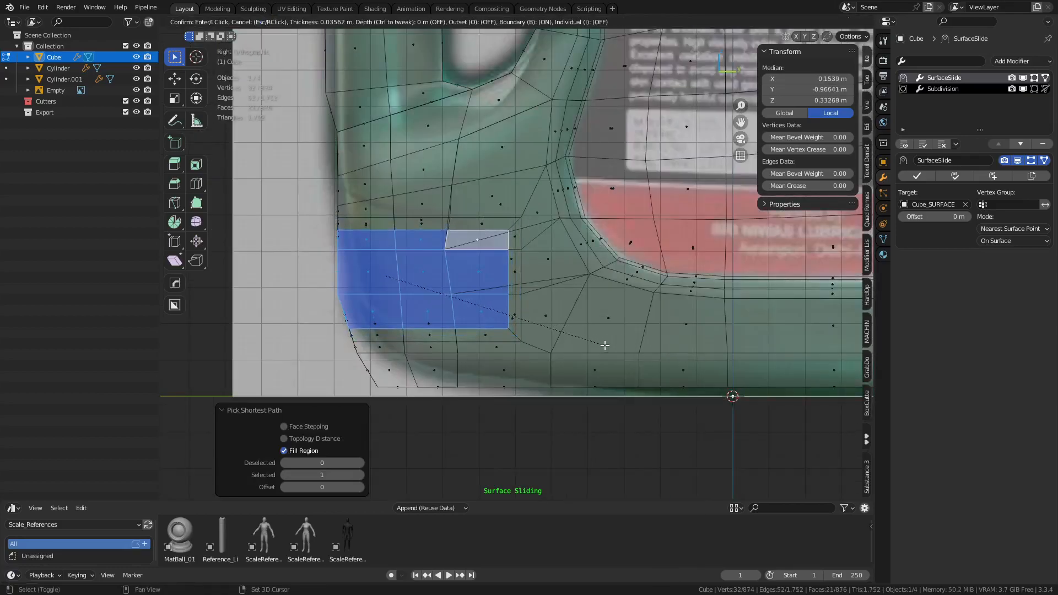
{"action": "left_click", "coordinate": [605, 345]}
{"action": "middle_click_drag", "start_coordinate": [574, 334], "coordinate": [623, 337], "text": "shift"}
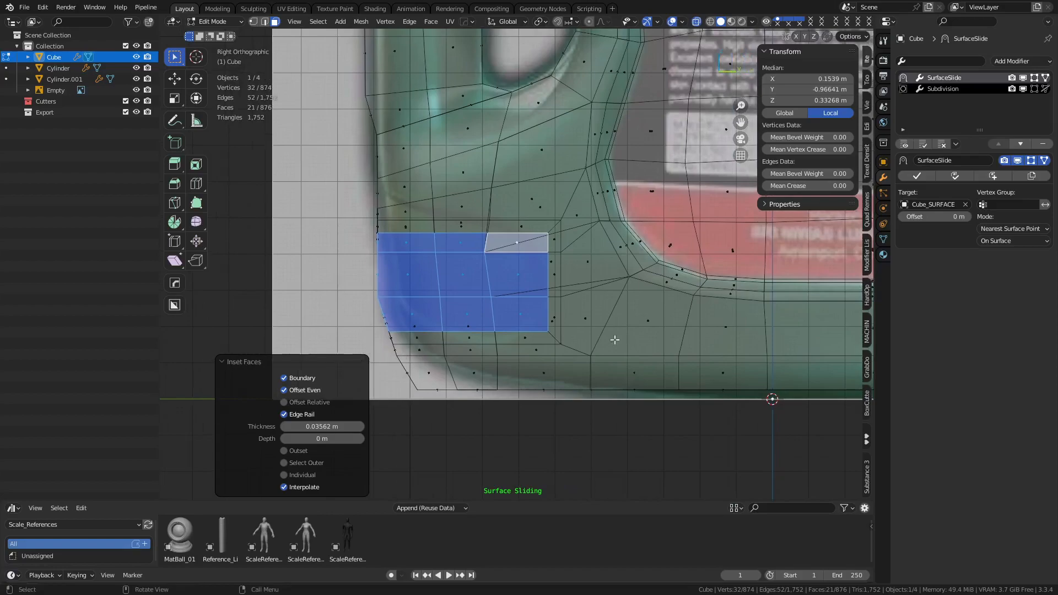
- Move the vertex pairs at the panel's lower and upper front corners rearward to chamfer its outline, shifting the upper pair about -0.065 m in Y
{"action": "key", "text": "1"}
{"action": "left_click_drag", "start_coordinate": [528, 361], "coordinate": [581, 325]}
{"action": "key", "text": "g"}
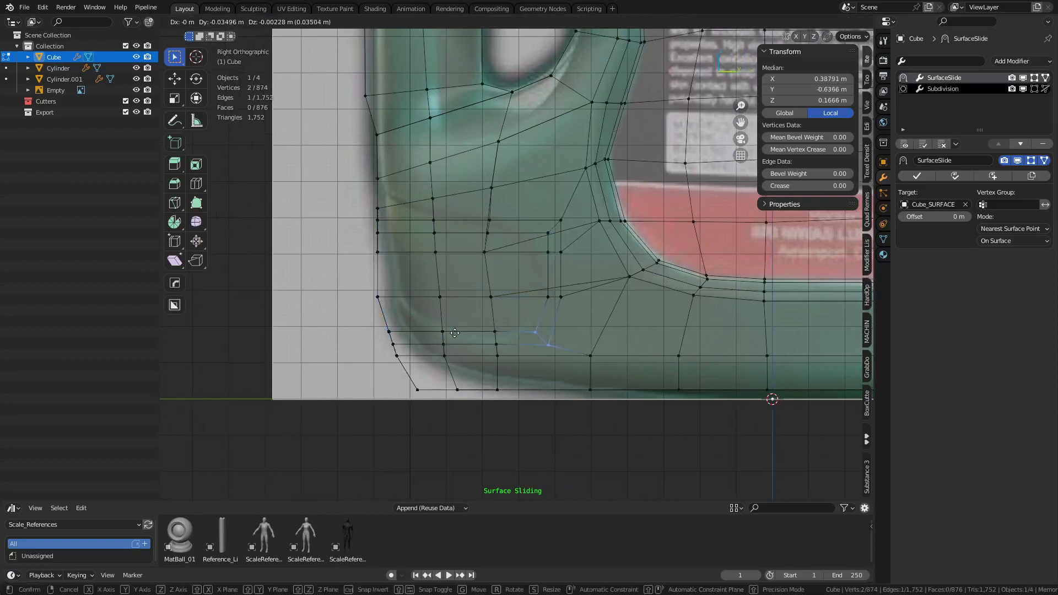
{"action": "left_click", "coordinate": [369, 329]}
{"action": "left_click_drag", "start_coordinate": [542, 236], "coordinate": [576, 210]}
{"action": "key", "text": "g"}
{"action": "left_click", "coordinate": [382, 201]}
{"action": "key", "text": "alt+z"}
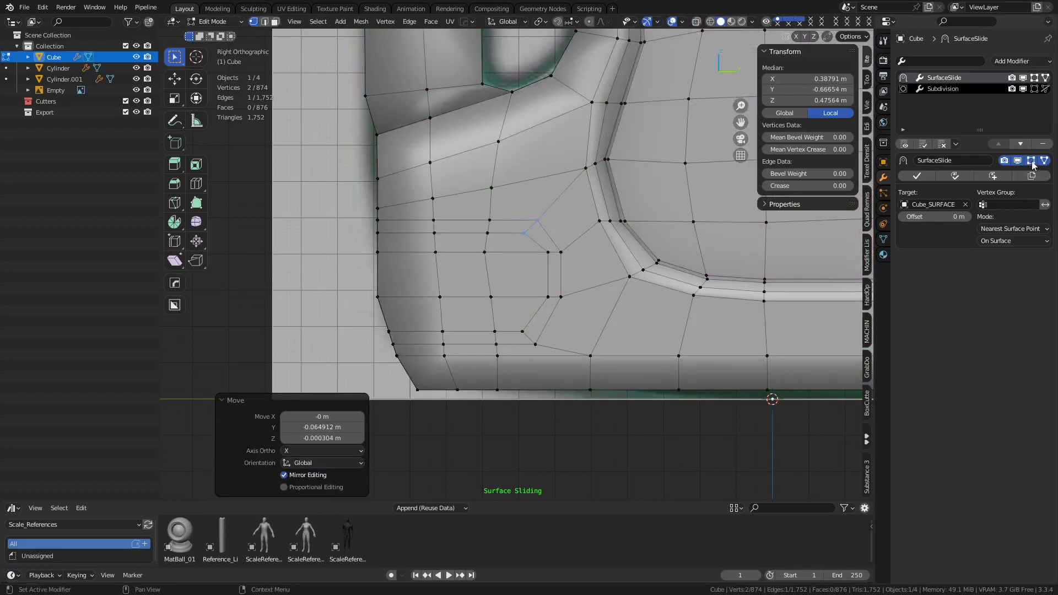
- Finish surface sliding on the bottle body mesh
{"action": "right_click", "coordinate": [654, 273]}
{"action": "mouse_move", "coordinate": [645, 272]}
{"action": "left_click", "coordinate": [683, 283]}
- Select the chamfered inner panel around the rear corner with Fill Region and shrink it inward by about 0.033 m
{"action": "key", "text": "3"}
{"action": "left_click", "coordinate": [506, 315]}
{"action": "middle_click_drag", "start_coordinate": [506, 315], "coordinate": [625, 317]}
{"action": "scroll", "coordinate": [565, 324], "scroll_direction": "down", "scroll_amount": 6}
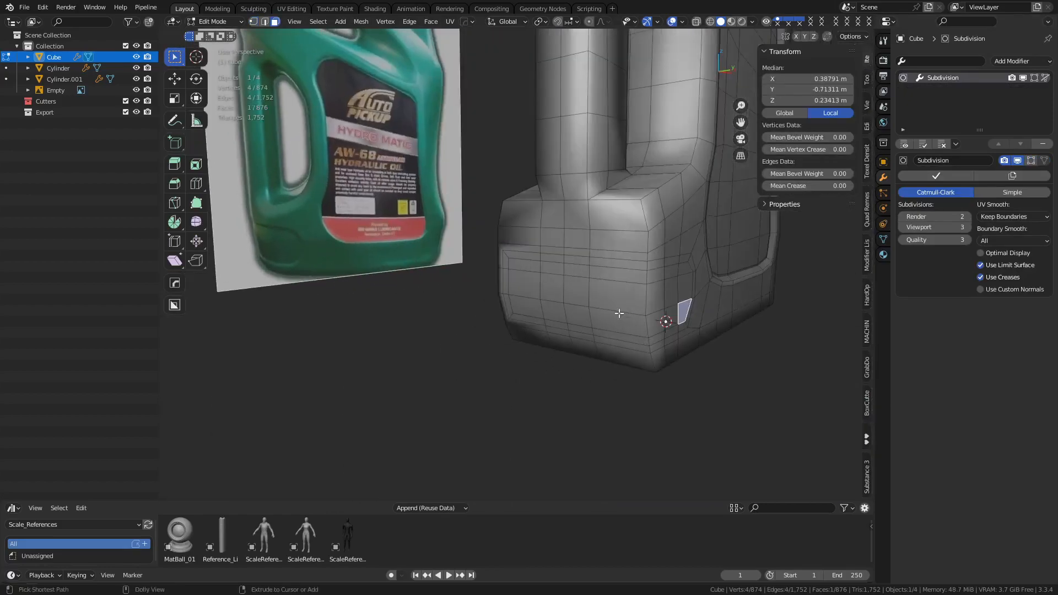
{"action": "left_click", "coordinate": [527, 274], "text": "ctrl+shift"}
{"action": "left_click", "coordinate": [525, 264], "text": "shift"}
{"action": "left_click", "coordinate": [682, 270], "text": "ctrl+shift"}
{"action": "middle_click_drag", "start_coordinate": [771, 380], "coordinate": [690, 387]}
{"action": "scroll", "coordinate": [735, 394], "scroll_direction": "up", "scroll_amount": 4}
{"action": "middle_click_drag", "start_coordinate": [783, 411], "coordinate": [790, 409], "text": "shift"}
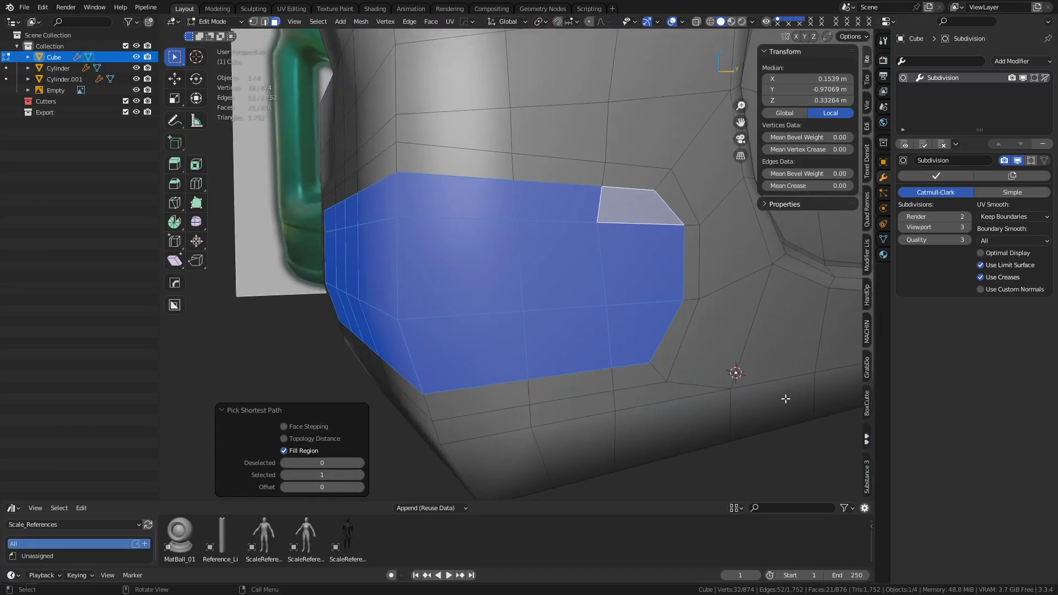
{"action": "key", "text": "alt+s"}
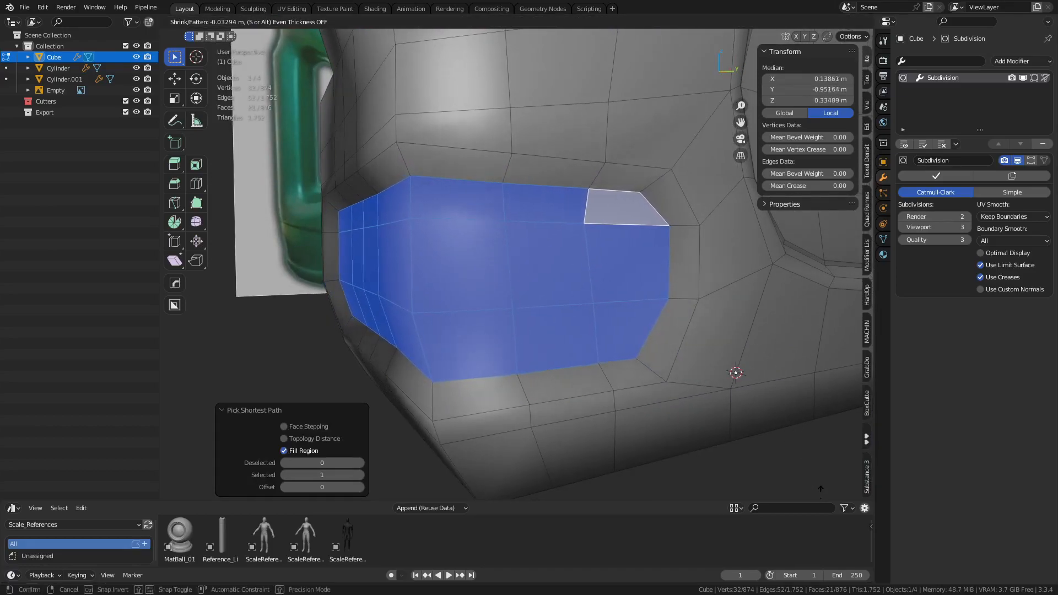
{"action": "left_click", "coordinate": [820, 489]}
- Bevel the outer edge loop of the corner recess about 0.009 m wide with 2 segments
{"action": "key", "text": "2"}
{"action": "left_click", "coordinate": [488, 413], "text": "alt"}
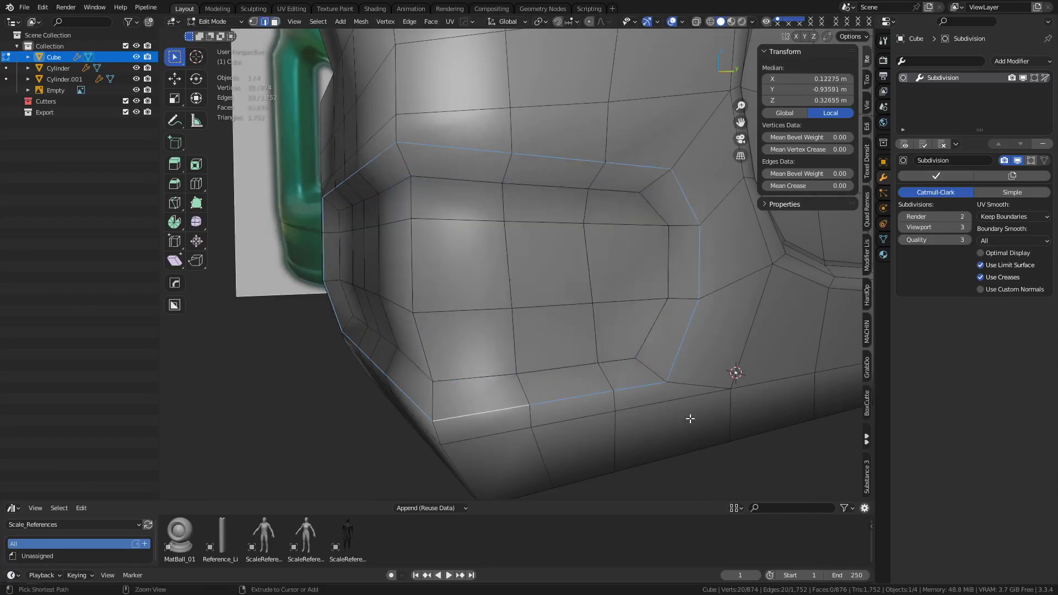
{"action": "key", "text": "ctrl+b"}
{"action": "left_click", "coordinate": [770, 420]}
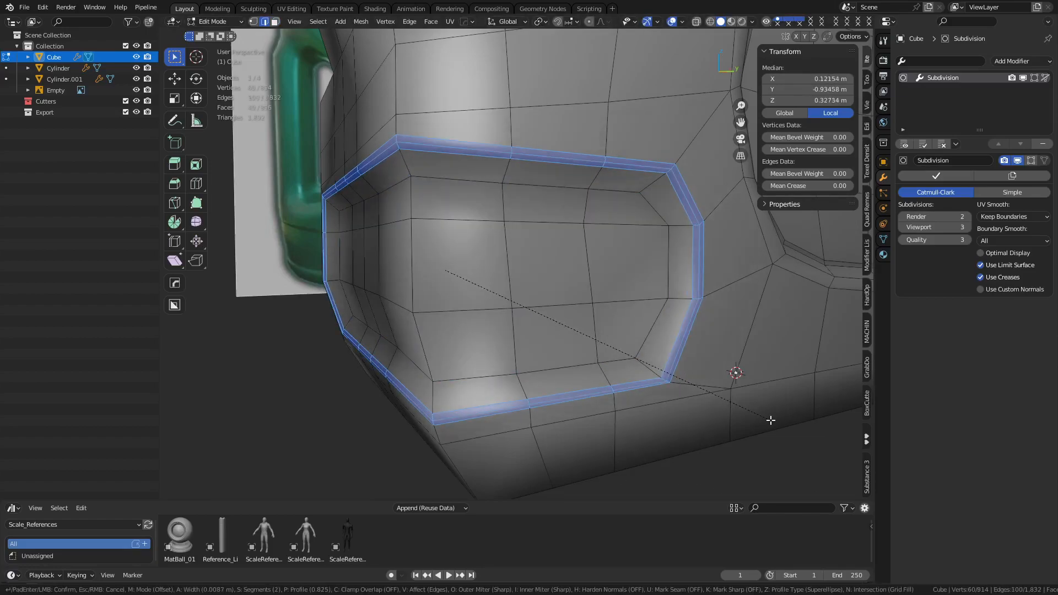
- Bevel the upper and lower edge runs along the recess's inner border with 2 segments
{"action": "left_click", "coordinate": [644, 341], "text": "alt"}
{"action": "left_click", "coordinate": [482, 372], "text": "alt"}
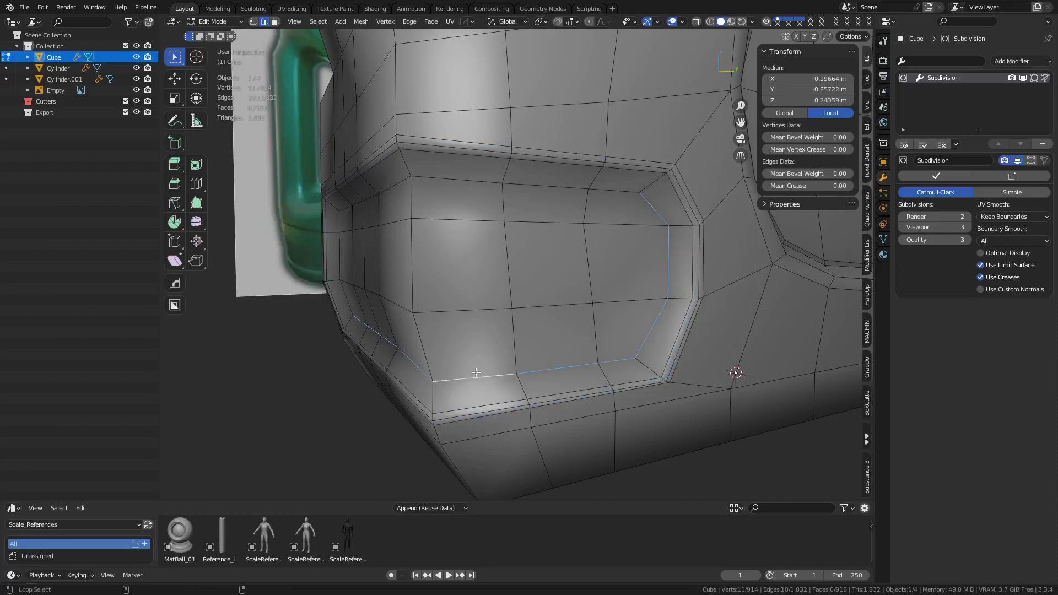
{"action": "left_click", "coordinate": [478, 181], "text": "alt+shift"}
{"action": "key", "text": "ctrl+b"}
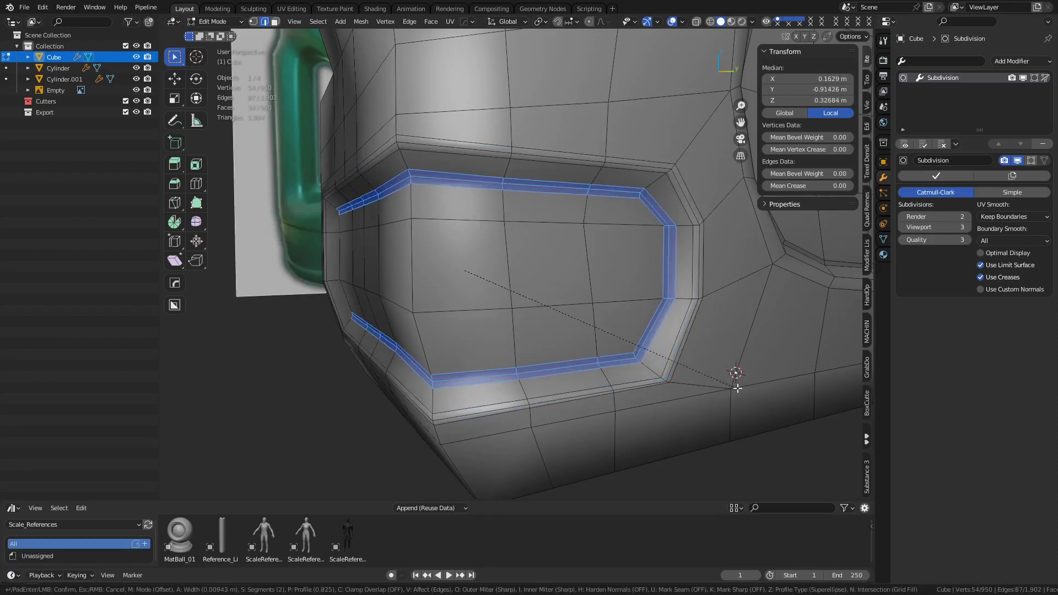
{"action": "left_click", "coordinate": [746, 392]}
- Check the smoothed recess outside mesh editing and symmetrize the whole body mesh across X from positive to negative
{"action": "key", "text": "ctrl+Tab"}
{"action": "left_click", "coordinate": [679, 396]}
{"action": "scroll", "coordinate": [679, 395], "scroll_direction": "down", "scroll_amount": 5}
{"action": "middle_click_drag", "start_coordinate": [679, 396], "coordinate": [472, 379]}
{"action": "key", "text": "ctrl+Tab"}
{"action": "left_click", "coordinate": [537, 362]}
{"action": "middle_click_drag", "start_coordinate": [540, 364], "coordinate": [473, 373]}
{"action": "key", "text": "a"}
{"action": "key", "text": "alt+x"}
- Isolate the bottle body in local view and slide the selected vertices at the neck rim's handle side along their edges
{"action": "middle_click_drag", "start_coordinate": [542, 190], "coordinate": [598, 320], "text": "shift"}
{"action": "scroll", "coordinate": [597, 320], "scroll_direction": "up", "scroll_amount": 4}
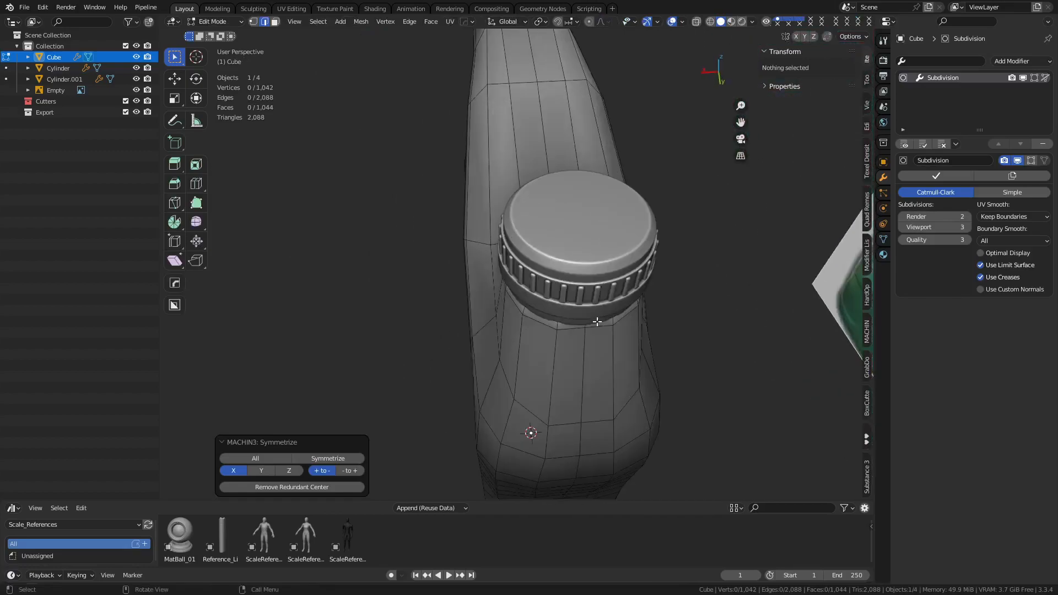
{"action": "key", "text": "KP_Divide"}
{"action": "middle_click_drag", "start_coordinate": [548, 241], "coordinate": [568, 357]}
{"action": "scroll", "coordinate": [562, 364], "scroll_direction": "up", "scroll_amount": 2}
{"action": "middle_click_drag", "start_coordinate": [550, 399], "coordinate": [535, 312]}
{"action": "scroll", "coordinate": [538, 317], "scroll_direction": "up", "scroll_amount": 2}
{"action": "left_click", "coordinate": [537, 282]}
{"action": "left_click", "coordinate": [526, 241], "text": "ctrl"}
{"action": "key", "text": "g"}
{"action": "key", "text": "g"}
{"action": "left_click", "coordinate": [582, 292]}
- Symmetrize the whole body mesh again to carry the neck rim correction across, and finish editing
{"action": "key", "text": "a"}
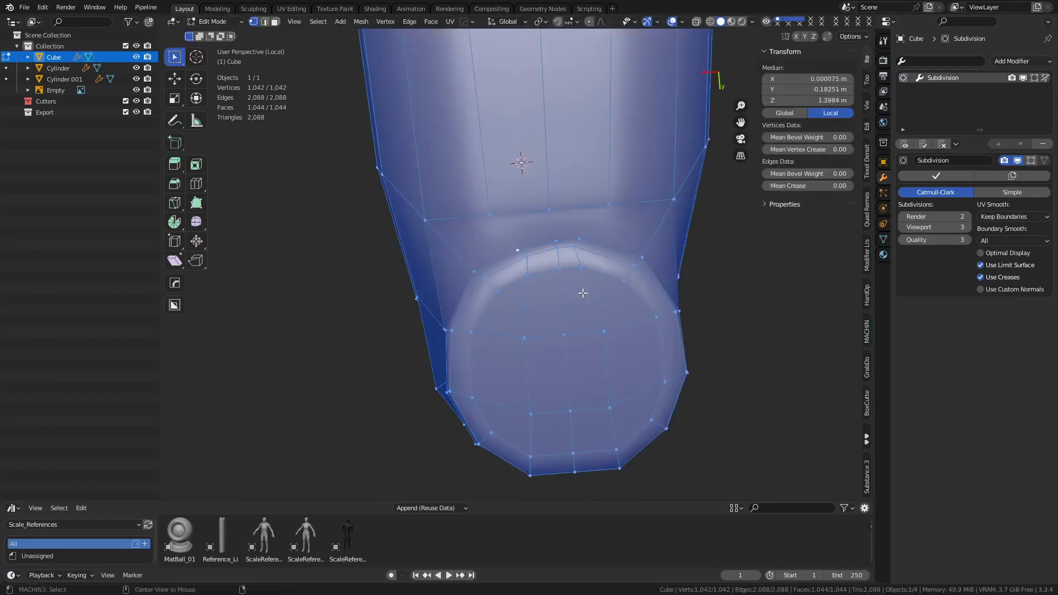
{"action": "key", "text": "alt+x"}
{"action": "key", "text": "Tab"}
{"action": "middle_click_drag", "start_coordinate": [576, 382], "coordinate": [519, 204]}
{"action": "right_click", "coordinate": [509, 224]}
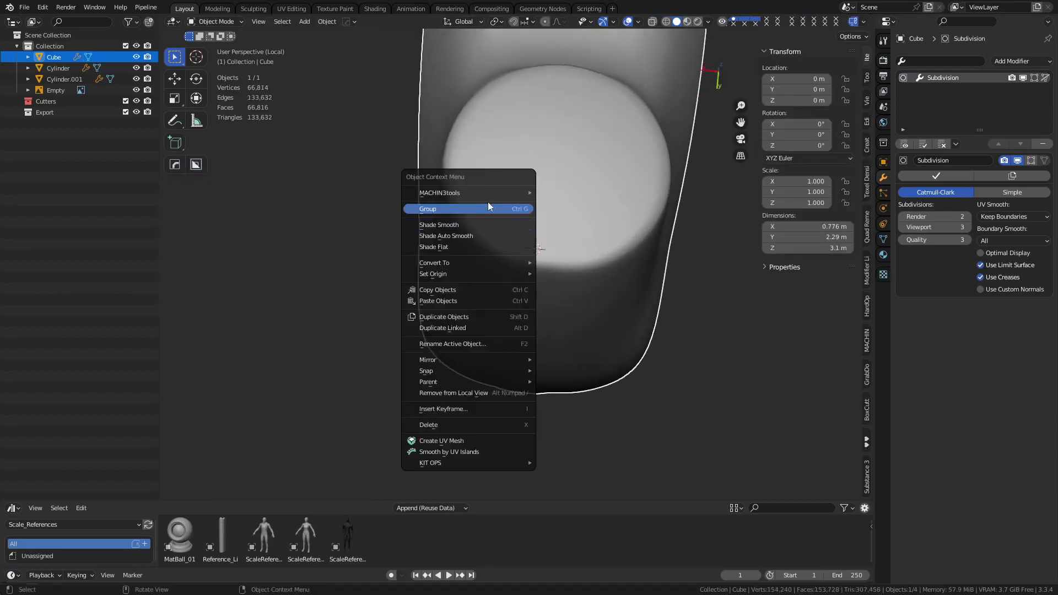
{"action": "key", "text": "Tab"}
{"action": "left_click", "coordinate": [604, 258]}
{"action": "right_click", "coordinate": [573, 190]}
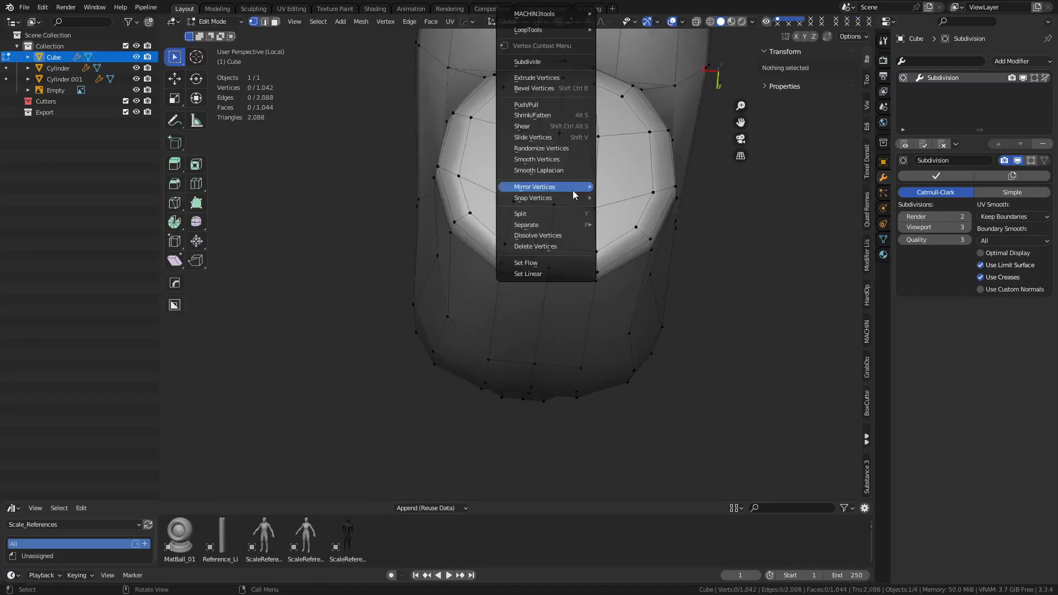
{"action": "mouse_move", "coordinate": [566, 29]}
{"action": "middle_click_drag", "start_coordinate": [606, 275], "coordinate": [657, 395]}
{"action": "key", "text": "Tab"}
{"action": "key", "text": "Escape"}
- Select the faces capping the top of the neck with Fill Region and delete them to open the neck
{"action": "key", "text": "3"}
{"action": "left_click", "coordinate": [574, 226]}
{"action": "left_click", "coordinate": [640, 147], "text": "ctrl+shift"}
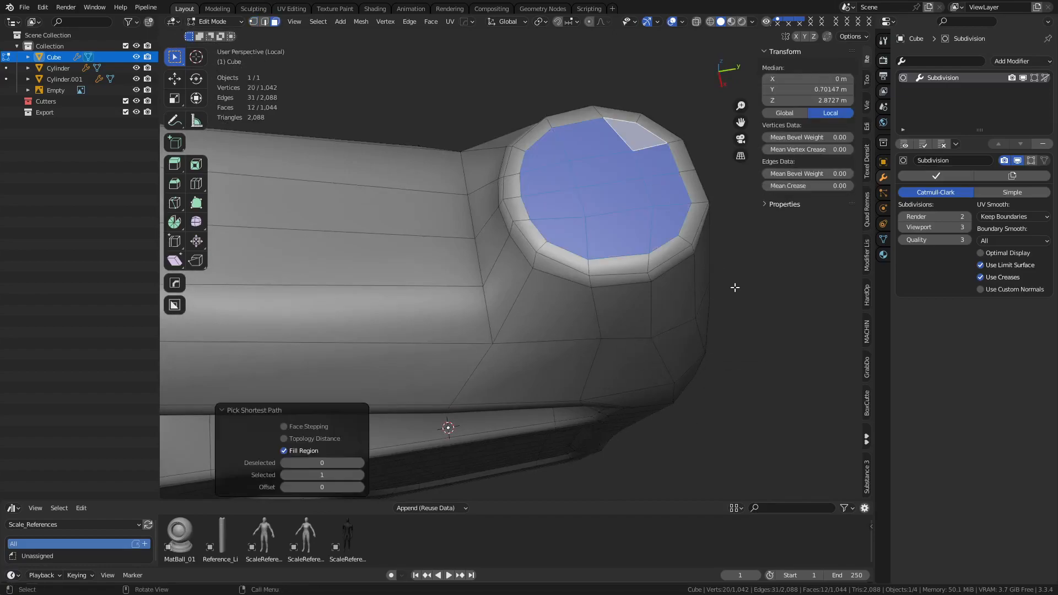
{"action": "key", "text": "x"}
{"action": "left_click", "coordinate": [752, 305]}
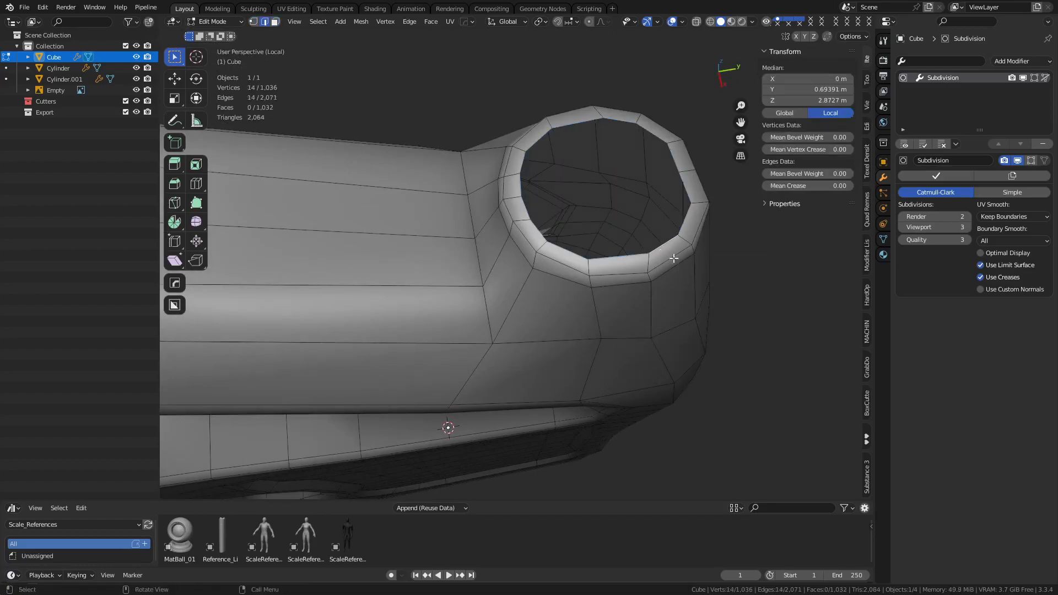
- Try capping the neck with concentric rings by extruding the rim inward, scaling it down and collapsing the innermost loop to its center
{"action": "key", "text": "s"}
{"action": "left_click", "coordinate": [737, 309]}
{"action": "key", "text": "e"}
{"action": "key", "text": "s"}
{"action": "left_click", "coordinate": [684, 265]}
{"action": "key", "text": "e"}
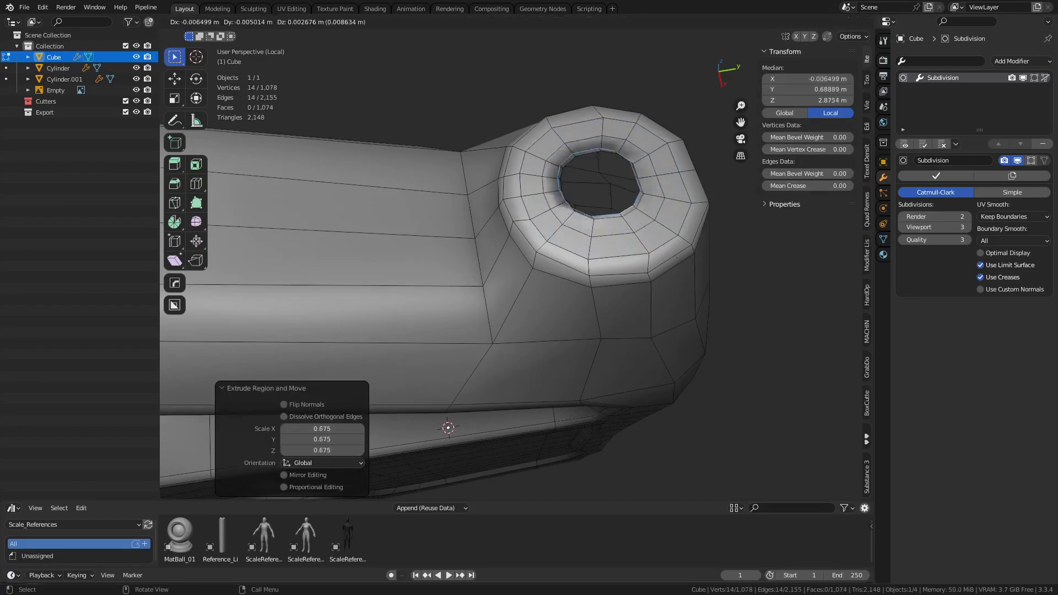
{"action": "right_click", "coordinate": [680, 263]}
{"action": "key", "text": "m"}
{"action": "key", "text": "c"}
- Examine the smoothed shading of the capped neck outside mesh editing, and return to editing the mesh
{"action": "key", "text": "ctrl+Tab"}
{"action": "left_click", "coordinate": [600, 263]}
{"action": "scroll", "coordinate": [670, 373], "scroll_direction": "down", "scroll_amount": 5}
{"action": "key", "text": "shift+z"}
{"action": "key", "text": "shift+z"}
{"action": "middle_click_drag", "start_coordinate": [612, 345], "coordinate": [565, 309]}
{"action": "key", "text": "ctrl+Tab"}
{"action": "left_click", "coordinate": [698, 308]}
- Expand the selection from the cap's center vertex to its surrounding rings and delete those faces to reopen the neck
{"action": "key", "text": "1"}
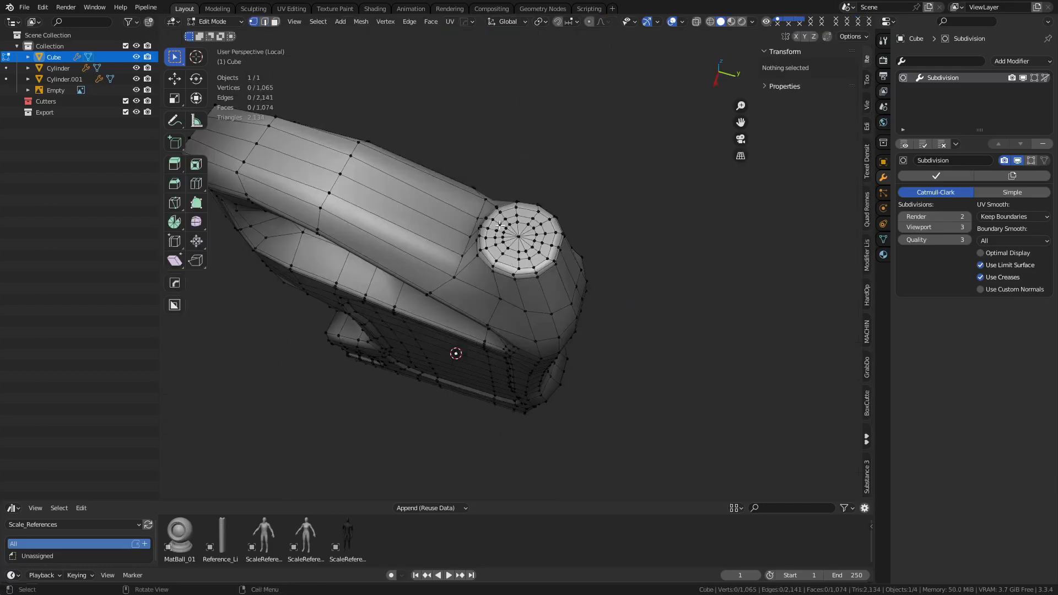
{"action": "left_click", "coordinate": [520, 235]}
{"action": "key", "text": "ctrl+KP_Add"}
{"action": "key", "text": "ctrl+KP_Add"}
{"action": "key", "text": "ctrl+KP_Add"}
{"action": "key", "text": "x"}
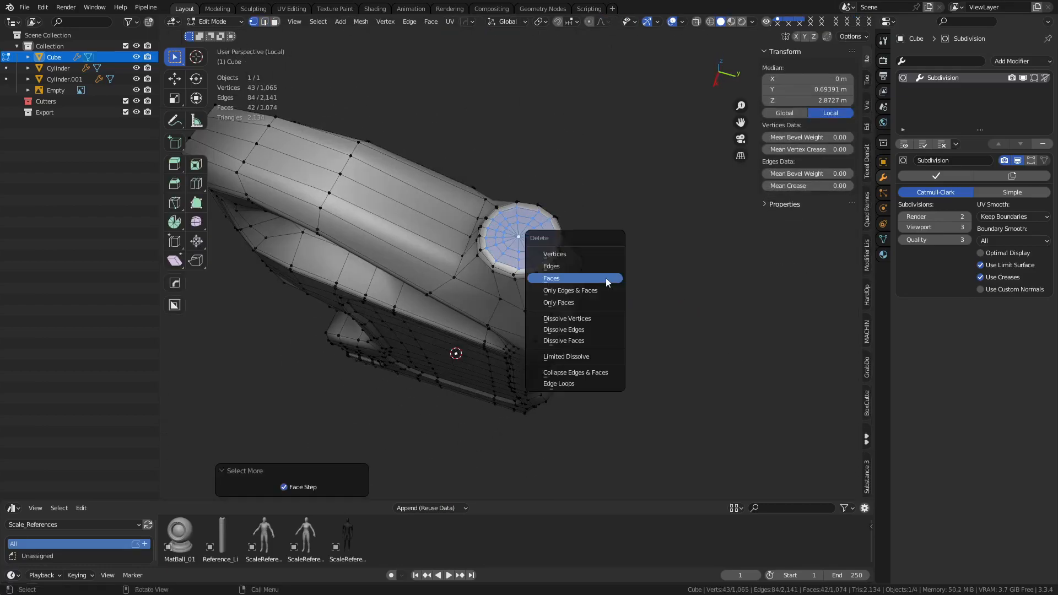
{"action": "left_click", "coordinate": [617, 275]}
- Close the neck rim with Grid Fill, setting the offset to 3 and raising the span
{"action": "key", "text": "2"}
{"action": "key", "text": "ctrl+f"}
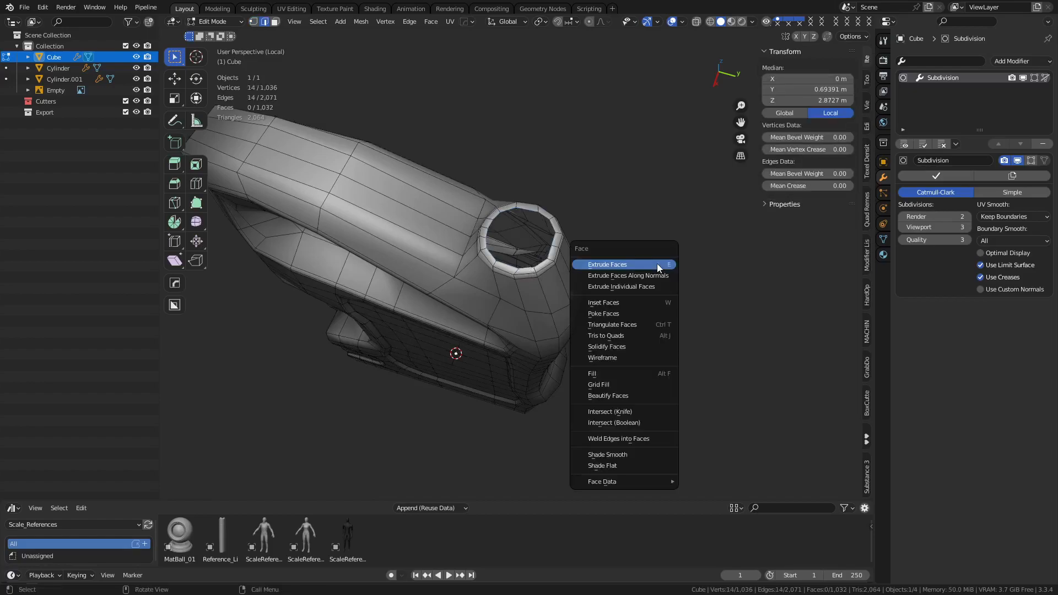
{"action": "left_click", "coordinate": [644, 384]}
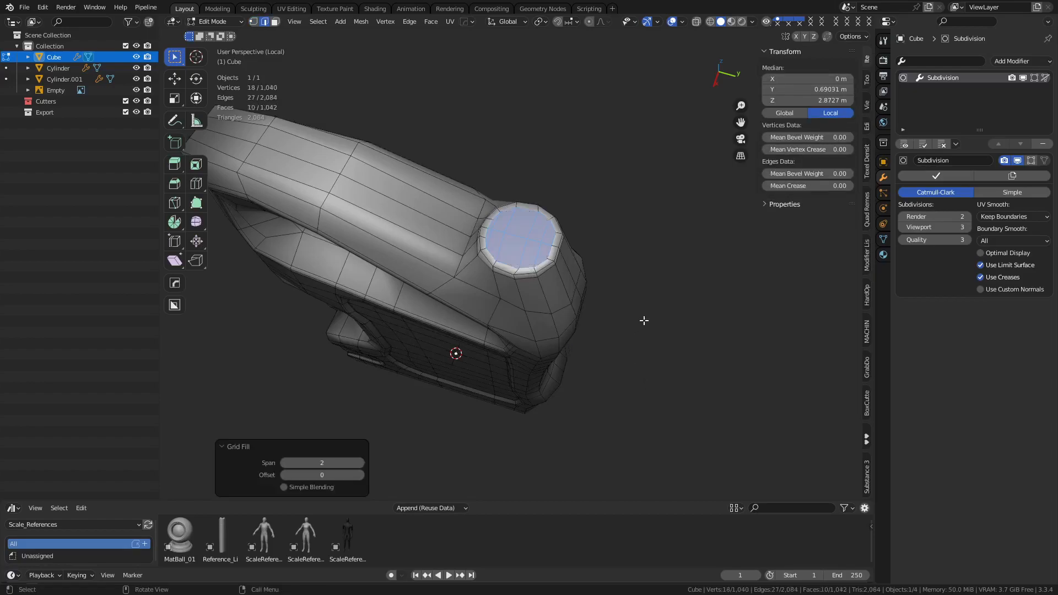
{"action": "left_click", "coordinate": [361, 475]}
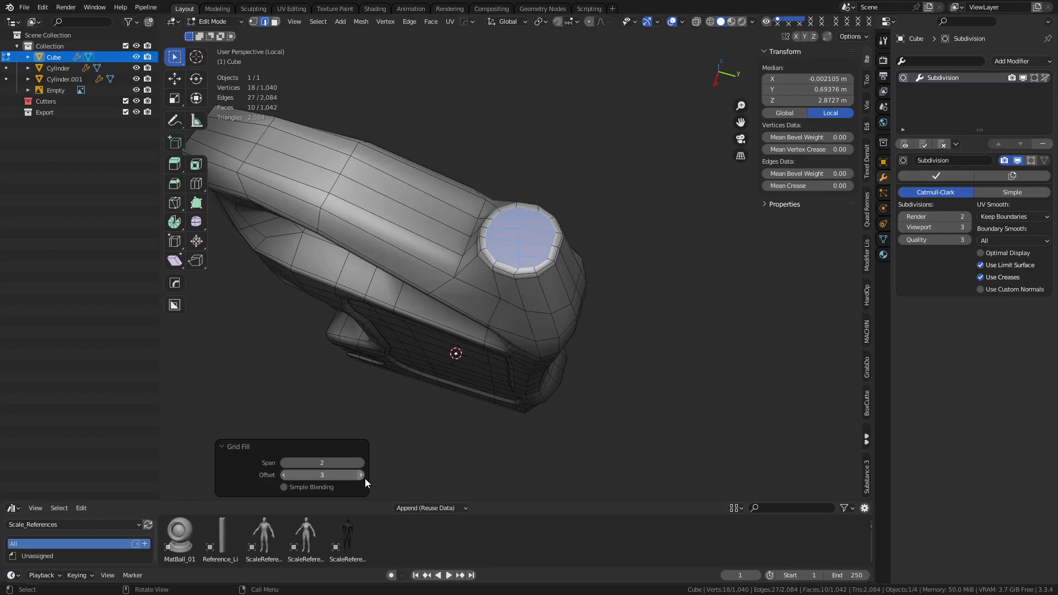
{"action": "left_click", "coordinate": [360, 463]}
- Finish mesh editing and shade the bottle body smooth
{"action": "middle_click_drag", "start_coordinate": [618, 357], "coordinate": [561, 384]}
{"action": "key", "text": "Tab"}
{"action": "left_click", "coordinate": [512, 409]}
{"action": "middle_click_drag", "start_coordinate": [512, 409], "coordinate": [584, 318]}
{"action": "left_click", "coordinate": [553, 166]}
{"action": "right_click", "coordinate": [541, 164]}
{"action": "left_click", "coordinate": [541, 165]}
{"action": "mouse_move", "coordinate": [498, 168]}
{"action": "middle_mouse_down"}
{"action": "mouse_move", "coordinate": [516, 131]}
{"action": "mouse_move", "coordinate": [590, 206]}
{"action": "mouse_move", "coordinate": [475, 242]}
{"action": "mouse_move", "coordinate": [544, 163]}
{"action": "middle_mouse_up"}
{"action": "scroll", "coordinate": [590, 206], "scroll_direction": "up", "scroll_amount": 3}
{"action": "scroll", "coordinate": [475, 243], "scroll_direction": "down", "scroll_amount": 4}
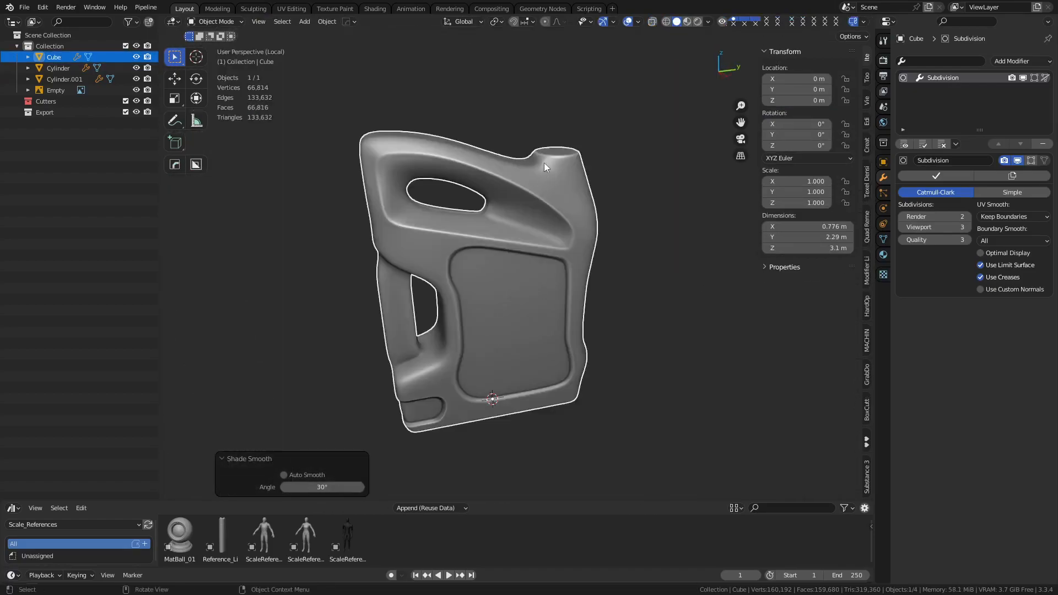
- Inspect the neck closely and raise the body's Subdivision viewport level to 4
{"action": "scroll", "coordinate": [530, 168], "scroll_direction": "up", "scroll_amount": 5}
{"action": "middle_click_drag", "start_coordinate": [561, 287], "coordinate": [595, 352]}
{"action": "key", "text": "shift+z"}
{"action": "scroll", "coordinate": [499, 340], "scroll_direction": "down", "scroll_amount": 4}
{"action": "left_click", "coordinate": [967, 226]}
{"action": "middle_click_drag", "start_coordinate": [727, 314], "coordinate": [632, 325]}
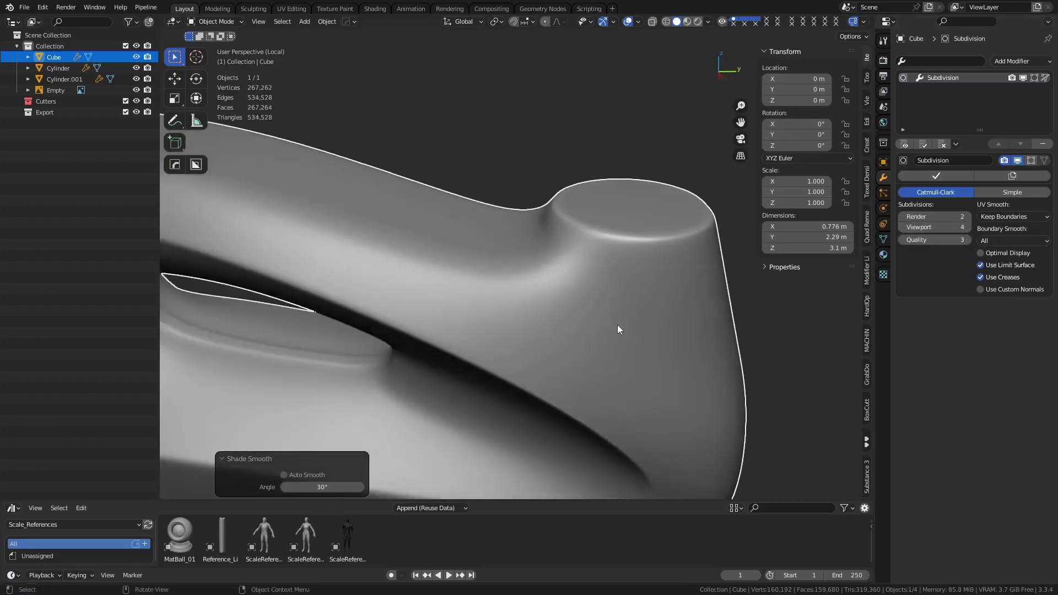
- Leave local view to bring back the cap and reference image, and clear the selection
{"action": "key", "text": "KP_Divide"}
{"action": "left_click", "coordinate": [591, 197]}
{"action": "middle_click_drag", "start_coordinate": [603, 270], "coordinate": [584, 307]}
{"action": "scroll", "coordinate": [672, 264], "scroll_direction": "up", "scroll_amount": 2}
{"action": "left_click", "coordinate": [209, 301]}
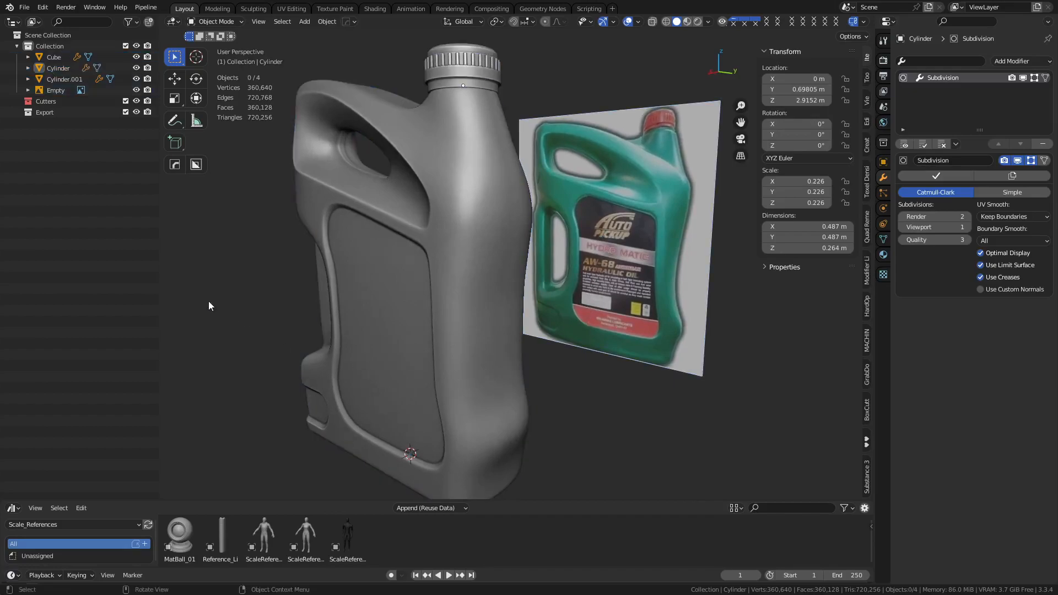
- Replace the bottle body's Subdivision modifier with a Multiresolution modifier
{"action": "left_click", "coordinate": [337, 203]}
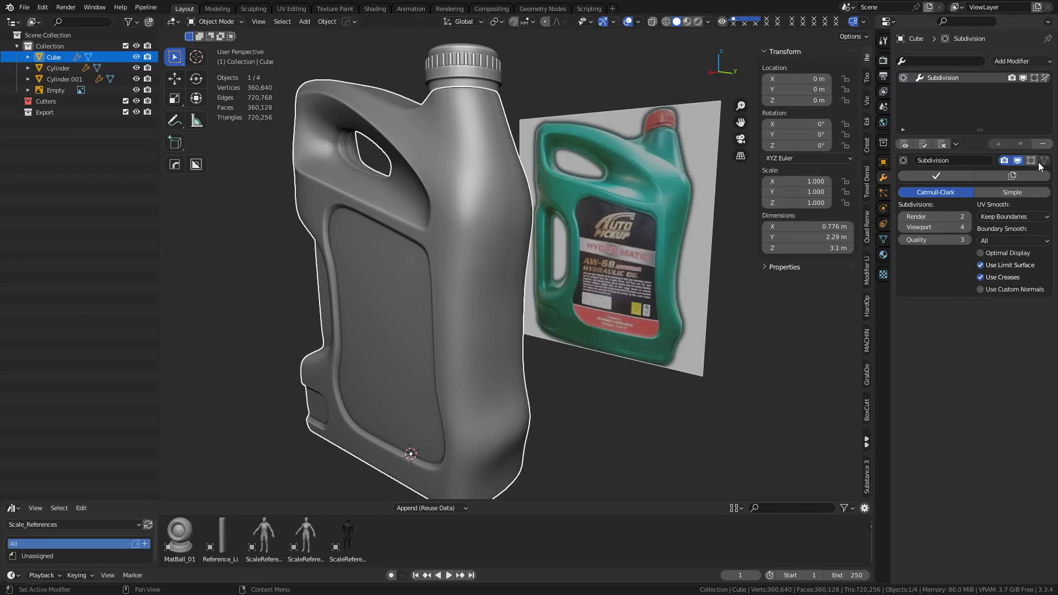
{"action": "left_click", "coordinate": [1045, 144]}
{"action": "left_click", "coordinate": [1023, 62]}
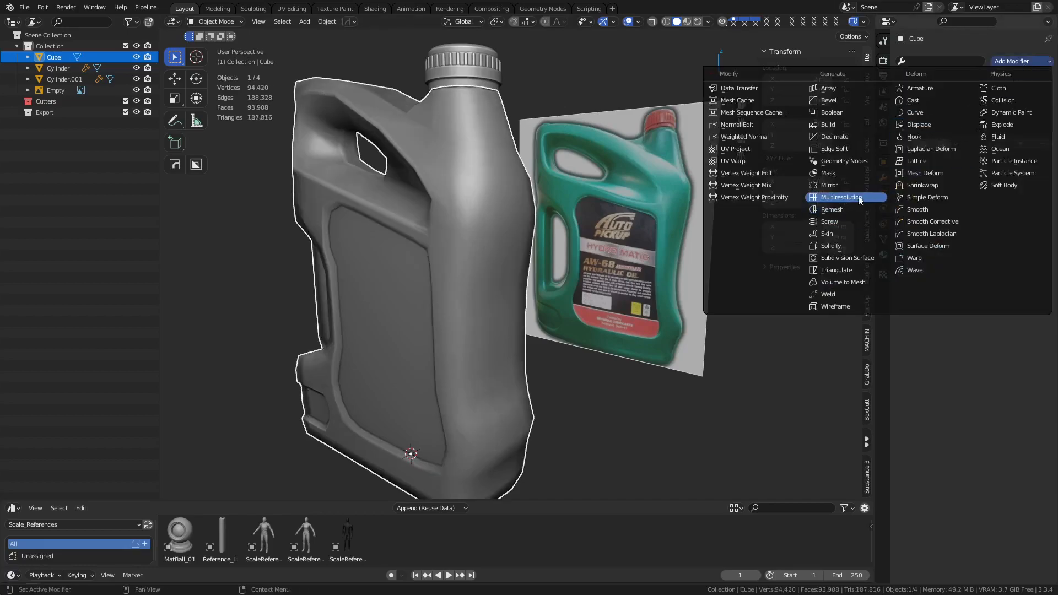
{"action": "left_click", "coordinate": [860, 197]}
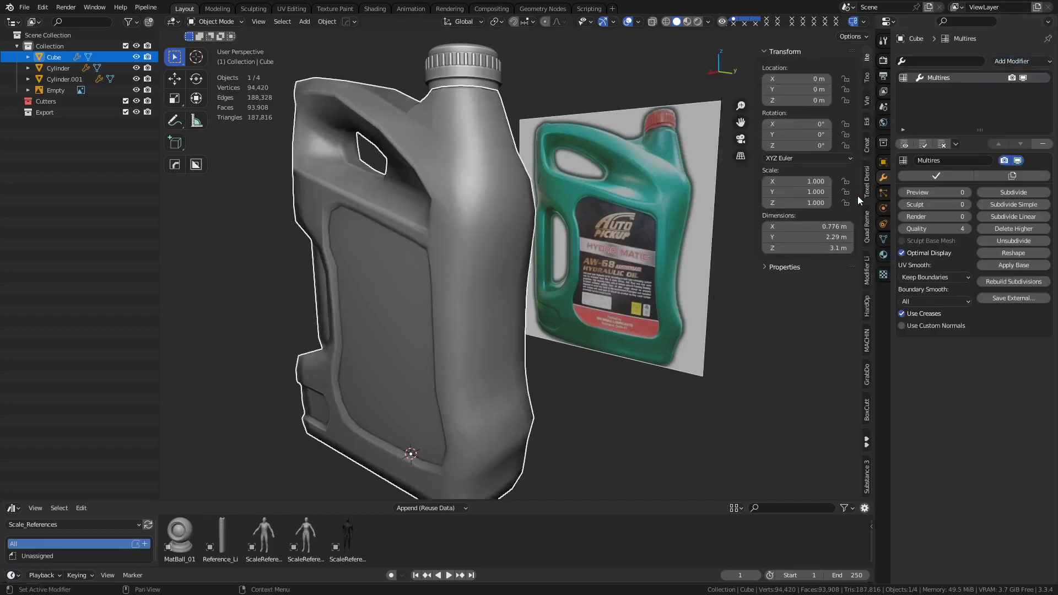
- Subdivide the body's Multiresolution modifier to level 3, show the wireframe and enter Sculpt Mode
{"action": "left_click", "coordinate": [997, 192]}
{"action": "left_click", "coordinate": [997, 192]}
{"action": "left_click", "coordinate": [1001, 194]}
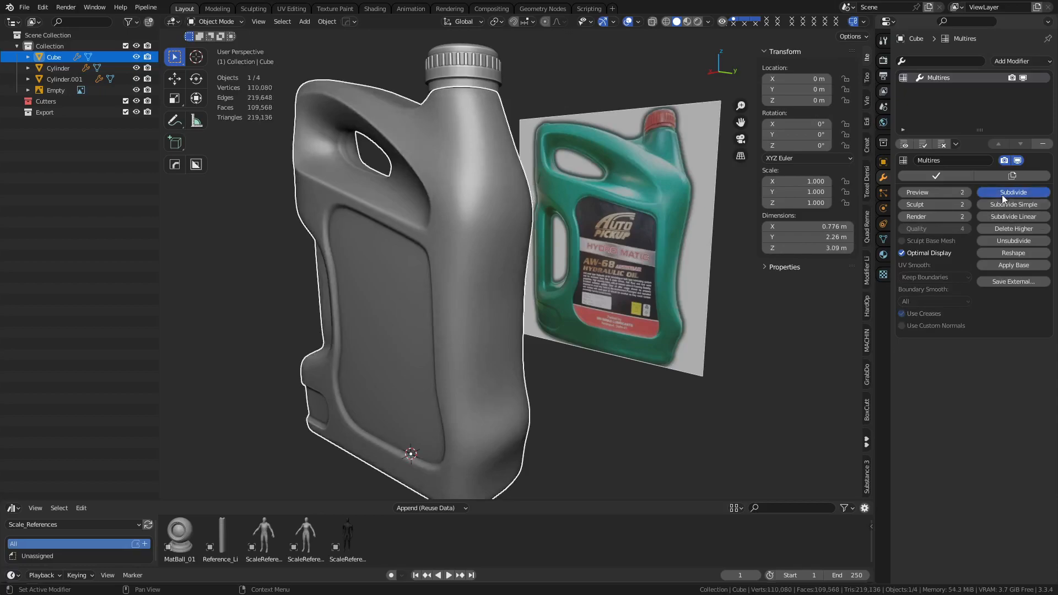
{"action": "key", "text": "shift+w"}
{"action": "middle_click_drag", "start_coordinate": [506, 267], "coordinate": [458, 270]}
{"action": "key", "text": "ctrl+Tab"}
{"action": "left_click", "coordinate": [468, 312]}
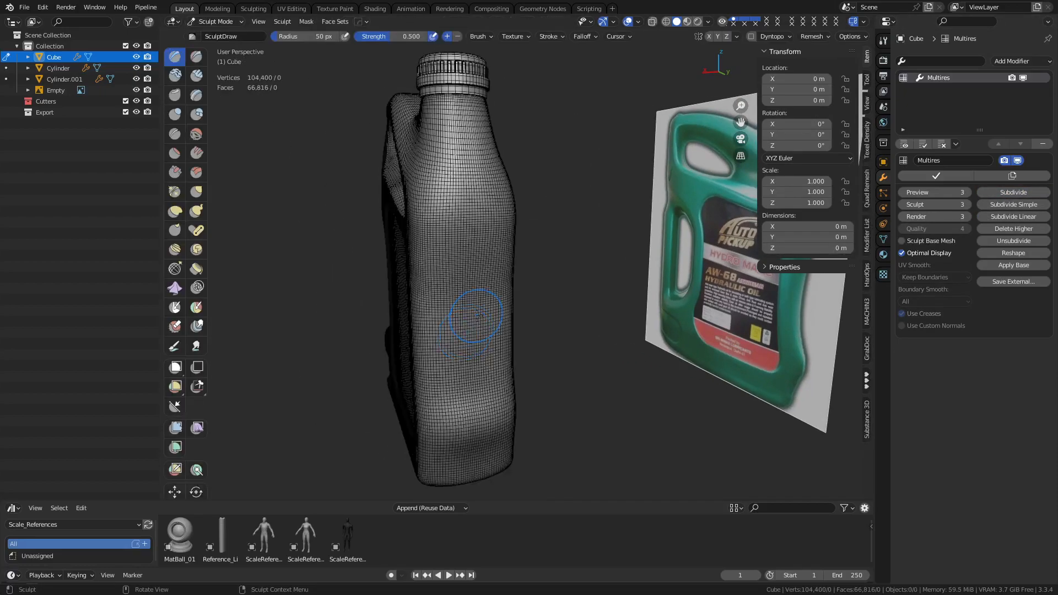
- Set up the Clay Strips brush with strength 0.158 and radius 16 px, and enable X symmetry
{"action": "middle_click_drag", "start_coordinate": [472, 316], "coordinate": [444, 304]}
{"action": "scroll", "coordinate": [444, 300], "scroll_direction": "up", "scroll_amount": 3}
{"action": "middle_click_drag", "start_coordinate": [464, 252], "coordinate": [504, 278]}
{"action": "middle_click_drag", "start_coordinate": [504, 278], "coordinate": [542, 256]}
{"action": "key", "text": "f"}
{"action": "left_click", "coordinate": [520, 249]}
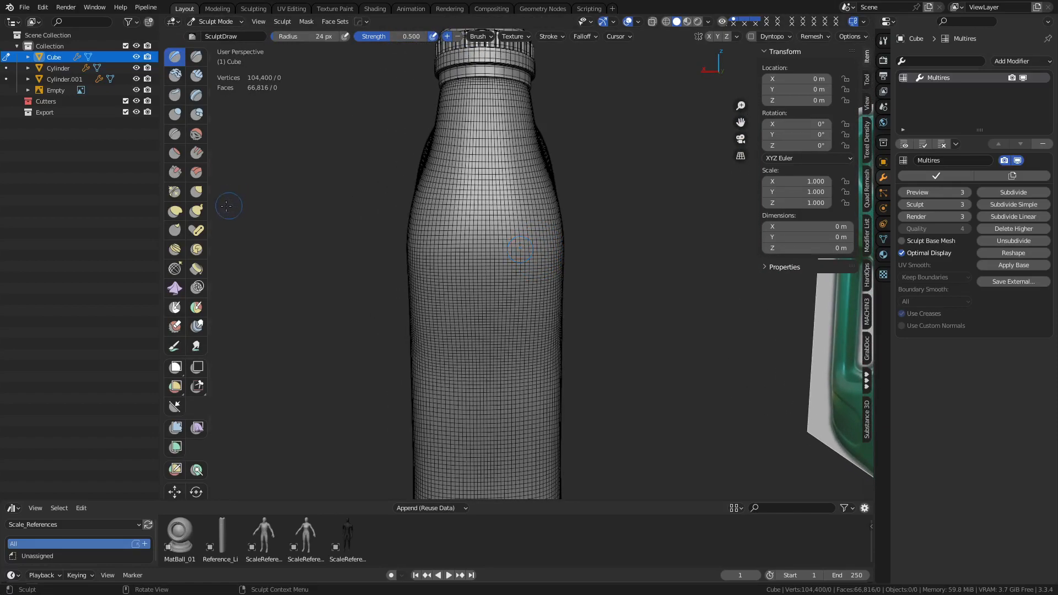
{"action": "left_click", "coordinate": [197, 75]}
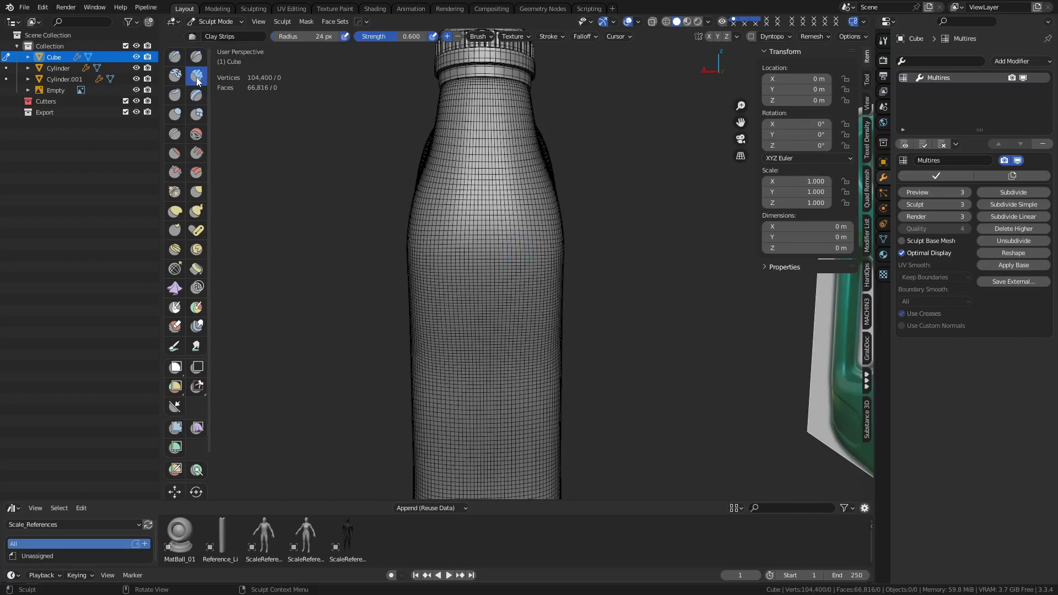
{"action": "key", "text": "shift+f"}
{"action": "left_click", "coordinate": [496, 145]}
{"action": "key", "text": "f"}
{"action": "left_click", "coordinate": [504, 175]}
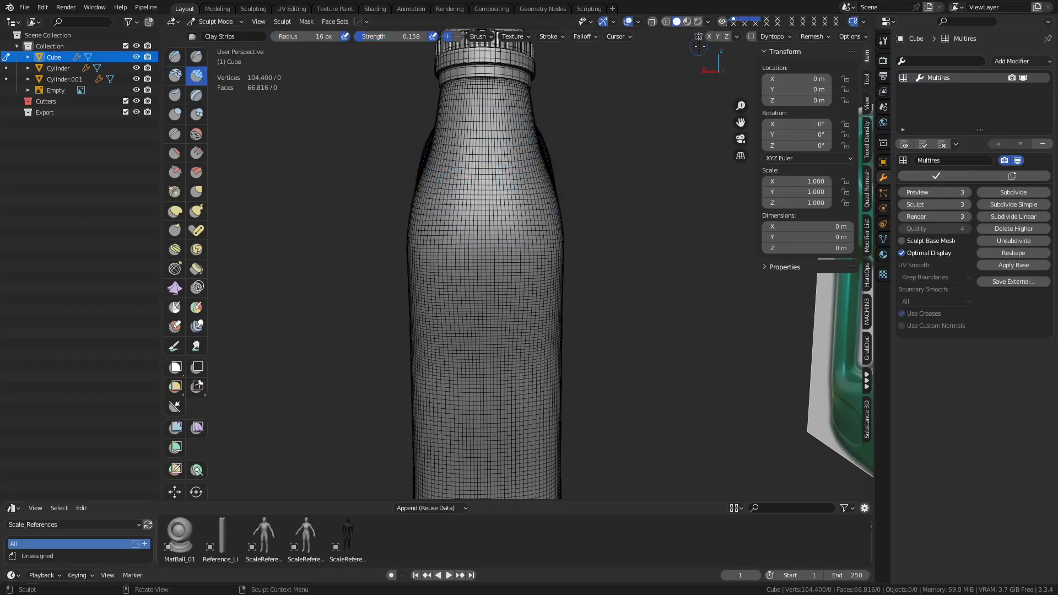
{"action": "left_click", "coordinate": [708, 36]}
- Sculpt test strokes down the center of the neck's narrow side below the cap and hide the wireframe
{"action": "left_click_drag", "start_coordinate": [484, 89], "coordinate": [485, 93]}
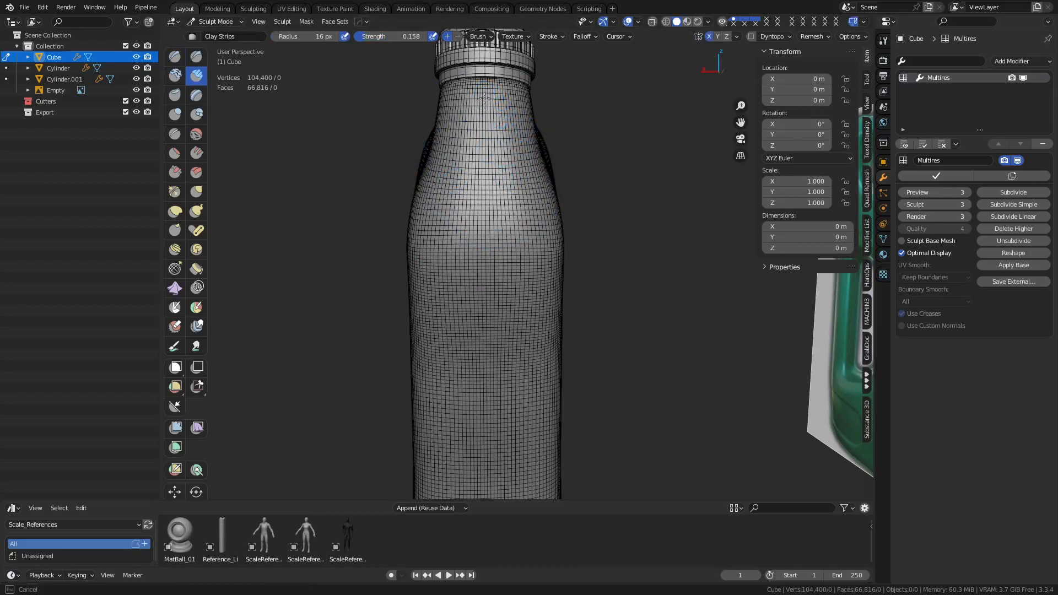
{"action": "left_click_drag", "start_coordinate": [487, 133], "coordinate": [490, 132]}
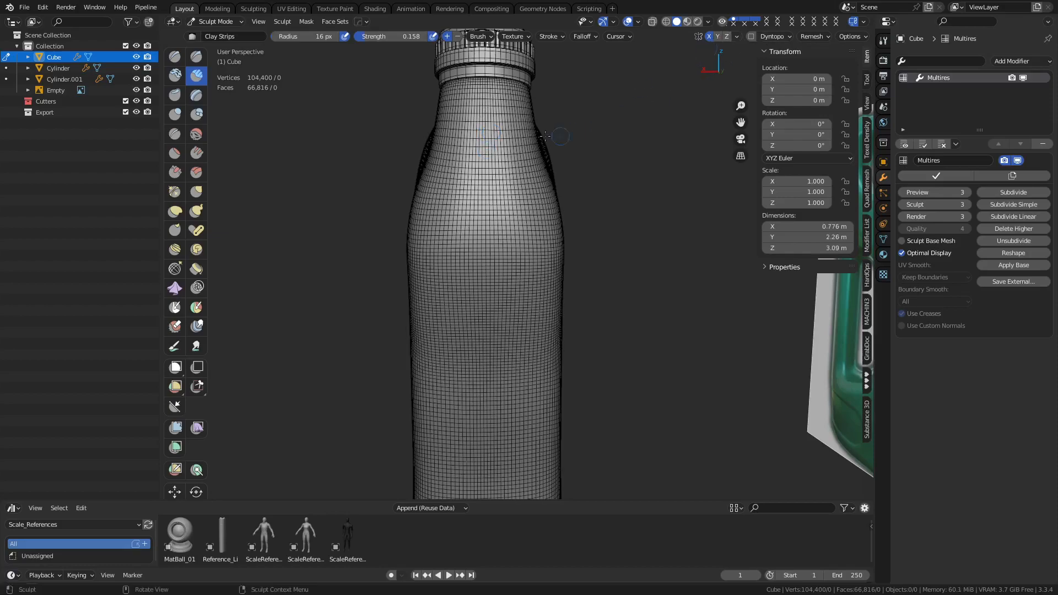
{"action": "middle_click_drag", "start_coordinate": [561, 136], "coordinate": [532, 162]}
{"action": "key", "text": "shift+w"}
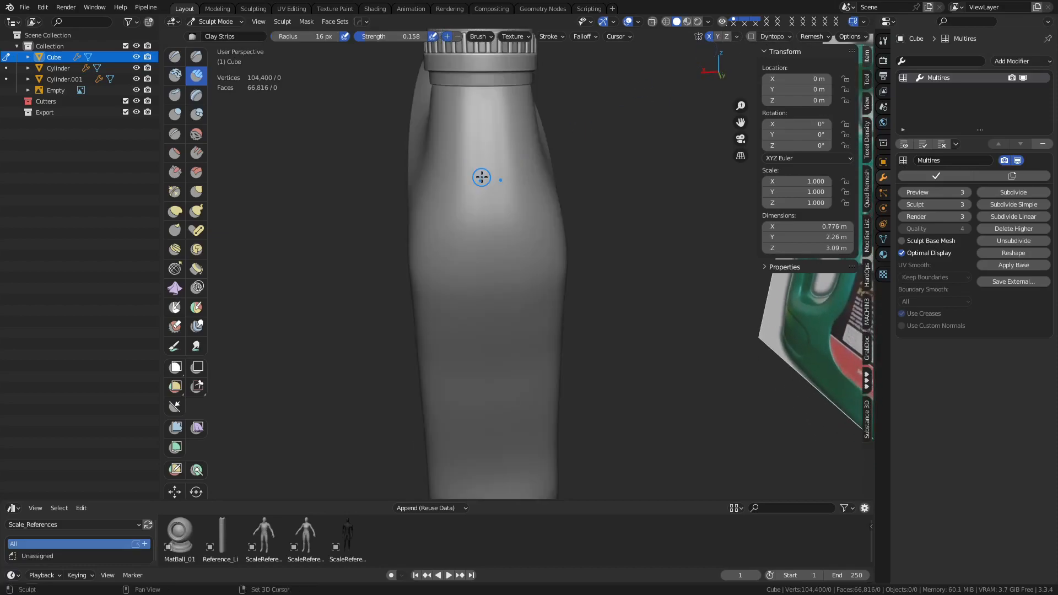
{"action": "mouse_move", "coordinate": [477, 139]}
{"action": "left_mouse_down"}
{"action": "mouse_move", "coordinate": [488, 133]}
{"action": "mouse_move", "coordinate": [484, 142]}
{"action": "left_mouse_up"}
- Raise the Multiresolution subdivision to level 5 while sculpting a center seam down the bottle's narrow front side
{"action": "left_click", "coordinate": [998, 193]}
{"action": "left_click_drag", "start_coordinate": [489, 102], "coordinate": [489, 140]}
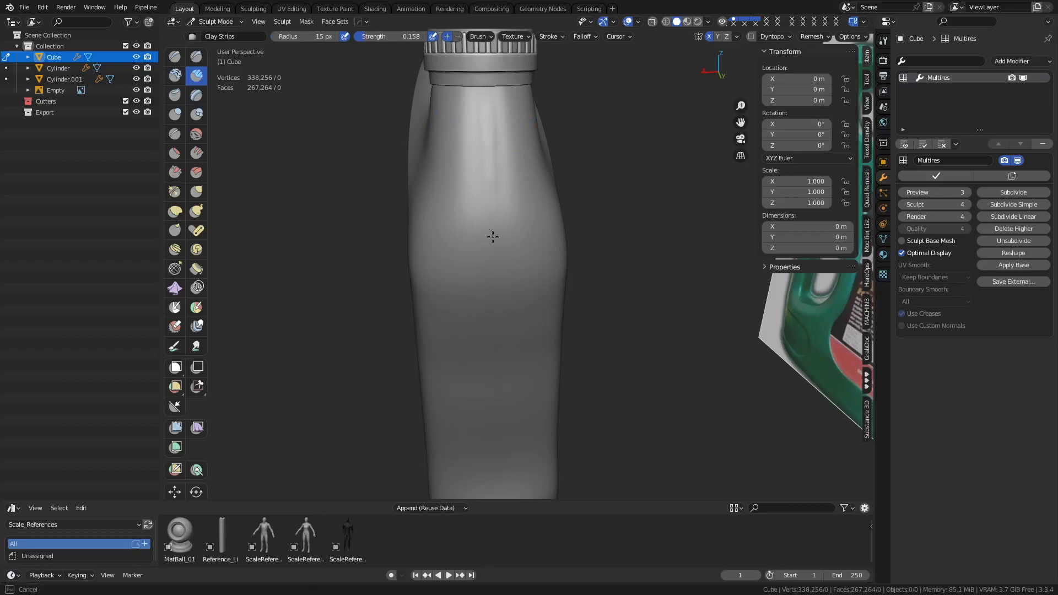
{"action": "left_click_drag", "start_coordinate": [494, 289], "coordinate": [493, 306]}
{"action": "mouse_move", "coordinate": [494, 317]}
{"action": "middle_mouse_down", "text": "shift"}
{"action": "mouse_move", "coordinate": [505, 217]}
{"action": "mouse_move", "coordinate": [486, 160]}
{"action": "middle_mouse_up", "text": "shift"}
{"action": "left_click_drag", "start_coordinate": [493, 122], "coordinate": [496, 158]}
{"action": "left_click_drag", "start_coordinate": [494, 198], "coordinate": [492, 238]}
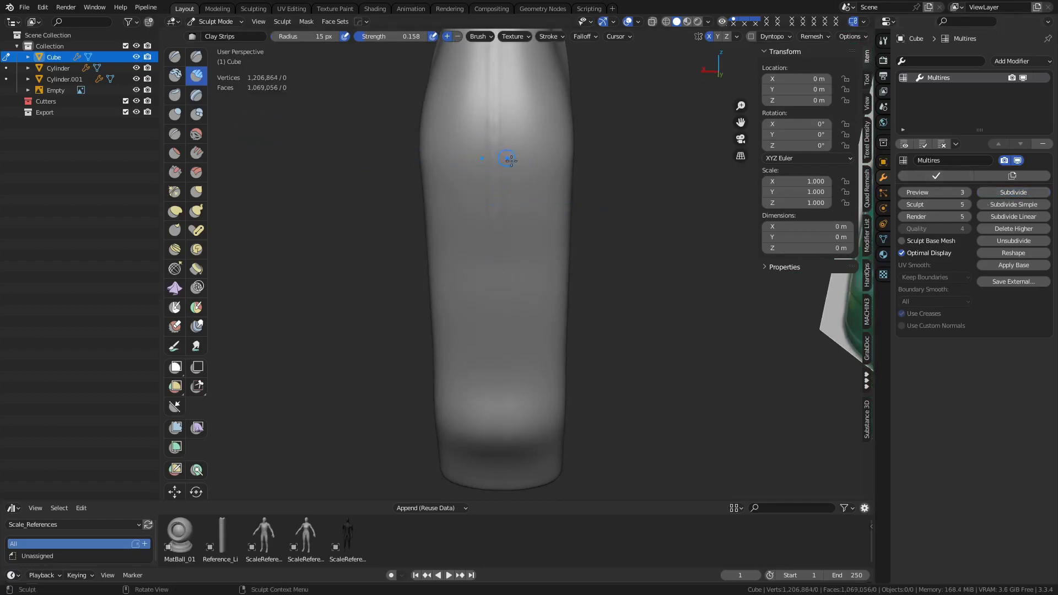
- Sculpt over the upper part of the center seam below the cap and smooth the stroke down the front
{"action": "middle_click_drag", "start_coordinate": [535, 194], "coordinate": [503, 173]}
{"action": "middle_click_drag", "start_coordinate": [499, 93], "coordinate": [518, 133], "text": "shift"}
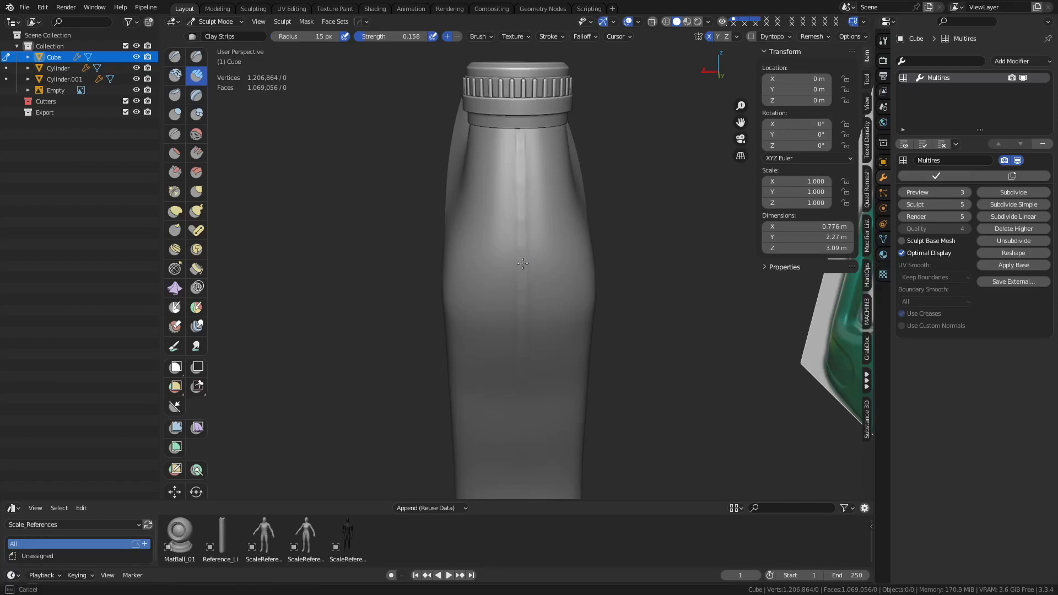
{"action": "left_click_drag", "start_coordinate": [520, 163], "coordinate": [521, 208]}
{"action": "left_click_drag", "start_coordinate": [519, 137], "coordinate": [521, 351], "text": "shift"}
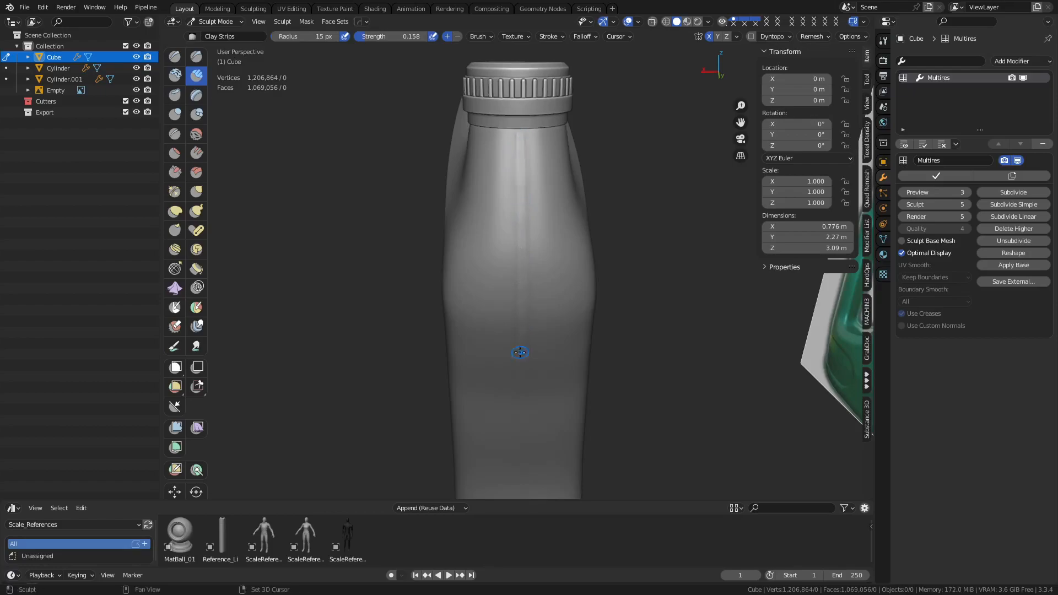
- Set Clay Strips to radius 9 px and strength 0.303, and sculpt a thinner seam from the neck down the upper front
{"action": "key", "text": "f"}
{"action": "left_click", "coordinate": [523, 150]}
{"action": "key", "text": "shift+f"}
{"action": "left_click", "coordinate": [525, 146]}
{"action": "left_click_drag", "start_coordinate": [520, 133], "coordinate": [521, 154]}
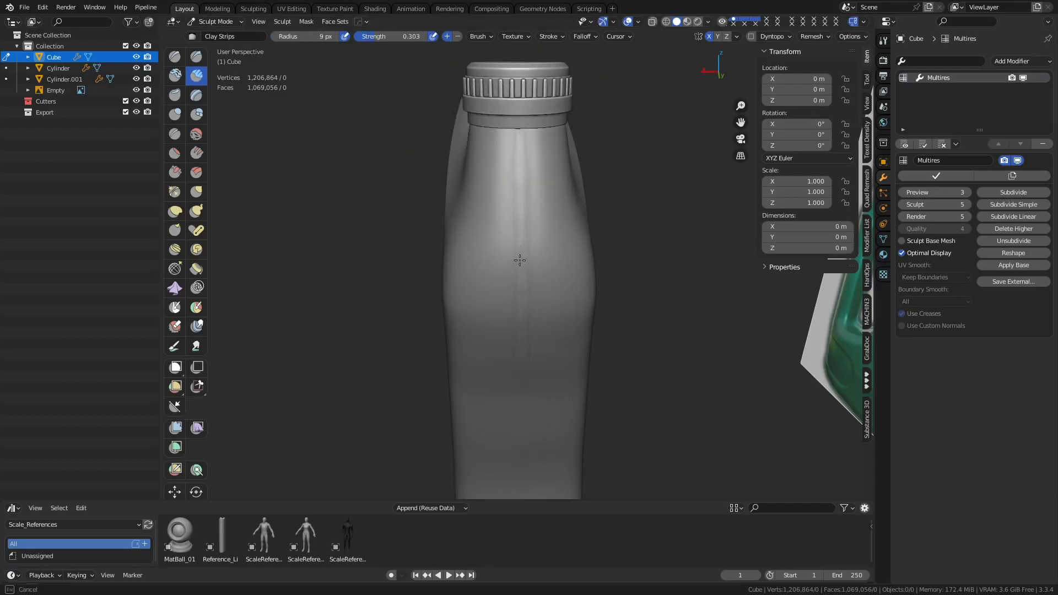
{"action": "left_click_drag", "start_coordinate": [523, 220], "coordinate": [522, 355]}
{"action": "left_click_drag", "start_coordinate": [519, 233], "coordinate": [518, 222]}
{"action": "left_click_drag", "start_coordinate": [521, 298], "coordinate": [521, 236]}
{"action": "left_click_drag", "start_coordinate": [521, 181], "coordinate": [522, 269]}
- Continue the thin center seam down the lower front of the bottle and check it from an angle
{"action": "middle_click_drag", "start_coordinate": [542, 333], "coordinate": [531, 221], "text": "shift"}
{"action": "middle_click_drag", "start_coordinate": [531, 225], "coordinate": [532, 203]}
{"action": "mouse_move", "coordinate": [532, 204]}
{"action": "middle_mouse_down", "text": "shift"}
{"action": "mouse_move", "coordinate": [538, 176]}
{"action": "mouse_move", "coordinate": [523, 153]}
{"action": "middle_mouse_up", "text": "shift"}
{"action": "mouse_move", "coordinate": [529, 136]}
{"action": "left_mouse_down"}
{"action": "mouse_move", "coordinate": [529, 159]}
{"action": "mouse_move", "coordinate": [528, 130]}
{"action": "left_mouse_up"}
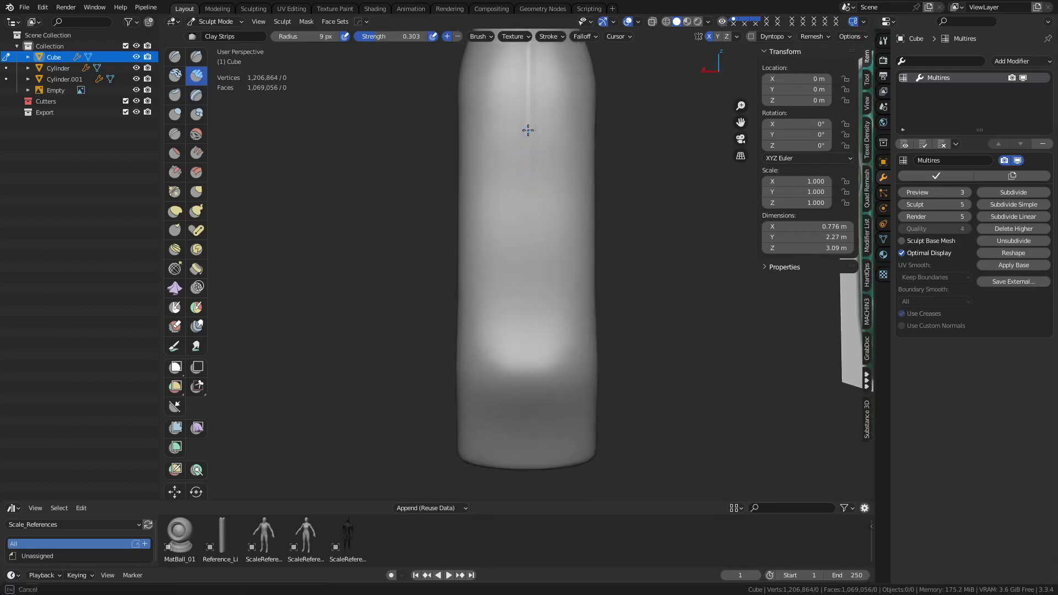
{"action": "mouse_move", "coordinate": [530, 186]}
{"action": "left_mouse_down"}
{"action": "mouse_move", "coordinate": [529, 128]}
{"action": "mouse_move", "coordinate": [529, 169]}
{"action": "left_mouse_up"}
{"action": "mouse_move", "coordinate": [526, 299]}
{"action": "left_mouse_down"}
{"action": "mouse_move", "coordinate": [527, 286]}
{"action": "mouse_move", "coordinate": [527, 333]}
{"action": "left_mouse_up"}
{"action": "mouse_move", "coordinate": [528, 225]}
{"action": "middle_mouse_down", "text": "ctrl"}
{"action": "mouse_move", "coordinate": [522, 345]}
{"action": "mouse_move", "coordinate": [573, 347]}
{"action": "mouse_move", "coordinate": [584, 365]}
{"action": "mouse_move", "coordinate": [524, 238]}
{"action": "middle_mouse_up", "text": "ctrl"}
{"action": "scroll", "coordinate": [523, 238], "scroll_direction": "up", "scroll_amount": 2}
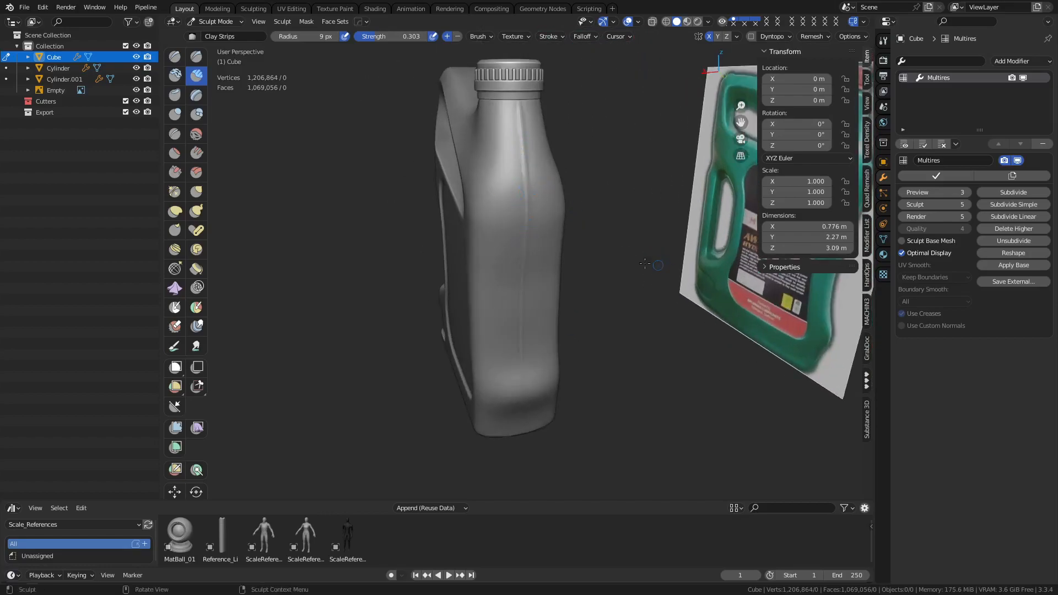
- Soften the center seam with the Multires Displacement Eraser, using strength 0.194 and a second pass at 0.430
{"action": "left_click", "coordinate": [174, 331]}
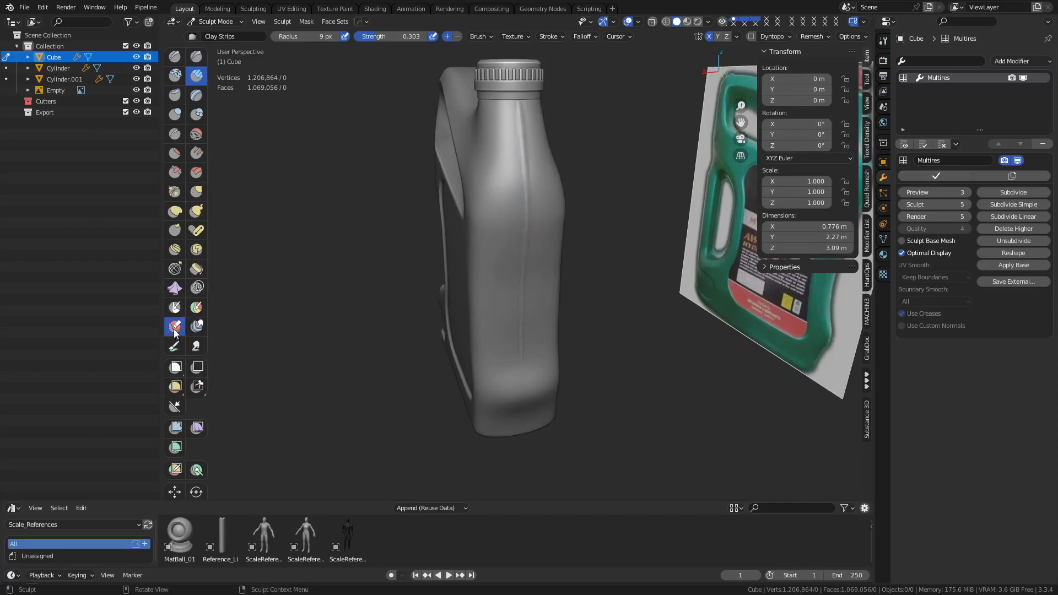
{"action": "key", "text": "shift+f"}
{"action": "left_click", "coordinate": [537, 182]}
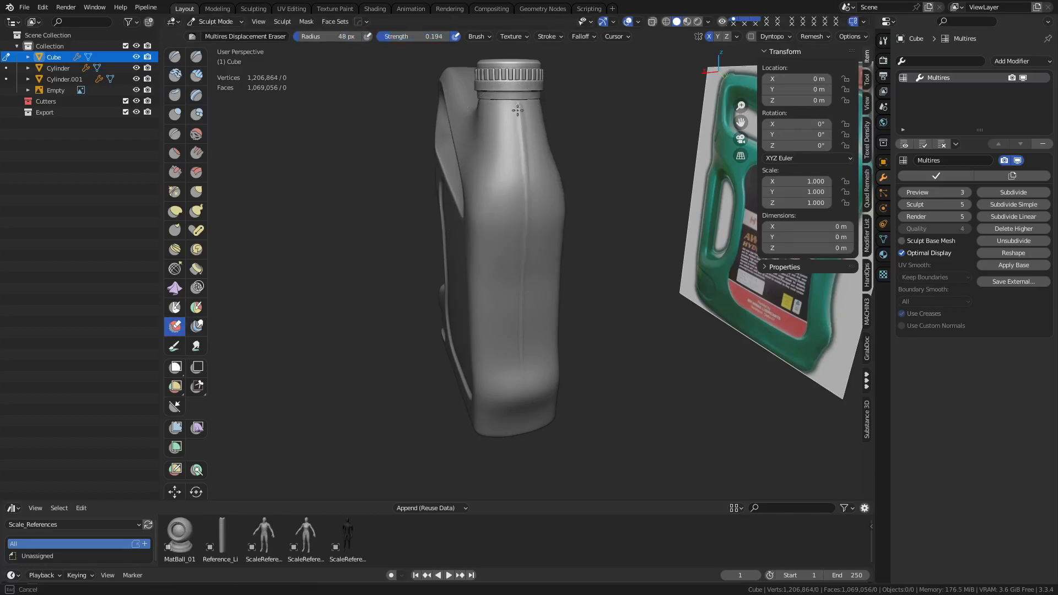
{"action": "key", "text": "shift+f"}
{"action": "left_click", "coordinate": [526, 179]}
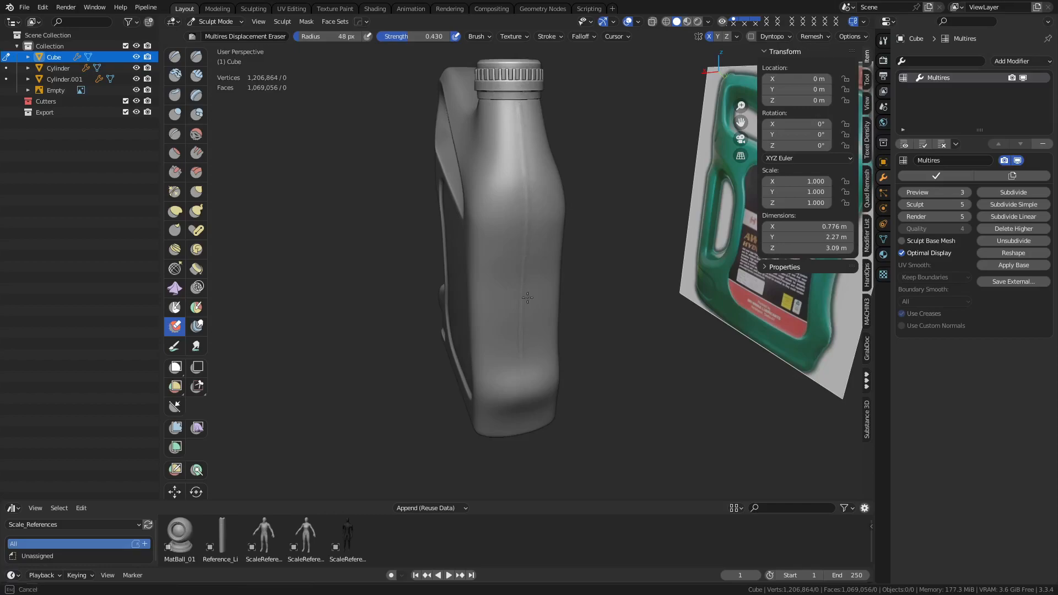
{"action": "middle_click_drag", "start_coordinate": [523, 286], "coordinate": [504, 115]}
- Extend the center seam down the bottle's lower front to the base with Clay Strips, setting the brush radius to 11 px
{"action": "middle_click_drag", "start_coordinate": [512, 357], "coordinate": [534, 227]}
{"action": "scroll", "coordinate": [524, 352], "scroll_direction": "up", "scroll_amount": 2}
{"action": "mouse_move", "coordinate": [523, 319]}
{"action": "middle_mouse_down", "text": "shift"}
{"action": "mouse_move", "coordinate": [532, 215]}
{"action": "mouse_move", "coordinate": [511, 212]}
{"action": "middle_mouse_up", "text": "shift"}
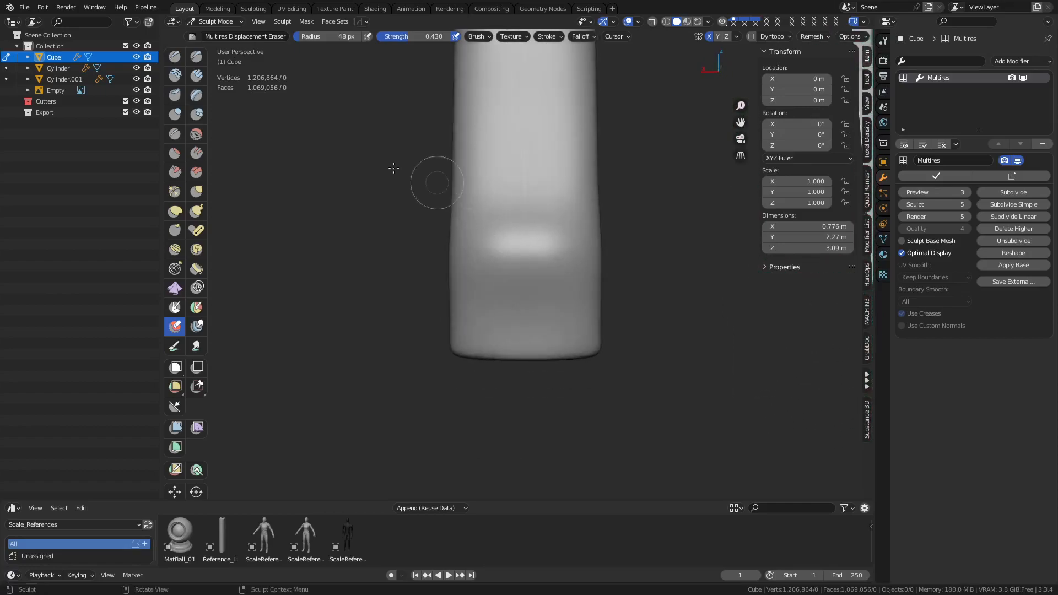
{"action": "left_click", "coordinate": [198, 78]}
{"action": "key", "text": "f"}
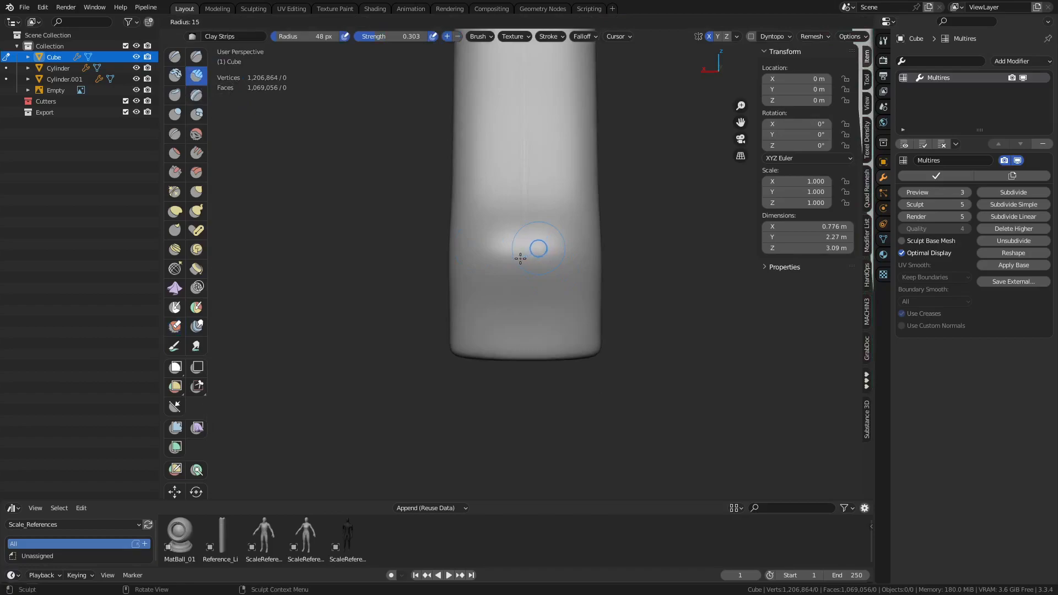
{"action": "left_click", "coordinate": [518, 255]}
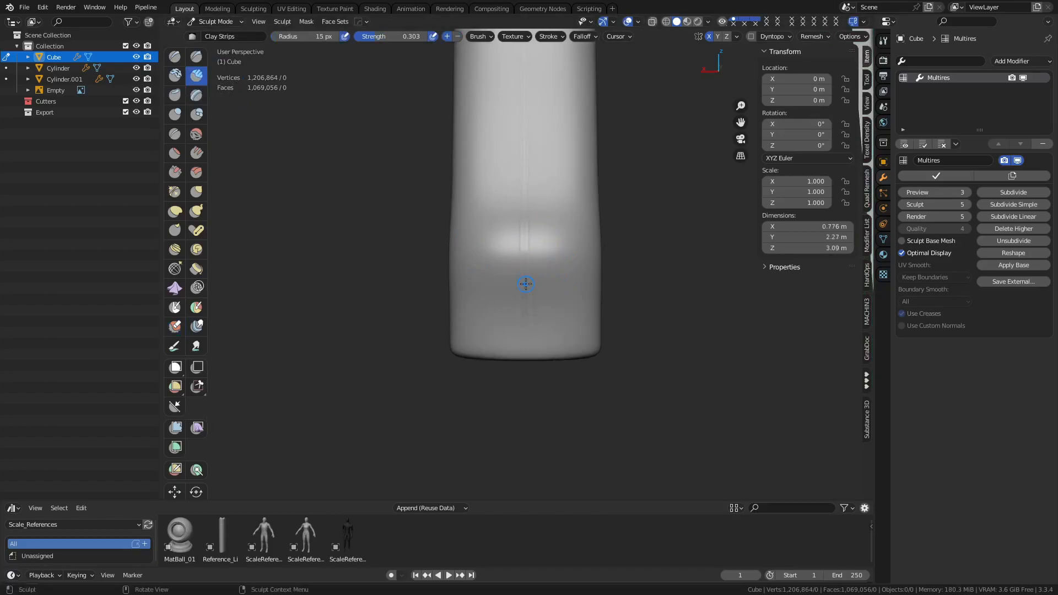
{"action": "mouse_move", "coordinate": [523, 279]}
{"action": "left_mouse_down", "text": "shift"}
{"action": "mouse_move", "coordinate": [522, 215]}
{"action": "mouse_move", "coordinate": [522, 228]}
{"action": "left_mouse_up", "text": "shift"}
{"action": "key", "text": "f"}
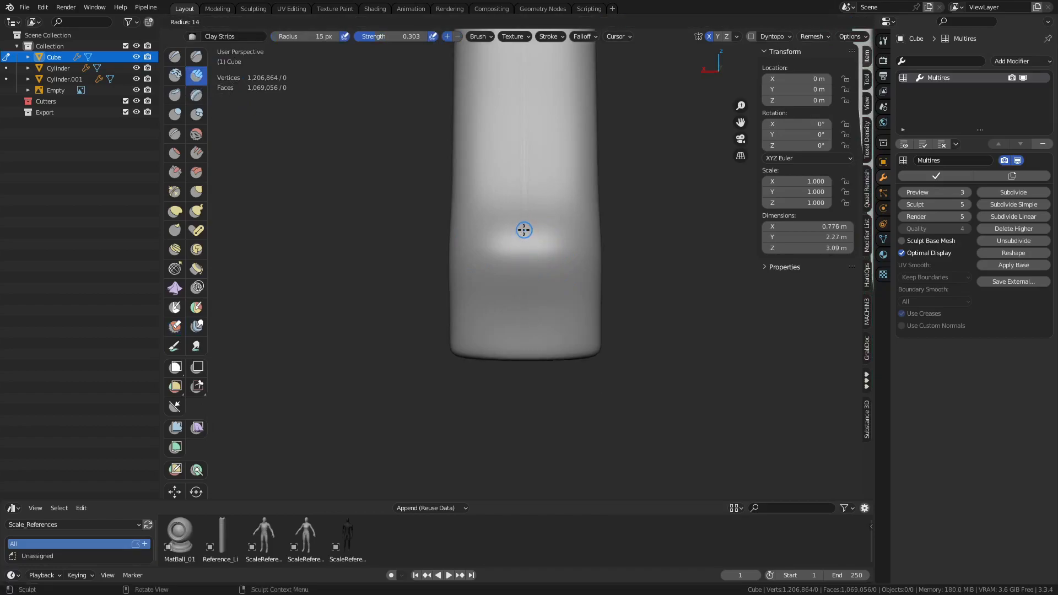
{"action": "left_click", "coordinate": [518, 228]}
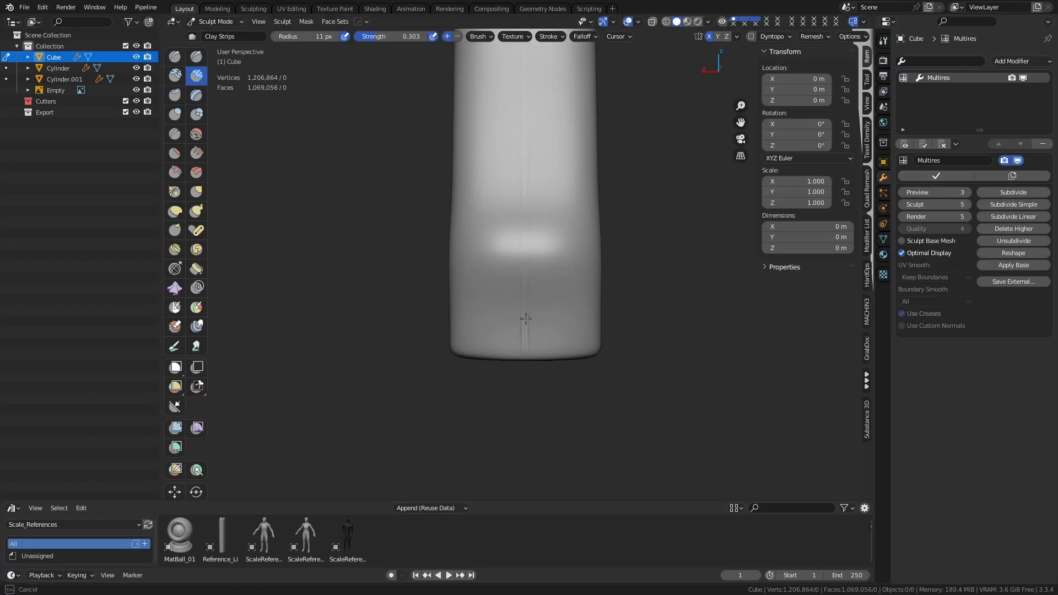
- Soften the lower part of the center seam with the Multires Displacement Eraser at strength 0.430, enlarging its radius to 28 px
{"action": "left_click", "coordinate": [174, 328]}
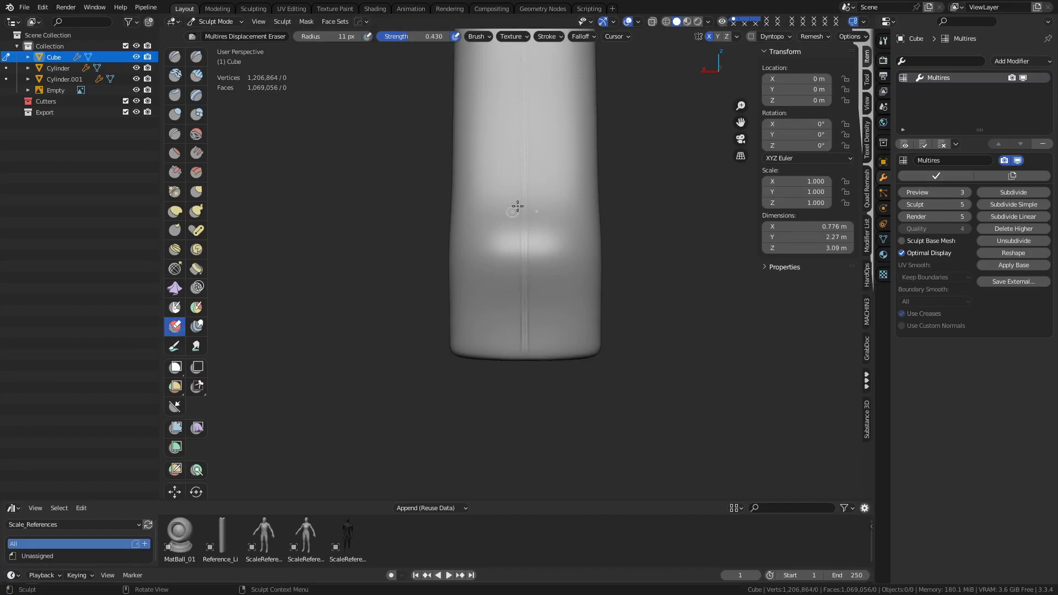
{"action": "mouse_move", "coordinate": [521, 252]}
{"action": "left_mouse_down"}
{"action": "mouse_move", "coordinate": [522, 234]}
{"action": "mouse_move", "coordinate": [514, 266]}
{"action": "left_mouse_up"}
{"action": "left_click_drag", "start_coordinate": [520, 311], "coordinate": [517, 331]}
{"action": "mouse_move", "coordinate": [518, 333]}
{"action": "left_mouse_down"}
{"action": "mouse_move", "coordinate": [522, 347]}
{"action": "mouse_move", "coordinate": [515, 243]}
{"action": "left_mouse_up"}
- Return the bottle from sculpting to Object Mode and deselect it
{"action": "middle_click_drag", "start_coordinate": [510, 268], "coordinate": [539, 338]}
{"action": "key", "text": "ctrl+Tab"}
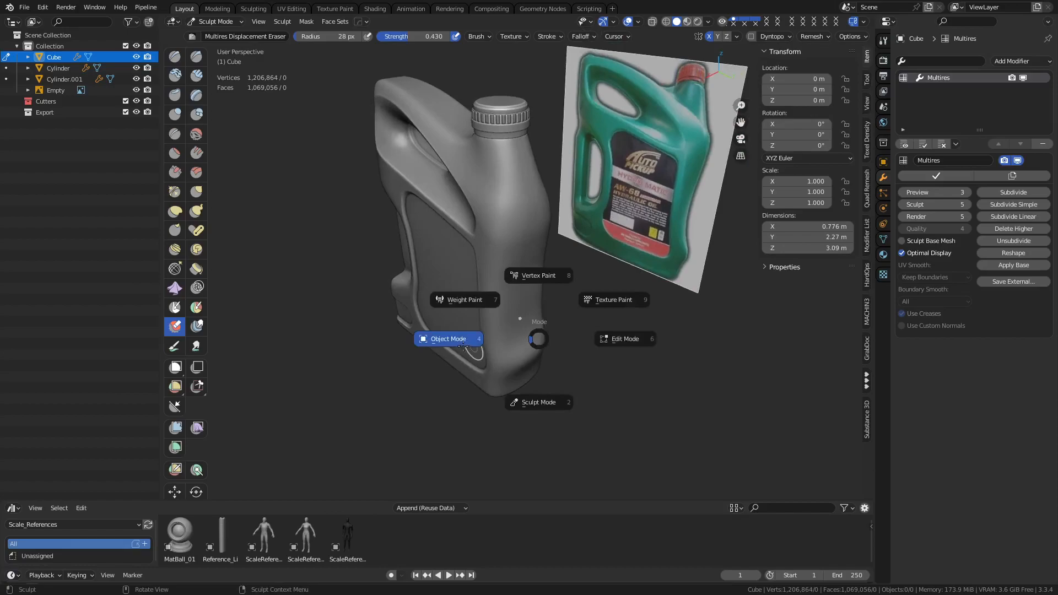
{"action": "left_click", "coordinate": [466, 349]}
{"action": "left_click", "coordinate": [436, 450]}
{"action": "middle_click_drag", "start_coordinate": [561, 424], "coordinate": [486, 364]}
{"action": "middle_click_drag", "start_coordinate": [583, 397], "coordinate": [609, 401]}
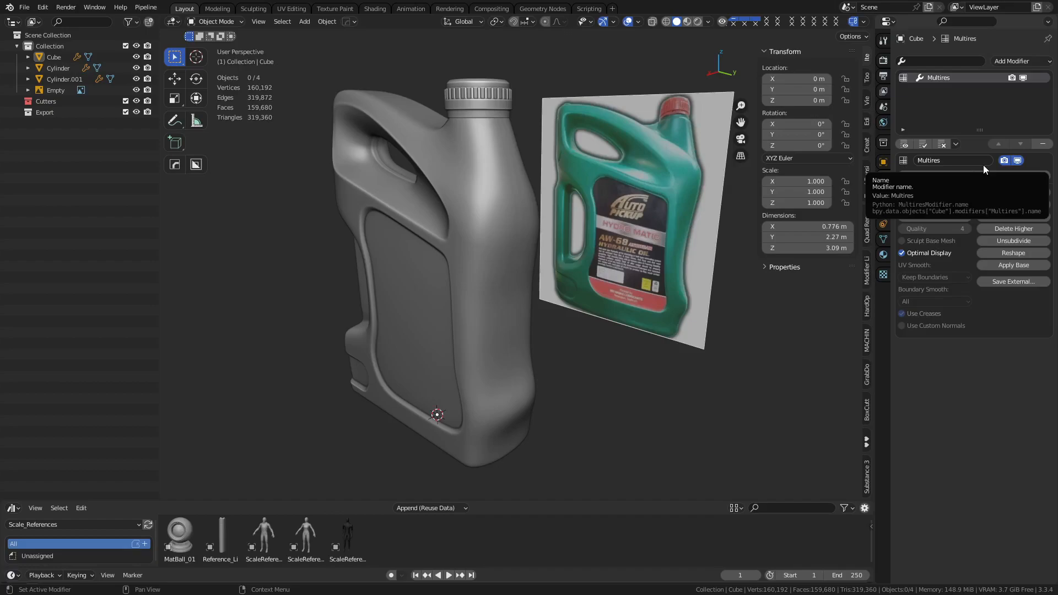
{"action": "middle_click_drag", "start_coordinate": [560, 368], "coordinate": [536, 373]}
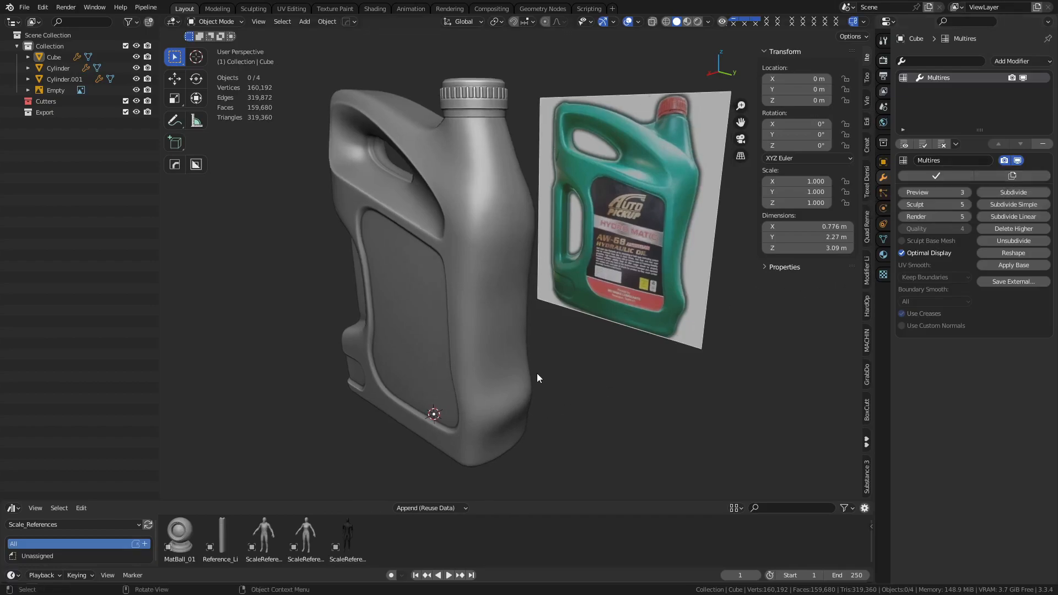
{"action": "middle_click_drag", "start_coordinate": [516, 309], "coordinate": [567, 292]}
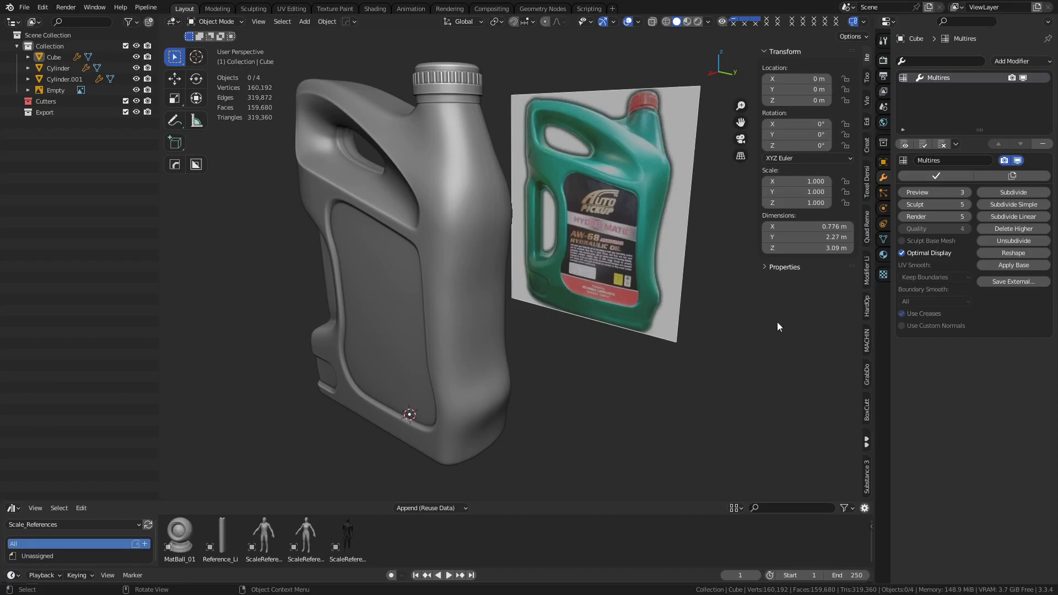
{"action": "middle_click_drag", "start_coordinate": [569, 332], "coordinate": [566, 378]}
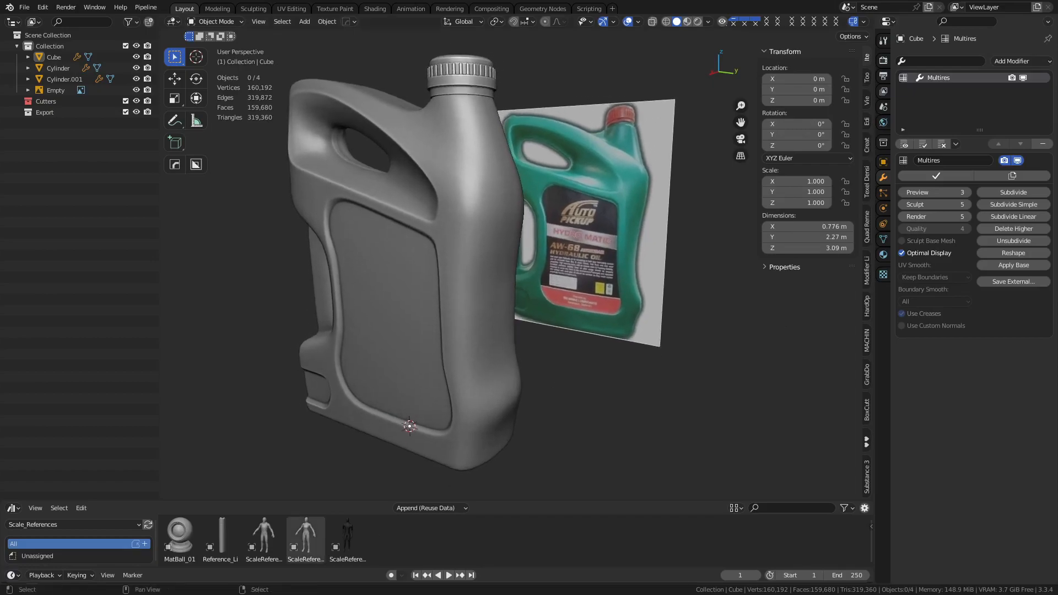